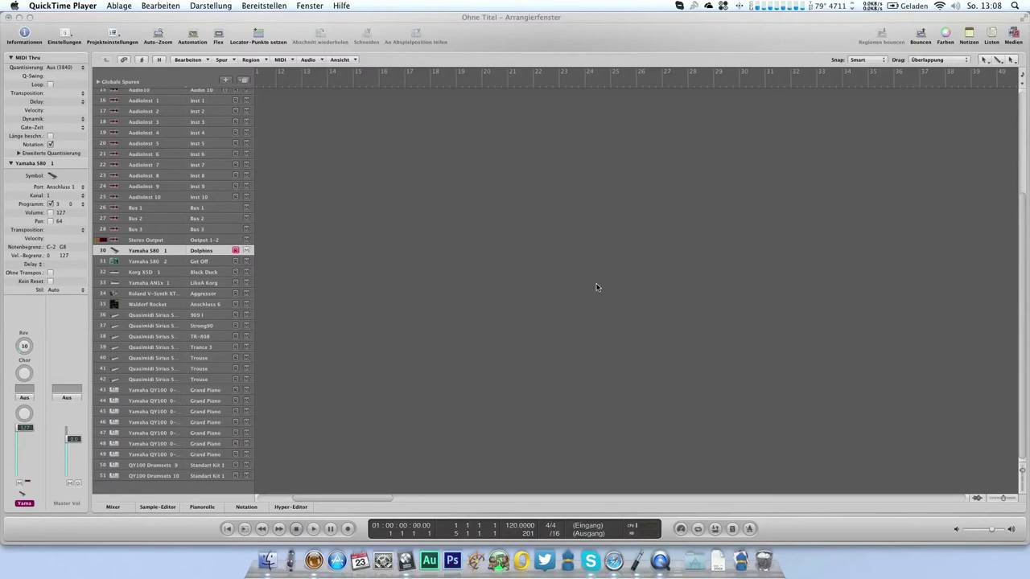
Examine the project's track list, from the synth inputs through the Audio 1 channel strip to the external instrument tracks.
{"action": "left_click", "coordinate": [597, 288]}
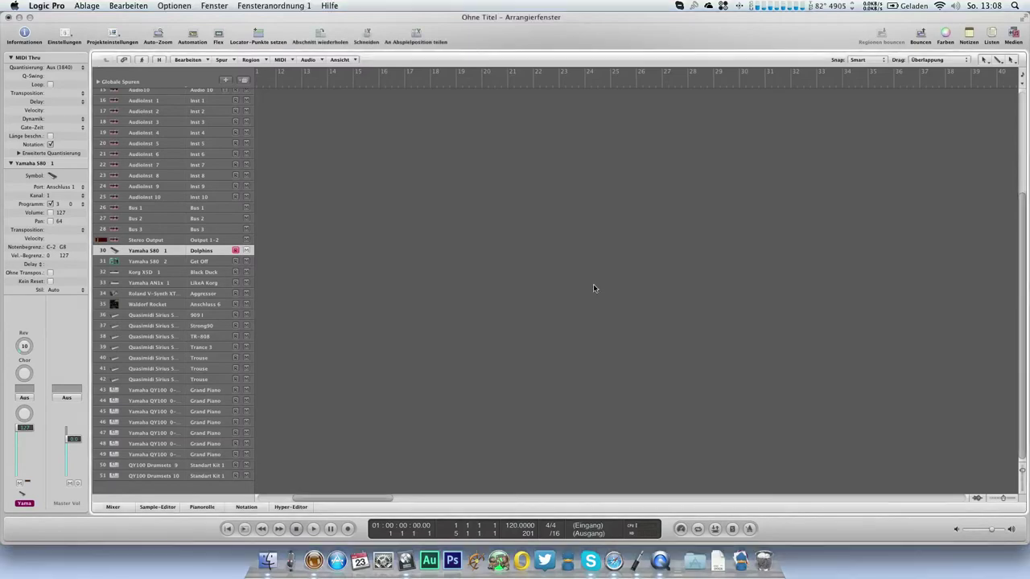
{"action": "scroll", "coordinate": [338, 201], "scroll_direction": "up", "scroll_amount": 5}
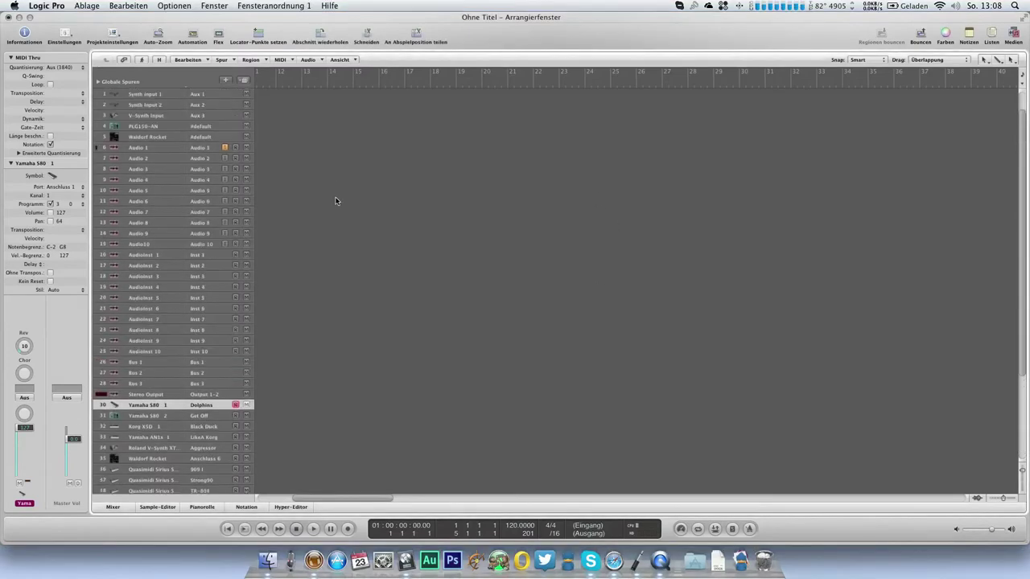
{"action": "left_click", "coordinate": [135, 149]}
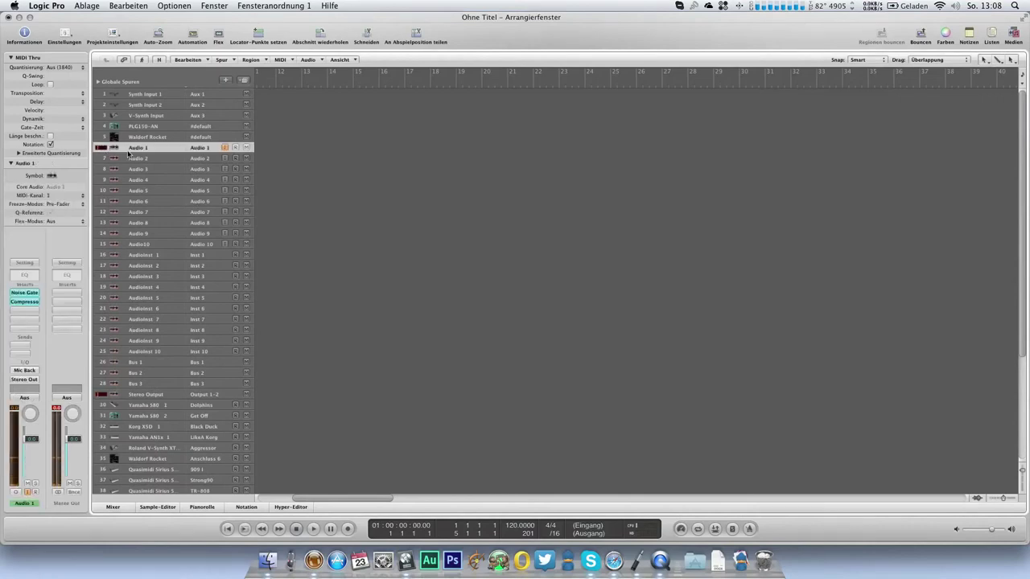
{"action": "scroll", "coordinate": [174, 256], "scroll_direction": "down", "scroll_amount": 1}
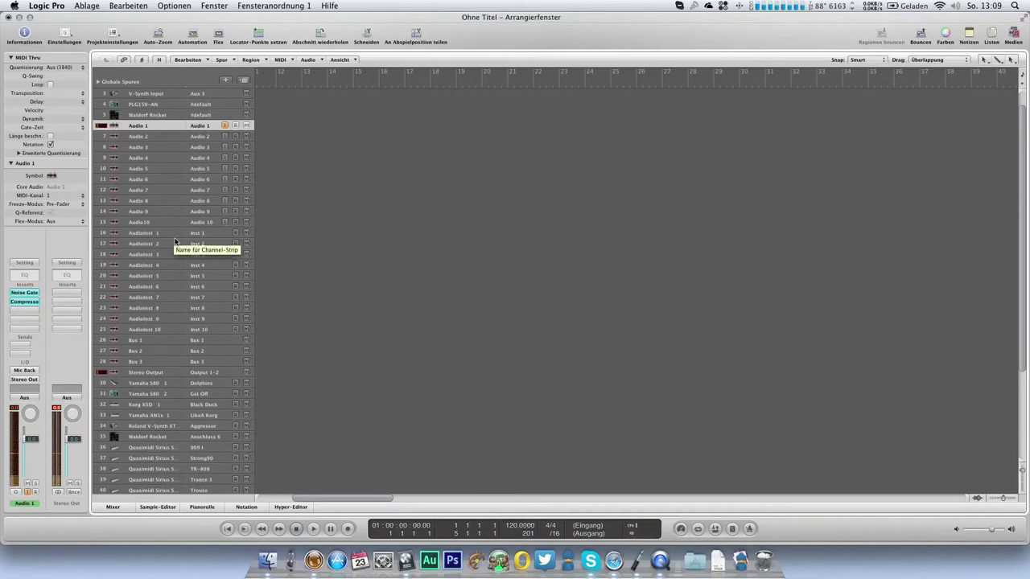
{"action": "scroll", "coordinate": [167, 322], "scroll_direction": "down", "scroll_amount": 5}
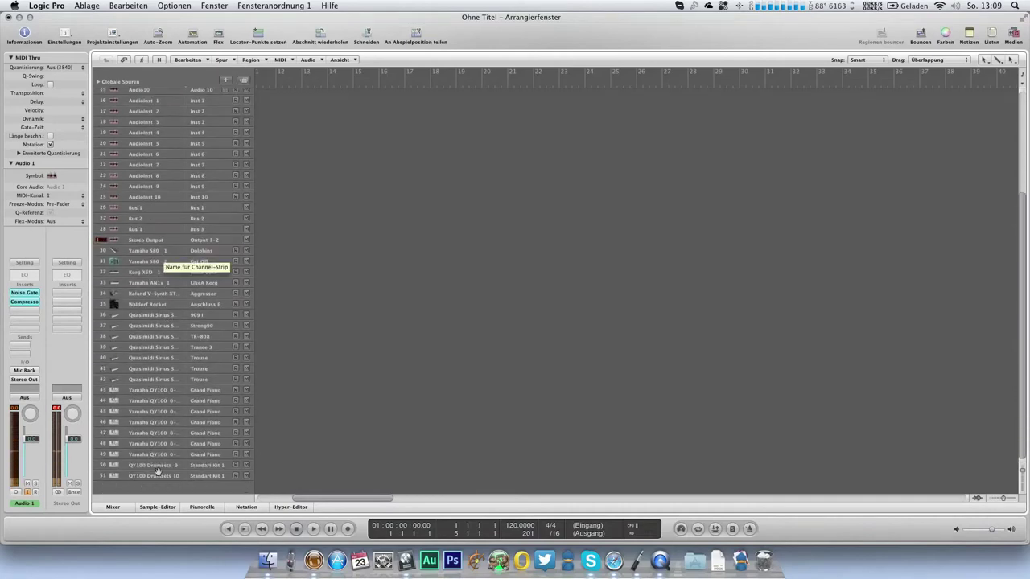
{"action": "scroll", "coordinate": [191, 242], "scroll_direction": "up", "scroll_amount": 6}
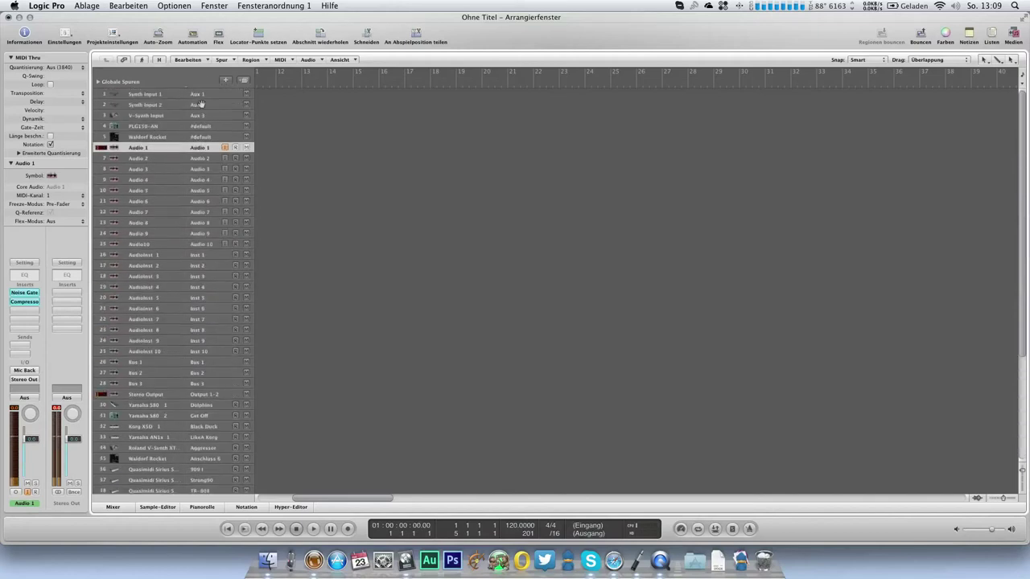
{"action": "scroll", "coordinate": [205, 205], "scroll_direction": "down", "scroll_amount": 1}
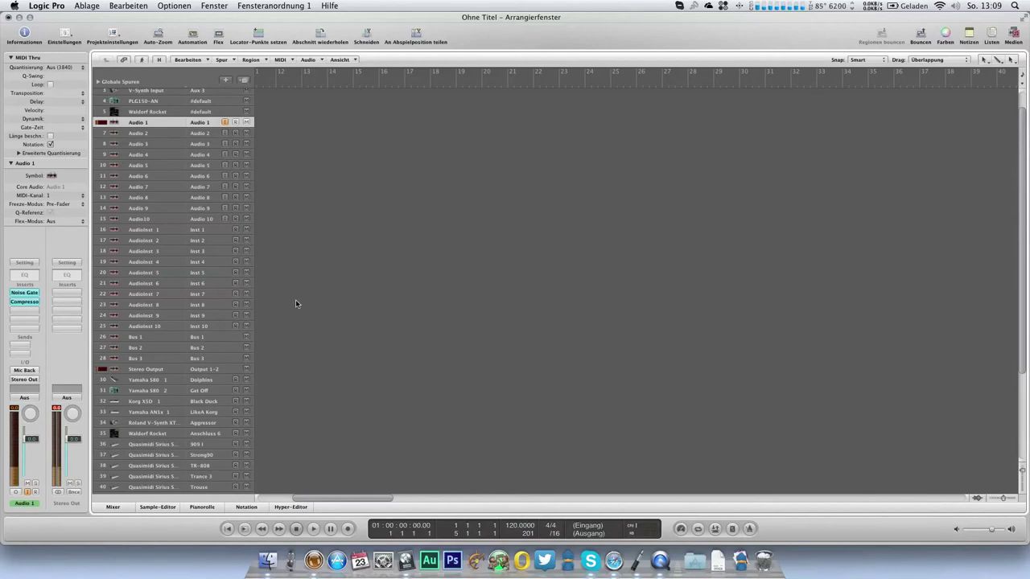
Review the mixer's channel strips and the hardware synth control windows, including the effect settings, and return to the arrangement.
{"action": "key", "text": "3"}
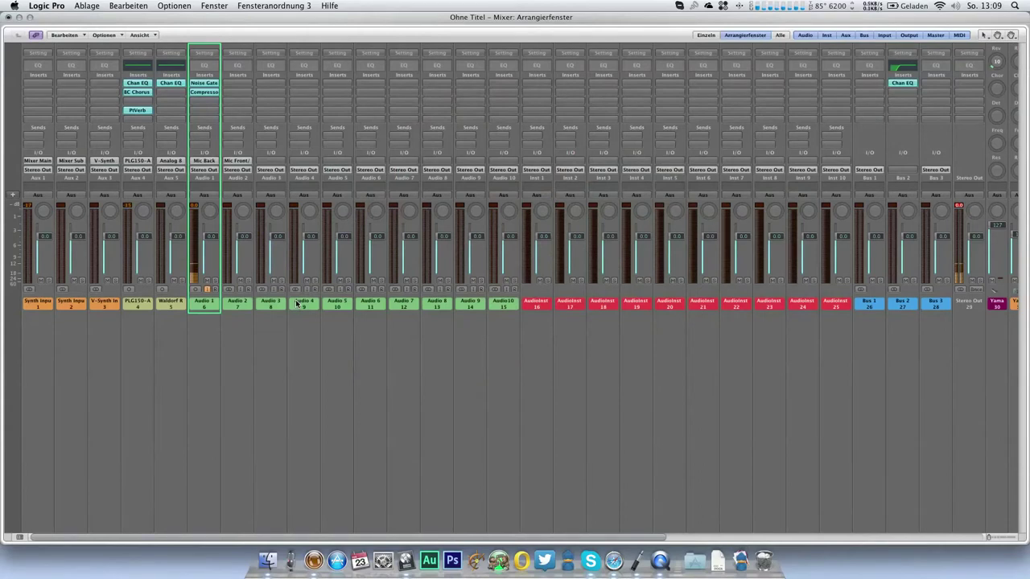
{"action": "key", "text": "1"}
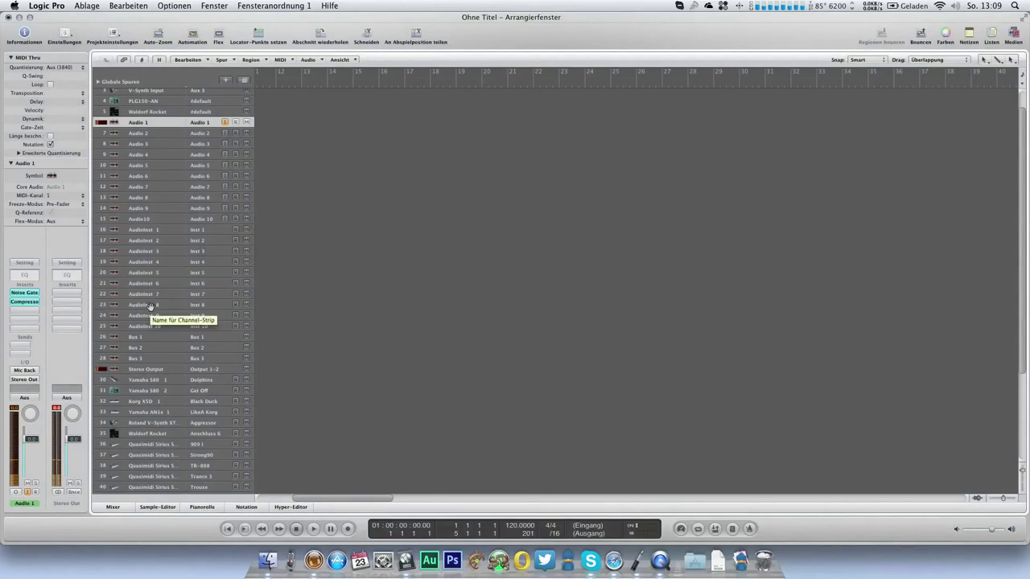
{"action": "key", "text": "2"}
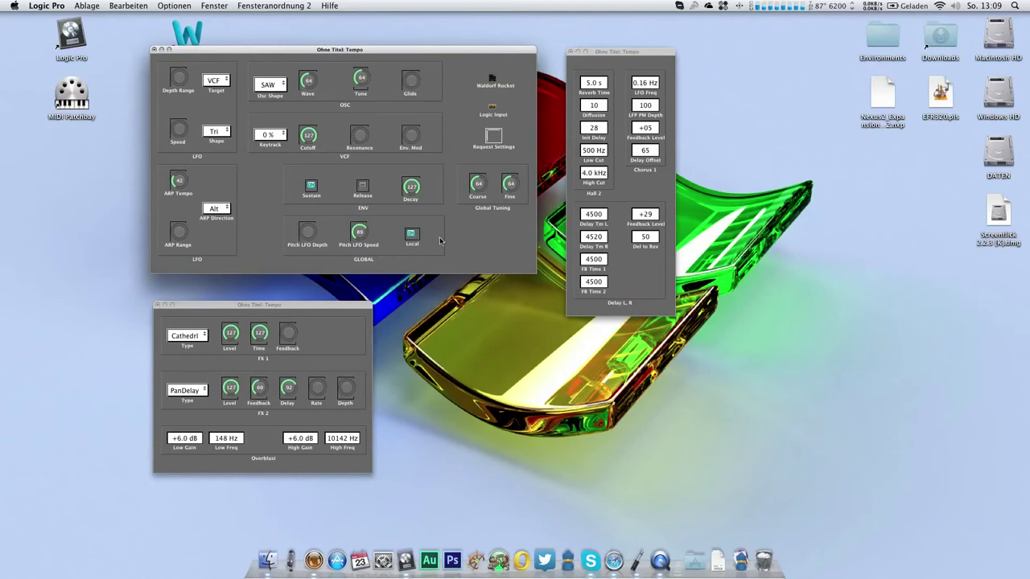
{"action": "left_click_drag", "start_coordinate": [239, 309], "coordinate": [244, 309]}
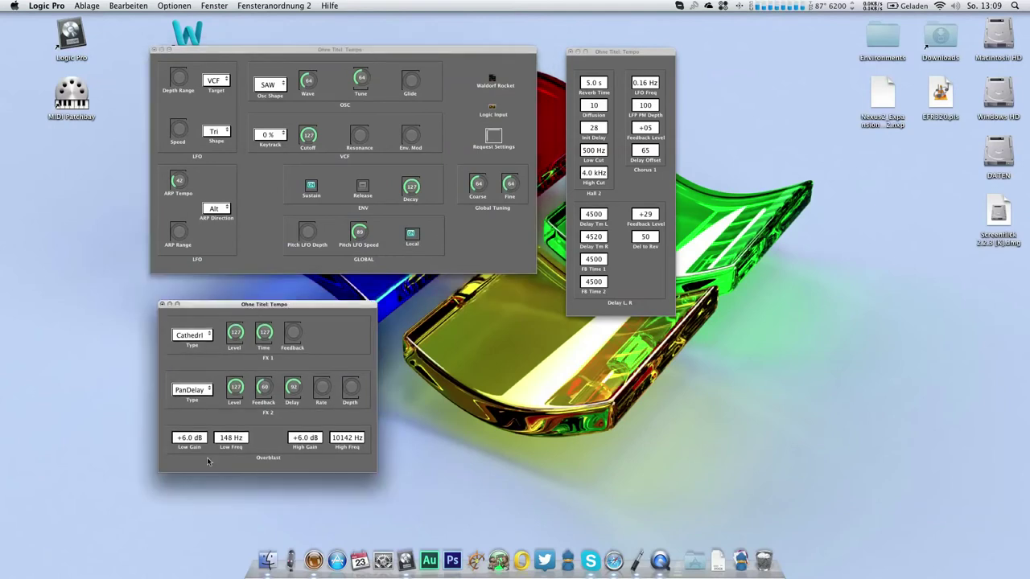
{"action": "left_click", "coordinate": [599, 61]}
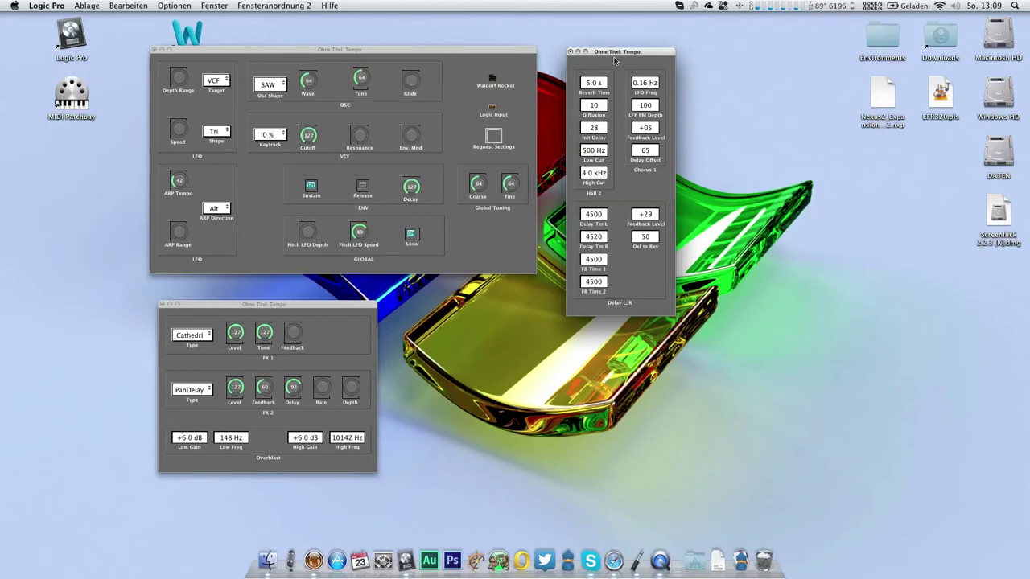
{"action": "key", "text": "1"}
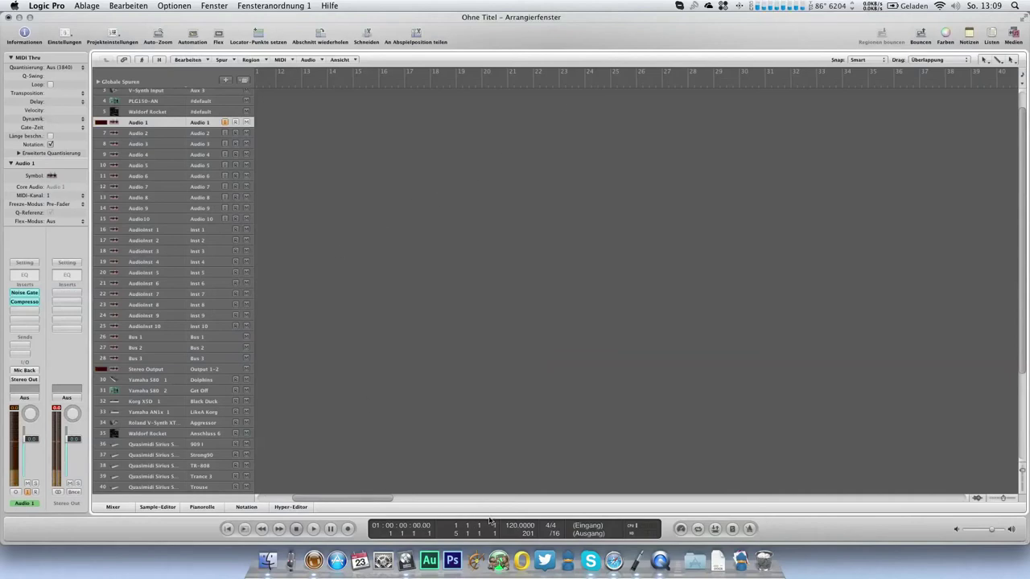
Set the project tempo to 132 BPM and place the playhead at bar 35.
{"action": "left_click_drag", "start_coordinate": [516, 529], "coordinate": [517, 519]}
{"action": "scroll", "coordinate": [490, 485], "scroll_direction": "down", "scroll_amount": 5}
{"action": "scroll", "coordinate": [513, 532], "scroll_direction": "down", "scroll_amount": 1}
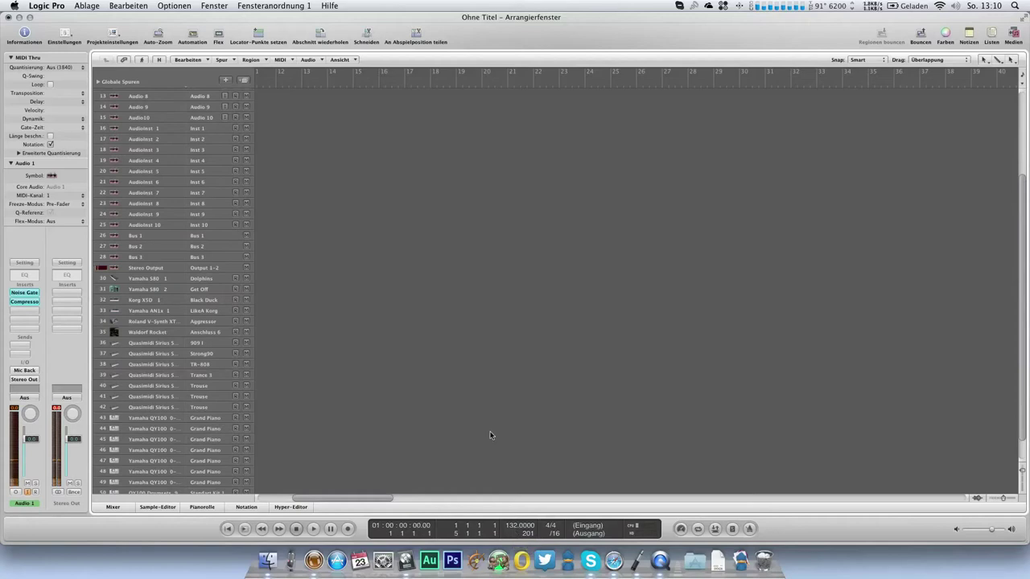
{"action": "scroll", "coordinate": [490, 431], "scroll_direction": "right", "scroll_amount": 5}
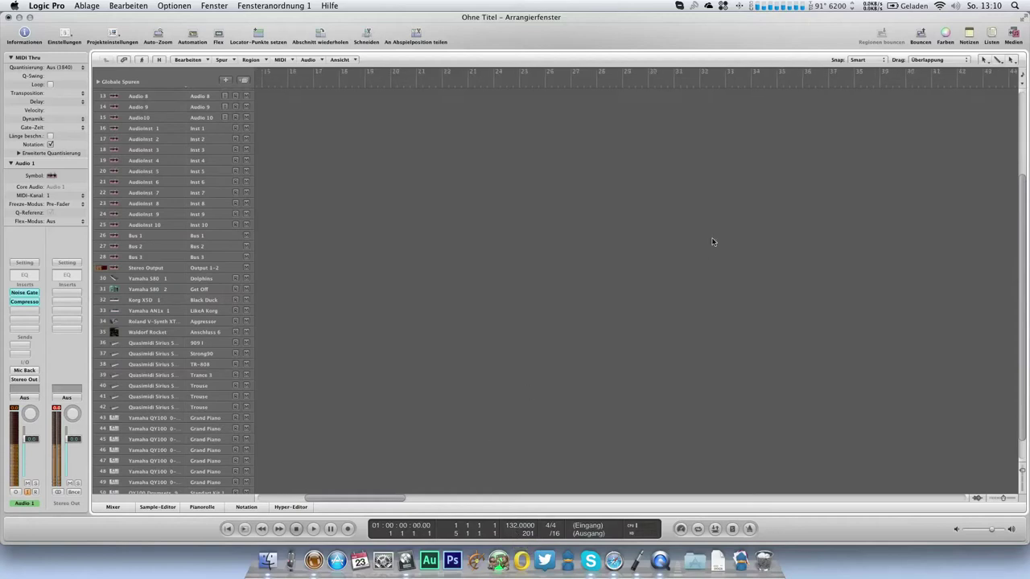
{"action": "left_click", "coordinate": [770, 83]}
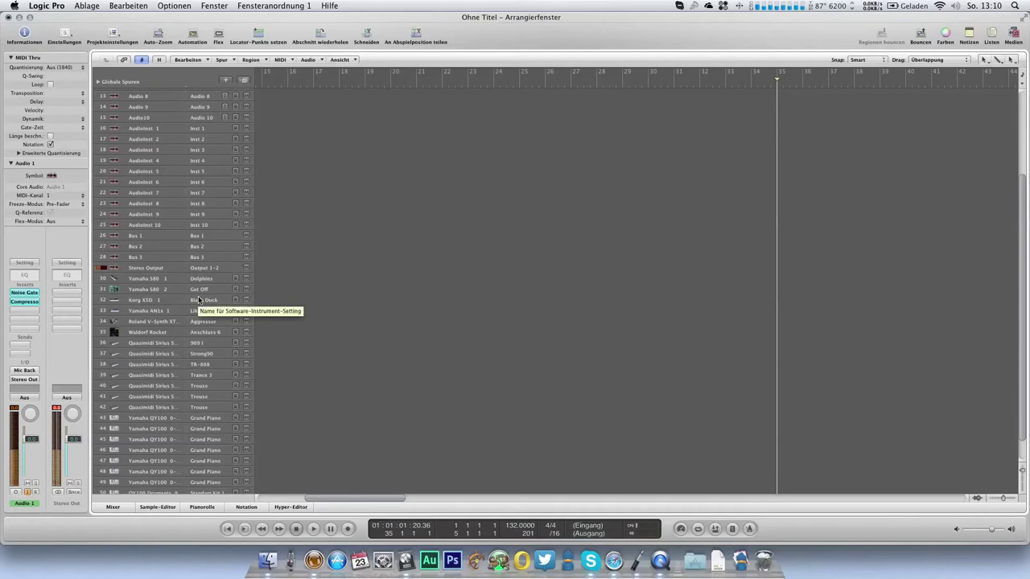
Assign the PercBass program to the Yamaha S80 2 track and close the program list.
{"action": "left_click", "coordinate": [213, 291]}
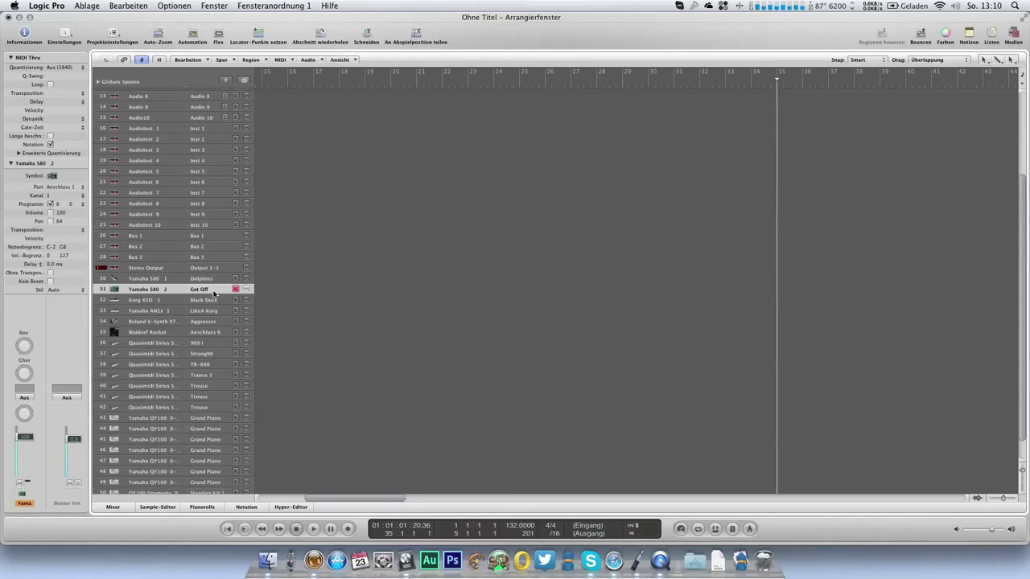
{"action": "double_click", "coordinate": [36, 166]}
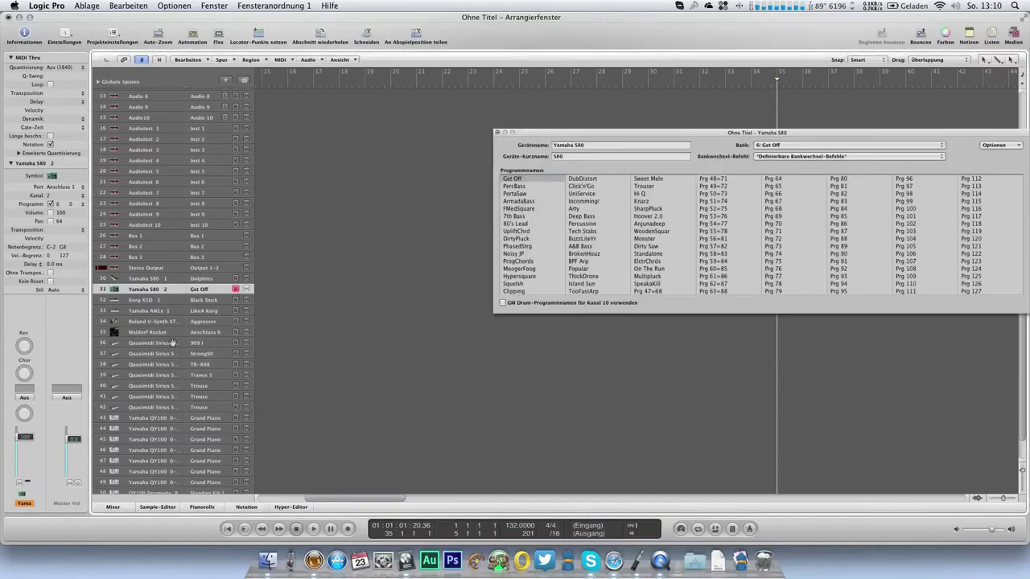
{"action": "left_click", "coordinate": [507, 188]}
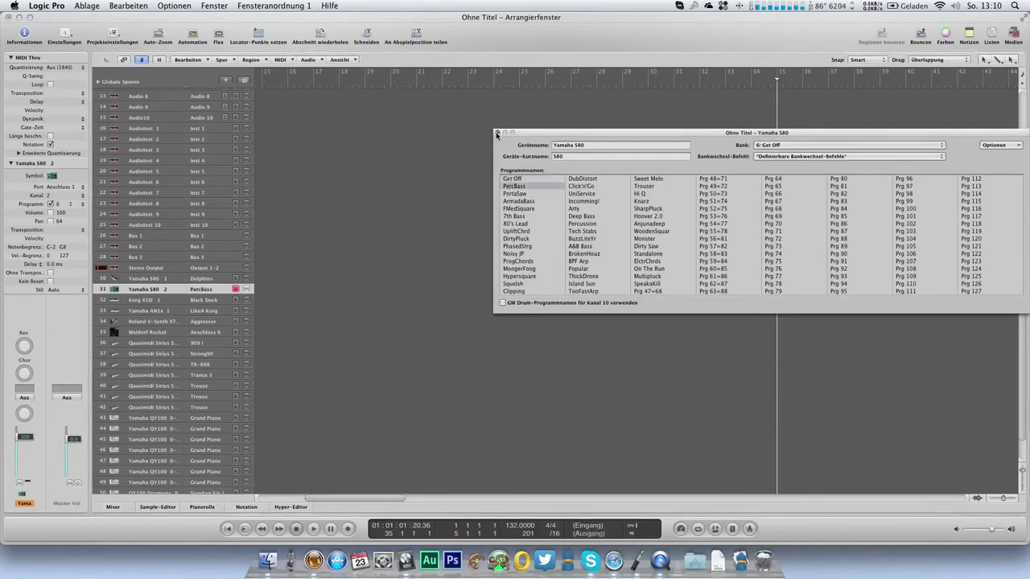
{"action": "left_click", "coordinate": [496, 134]}
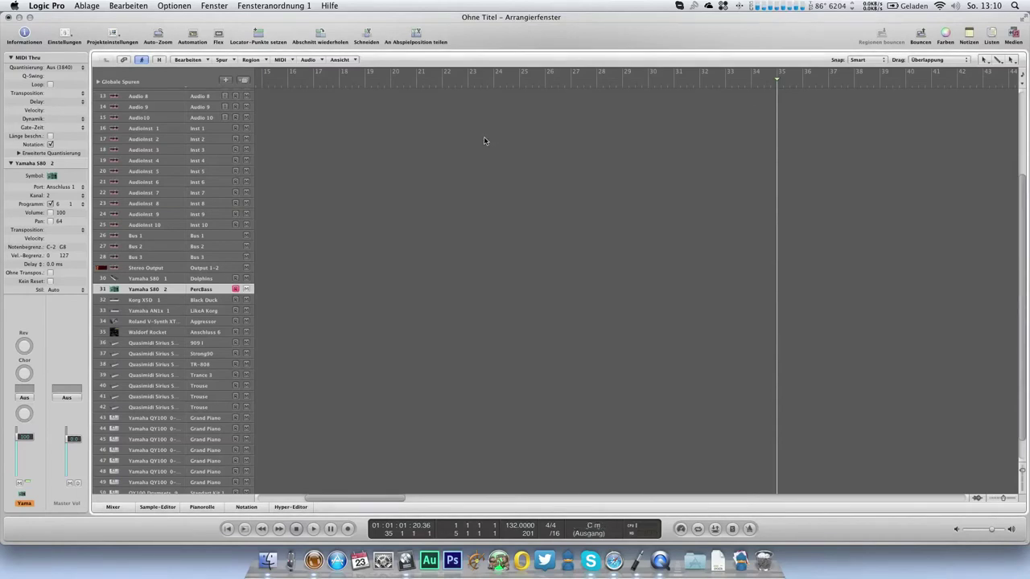
Create an empty one-bar MIDI region at bar 35 on the Yamaha S80 2 track and open it in the piano roll.
{"action": "scroll", "coordinate": [694, 185], "scroll_direction": "right", "scroll_amount": 5}
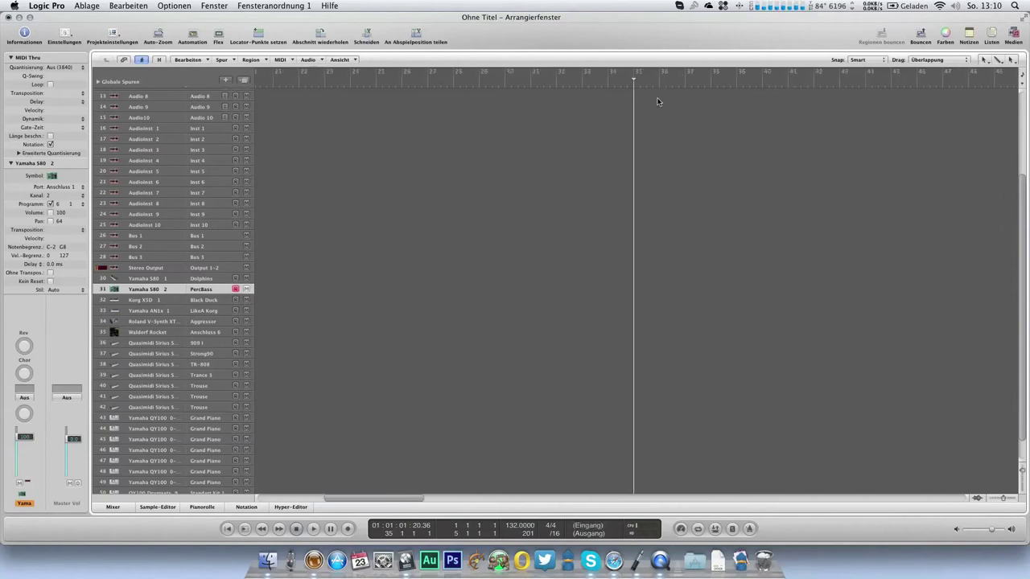
{"action": "left_click", "coordinate": [643, 290]}
{"action": "key", "text": "super+6"}
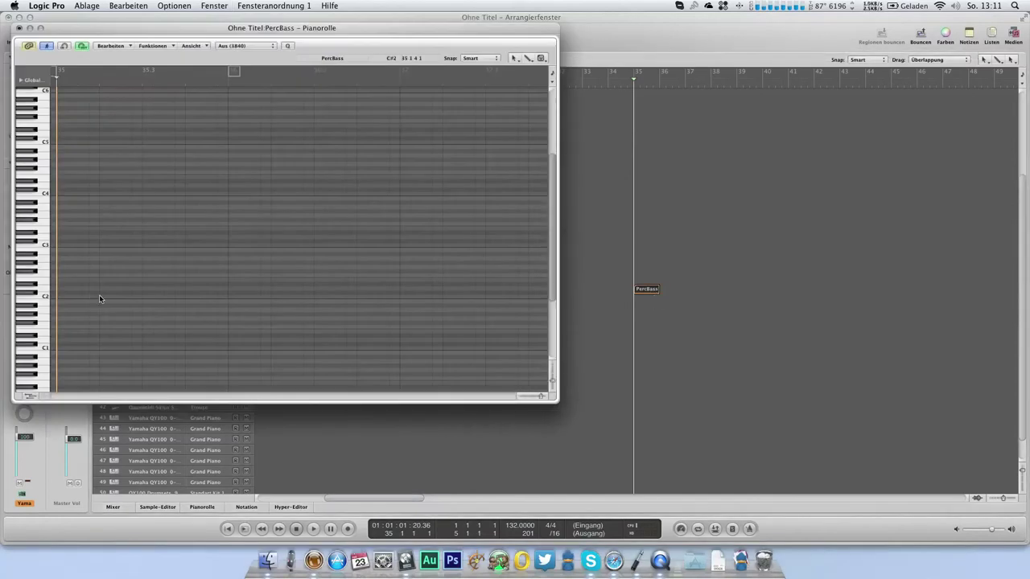
{"action": "scroll", "coordinate": [147, 292], "scroll_direction": "down", "scroll_amount": 2}
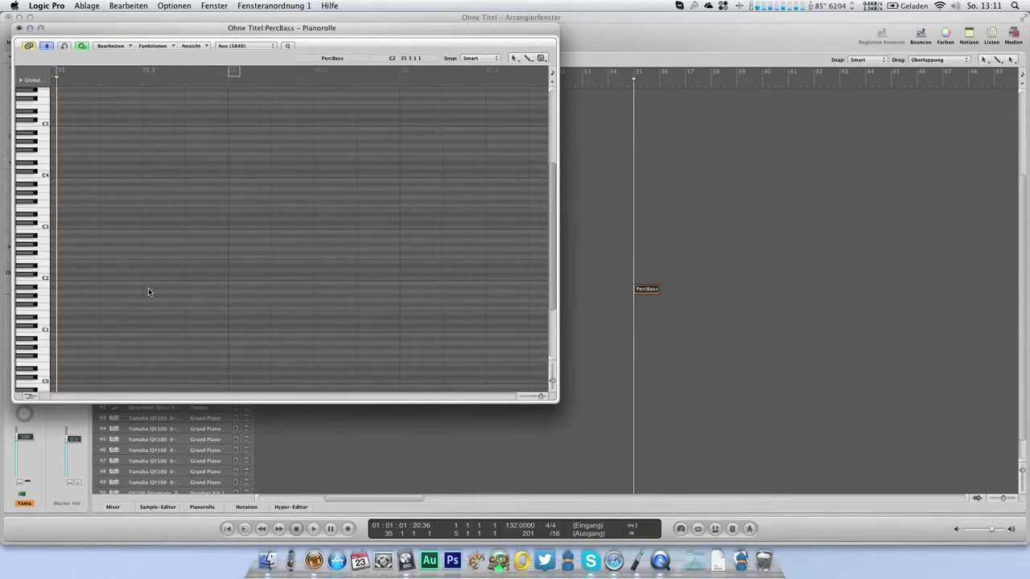
Enter three short C2 notes in the second half of bar 35 and loop the PercBass region.
{"action": "left_click", "coordinate": [44, 330]}
{"action": "left_click", "coordinate": [159, 279]}
{"action": "left_click", "coordinate": [180, 279]}
{"action": "left_click_drag", "start_coordinate": [208, 280], "coordinate": [206, 287]}
{"action": "left_click_drag", "start_coordinate": [138, 270], "coordinate": [190, 279]}
Play the PercBass loop from just before bar 35 and close the piano roll.
{"action": "left_click", "coordinate": [54, 80]}
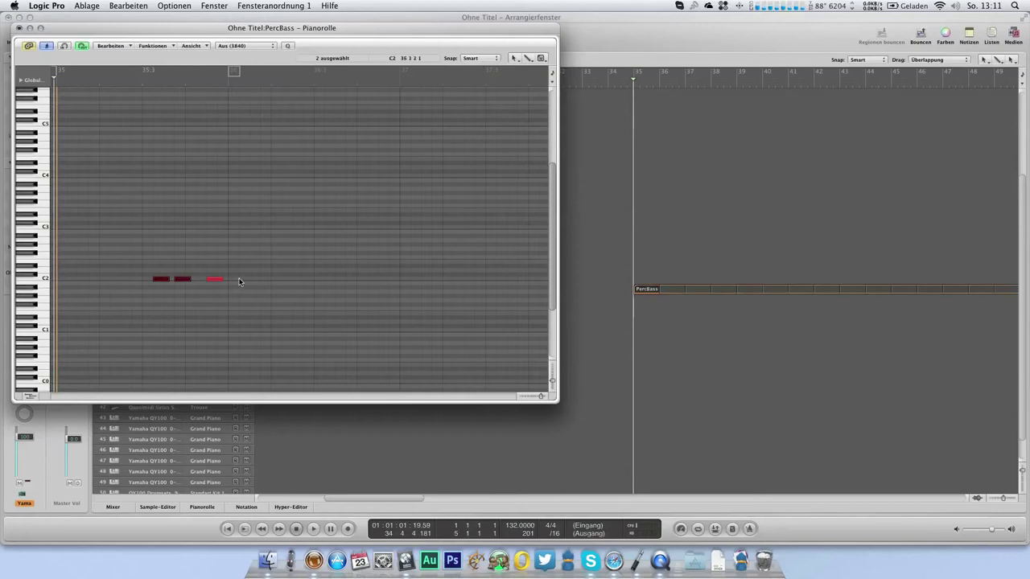
{"action": "key", "text": "space"}
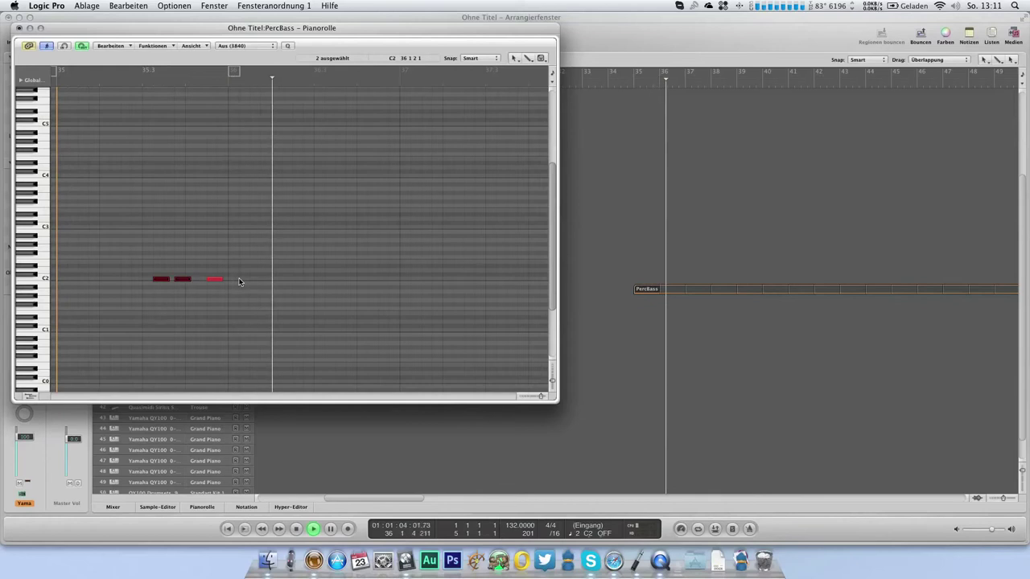
{"action": "left_click", "coordinate": [20, 28]}
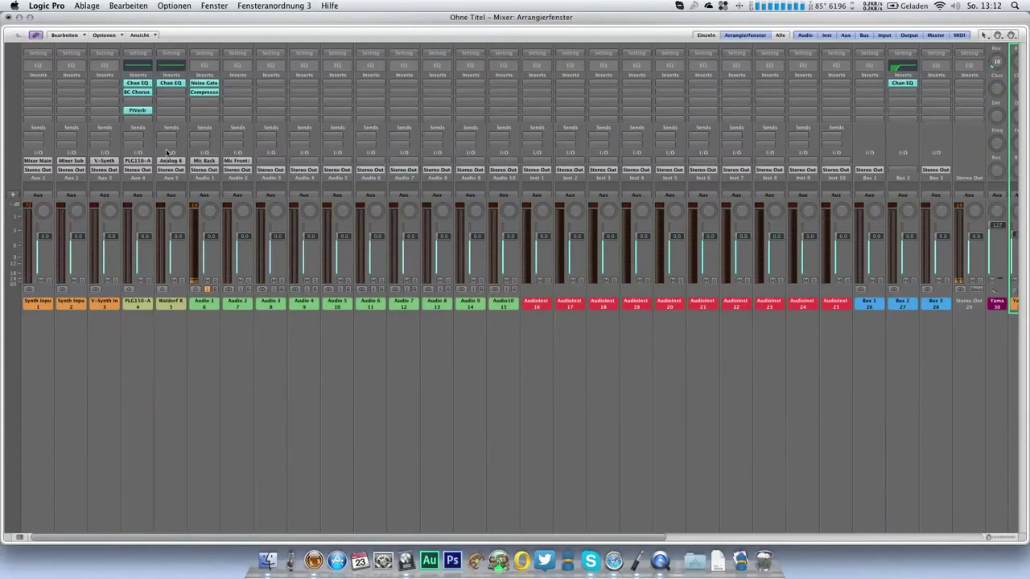
Set the PlatinumVerb wet level on the PLG150-AN channel to 10% and return to the arrangement.
{"action": "left_click", "coordinate": [138, 111]}
{"action": "left_click_drag", "start_coordinate": [299, 146], "coordinate": [304, 151]}
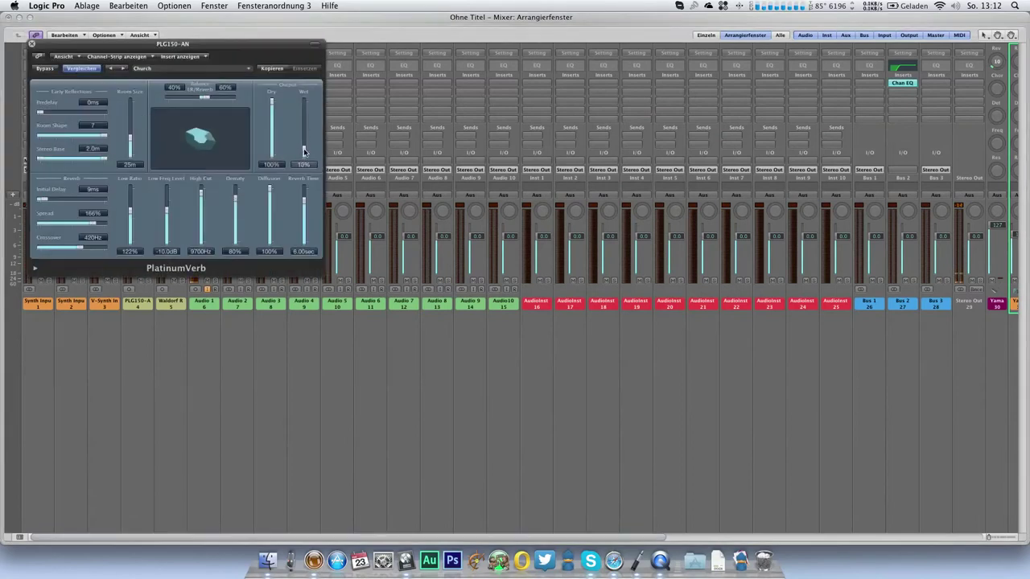
{"action": "left_click", "coordinate": [32, 44]}
{"action": "key", "text": "1"}
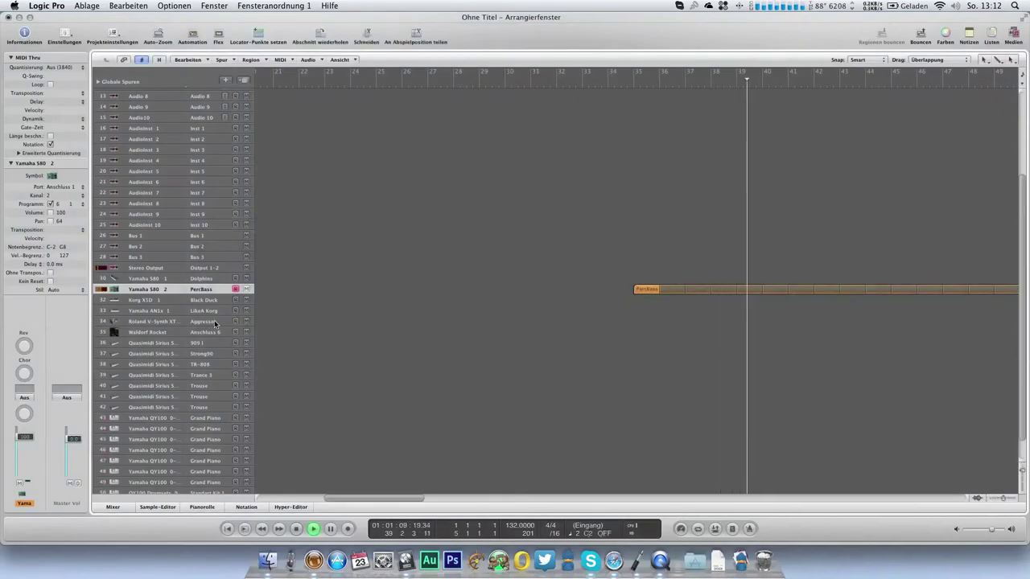
Lengthen the third C2 note of the PercBass region to the end of bar 35 and audition the loop.
{"action": "double_click", "coordinate": [647, 289]}
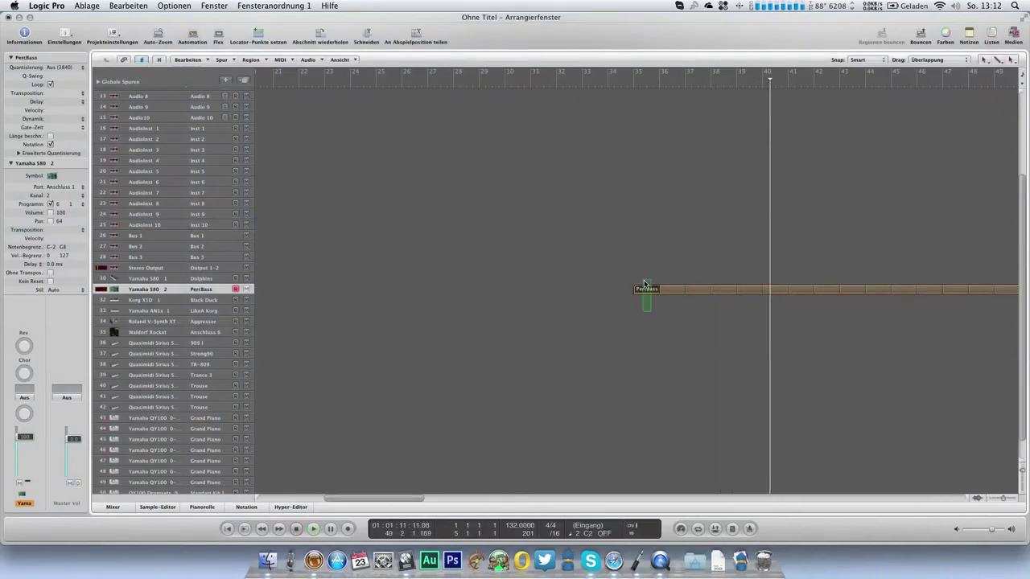
{"action": "key", "text": "space"}
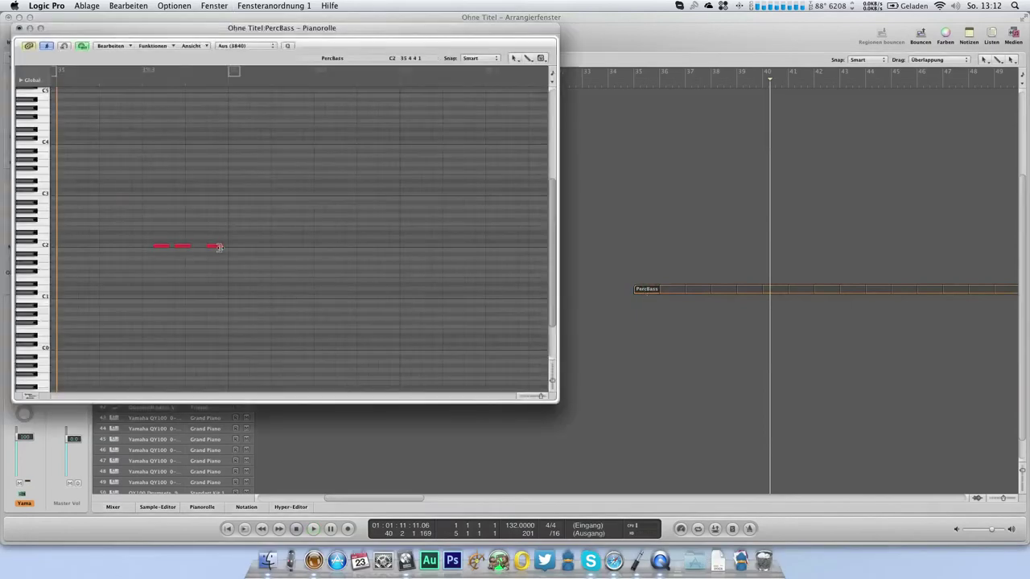
{"action": "left_click_drag", "start_coordinate": [224, 256], "coordinate": [224, 260]}
{"action": "key", "text": "space"}
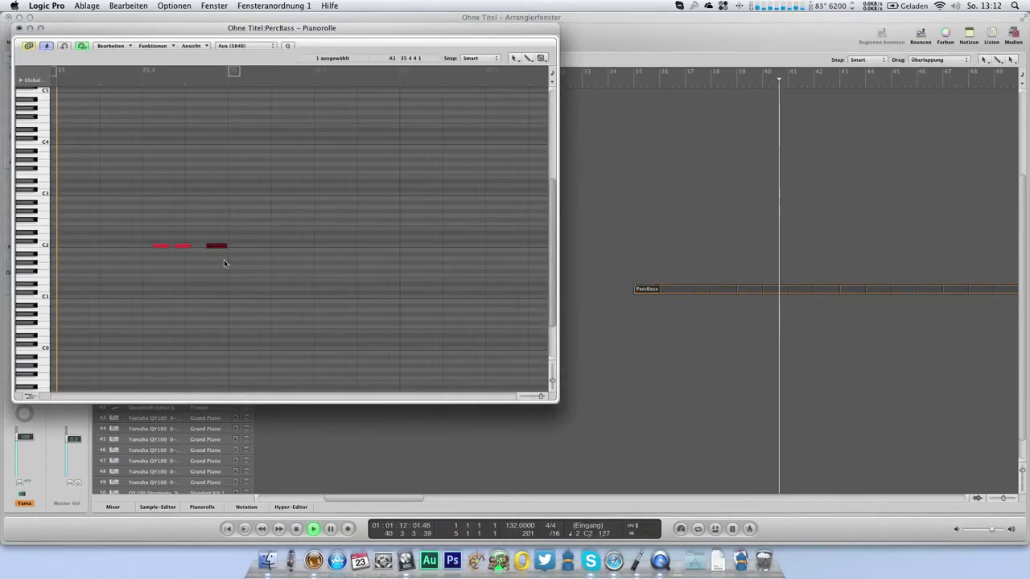
{"action": "left_click", "coordinate": [19, 29]}
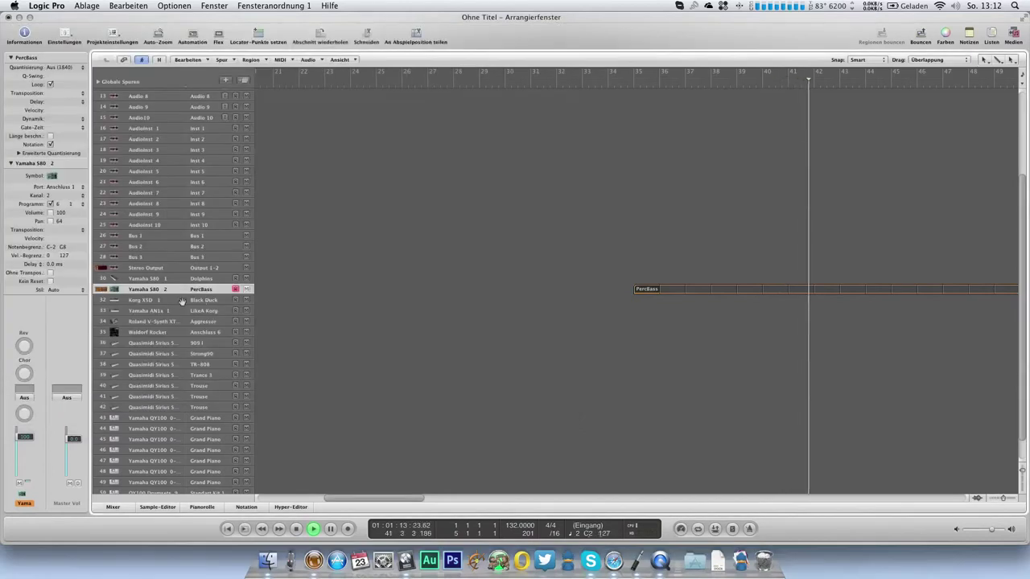
{"action": "key", "text": "space"}
Assign the Mashiev FM program to the Yamaha AN1x 1 track.
{"action": "left_click", "coordinate": [215, 312]}
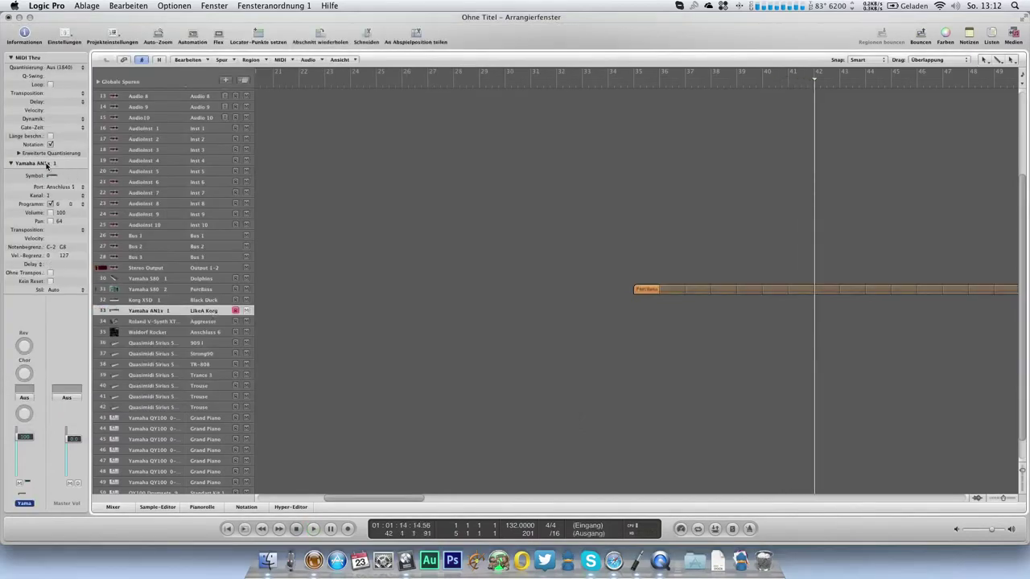
{"action": "double_click", "coordinate": [45, 165]}
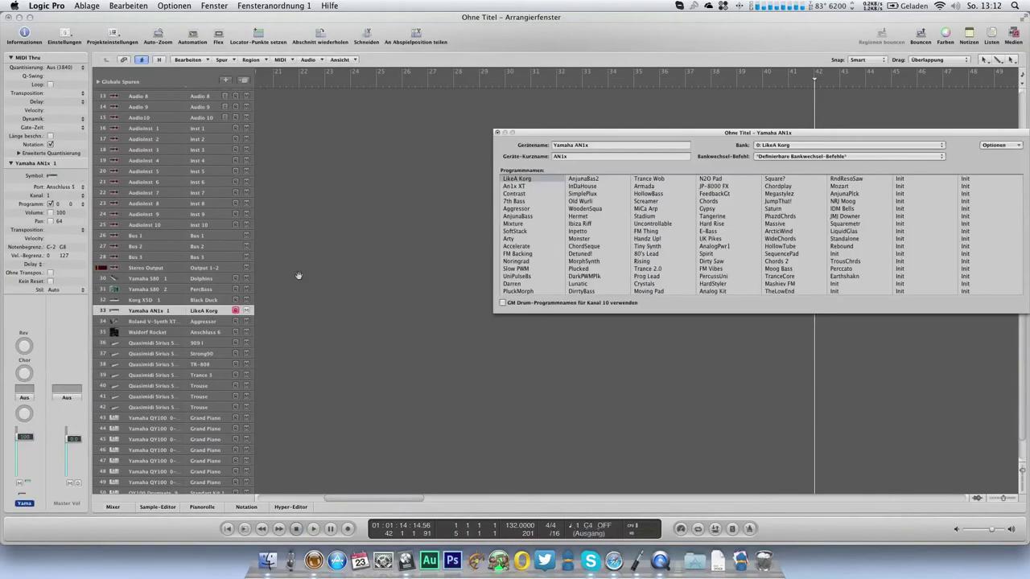
{"action": "left_click", "coordinate": [780, 284]}
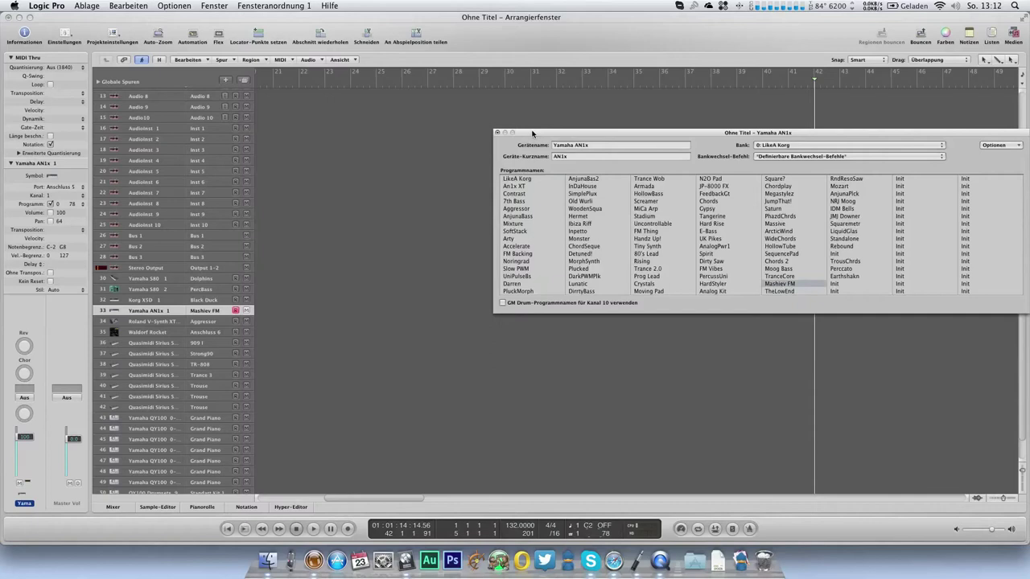
Close the program list, create a MIDI region at bar 35 on the Yamaha AN1x 1 track and open it in the piano roll.
{"action": "left_click", "coordinate": [497, 132]}
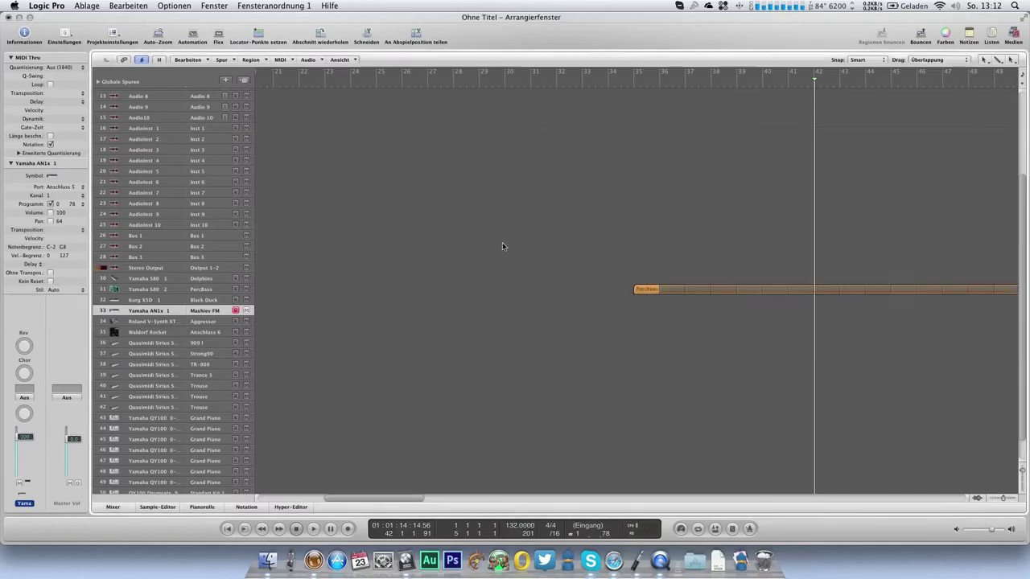
{"action": "left_click", "coordinate": [604, 313]}
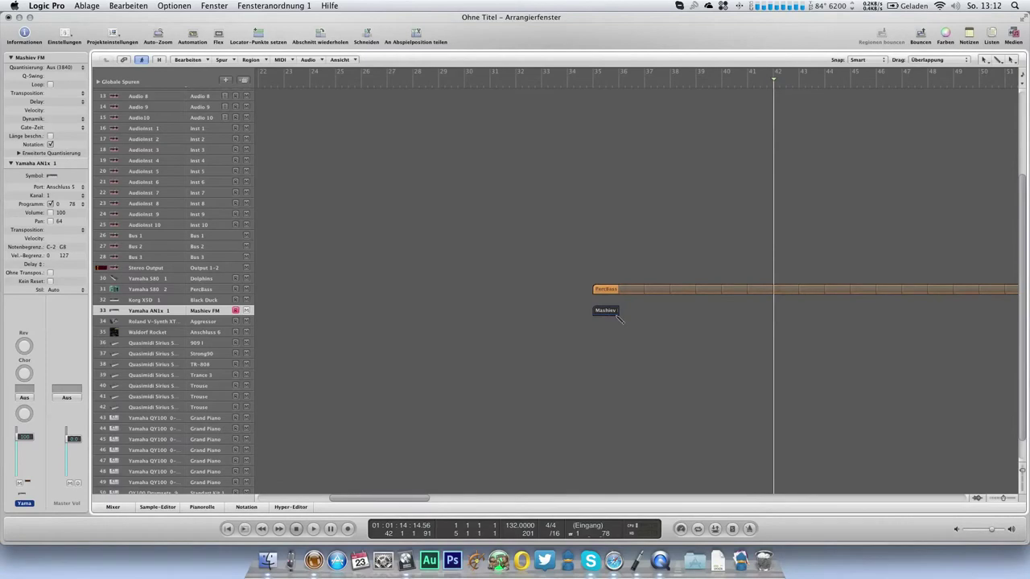
{"action": "key", "text": "super+6"}
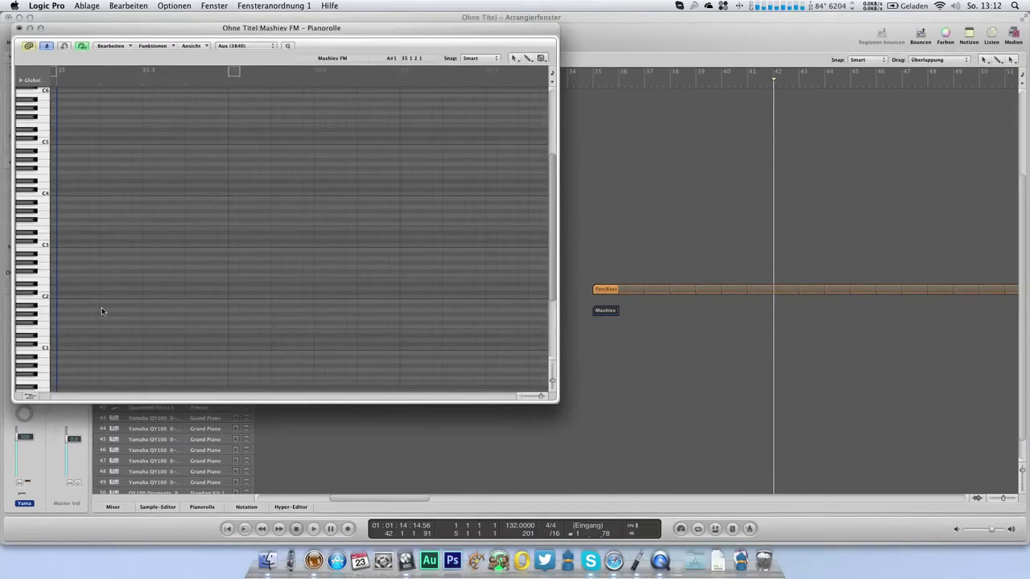
Enter three C3 notes in the first half of bar 35 in the Mashiev FM region, making the third one longer.
{"action": "left_click", "coordinate": [47, 247]}
{"action": "left_click", "coordinate": [67, 247]}
{"action": "left_click_drag", "start_coordinate": [68, 247], "coordinate": [78, 248]}
{"action": "left_click", "coordinate": [89, 247]}
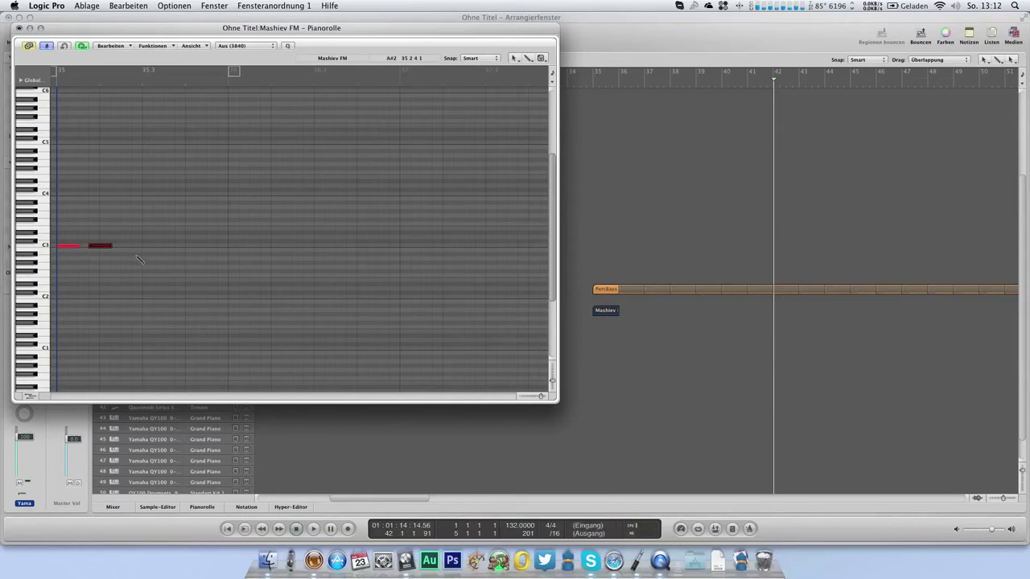
{"action": "left_click", "coordinate": [134, 243]}
{"action": "left_click_drag", "start_coordinate": [141, 248], "coordinate": [123, 259]}
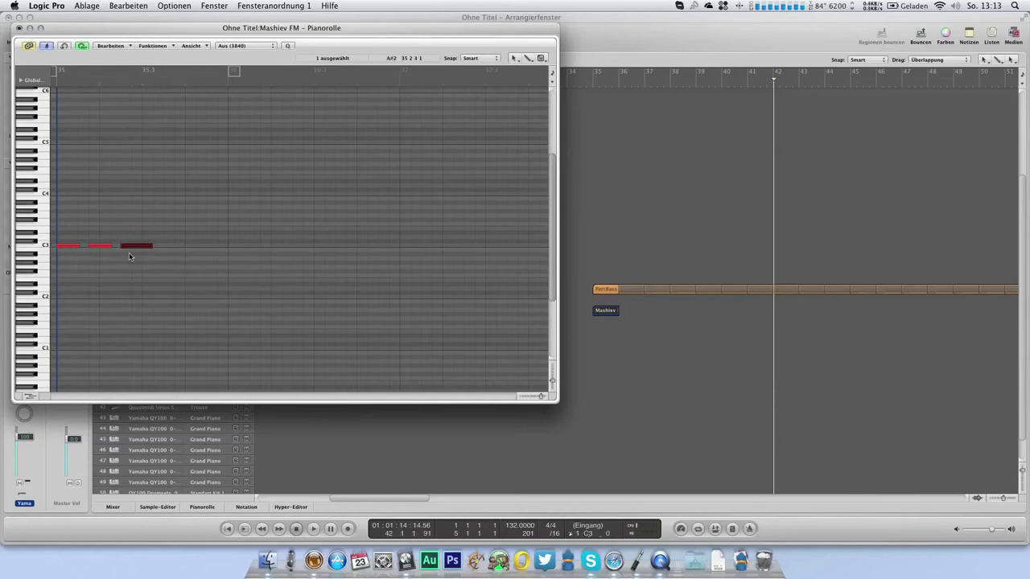
Loop the Mashiev FM region and play it together with PercBass from bar 35.
{"action": "left_click", "coordinate": [56, 83]}
{"action": "key", "text": "space"}
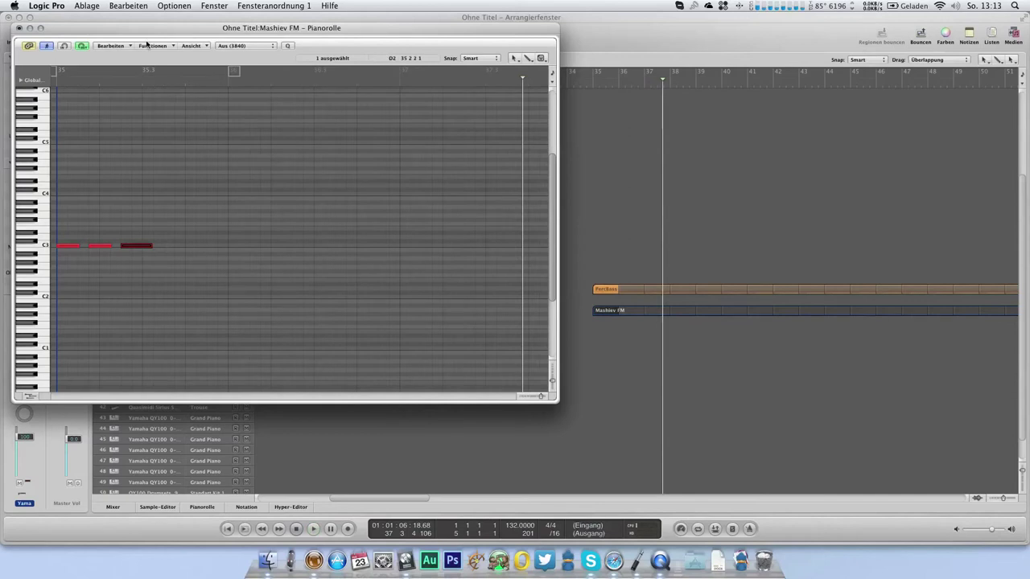
{"action": "left_click_drag", "start_coordinate": [214, 34], "coordinate": [269, 35]}
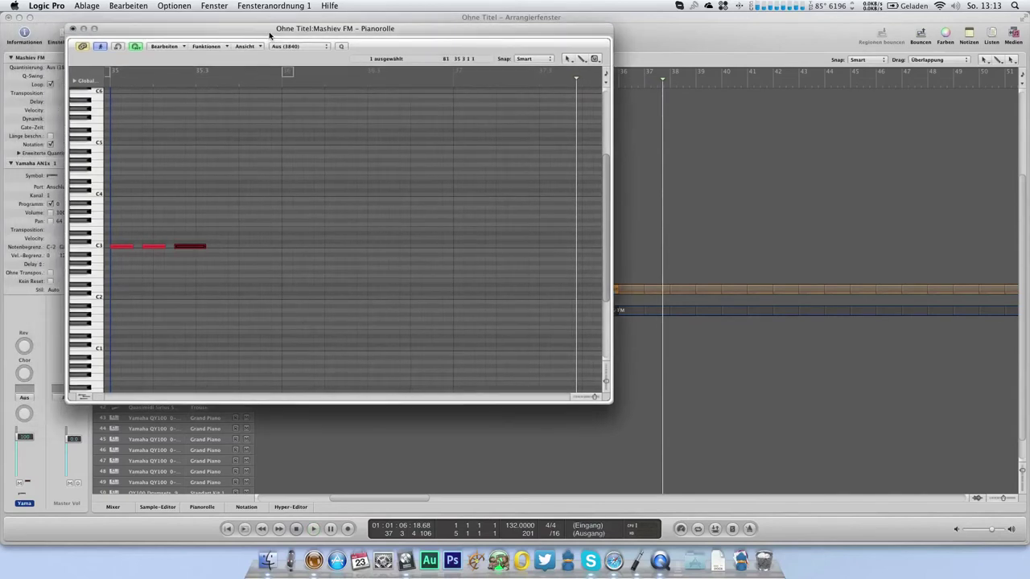
Show the Pitch Bend Hyper Draw lane for the Mashiev FM region and enlarge the piano roll window.
{"action": "left_click", "coordinate": [145, 81]}
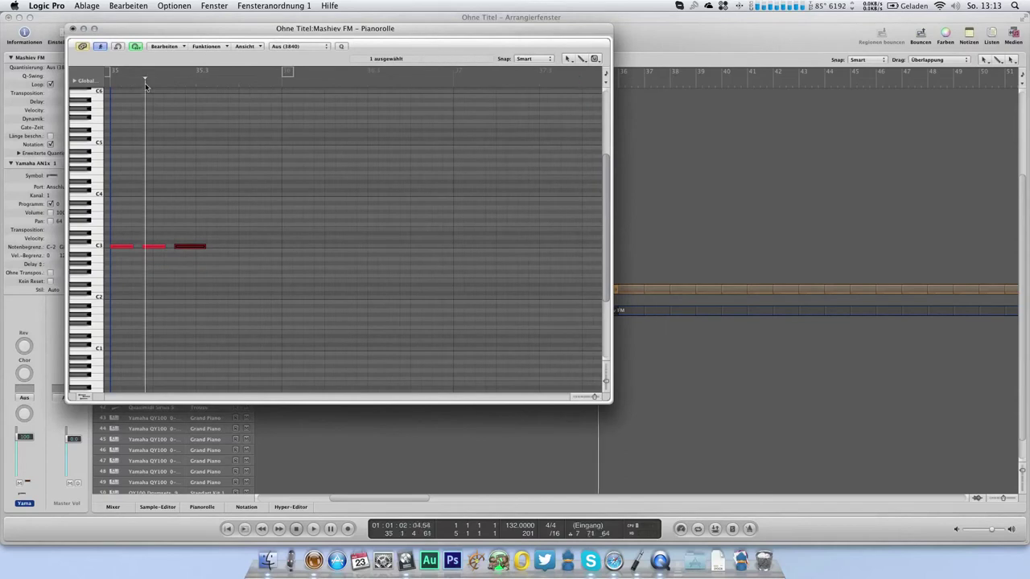
{"action": "left_click", "coordinate": [241, 46]}
{"action": "mouse_move", "coordinate": [303, 169]}
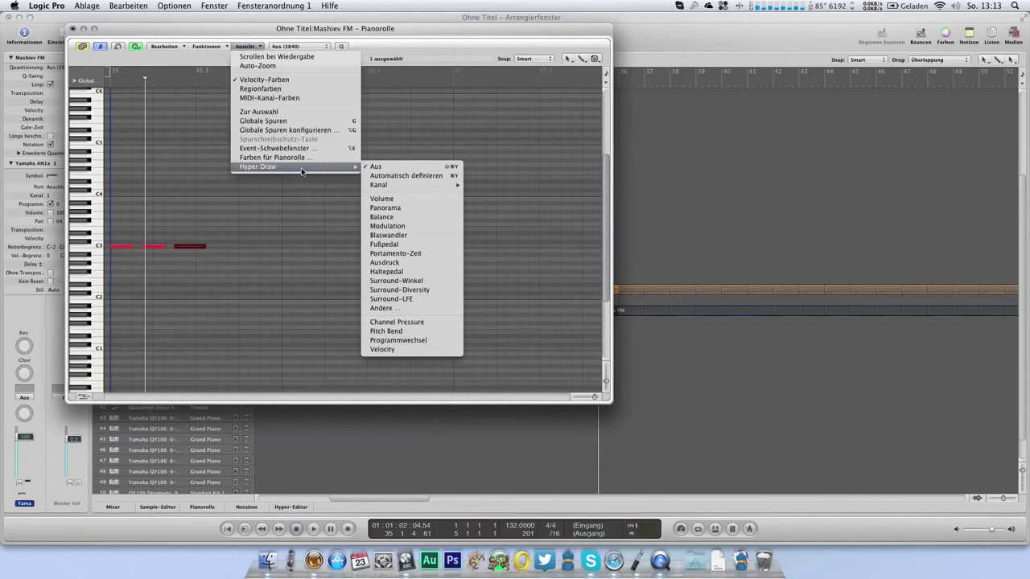
{"action": "left_click", "coordinate": [390, 331]}
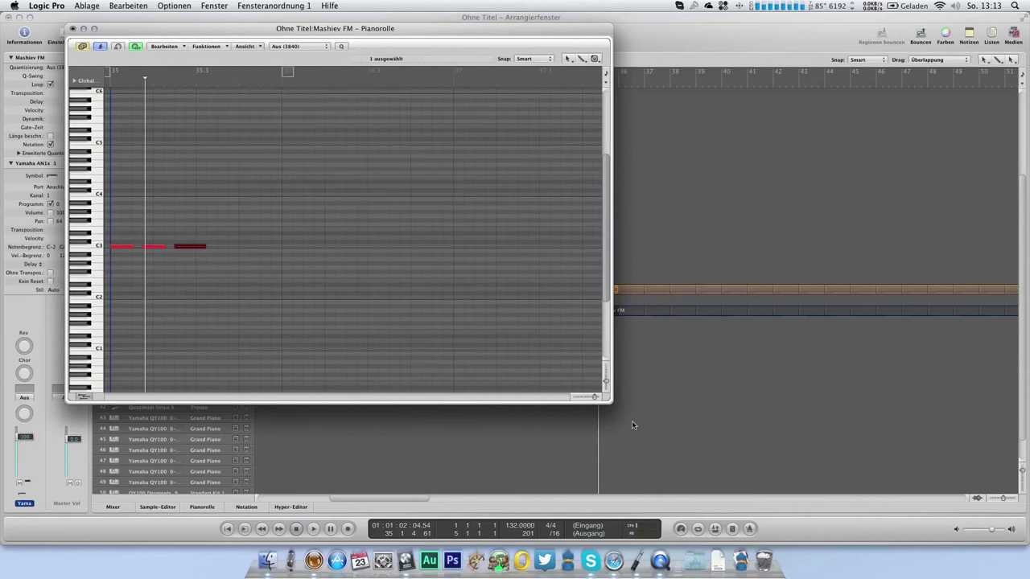
{"action": "left_click_drag", "start_coordinate": [608, 400], "coordinate": [747, 471]}
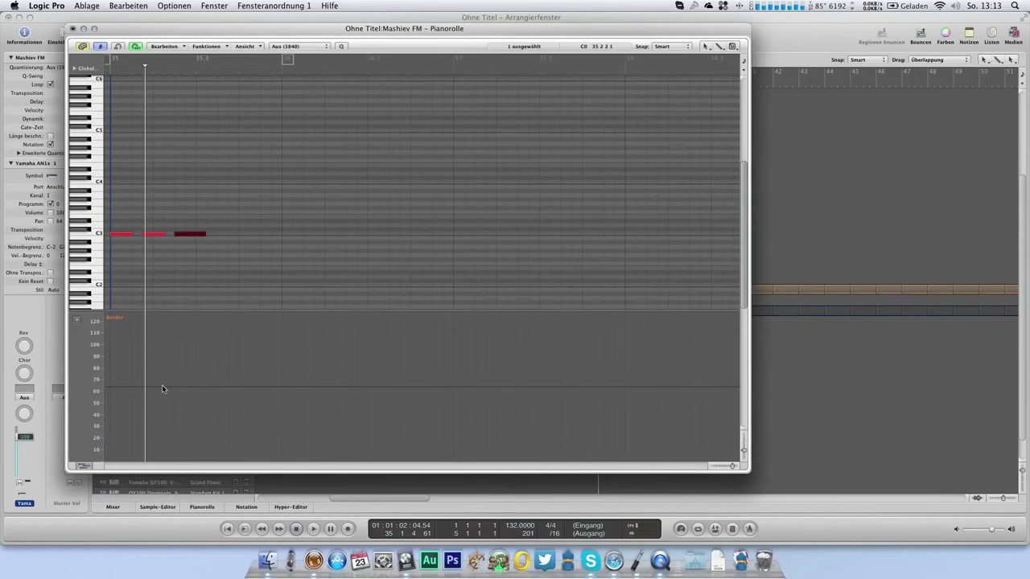
Draw pitch bend points at 0 from bar 35 until just before beat 3, drop to -64 on beat 3, and audition.
{"action": "left_click", "coordinate": [110, 387]}
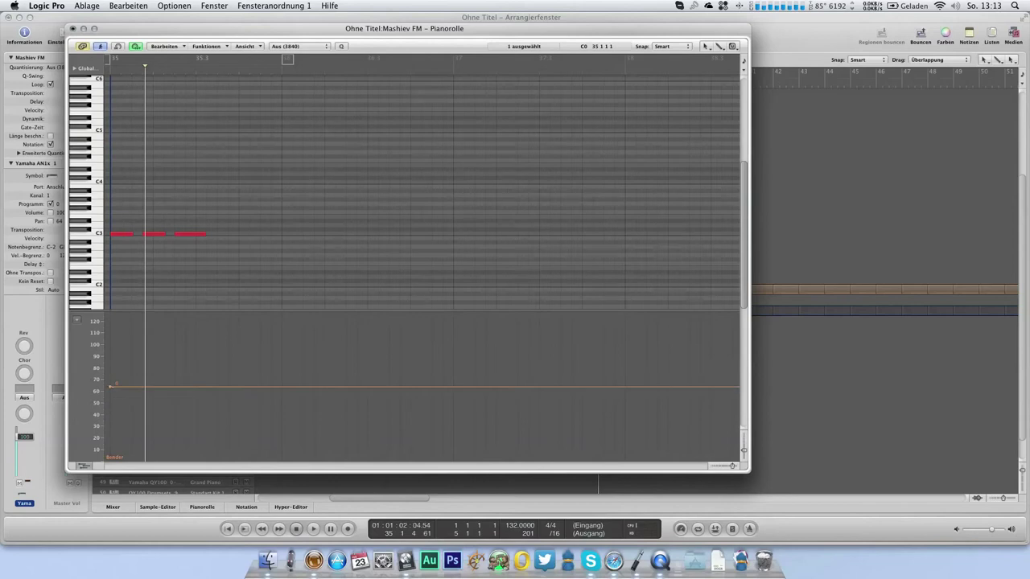
{"action": "left_click", "coordinate": [178, 387]}
{"action": "left_click_drag", "start_coordinate": [179, 387], "coordinate": [185, 387]}
{"action": "left_click_drag", "start_coordinate": [198, 388], "coordinate": [204, 473]}
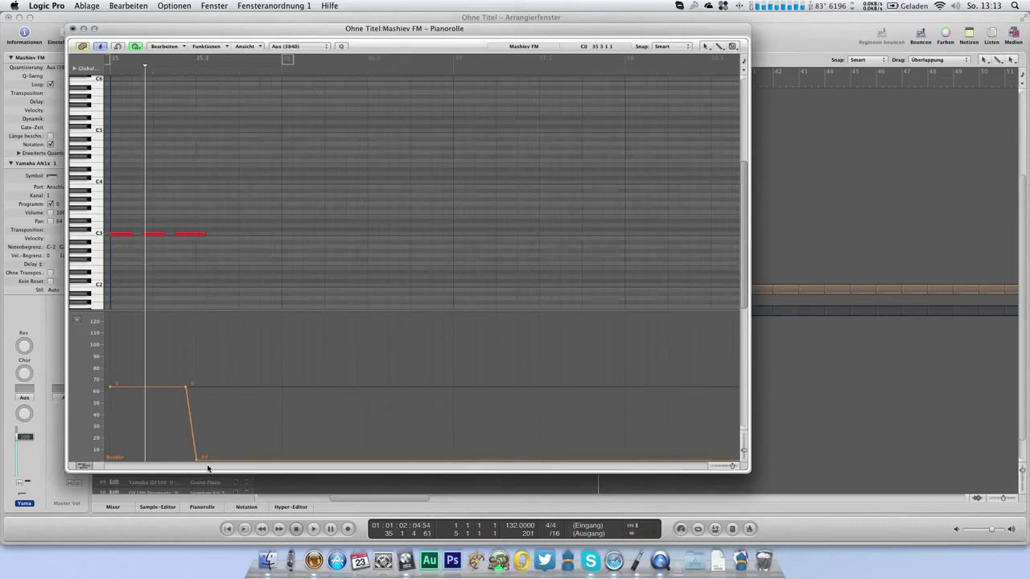
{"action": "key", "text": "space"}
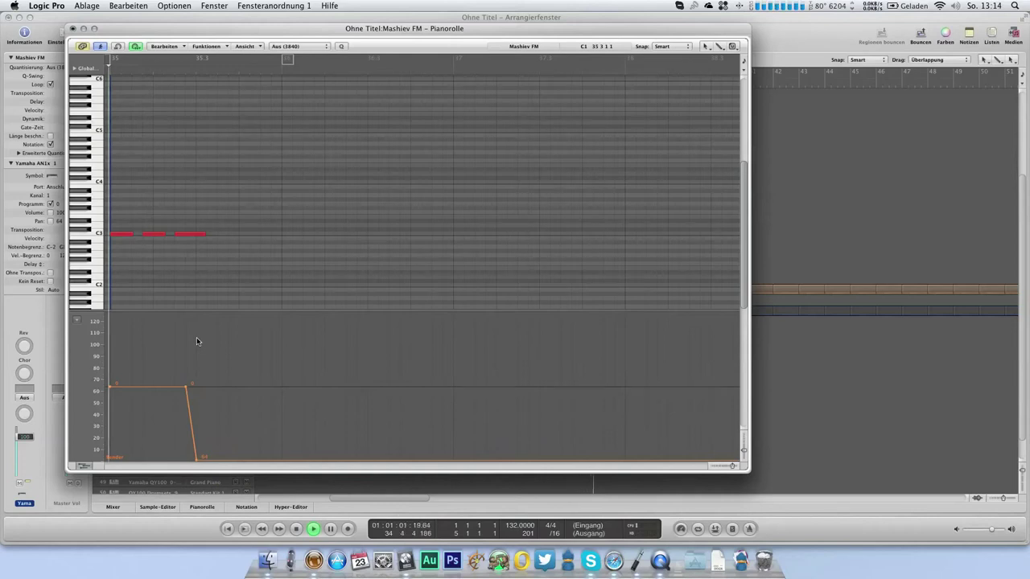
{"action": "key", "text": "space"}
Hold the pitch bend at -64 until beat 4, return it to 0 shortly after, and audition the result before closing the piano roll.
{"action": "left_click", "coordinate": [240, 459]}
{"action": "left_click_drag", "start_coordinate": [250, 409], "coordinate": [248, 389]}
{"action": "left_click", "coordinate": [111, 70]}
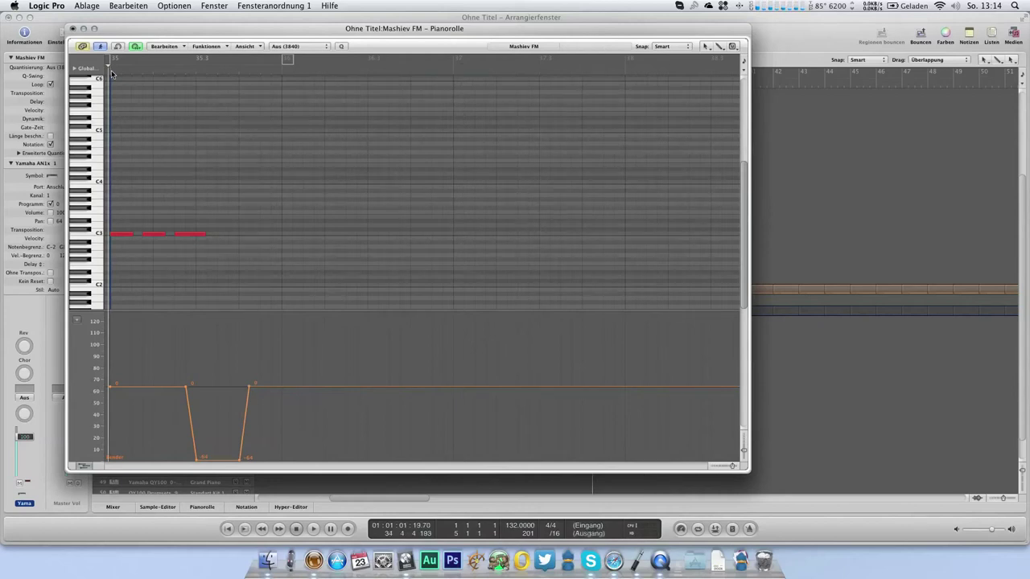
{"action": "key", "text": "space"}
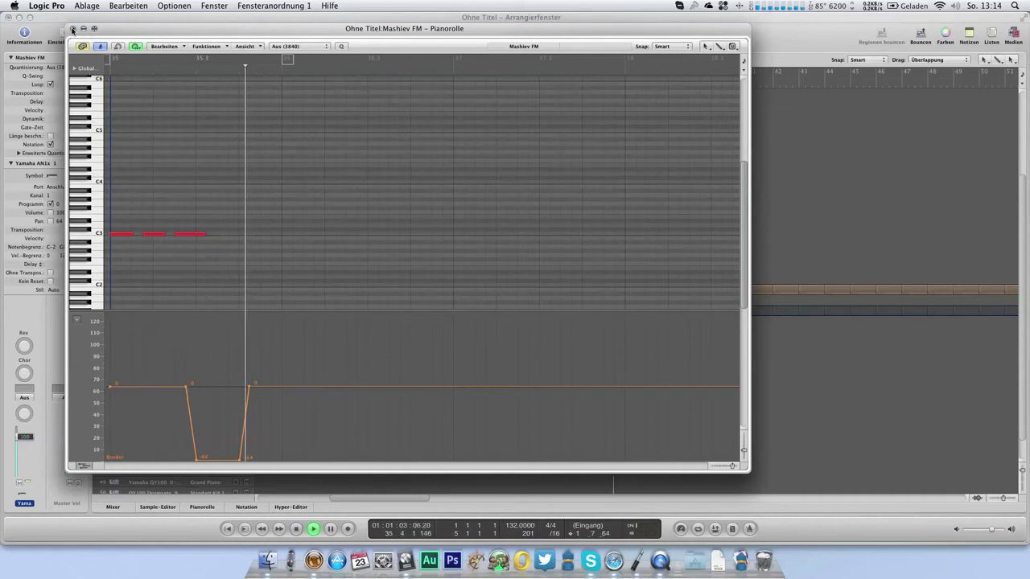
{"action": "left_click", "coordinate": [72, 29]}
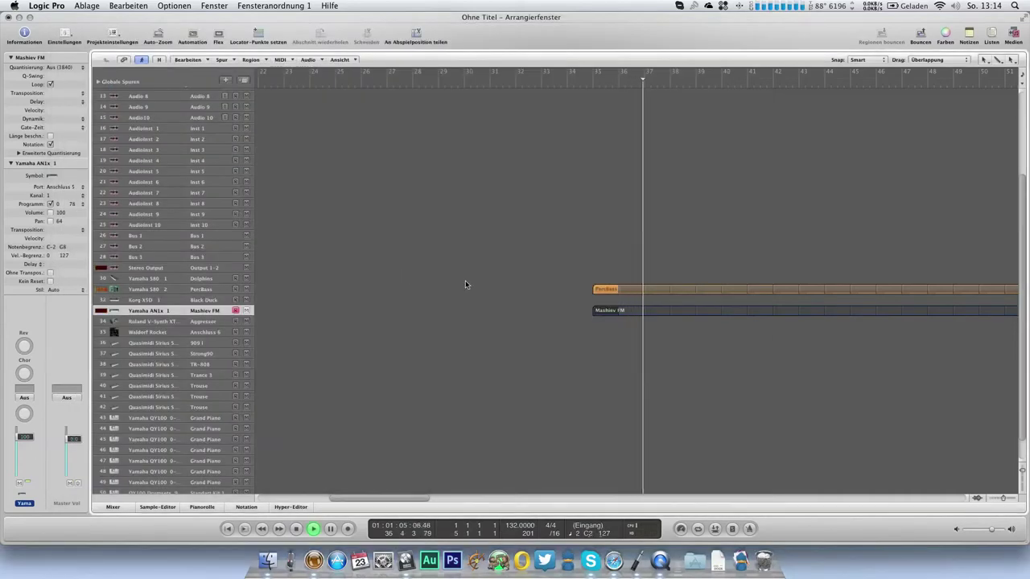
In the mixer, set the Yamaha S80 2 volume to 116 and lower the Yamaha S80 1 and AN1x 1 volumes.
{"action": "key", "text": "2"}
{"action": "key", "text": "3"}
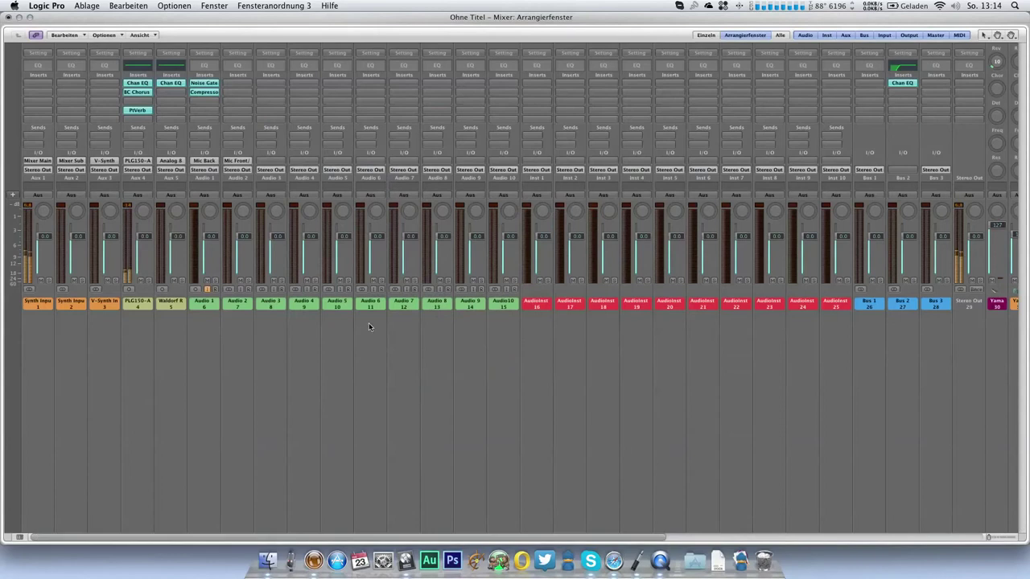
{"action": "scroll", "coordinate": [361, 395], "scroll_direction": "right", "scroll_amount": 10}
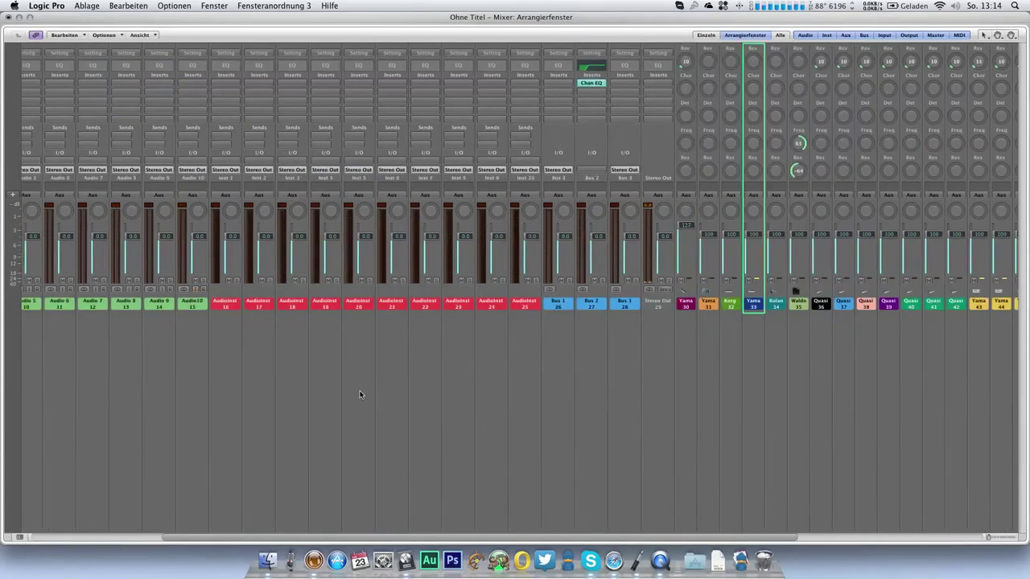
{"action": "left_click_drag", "start_coordinate": [522, 243], "coordinate": [501, 236]}
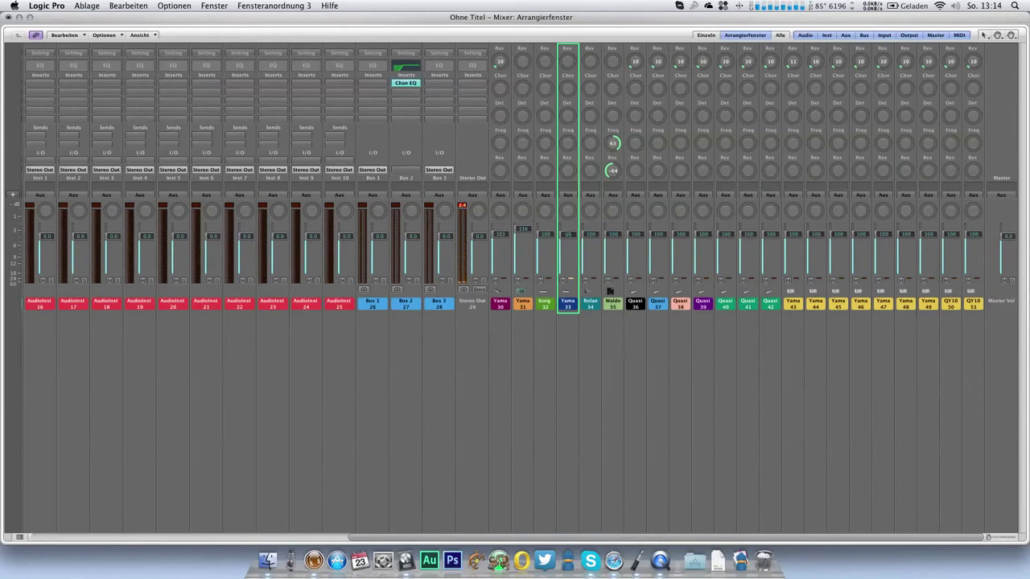
{"action": "left_click_drag", "start_coordinate": [568, 248], "coordinate": [568, 262]}
{"action": "scroll", "coordinate": [579, 322], "scroll_direction": "left", "scroll_amount": 1}
{"action": "scroll", "coordinate": [570, 324], "scroll_direction": "left", "scroll_amount": 5}
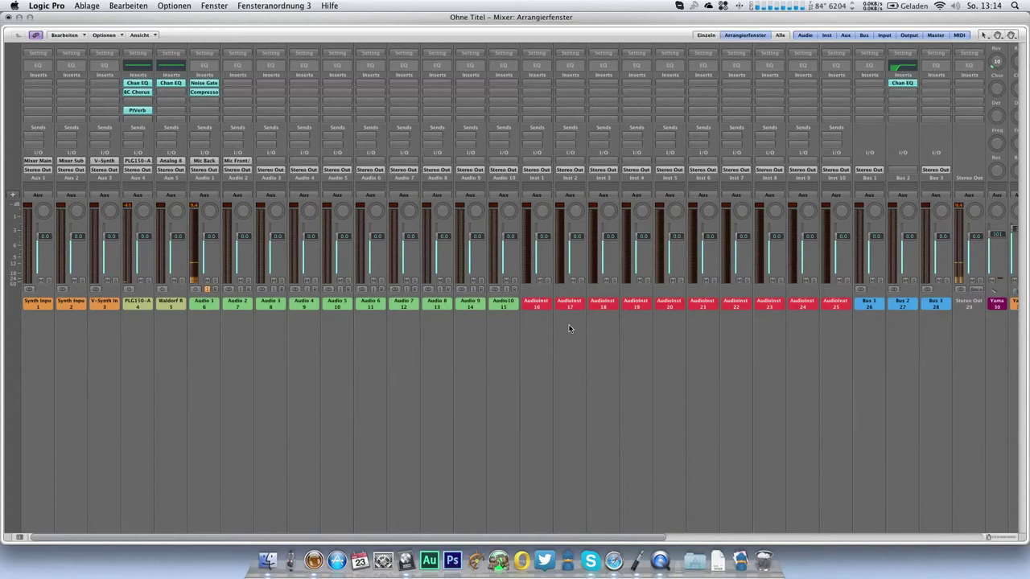
Rename the Synth Input 2 channel strip as An1x In.
{"action": "left_click", "coordinate": [80, 303]}
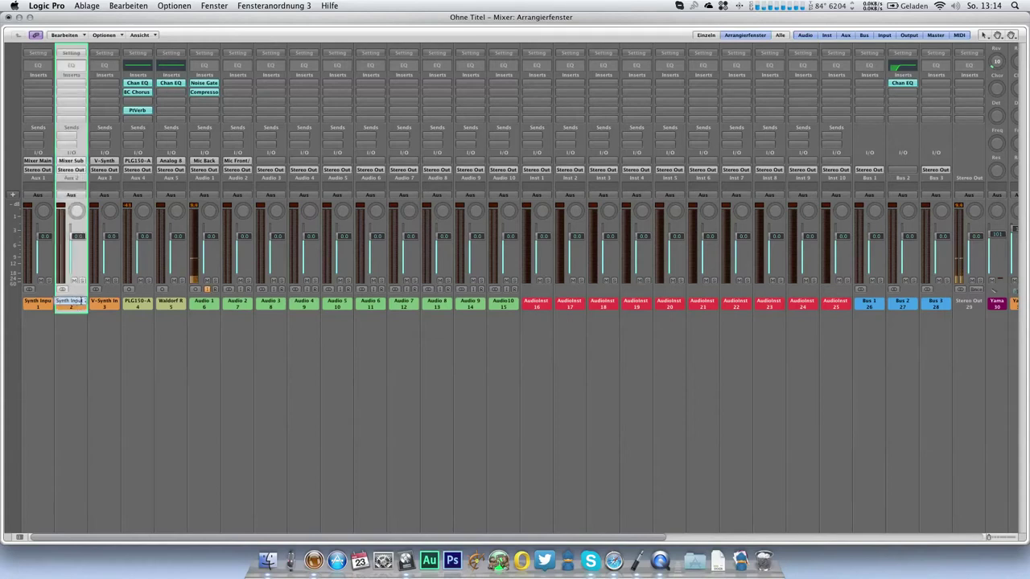
{"action": "type", "text": "Ac1x In"}
{"action": "key", "text": "Return"}
Load the EXS24 sampler on the AudioInst 1 channel and return to the arrangement.
{"action": "left_click", "coordinate": [545, 300]}
{"action": "left_click", "coordinate": [546, 161]}
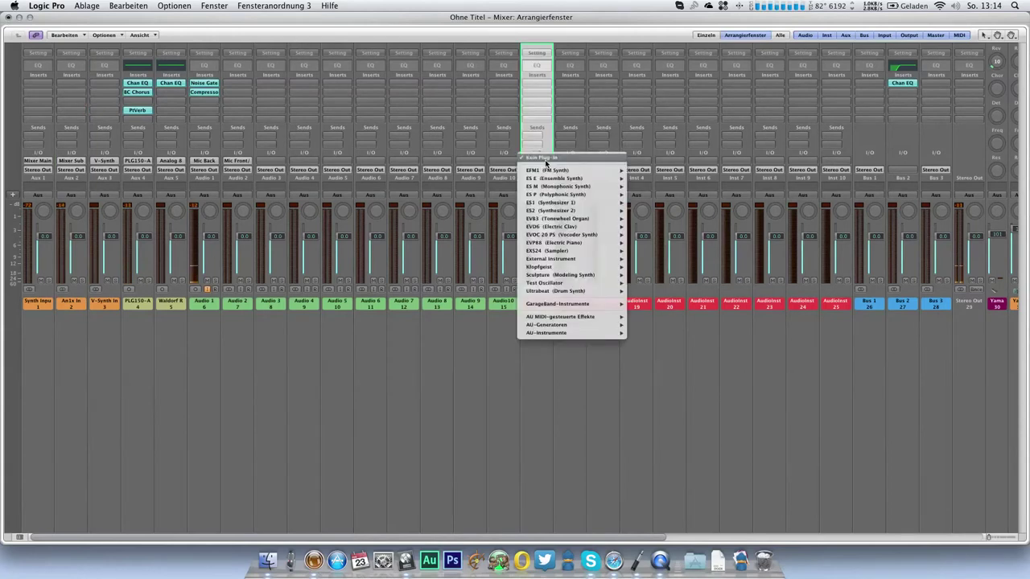
{"action": "mouse_move", "coordinate": [571, 254]}
{"action": "left_click", "coordinate": [656, 259]}
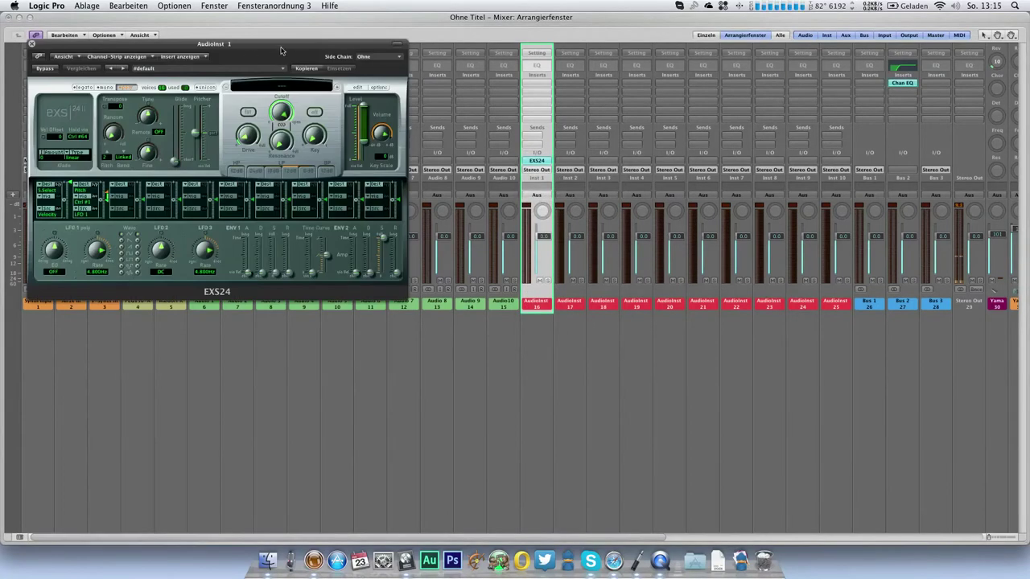
{"action": "key", "text": "1"}
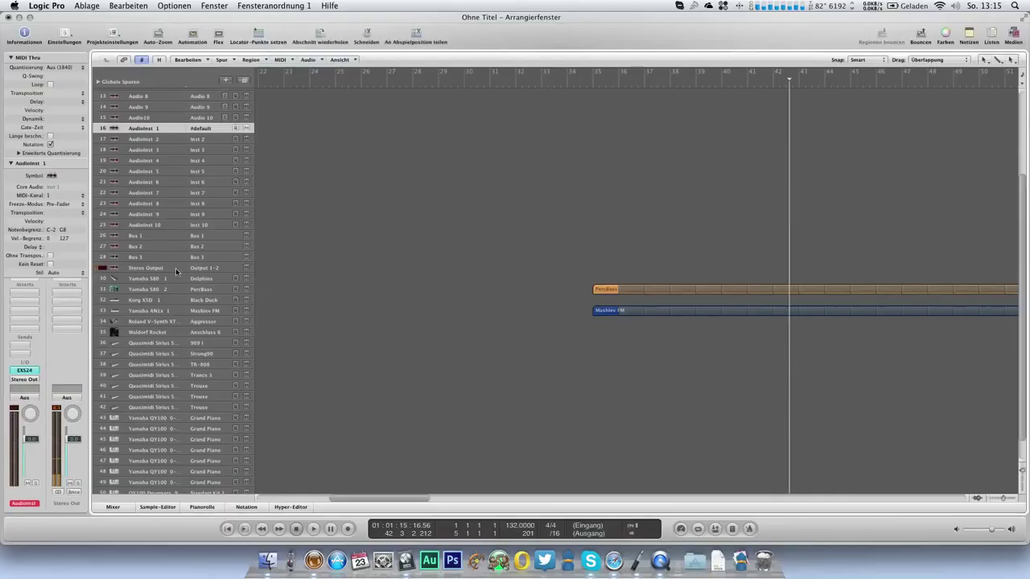
Load the JayB instrument Progressive Kicks into the EXS24 on AudioInst 1 and close the plug-in window.
{"action": "left_click", "coordinate": [24, 370]}
{"action": "left_click", "coordinate": [277, 85]}
{"action": "mouse_move", "coordinate": [281, 177]}
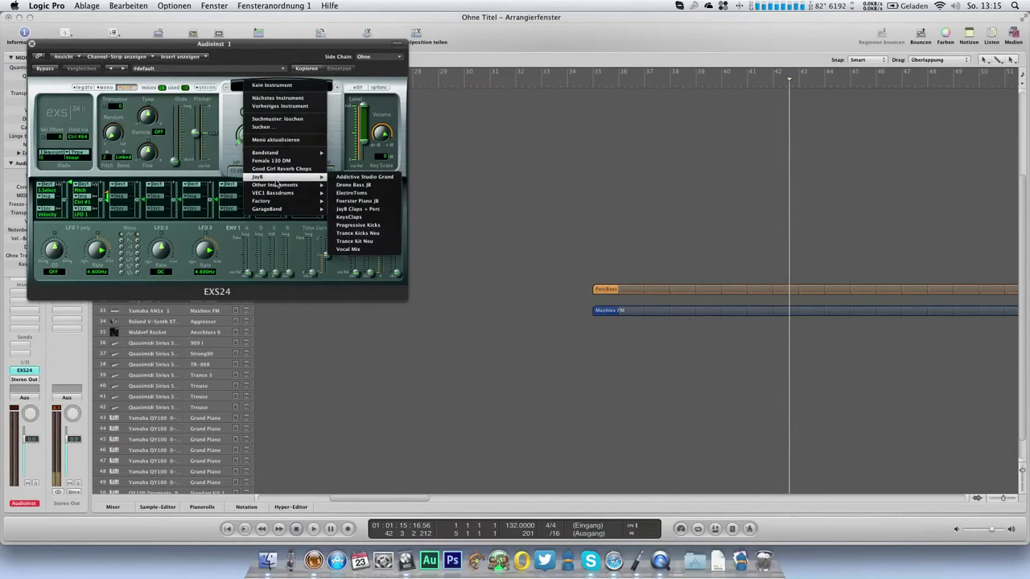
{"action": "left_click", "coordinate": [358, 226]}
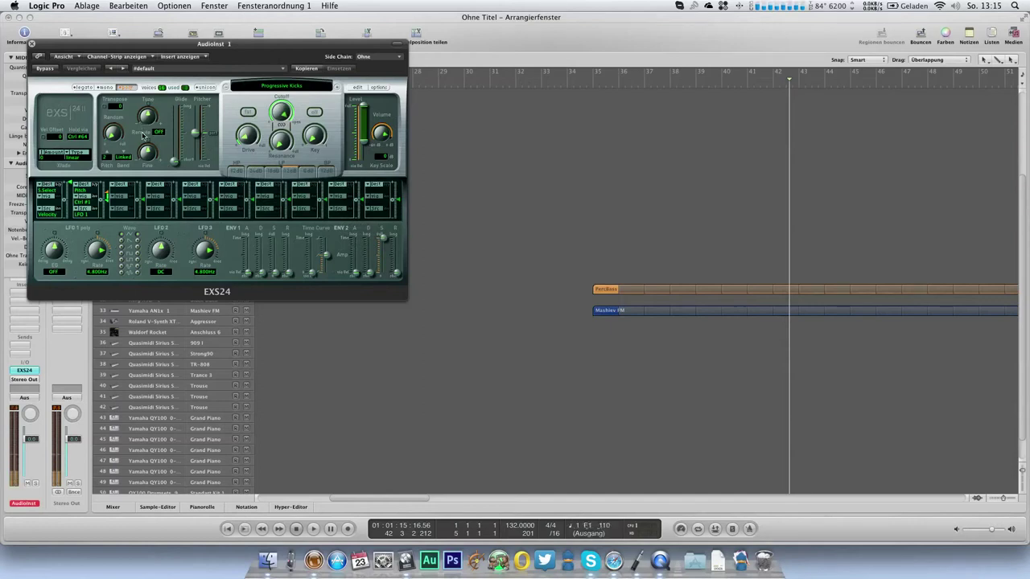
{"action": "left_click", "coordinate": [32, 44]}
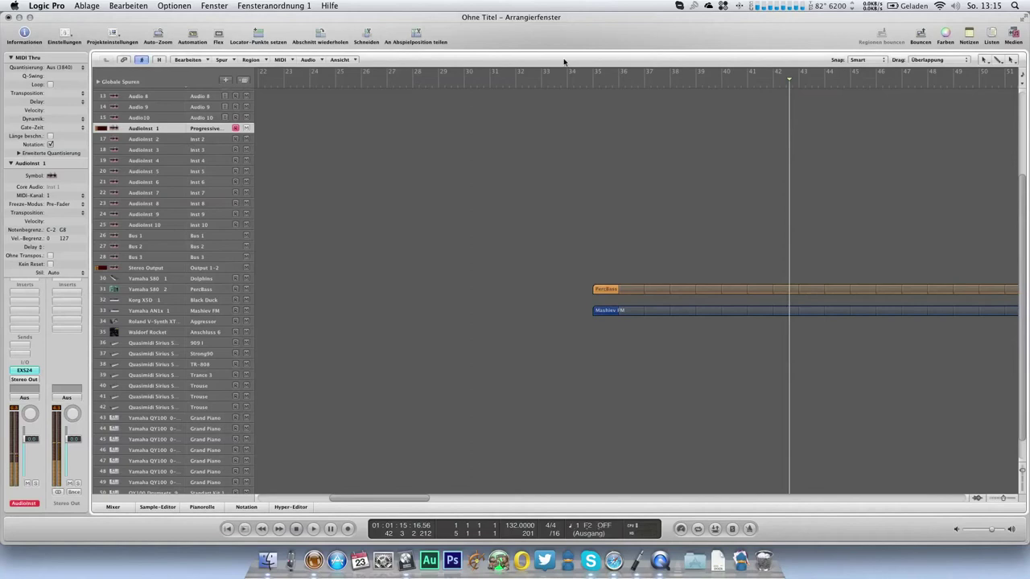
Play the loops from bar 34 to try out the kick sound against them.
{"action": "left_click", "coordinate": [573, 82]}
{"action": "key", "text": "space"}
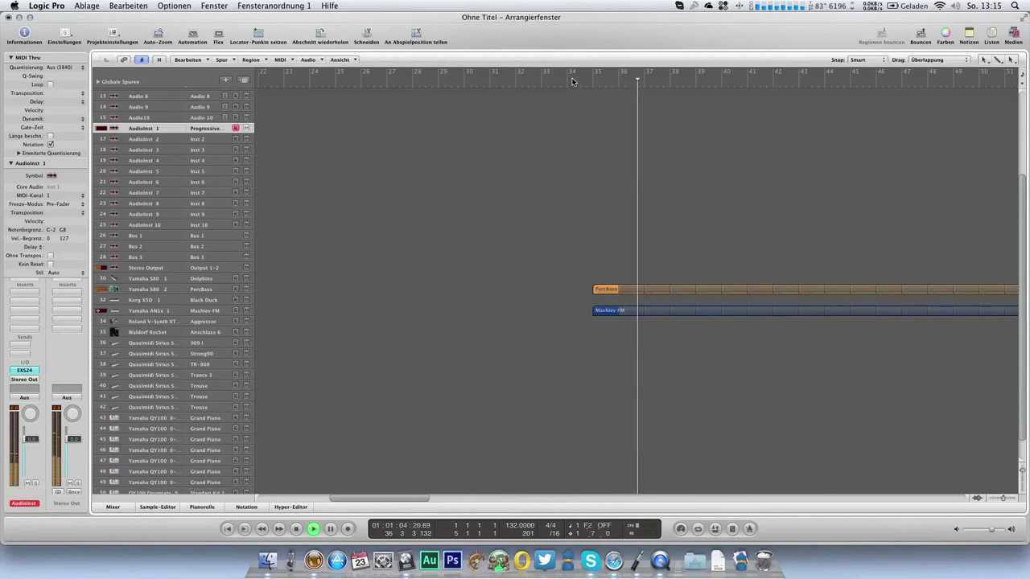
{"action": "key", "text": "space"}
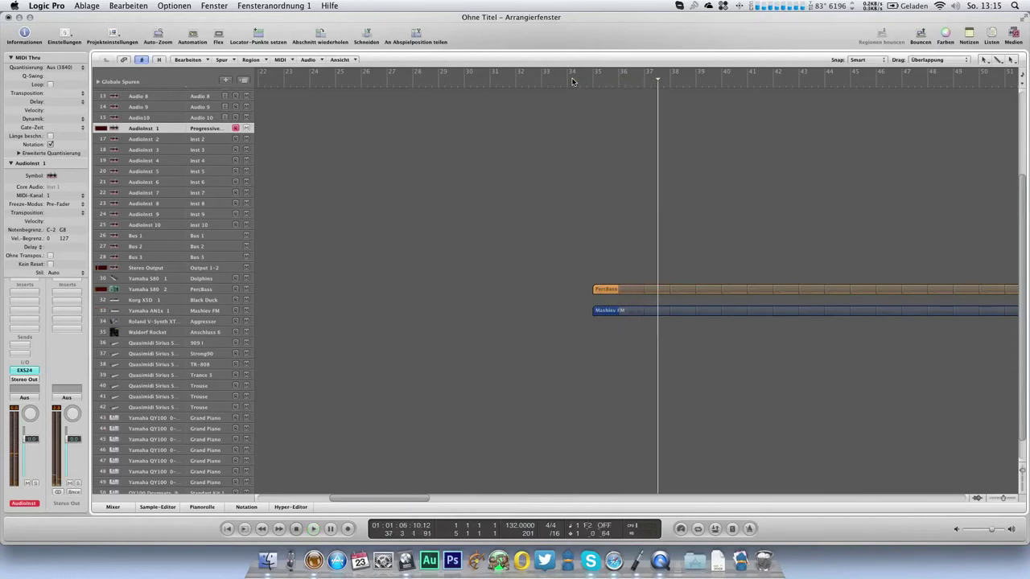
Create a MIDI region at bar 35 on the AudioInst 1 track and open it in the piano roll.
{"action": "left_click", "coordinate": [605, 118], "text": "super"}
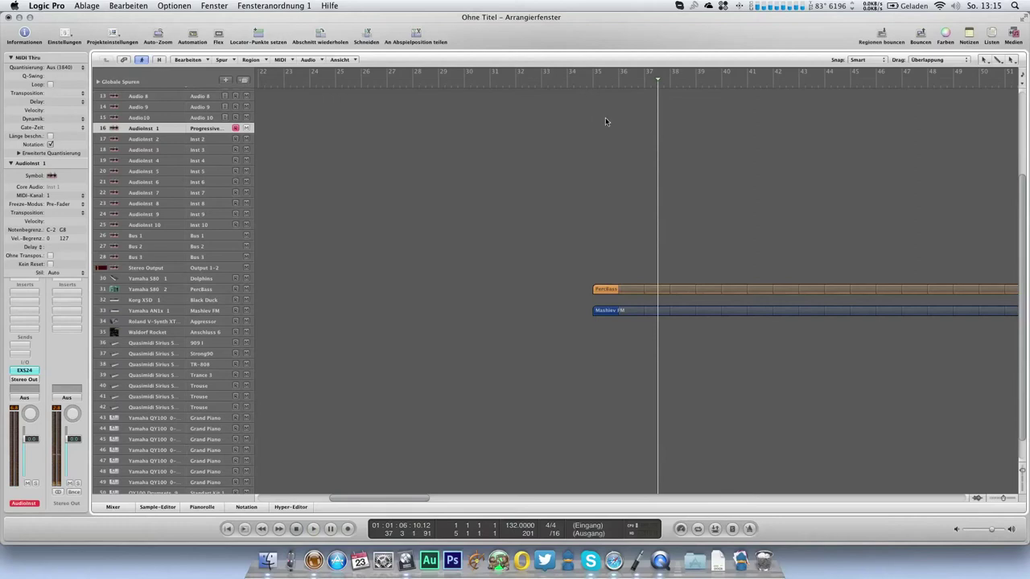
{"action": "left_click_drag", "start_coordinate": [605, 119], "coordinate": [606, 129]}
{"action": "key", "text": "super+6"}
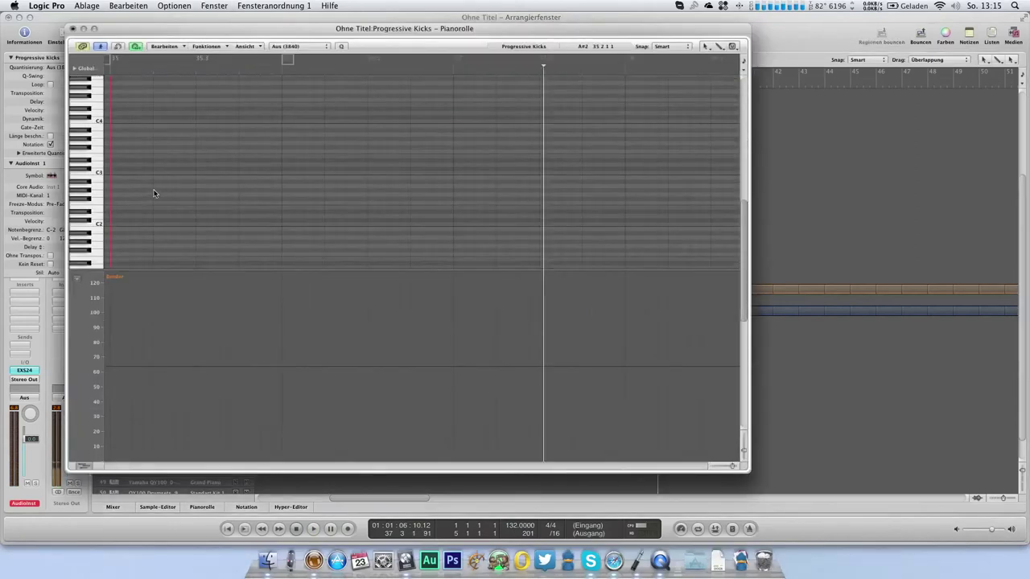
Enter F2 kick notes on all four beats of the Progressive Kicks region and move the region to bar 3.
{"action": "left_click", "coordinate": [120, 203], "text": "super"}
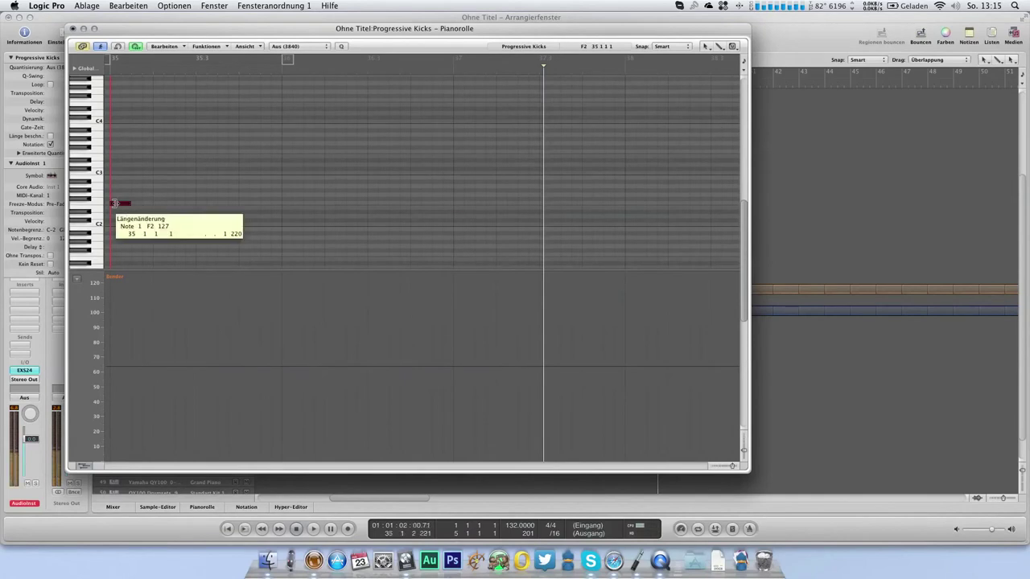
{"action": "left_click", "coordinate": [162, 204], "text": "super"}
{"action": "left_click", "coordinate": [204, 203], "text": "super"}
{"action": "left_click", "coordinate": [247, 204], "text": "super"}
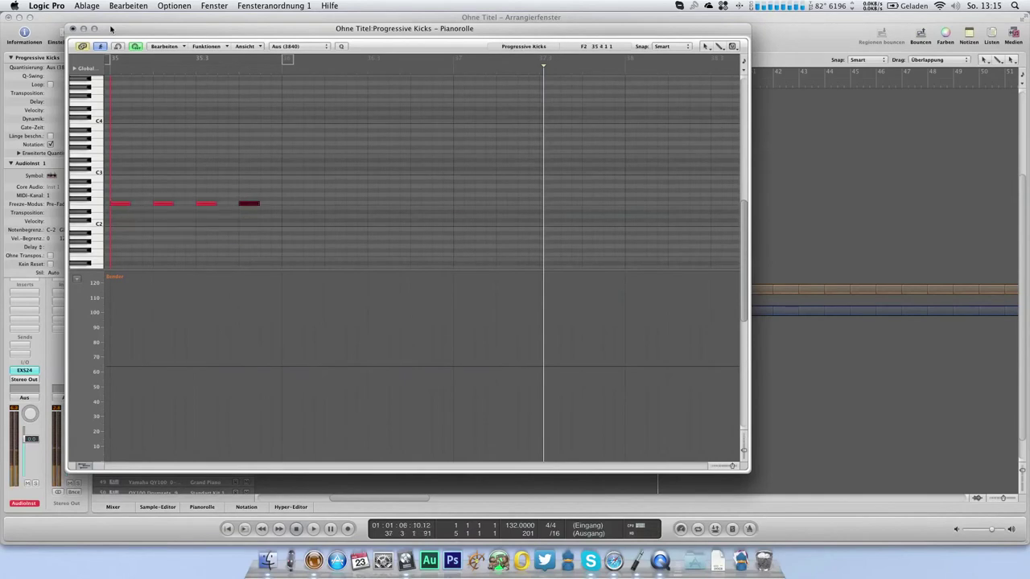
{"action": "left_click", "coordinate": [73, 29]}
{"action": "left_click_drag", "start_coordinate": [605, 132], "coordinate": [325, 133]}
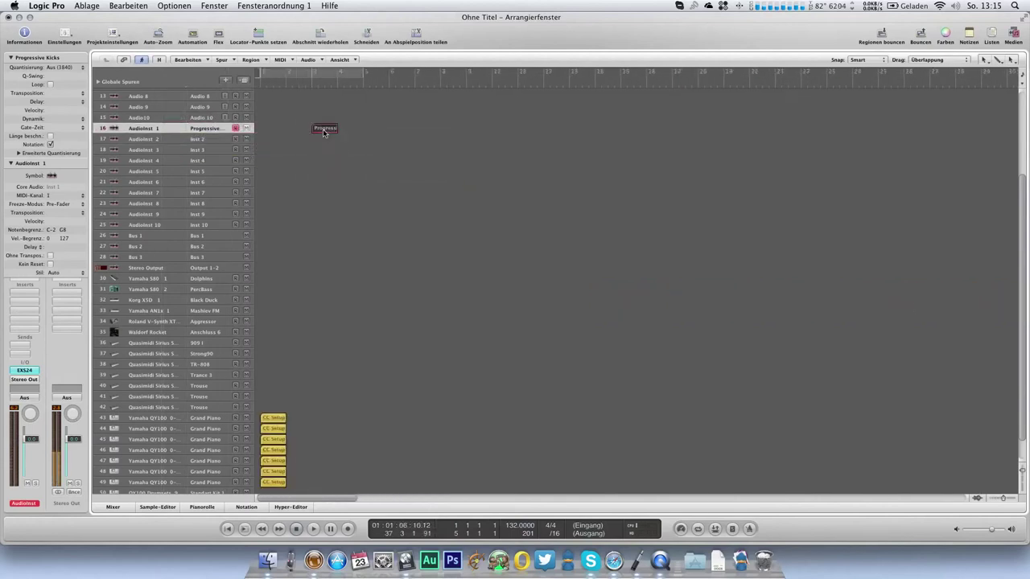
Loop the Progressive Kicks region and return the playhead to the project start.
{"action": "key", "text": "l"}
{"action": "key", "text": "Return"}
{"action": "key", "text": "space"}
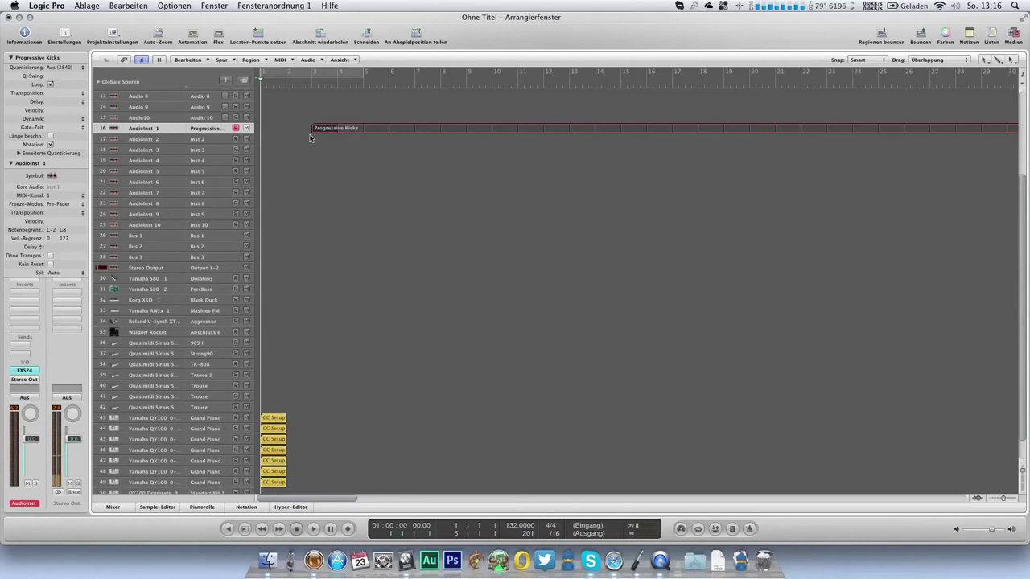
Play the looped kick, PercBass and FM patterns from bar 35 and set a cycle range from bar 35 to 39.
{"action": "scroll", "coordinate": [310, 138], "scroll_direction": "right", "scroll_amount": 10}
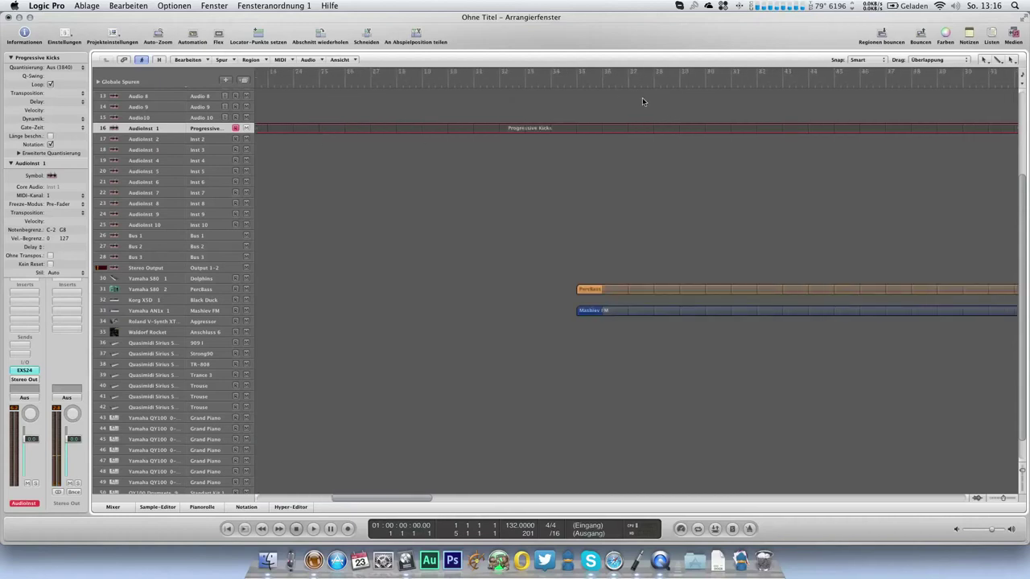
{"action": "left_click", "coordinate": [545, 86]}
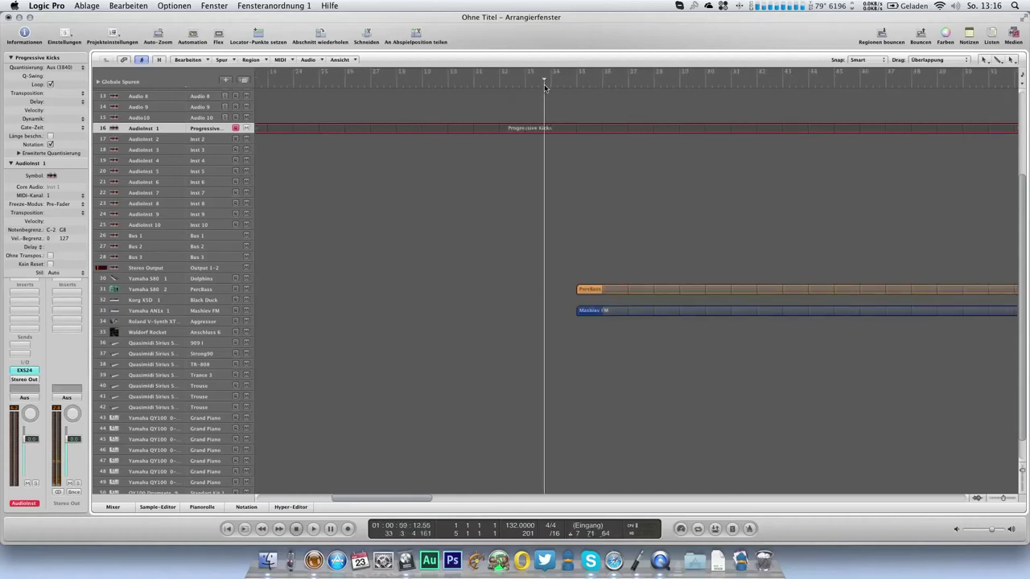
{"action": "left_click", "coordinate": [577, 83]}
{"action": "key", "text": "space"}
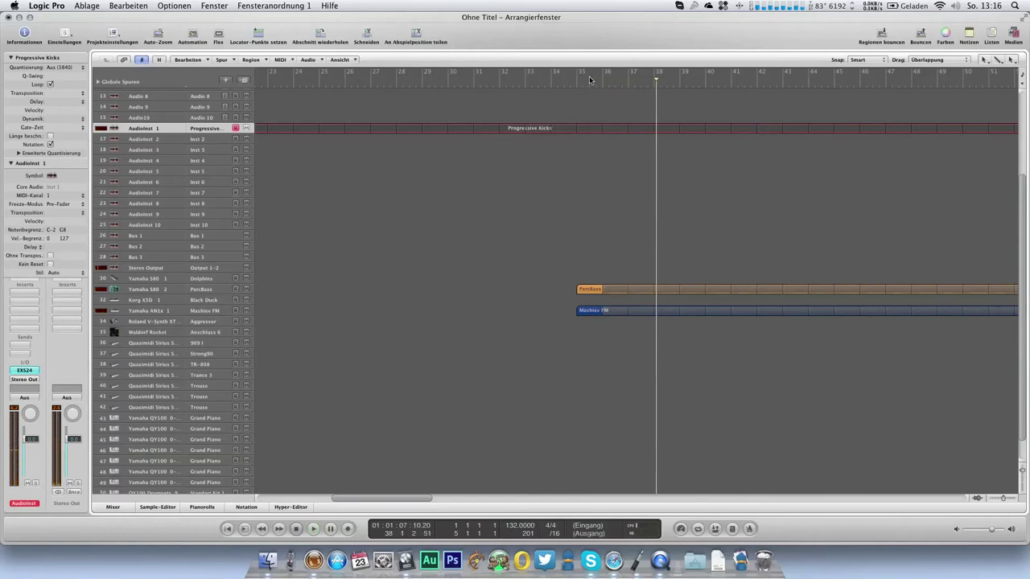
{"action": "left_click", "coordinate": [685, 86]}
{"action": "left_click_drag", "start_coordinate": [685, 87], "coordinate": [689, 84]}
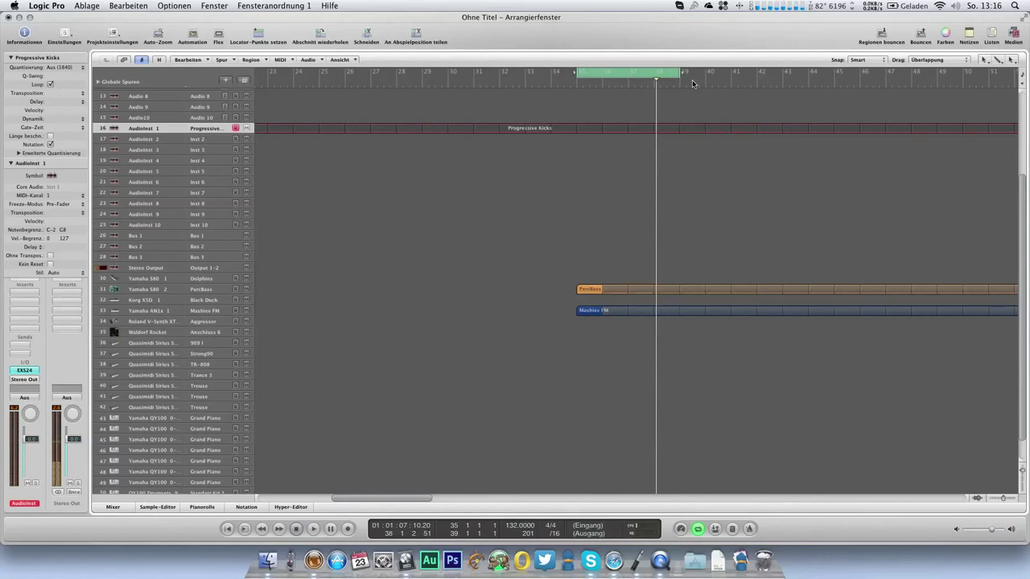
Open the mixer, add a send to Bus 2 on the AudioInst 1 channel and switch it to Pre-Fader.
{"action": "key", "text": "3"}
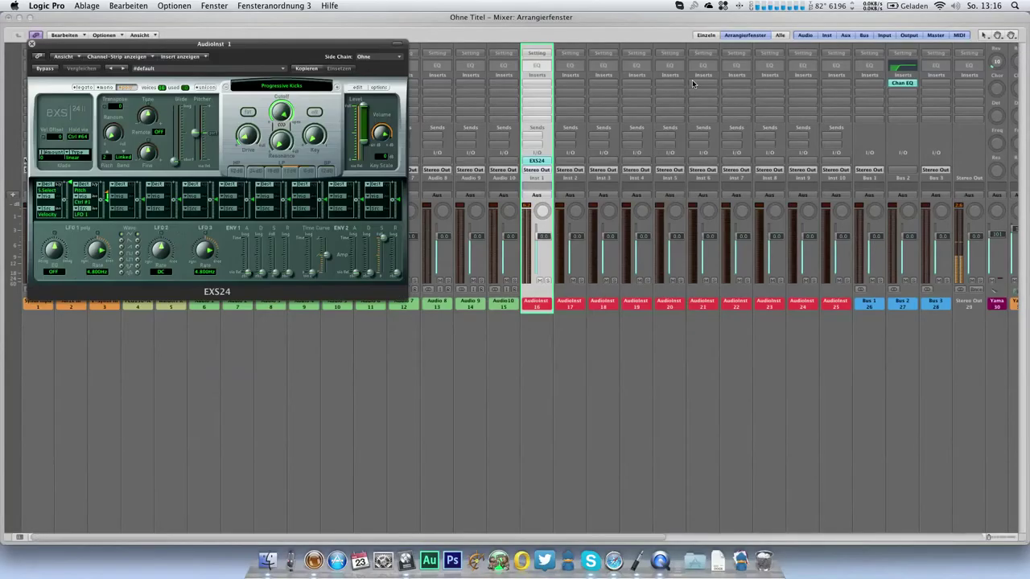
{"action": "left_click", "coordinate": [32, 43]}
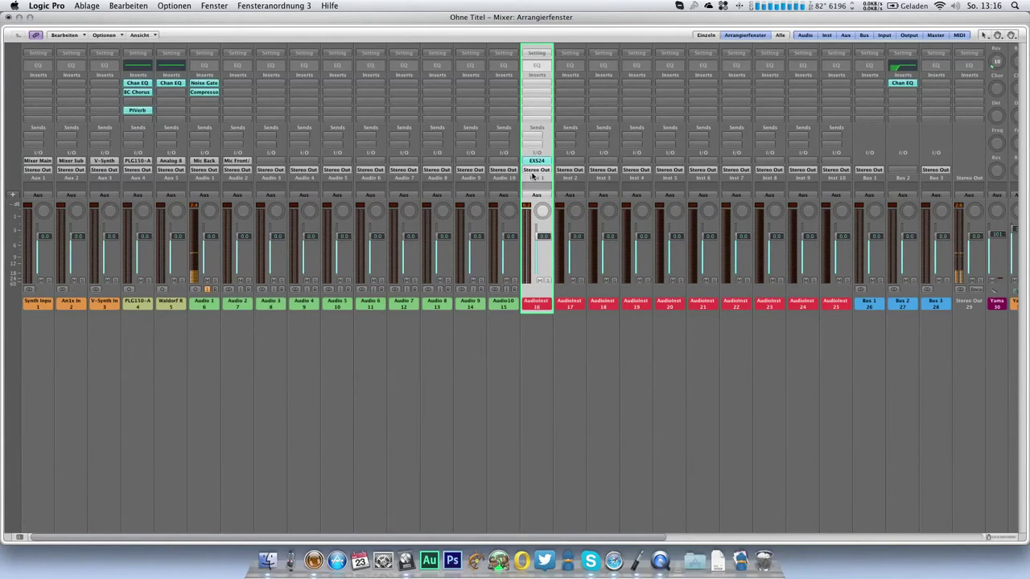
{"action": "left_click", "coordinate": [537, 139]}
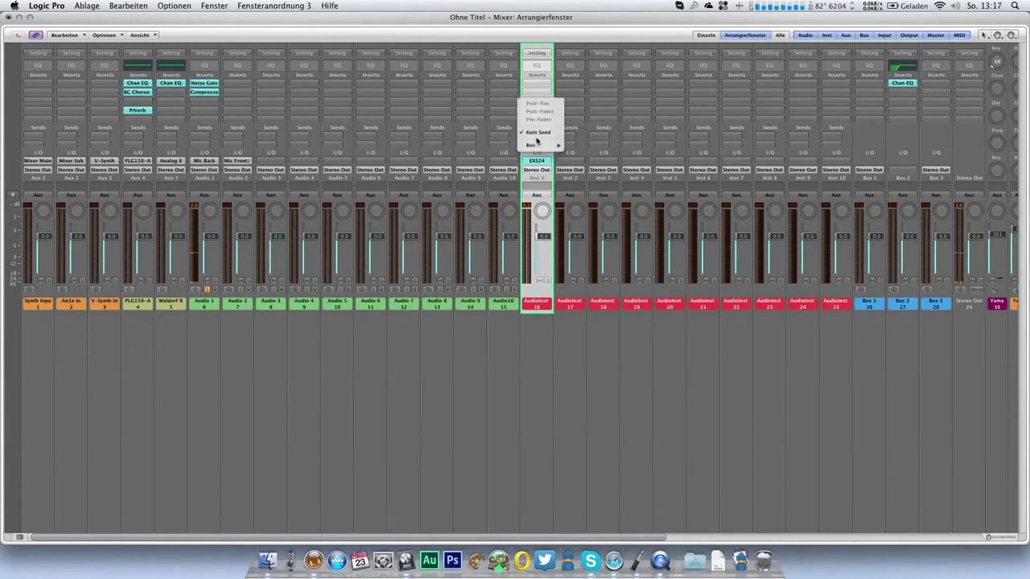
{"action": "mouse_move", "coordinate": [539, 146]}
{"action": "left_click", "coordinate": [583, 157]}
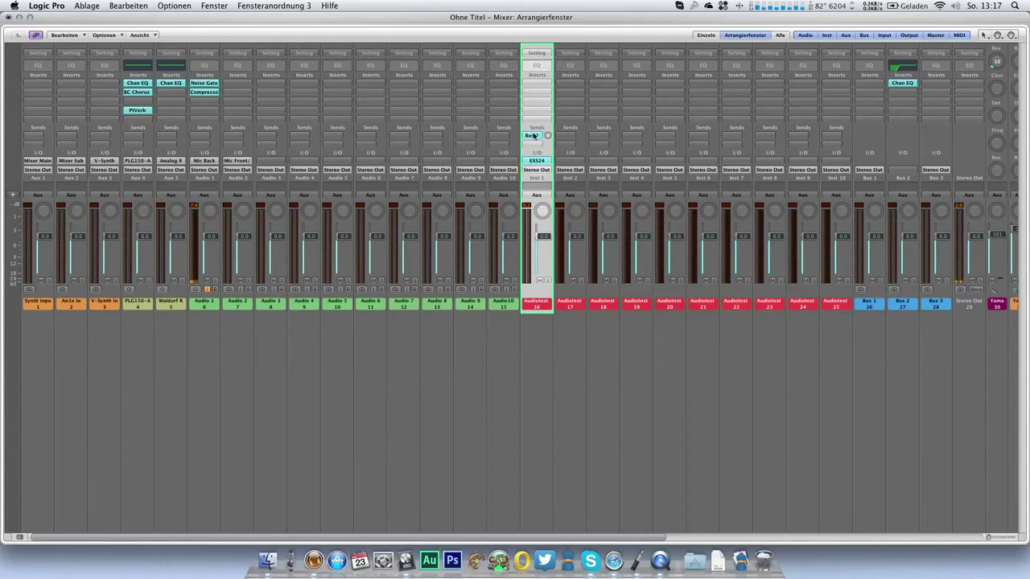
{"action": "left_click", "coordinate": [534, 136]}
{"action": "left_click", "coordinate": [537, 169]}
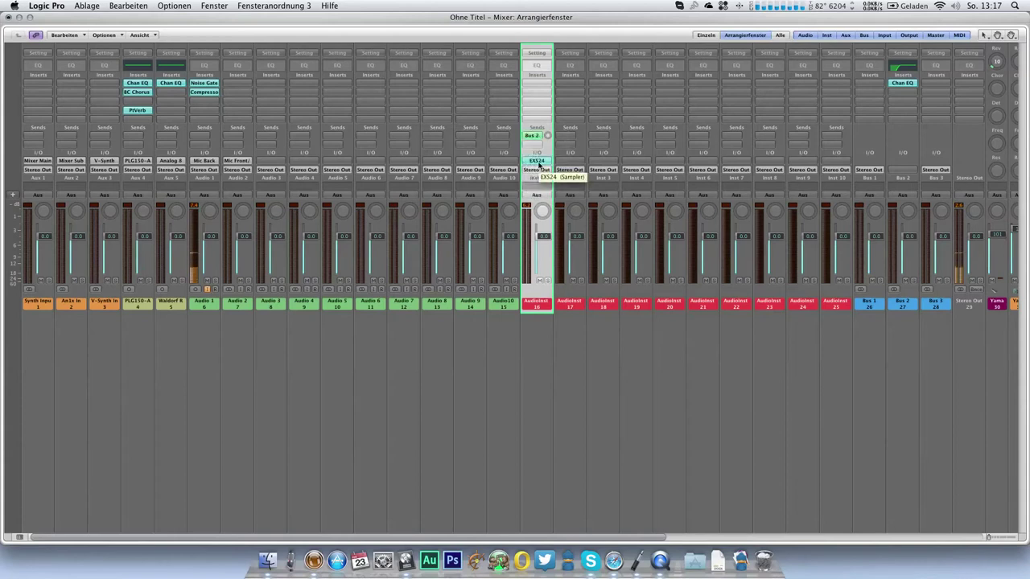
Rename the AudioInst 1 channel as Kick.
{"action": "double_click", "coordinate": [534, 304]}
{"action": "type", "text": "Kick"}
{"action": "key", "text": "Return"}
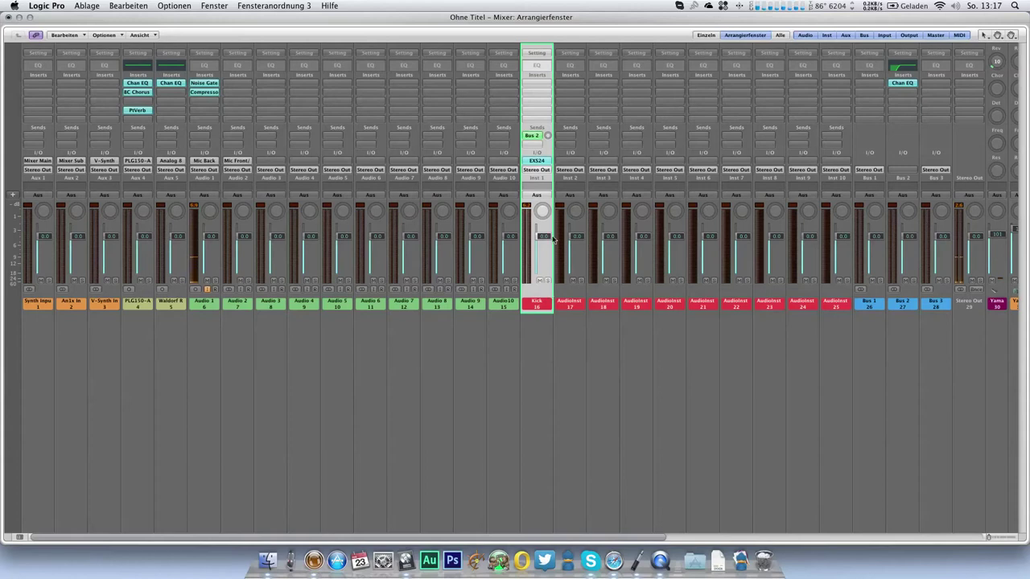
Adjust the Kick channel's Bus 2 send level and lower its fader to about -5 dB.
{"action": "left_click", "coordinate": [548, 138]}
{"action": "left_click_drag", "start_coordinate": [539, 236], "coordinate": [539, 246]}
{"action": "left_click_drag", "start_coordinate": [543, 245], "coordinate": [544, 245]}
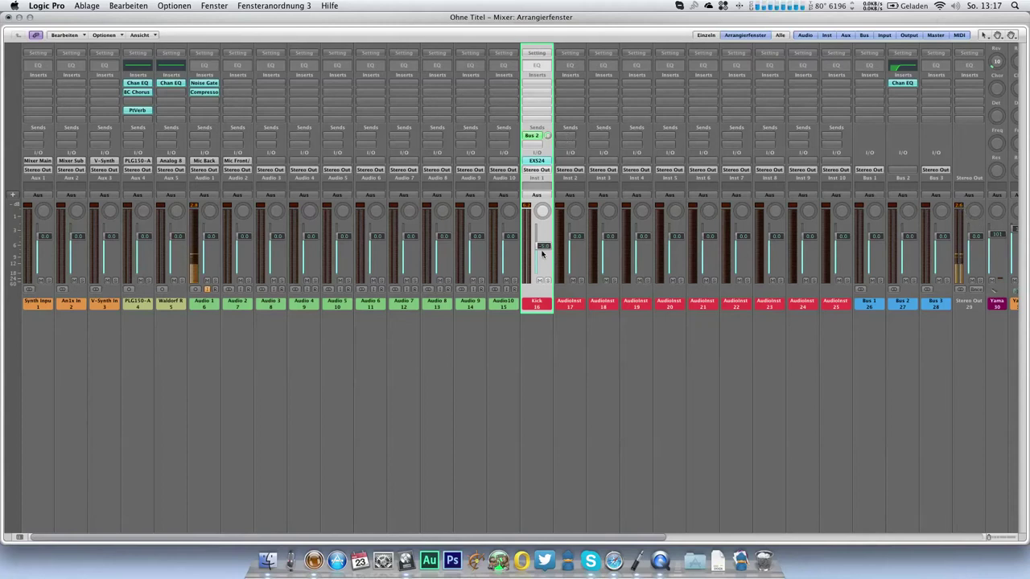
Examine the low-cut curve in the Channel EQ on Bus 2 and close the plug-in window.
{"action": "left_click", "coordinate": [912, 299]}
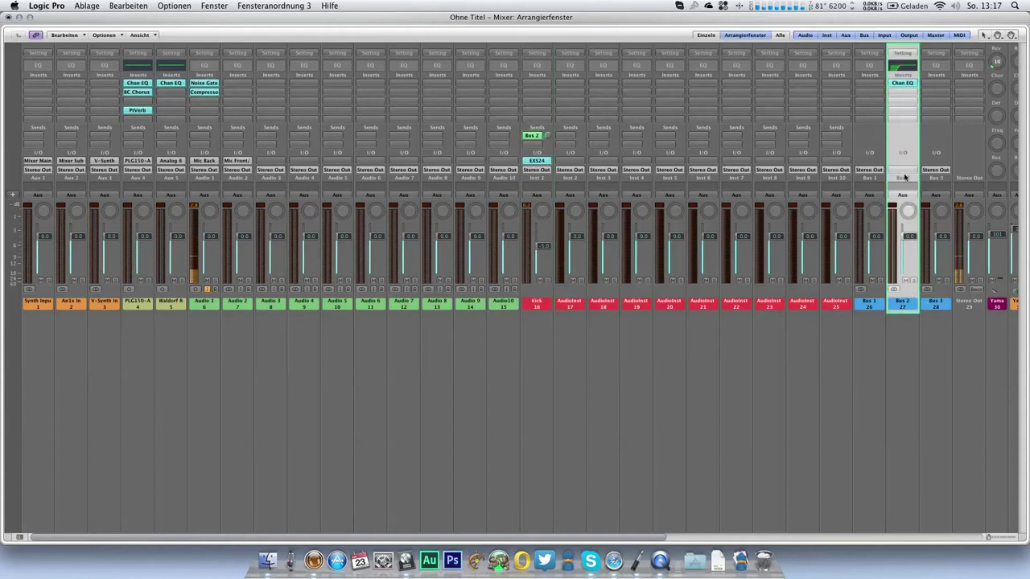
{"action": "left_click", "coordinate": [905, 85]}
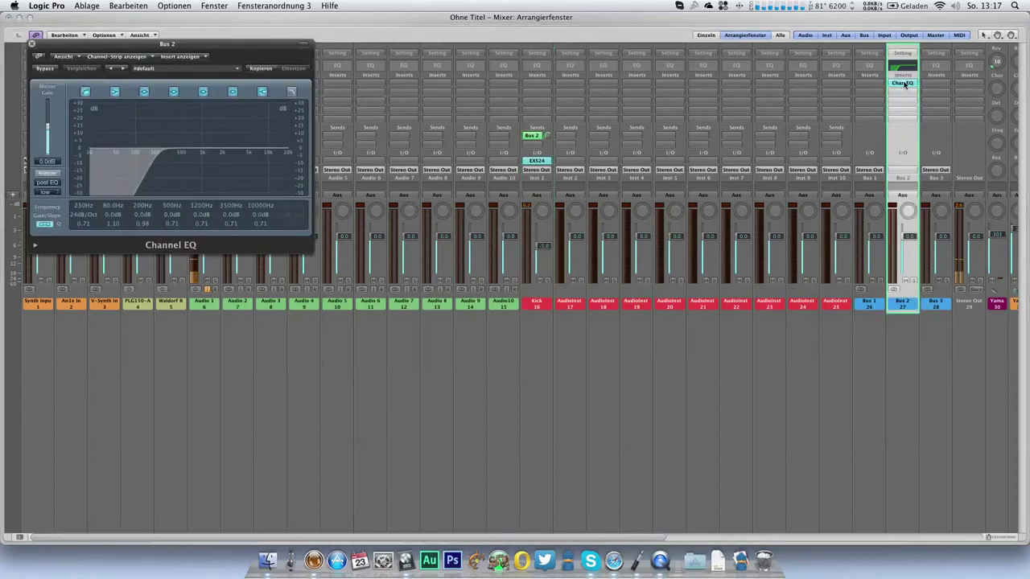
{"action": "left_click_drag", "start_coordinate": [184, 50], "coordinate": [328, 81]}
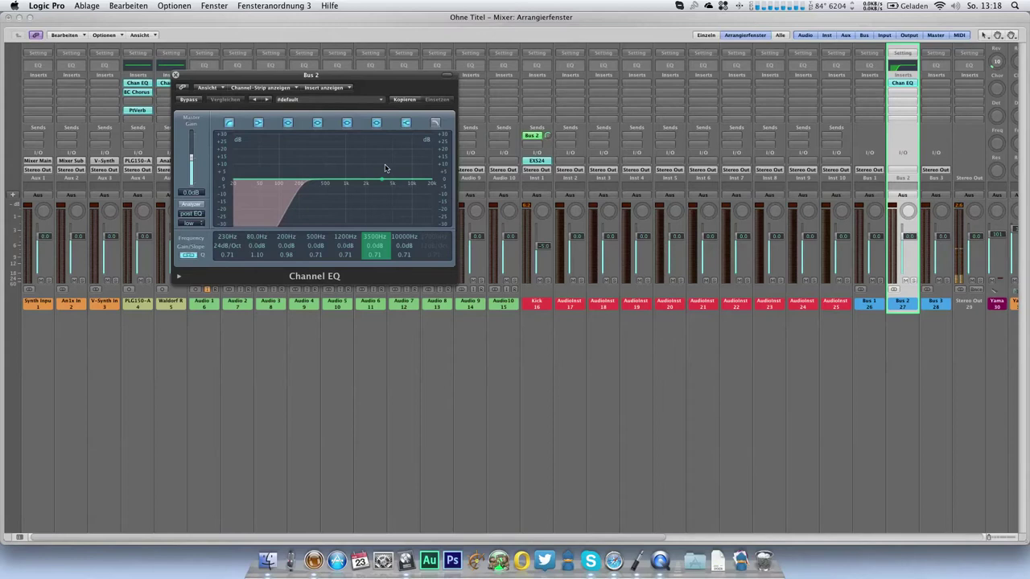
{"action": "left_click", "coordinate": [176, 75]}
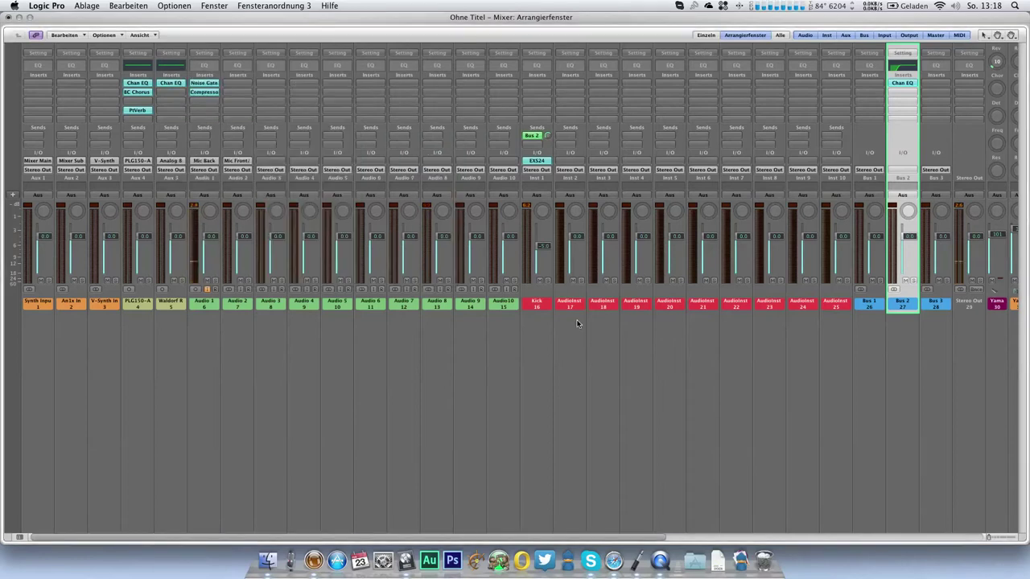
Route the outputs of the five external synth input channels and the AudioInst channels 17 to 25 to Bus 1.
{"action": "left_click_drag", "start_coordinate": [41, 333], "coordinate": [169, 190]}
{"action": "left_click", "coordinate": [171, 169]}
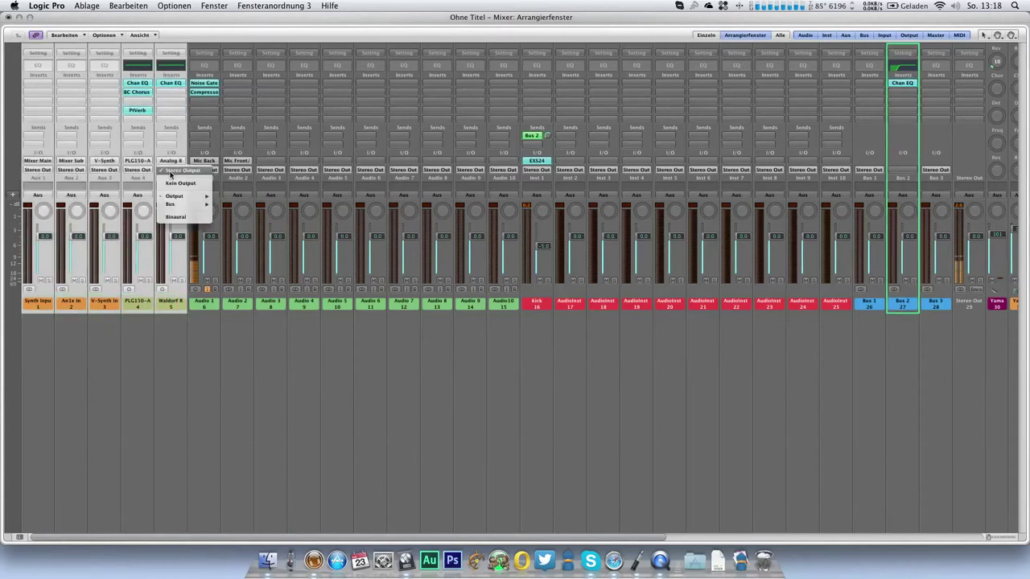
{"action": "mouse_move", "coordinate": [171, 206]}
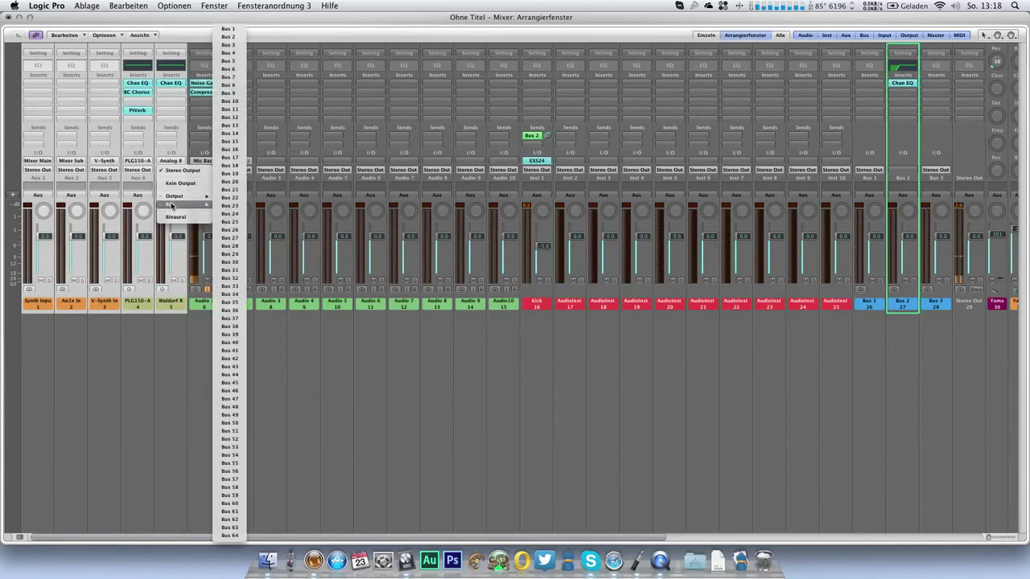
{"action": "left_click", "coordinate": [227, 30]}
{"action": "left_click_drag", "start_coordinate": [568, 324], "coordinate": [841, 293]}
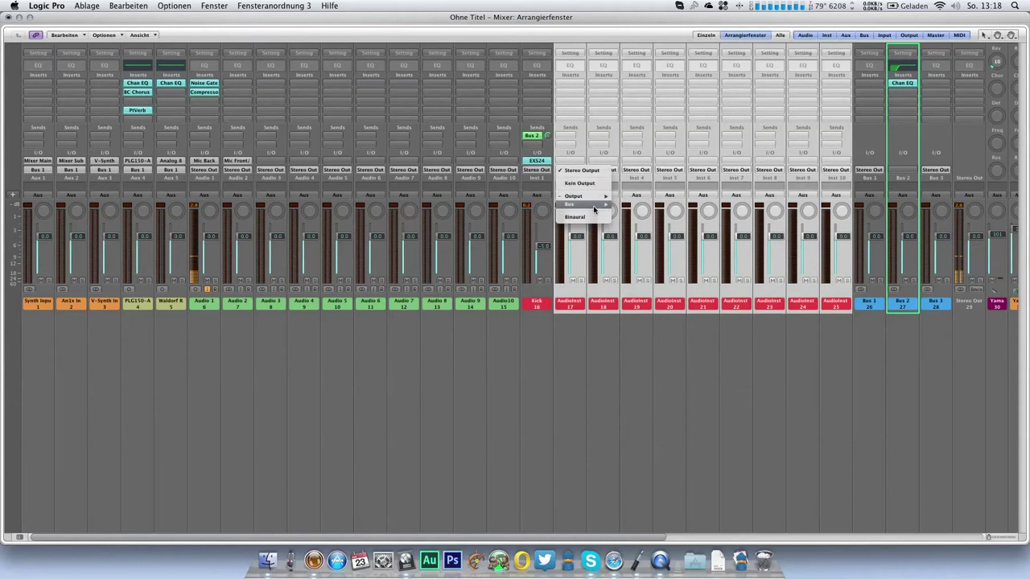
{"action": "mouse_move", "coordinate": [584, 205]}
{"action": "left_click", "coordinate": [644, 30]}
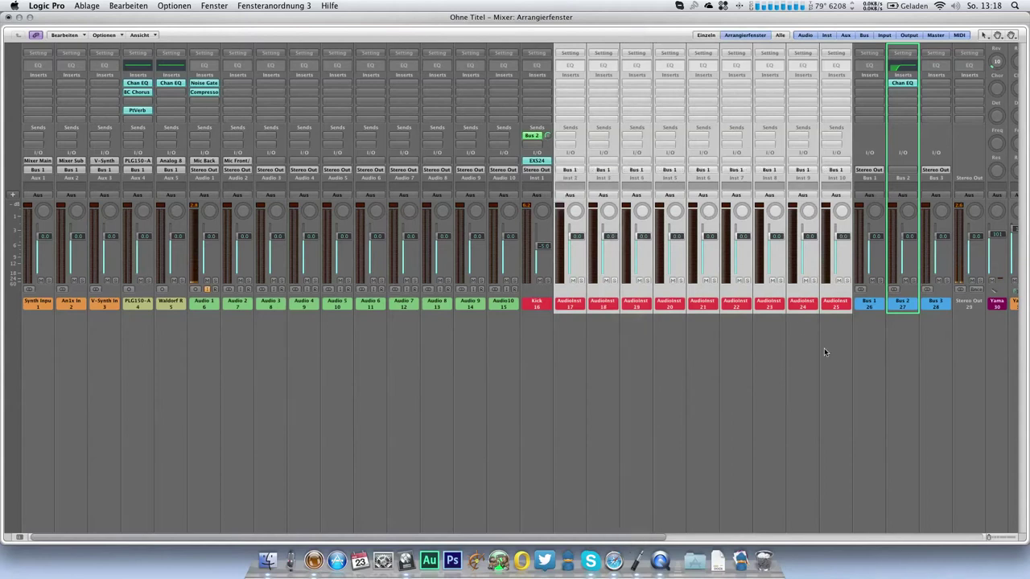
Insert a stereo Compressor in the first effect slot of Bus 1.
{"action": "left_click", "coordinate": [880, 298]}
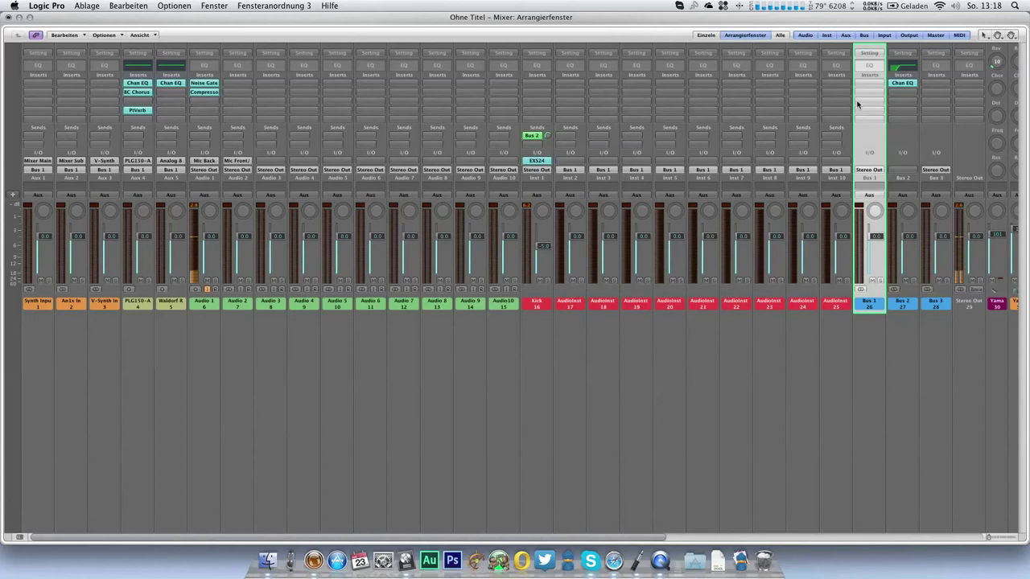
{"action": "left_click", "coordinate": [877, 85]}
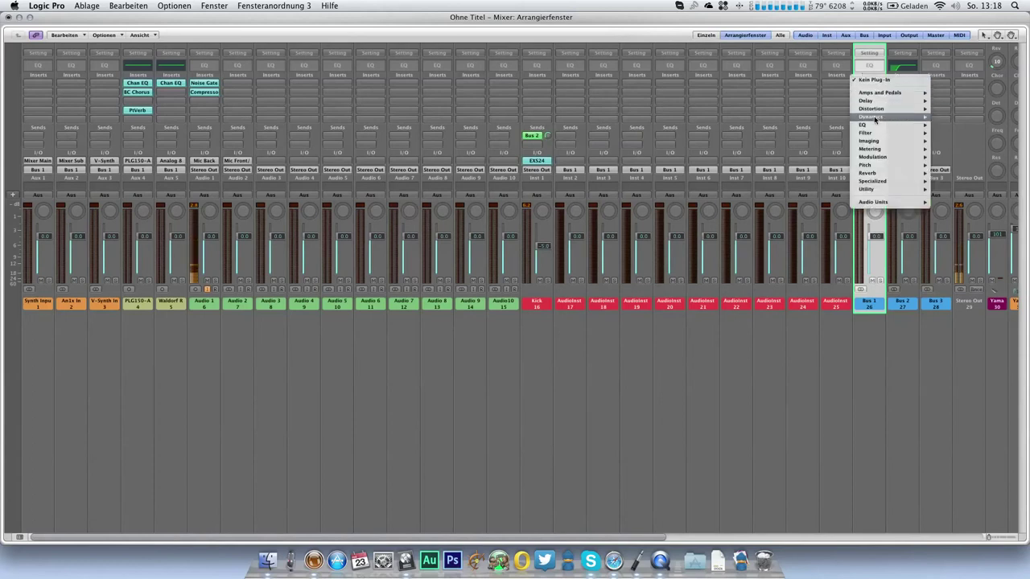
{"action": "mouse_move", "coordinate": [876, 118]}
{"action": "mouse_move", "coordinate": [955, 125]}
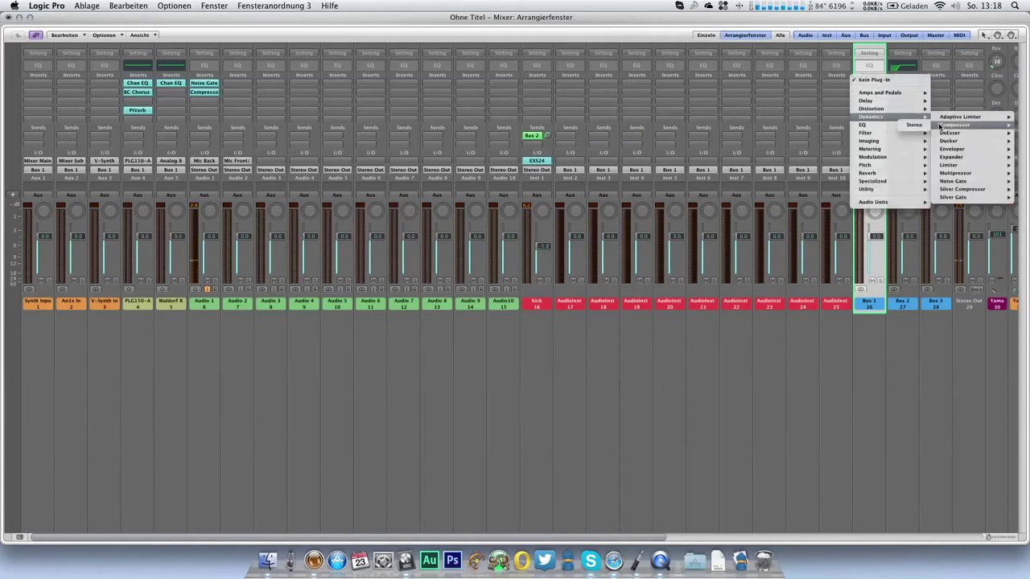
{"action": "left_click", "coordinate": [902, 131]}
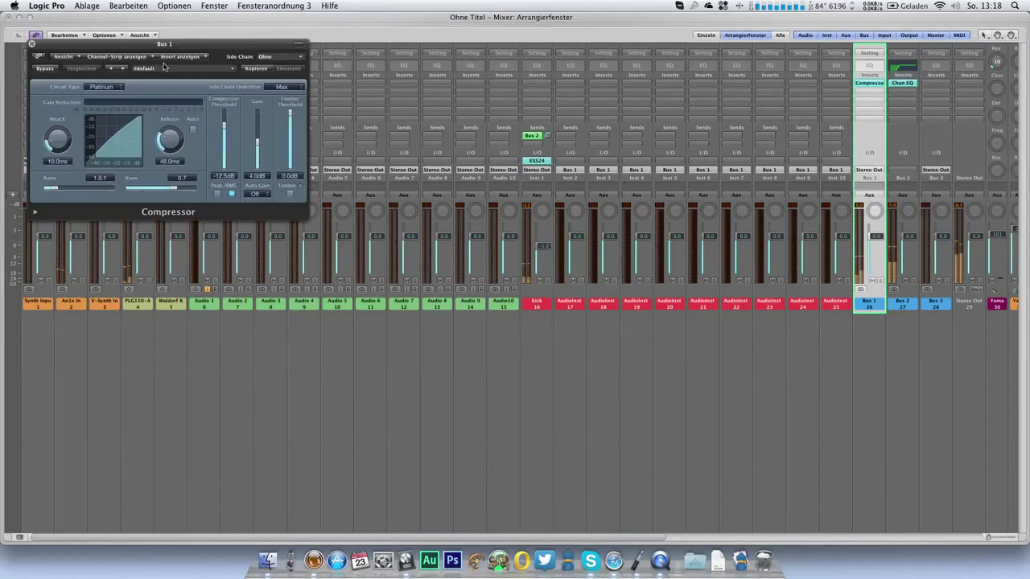
Load the Pumping preset in the Bus 1 compressor, set its side chain to Bus 2 and its threshold to -17.0 dB.
{"action": "left_click", "coordinate": [165, 69]}
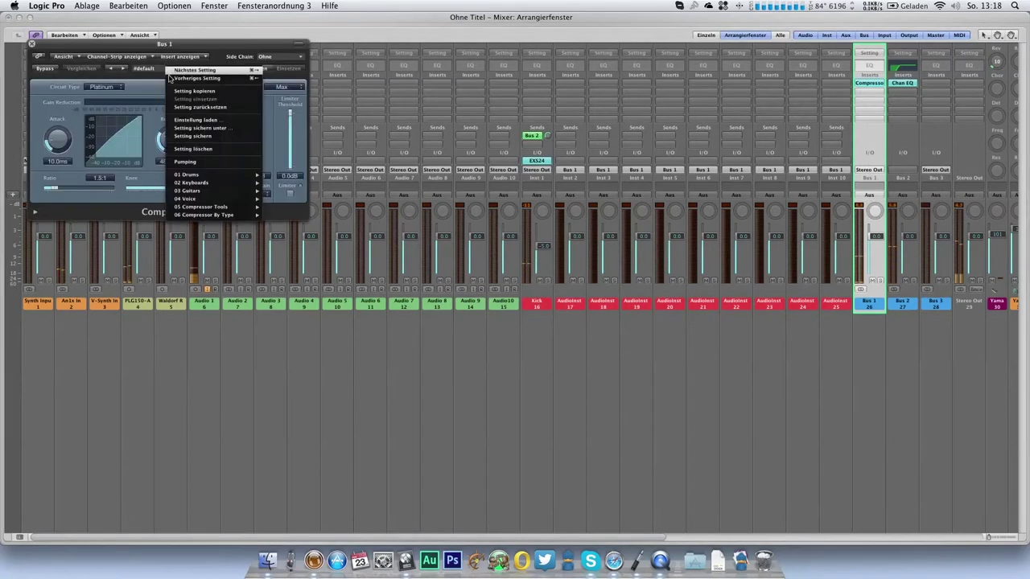
{"action": "left_click", "coordinate": [194, 164]}
{"action": "left_click", "coordinate": [291, 57]}
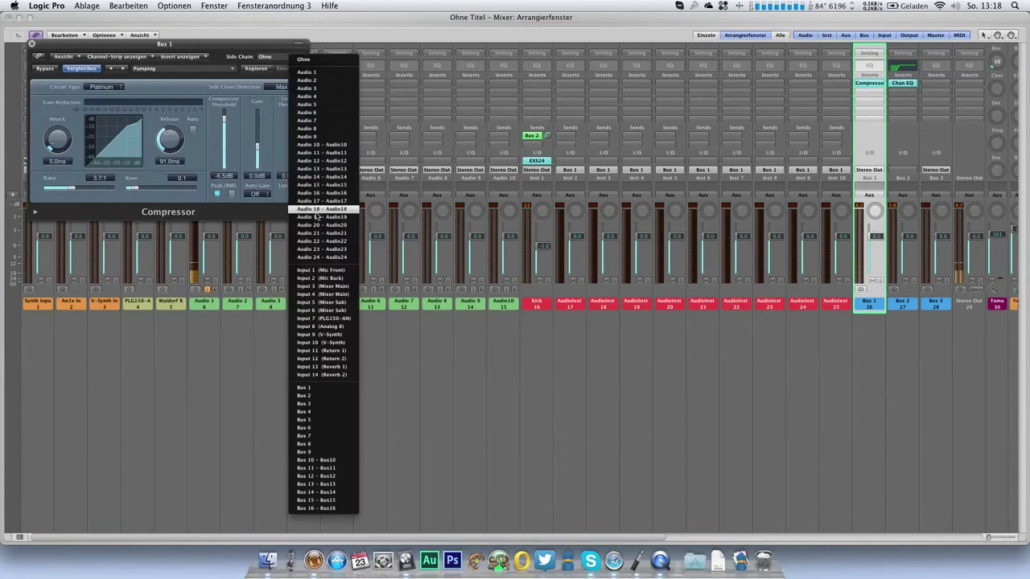
{"action": "left_click", "coordinate": [306, 396]}
{"action": "left_click_drag", "start_coordinate": [224, 115], "coordinate": [226, 132]}
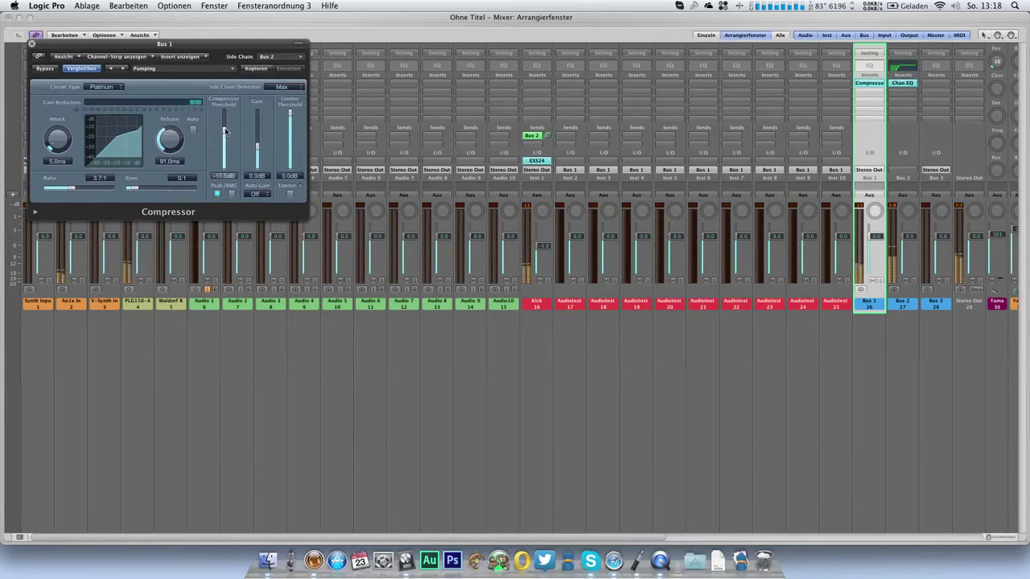
{"action": "left_click", "coordinate": [32, 45]}
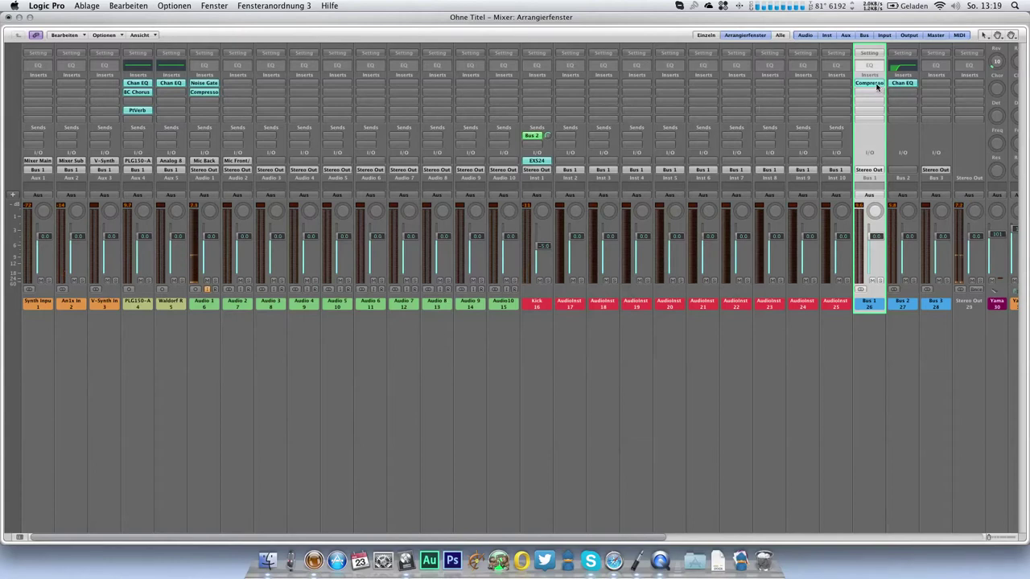
Copy the Bus 1 compressor to An1x In and PLG150-AN, setting the An1x copy's threshold to -26.5 dB and release to 45 ms.
{"action": "left_click_drag", "start_coordinate": [876, 84], "coordinate": [139, 121]}
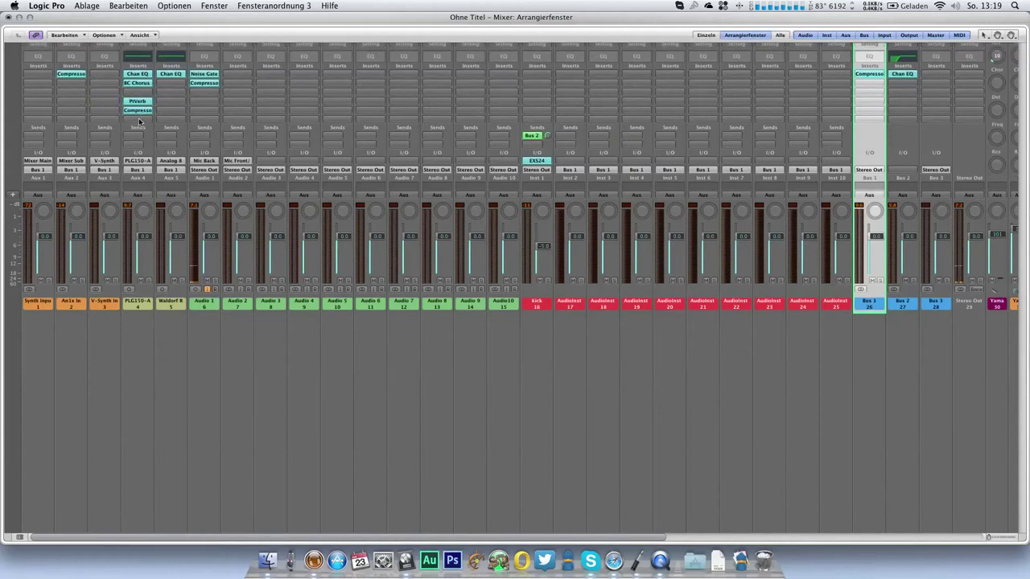
{"action": "left_click", "coordinate": [80, 75]}
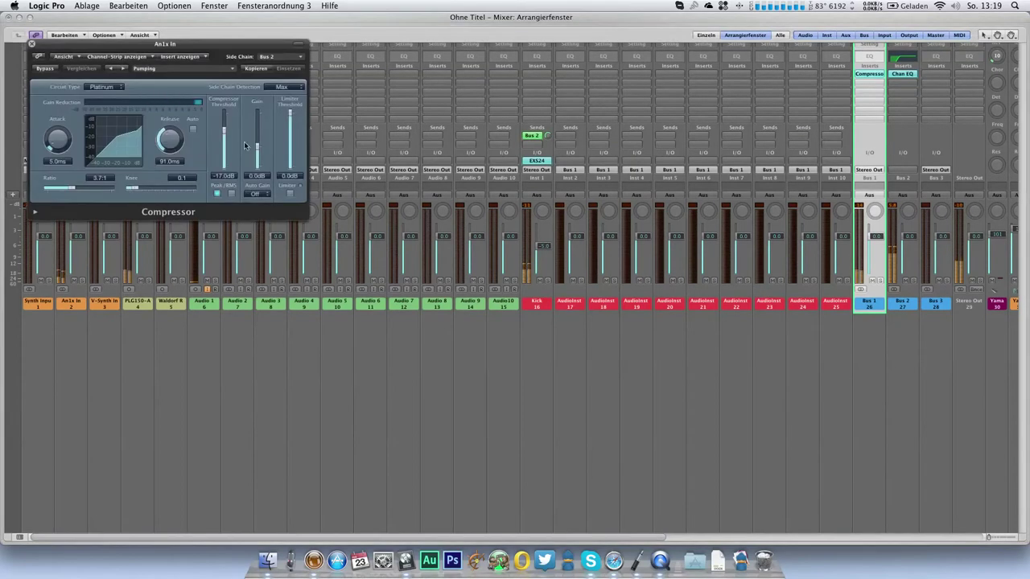
{"action": "left_click_drag", "start_coordinate": [223, 127], "coordinate": [177, 150]}
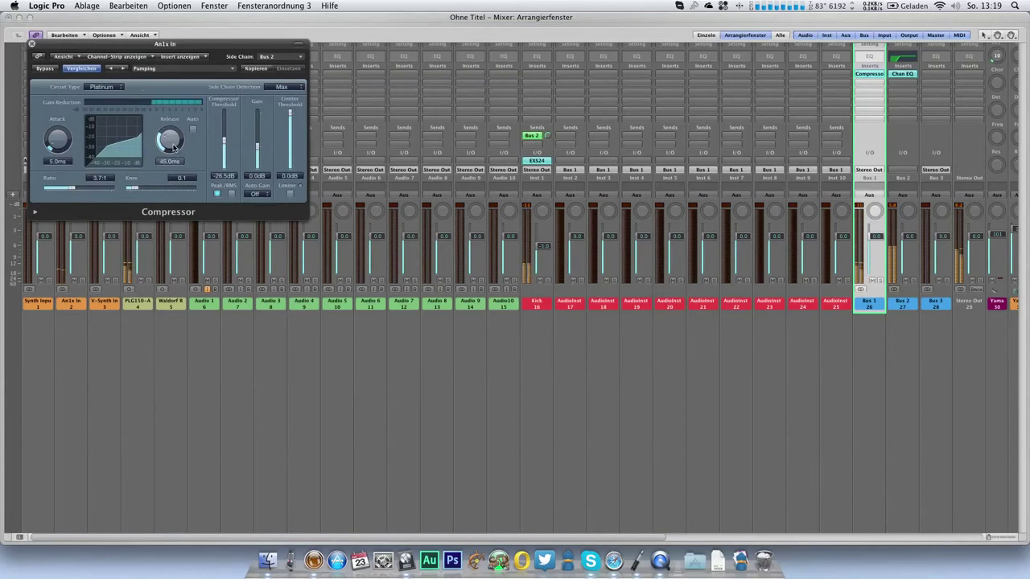
{"action": "left_click", "coordinate": [32, 44]}
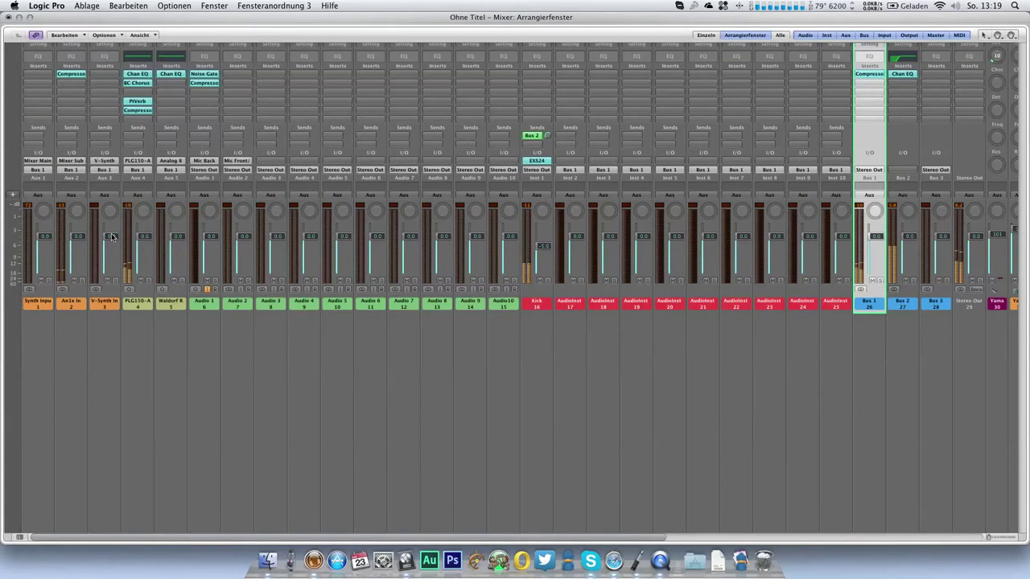
Lower the Kick channel's fader to -5.5 dB.
{"action": "scroll", "coordinate": [685, 340], "scroll_direction": "right", "scroll_amount": 5}
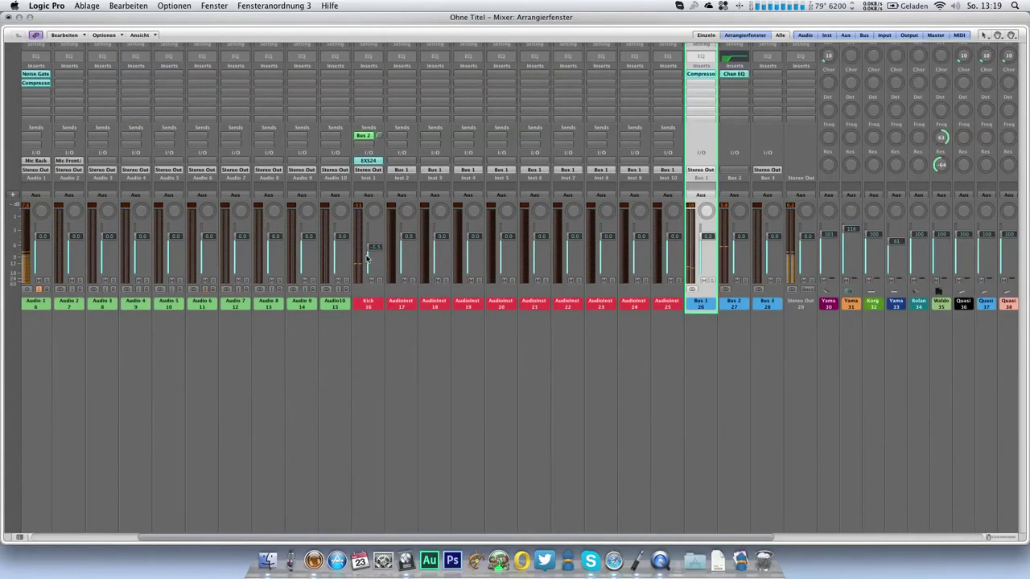
{"action": "scroll", "coordinate": [365, 259], "scroll_direction": "left", "scroll_amount": 5}
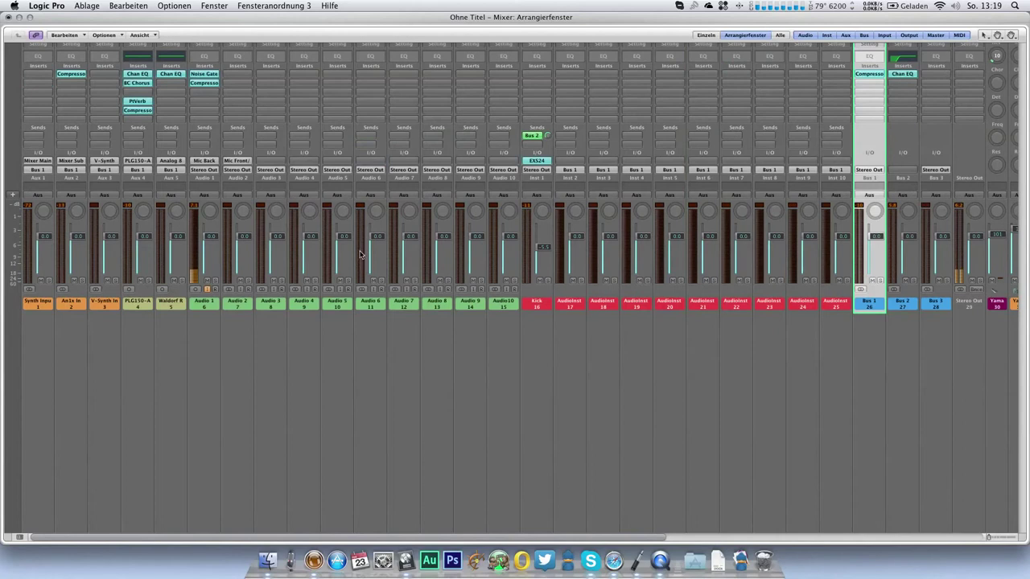
{"action": "scroll", "coordinate": [888, 232], "scroll_direction": "right", "scroll_amount": 3}
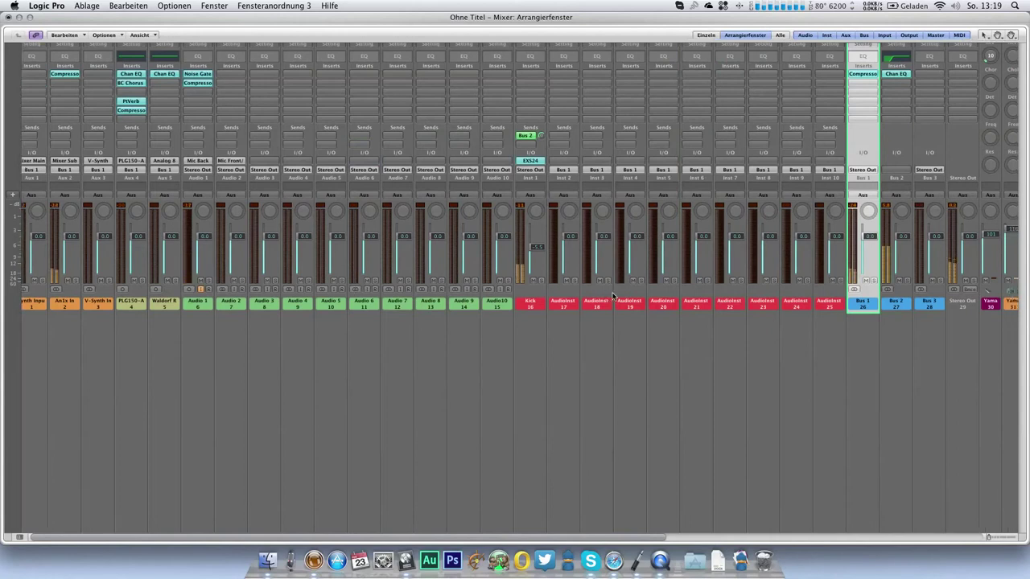
Set the PLG150-AN compressor's threshold to -24.5 dB and its release to 40 ms.
{"action": "scroll", "coordinate": [887, 233], "scroll_direction": "right", "scroll_amount": 1}
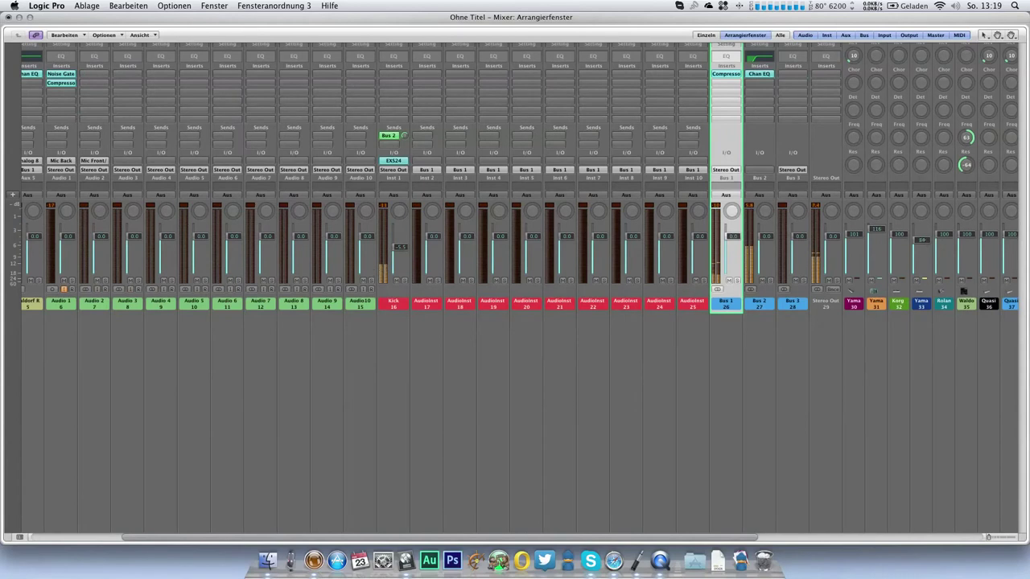
{"action": "scroll", "coordinate": [559, 299], "scroll_direction": "left", "scroll_amount": 4}
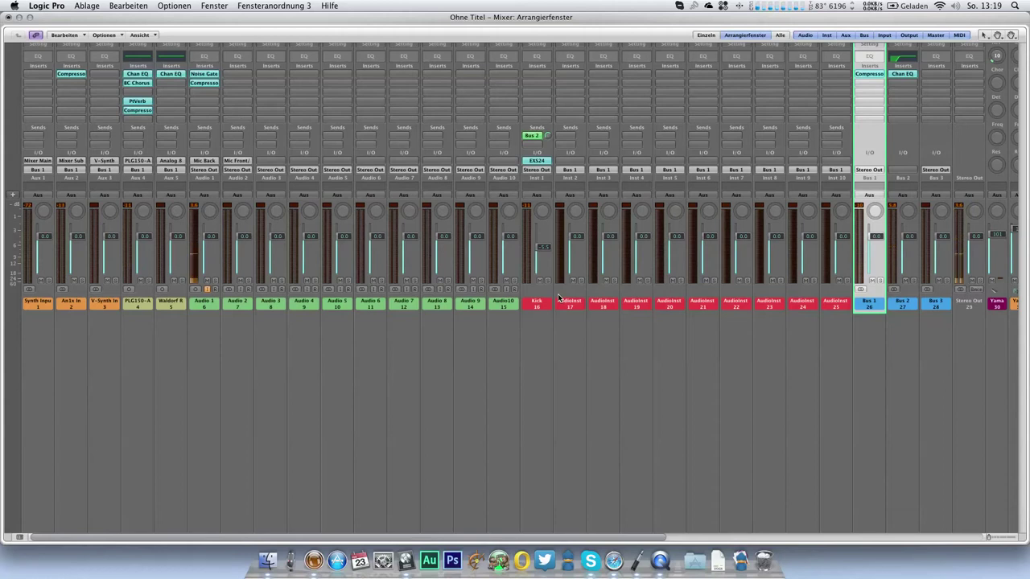
{"action": "left_click", "coordinate": [137, 110]}
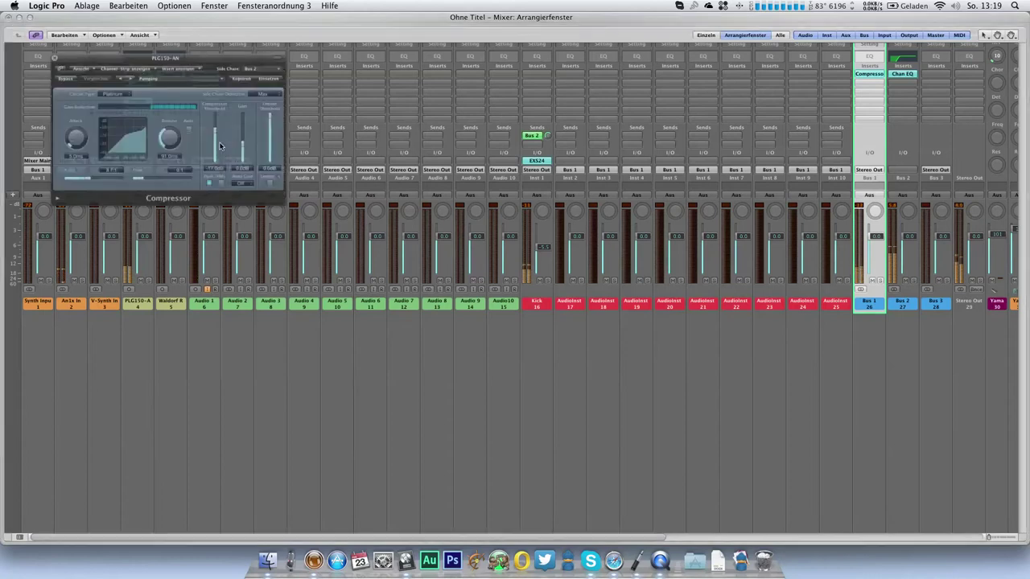
{"action": "left_click_drag", "start_coordinate": [222, 145], "coordinate": [167, 143]}
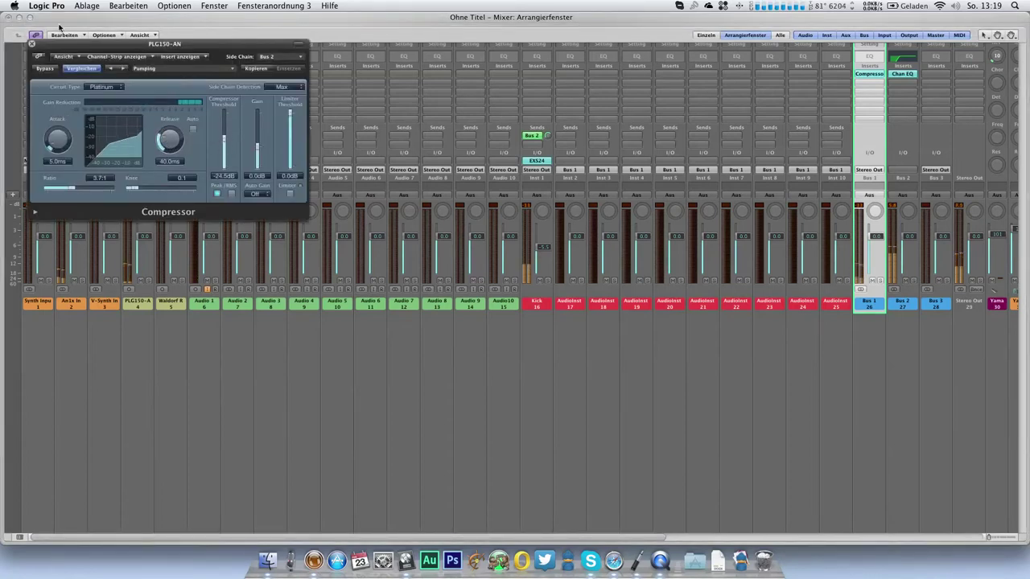
{"action": "key", "text": "super+w"}
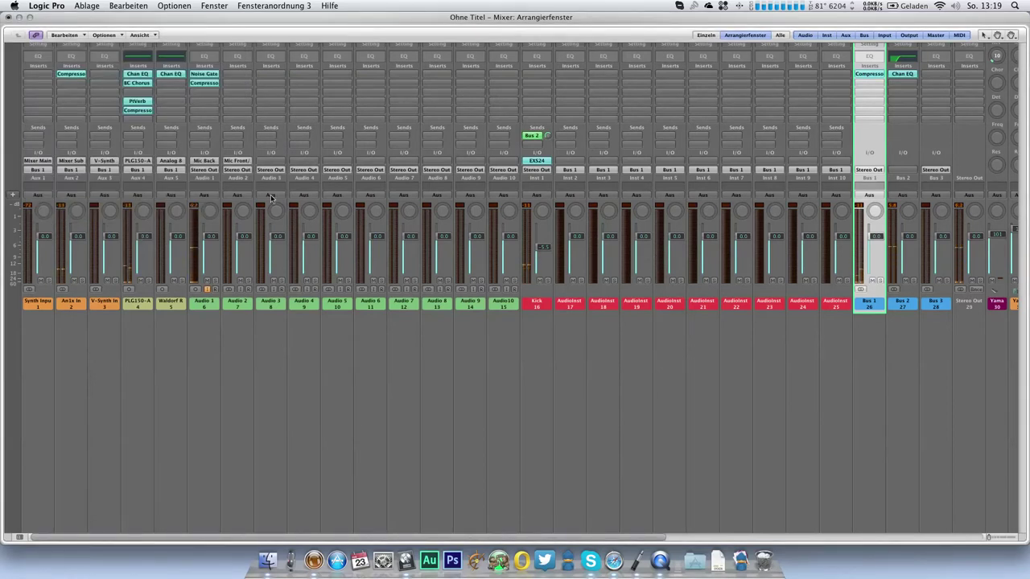
Save the project as Make A Wish Remix in the Logic folder under Musik on the DATEN drive.
{"action": "key", "text": "1"}
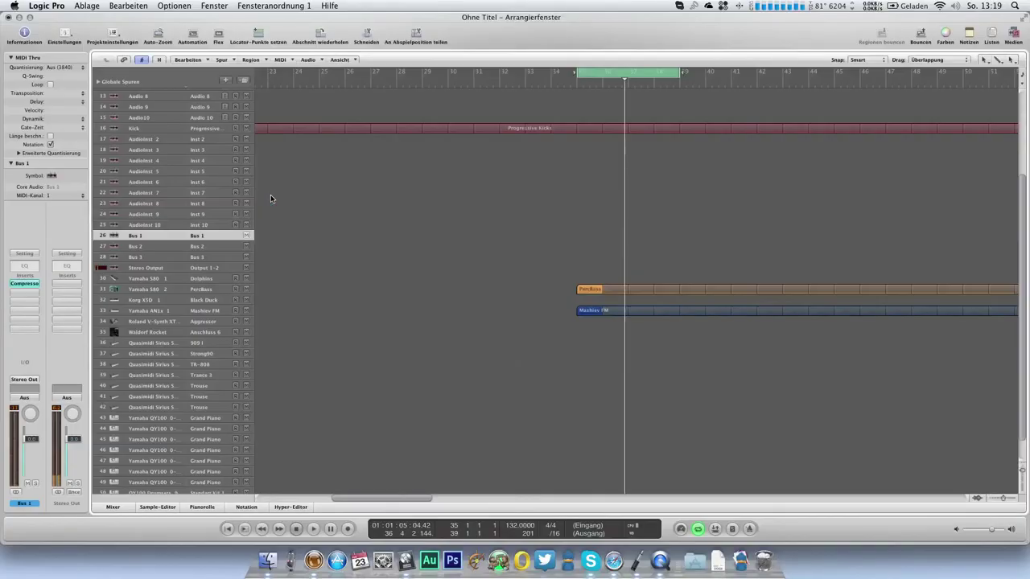
{"action": "key", "text": "super+s"}
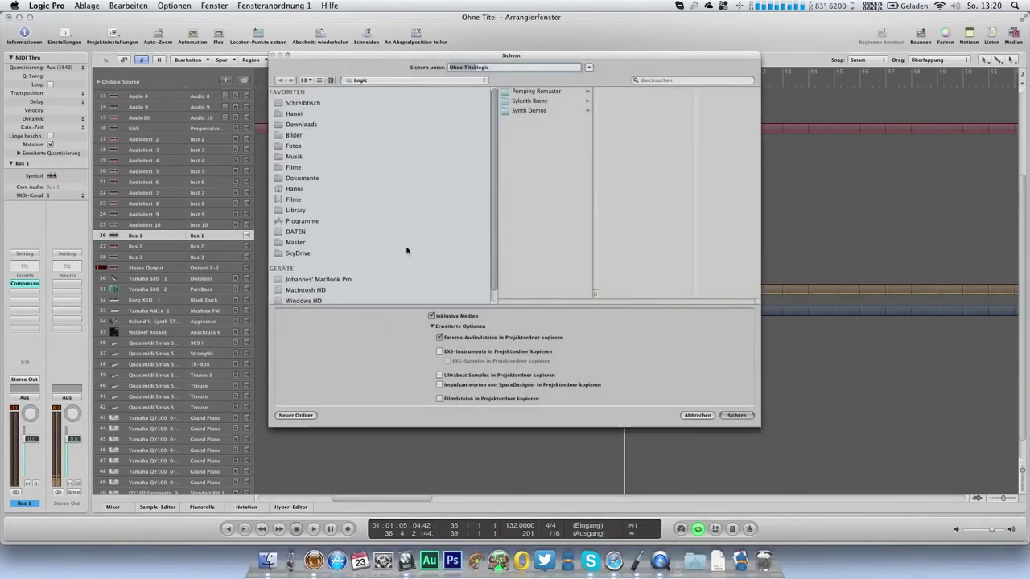
{"action": "scroll", "coordinate": [316, 234], "scroll_direction": "down", "scroll_amount": 1}
{"action": "left_click", "coordinate": [300, 235]}
{"action": "left_click", "coordinate": [296, 225]}
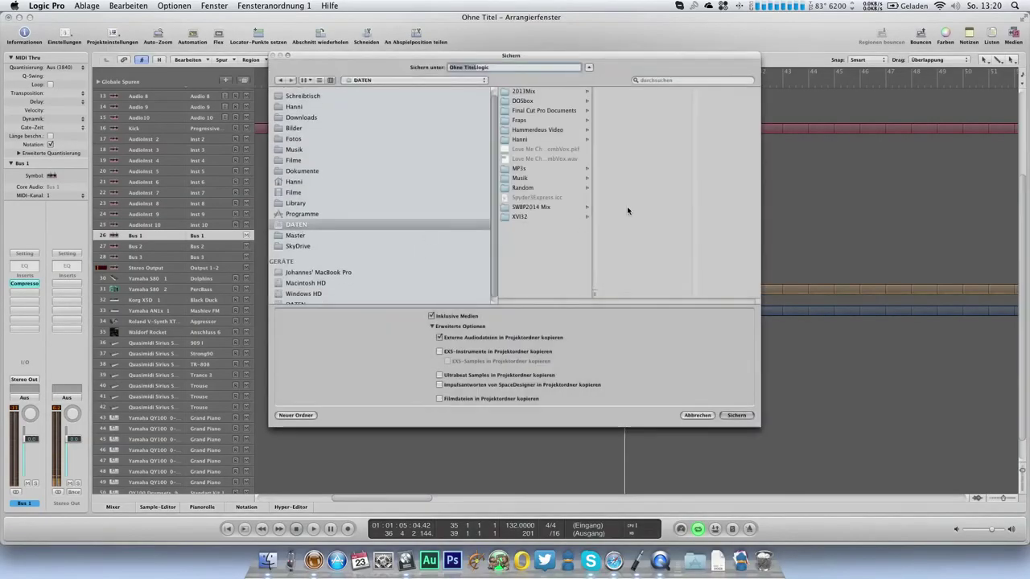
{"action": "left_click", "coordinate": [533, 178]}
{"action": "left_click", "coordinate": [633, 161]}
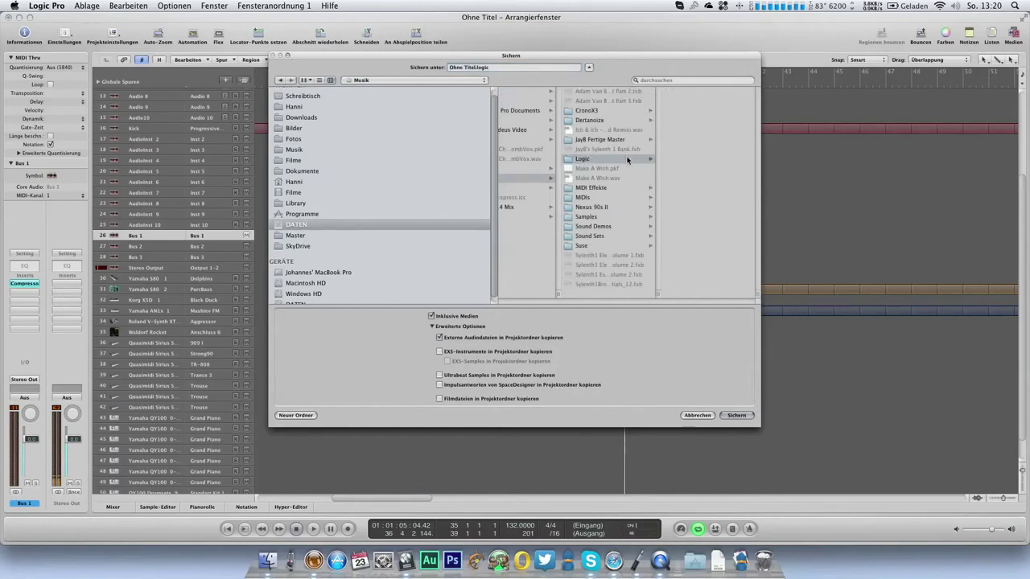
{"action": "left_click", "coordinate": [491, 68]}
{"action": "type", "text": "Make A Wish Remix"}
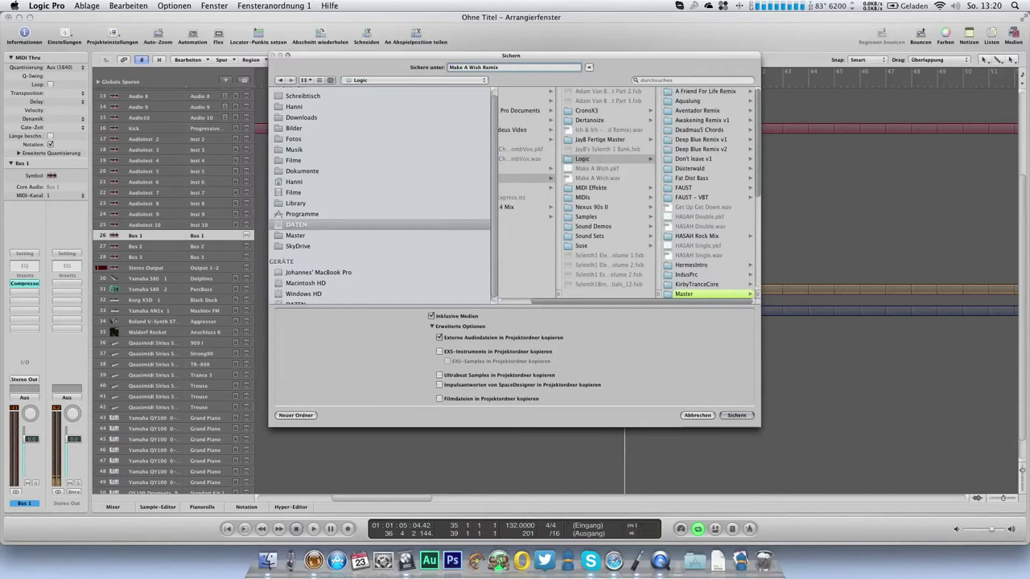
{"action": "key", "text": "Return"}
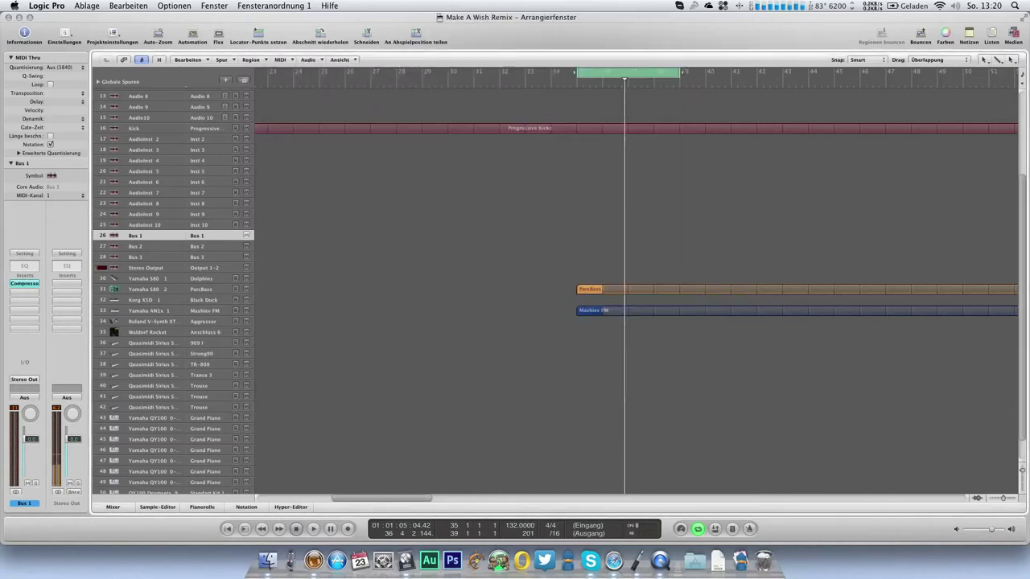
Load LennarDigital's Sylenth1 as the software instrument on the AudioInst 4 track.
{"action": "key", "text": "space"}
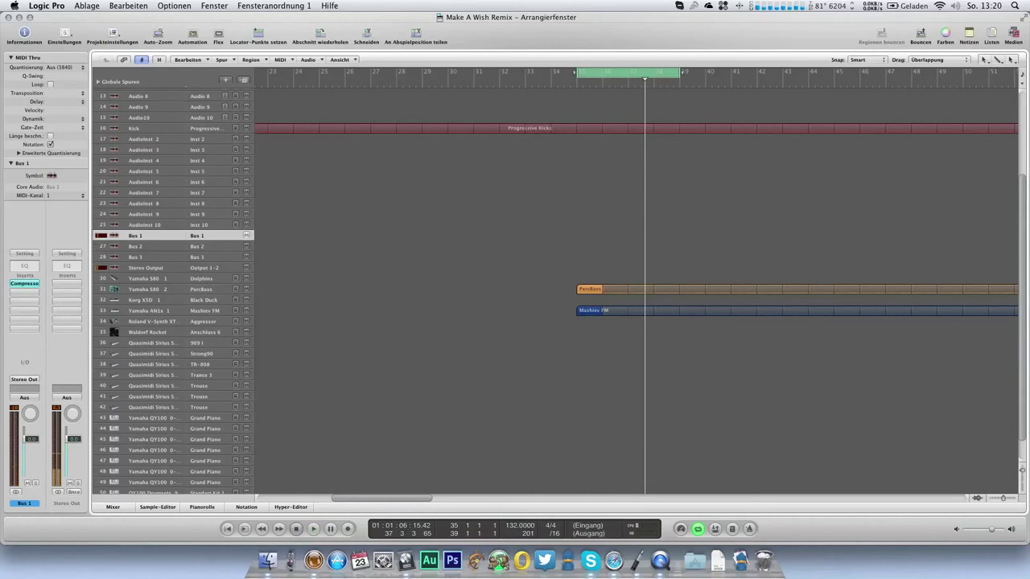
{"action": "left_click", "coordinate": [213, 162]}
{"action": "left_click", "coordinate": [25, 380]}
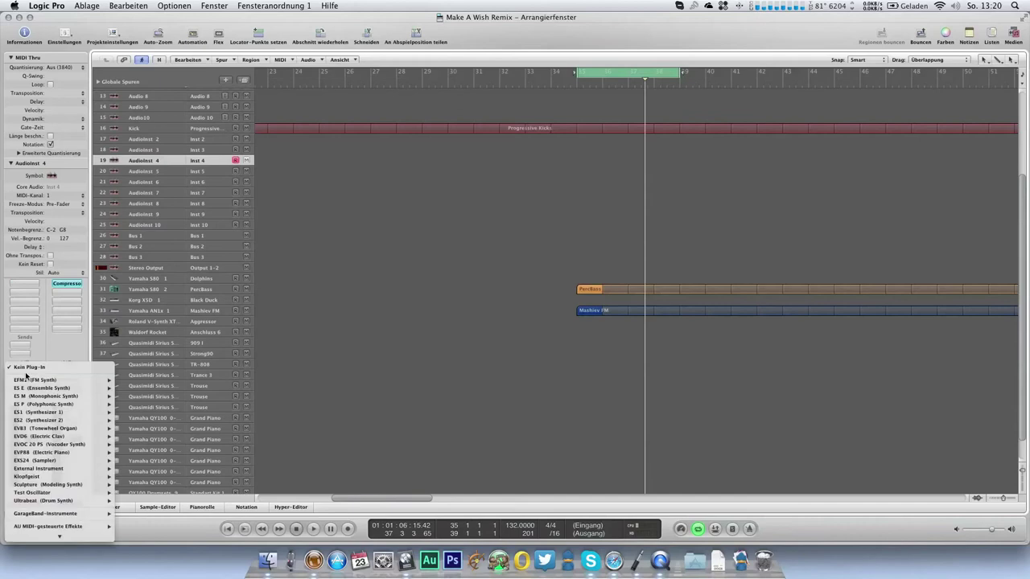
{"action": "mouse_move", "coordinate": [50, 536]}
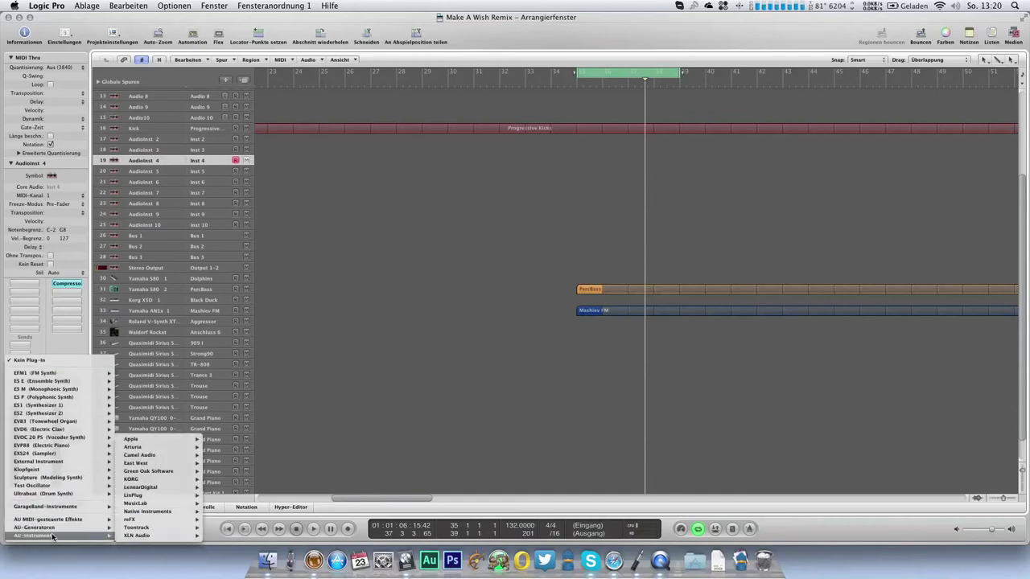
{"action": "mouse_move", "coordinate": [173, 495]}
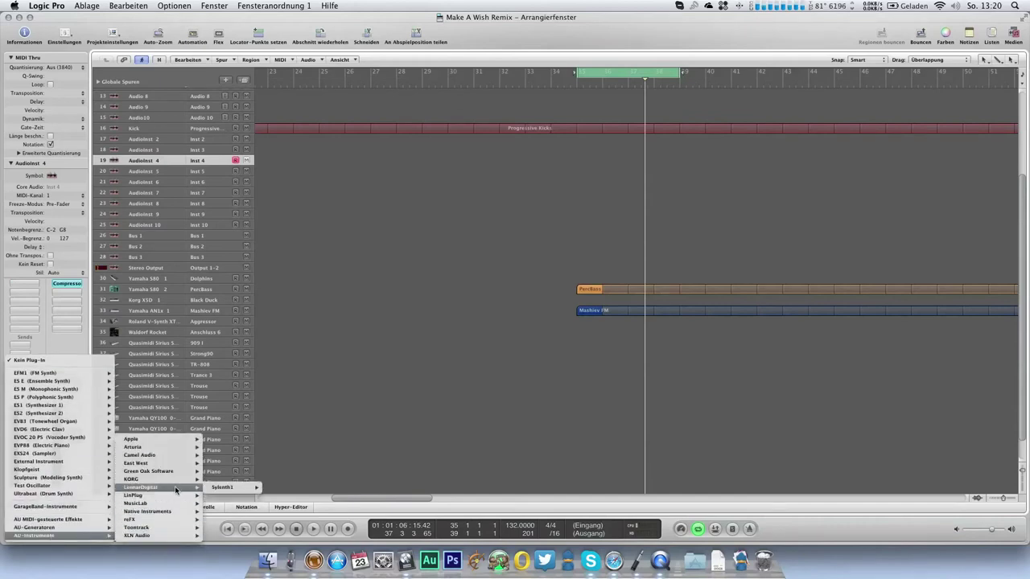
{"action": "mouse_move", "coordinate": [233, 496]}
{"action": "left_click", "coordinate": [283, 489]}
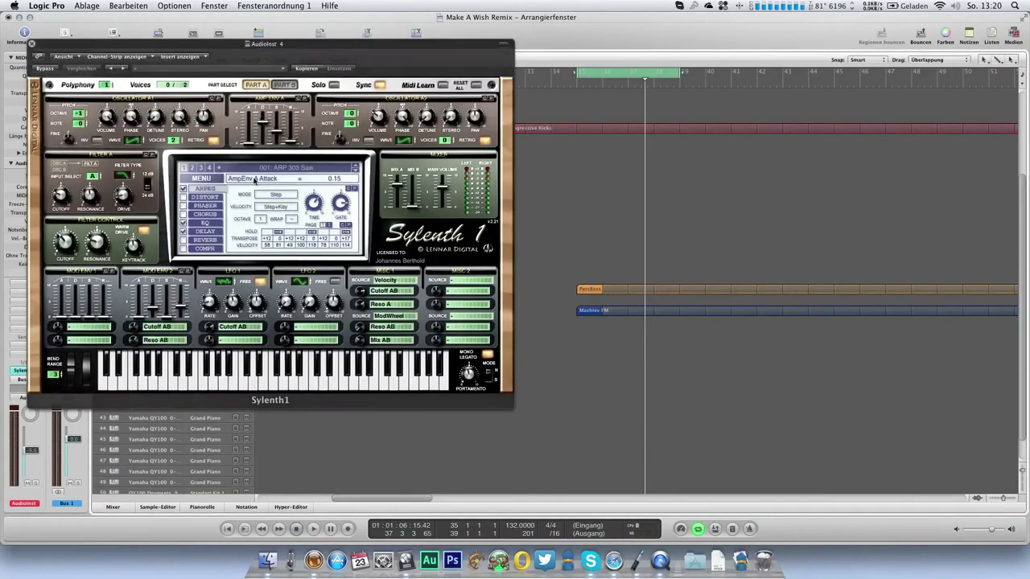
Load a Sylenth1 sound bank from the Musik folder on the DATEN drive.
{"action": "left_click", "coordinate": [214, 178]}
{"action": "left_click", "coordinate": [225, 212]}
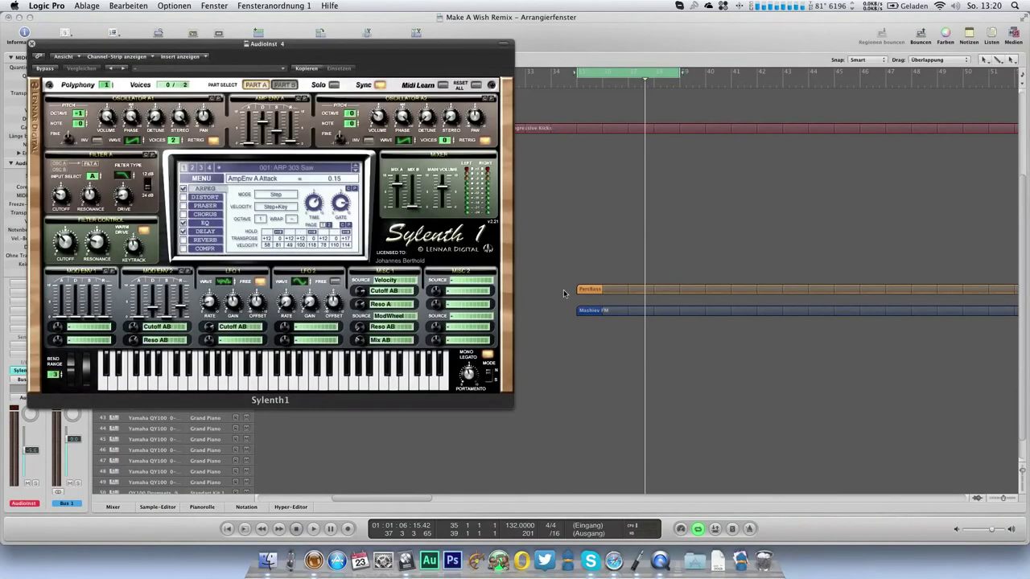
{"action": "scroll", "coordinate": [423, 274], "scroll_direction": "down", "scroll_amount": 3}
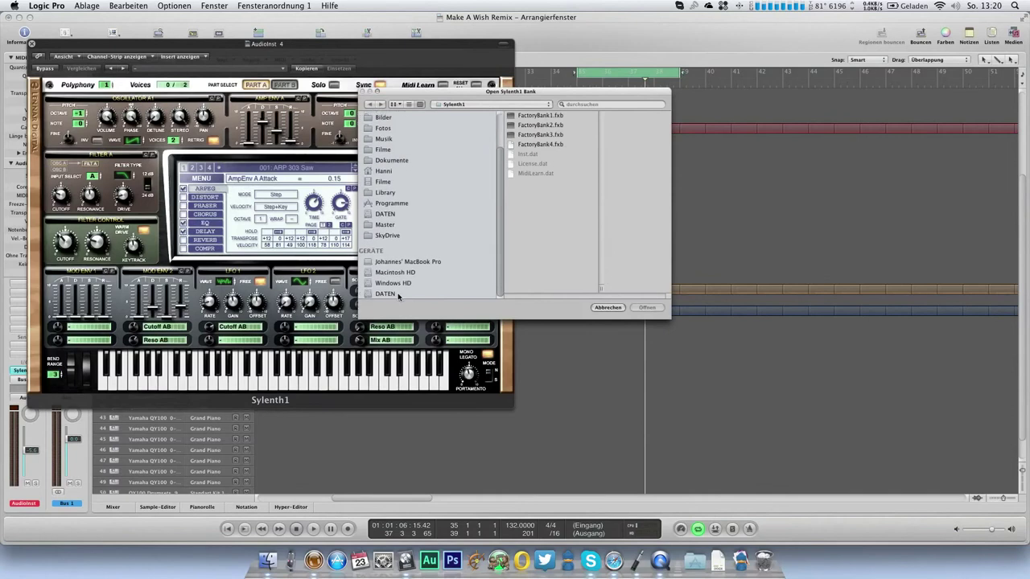
{"action": "left_click", "coordinate": [386, 294]}
{"action": "left_click", "coordinate": [533, 163]}
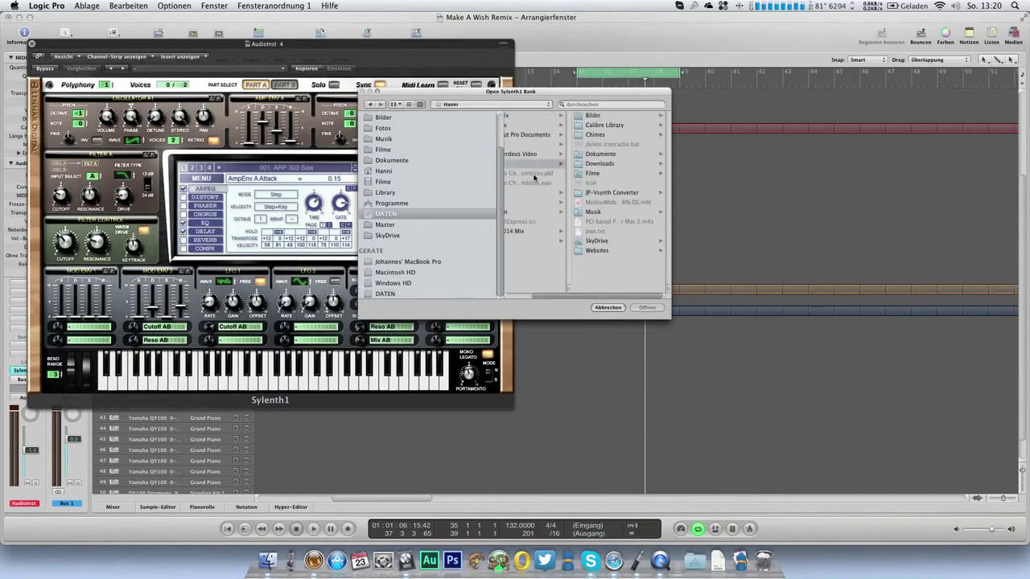
{"action": "left_click", "coordinate": [593, 211]}
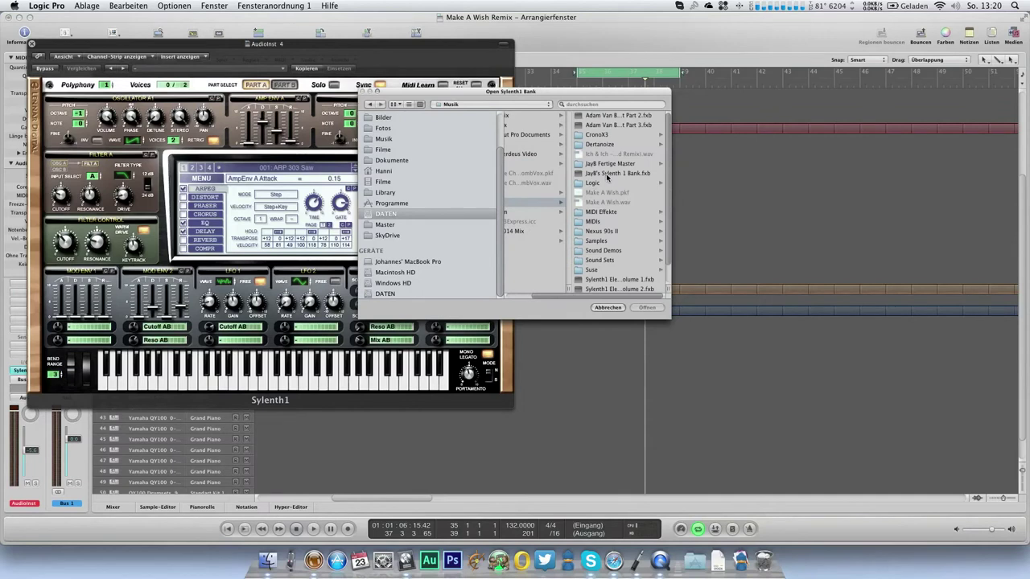
{"action": "scroll", "coordinate": [636, 257], "scroll_direction": "down", "scroll_amount": 2}
{"action": "double_click", "coordinate": [638, 284]}
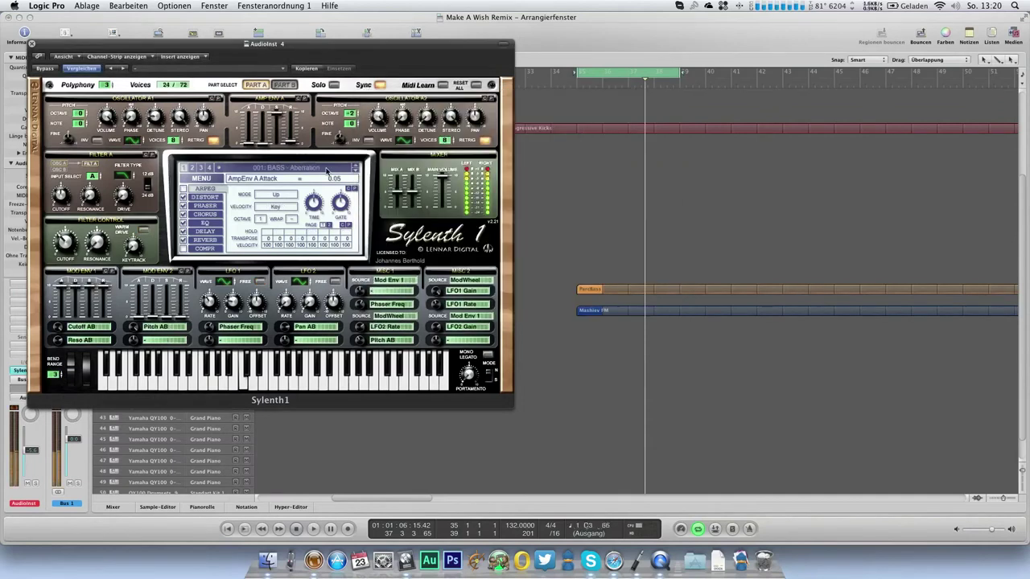
Step through the bank's bass presets in Sylenth1 to BASS - Dada Life and close the instrument.
{"action": "left_click", "coordinate": [326, 170]}
{"action": "left_click", "coordinate": [346, 167]}
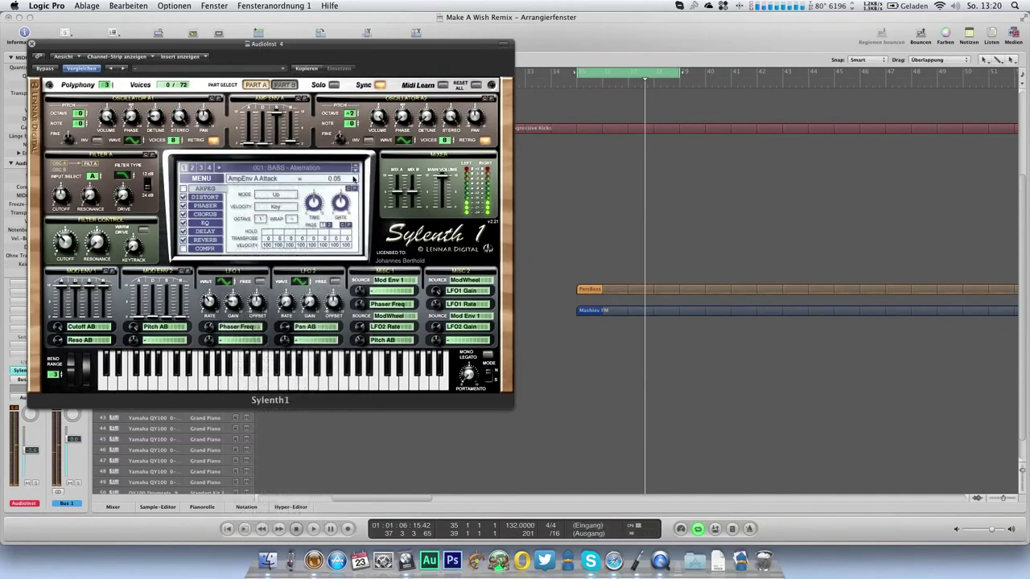
{"action": "left_click", "coordinate": [355, 171]}
{"action": "left_click", "coordinate": [355, 172]}
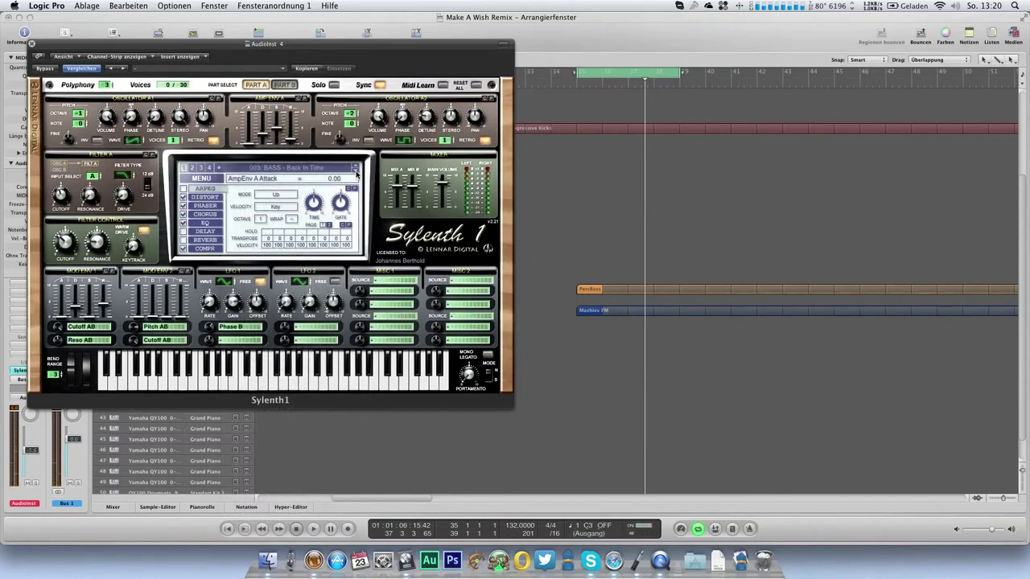
{"action": "left_click", "coordinate": [356, 173]}
{"action": "left_click", "coordinate": [357, 173]}
{"action": "left_click", "coordinate": [356, 173]}
{"action": "left_click", "coordinate": [357, 173]}
{"action": "left_click", "coordinate": [357, 173]}
{"action": "left_click", "coordinate": [356, 173]}
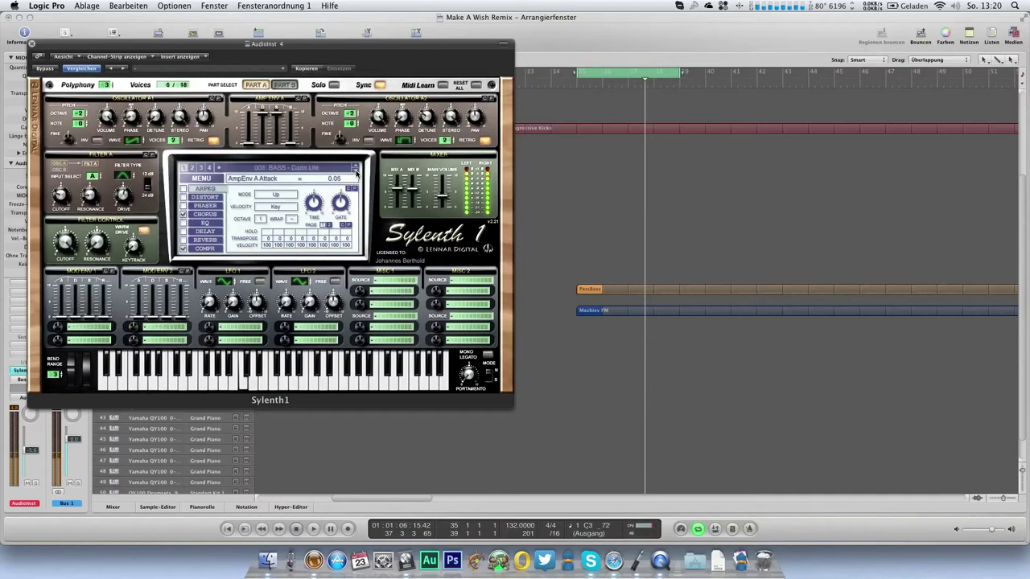
{"action": "left_click", "coordinate": [33, 45]}
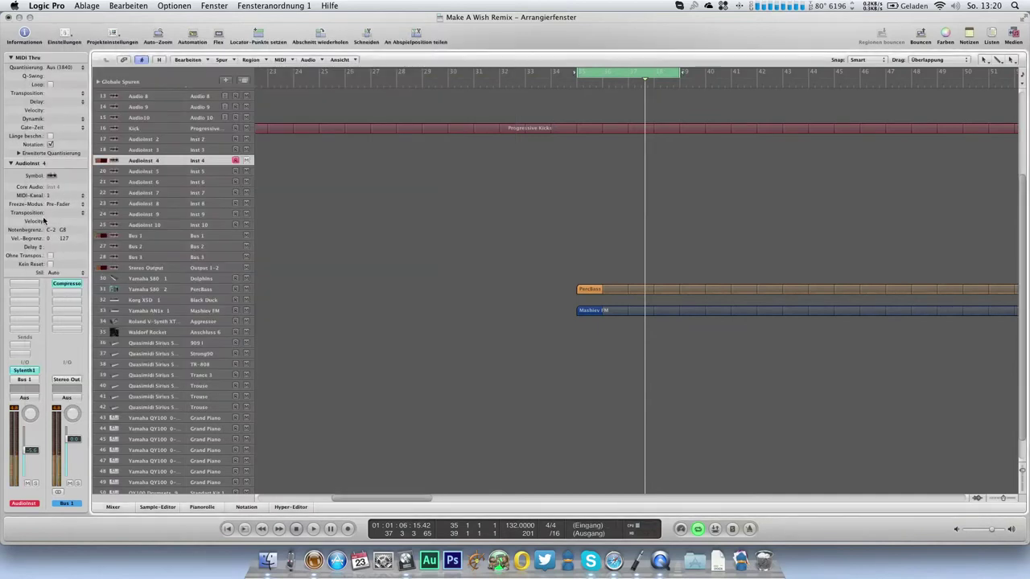
Insert a stereo PlatinumVerb on AudioInst 4 with 68% dry, 100% wet, 0.70 sec reverb time and a 13/87% ER/Reverb balance.
{"action": "left_click", "coordinate": [23, 290]}
{"action": "mouse_move", "coordinate": [43, 381]}
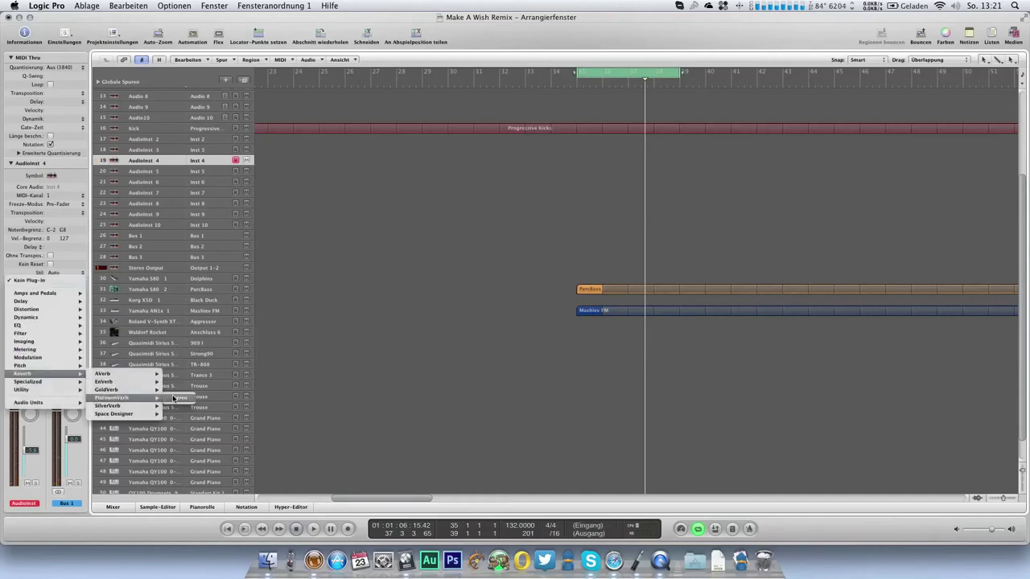
{"action": "left_click", "coordinate": [179, 397]}
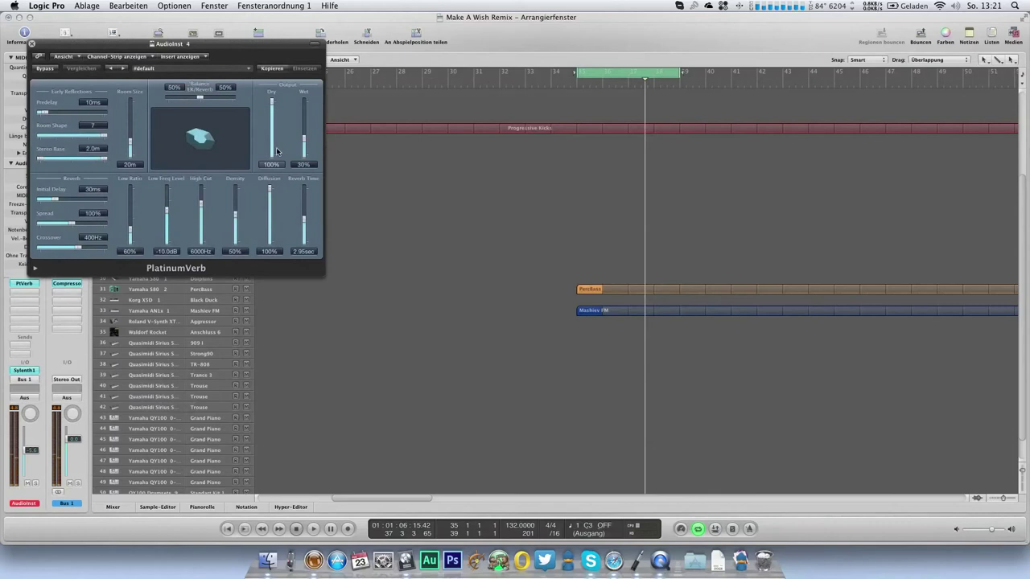
{"action": "left_click_drag", "start_coordinate": [303, 147], "coordinate": [303, 105]}
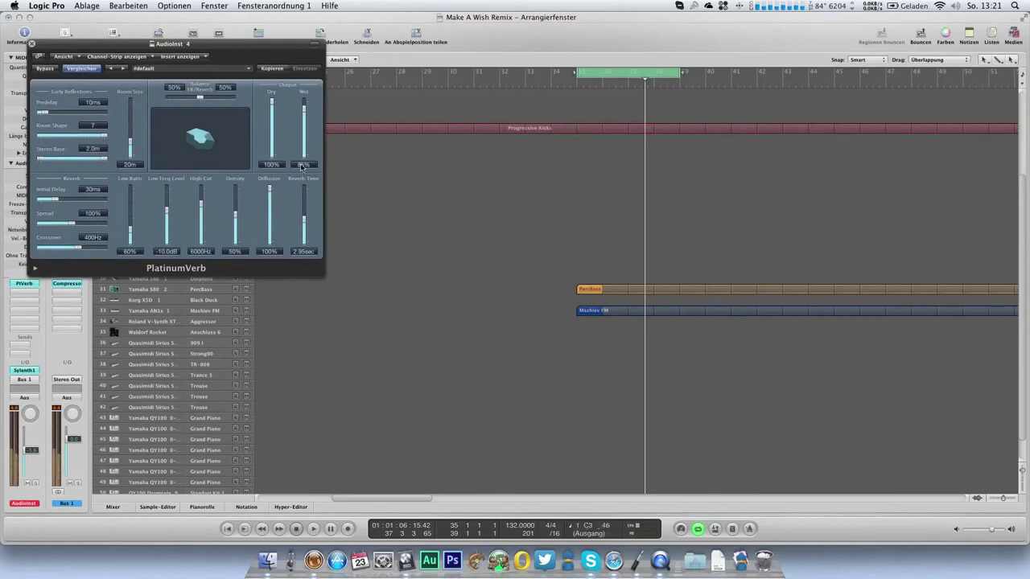
{"action": "left_click_drag", "start_coordinate": [307, 236], "coordinate": [306, 240]}
{"action": "left_click_drag", "start_coordinate": [270, 119], "coordinate": [303, 92]}
{"action": "left_click_drag", "start_coordinate": [227, 99], "coordinate": [224, 99]}
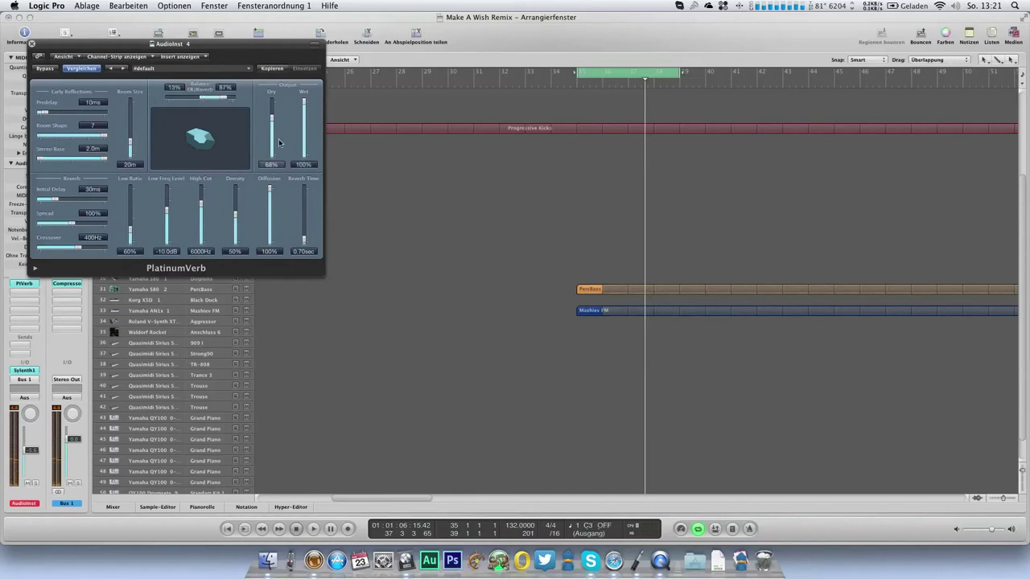
Set the PlatinumVerb's dry level to 39%, high cut to 10700 Hz and reverb time to 0.50 sec.
{"action": "left_click_drag", "start_coordinate": [265, 153], "coordinate": [266, 161]}
{"action": "left_click_drag", "start_coordinate": [201, 222], "coordinate": [205, 194]}
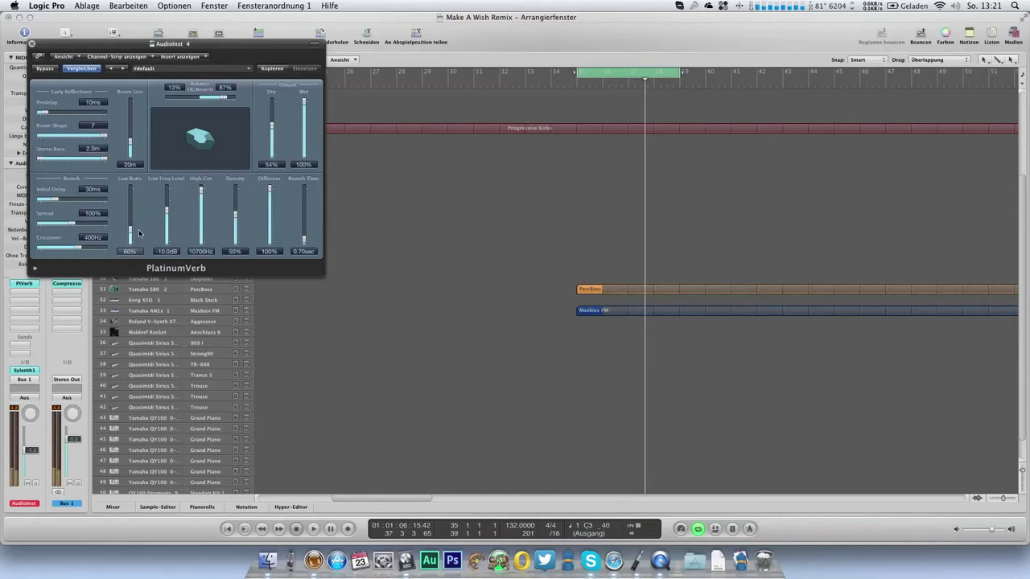
{"action": "left_click_drag", "start_coordinate": [272, 129], "coordinate": [274, 132]}
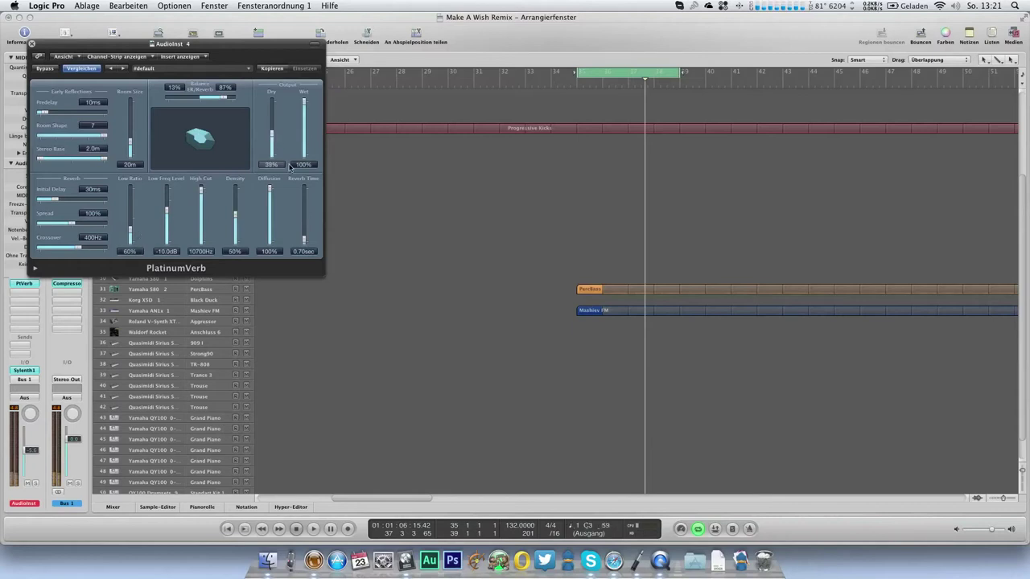
{"action": "left_click", "coordinate": [274, 254]}
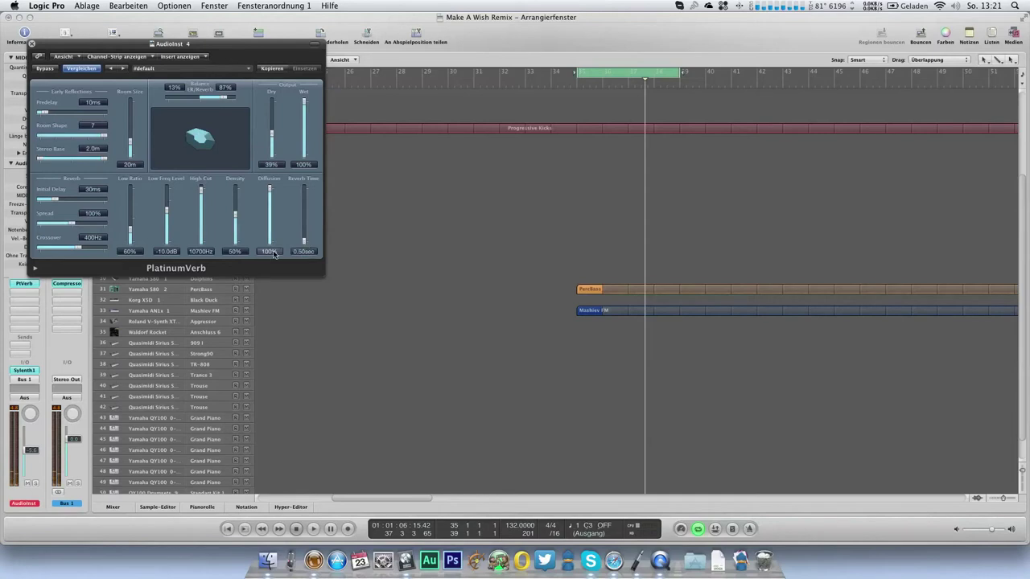
{"action": "left_click_drag", "start_coordinate": [305, 241], "coordinate": [305, 241]}
{"action": "left_click", "coordinate": [31, 44]}
Add a Channel EQ to AudioInst 4 with an 18 dB/Oct low cut at 215 Hz and a broad treble boost of about 6 dB.
{"action": "left_click", "coordinate": [9, 161]}
{"action": "double_click", "coordinate": [24, 267]}
{"action": "left_click", "coordinate": [84, 91]}
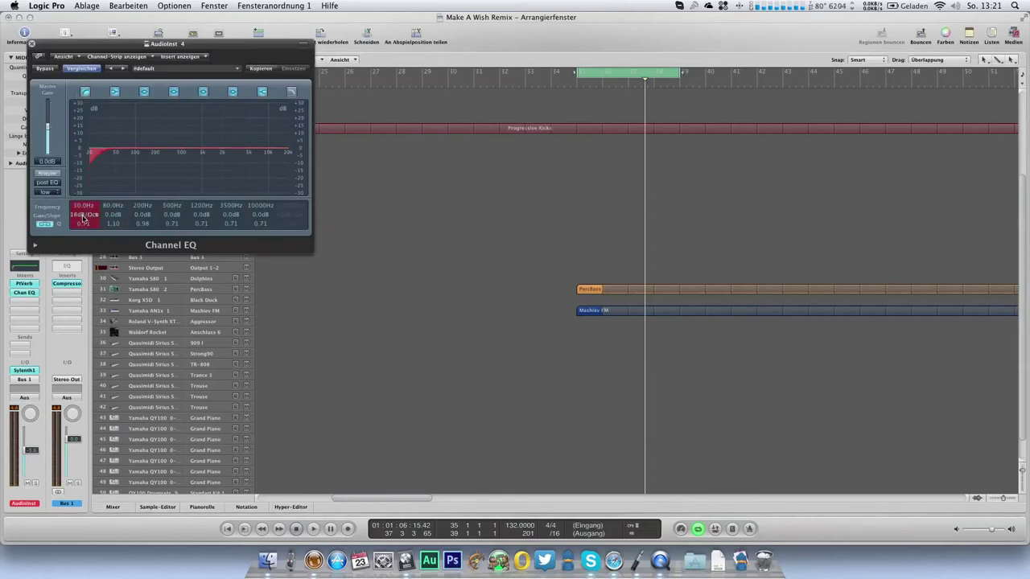
{"action": "left_click_drag", "start_coordinate": [83, 211], "coordinate": [83, 135]}
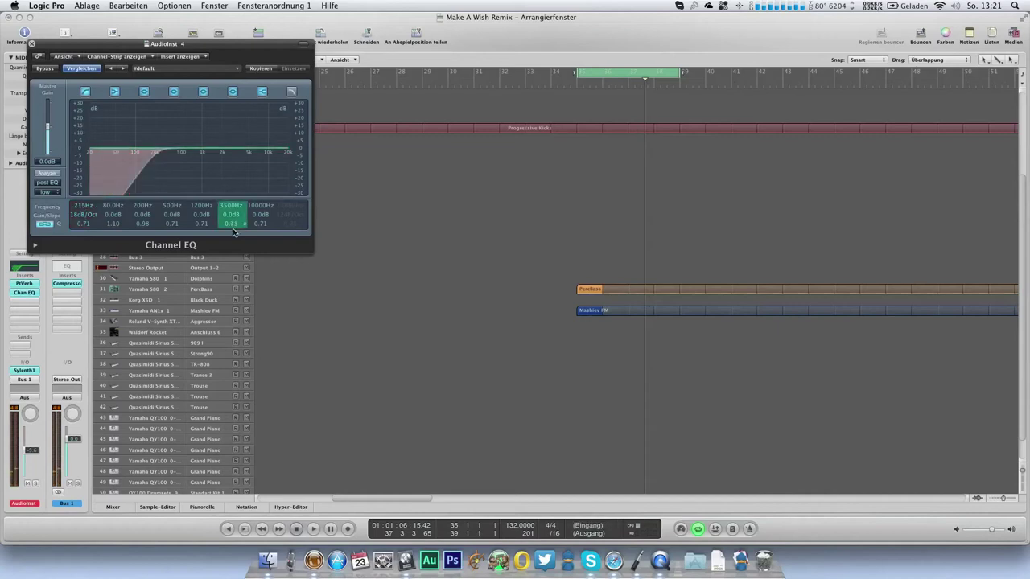
{"action": "mouse_move", "coordinate": [230, 214]}
{"action": "left_mouse_down"}
{"action": "mouse_move", "coordinate": [230, 195]}
{"action": "mouse_move", "coordinate": [231, 218]}
{"action": "left_mouse_up"}
{"action": "left_click_drag", "start_coordinate": [230, 215], "coordinate": [229, 216]}
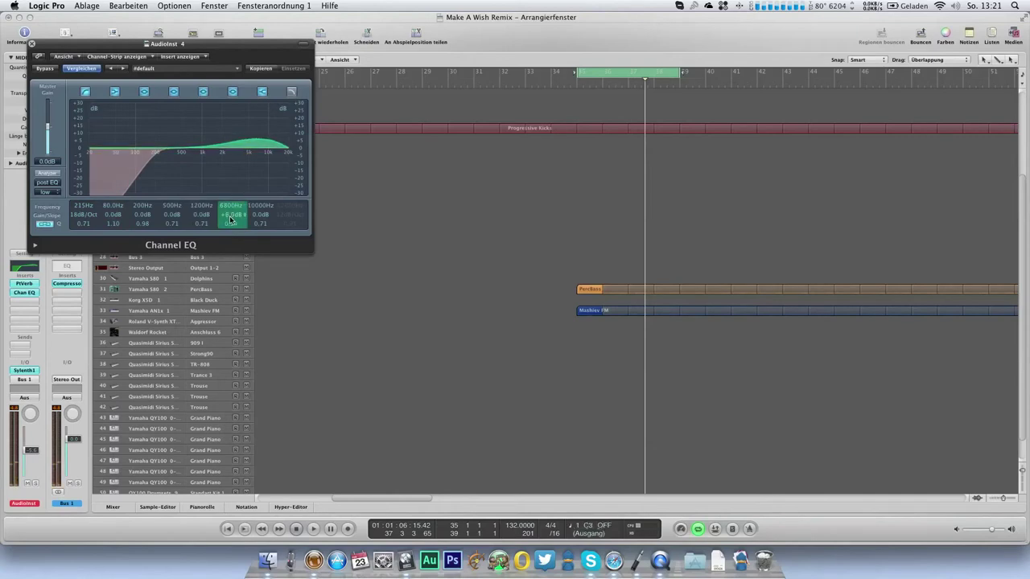
Close the Channel EQ and rename the AudioInst 4 track as Bass Fx 2.
{"action": "left_click", "coordinate": [31, 44]}
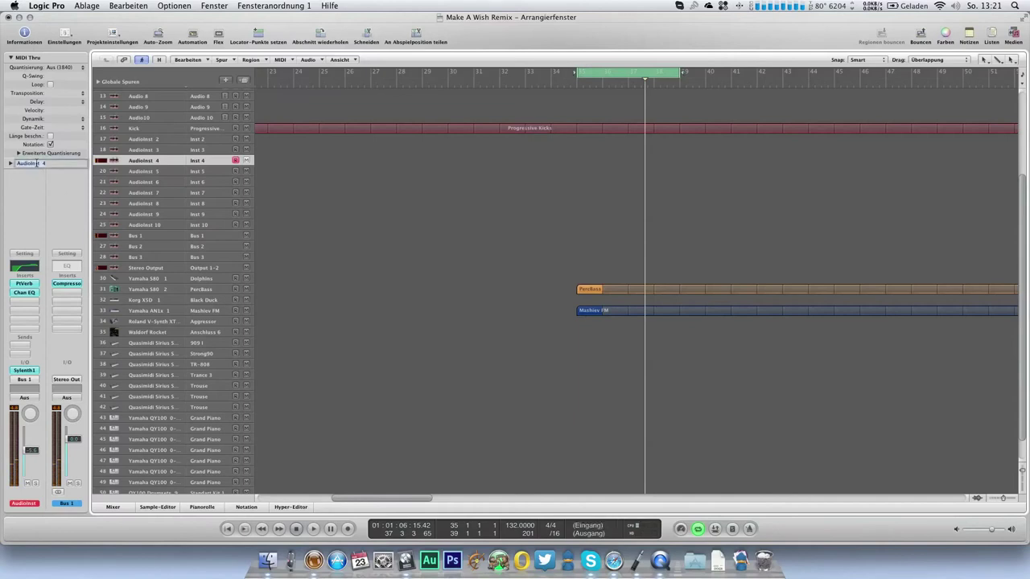
{"action": "type", "text": "Bass Fx 2"}
{"action": "key", "text": "Return"}
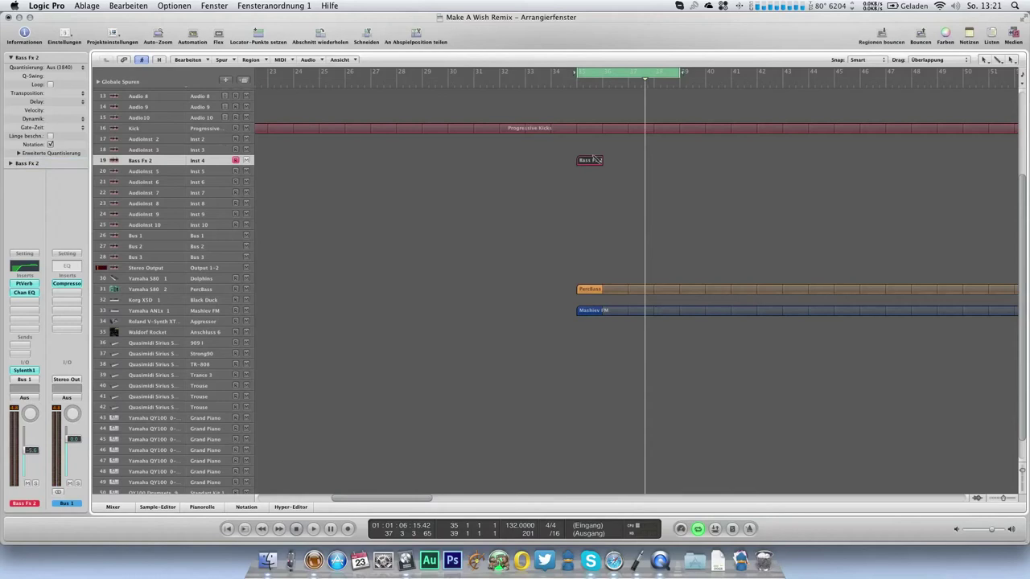
Create a one-bar Bass Fx 2 region at bar 35 with a one-beat C3 note on beat 2, and loop the region.
{"action": "mouse_move", "coordinate": [599, 161]}
{"action": "left_mouse_down"}
{"action": "mouse_move", "coordinate": [616, 161]}
{"action": "mouse_move", "coordinate": [604, 162]}
{"action": "left_mouse_up"}
{"action": "double_click", "coordinate": [604, 163]}
{"action": "scroll", "coordinate": [145, 214], "scroll_direction": "down", "scroll_amount": 2}
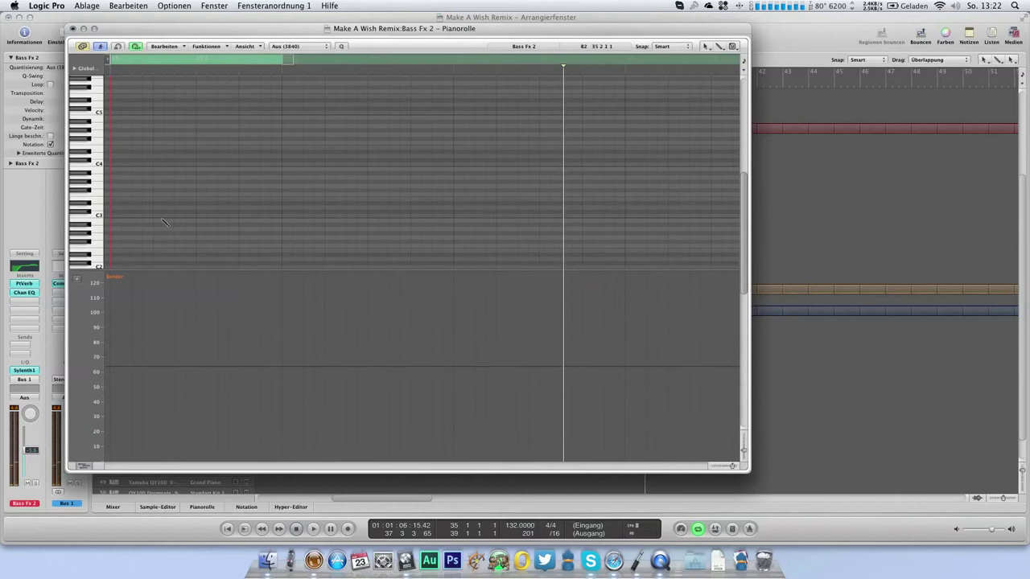
{"action": "left_click_drag", "start_coordinate": [162, 219], "coordinate": [181, 231]}
{"action": "key", "text": "space"}
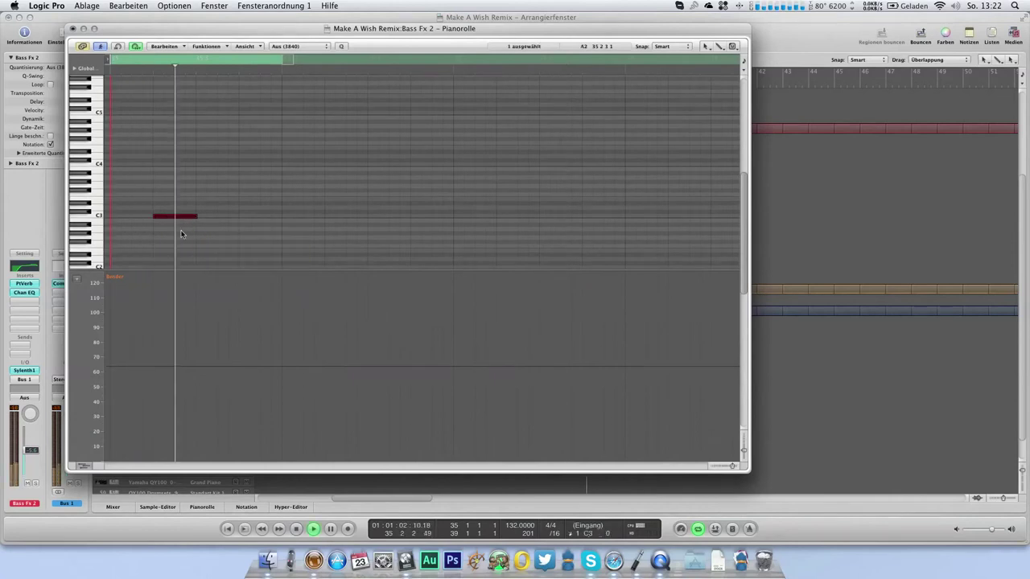
{"action": "key", "text": "super+w"}
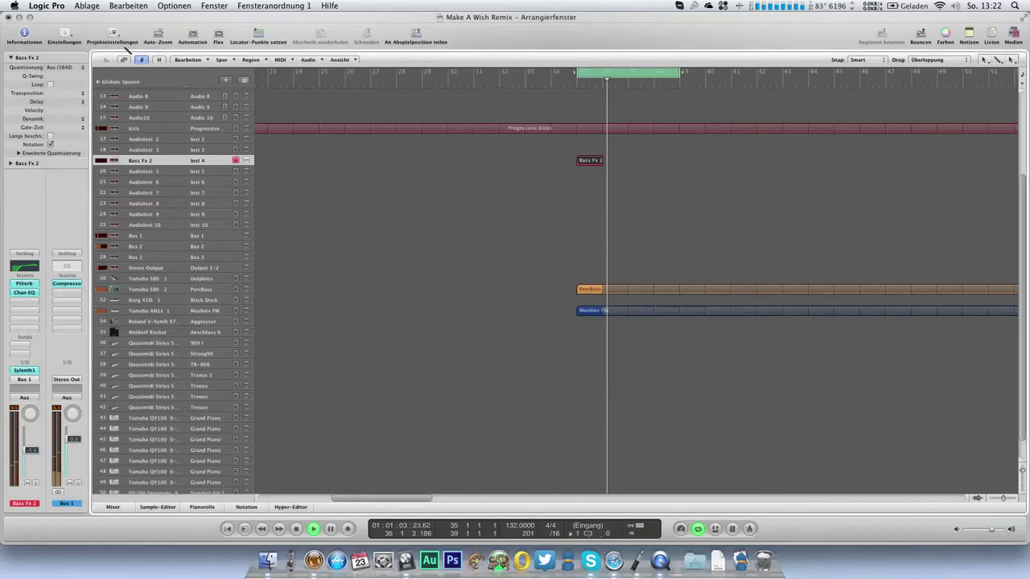
{"action": "key", "text": "l"}
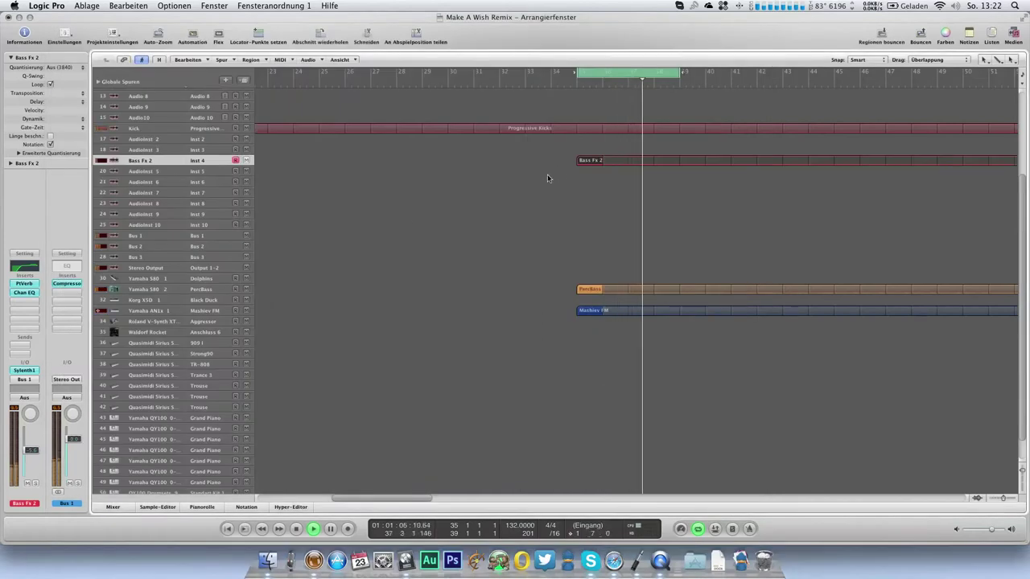
Insert a stereo Compressor on Bass Fx 2 with the Pumping preset and Bus 1 as its side chain source.
{"action": "left_click", "coordinate": [25, 300]}
{"action": "mouse_move", "coordinate": [42, 336]}
{"action": "mouse_move", "coordinate": [135, 345]}
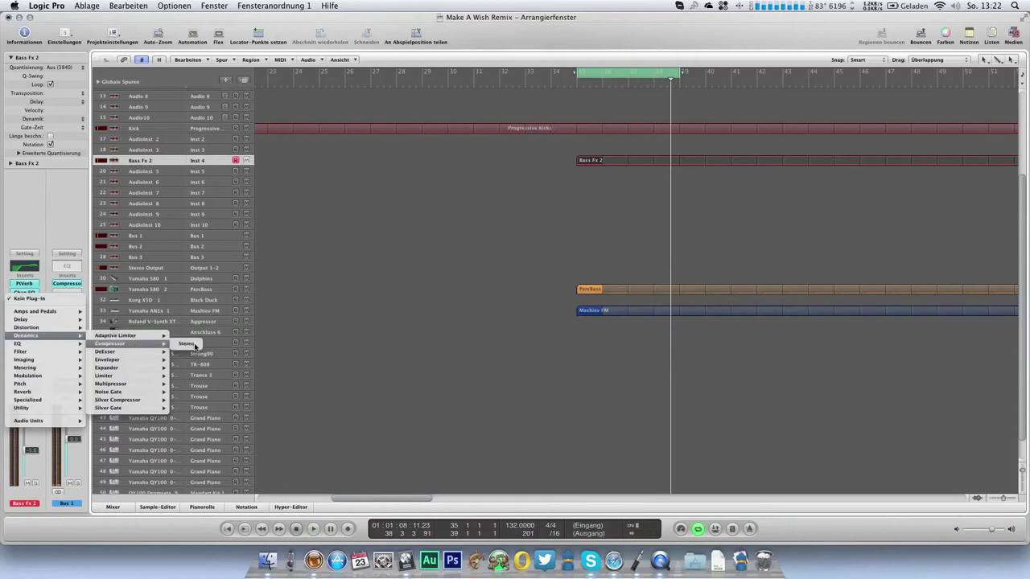
{"action": "left_click", "coordinate": [191, 345]}
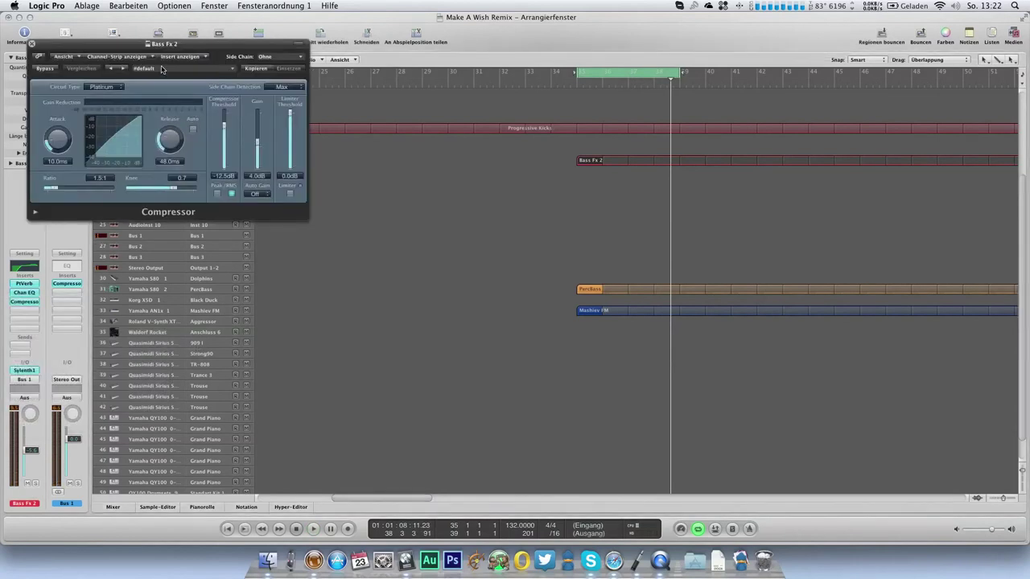
{"action": "left_click", "coordinate": [161, 68]}
{"action": "left_click", "coordinate": [201, 156]}
{"action": "left_click", "coordinate": [266, 56]}
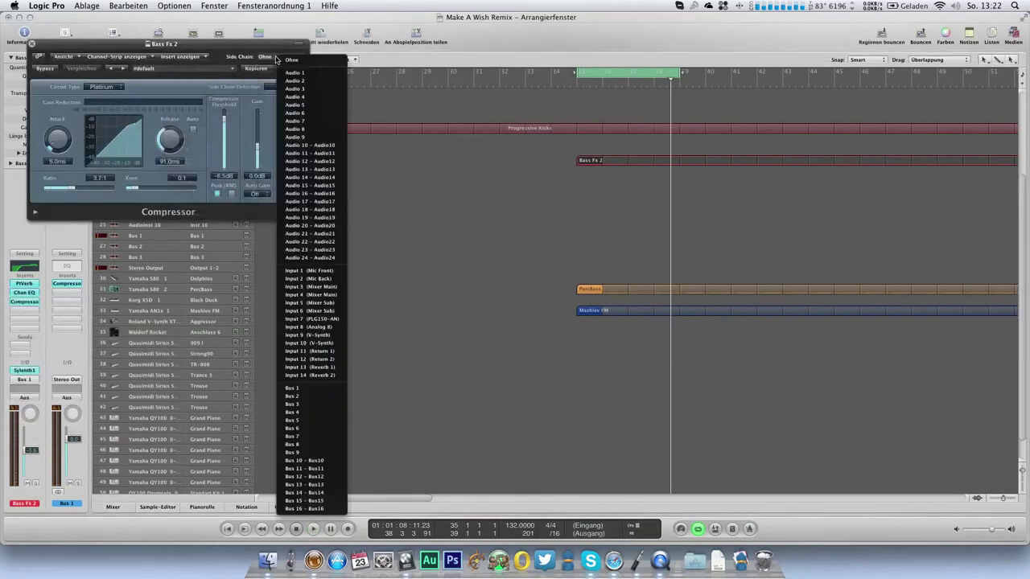
{"action": "left_click", "coordinate": [316, 390]}
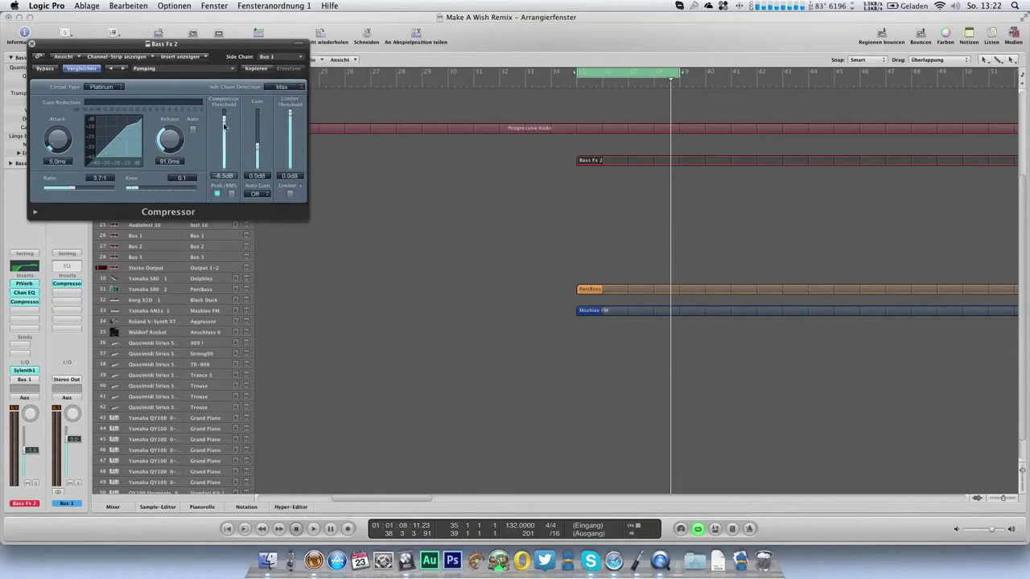
During playback, set the compressor's threshold to -36.5 dB, ratio to 11.0:1 and release to 34 ms, and close the plug-in.
{"action": "key", "text": "space"}
{"action": "left_click_drag", "start_coordinate": [223, 139], "coordinate": [224, 150]}
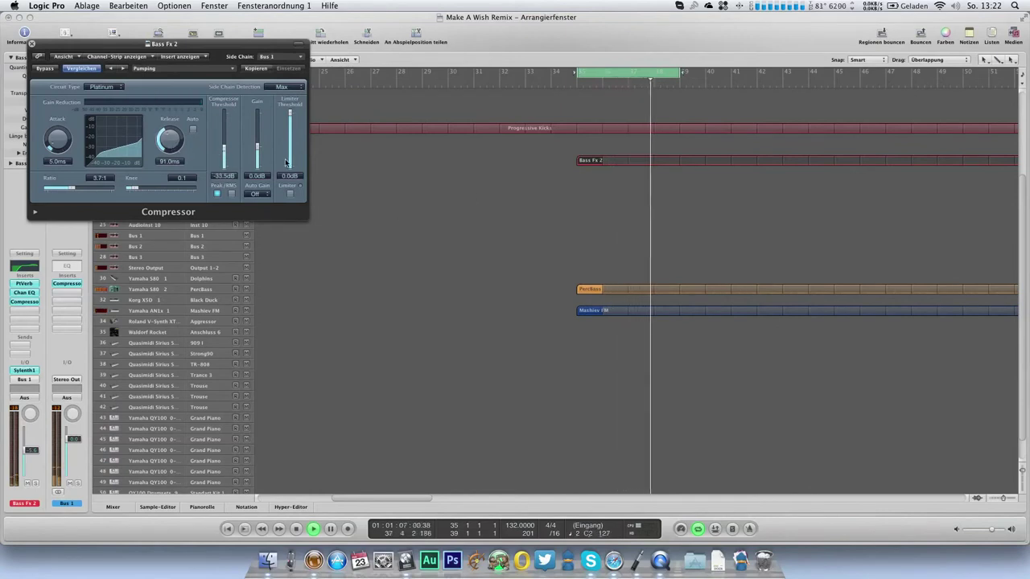
{"action": "mouse_move", "coordinate": [225, 150]}
{"action": "left_mouse_down"}
{"action": "mouse_move", "coordinate": [227, 140]}
{"action": "mouse_move", "coordinate": [173, 156]}
{"action": "mouse_move", "coordinate": [127, 191]}
{"action": "mouse_move", "coordinate": [226, 150]}
{"action": "left_mouse_up"}
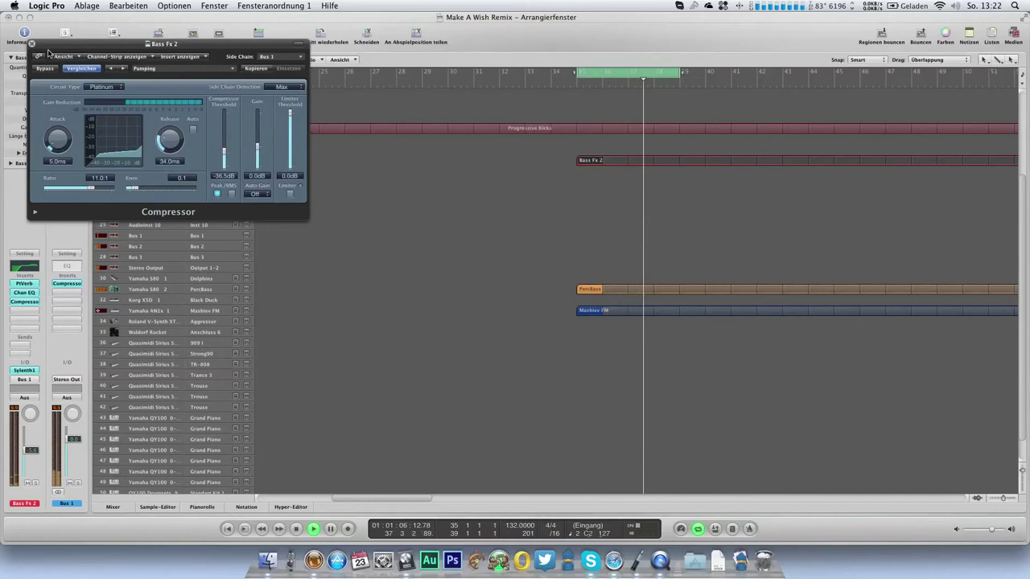
{"action": "left_click", "coordinate": [33, 45]}
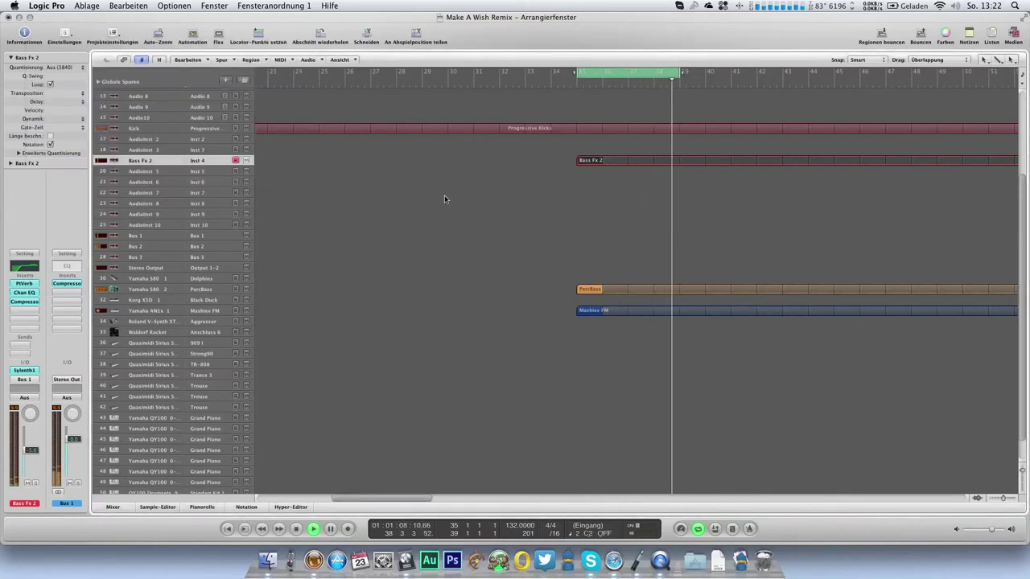
Play the cycled section again from bar 35 to check the pumping bass against the kick and synths.
{"action": "key", "text": "space"}
{"action": "left_click", "coordinate": [608, 74]}
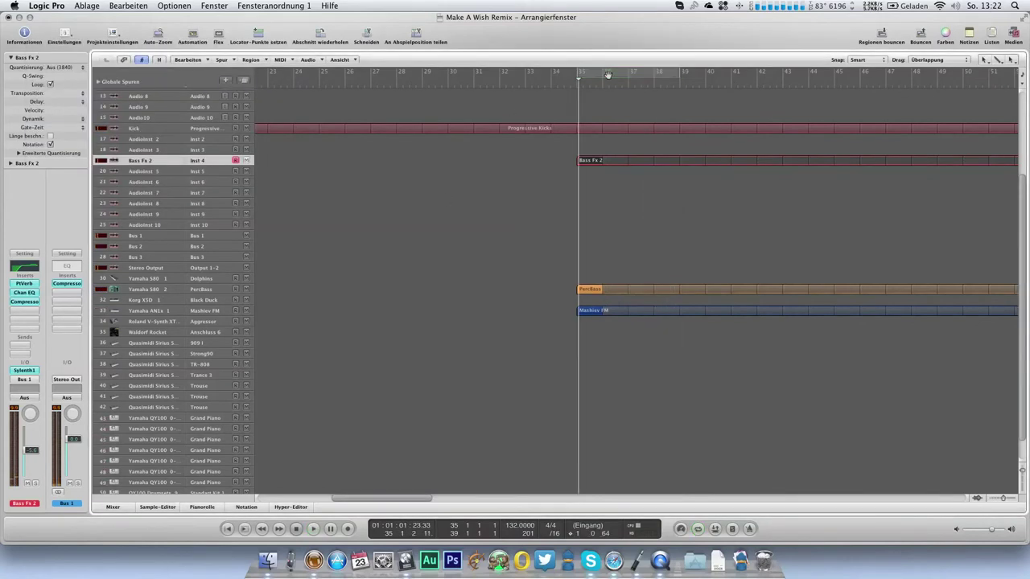
{"action": "left_click", "coordinate": [607, 74]}
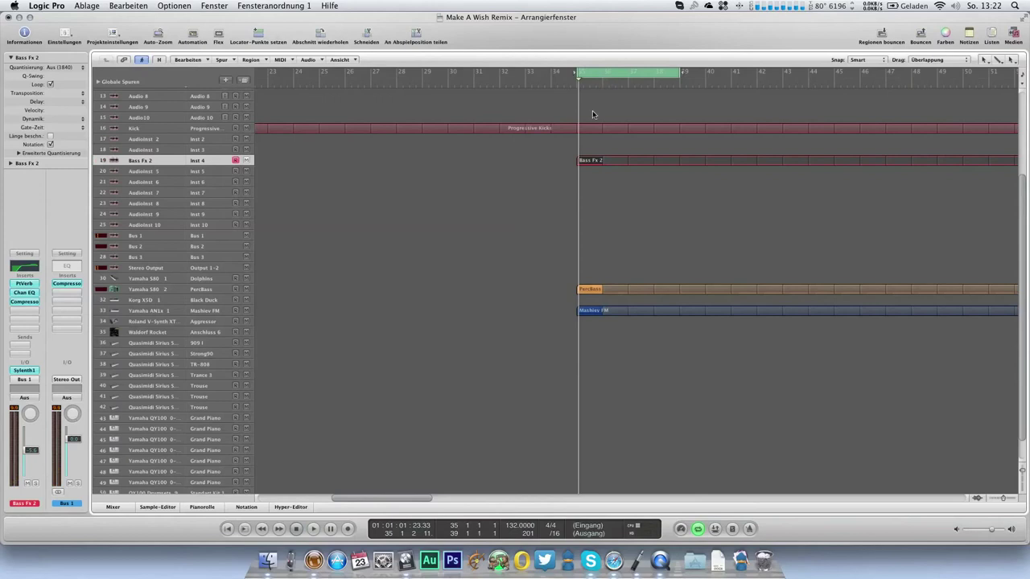
{"action": "key", "text": "space"}
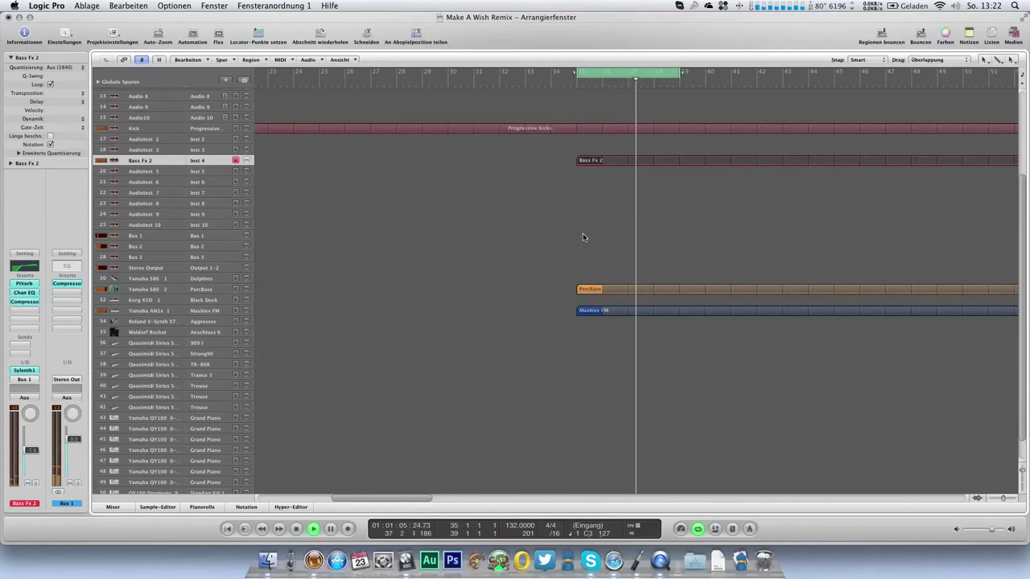
Select the Quasimidi Sirius TR-808 track and open its program name list.
{"action": "left_click", "coordinate": [214, 172]}
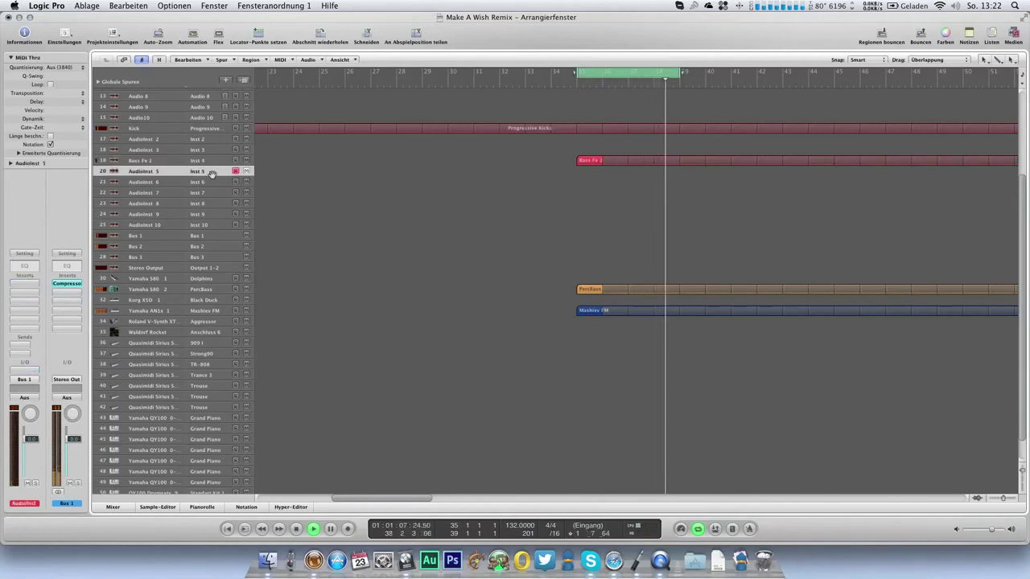
{"action": "left_click", "coordinate": [214, 365]}
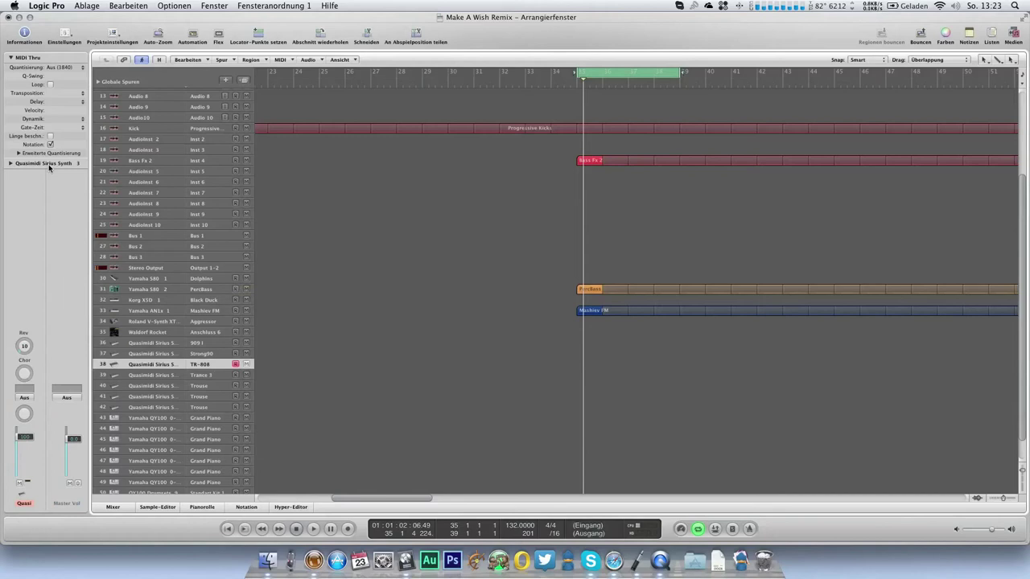
{"action": "double_click", "coordinate": [165, 364]}
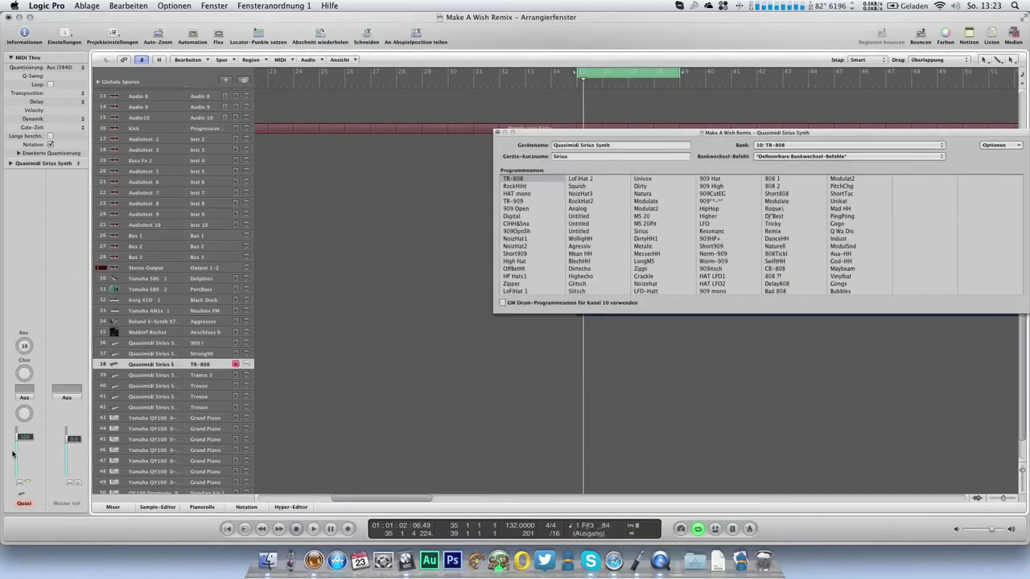
{"action": "key", "text": "3"}
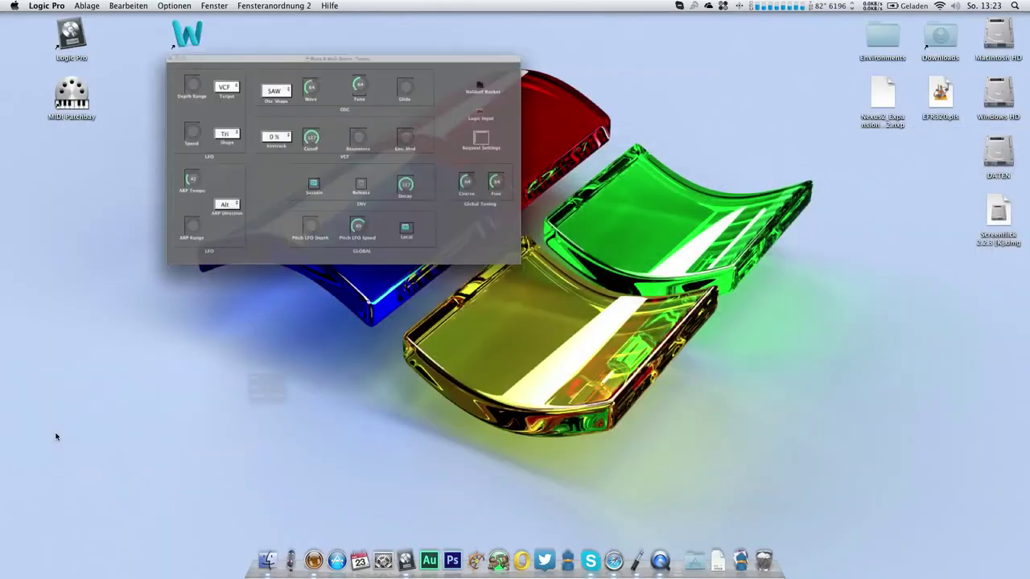
{"action": "left_click", "coordinate": [104, 35]}
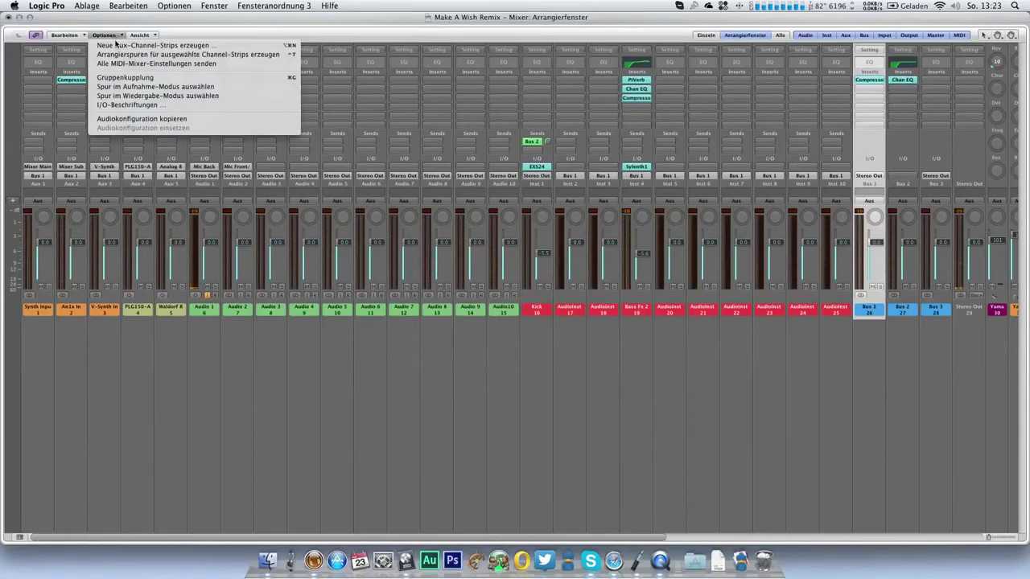
{"action": "left_click", "coordinate": [392, 269]}
{"action": "key", "text": "1"}
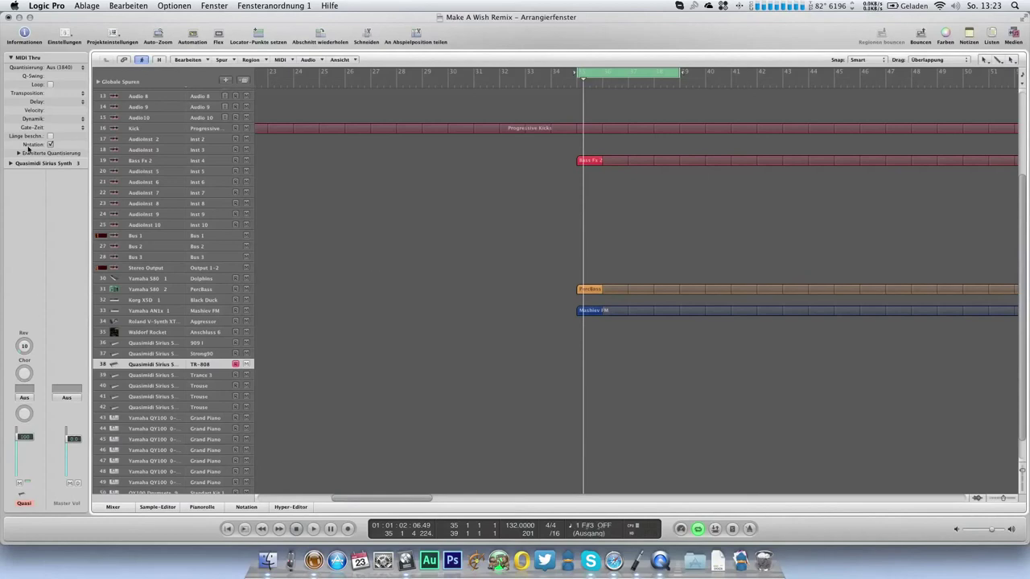
Name the second Untitled program in the Quasimidi Sirius TR-808 bank Crisp2, assign it to track 38 and close the list.
{"action": "double_click", "coordinate": [39, 168]}
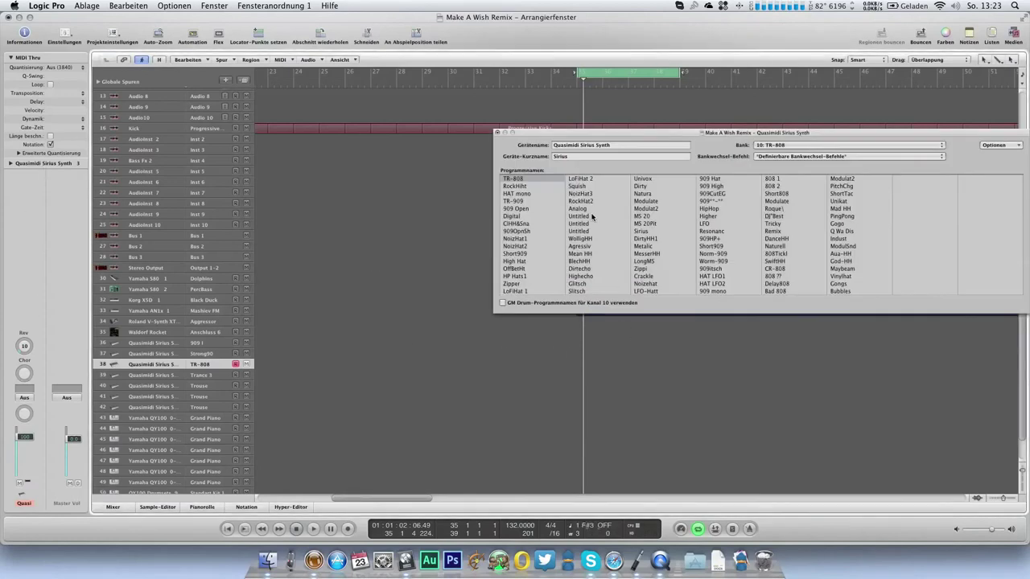
{"action": "left_click", "coordinate": [588, 218]}
{"action": "left_click", "coordinate": [582, 224]}
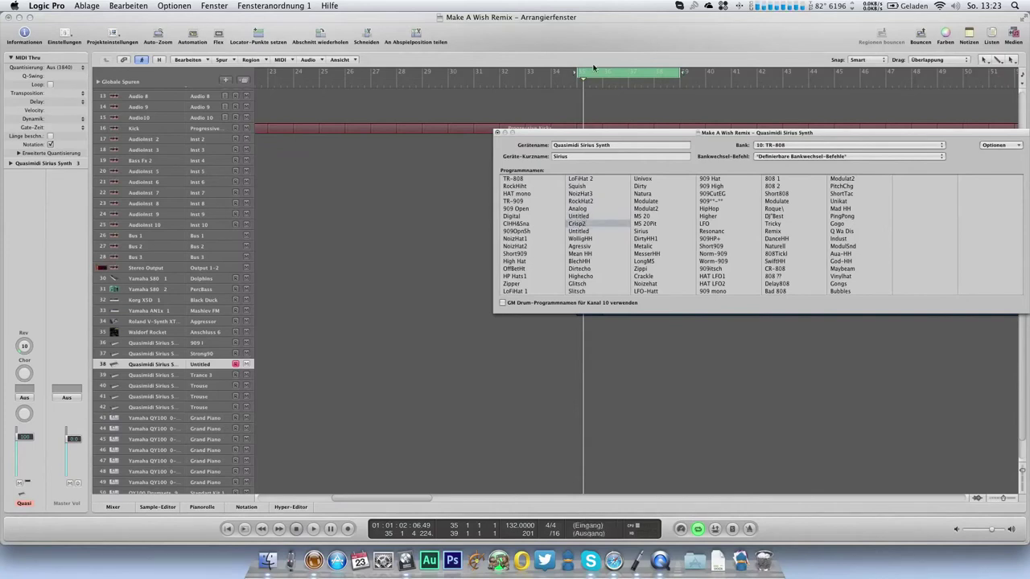
{"action": "left_click", "coordinate": [497, 133]}
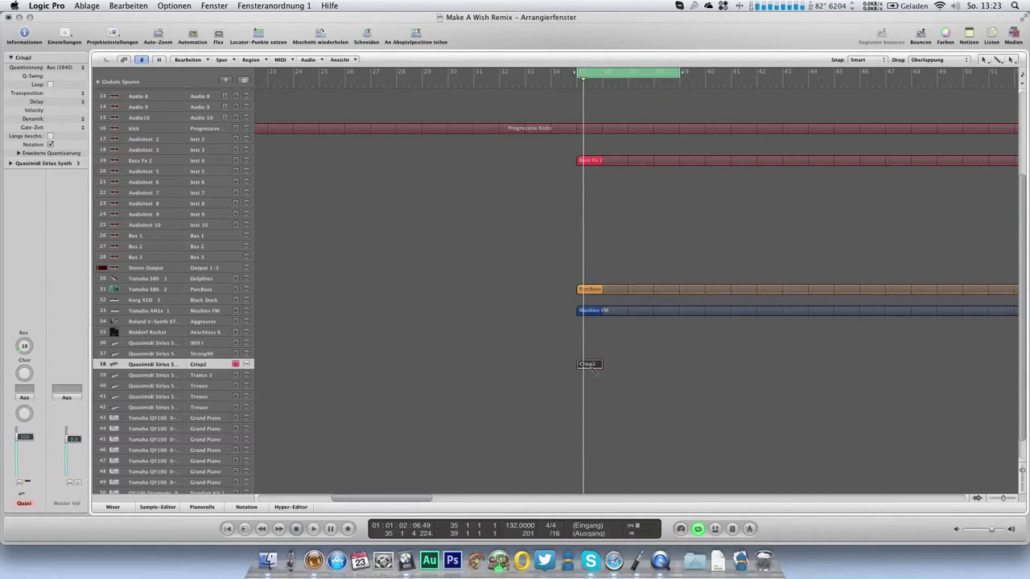
Draw four short A#2 notes on the off-beats of the one-bar Crisp2 region at bar 35 and close the piano roll.
{"action": "double_click", "coordinate": [596, 365]}
{"action": "scroll", "coordinate": [221, 202], "scroll_direction": "down", "scroll_amount": 2}
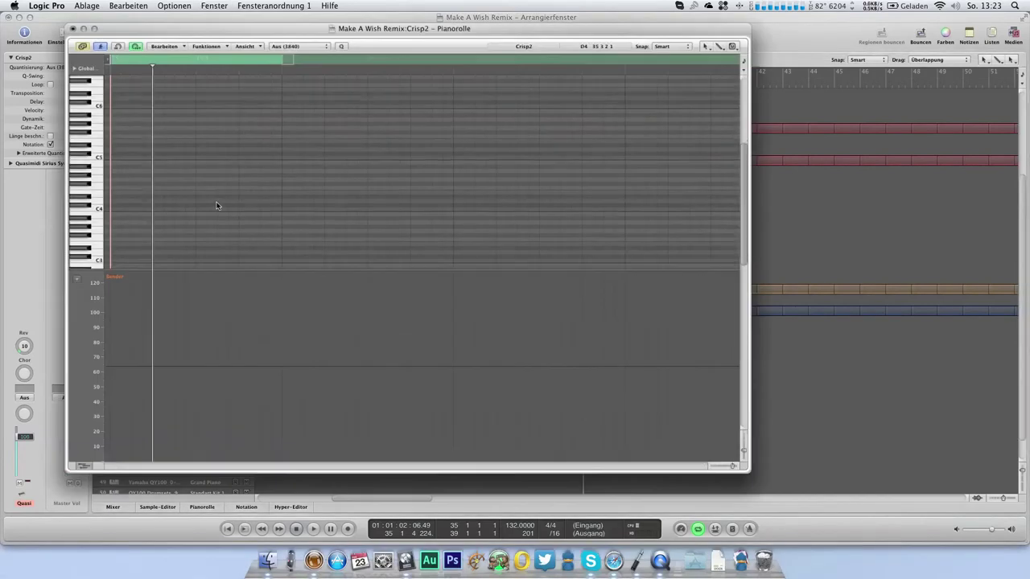
{"action": "scroll", "coordinate": [220, 202], "scroll_direction": "down", "scroll_amount": 5}
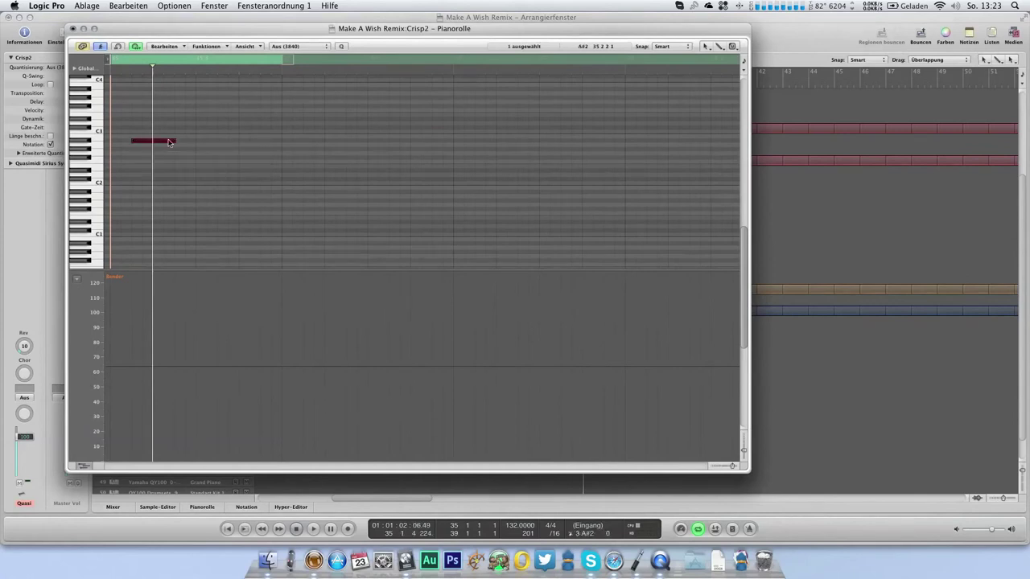
{"action": "left_click_drag", "start_coordinate": [171, 140], "coordinate": [144, 141]}
{"action": "key", "text": "space"}
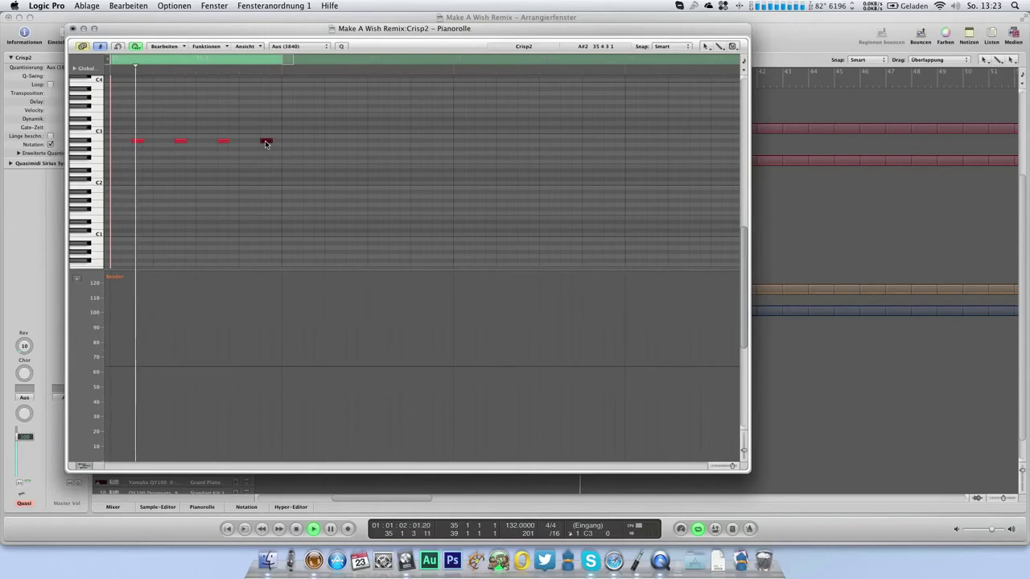
{"action": "left_click", "coordinate": [73, 29]}
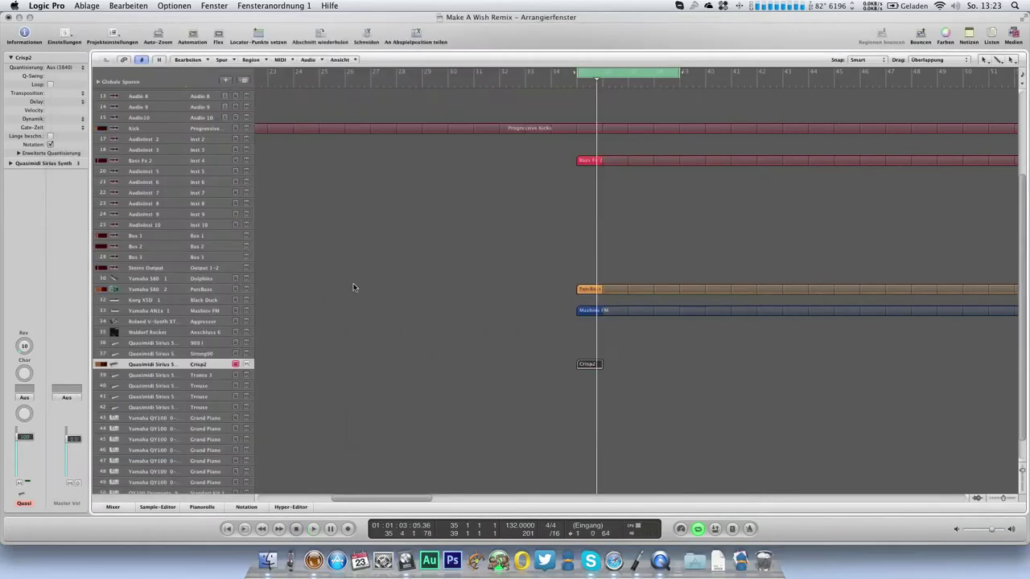
Examine the expanded track parameters of the Yamaha AN1x 1 and Yamaha S80 2 tracks.
{"action": "left_click", "coordinate": [219, 293]}
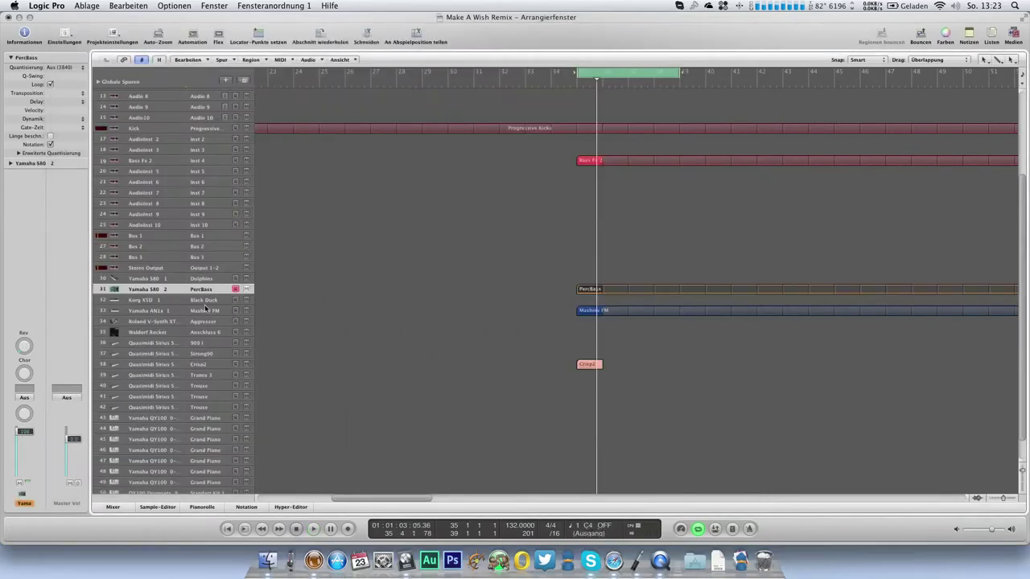
{"action": "left_click", "coordinate": [208, 312]}
{"action": "left_click", "coordinate": [10, 164]}
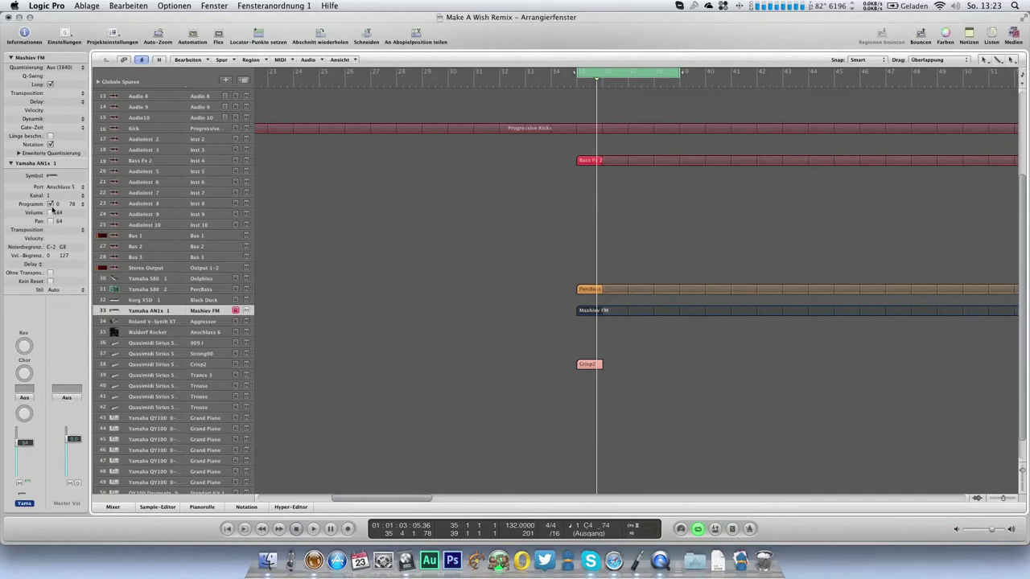
{"action": "left_click", "coordinate": [222, 293]}
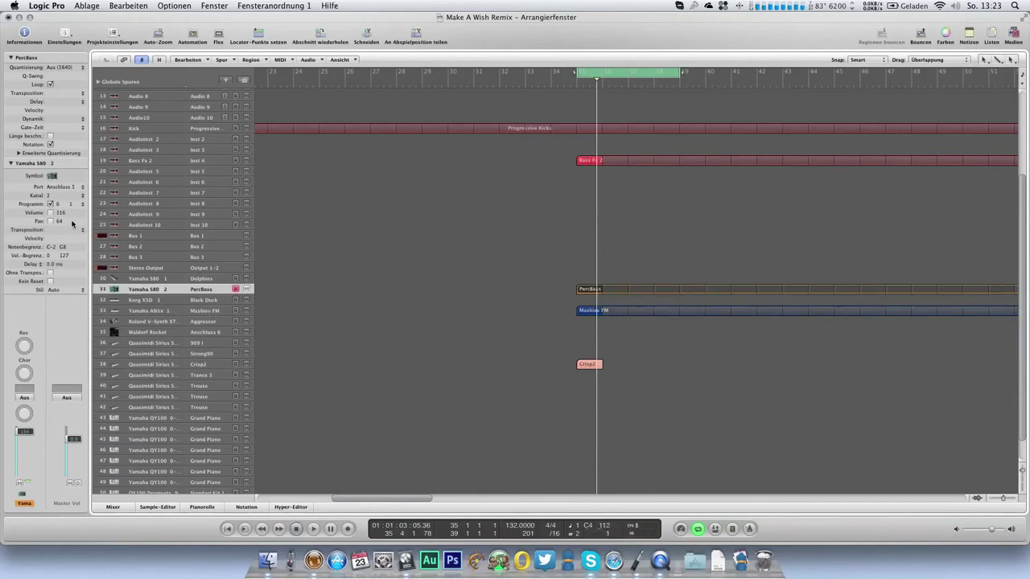
Start playback, loop the Crisp2 region and open it in the piano roll.
{"action": "key", "text": "space"}
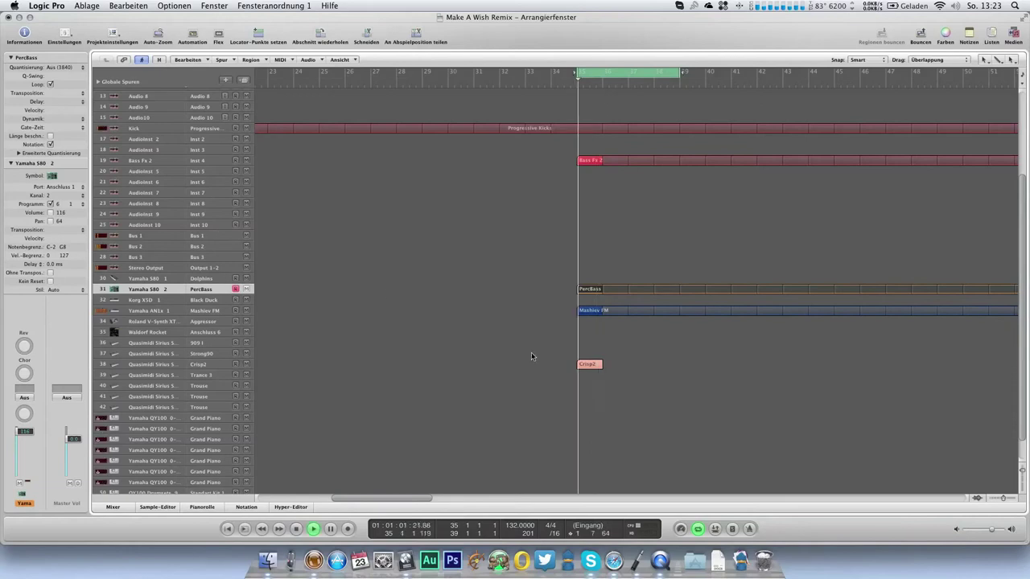
{"action": "left_click", "coordinate": [585, 363]}
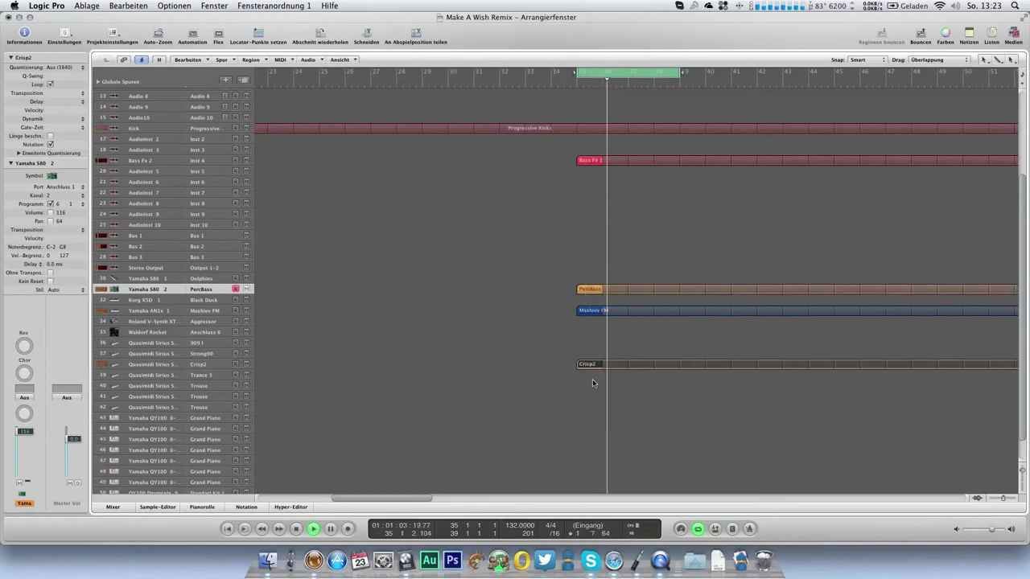
{"action": "key", "text": "super+6"}
{"action": "scroll", "coordinate": [199, 250], "scroll_direction": "down", "scroll_amount": 3}
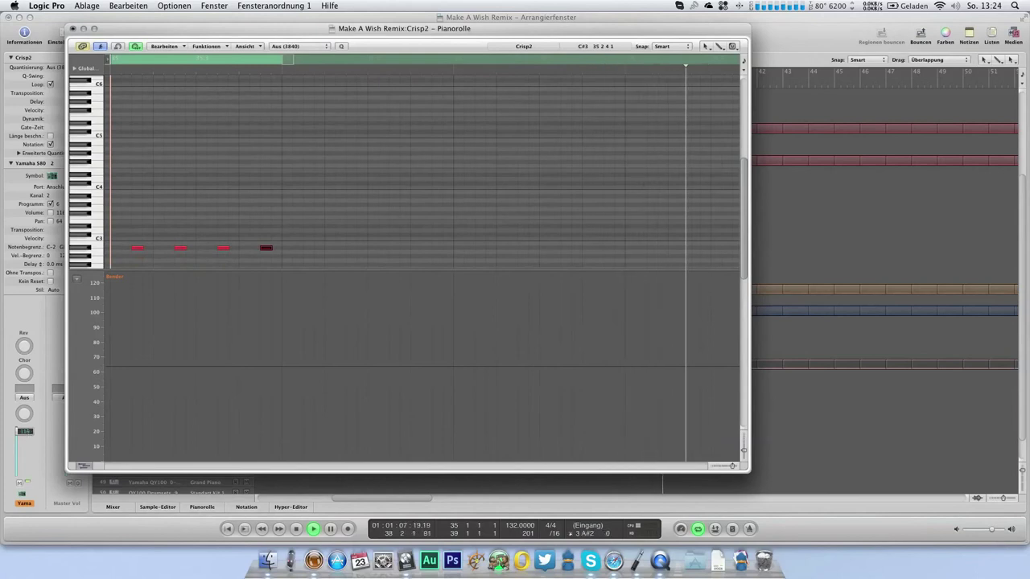
Close the piano roll, play the loop and raise the Crisp2 track's volume to 116.
{"action": "key", "text": "super+w"}
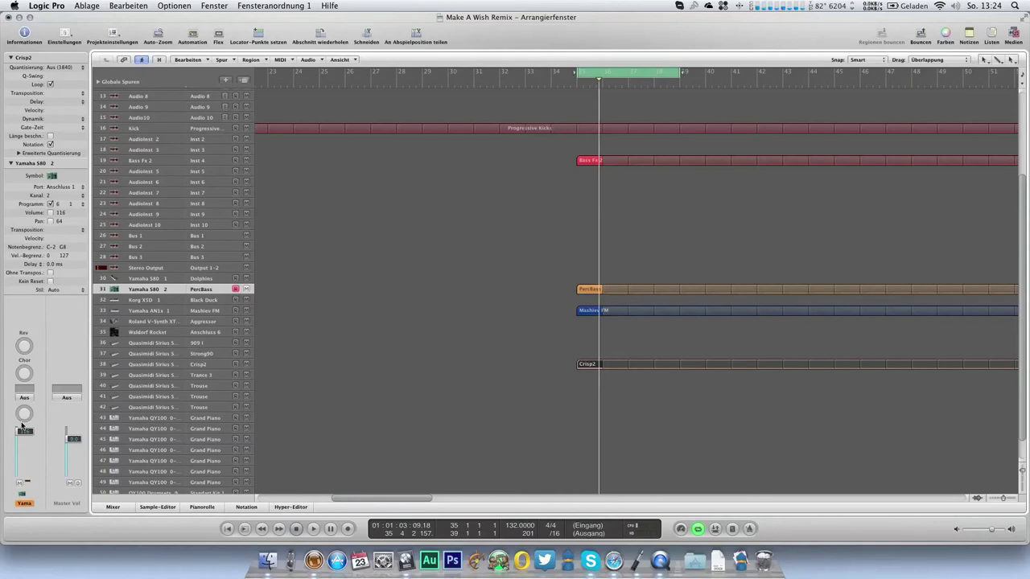
{"action": "key", "text": "space"}
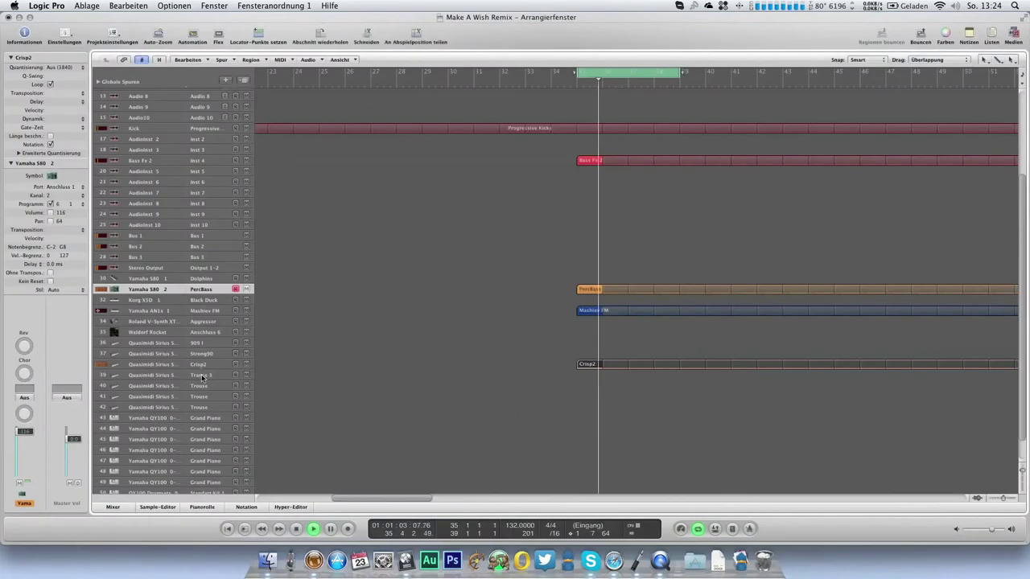
{"action": "left_click", "coordinate": [200, 364]}
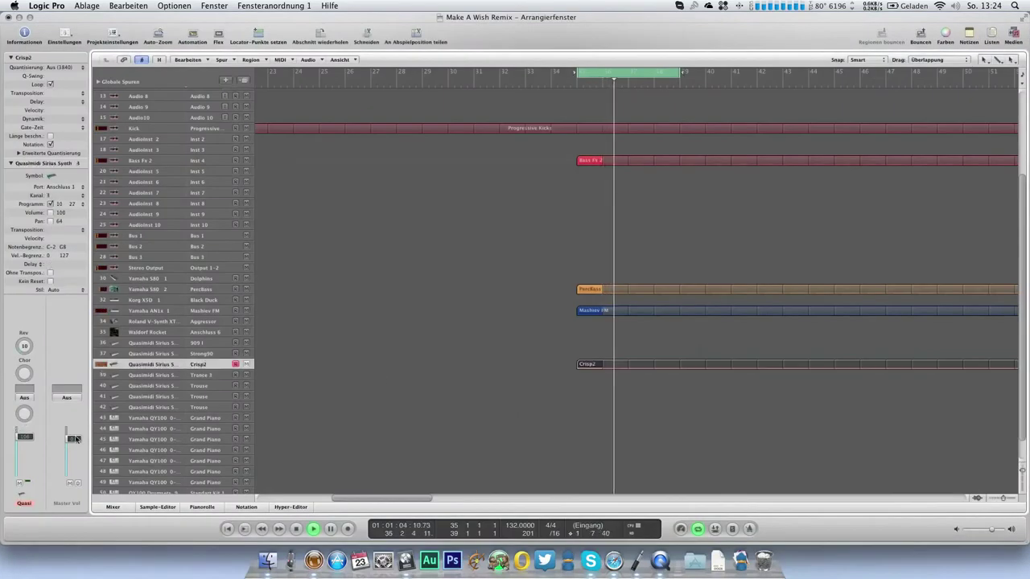
{"action": "left_click_drag", "start_coordinate": [25, 437], "coordinate": [24, 432]}
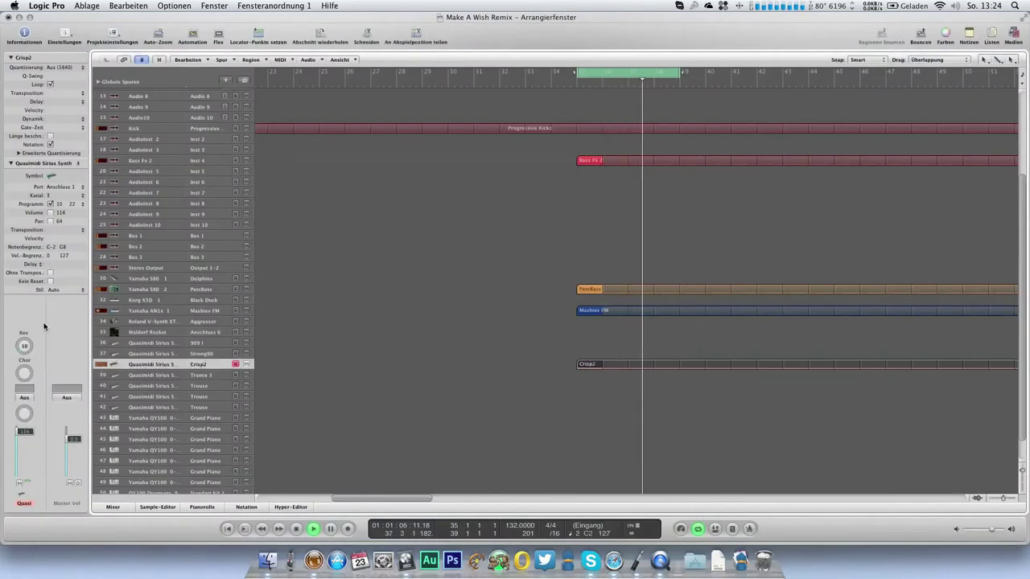
Copy the four A#2 notes of the Crisp2 region to F#2 slightly later, shorten all eight, audition the pattern and close the piano roll.
{"action": "double_click", "coordinate": [597, 358]}
{"action": "key", "text": "super+c"}
{"action": "left_click_drag", "start_coordinate": [143, 179], "coordinate": [149, 206]}
{"action": "left_click", "coordinate": [280, 199]}
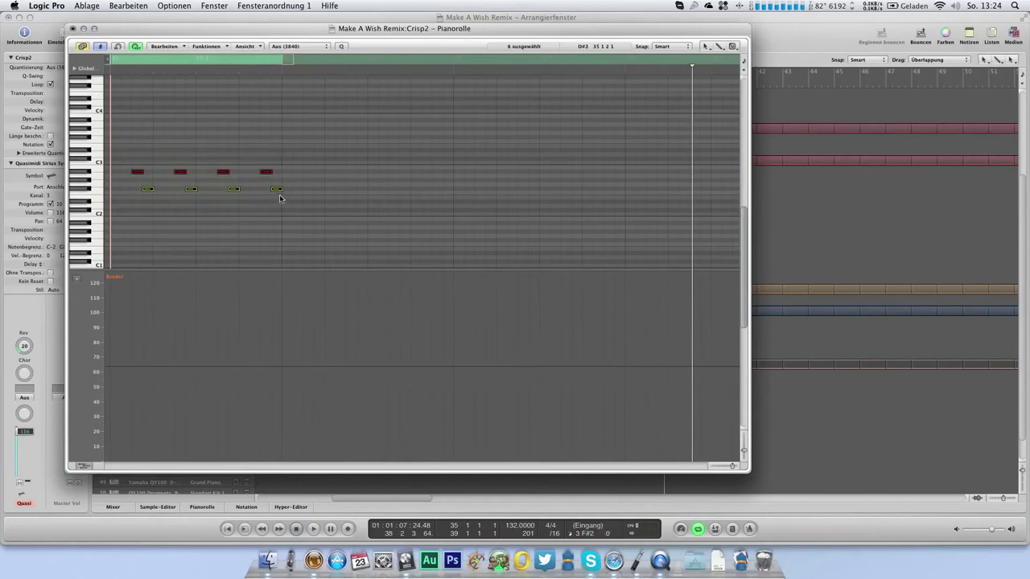
{"action": "left_click_drag", "start_coordinate": [280, 189], "coordinate": [275, 189]}
{"action": "left_click", "coordinate": [109, 71]}
{"action": "key", "text": "space"}
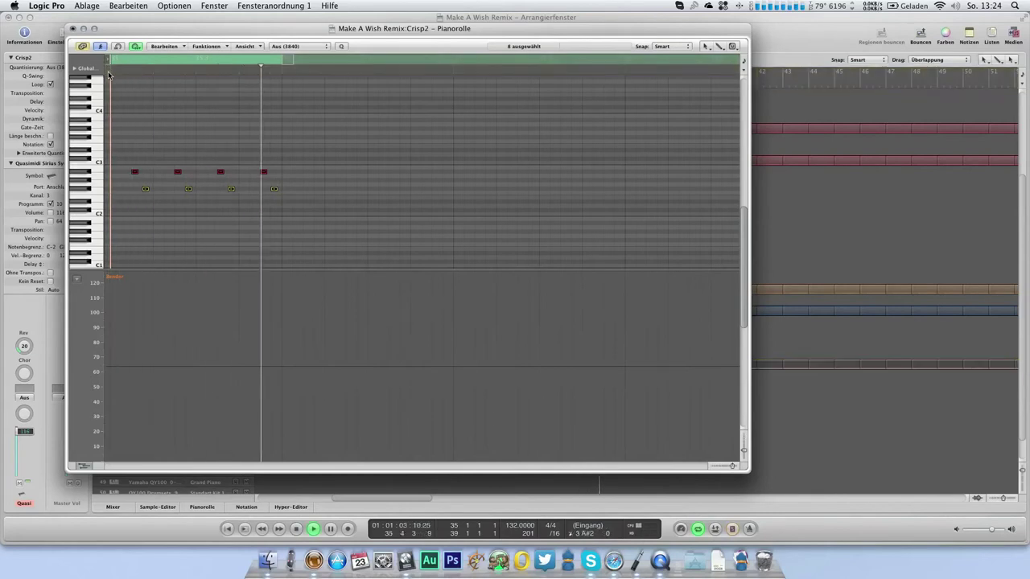
{"action": "key", "text": "super+w"}
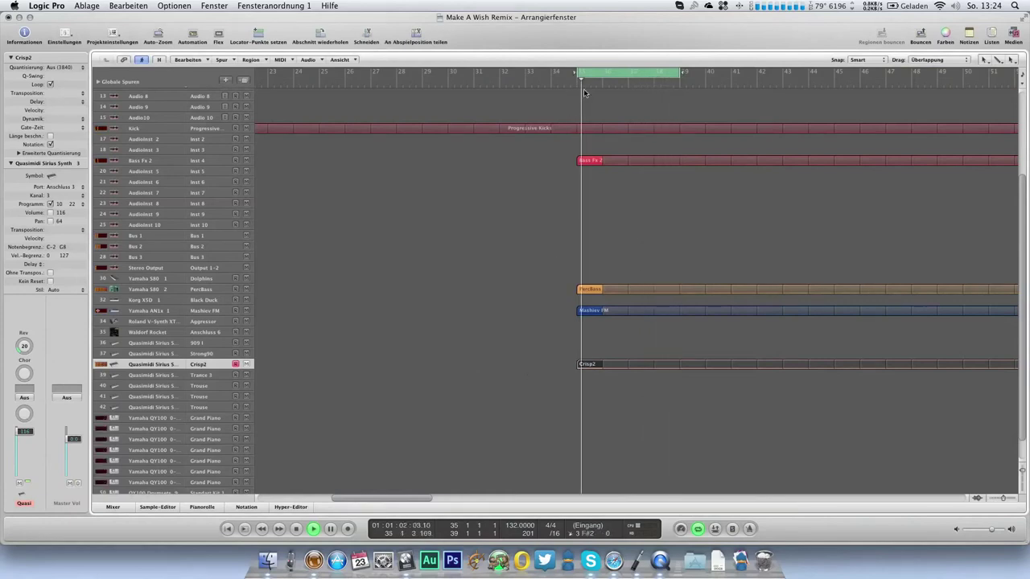
{"action": "key", "text": "space"}
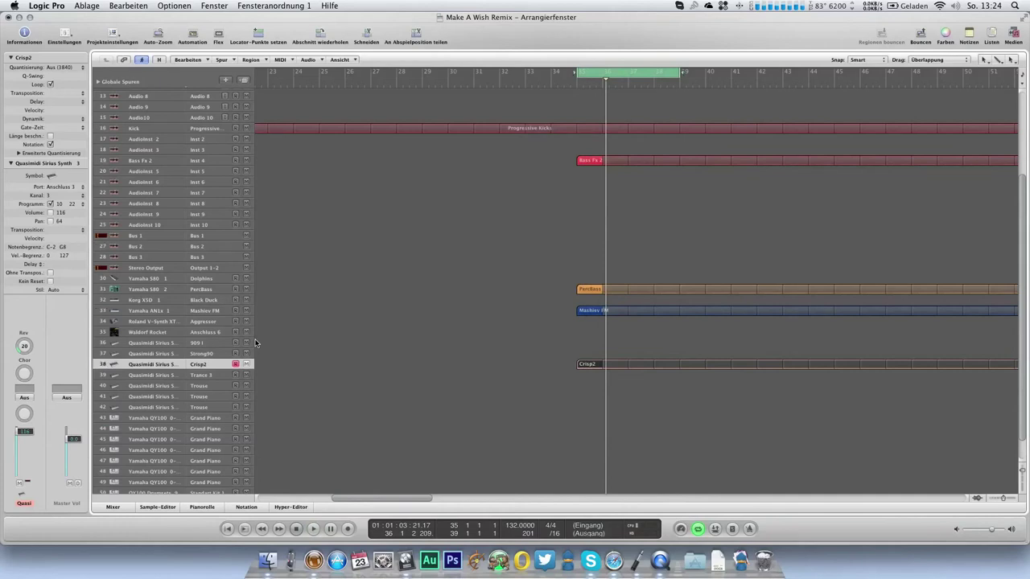
Load the stereo LinPlug CronoX 3 instrument on the AudioInst 5 track.
{"action": "left_click", "coordinate": [210, 172]}
{"action": "left_click", "coordinate": [34, 373]}
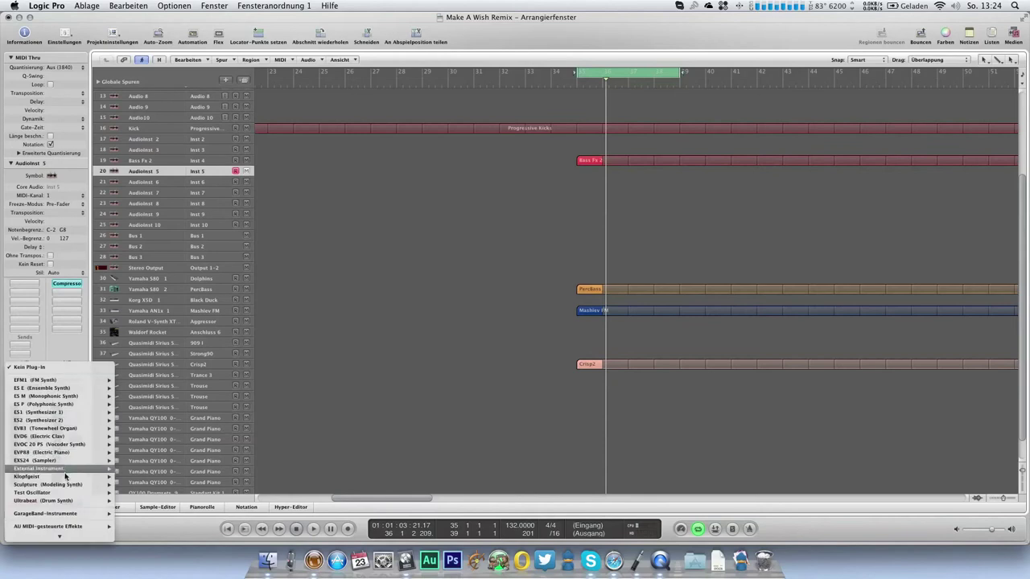
{"action": "mouse_move", "coordinate": [77, 538]}
{"action": "mouse_move", "coordinate": [147, 506]}
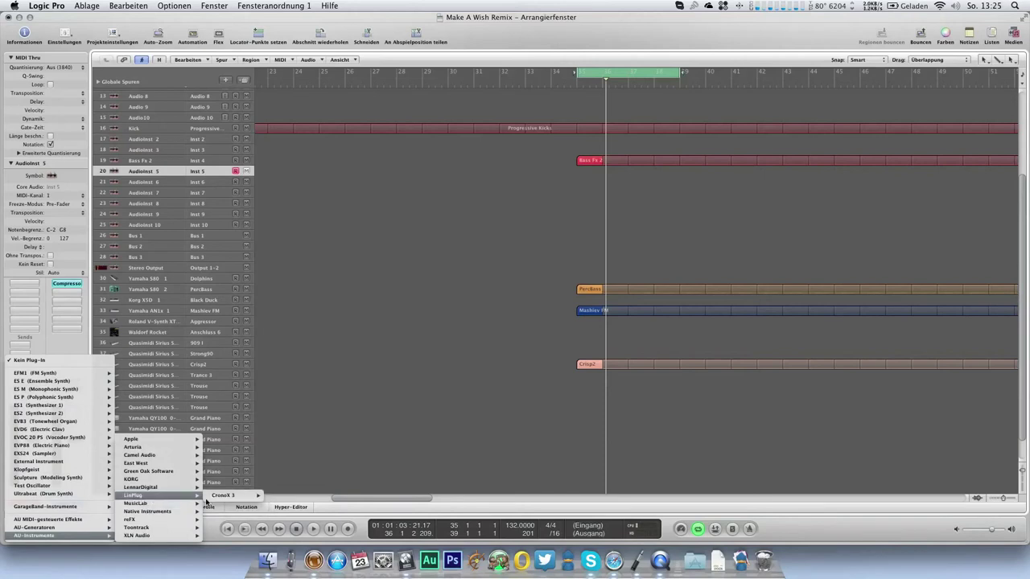
{"action": "mouse_move", "coordinate": [234, 497]}
{"action": "mouse_move", "coordinate": [191, 489]}
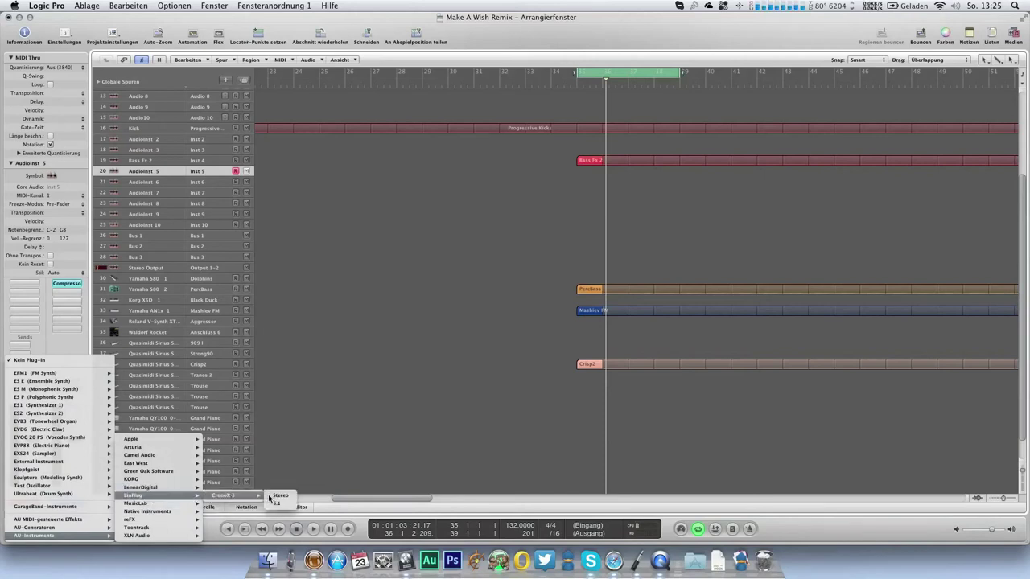
{"action": "left_click", "coordinate": [277, 496]}
{"action": "key", "text": "v"}
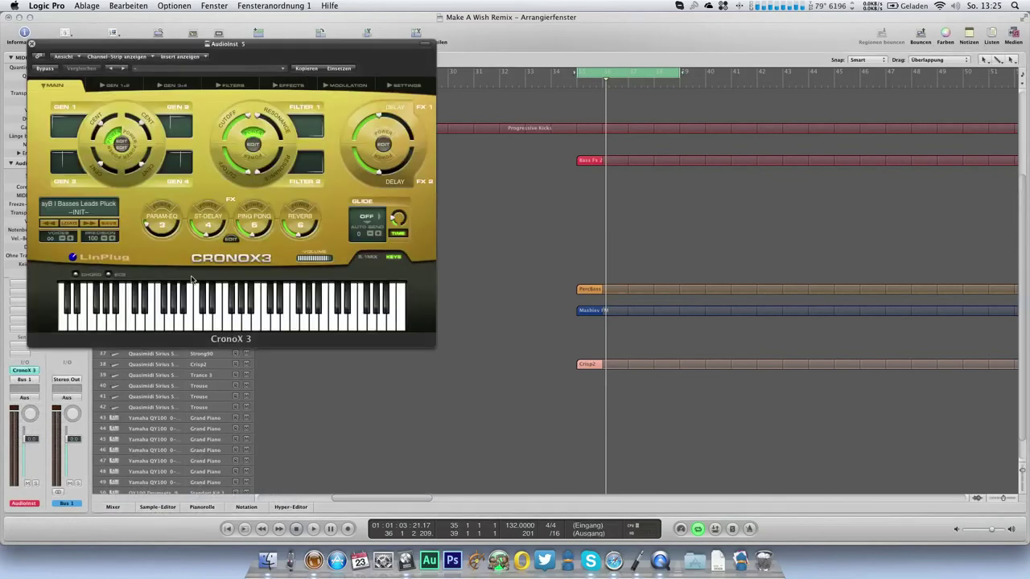
Load the CronoX 3 preset PLUCK 7th Plucker and move the synth window clear of the channel strips.
{"action": "left_click", "coordinate": [85, 214]}
{"action": "scroll", "coordinate": [119, 318], "scroll_direction": "down", "scroll_amount": 15}
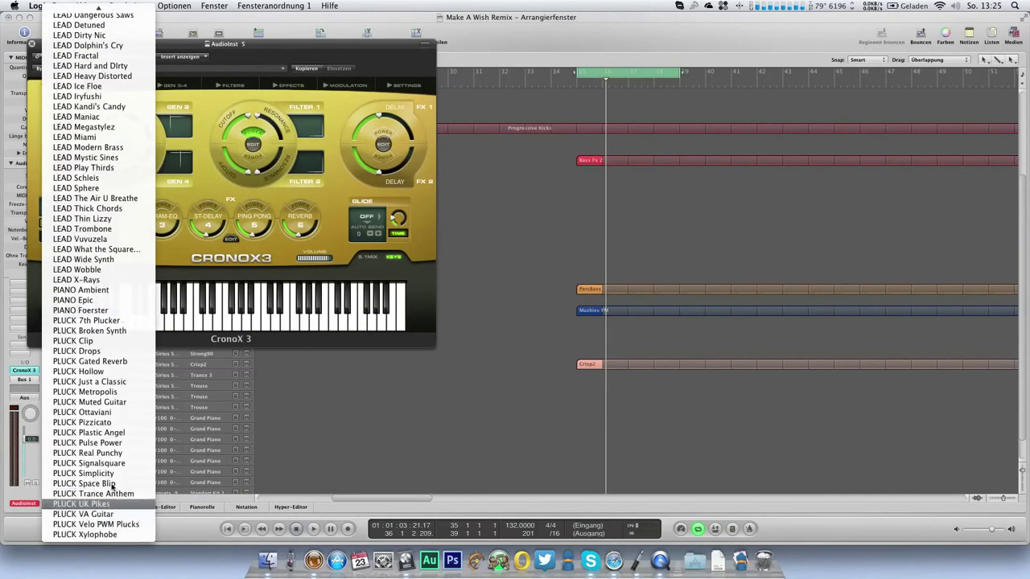
{"action": "left_click", "coordinate": [111, 323]}
{"action": "left_click_drag", "start_coordinate": [282, 51], "coordinate": [475, 125]}
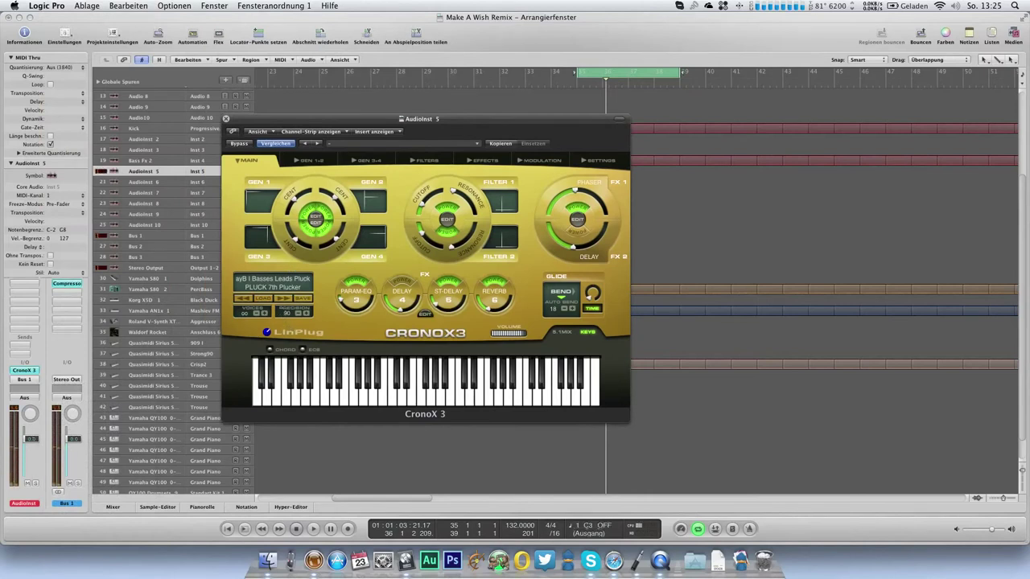
Audition the following PLUCK presets in CronoX 3, partly against the playing loop, and settle on PLUCK Signalsquare.
{"action": "left_click", "coordinate": [284, 302]}
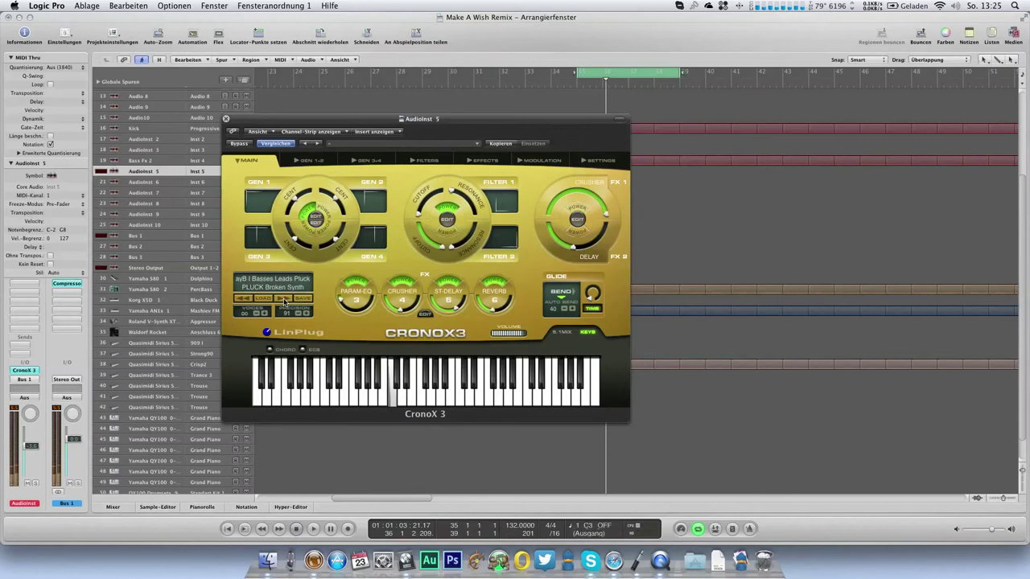
{"action": "left_click", "coordinate": [284, 302]}
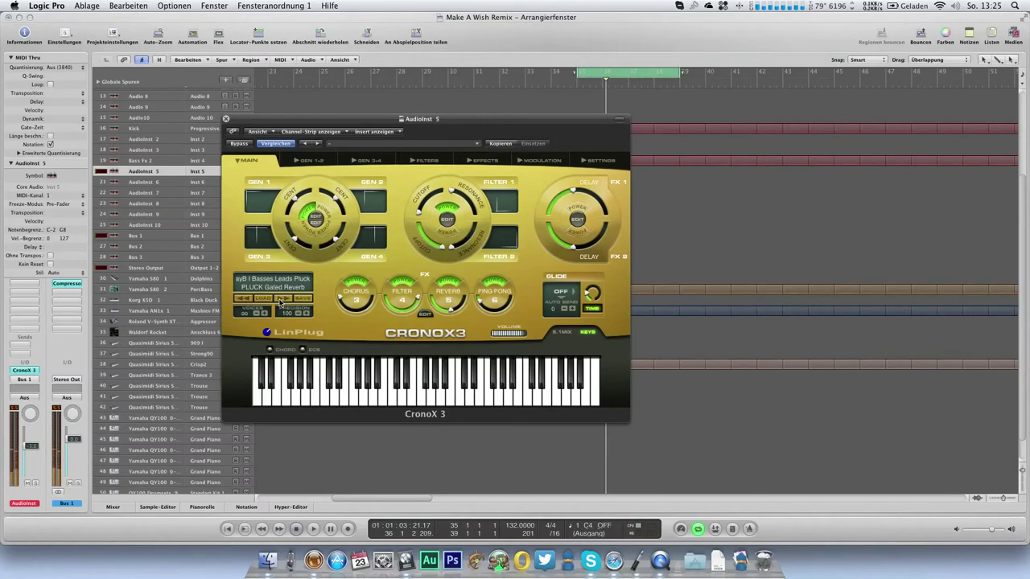
{"action": "key", "text": "space"}
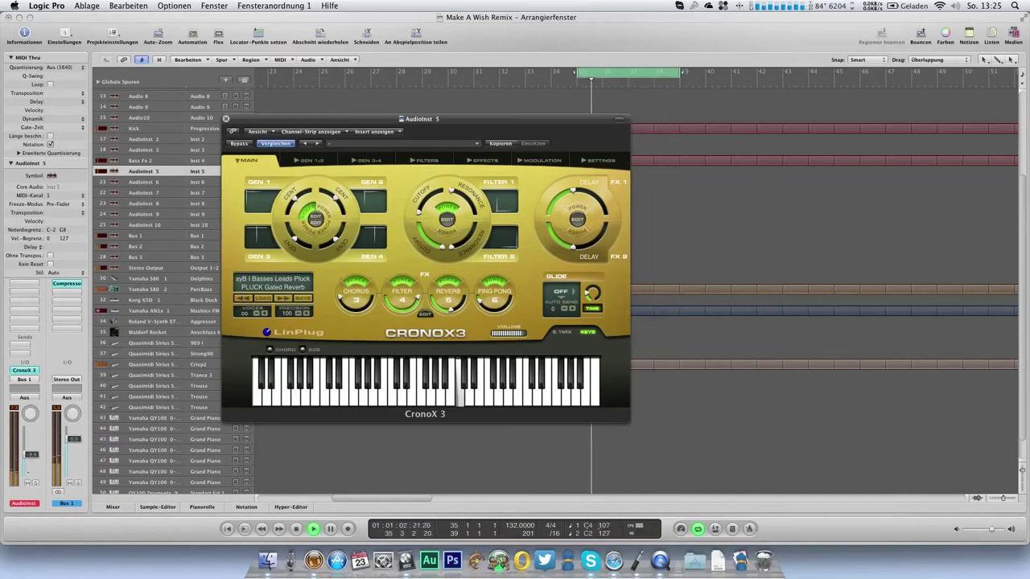
{"action": "left_click", "coordinate": [282, 299]}
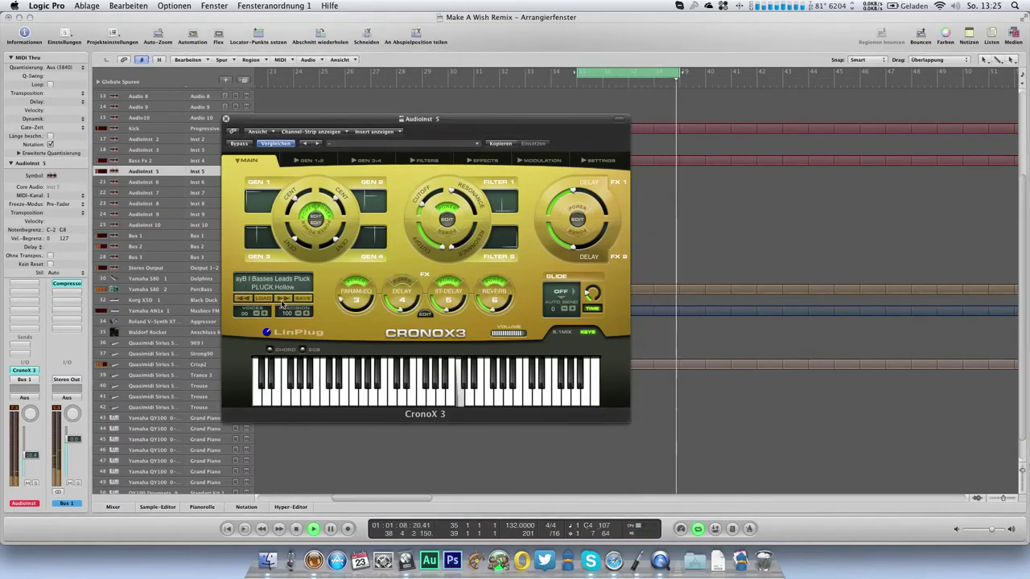
{"action": "left_click", "coordinate": [282, 299]}
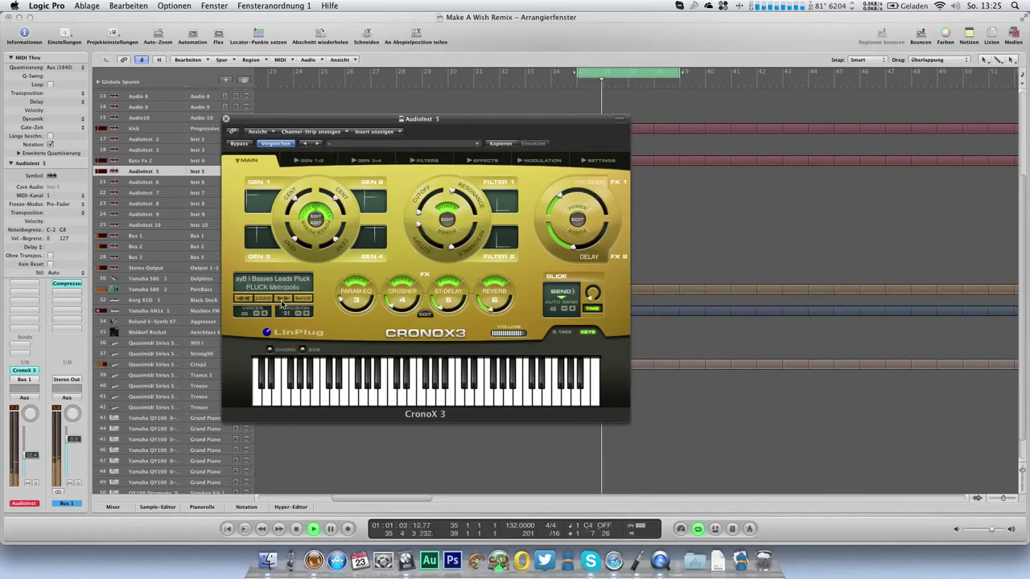
{"action": "left_click", "coordinate": [281, 300]}
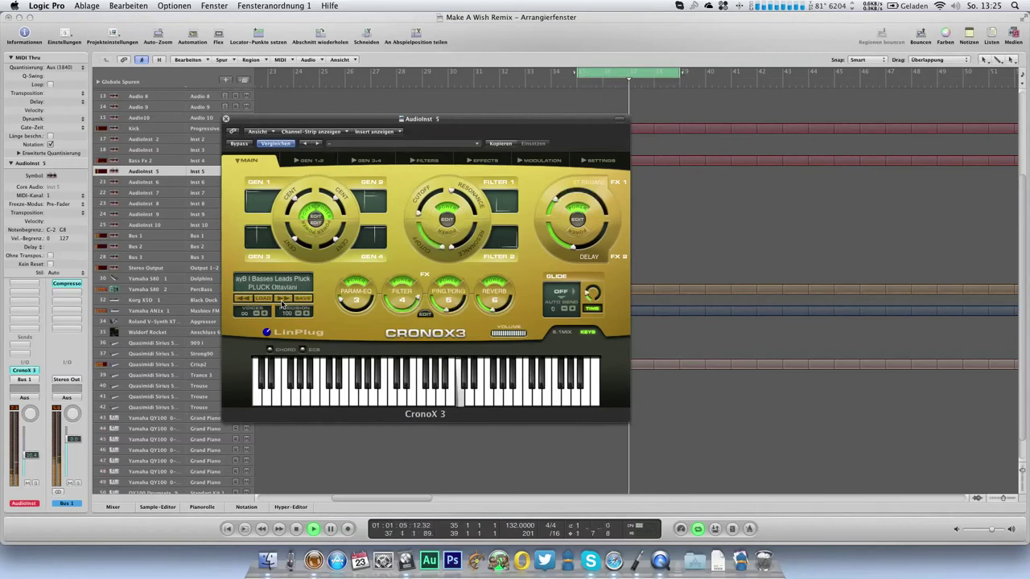
{"action": "left_click", "coordinate": [282, 299]}
{"action": "left_click", "coordinate": [282, 299]}
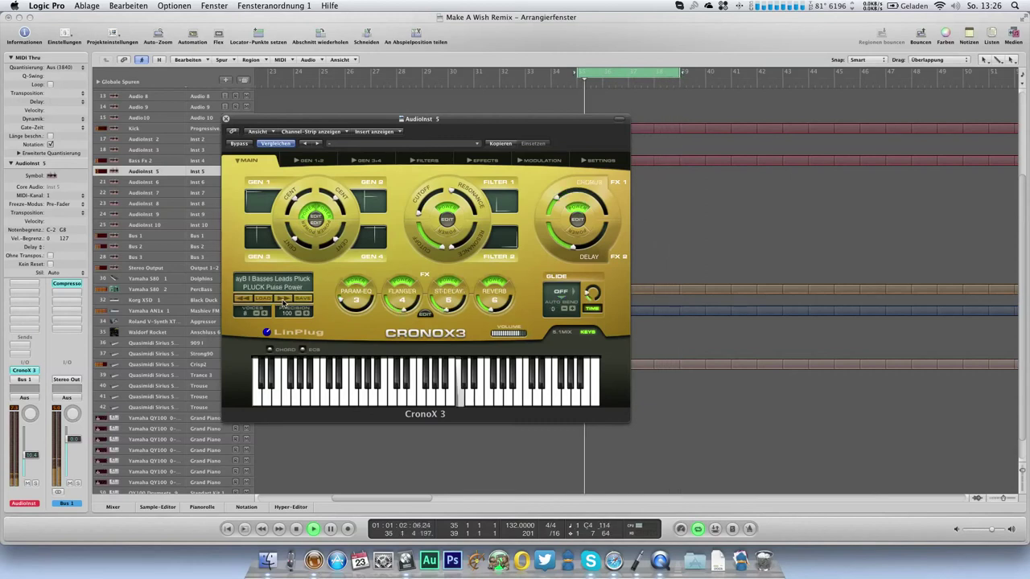
{"action": "left_click", "coordinate": [283, 300]}
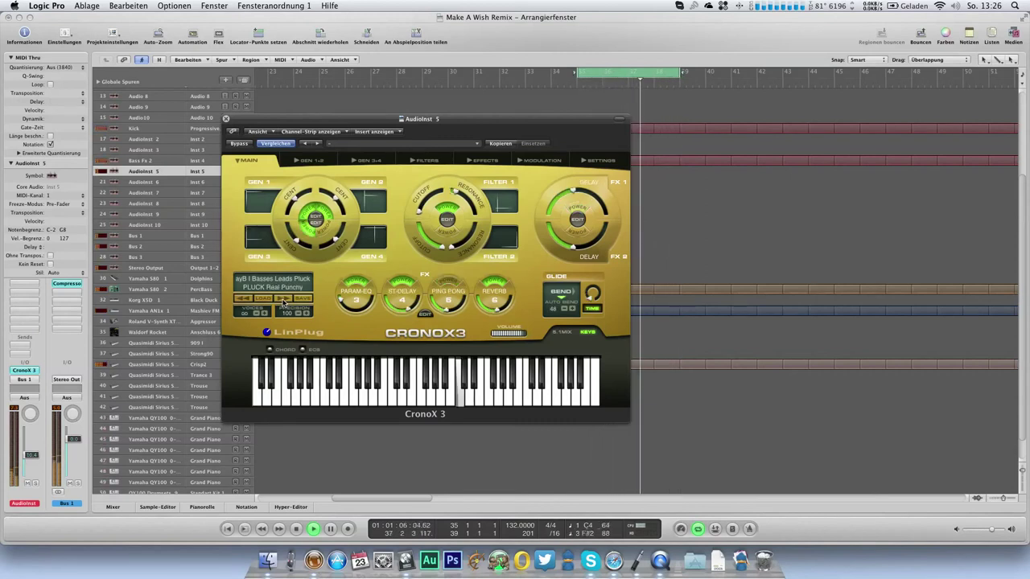
{"action": "left_click", "coordinate": [283, 299]}
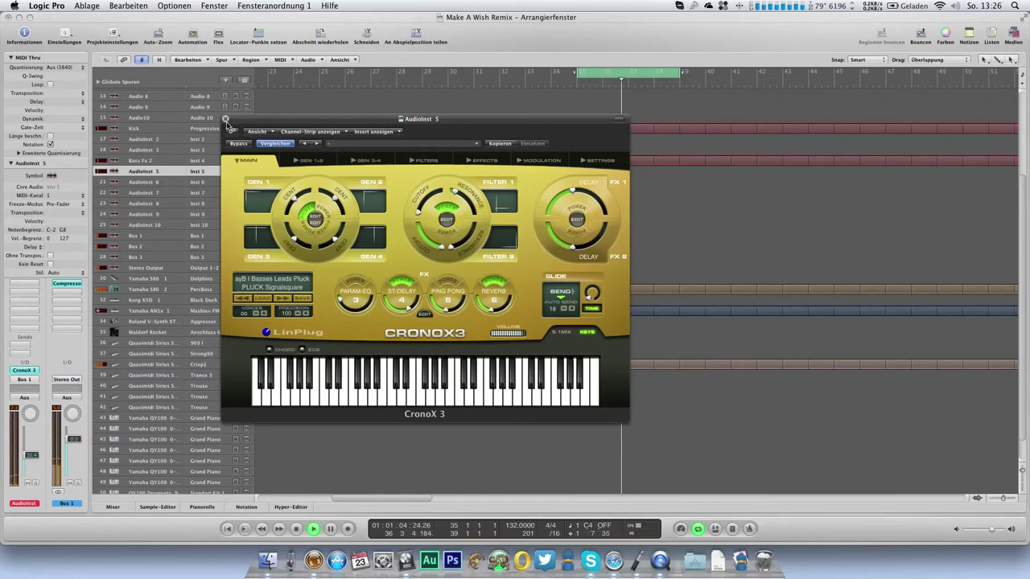
Close the synth window, stop playback and rename the AudioInst 5 track Blip.
{"action": "left_click", "coordinate": [225, 120]}
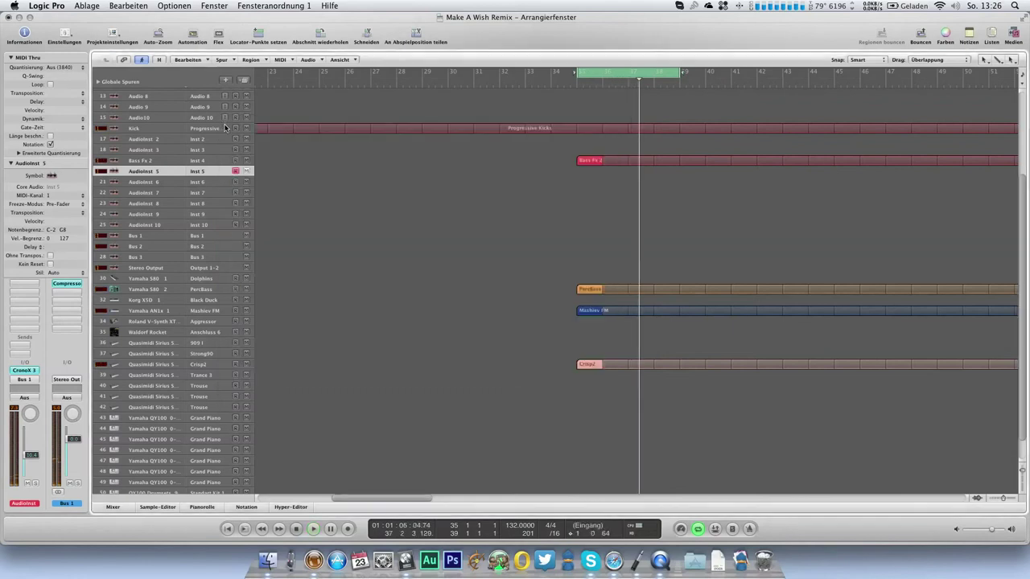
{"action": "key", "text": "space"}
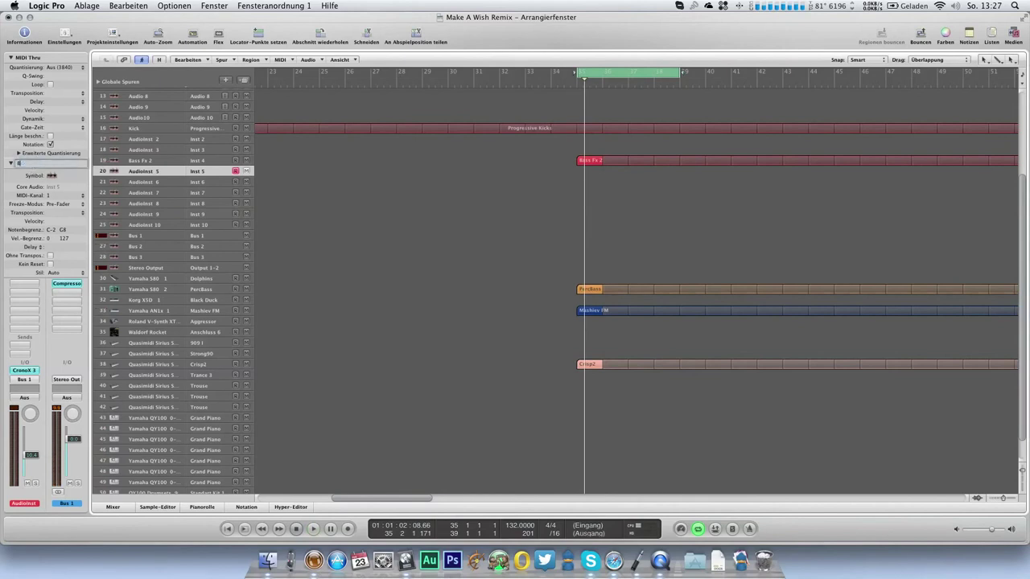
{"action": "key", "text": "Escape"}
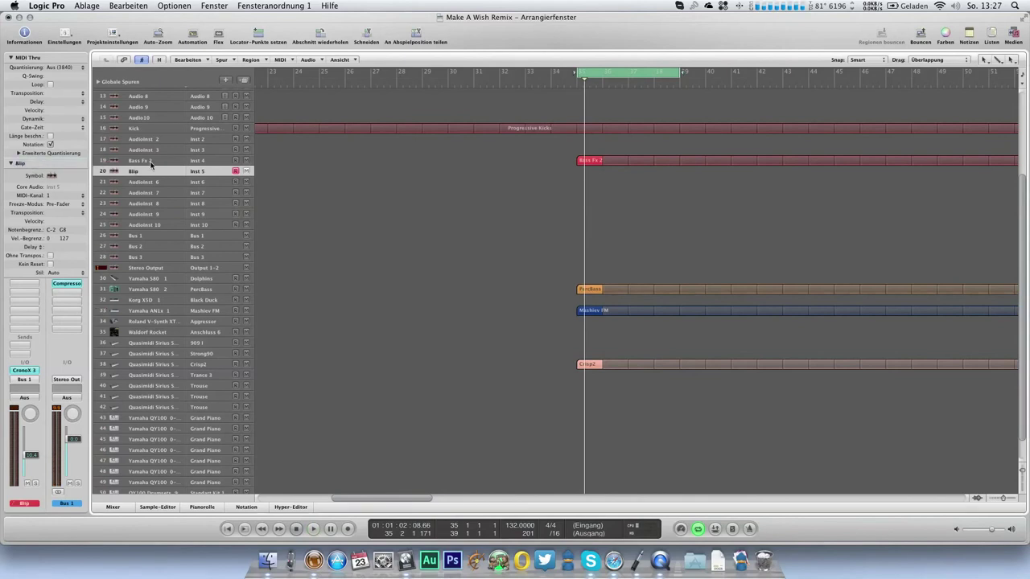
Fill a looped one-bar Blip region at bar 35 with short C4 notes and two A#3 notes, audition it and close the piano roll.
{"action": "key", "text": "super+6"}
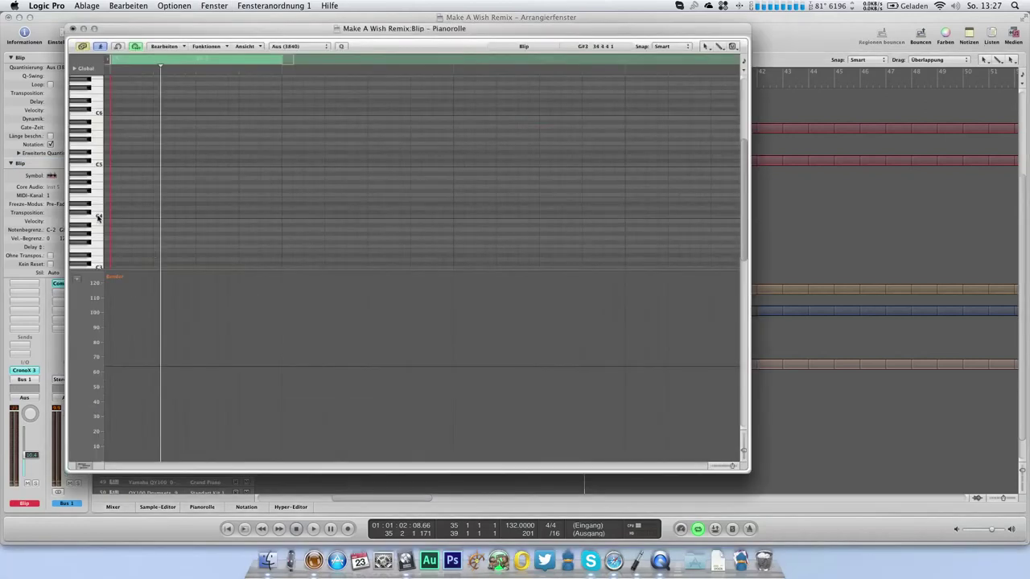
{"action": "left_click", "coordinate": [115, 217]}
{"action": "mouse_move", "coordinate": [114, 217]}
{"action": "left_mouse_down"}
{"action": "mouse_move", "coordinate": [130, 224]}
{"action": "mouse_move", "coordinate": [125, 218]}
{"action": "left_mouse_up"}
{"action": "left_click", "coordinate": [137, 217]}
{"action": "left_click_drag", "start_coordinate": [169, 220], "coordinate": [169, 229]}
{"action": "left_click_drag", "start_coordinate": [232, 224], "coordinate": [233, 228]}
{"action": "key", "text": "space"}
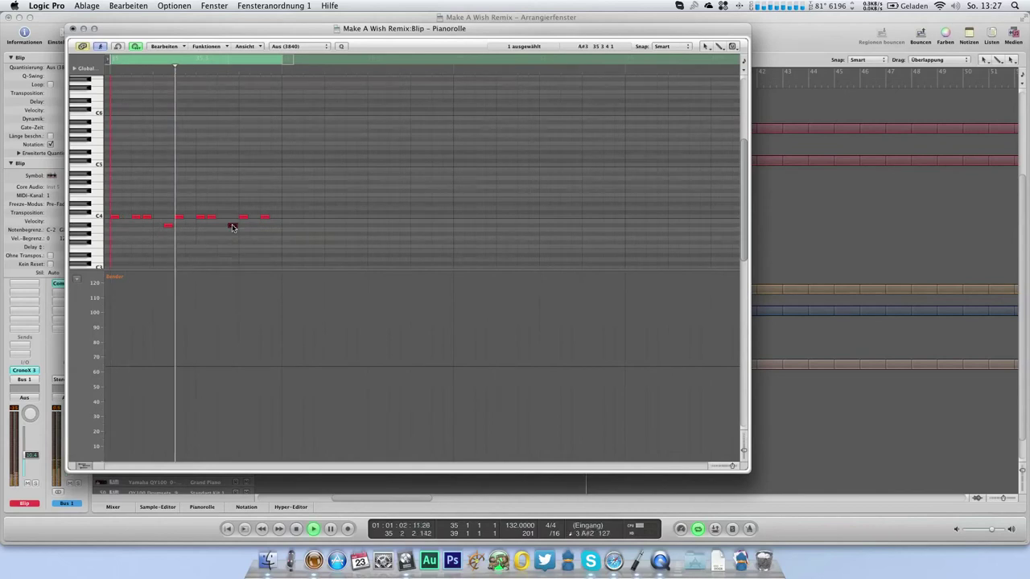
{"action": "left_click", "coordinate": [72, 29]}
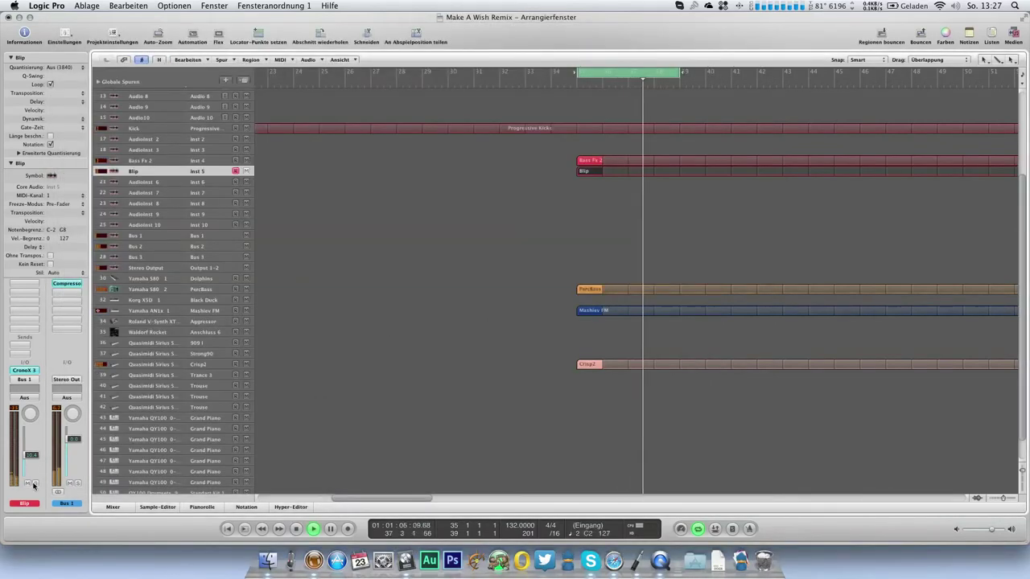
Open CronoX 3 on the Blip track and adjust the reverb level among its effects while the loop plays.
{"action": "left_click", "coordinate": [24, 370]}
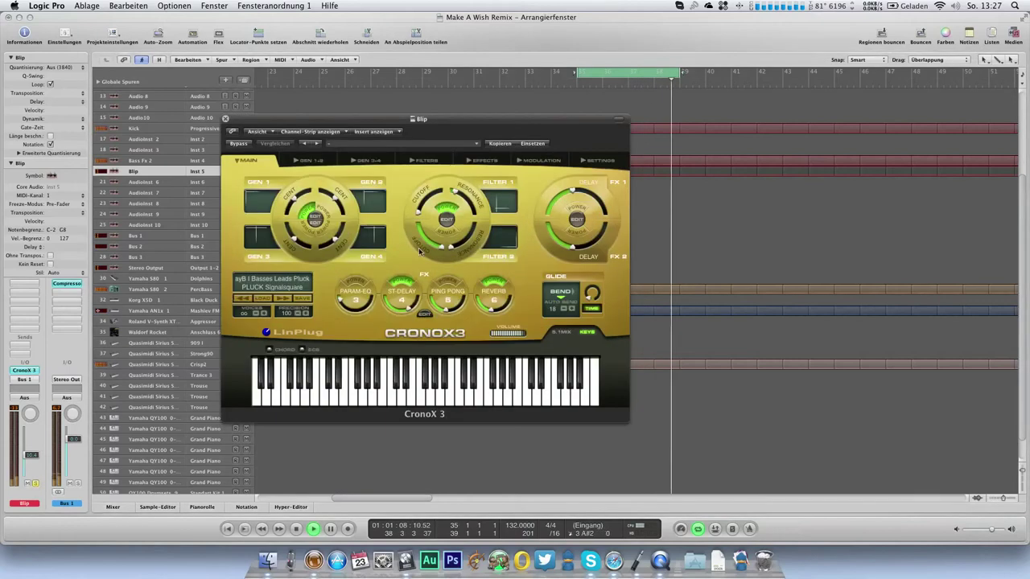
{"action": "left_click", "coordinate": [538, 160]}
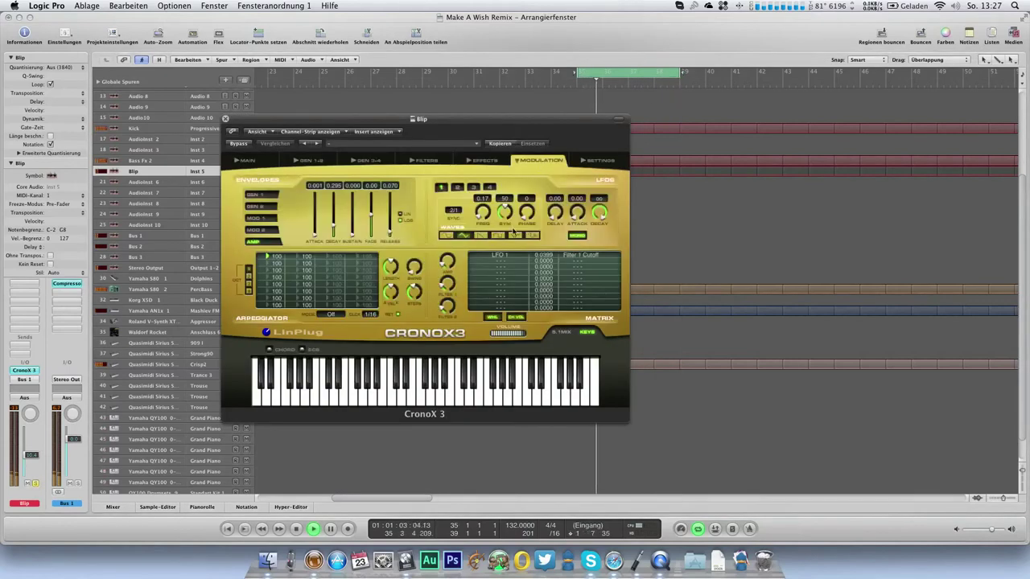
{"action": "left_click", "coordinate": [486, 160]}
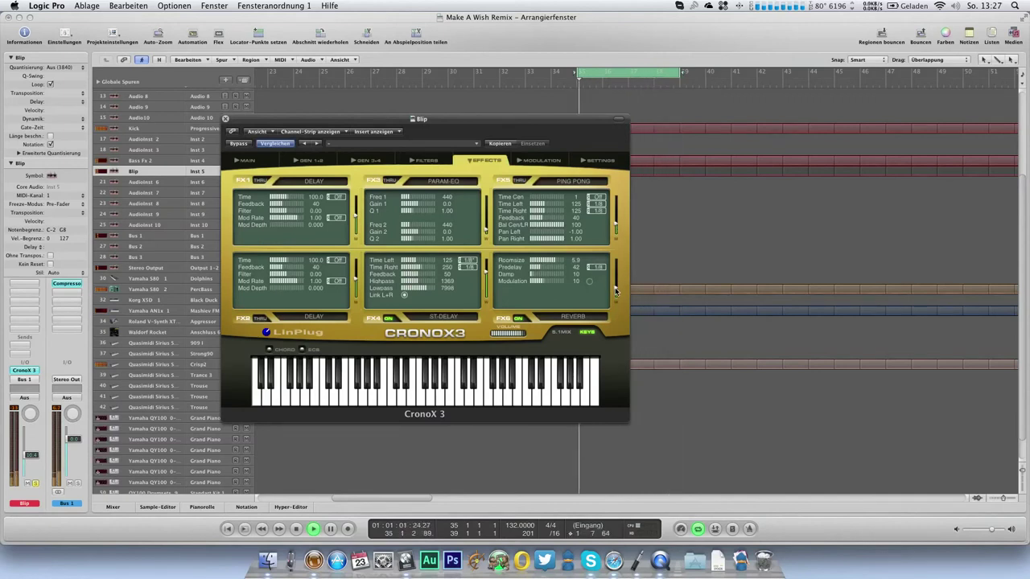
Check the CronoX 3 modulation envelopes, switch Filter 1 to the second filter type in its list and close the synth window.
{"action": "left_click", "coordinate": [404, 160]}
{"action": "left_click", "coordinate": [535, 160]}
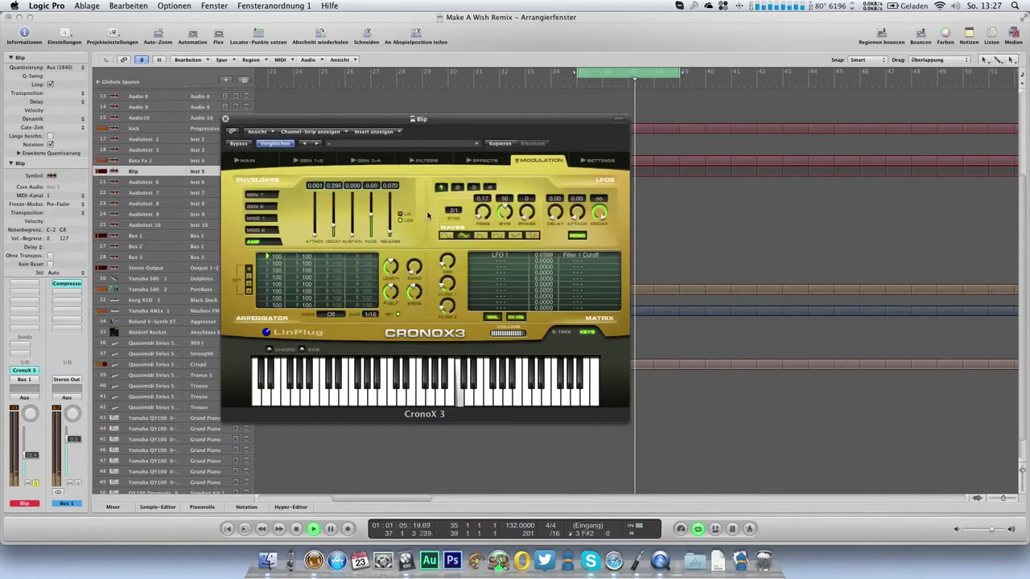
{"action": "left_click", "coordinate": [255, 196]}
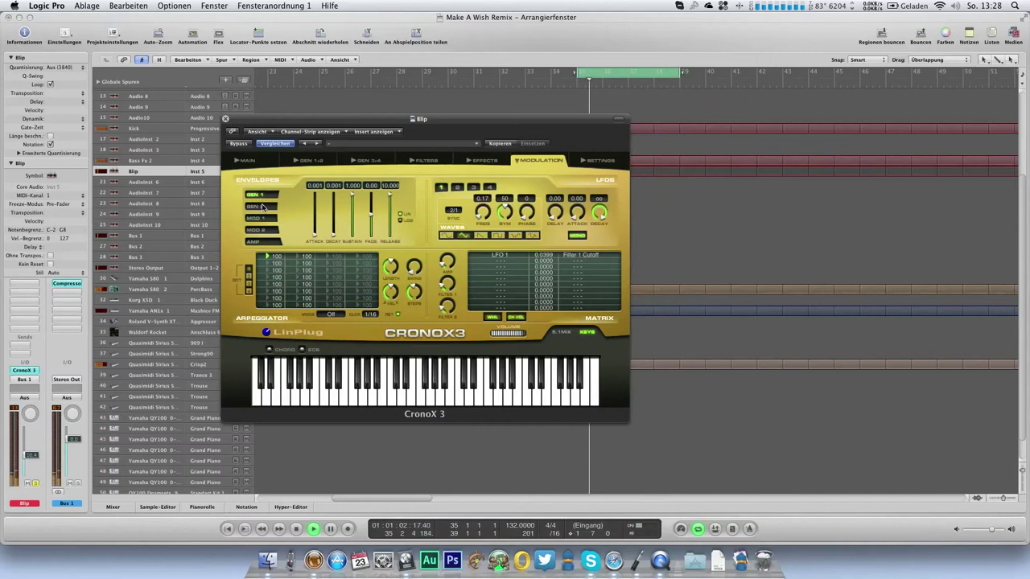
{"action": "left_click", "coordinate": [428, 161]}
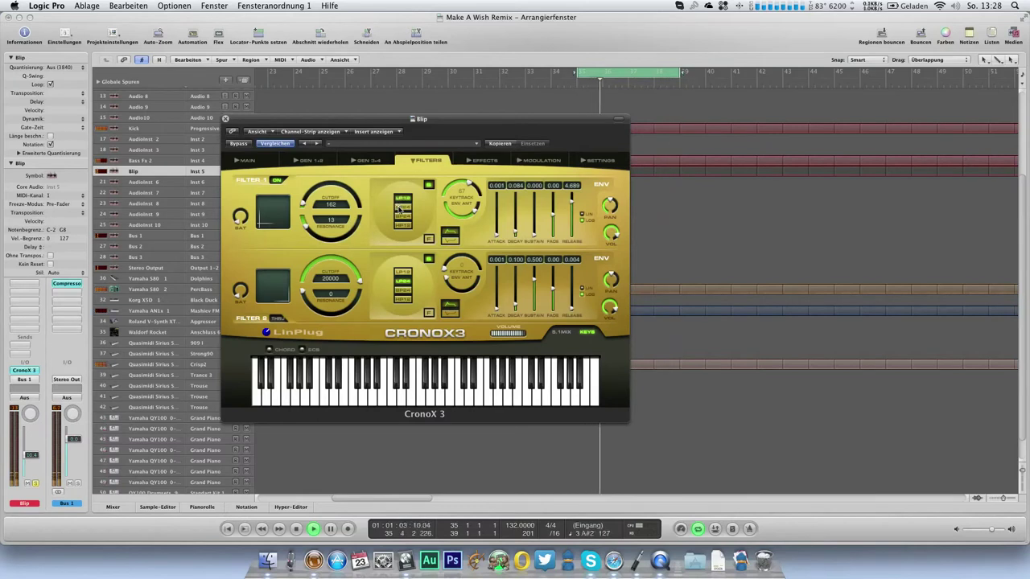
{"action": "left_click", "coordinate": [226, 119]}
{"action": "key", "text": "v"}
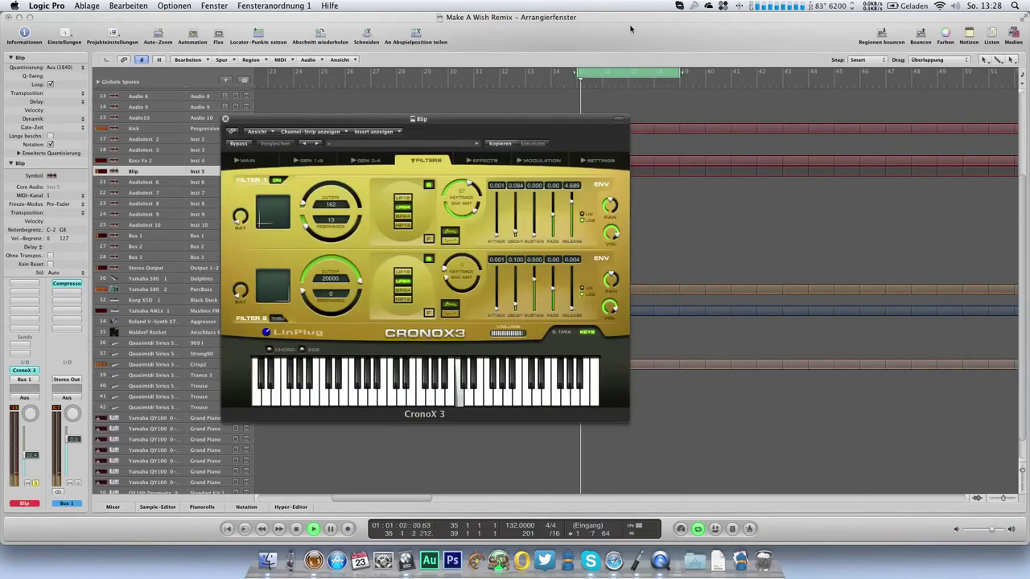
{"action": "left_click", "coordinate": [223, 119]}
Raise the C4 note on the fourth sixteenth of the Blip region to C5, audition it and close the piano roll.
{"action": "left_click", "coordinate": [581, 171]}
{"action": "key", "text": "super+6"}
{"action": "scroll", "coordinate": [195, 225], "scroll_direction": "down", "scroll_amount": 2}
{"action": "left_click", "coordinate": [163, 232]}
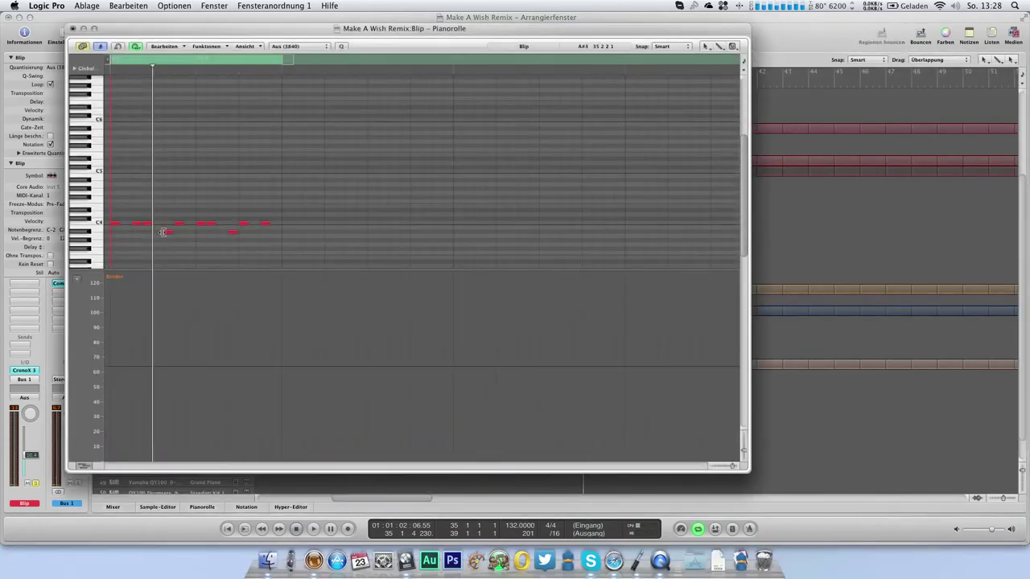
{"action": "left_click_drag", "start_coordinate": [146, 227], "coordinate": [147, 172]}
{"action": "key", "text": "space"}
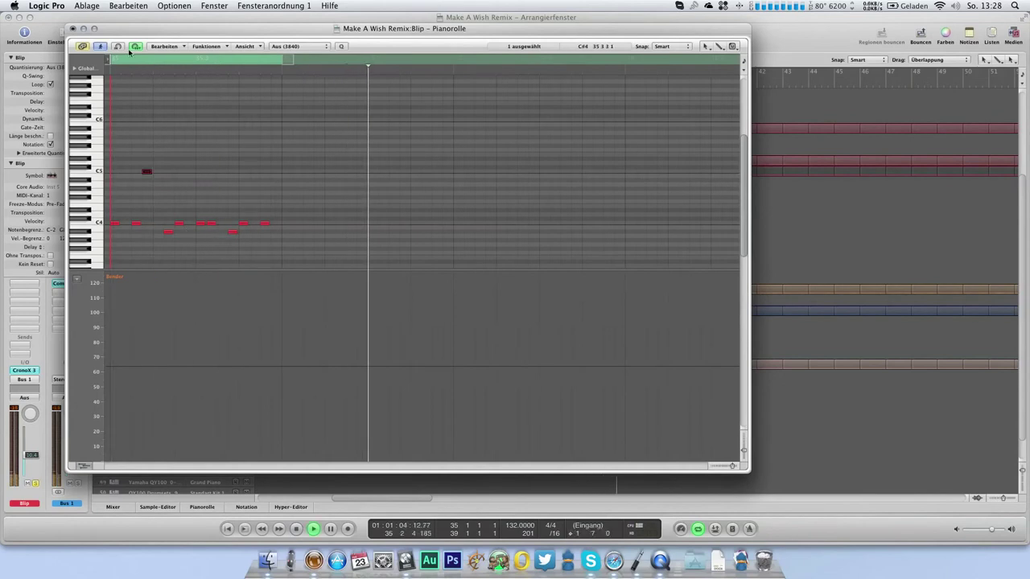
{"action": "left_click", "coordinate": [73, 29]}
{"action": "left_click", "coordinate": [69, 34]}
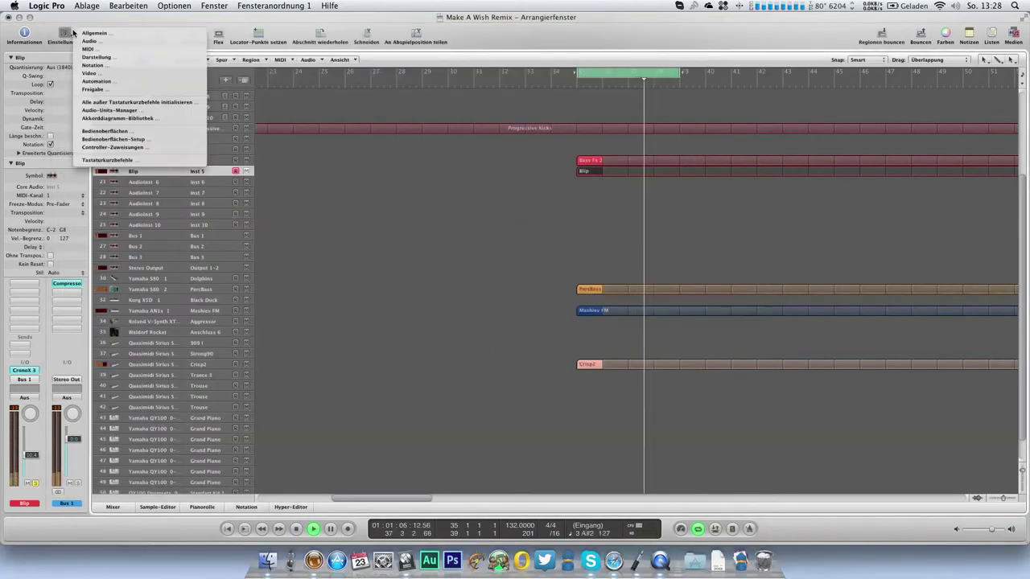
{"action": "left_click", "coordinate": [424, 249]}
Lower the Blip channel's volume against the playing loop and collapse the track parameters to uncover the channel inserts.
{"action": "key", "text": "space"}
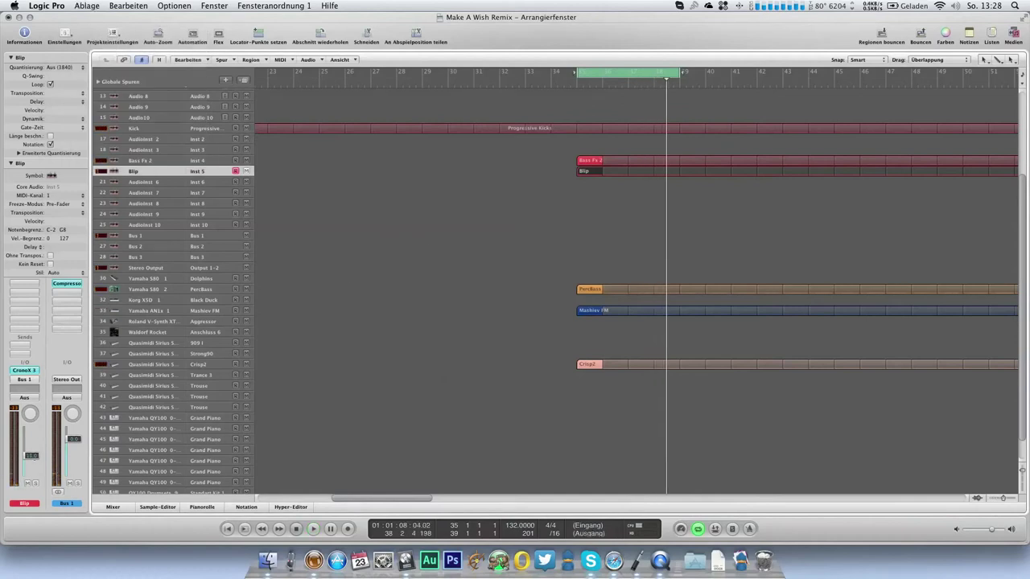
{"action": "key", "text": "space"}
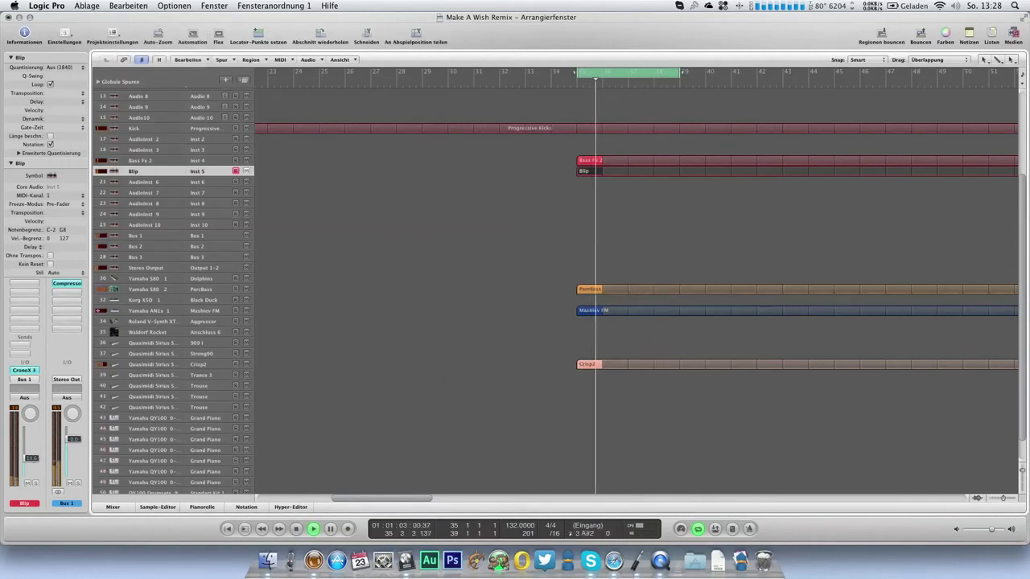
{"action": "left_click", "coordinate": [10, 165]}
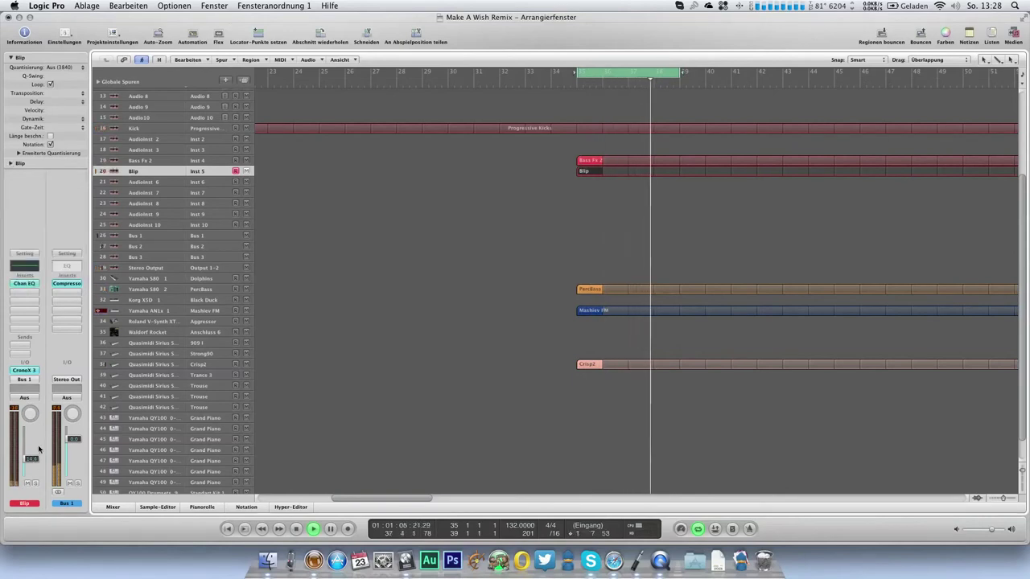
In Blip's Channel EQ, set the high shelf to 4950 Hz at +11 dB, turn on the analyzer and cut 500 Hz by 7.5 dB.
{"action": "left_click", "coordinate": [24, 283]}
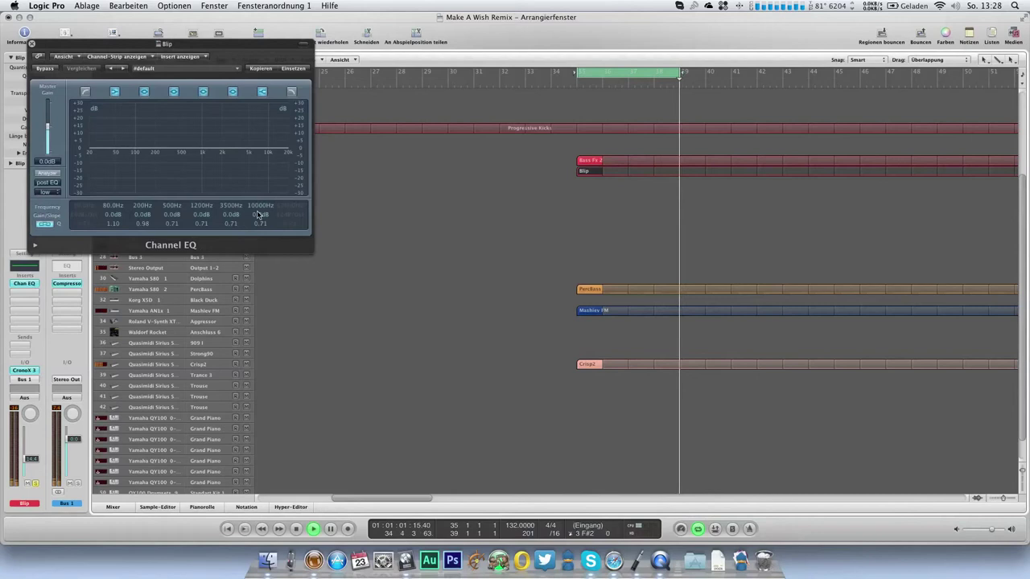
{"action": "left_click_drag", "start_coordinate": [260, 210], "coordinate": [256, 231]}
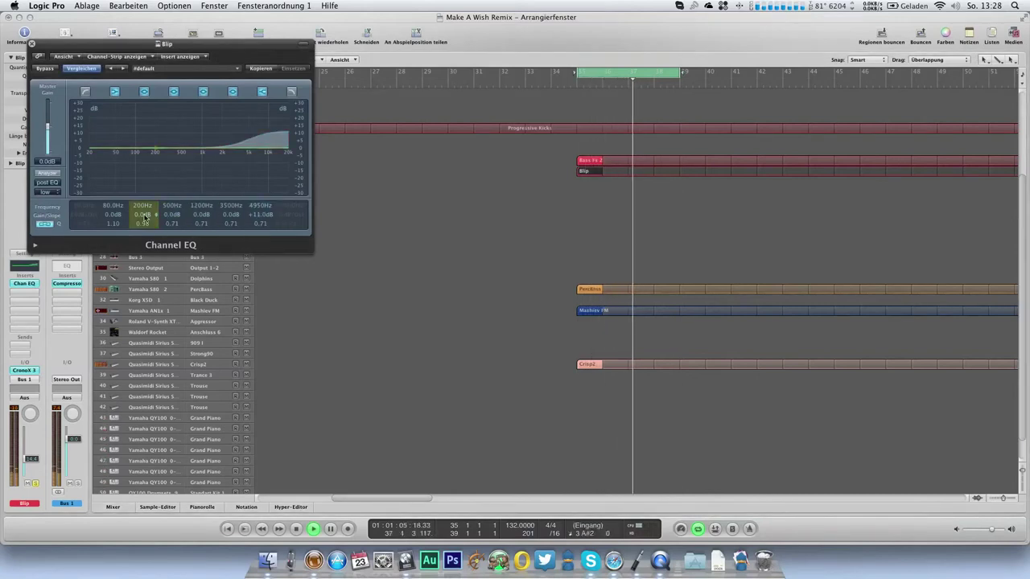
{"action": "left_click", "coordinate": [46, 173]}
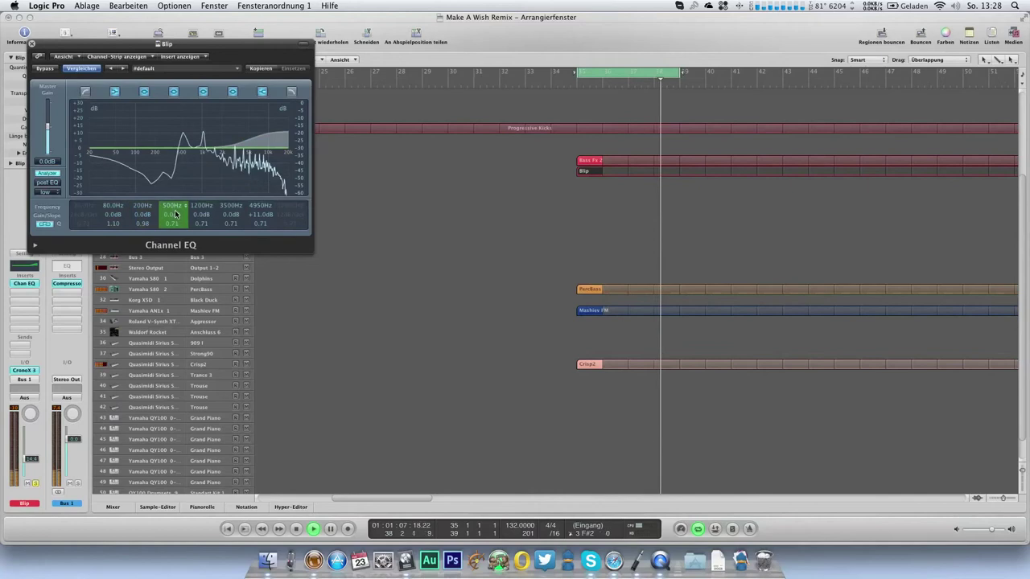
{"action": "left_click_drag", "start_coordinate": [173, 209], "coordinate": [170, 242]}
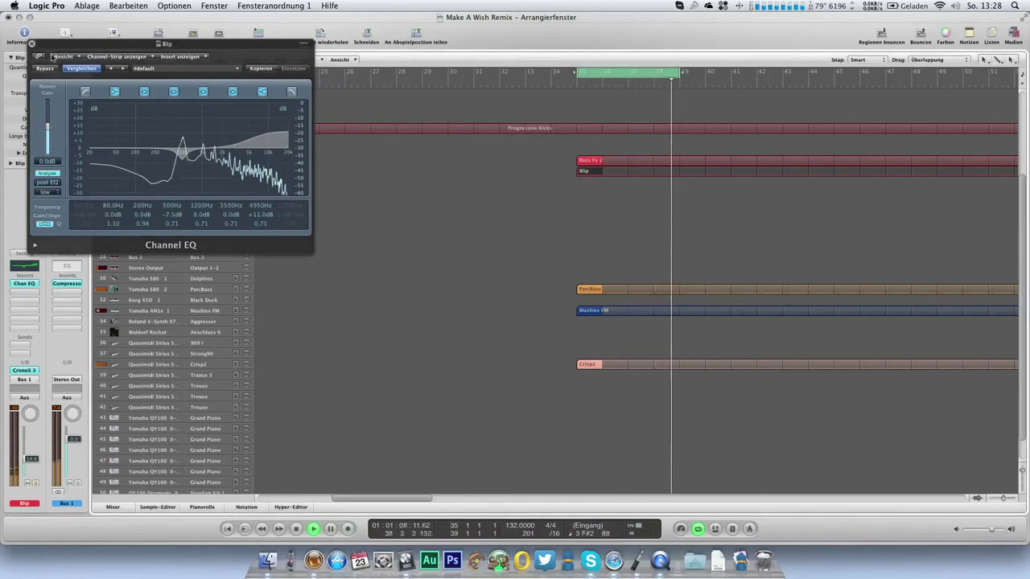
{"action": "left_click", "coordinate": [29, 41]}
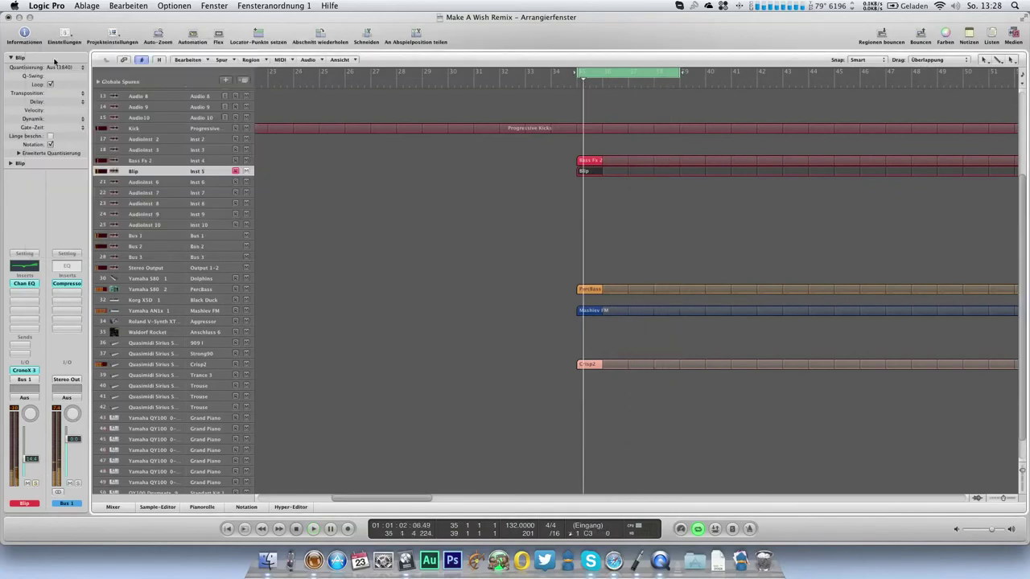
Play from just before bar 35, lower the Blip volume slightly further and turn off cycle playback.
{"action": "left_click", "coordinate": [571, 86]}
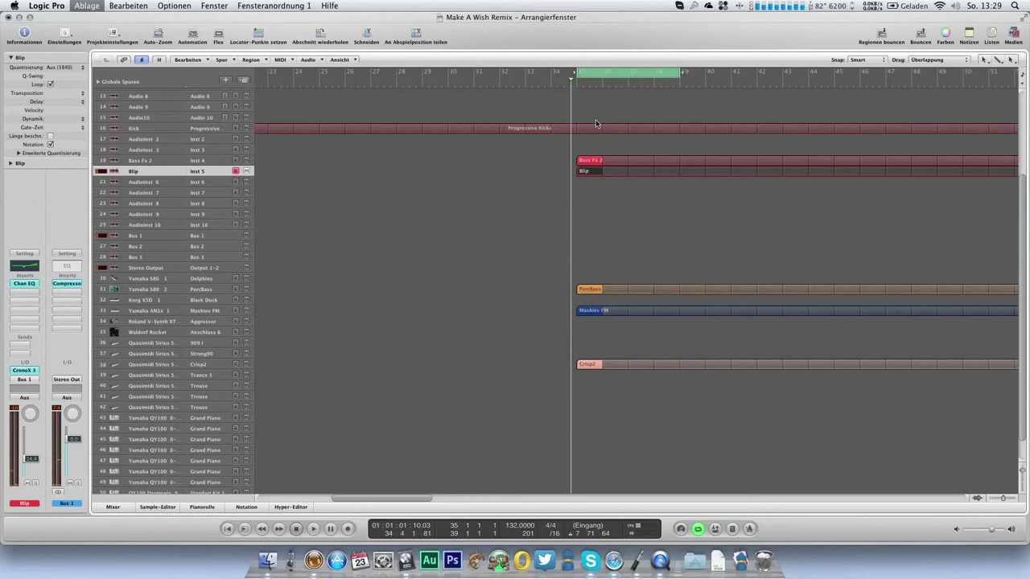
{"action": "key", "text": "space"}
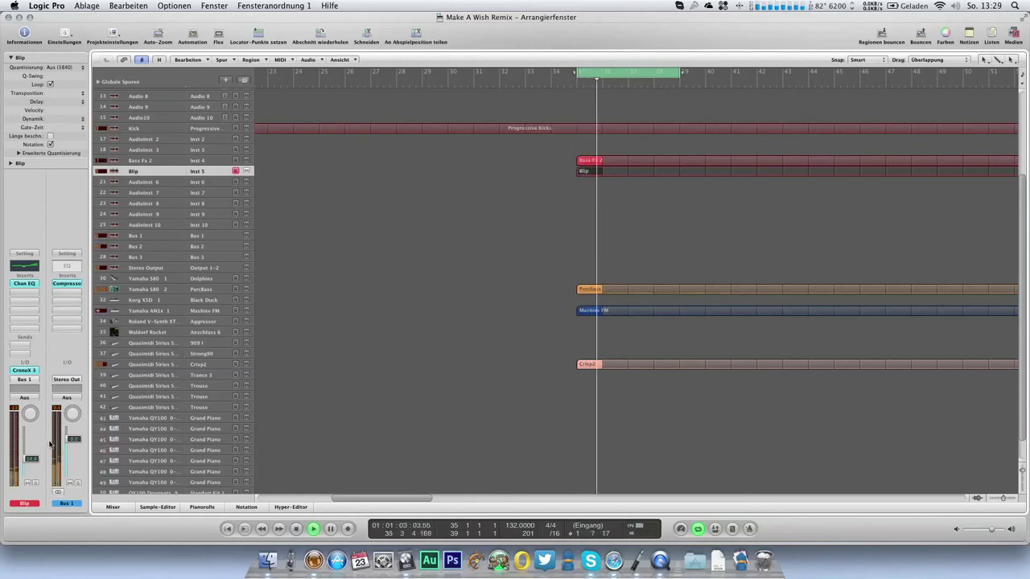
{"action": "left_click", "coordinate": [644, 73]}
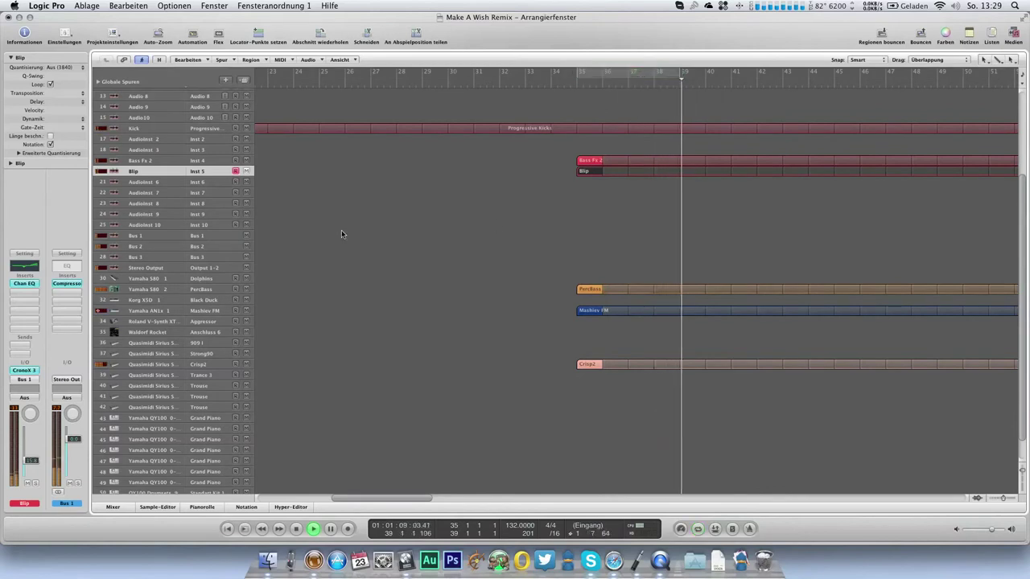
Load a stereo EXS24 on AudioInst 2 with the Trance Kit Neu instrument, try out its sounds and close the sampler window.
{"action": "left_click", "coordinate": [200, 139]}
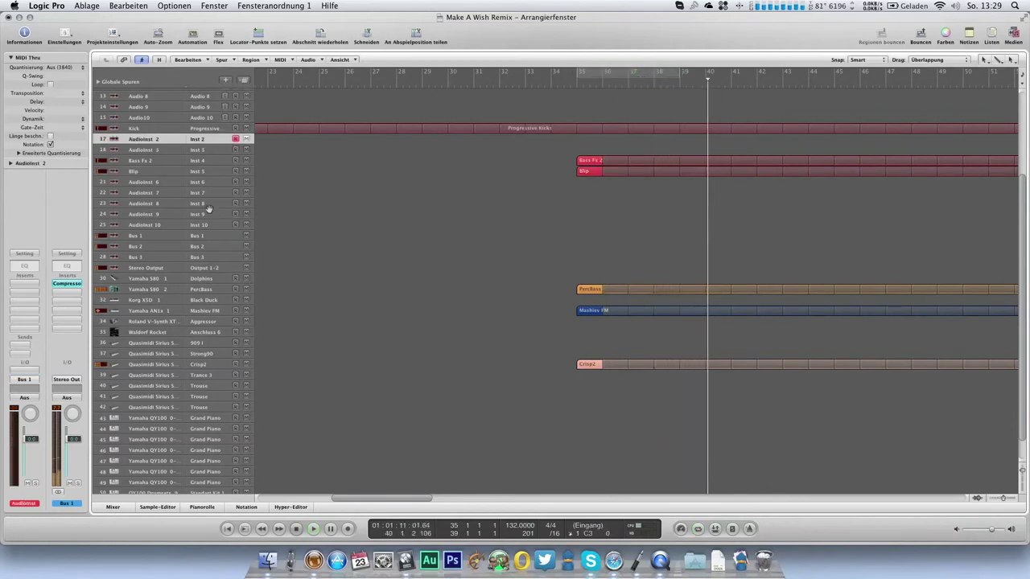
{"action": "left_click", "coordinate": [24, 371]}
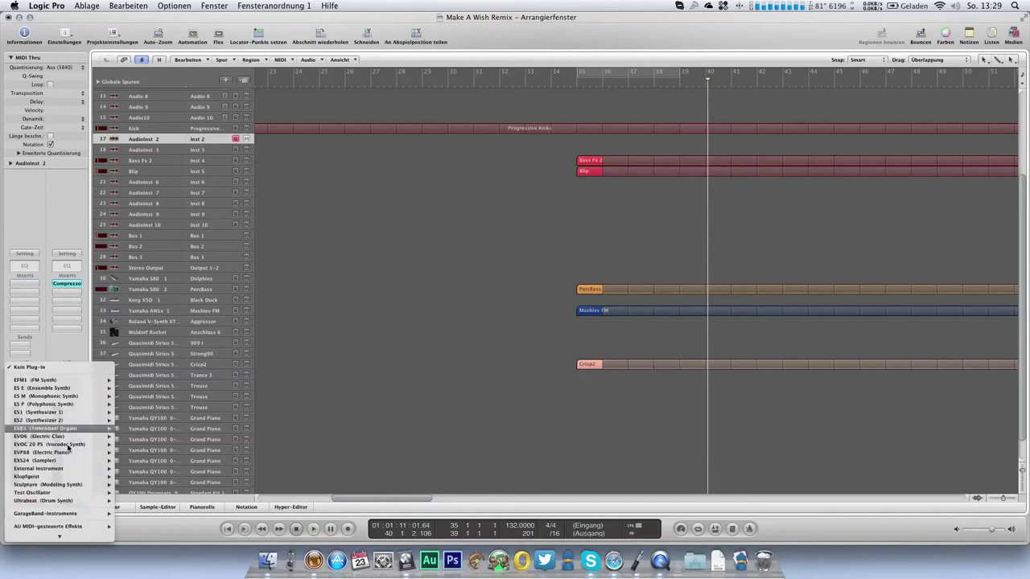
{"action": "mouse_move", "coordinate": [80, 460]}
{"action": "left_click", "coordinate": [143, 470]}
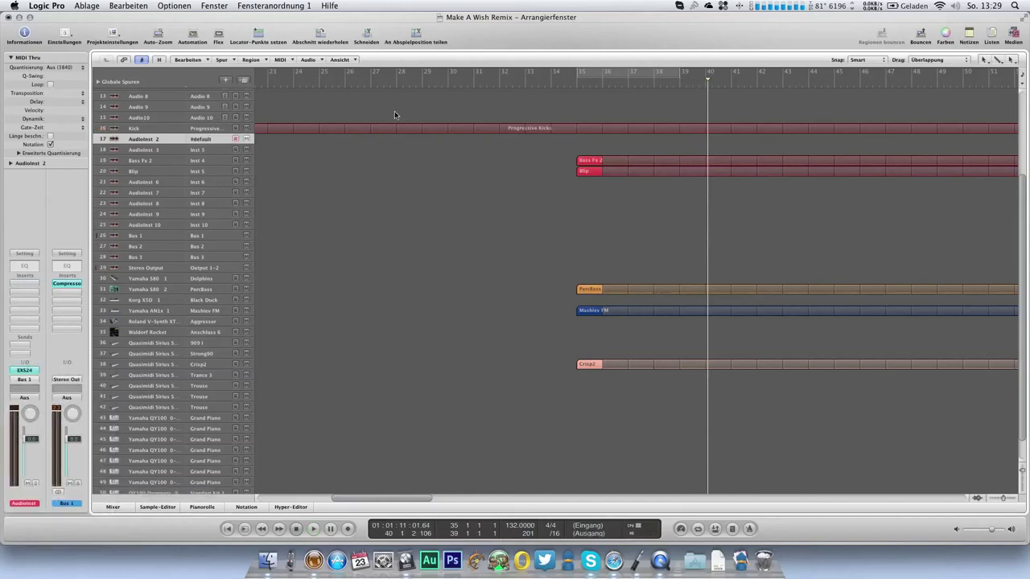
{"action": "left_click", "coordinate": [278, 85]}
{"action": "mouse_move", "coordinate": [299, 199]}
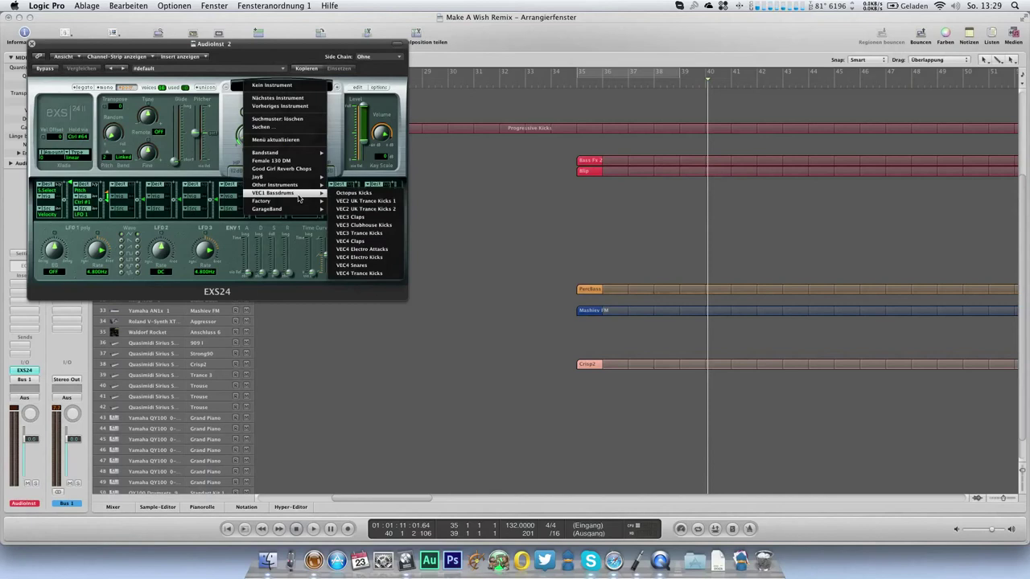
{"action": "mouse_move", "coordinate": [296, 177]}
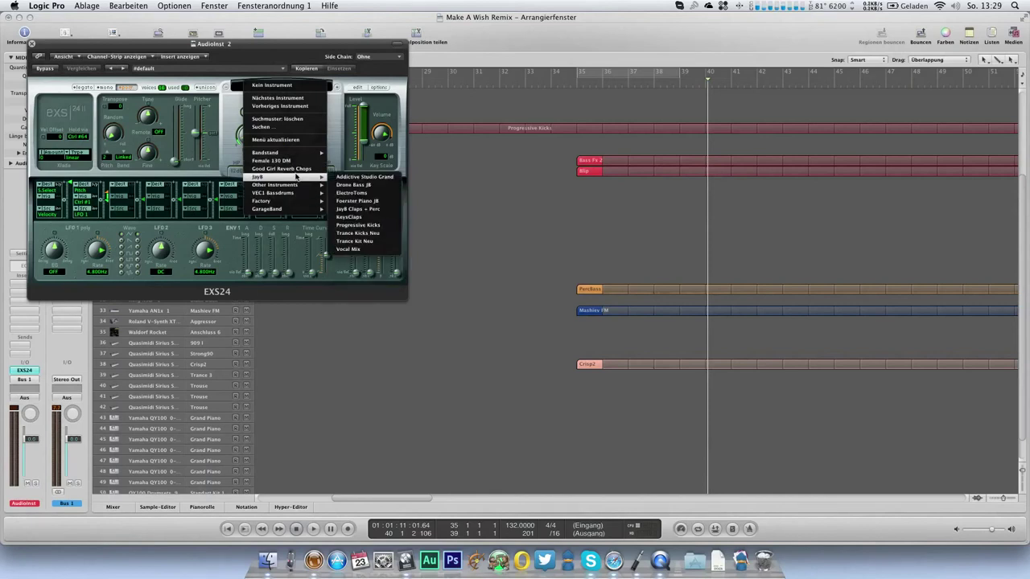
{"action": "left_click", "coordinate": [349, 241]}
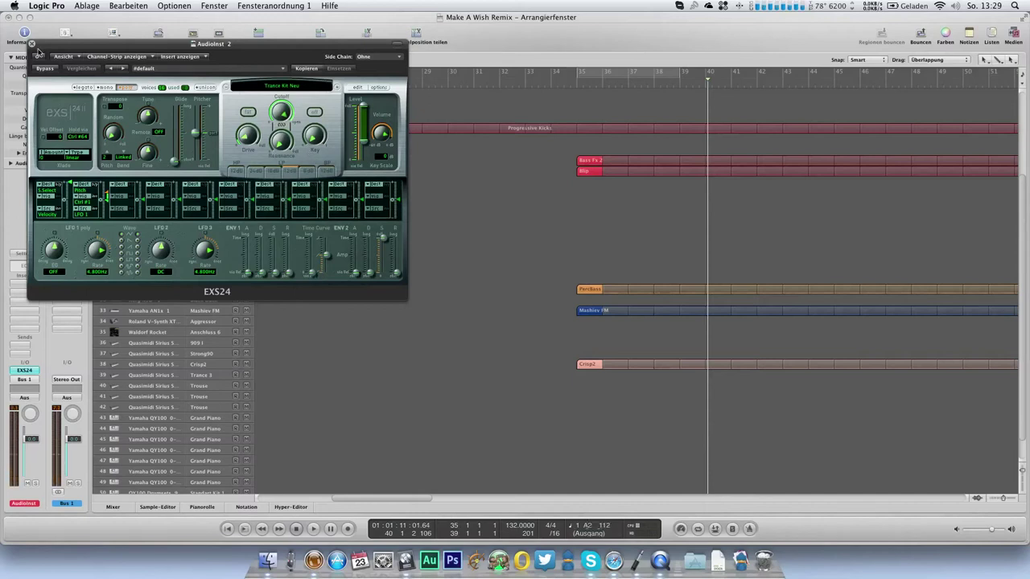
{"action": "left_click", "coordinate": [32, 44]}
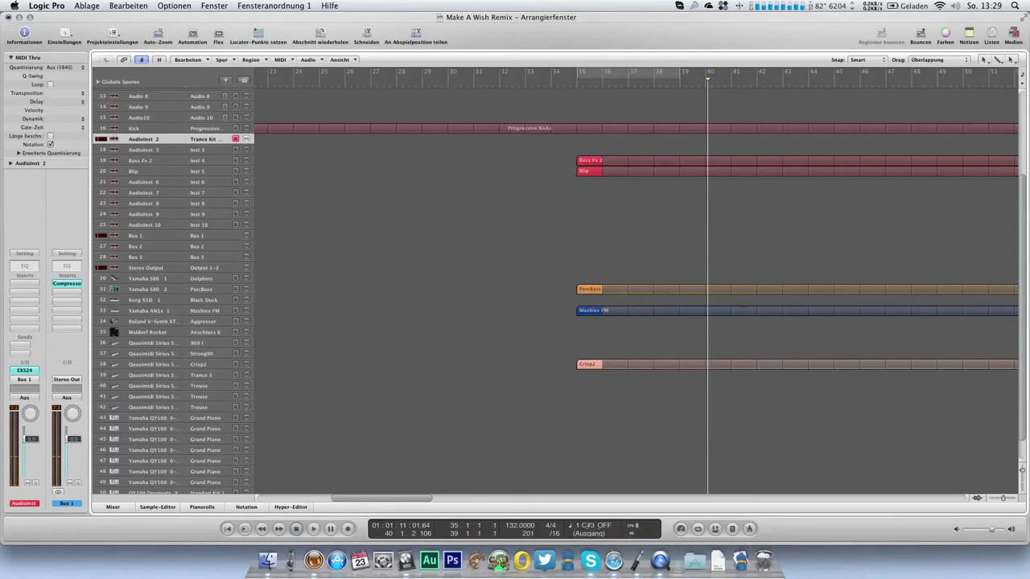
Create a looped one-bar Trance Kit Neu region at bar 35 with short notes on beats two and four, and lower its volume during playback.
{"action": "left_click", "coordinate": [588, 140]}
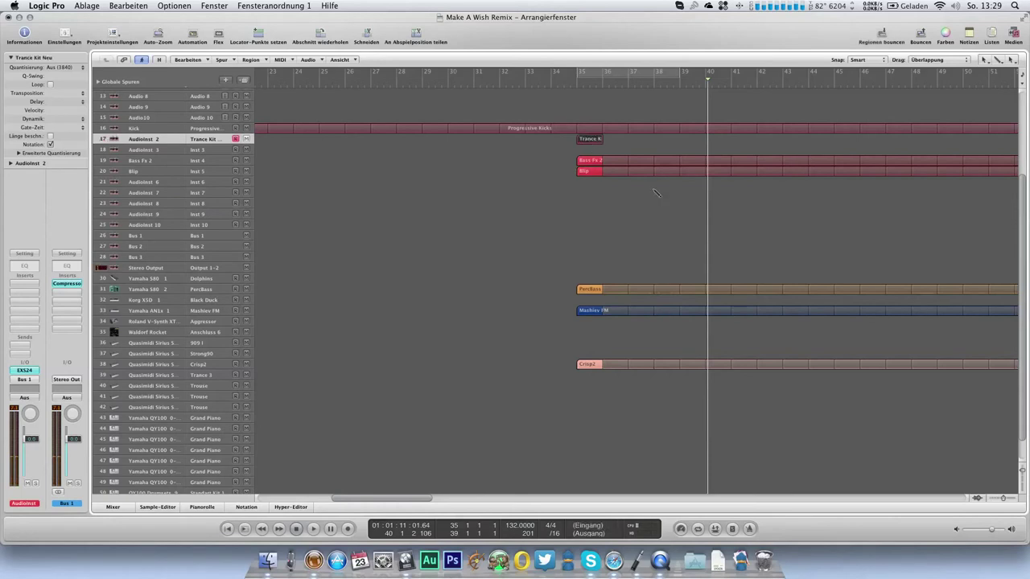
{"action": "key", "text": "super+6"}
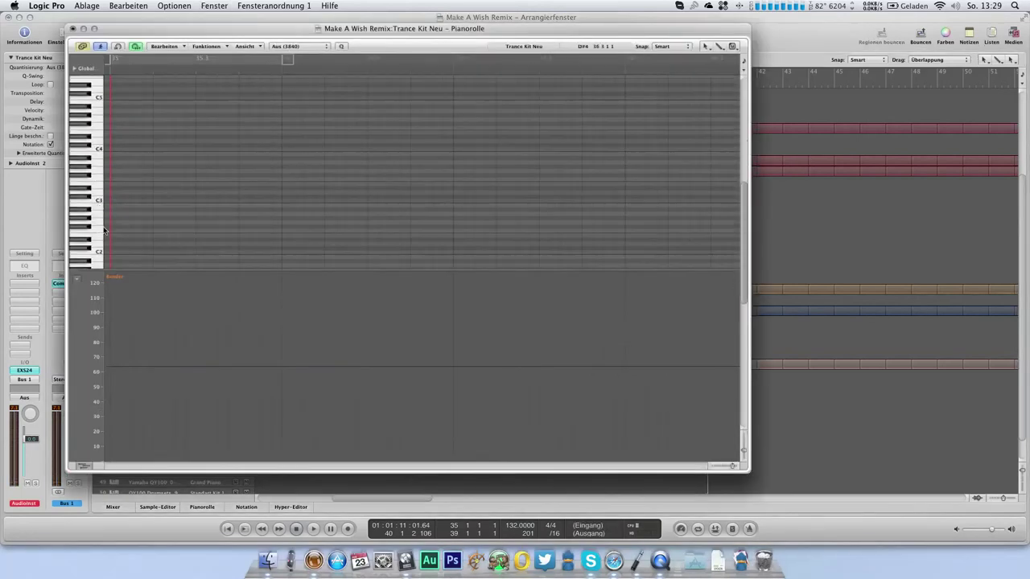
{"action": "left_click", "coordinate": [100, 253]}
{"action": "left_click", "coordinate": [157, 214]}
{"action": "left_click_drag", "start_coordinate": [244, 212], "coordinate": [244, 216]}
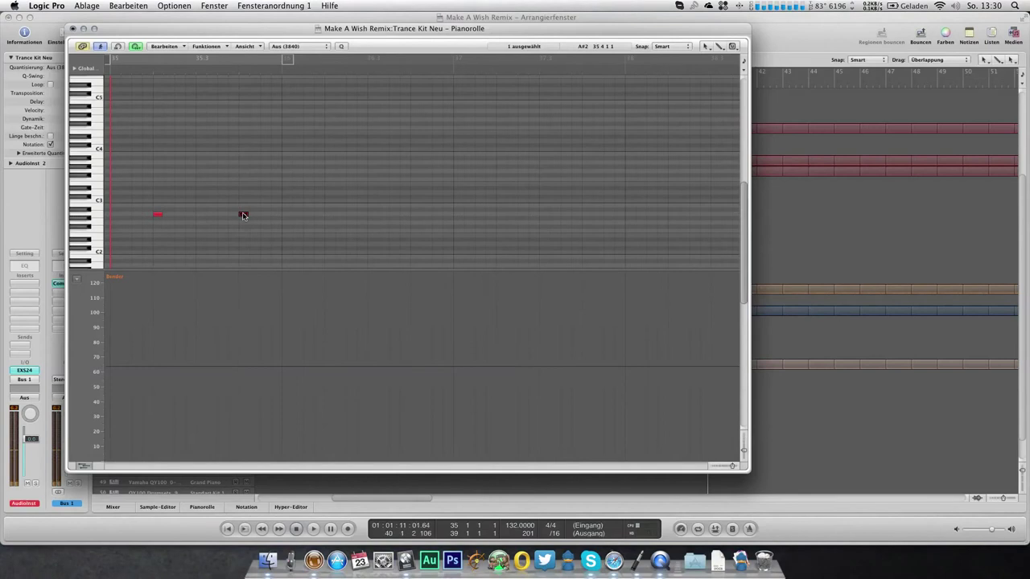
{"action": "left_click", "coordinate": [72, 28]}
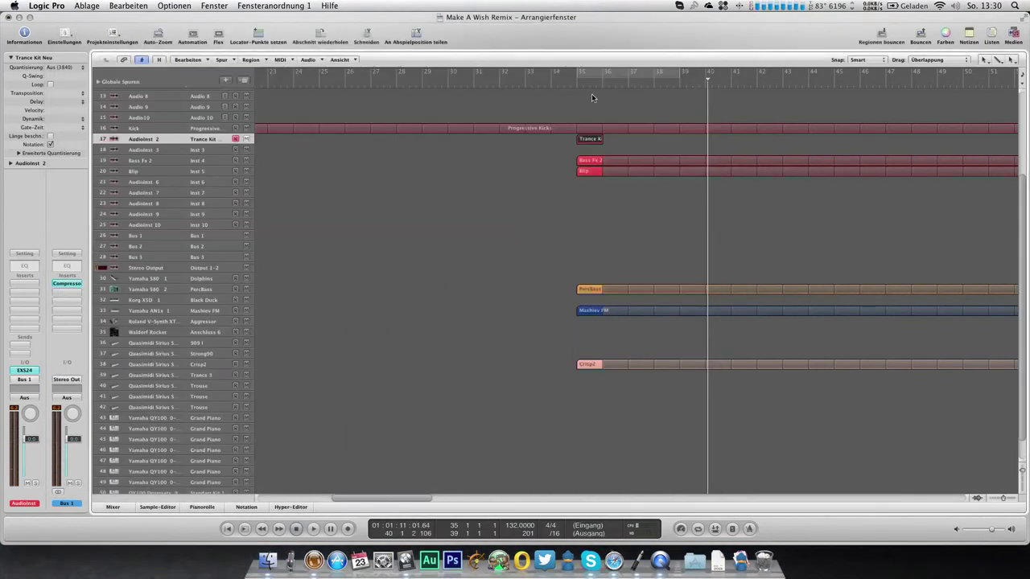
{"action": "key", "text": "space"}
{"action": "key", "text": "l"}
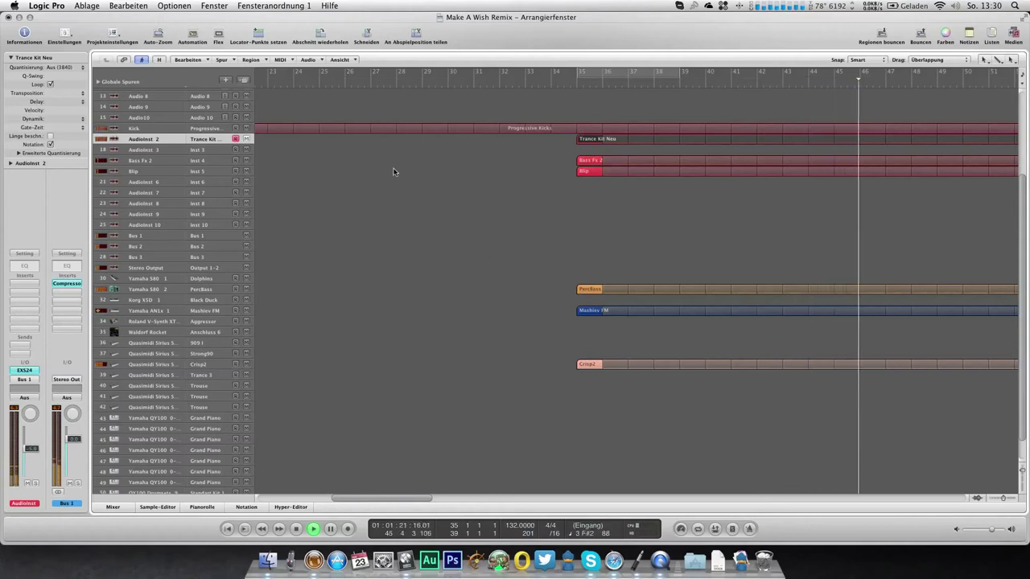
Load a stereo EXS24 on AudioInst 3 with the VEC4 Claps instrument, lower the channel volume slightly and close the sampler window.
{"action": "key", "text": "Down"}
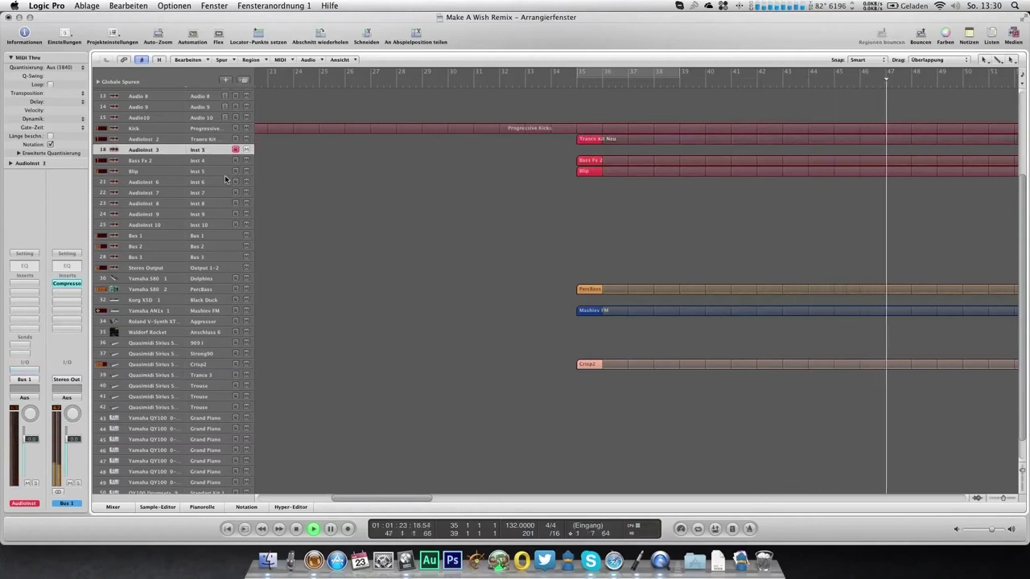
{"action": "left_click", "coordinate": [36, 374]}
{"action": "mouse_move", "coordinate": [62, 476]}
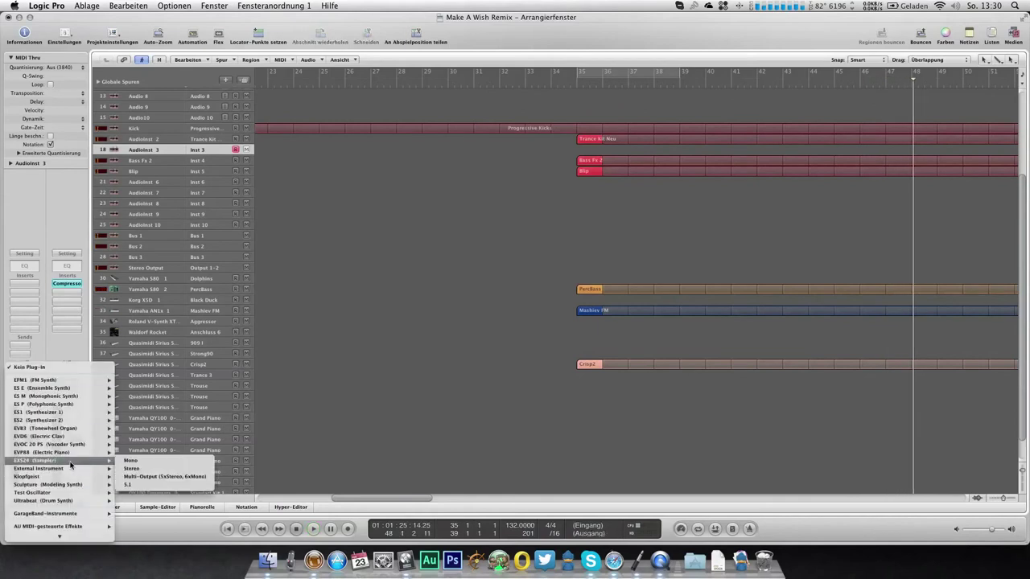
{"action": "left_click", "coordinate": [143, 468]}
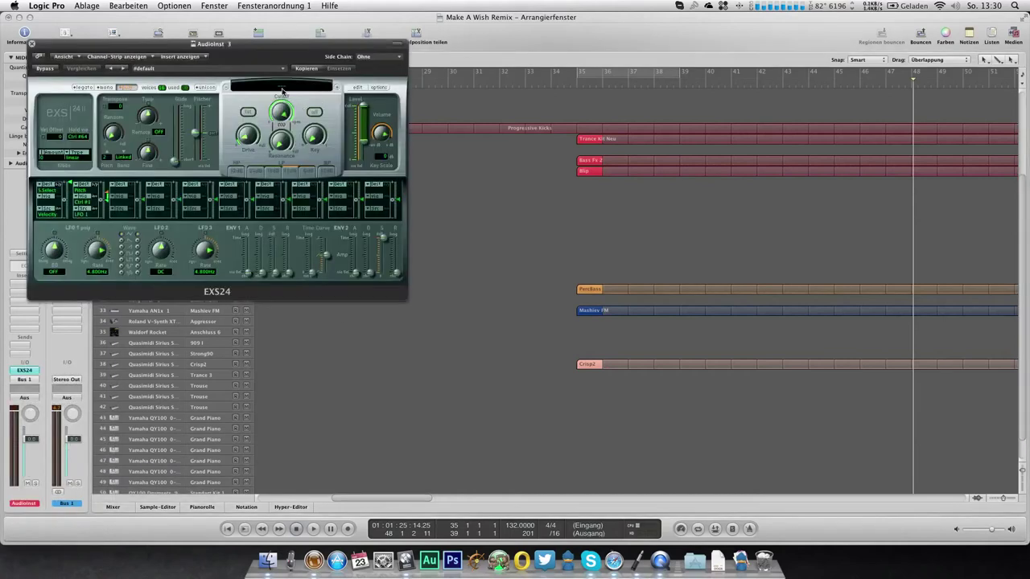
{"action": "left_click", "coordinate": [281, 90]}
{"action": "mouse_move", "coordinate": [298, 197]}
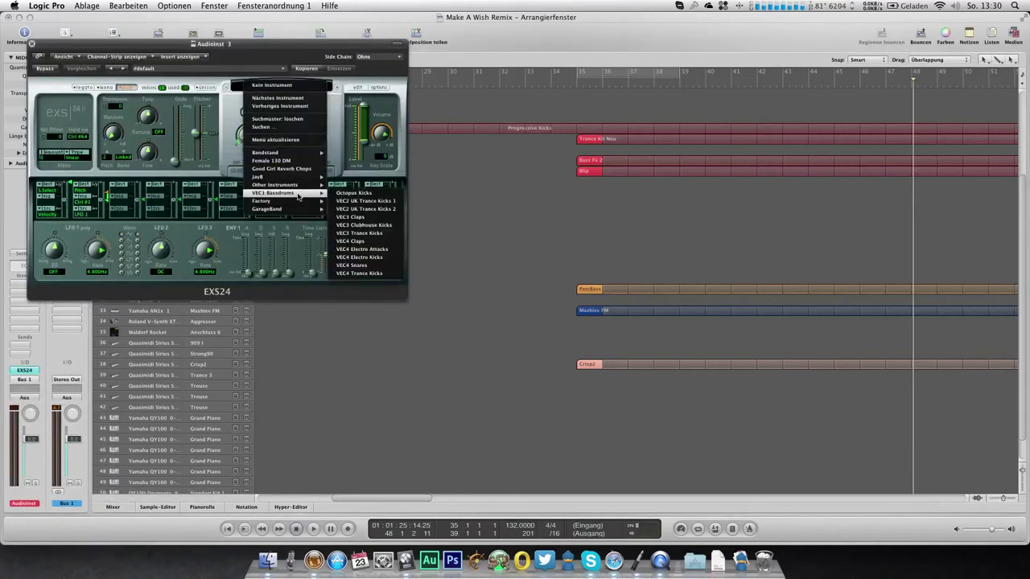
{"action": "left_click", "coordinate": [359, 242]}
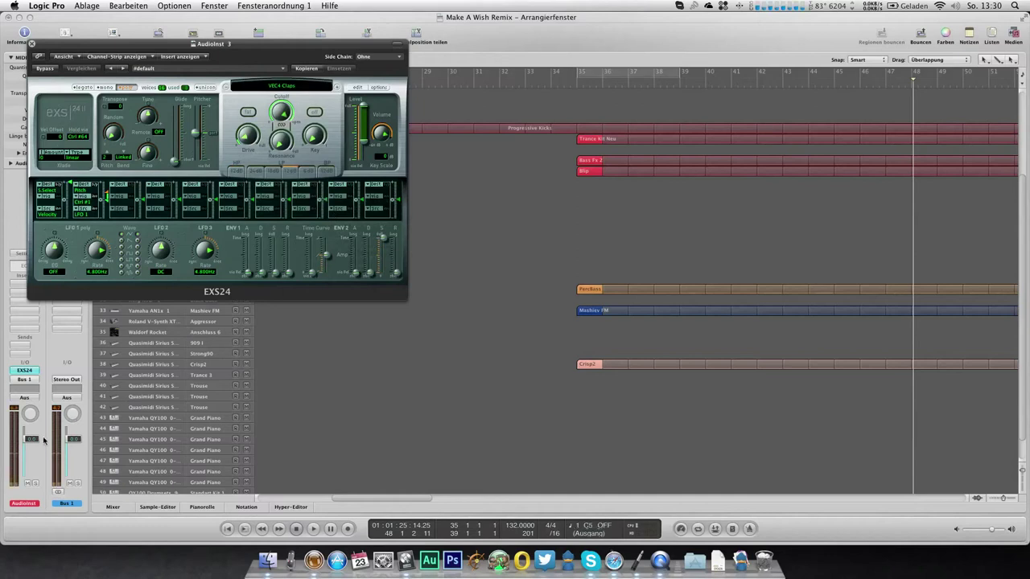
{"action": "left_click_drag", "start_coordinate": [31, 439], "coordinate": [31, 445]}
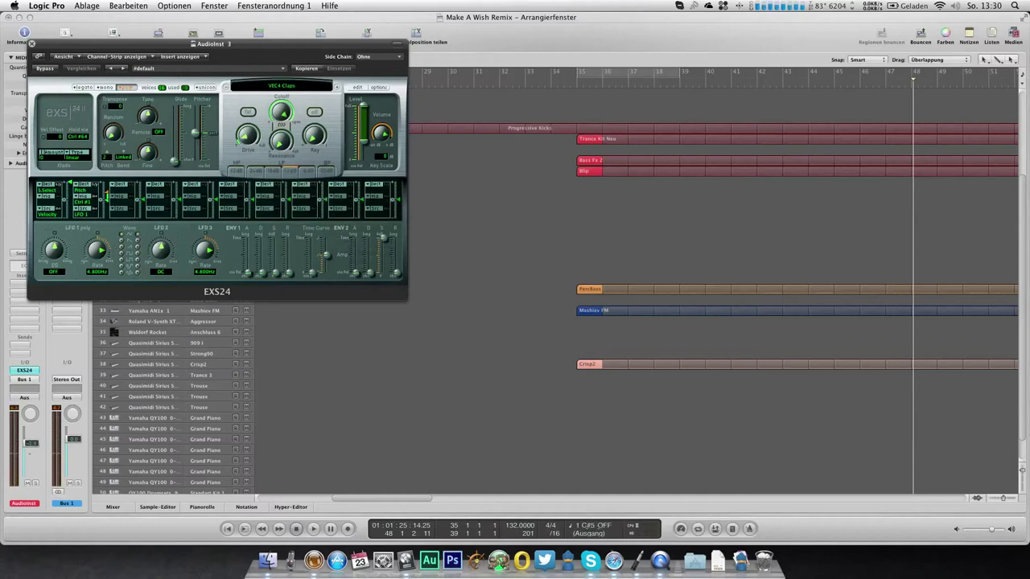
{"action": "left_click", "coordinate": [31, 44]}
Add a Channel EQ to AudioInst 3, boost the 10000 Hz shelf by 9.5 dB and cut 200 Hz by 19 dB with Q 0.10.
{"action": "left_click", "coordinate": [27, 287]}
{"action": "left_click", "coordinate": [32, 302]}
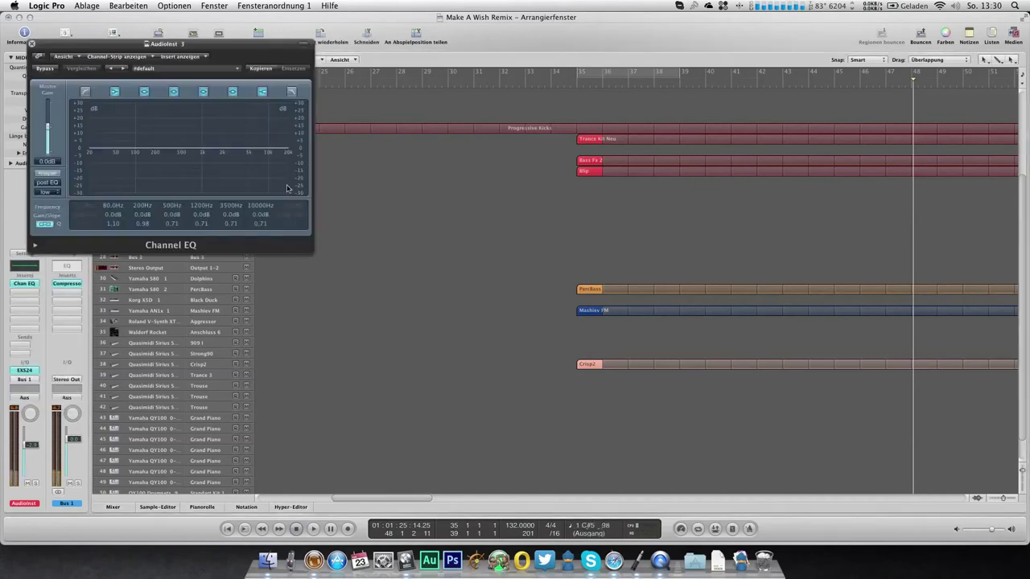
{"action": "left_click_drag", "start_coordinate": [287, 188], "coordinate": [287, 173]}
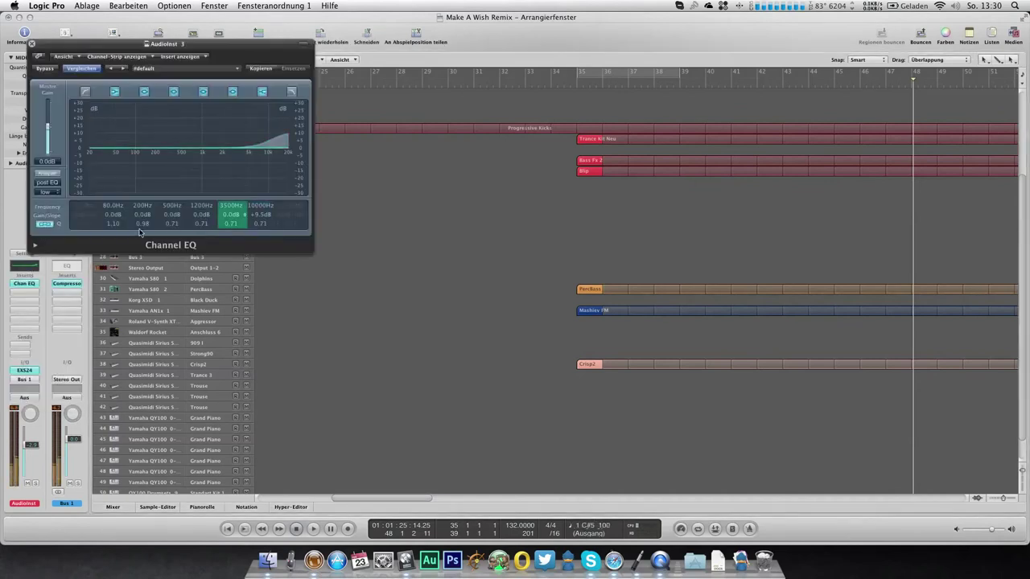
{"action": "left_click_drag", "start_coordinate": [142, 215], "coordinate": [143, 267]}
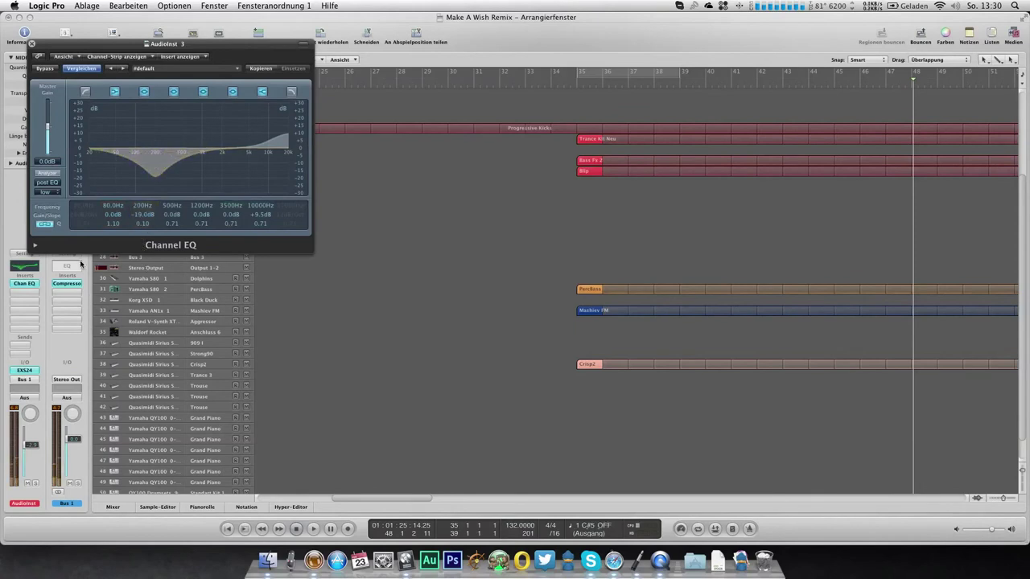
Insert a PlatinumVerb on AudioInst 3 with 65% wet and a 2.15-second reverb time, and close both plug-in windows.
{"action": "left_click", "coordinate": [22, 298]}
{"action": "mouse_move", "coordinate": [59, 384]}
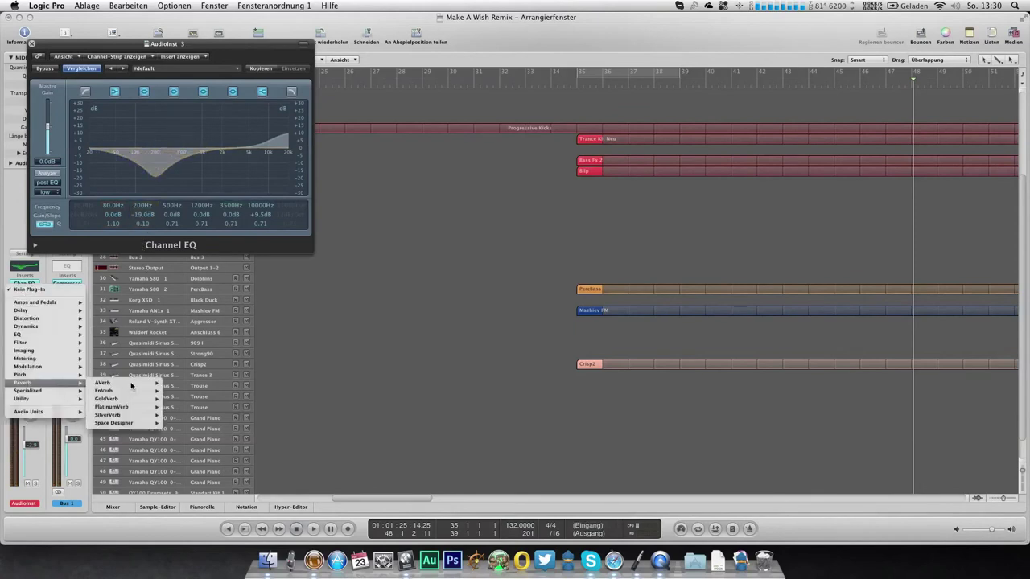
{"action": "mouse_move", "coordinate": [137, 408]}
{"action": "left_click", "coordinate": [174, 402]}
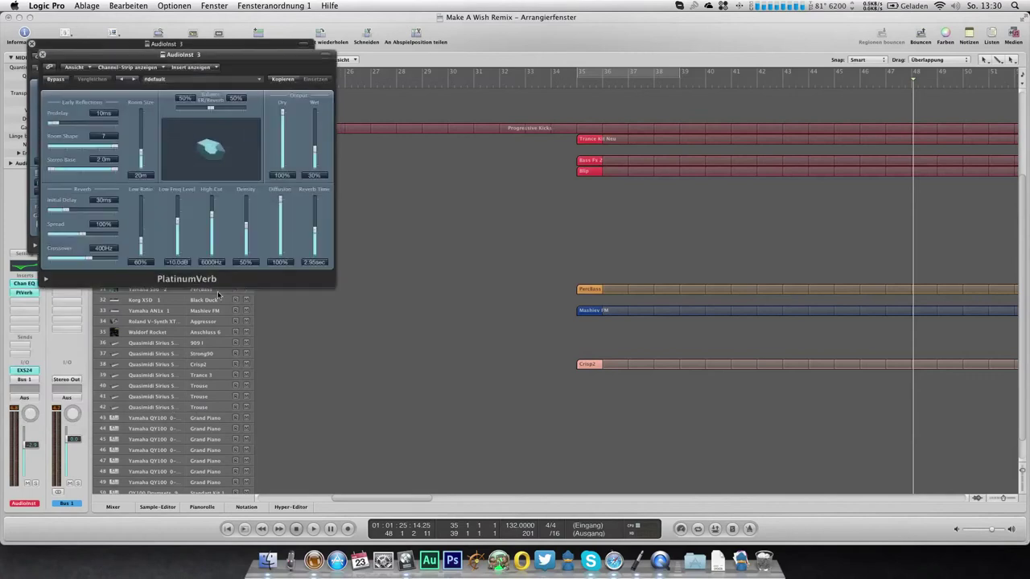
{"action": "left_click_drag", "start_coordinate": [315, 146], "coordinate": [318, 140]}
{"action": "left_click_drag", "start_coordinate": [316, 231], "coordinate": [316, 234]}
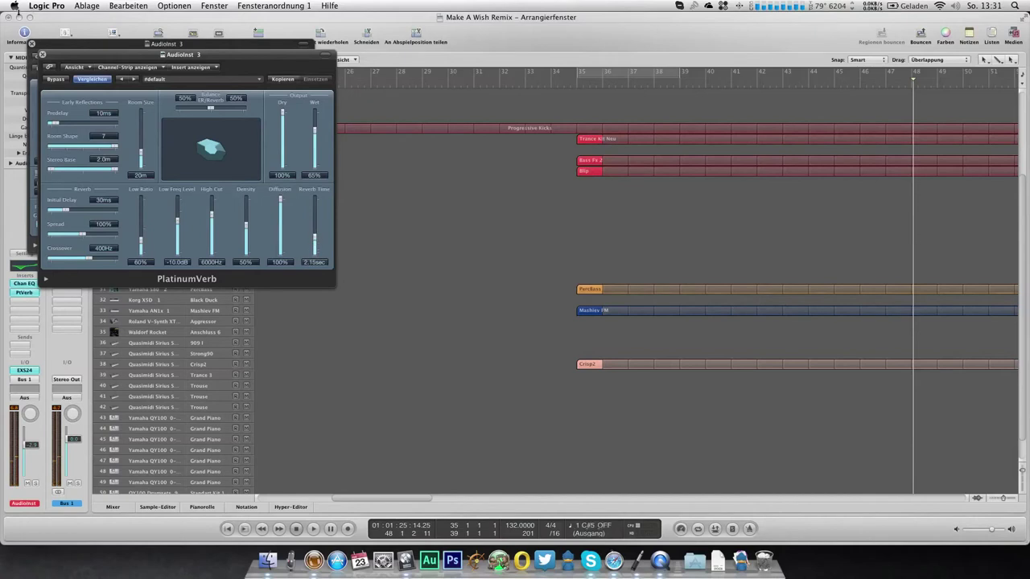
{"action": "left_click", "coordinate": [43, 55]}
{"action": "left_click", "coordinate": [32, 42]}
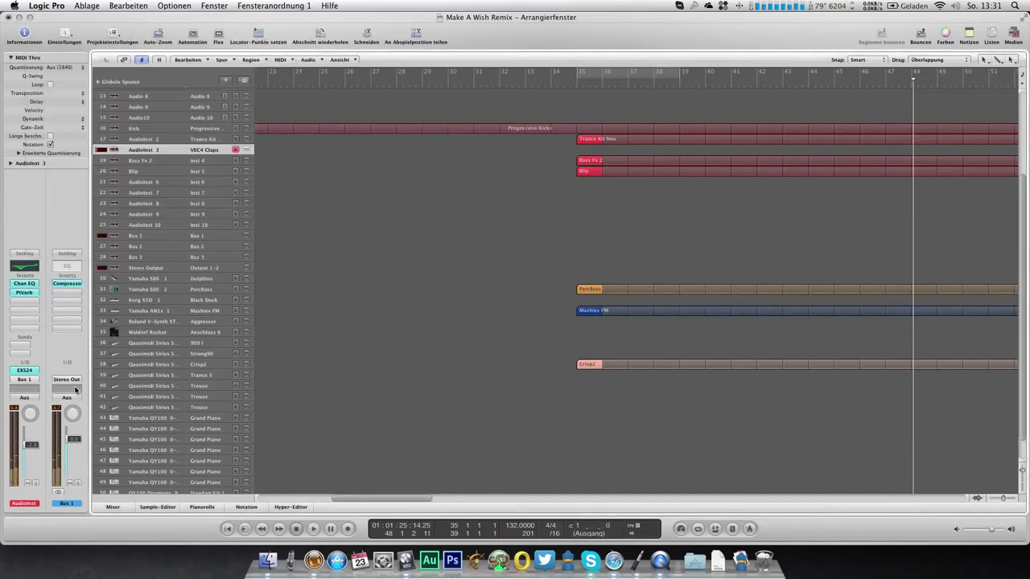
Create a looped two-bar VEC4 Claps region at bar 35 with a short E3 note on beat four of its first bar, and start playback.
{"action": "double_click", "coordinate": [591, 150]}
{"action": "left_click_drag", "start_coordinate": [603, 151], "coordinate": [622, 153]}
{"action": "key", "text": "super+6"}
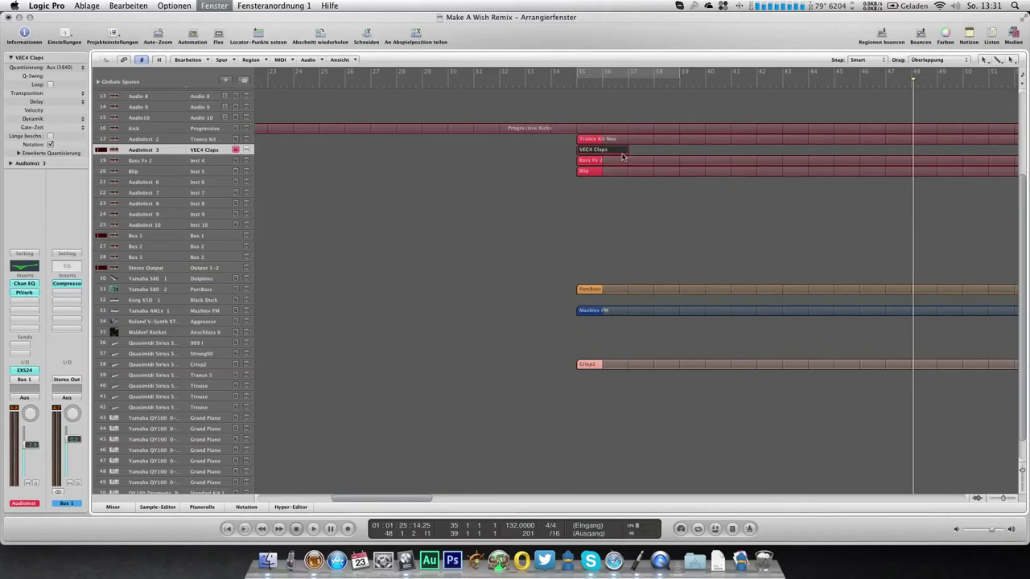
{"action": "scroll", "coordinate": [255, 209], "scroll_direction": "down", "scroll_amount": 1}
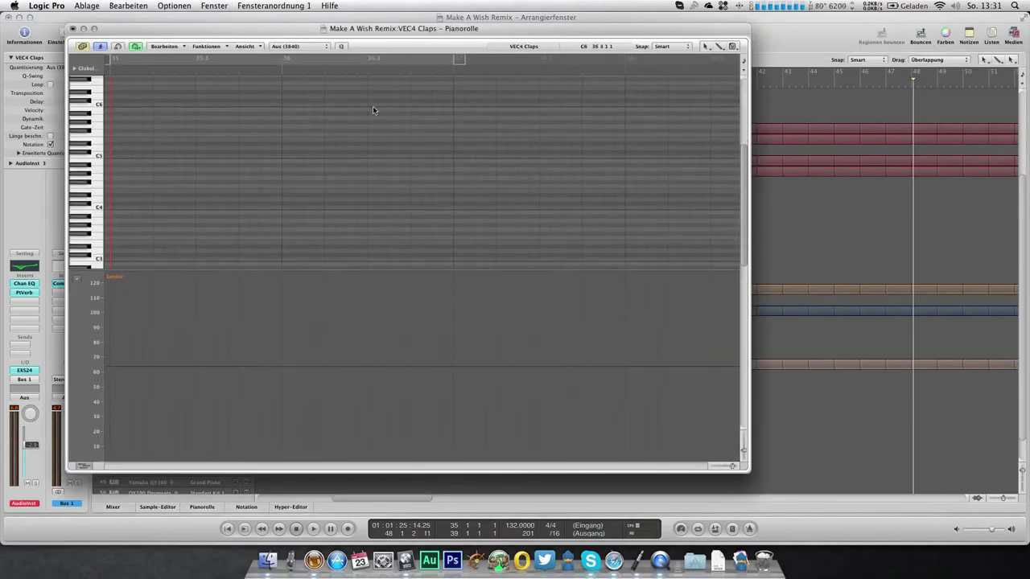
{"action": "scroll", "coordinate": [338, 137], "scroll_direction": "down", "scroll_amount": 2}
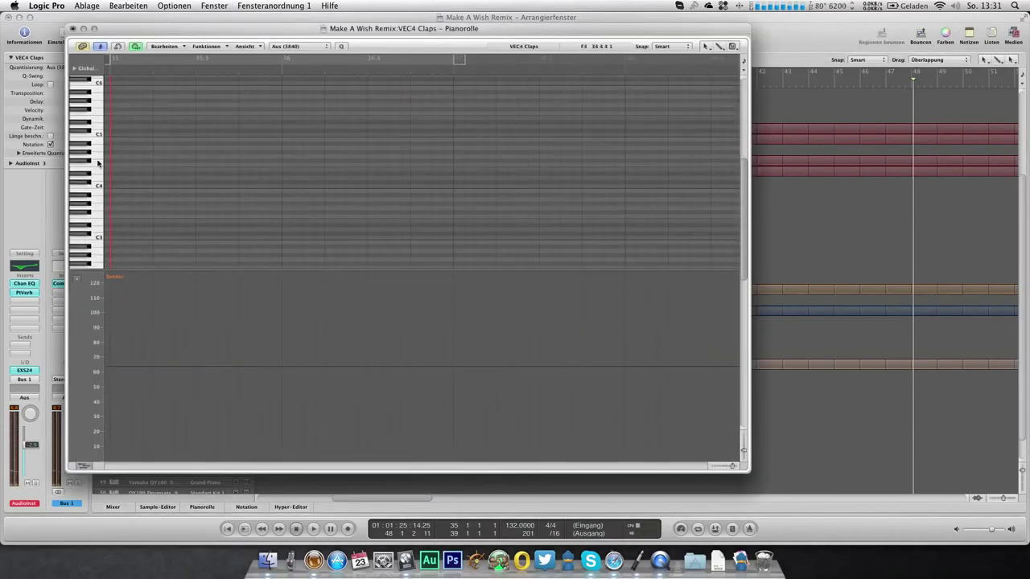
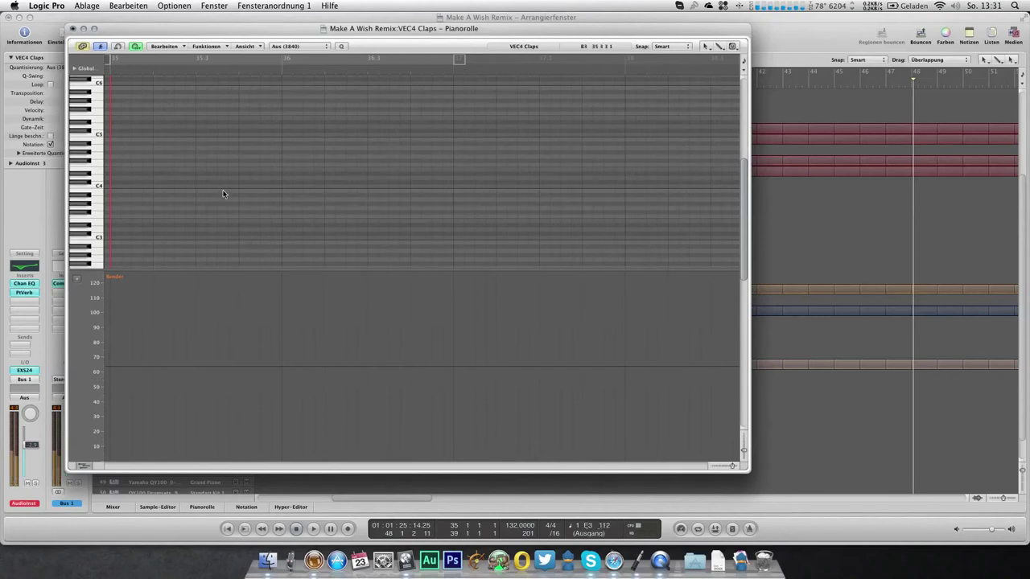
{"action": "left_click", "coordinate": [241, 222]}
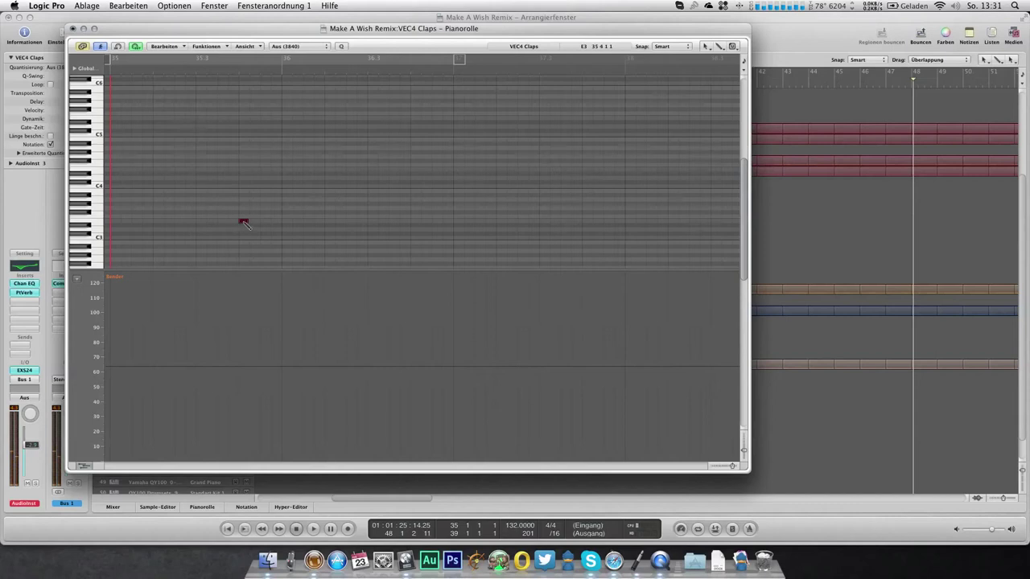
{"action": "left_click", "coordinate": [73, 29]}
{"action": "key", "text": "space"}
{"action": "key", "text": "l"}
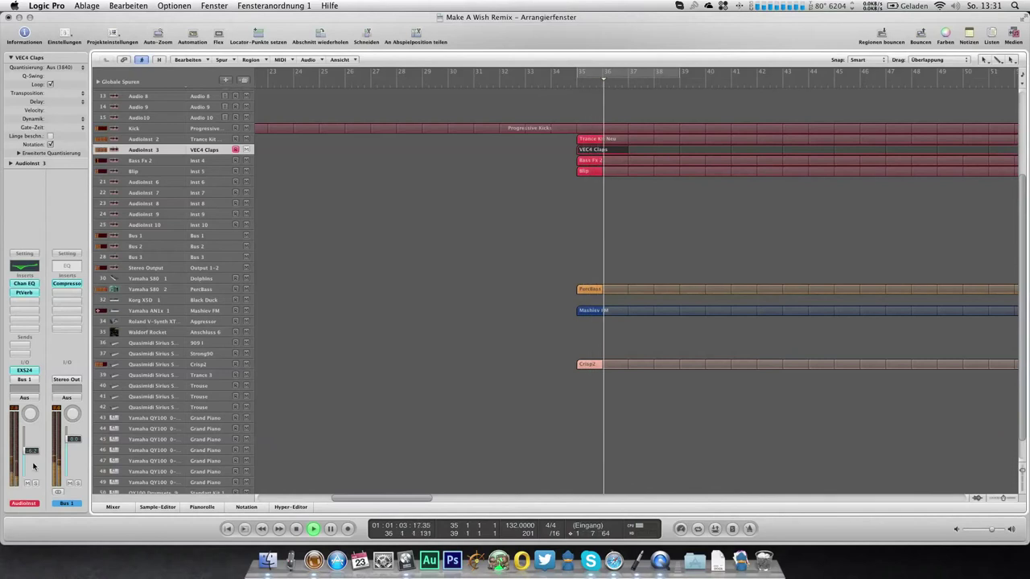
Set the claps' PlatinumVerb to 70% dry and 100% wet, with the early-reflection/reverb balance at 14% to 86%.
{"action": "left_click", "coordinate": [25, 292]}
{"action": "left_click_drag", "start_coordinate": [320, 136], "coordinate": [282, 143]}
{"action": "left_click", "coordinate": [241, 110]}
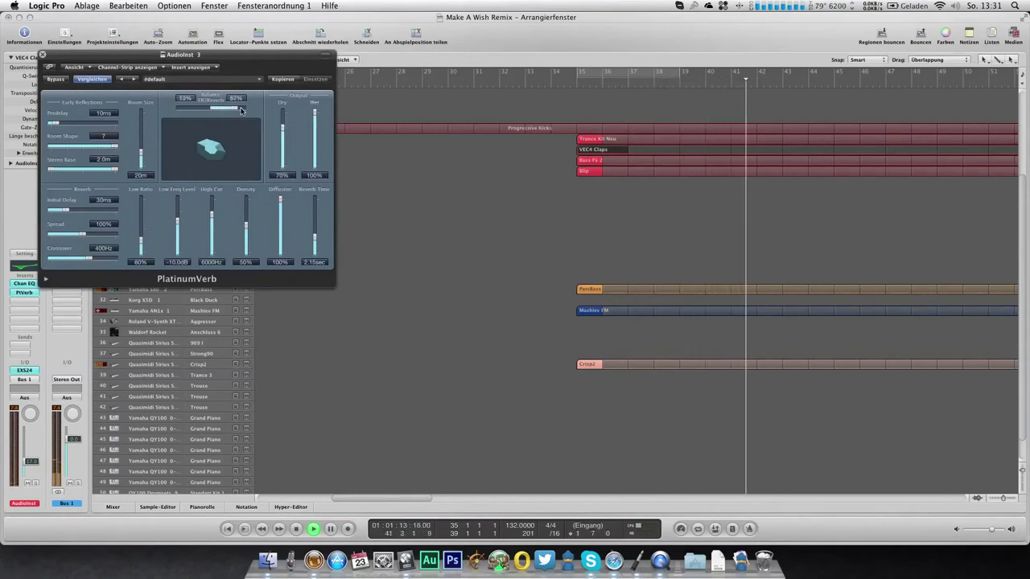
{"action": "left_click_drag", "start_coordinate": [241, 111], "coordinate": [250, 111]}
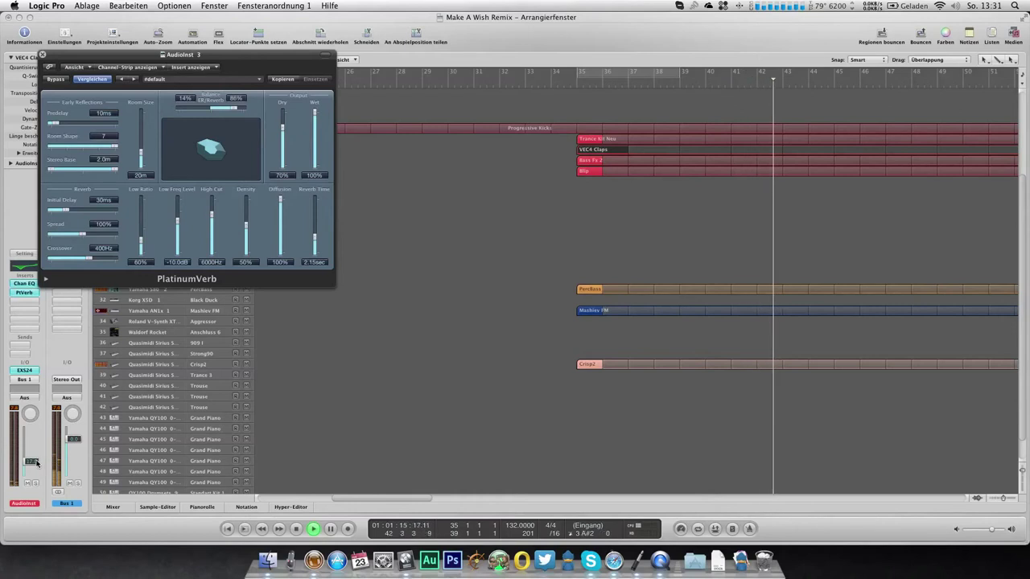
Set the high-shelf frequency in the claps' Channel EQ to 4750 Hz, close the plug-in windows and save the project.
{"action": "left_click", "coordinate": [30, 285]}
{"action": "left_click_drag", "start_coordinate": [256, 215], "coordinate": [253, 236]}
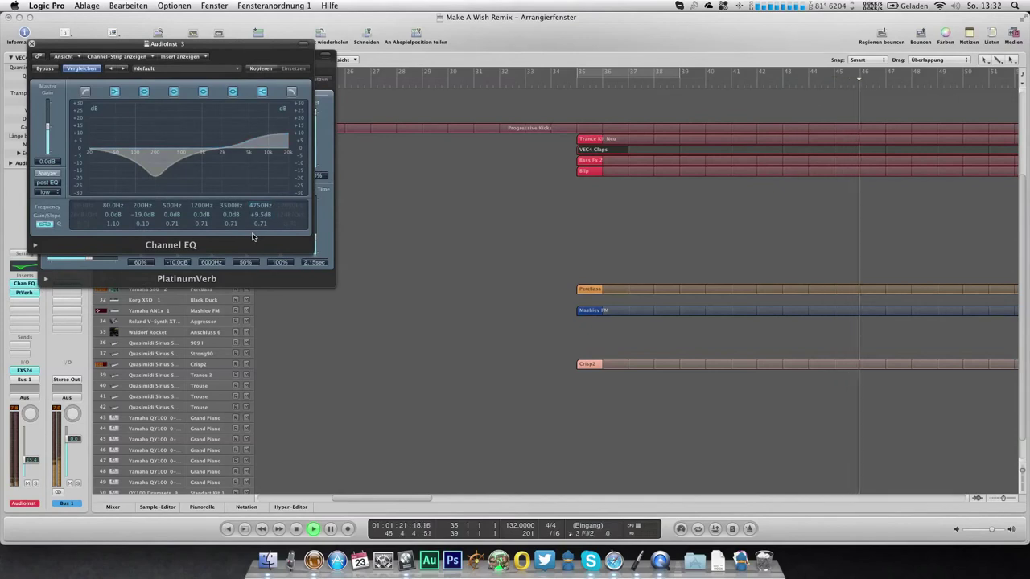
{"action": "left_click", "coordinate": [32, 44]}
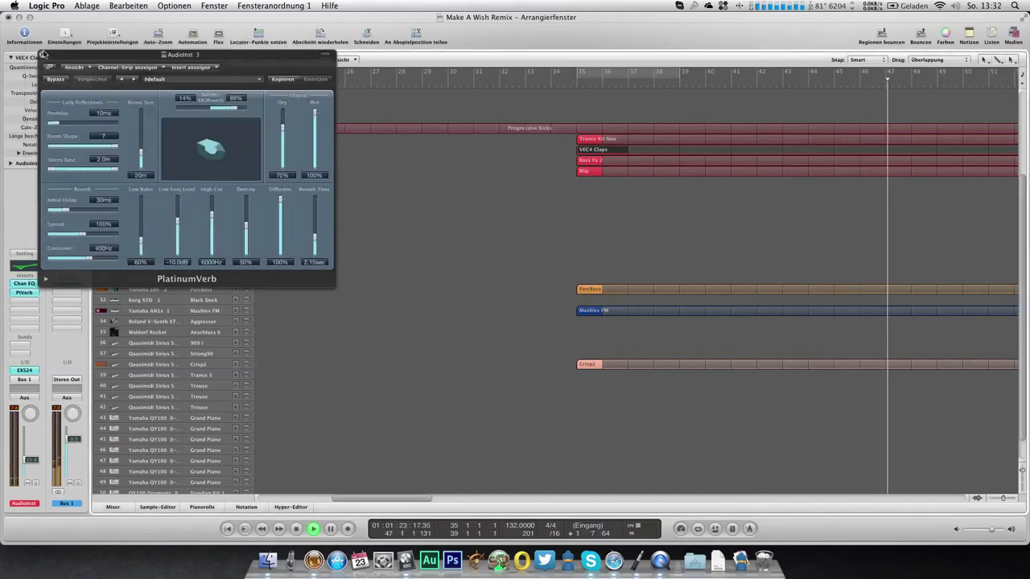
{"action": "left_click", "coordinate": [44, 54]}
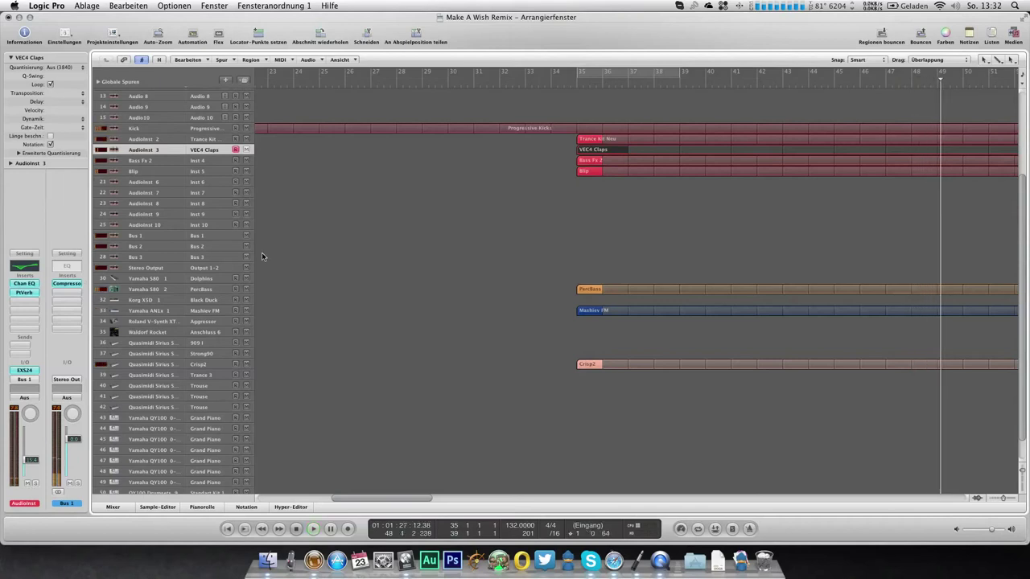
{"action": "key", "text": "super+s"}
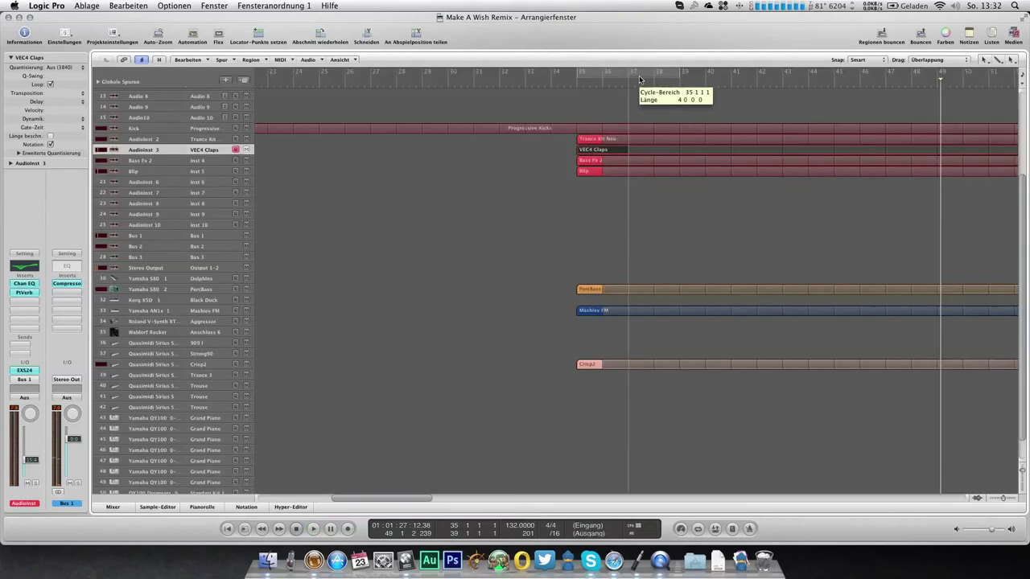
Move the Trance Kit Neu region to start at bar 43 and place the playhead just before bar 35.
{"action": "left_click", "coordinate": [639, 76]}
{"action": "left_click", "coordinate": [592, 147]}
{"action": "left_click_drag", "start_coordinate": [591, 143], "coordinate": [798, 142]}
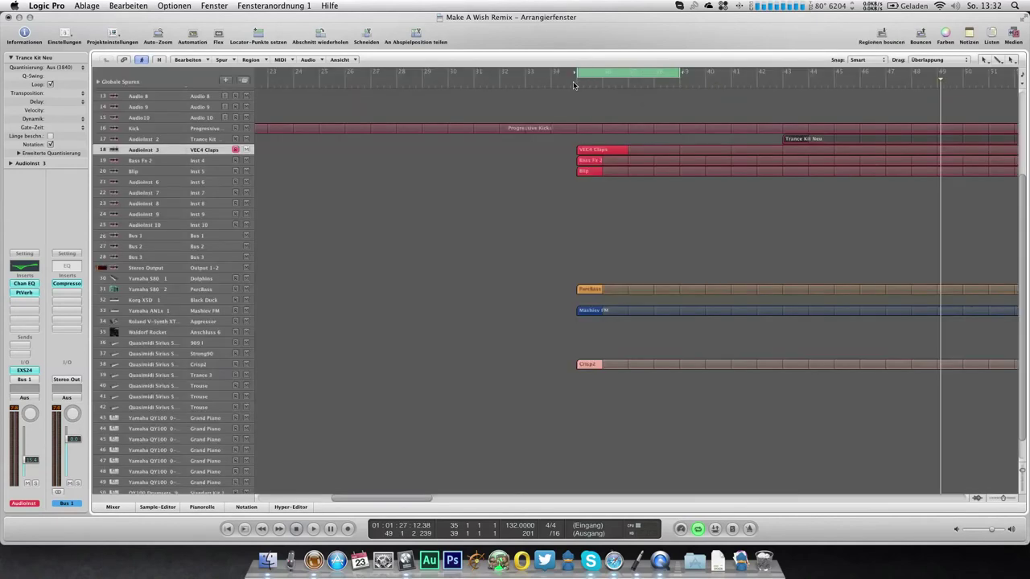
{"action": "left_click", "coordinate": [574, 83]}
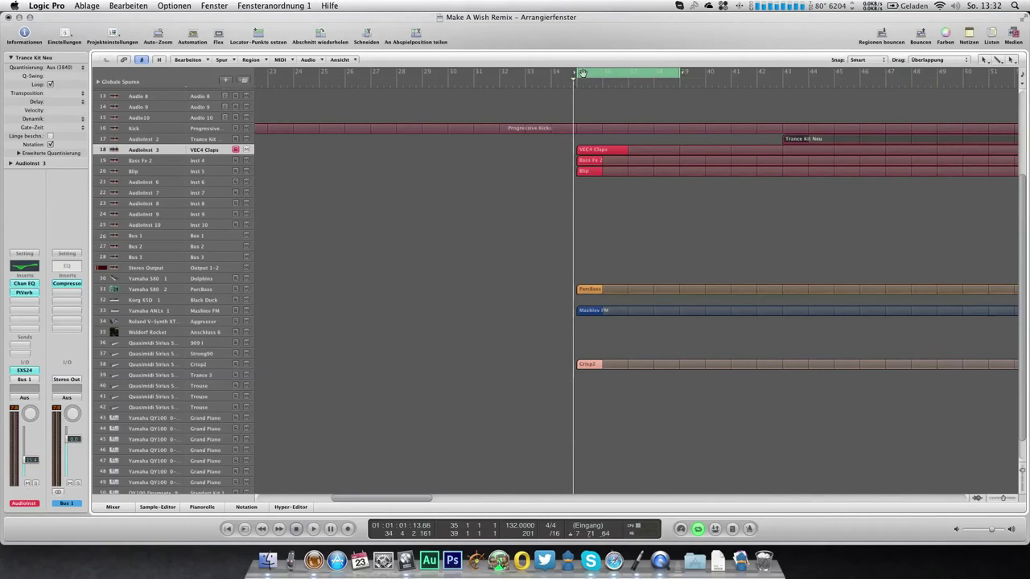
Create two additional Quasimidi Sirius tracks with the Trance 3 program directly below the existing Trance 3 track.
{"action": "left_click", "coordinate": [211, 391]}
{"action": "left_click", "coordinate": [214, 379]}
{"action": "key", "text": "super+d"}
{"action": "key", "text": "super+d"}
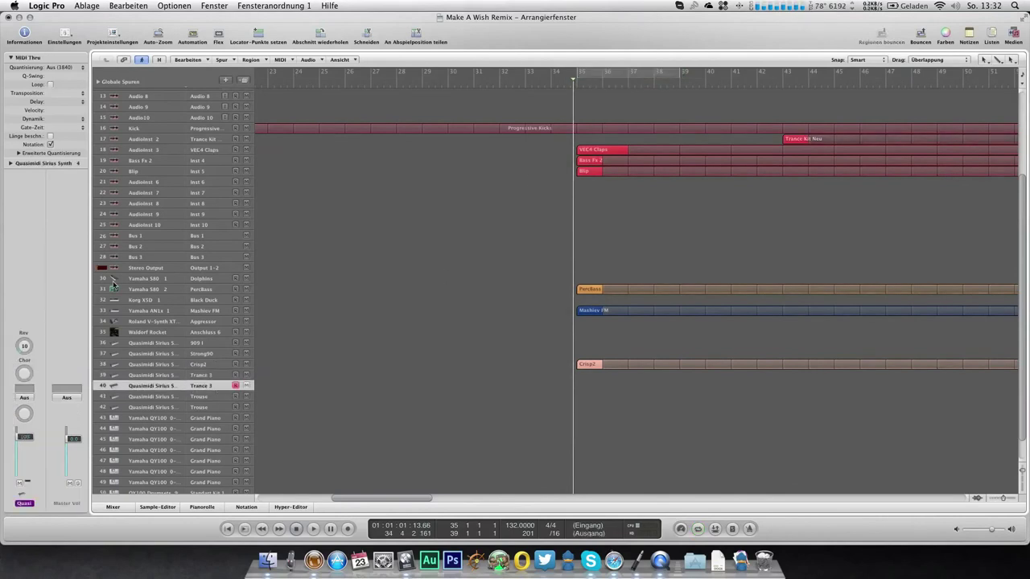
View the LinnDrum bank's program list for the lowest Trance 3 track, keep Trance 3, and lower the track's volume.
{"action": "left_click", "coordinate": [61, 165]}
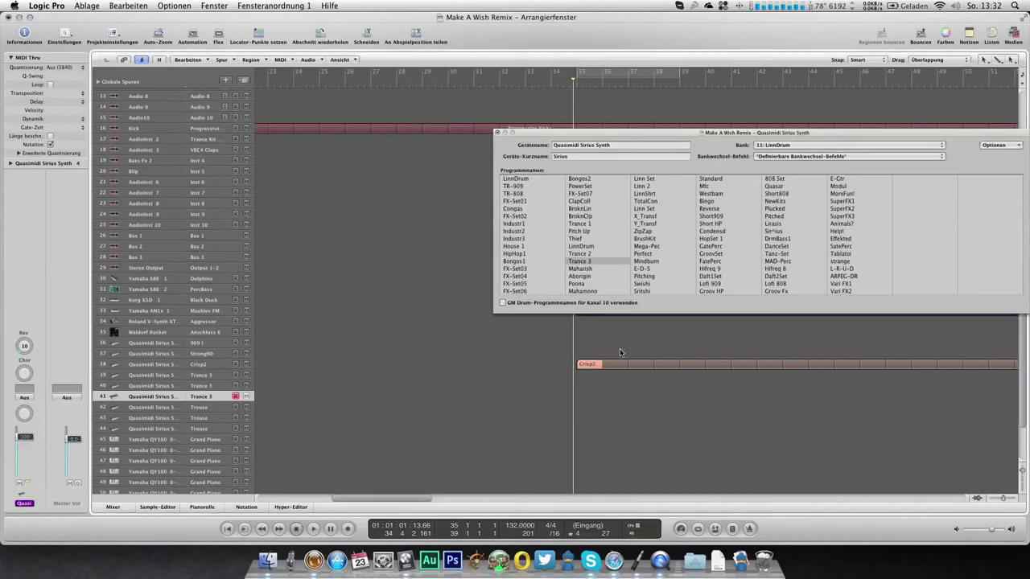
{"action": "left_click", "coordinate": [497, 132]}
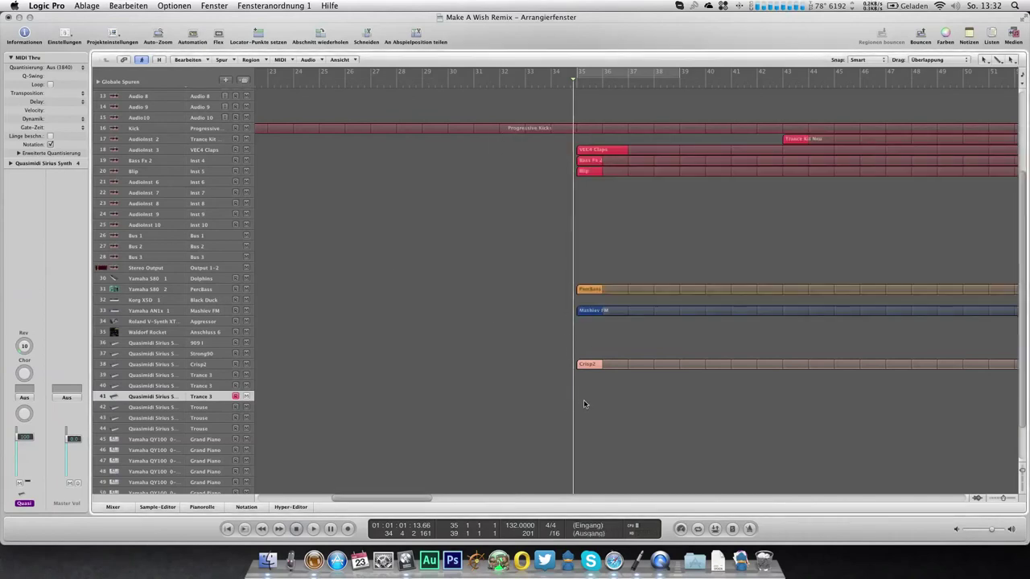
{"action": "left_click_drag", "start_coordinate": [43, 439], "coordinate": [45, 449]}
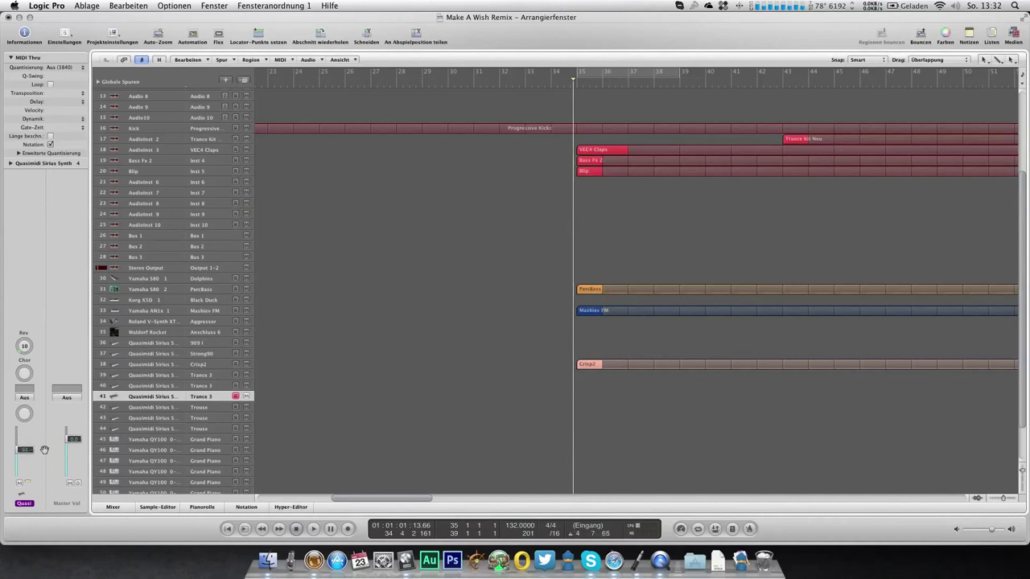
Create a looped one-bar region at bar 35 on the lowest Trance 3 track, add short notes on its beats and play it back.
{"action": "key", "text": "space"}
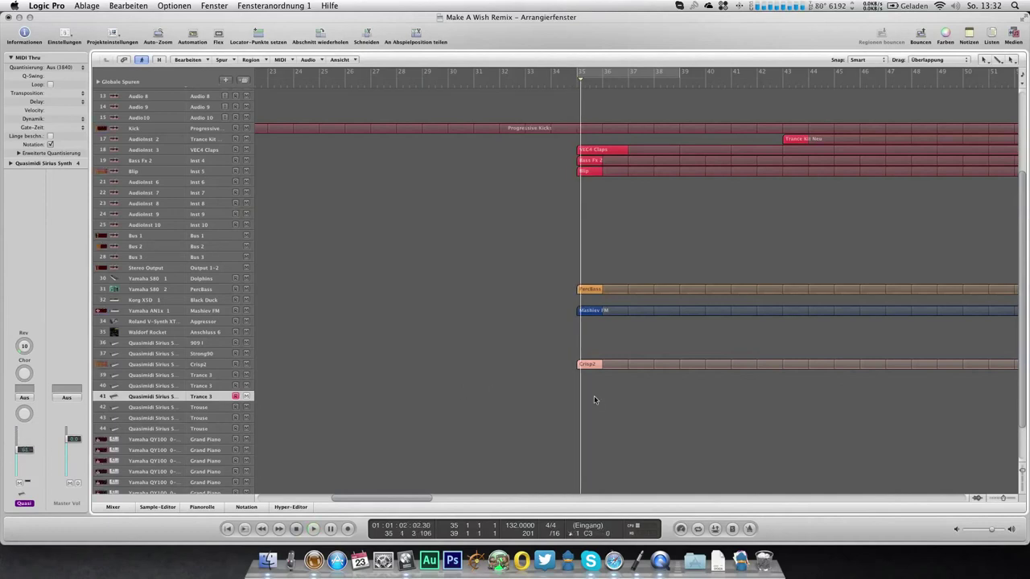
{"action": "key", "text": "space"}
{"action": "left_click", "coordinate": [594, 396], "text": "super"}
{"action": "double_click", "coordinate": [596, 397]}
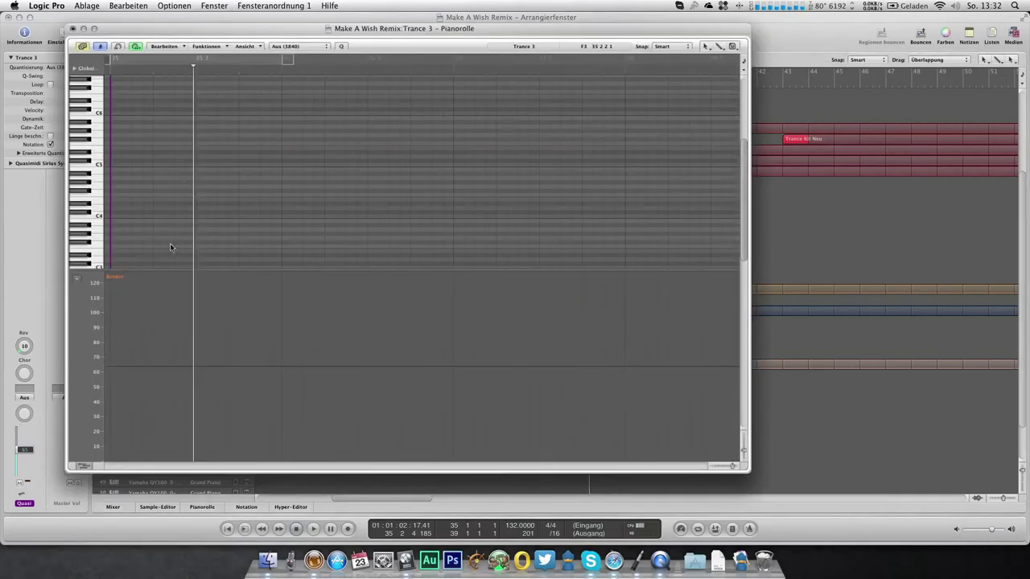
{"action": "left_click", "coordinate": [91, 231]}
{"action": "left_click", "coordinate": [115, 178], "text": "super"}
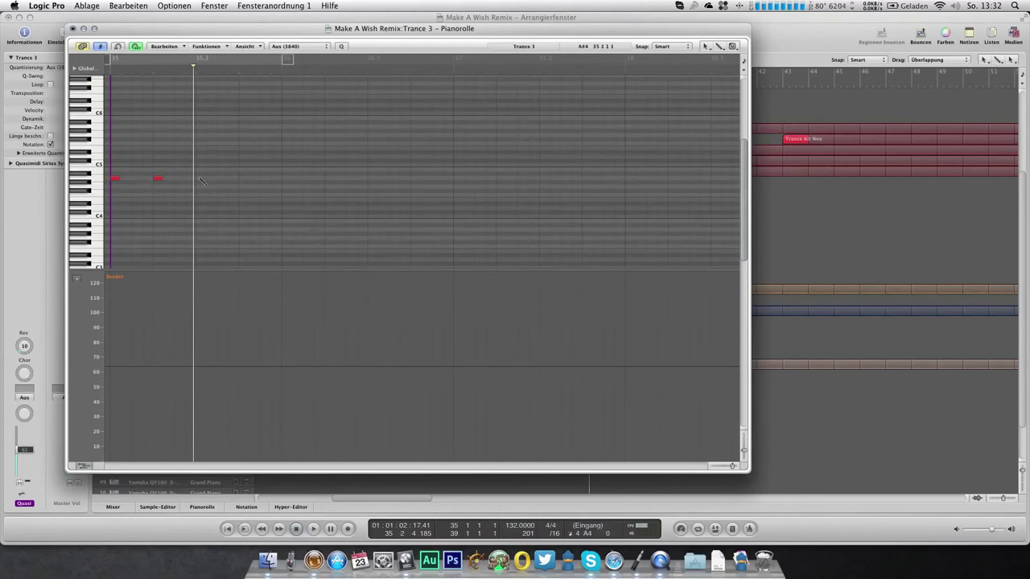
{"action": "left_click_drag", "start_coordinate": [243, 178], "coordinate": [241, 189]}
{"action": "left_click", "coordinate": [72, 28]}
{"action": "key", "text": "space"}
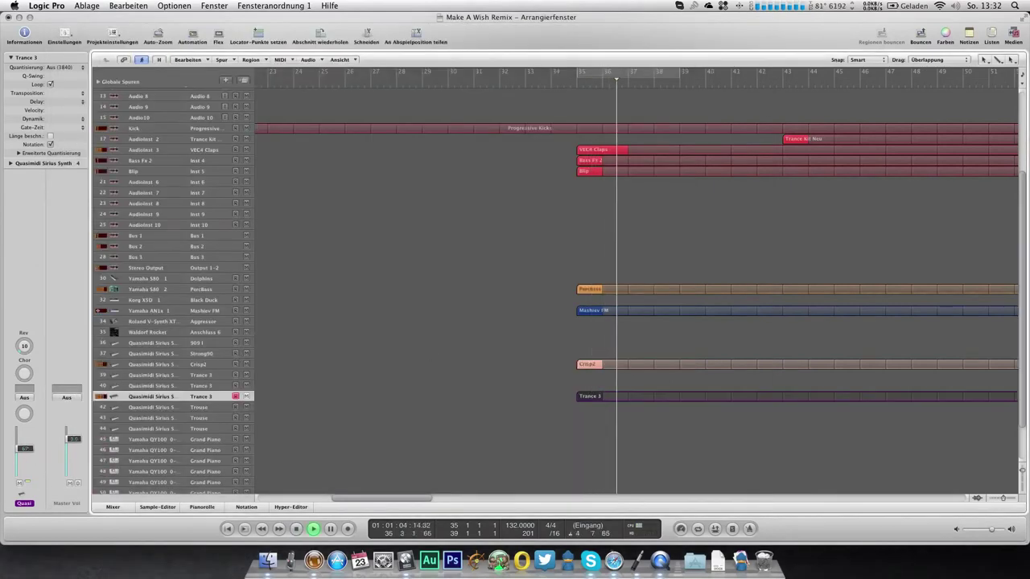
Move the VEC4 Claps region to start at bar 43 and raise the Bass Fx 2 track's volume.
{"action": "left_click_drag", "start_coordinate": [600, 150], "coordinate": [798, 152]}
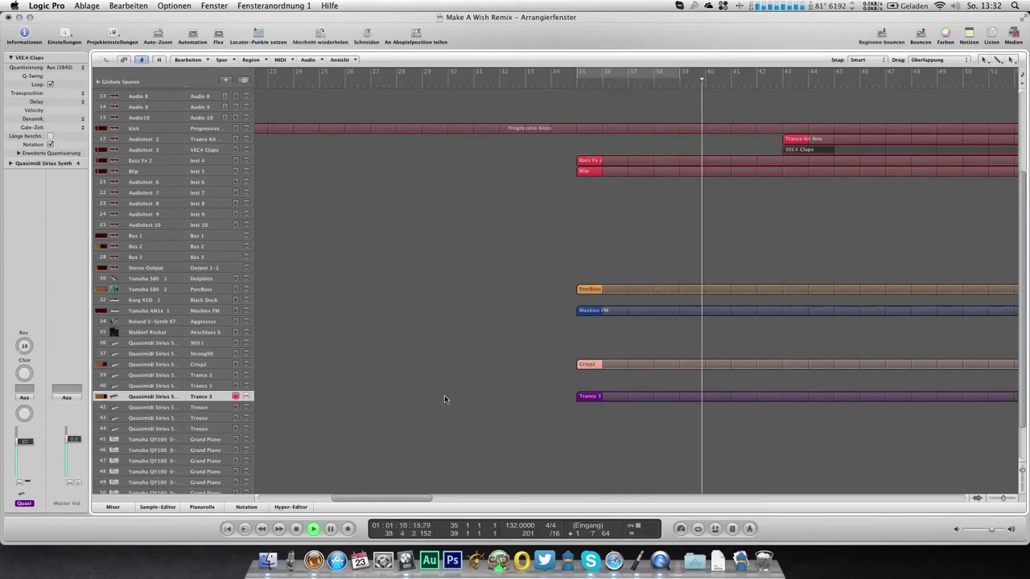
{"action": "left_click", "coordinate": [207, 161]}
{"action": "left_click_drag", "start_coordinate": [29, 451], "coordinate": [29, 437]}
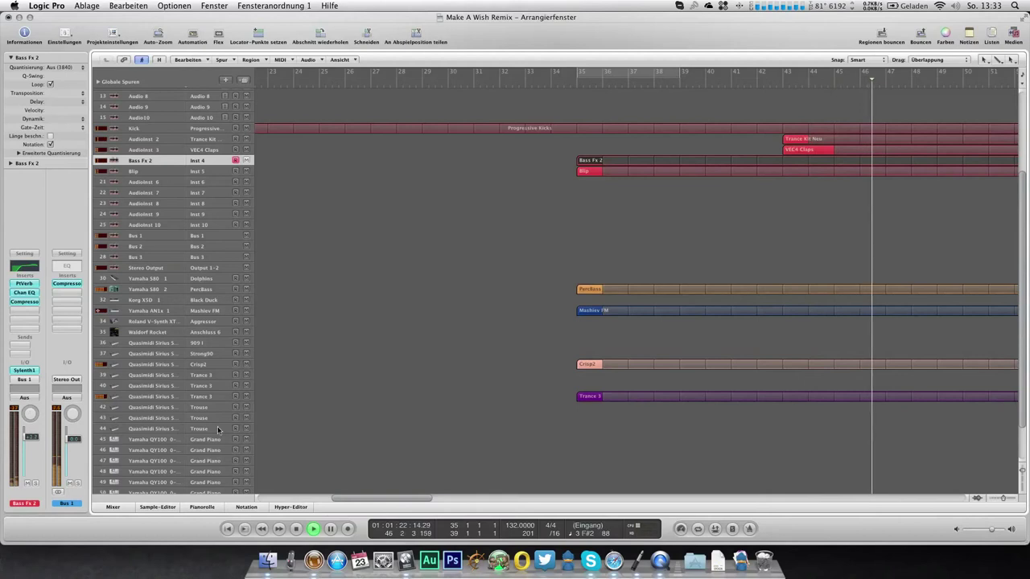
Add a Channel EQ to the An1x In channel, boost 3900 Hz by 15.5 dB with Q 0.47, and solo the channel.
{"action": "scroll", "coordinate": [406, 221], "scroll_direction": "up", "scroll_amount": 5}
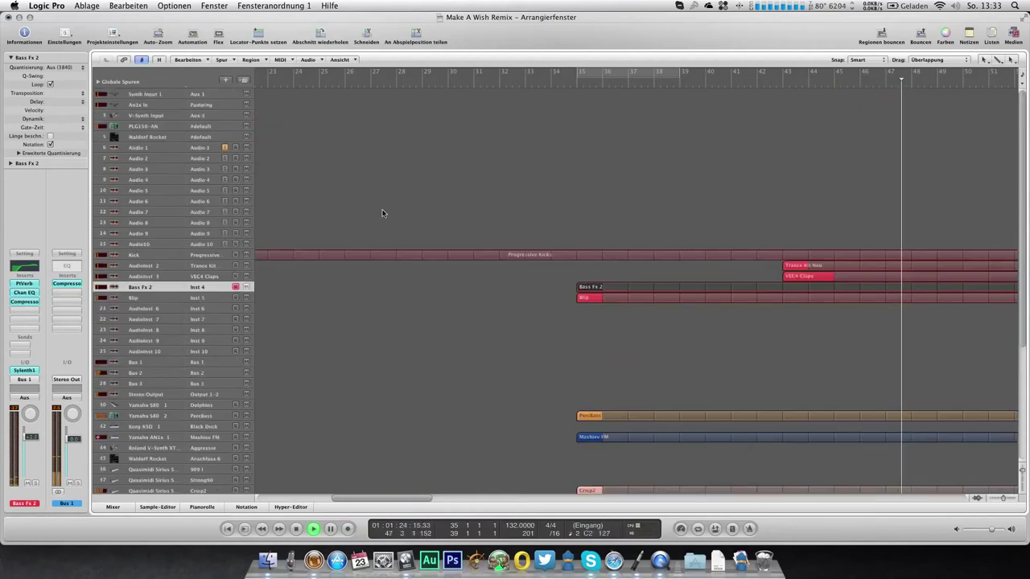
{"action": "scroll", "coordinate": [419, 315], "scroll_direction": "down", "scroll_amount": 5}
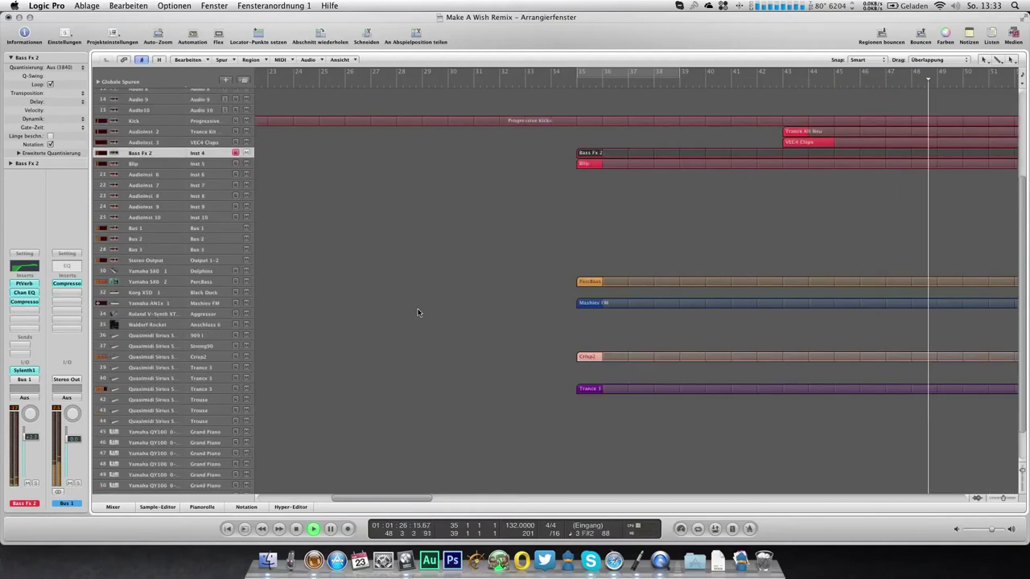
{"action": "scroll", "coordinate": [360, 252], "scroll_direction": "up", "scroll_amount": 5}
{"action": "key", "text": "2"}
{"action": "key", "text": "1"}
{"action": "key", "text": "2"}
{"action": "key", "text": "3"}
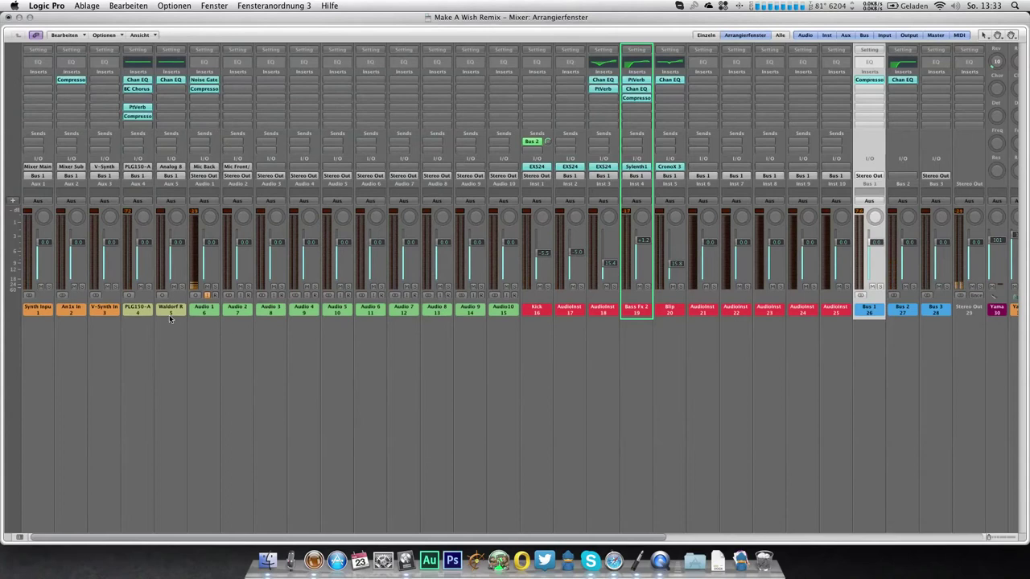
{"action": "double_click", "coordinate": [70, 65]}
{"action": "left_click", "coordinate": [50, 174]}
{"action": "left_click_drag", "start_coordinate": [259, 198], "coordinate": [259, 231]}
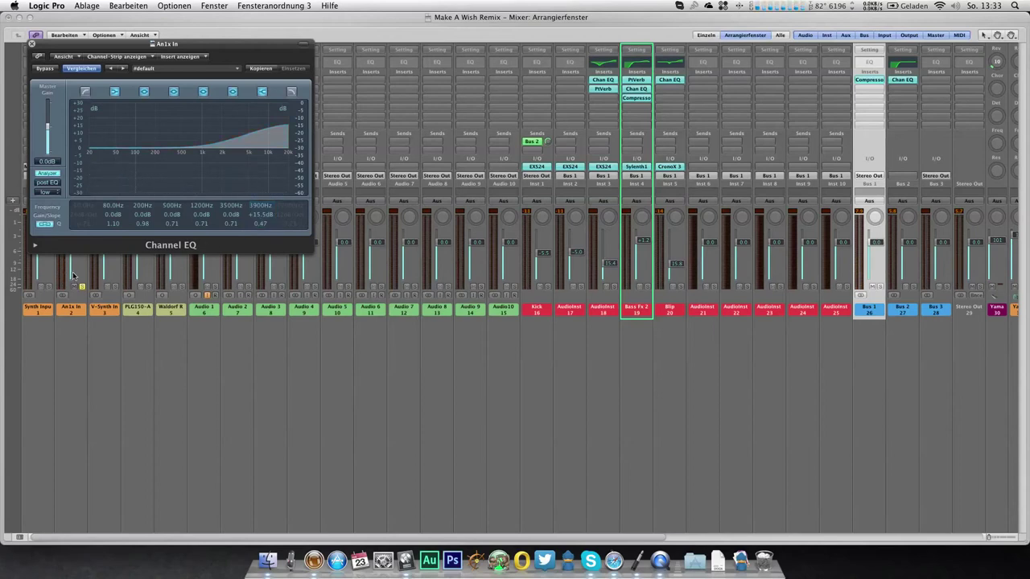
Refine the An1x In EQ with +8.5 dB at 3900 Hz, -1.0 dB at 510 Hz (Q 0.23) and a 200 Hz boost (Q 0.43).
{"action": "left_click", "coordinate": [215, 292]}
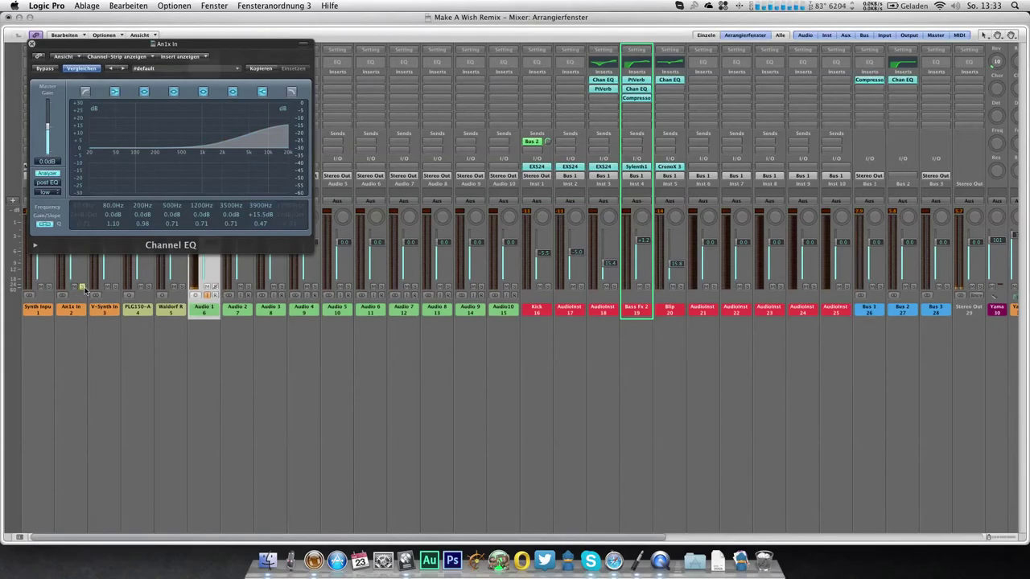
{"action": "left_click_drag", "start_coordinate": [224, 49], "coordinate": [490, 229]}
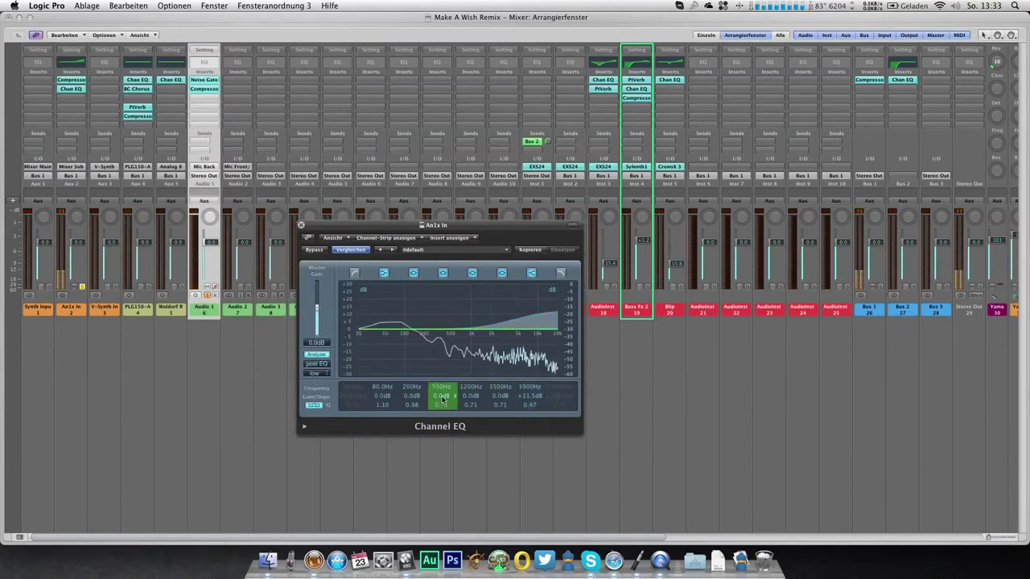
{"action": "left_click_drag", "start_coordinate": [470, 396], "coordinate": [465, 426]}
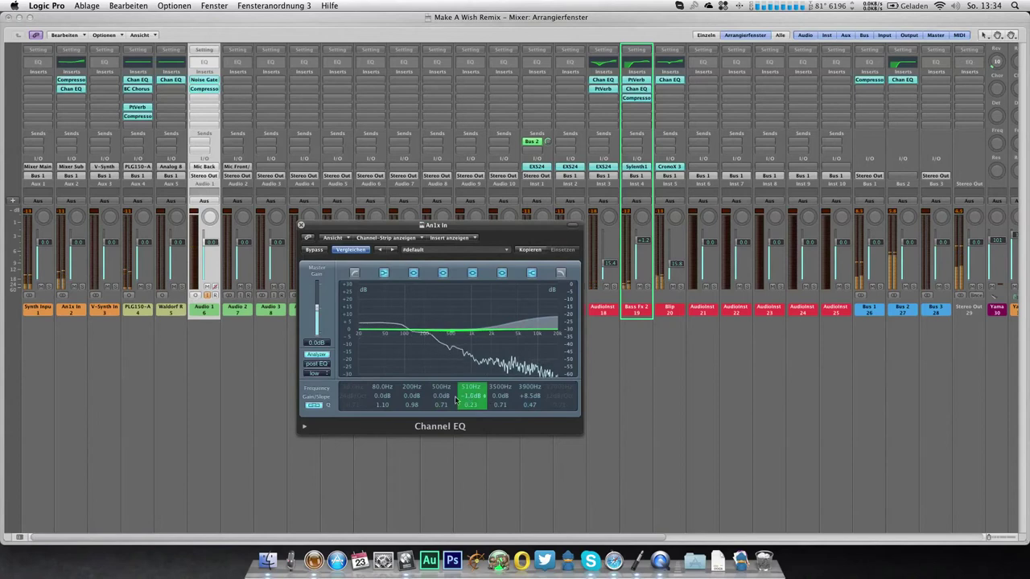
{"action": "left_click_drag", "start_coordinate": [411, 396], "coordinate": [411, 392]}
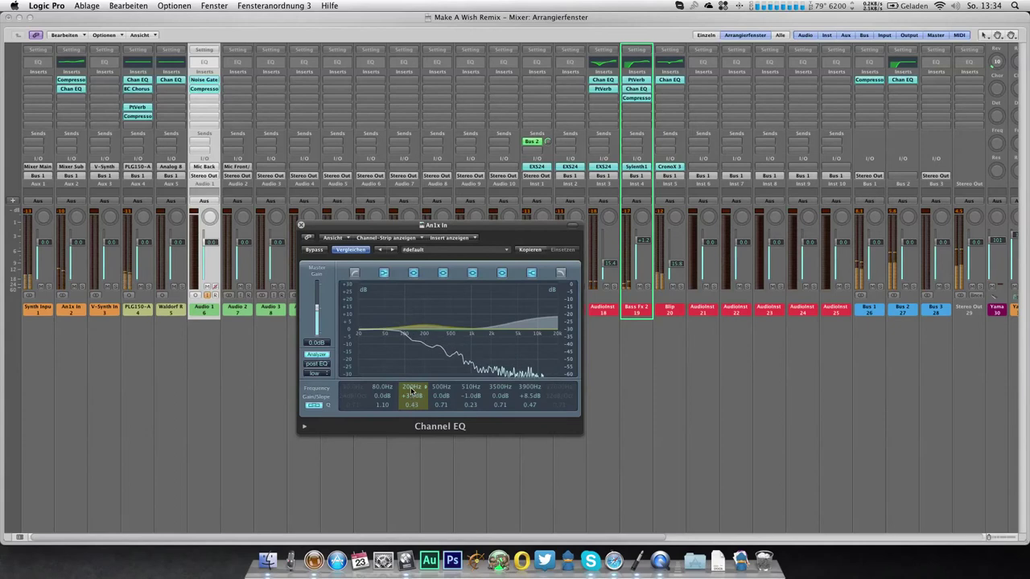
Close the Channel EQ, turn off solo on the An1x In channel and return to the arrangement.
{"action": "left_click", "coordinate": [301, 226]}
{"action": "left_click", "coordinate": [301, 230]}
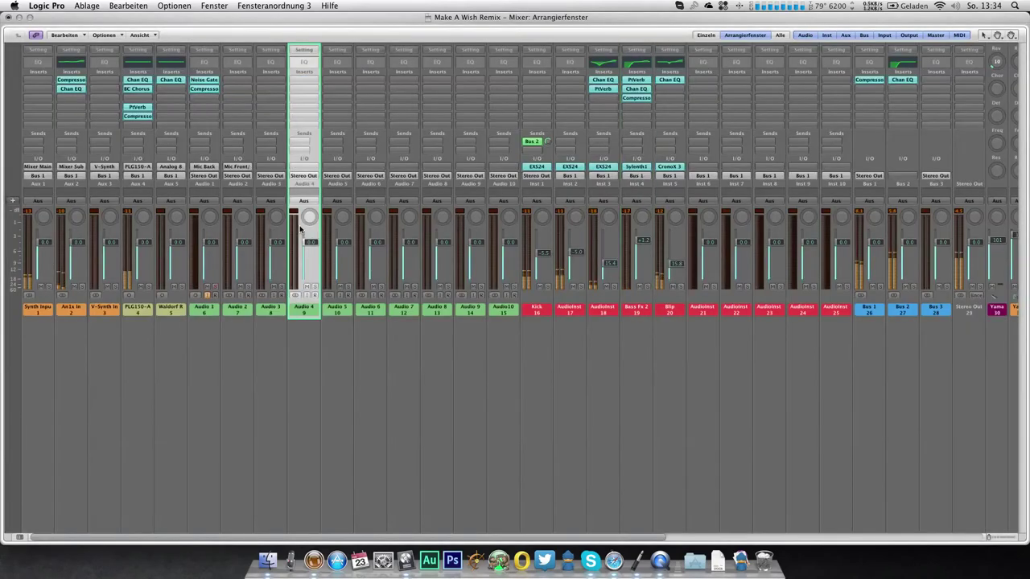
{"action": "left_click", "coordinate": [191, 359]}
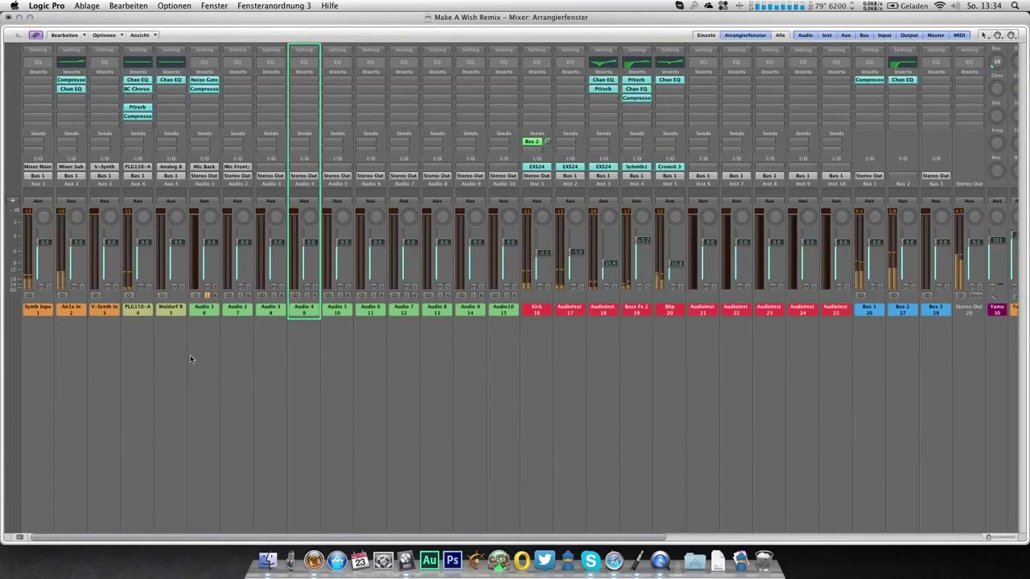
{"action": "left_click", "coordinate": [81, 299]}
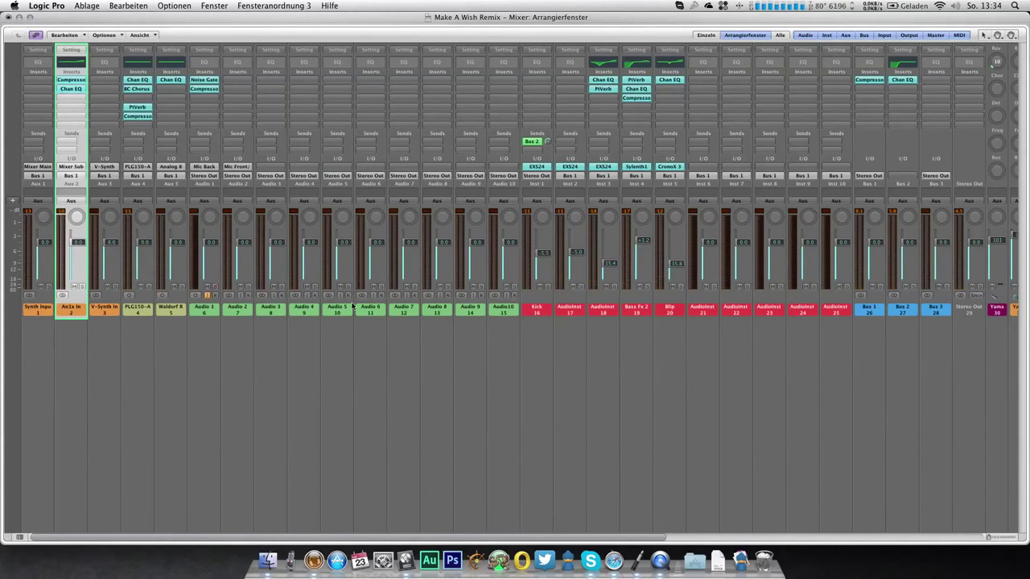
{"action": "left_click", "coordinate": [8, 17]}
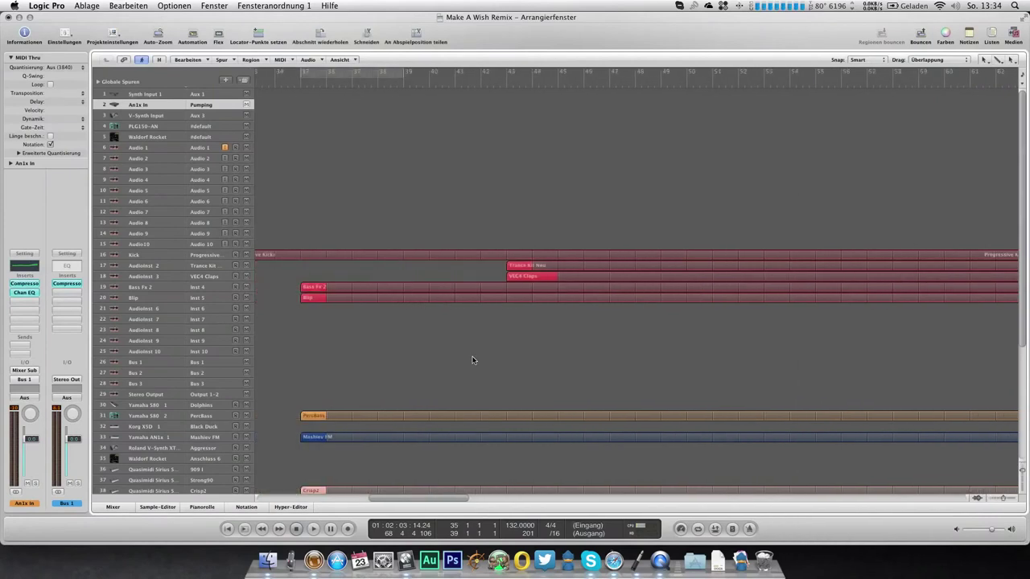
Create a one-bar region at bar 35 on the middle Trance 3 track with a single C2 note at its start.
{"action": "scroll", "coordinate": [473, 359], "scroll_direction": "left", "scroll_amount": 3}
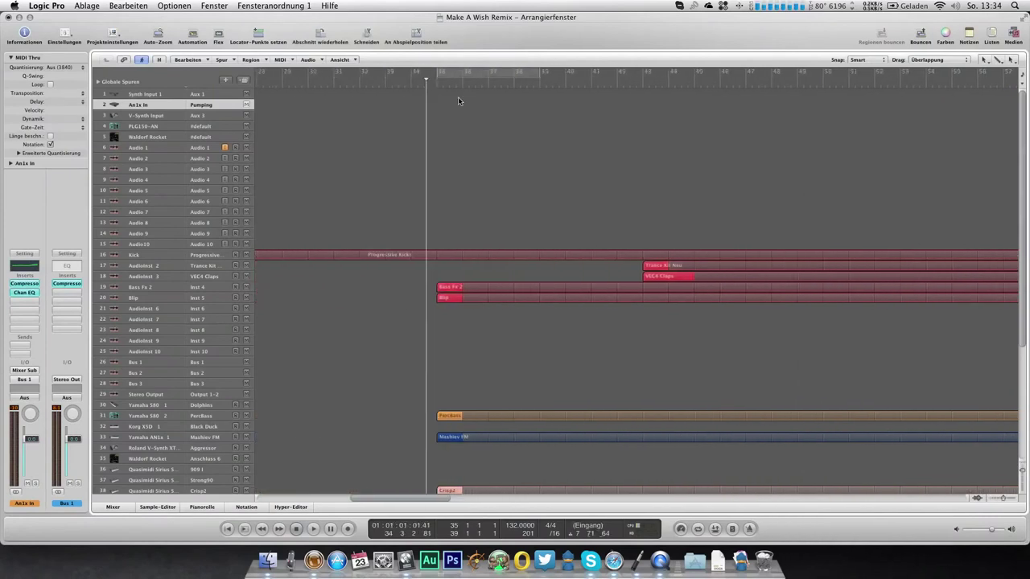
{"action": "scroll", "coordinate": [497, 142], "scroll_direction": "down", "scroll_amount": 5}
{"action": "scroll", "coordinate": [497, 142], "scroll_direction": "down", "scroll_amount": 3}
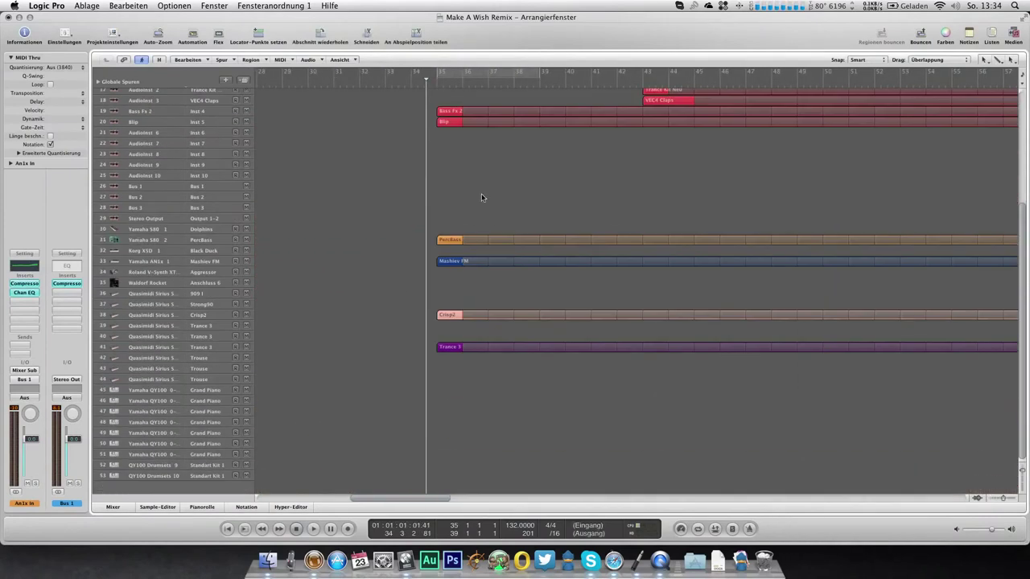
{"action": "double_click", "coordinate": [448, 339]}
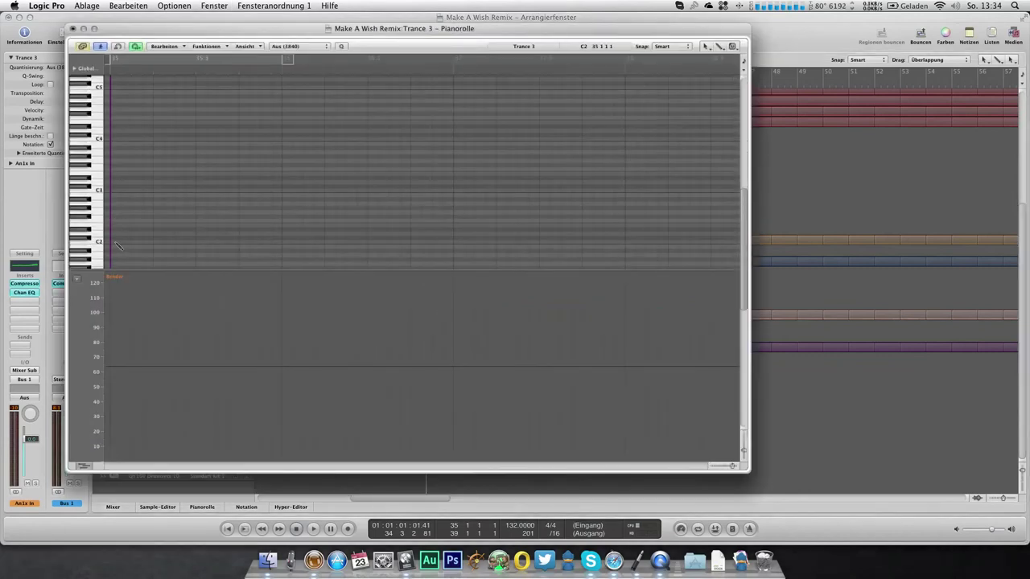
{"action": "left_click_drag", "start_coordinate": [118, 243], "coordinate": [117, 225]}
{"action": "left_click", "coordinate": [73, 29]}
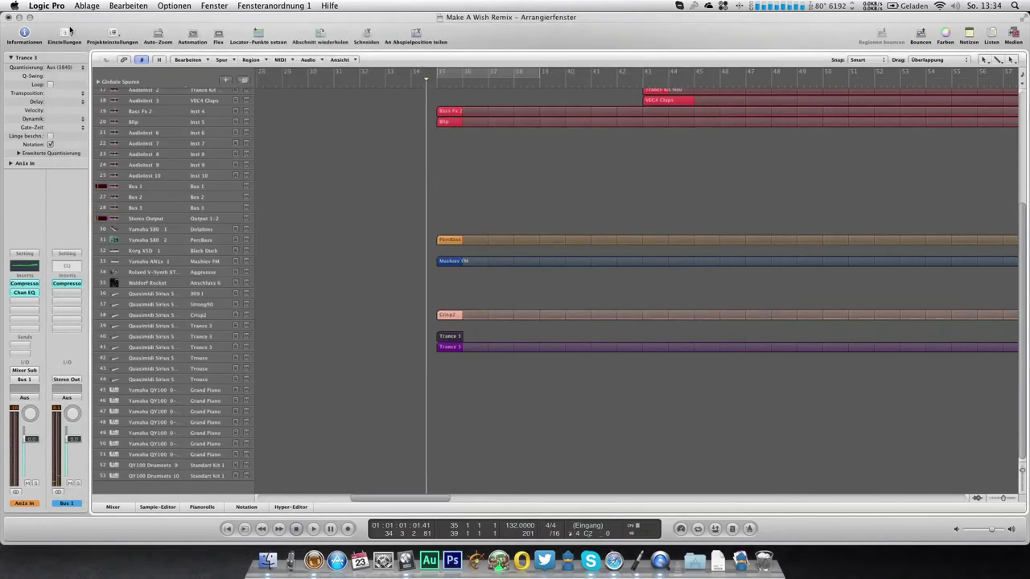
Set reverb to 82 and chorus to 71 on the lowest Trance 3 track and play from just before bar 35.
{"action": "left_click", "coordinate": [210, 347]}
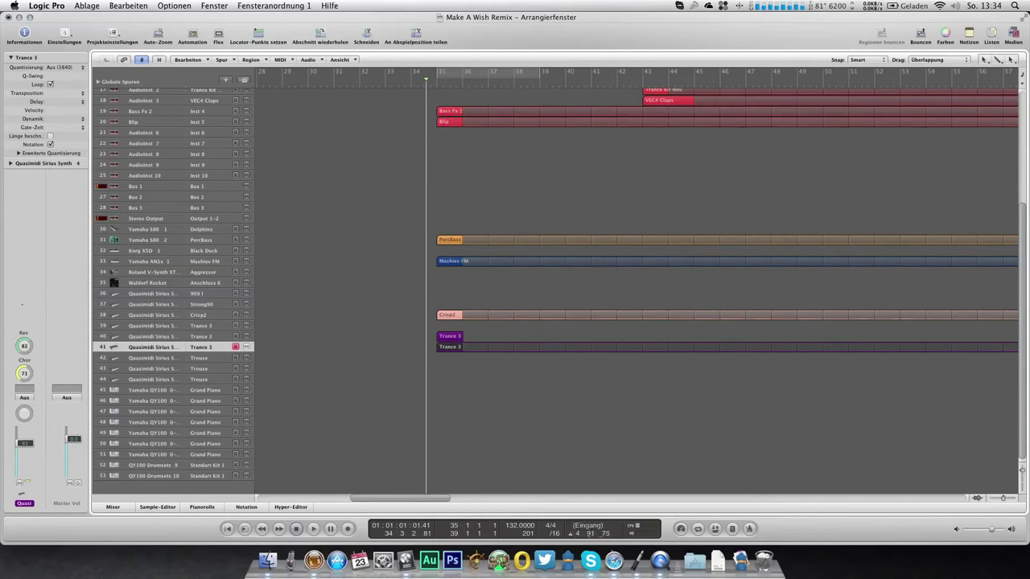
{"action": "key", "text": "space"}
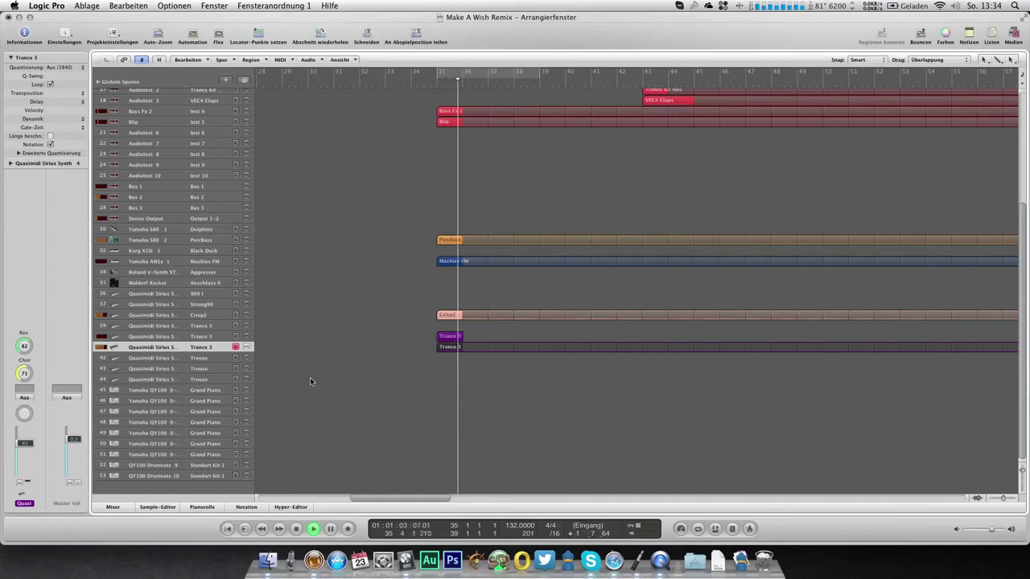
{"action": "scroll", "coordinate": [309, 378], "scroll_direction": "up", "scroll_amount": 2}
{"action": "scroll", "coordinate": [322, 377], "scroll_direction": "up", "scroll_amount": 1}
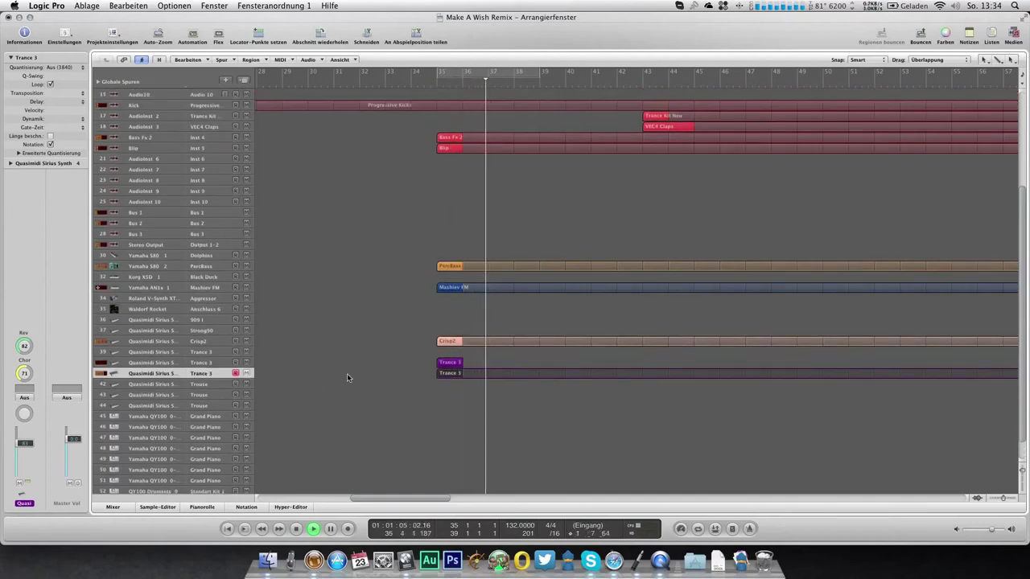
Raise the Overblast High Gain to +10.1 dB in the synth effects editor and return to the arrangement.
{"action": "key", "text": "2"}
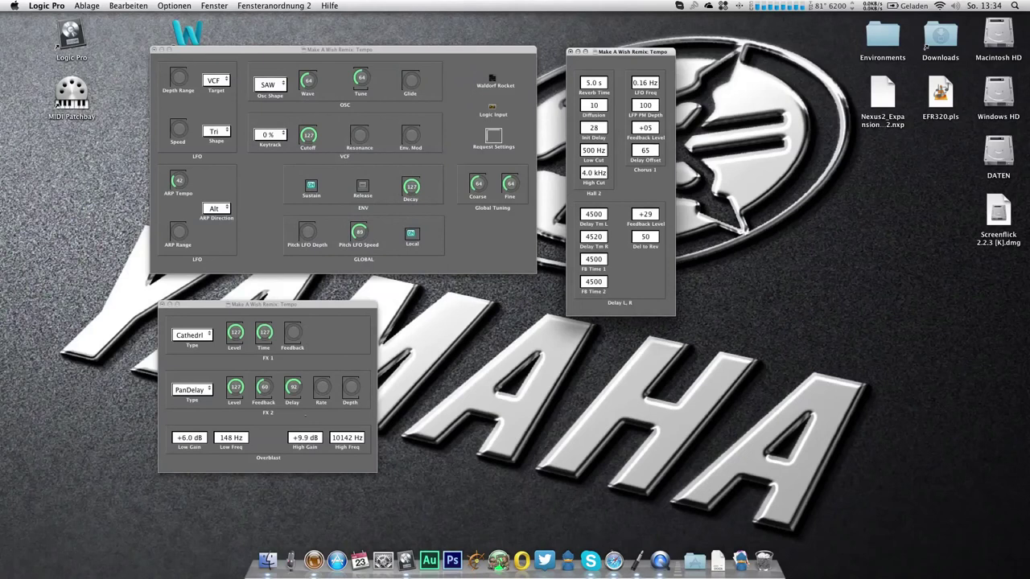
{"action": "left_click_drag", "start_coordinate": [305, 438], "coordinate": [305, 419]}
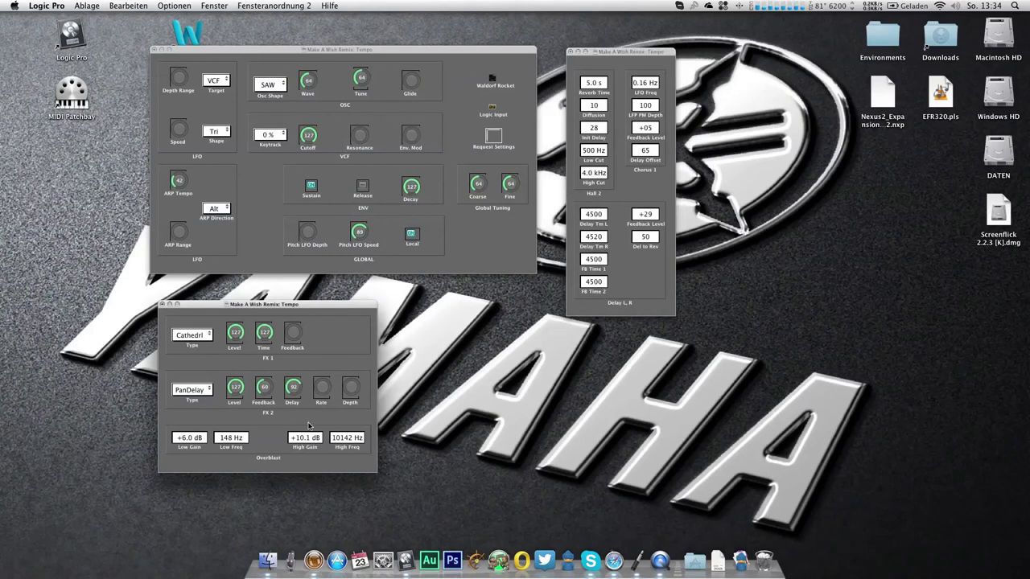
{"action": "key", "text": "1"}
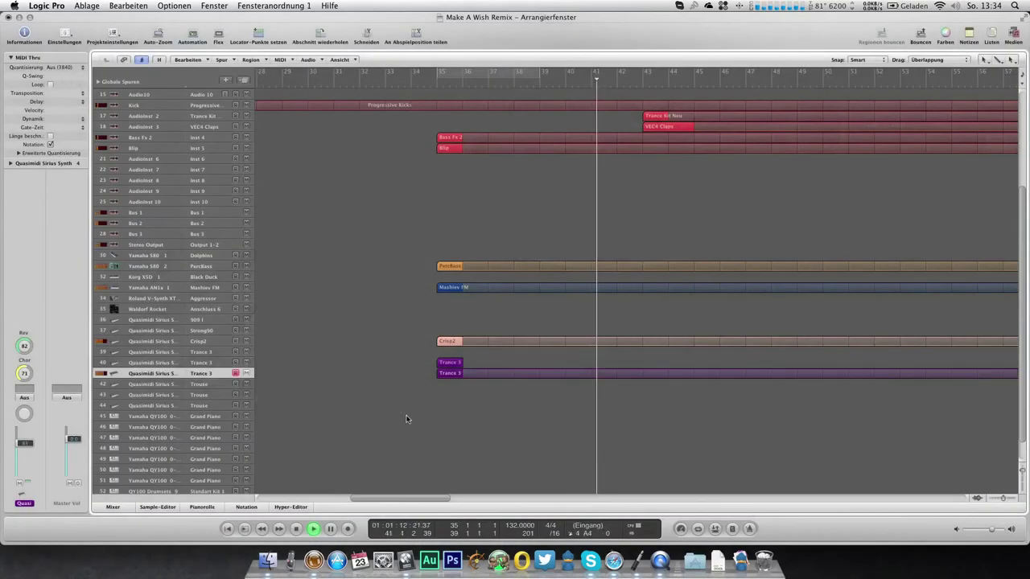
Copy the unlooped Trance 3 region from bar 35 to bar 43 and set the copy's note to C#2.
{"action": "scroll", "coordinate": [637, 147], "scroll_direction": "up", "scroll_amount": 3}
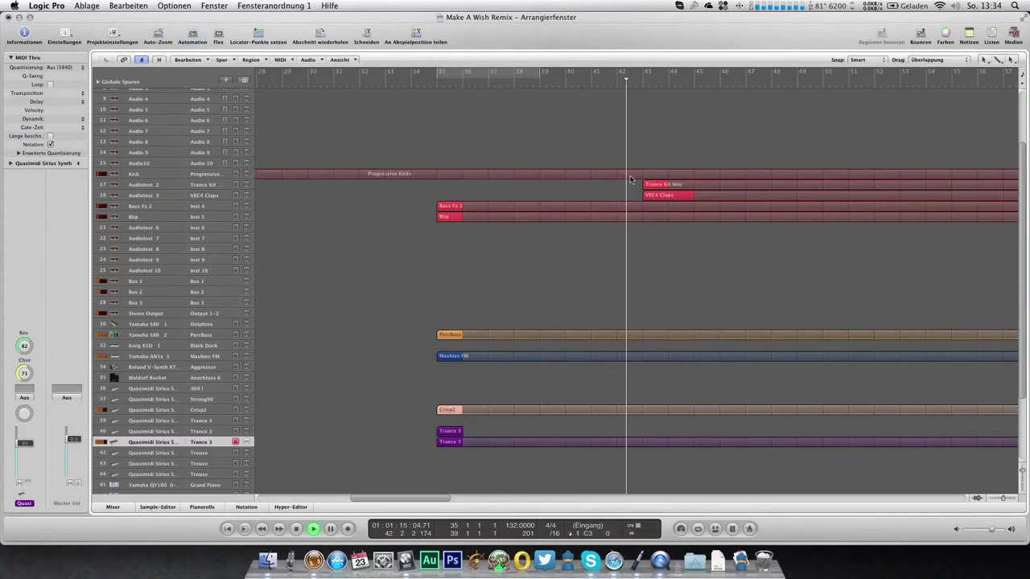
{"action": "left_click", "coordinate": [631, 177]}
{"action": "left_click", "coordinate": [440, 432]}
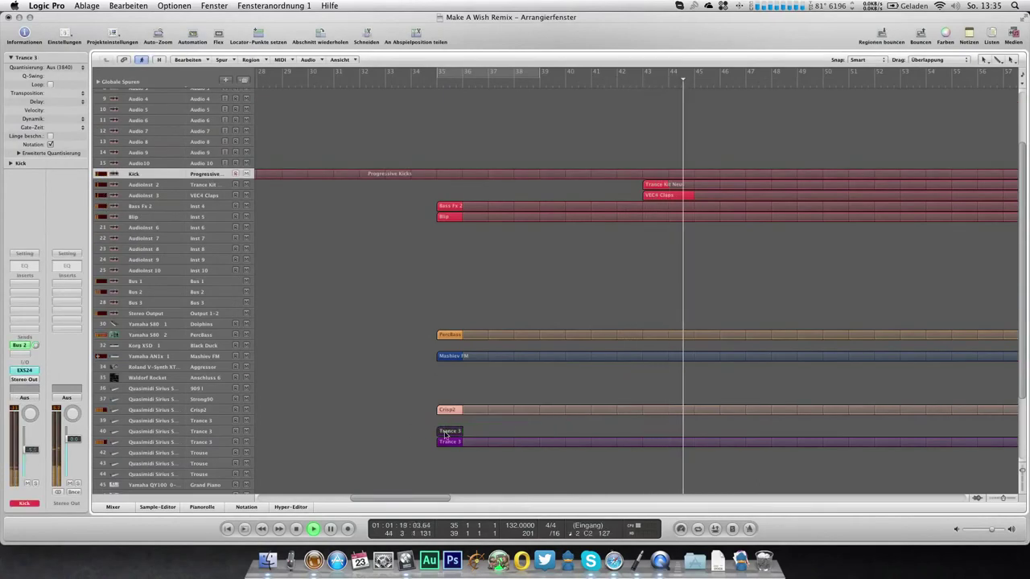
{"action": "left_click", "coordinate": [483, 425]}
{"action": "left_click", "coordinate": [476, 429]}
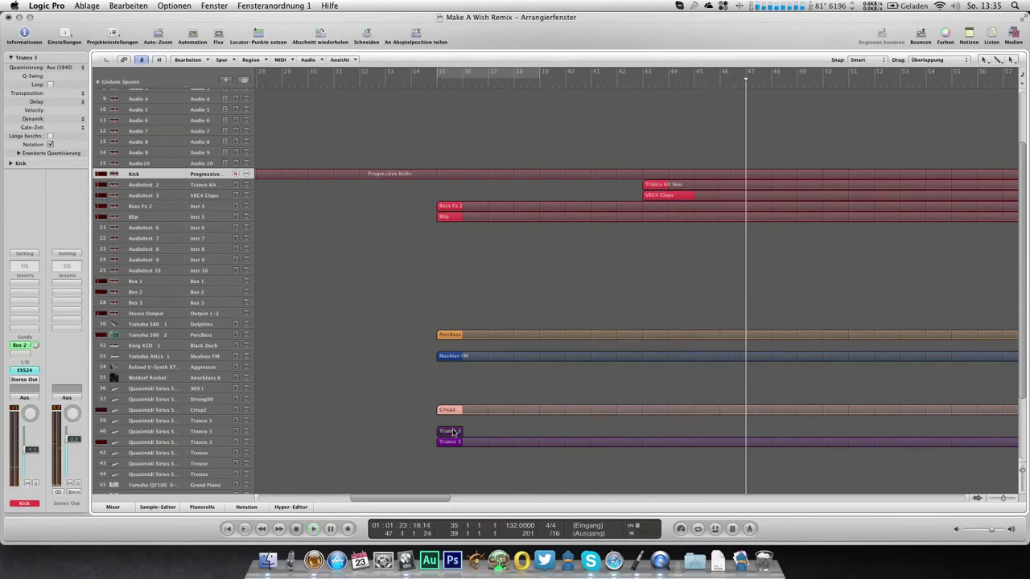
{"action": "left_click_drag", "start_coordinate": [450, 432], "coordinate": [658, 438]}
{"action": "key", "text": "super+0"}
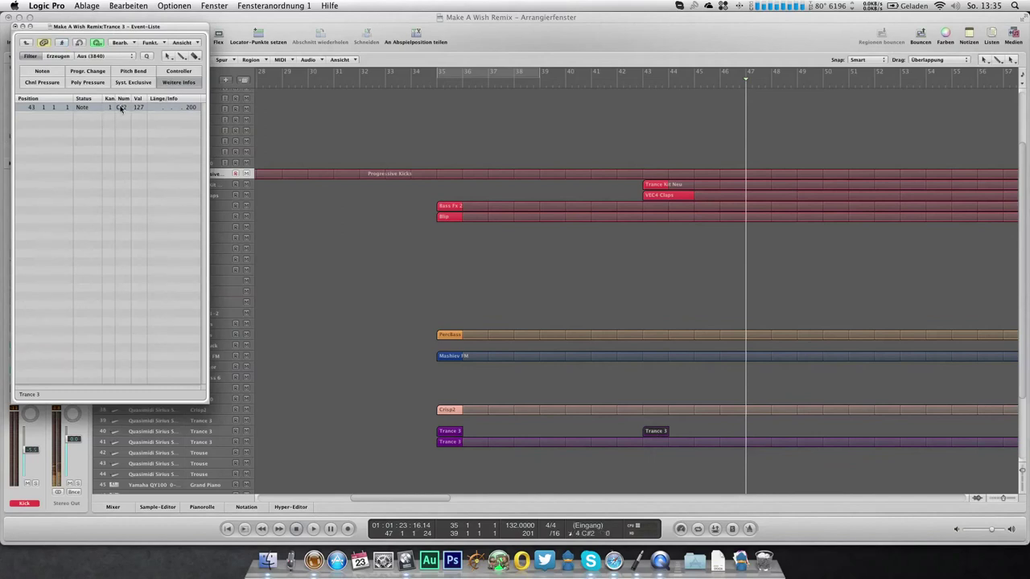
{"action": "left_click", "coordinate": [15, 27]}
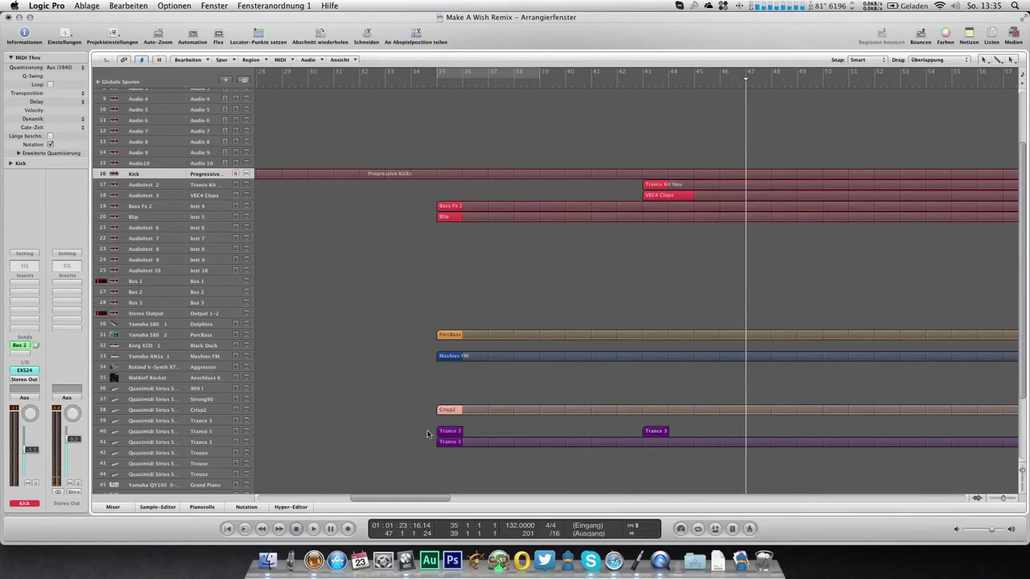
Create another Quasimidi Sirius track with the Trance 3 program directly below the lowest Trance 3 track.
{"action": "left_click", "coordinate": [231, 444]}
{"action": "key", "text": "super+d"}
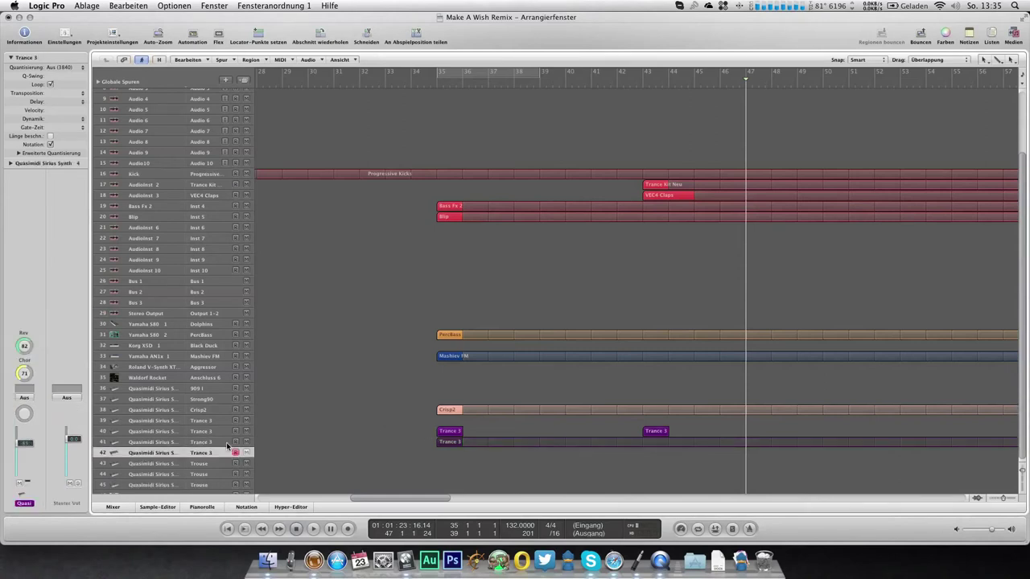
{"action": "left_click", "coordinate": [374, 431]}
Play the arrangement from just before bar 35 and select the Yamaha S80 Dolphins track.
{"action": "left_click", "coordinate": [431, 85]}
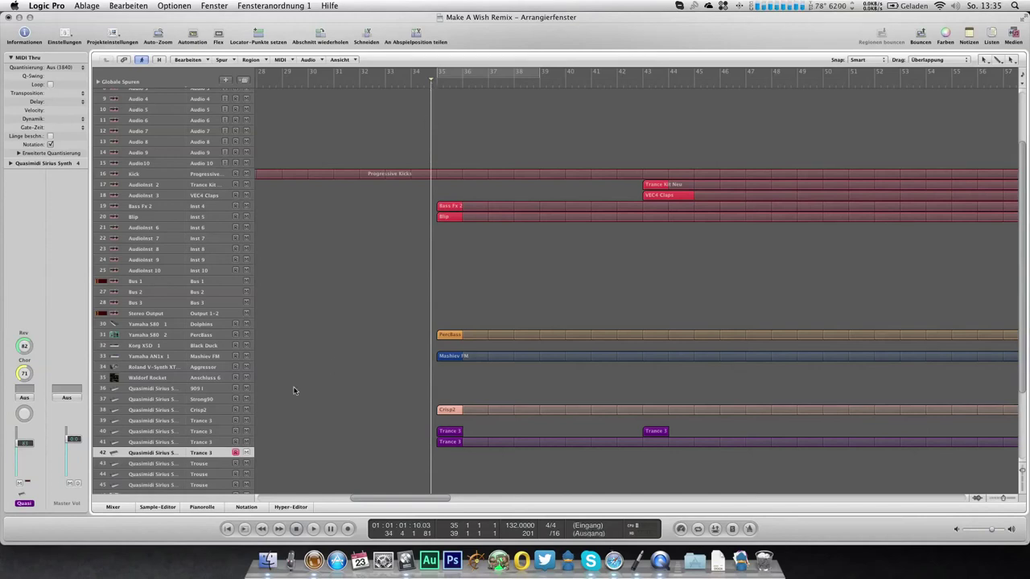
{"action": "key", "text": "space"}
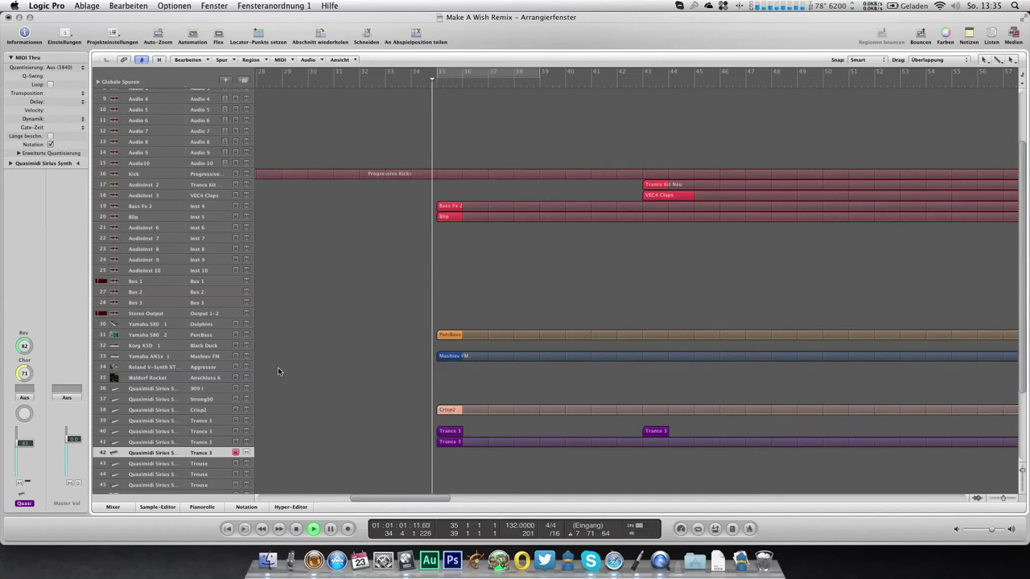
{"action": "left_click", "coordinate": [220, 347]}
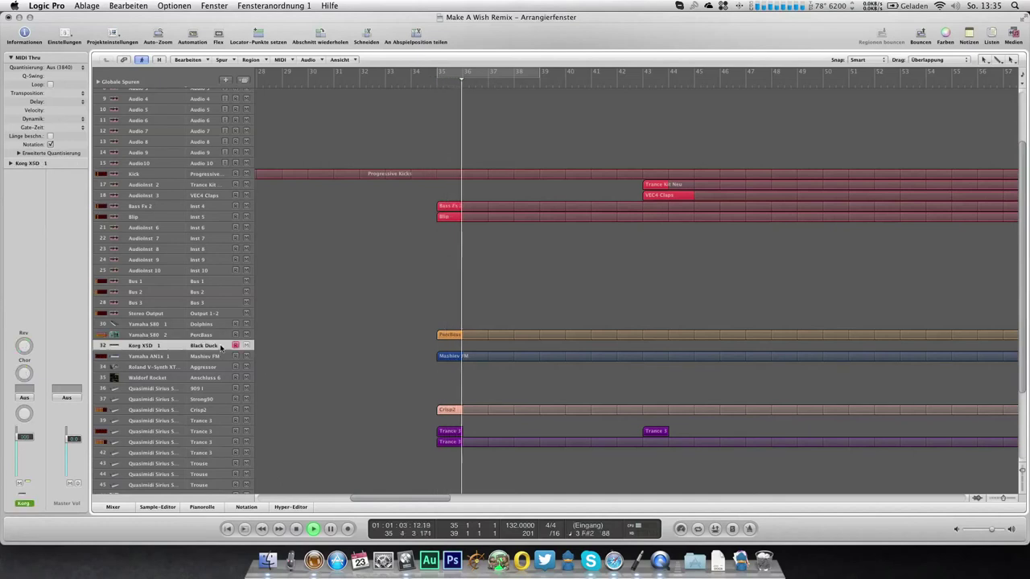
{"action": "left_click", "coordinate": [230, 324]}
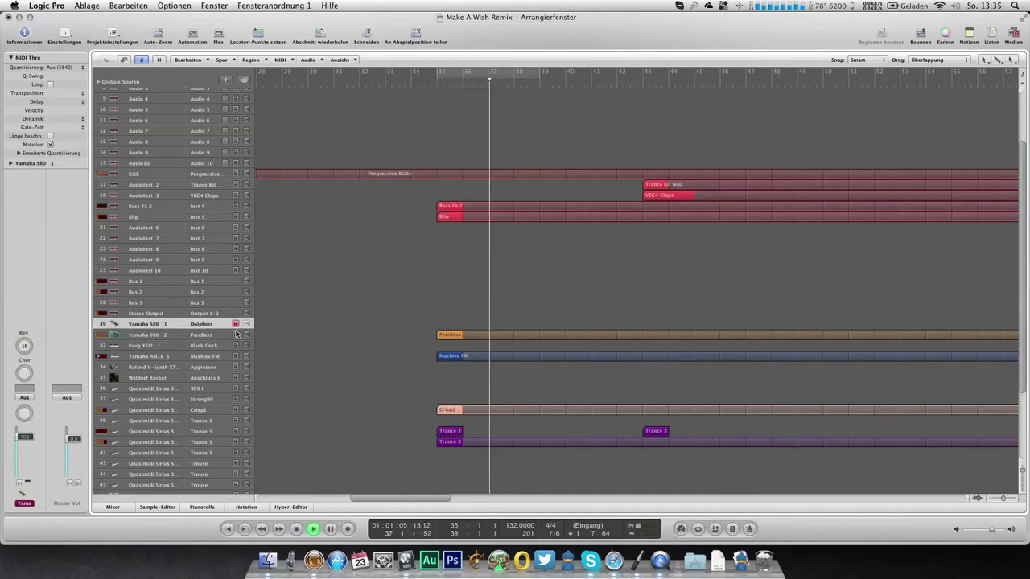
Set the 1200 Hz band gain to +5.0 dB in the PLG150-AN channel's EQ and return to the arrangement.
{"action": "key", "text": "3"}
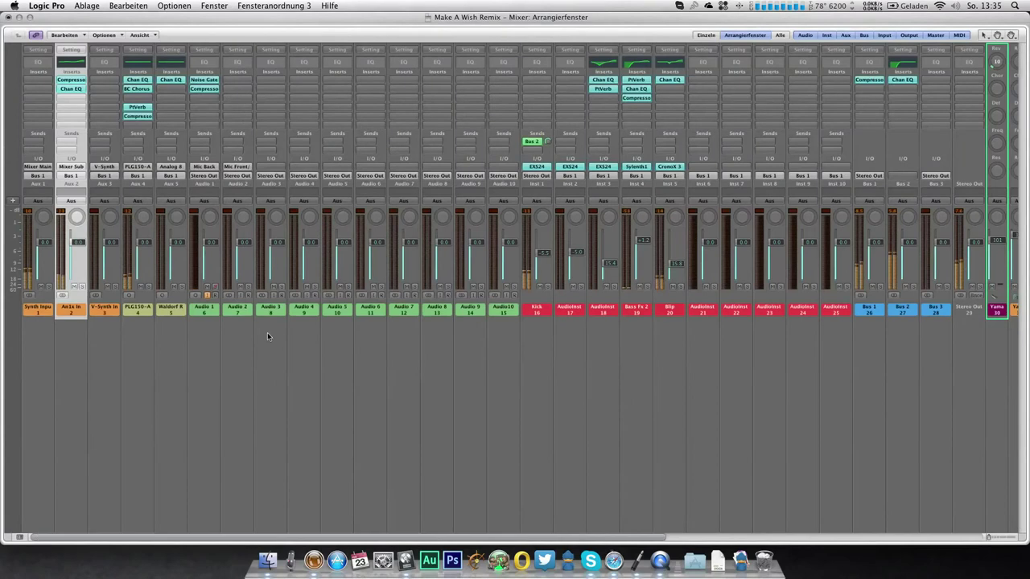
{"action": "scroll", "coordinate": [775, 401], "scroll_direction": "right", "scroll_amount": 2}
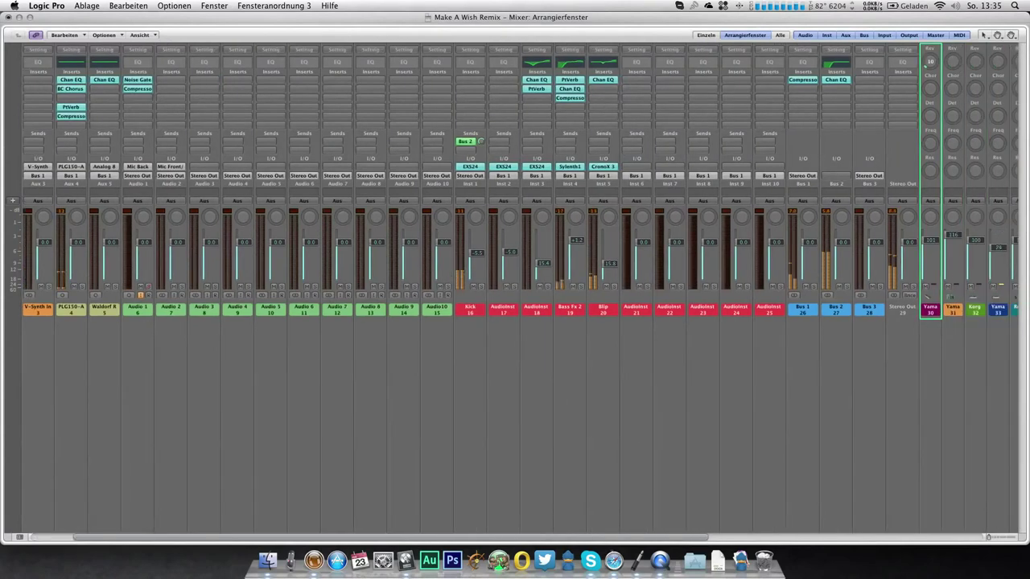
{"action": "scroll", "coordinate": [571, 352], "scroll_direction": "left", "scroll_amount": 2}
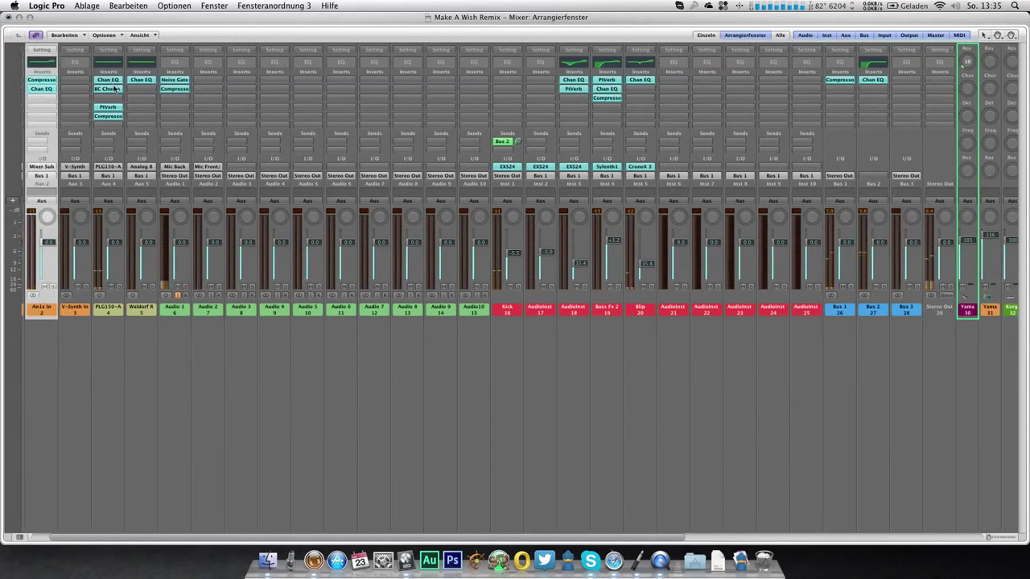
{"action": "left_click", "coordinate": [110, 81]}
{"action": "left_click_drag", "start_coordinate": [197, 215], "coordinate": [203, 237]}
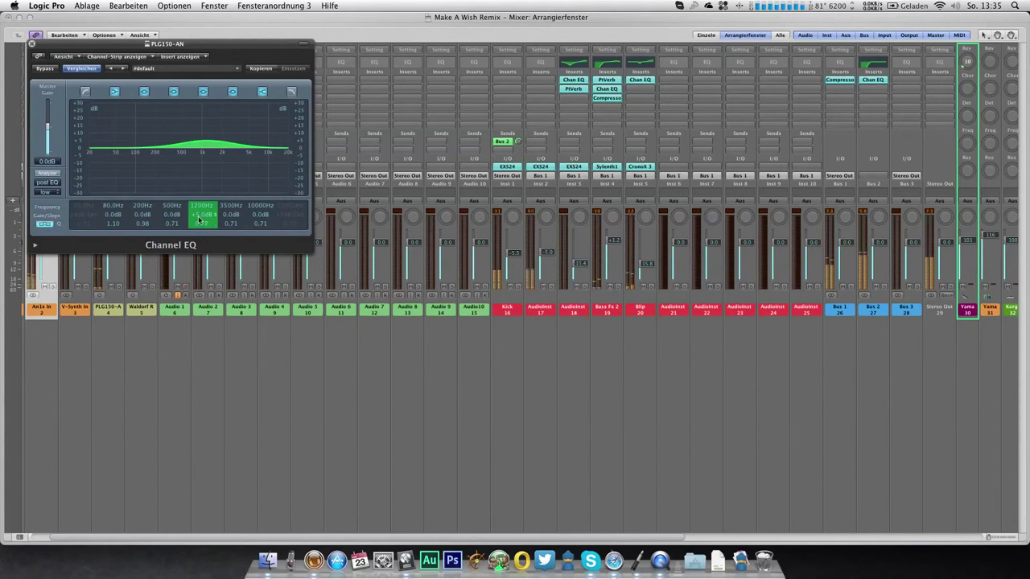
{"action": "left_click", "coordinate": [32, 45]}
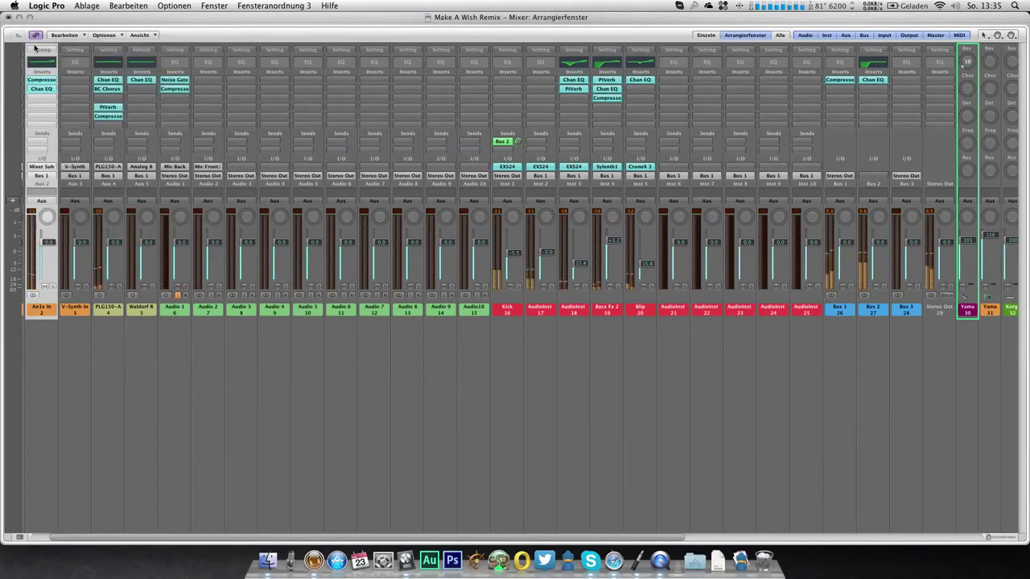
{"action": "left_click", "coordinate": [853, 81]}
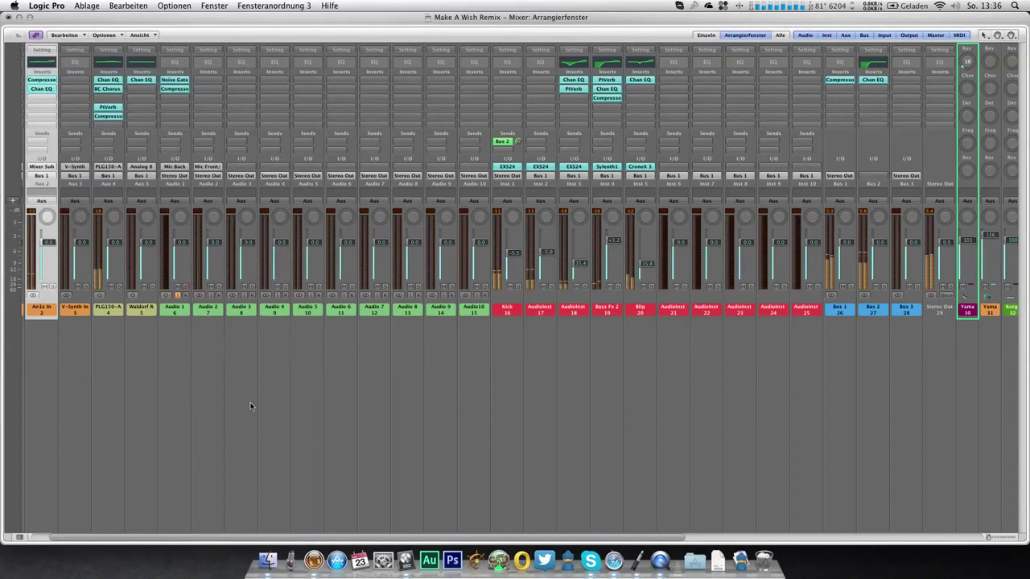
{"action": "key", "text": "1"}
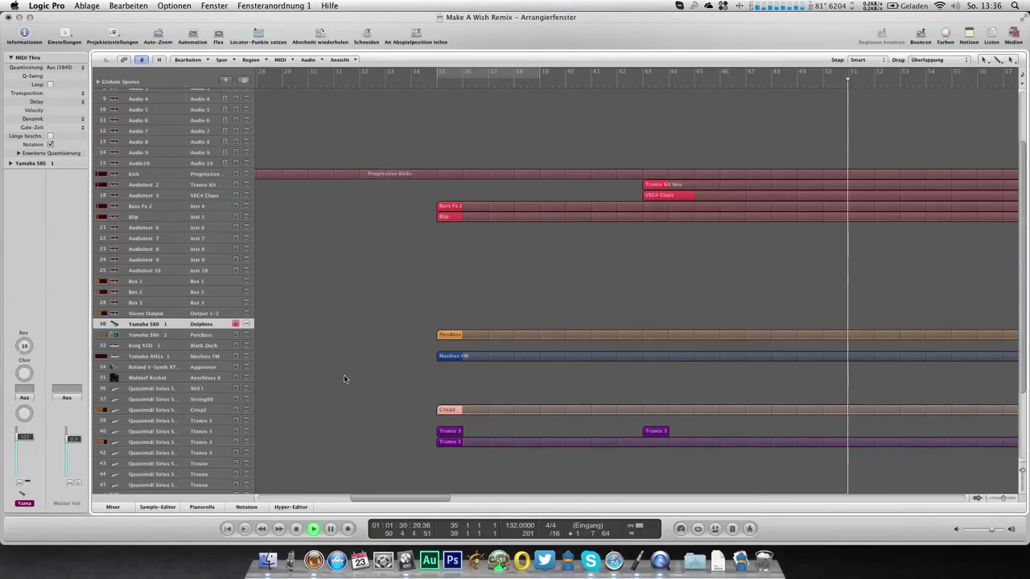
Stop playback and rename the AudioInst 2 track holding the Trance Kit Neu region to Snare.
{"action": "scroll", "coordinate": [347, 373], "scroll_direction": "down", "scroll_amount": 1}
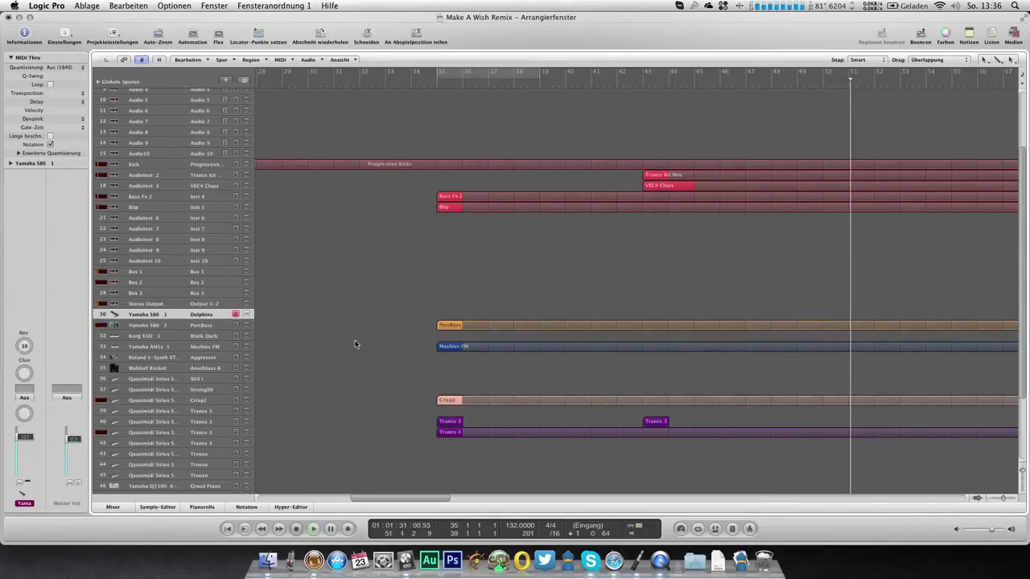
{"action": "left_click", "coordinate": [201, 174]}
{"action": "double_click", "coordinate": [24, 164]}
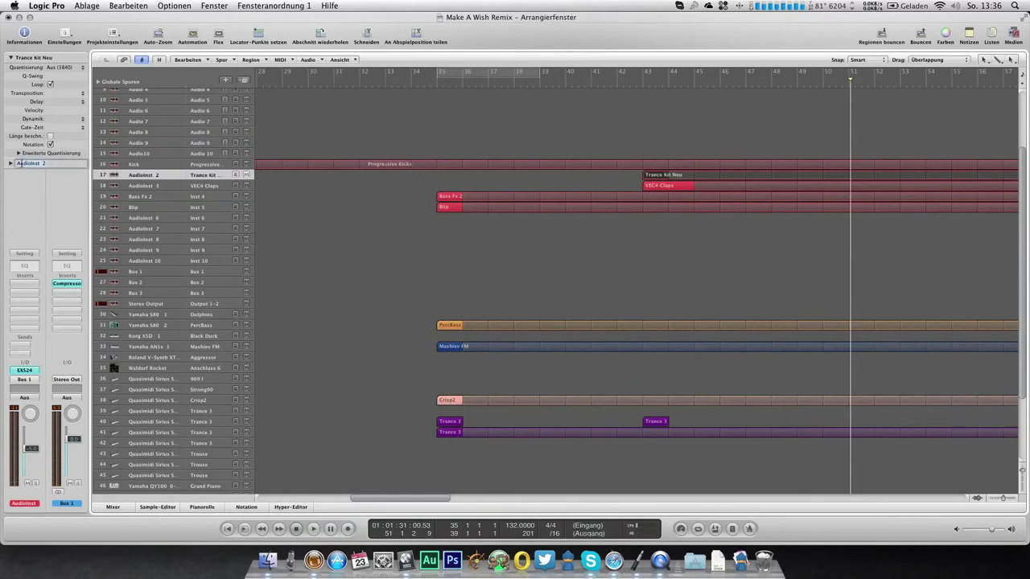
{"action": "type", "text": "Snare"}
{"action": "key", "text": "Return"}
Rename the track holding the VEC4 Claps region to FX Clap.
{"action": "left_click", "coordinate": [137, 184]}
{"action": "double_click", "coordinate": [46, 164]}
{"action": "type", "text": "FX Clap"}
{"action": "key", "text": "Return"}
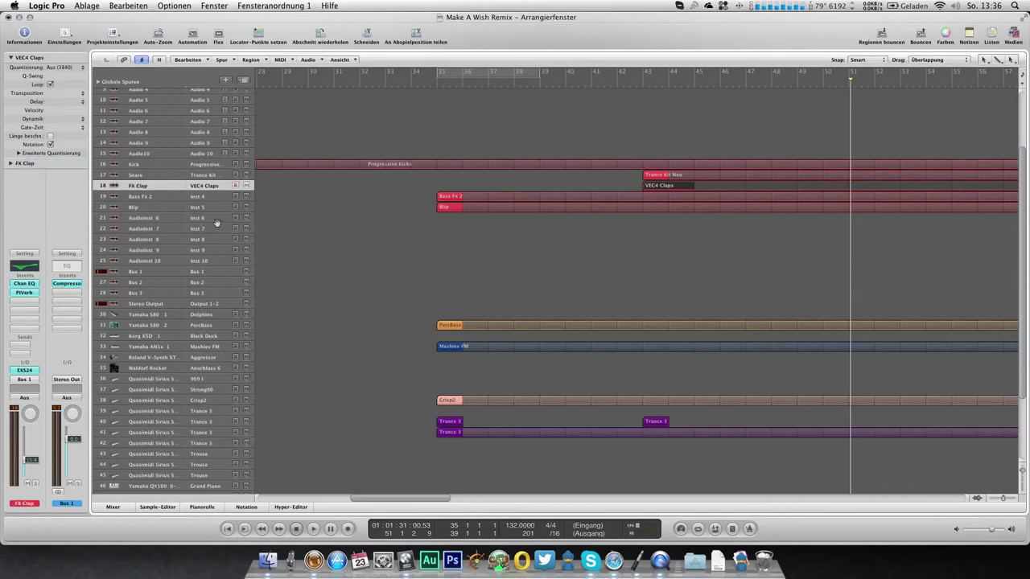
Audition Roland V-Synth XT programs from Rock Lead backwards and set the track to the Elektronik program.
{"action": "left_click", "coordinate": [213, 357]}
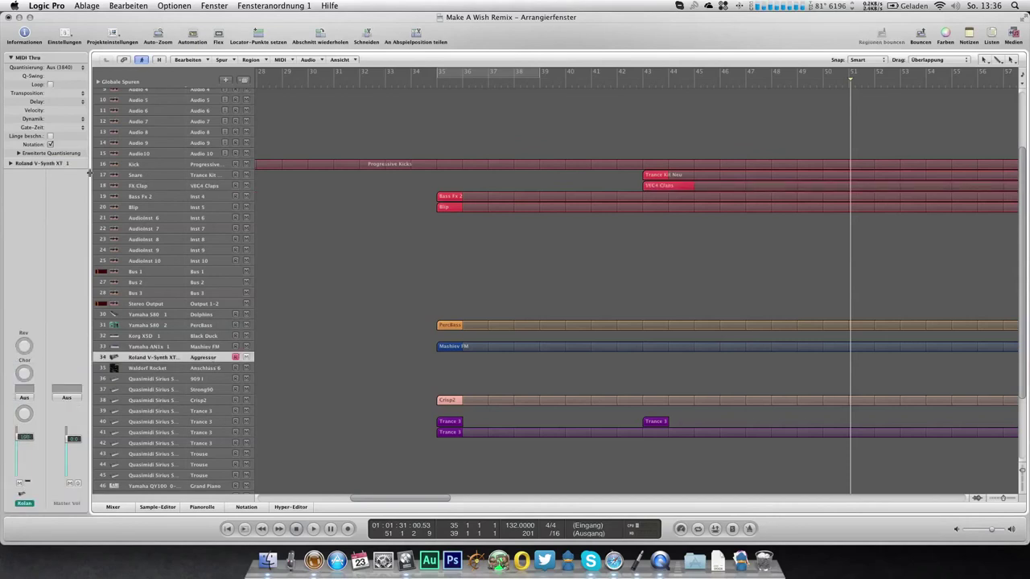
{"action": "double_click", "coordinate": [46, 165]}
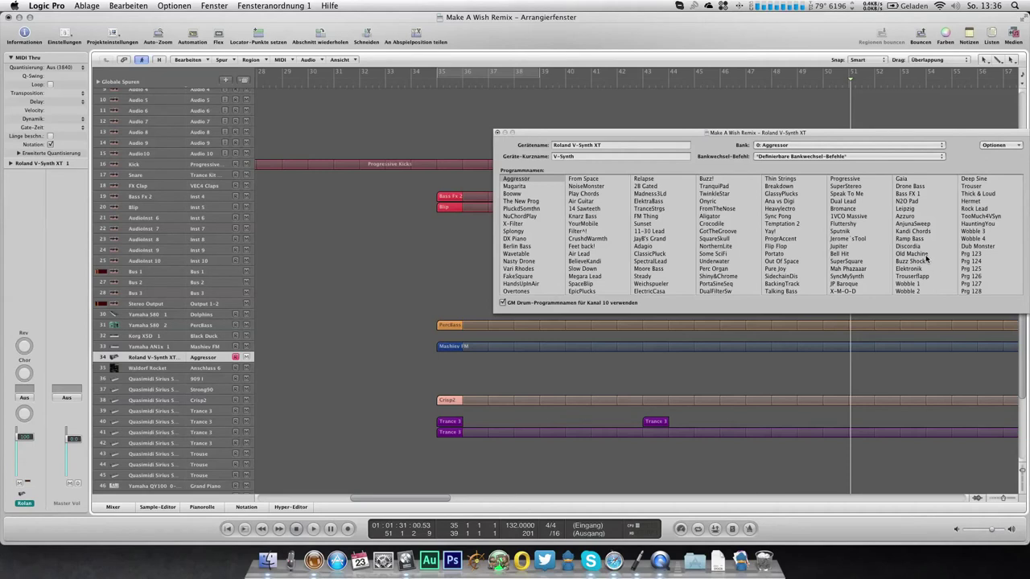
{"action": "left_click", "coordinate": [973, 209]}
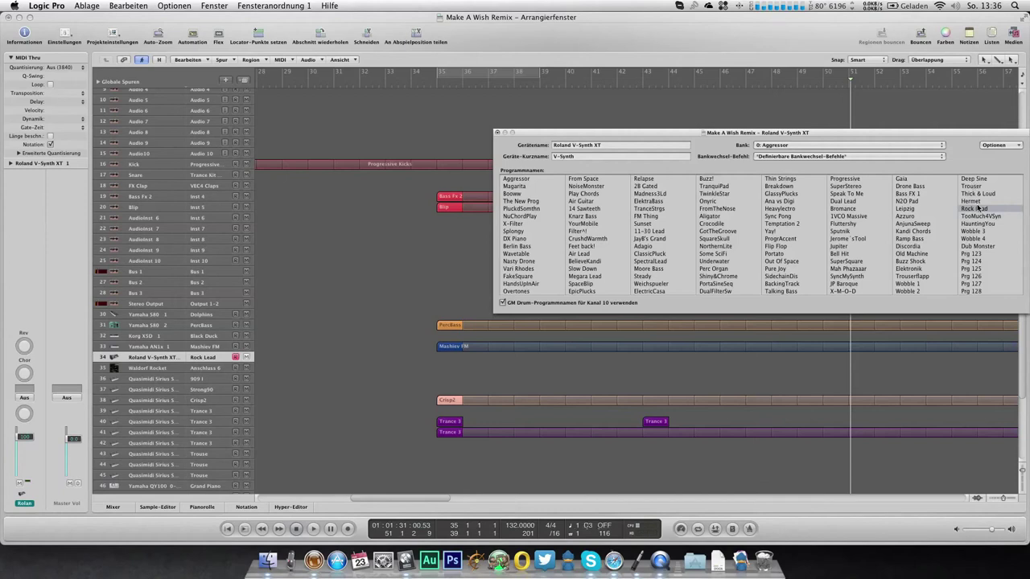
{"action": "key", "text": "Up"}
{"action": "key", "text": "Up"}
{"action": "key", "text": "Up"}
{"action": "key", "text": "Up"}
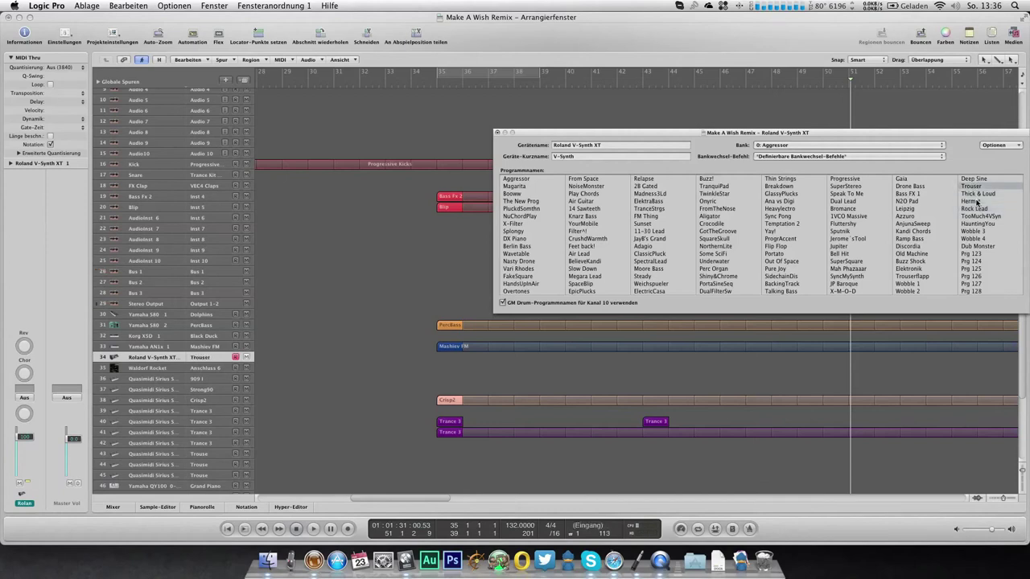
{"action": "key", "text": "Up"}
{"action": "key", "text": "Up"}
{"action": "key", "text": "Up"}
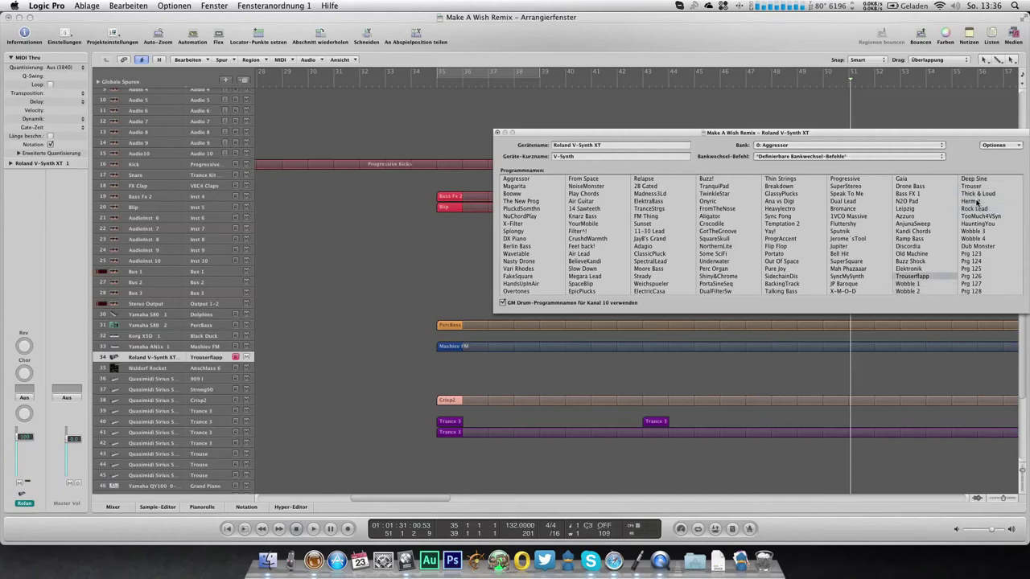
{"action": "key", "text": "Up"}
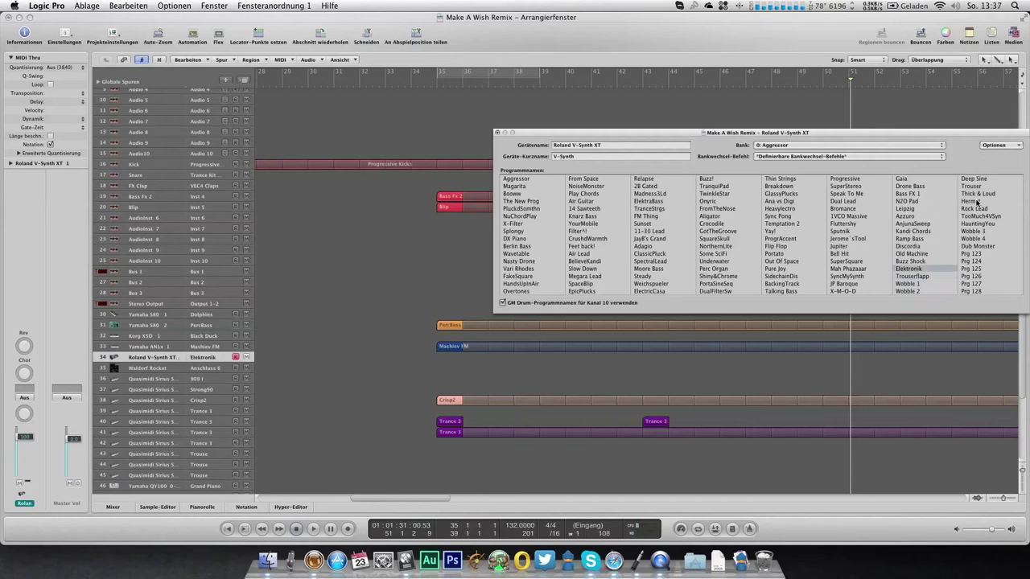
{"action": "left_click", "coordinate": [496, 133]}
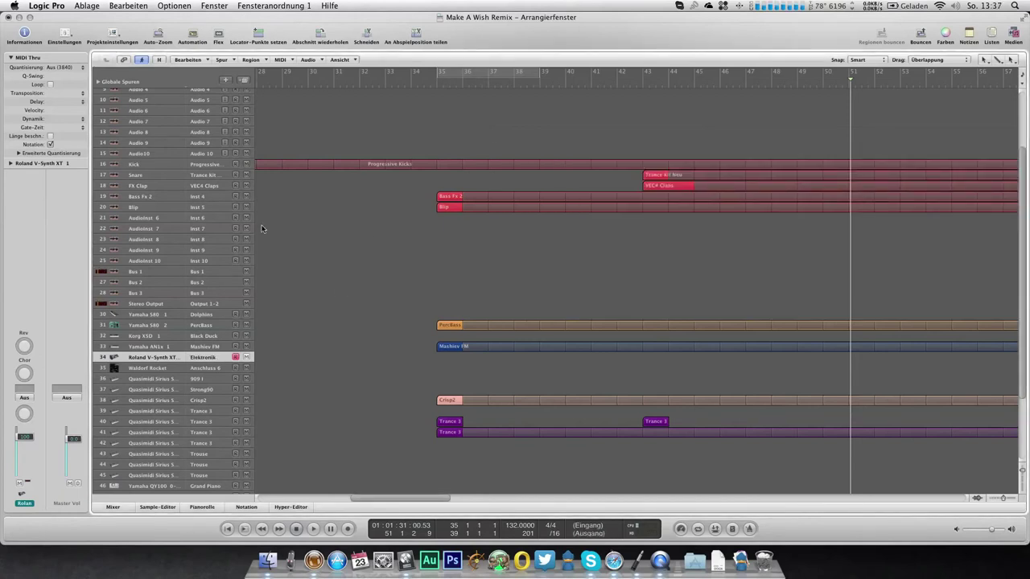
Insert the LennarDigital Sylenth1 instrument on the empty AudioInst 6 track.
{"action": "left_click", "coordinate": [206, 218]}
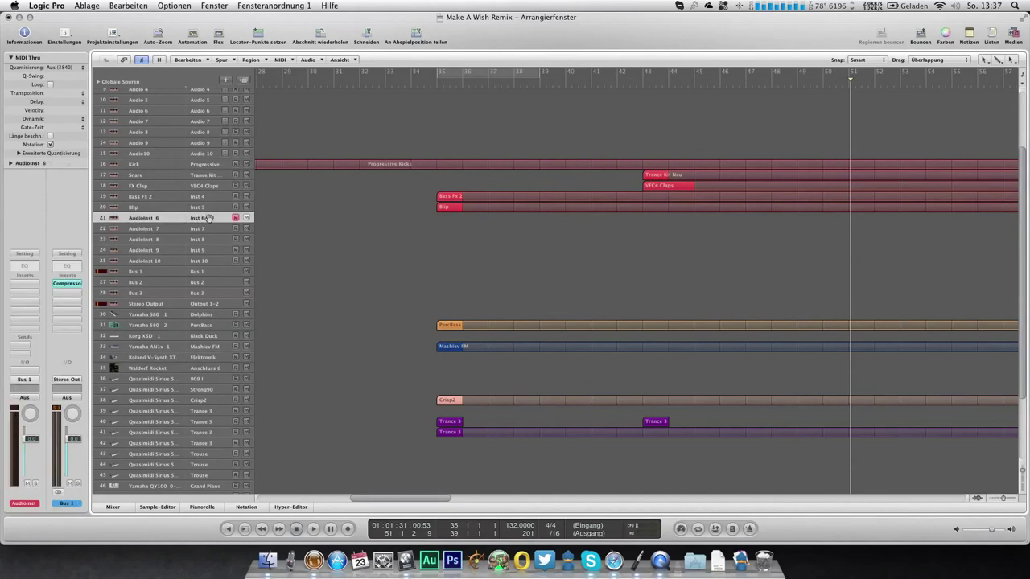
{"action": "left_click", "coordinate": [29, 383]}
{"action": "mouse_move", "coordinate": [78, 537]}
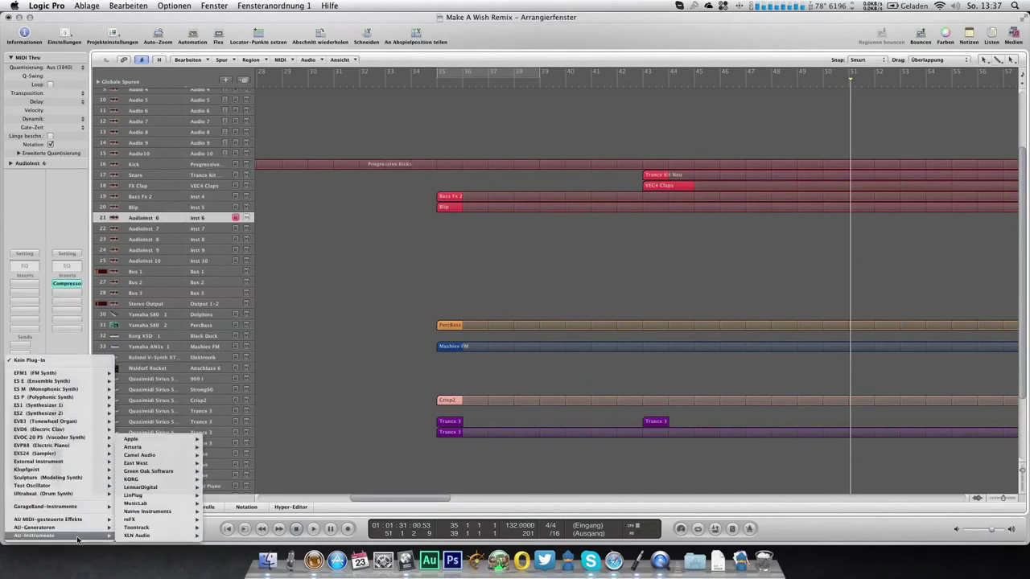
{"action": "mouse_move", "coordinate": [184, 491]}
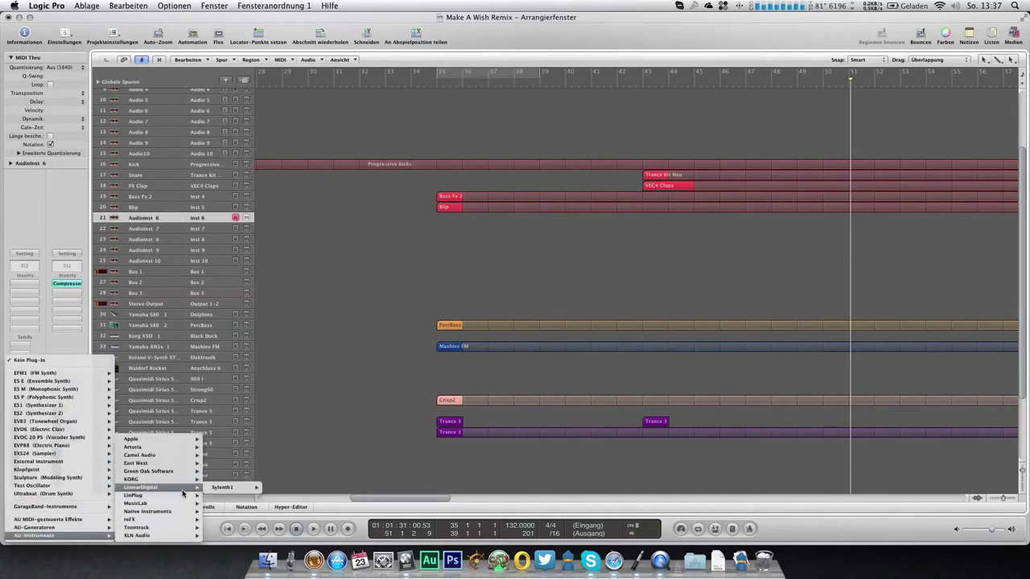
{"action": "left_click", "coordinate": [285, 491]}
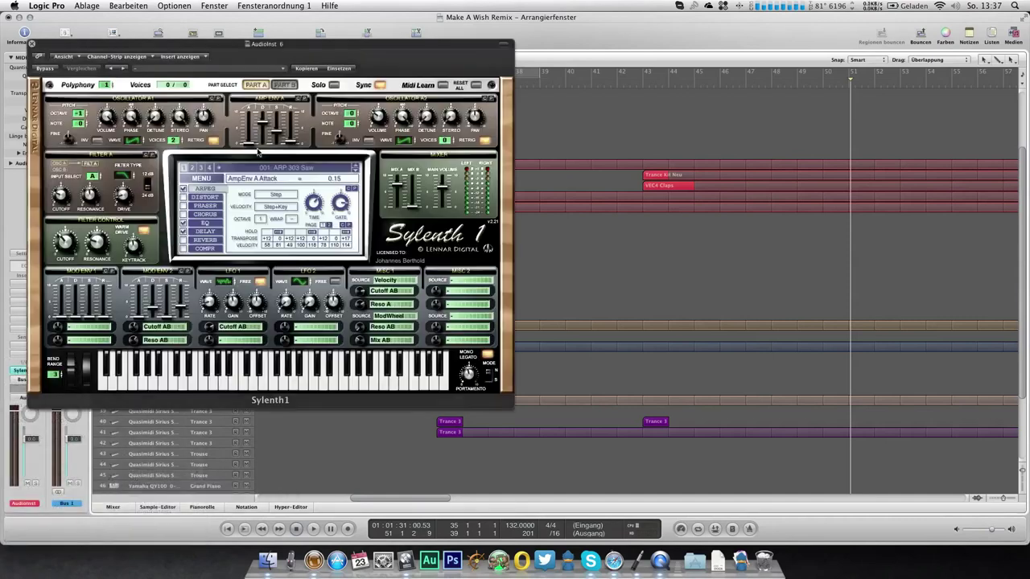
Load a different sound bank into Sylenth1 from the Musik folder on the DATEN volume.
{"action": "left_click", "coordinate": [196, 181]}
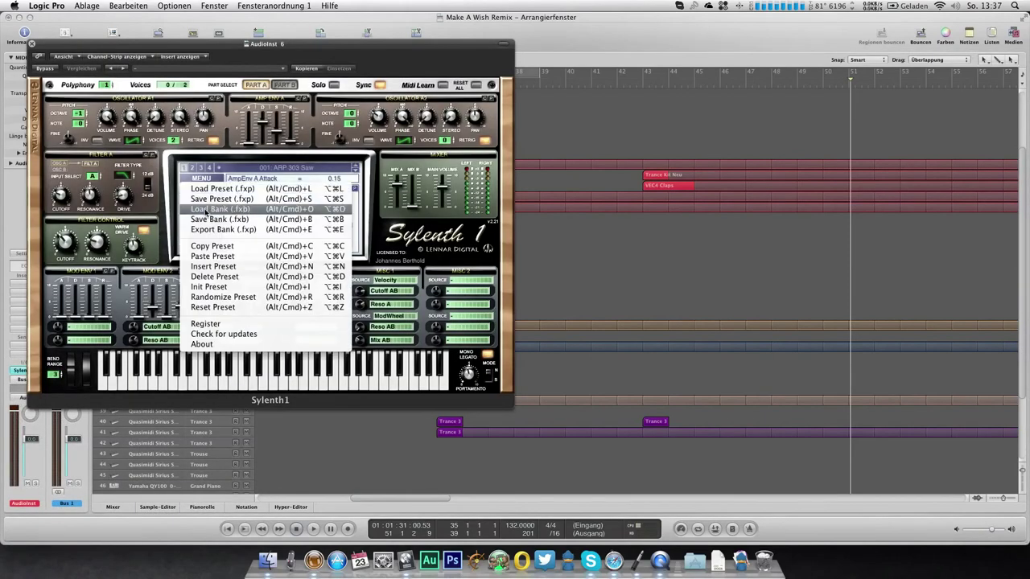
{"action": "left_click", "coordinate": [207, 210]}
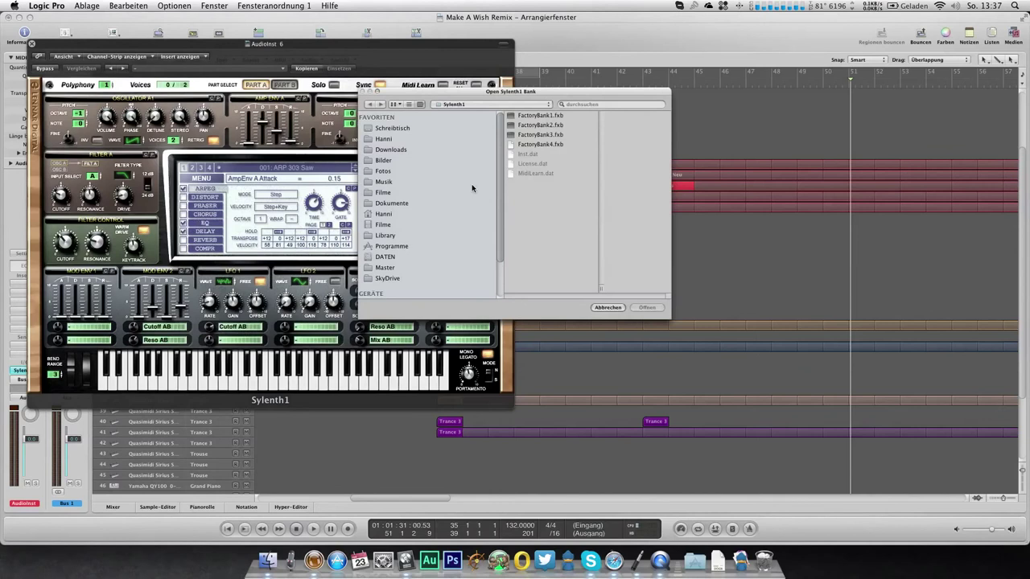
{"action": "scroll", "coordinate": [427, 225], "scroll_direction": "down", "scroll_amount": 2}
{"action": "left_click", "coordinate": [389, 225]}
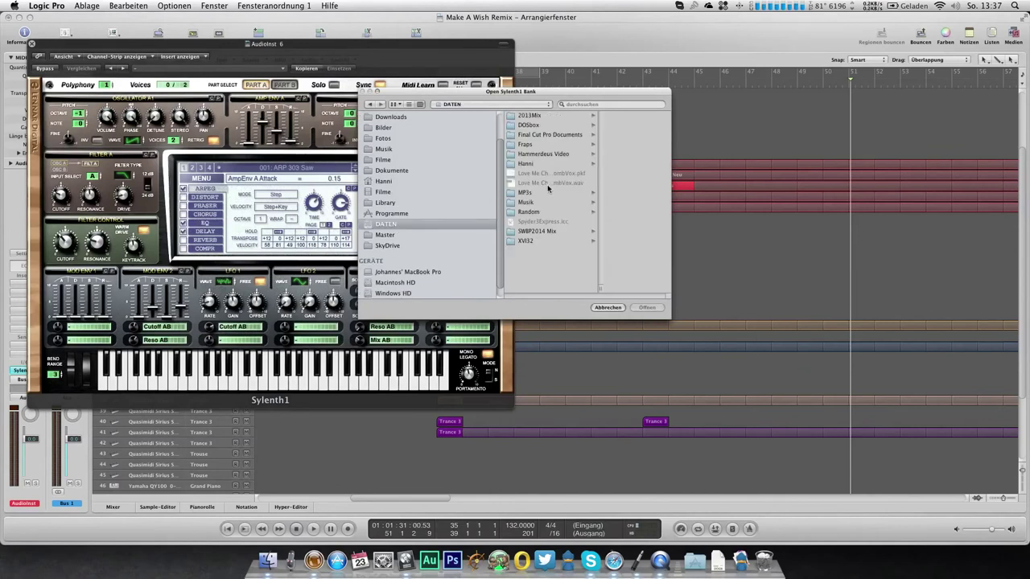
{"action": "left_click", "coordinate": [539, 201]}
{"action": "double_click", "coordinate": [602, 174]}
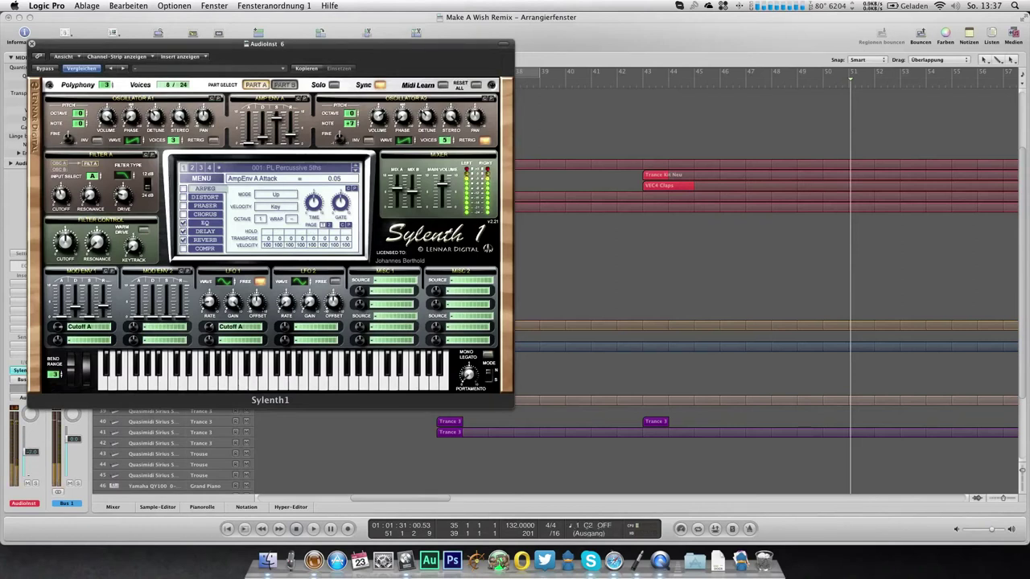
Audition the presets of the loaded Sylenth1 bank and choose preset 010: PL Alone Tonight.
{"action": "left_click", "coordinate": [356, 174]}
{"action": "left_click", "coordinate": [356, 174]}
{"action": "left_click", "coordinate": [355, 174]}
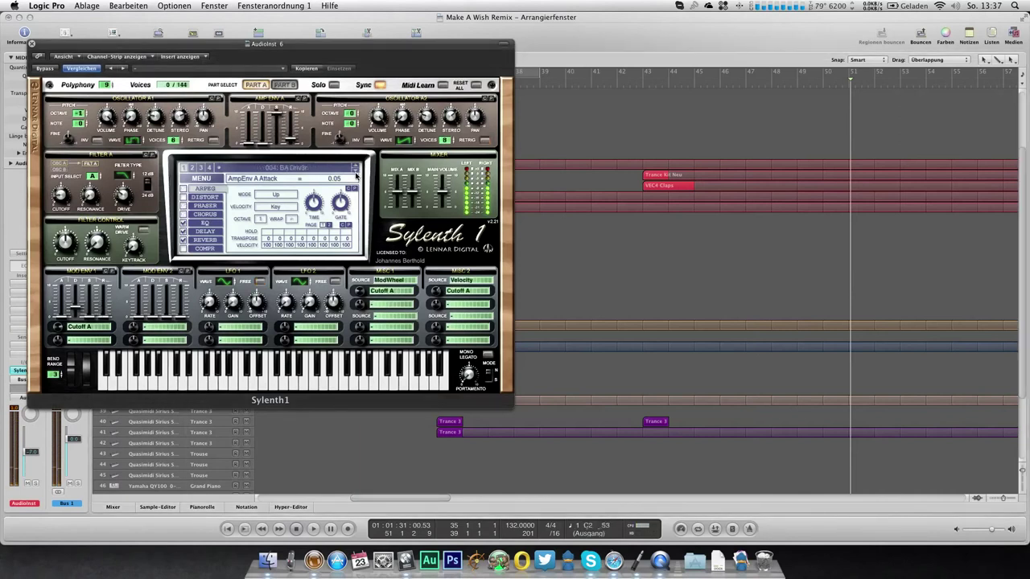
{"action": "left_click", "coordinate": [356, 174]}
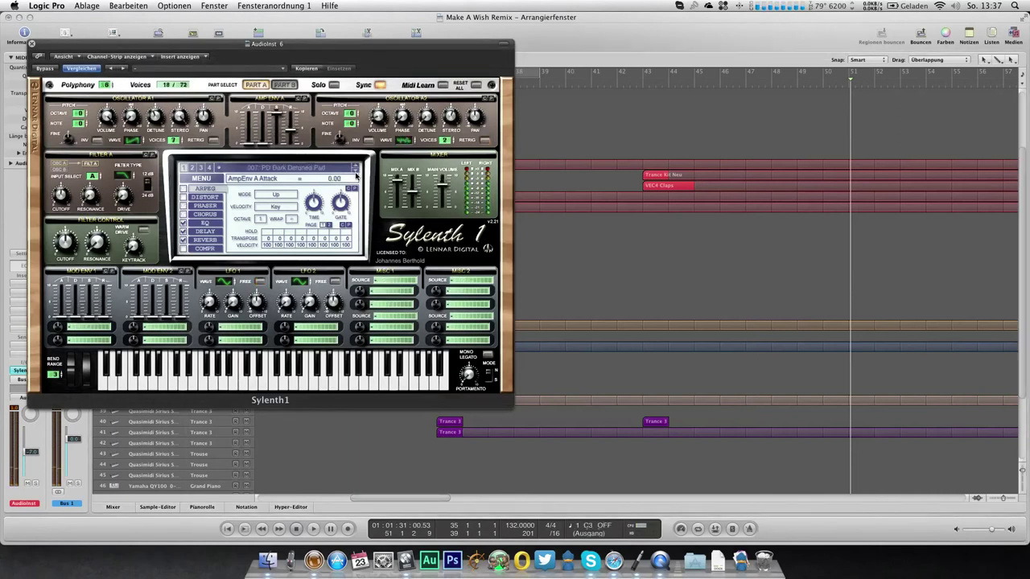
{"action": "left_click", "coordinate": [355, 174]}
{"action": "left_click", "coordinate": [356, 174]}
{"action": "left_click", "coordinate": [356, 174]}
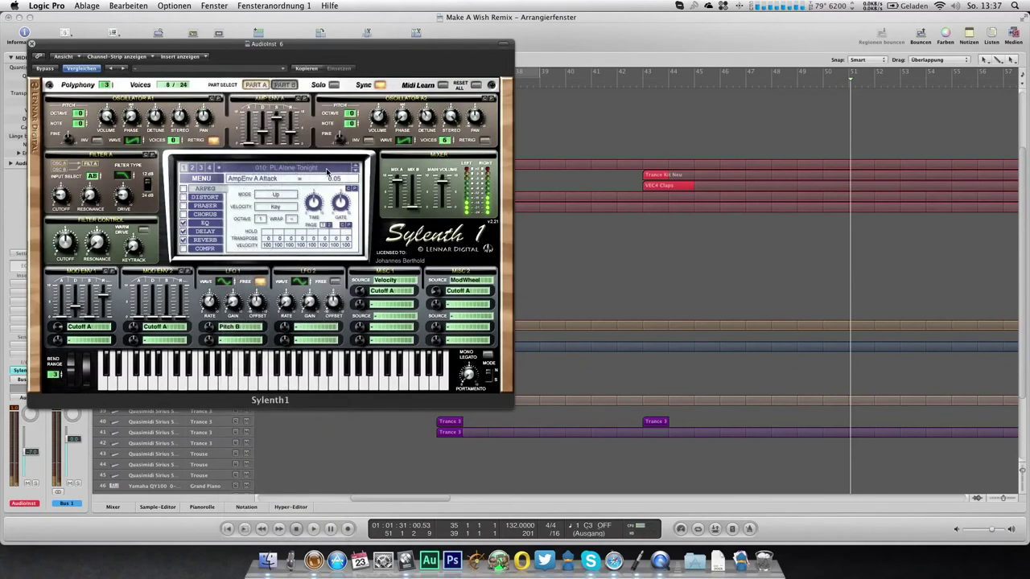
Set Sylenth1's Mod Env 1 decay to 1.90 and the Filter A cutoff to 1.33 Hz.
{"action": "mouse_move", "coordinate": [74, 312]}
{"action": "left_click_drag", "start_coordinate": [73, 313], "coordinate": [77, 318]}
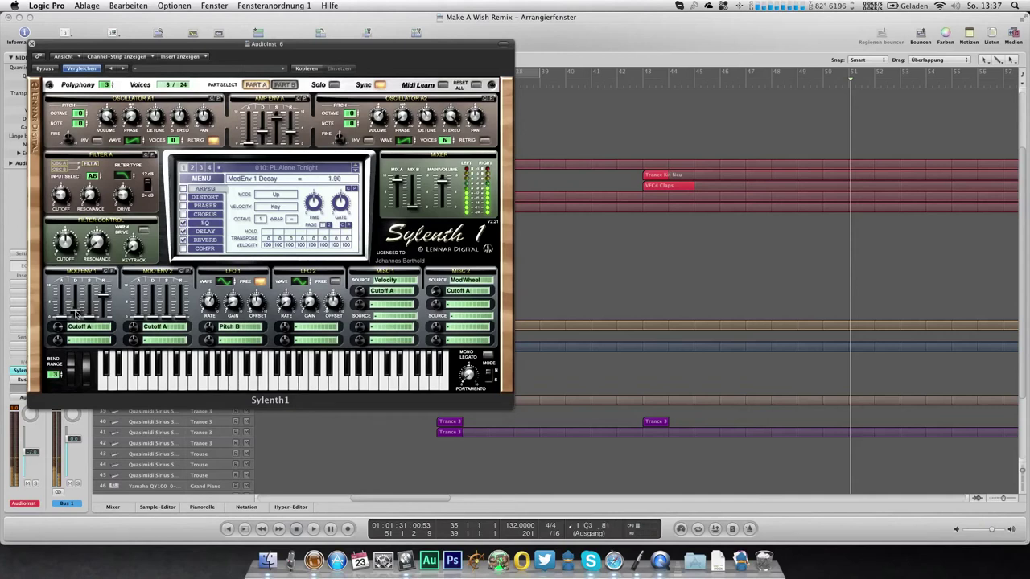
{"action": "mouse_move", "coordinate": [63, 205]}
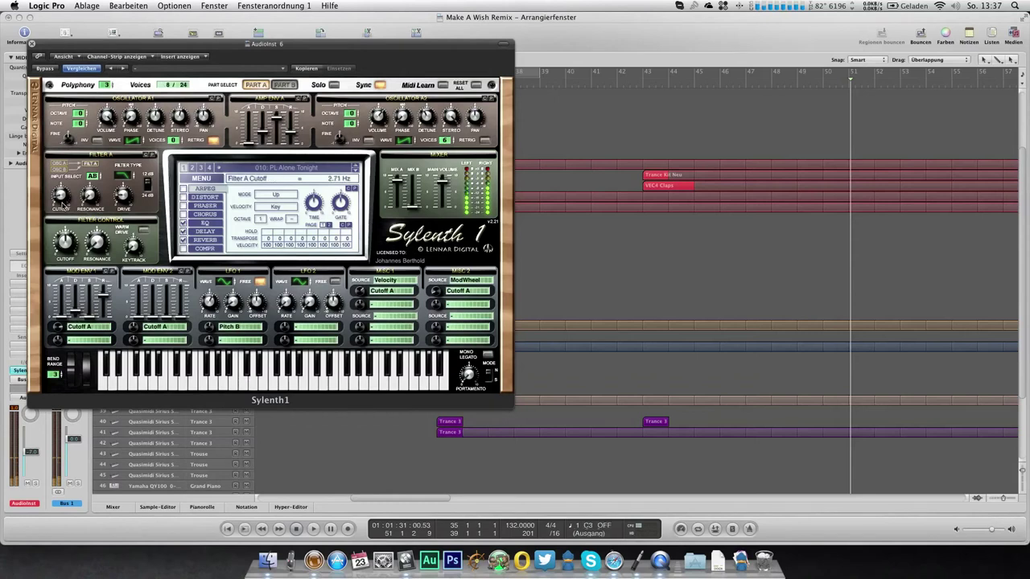
{"action": "left_click_drag", "start_coordinate": [59, 202], "coordinate": [62, 208]}
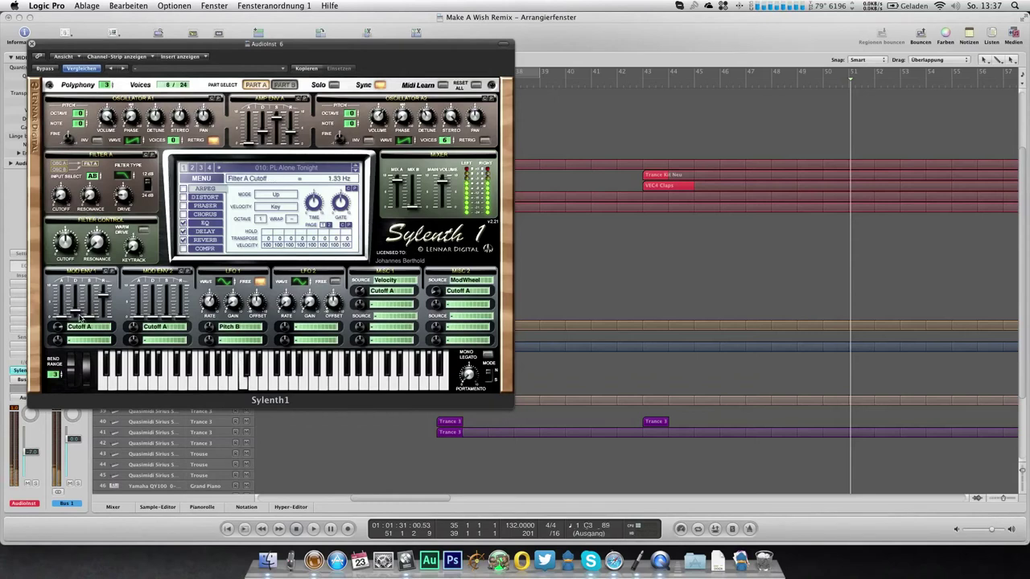
Switch off Sylenth1's delay and reverb effects and set its EQ treble frequency to 2188.38 Hz.
{"action": "left_click", "coordinate": [183, 234]}
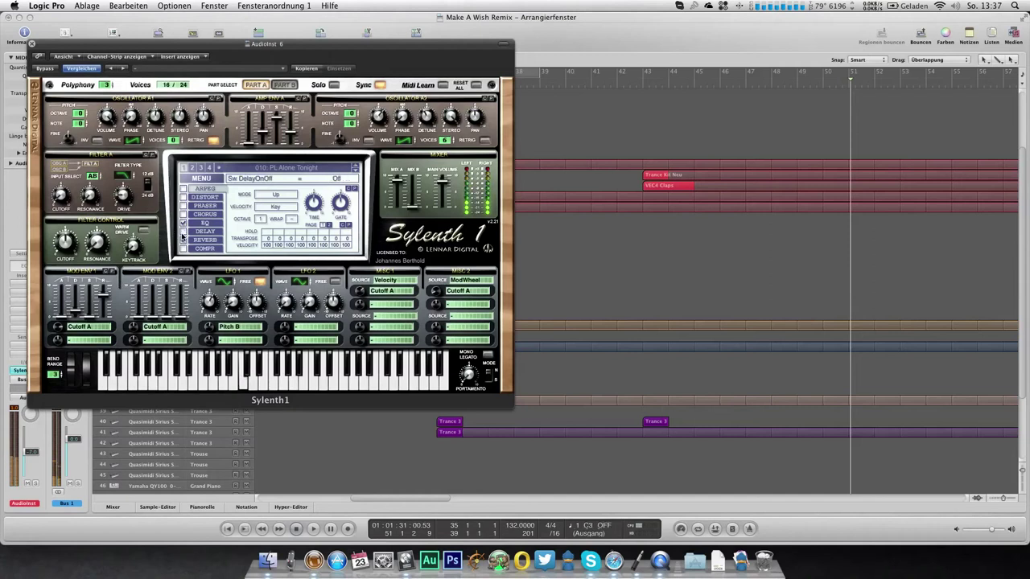
{"action": "left_click", "coordinate": [196, 241]}
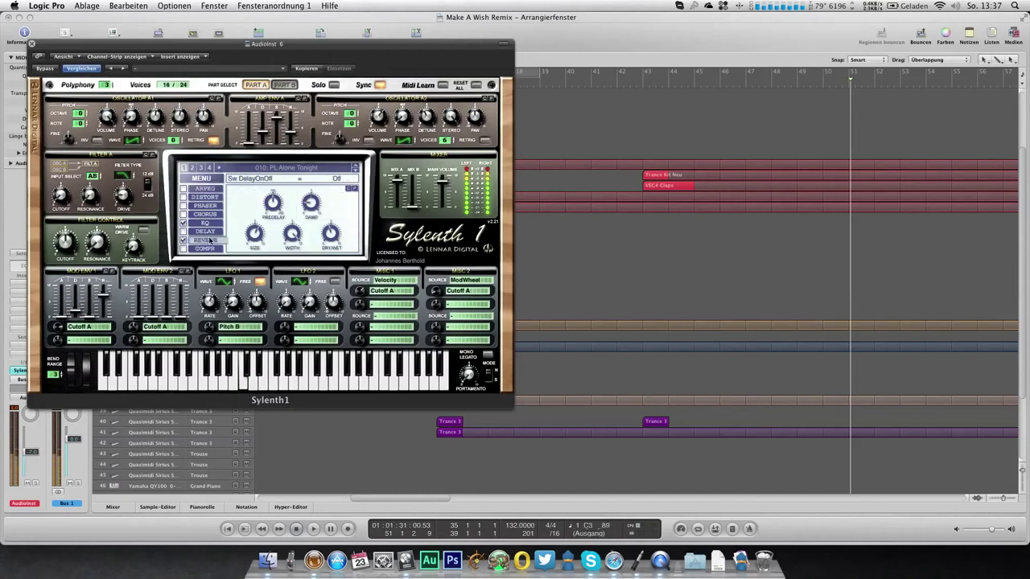
{"action": "left_click", "coordinate": [331, 235]}
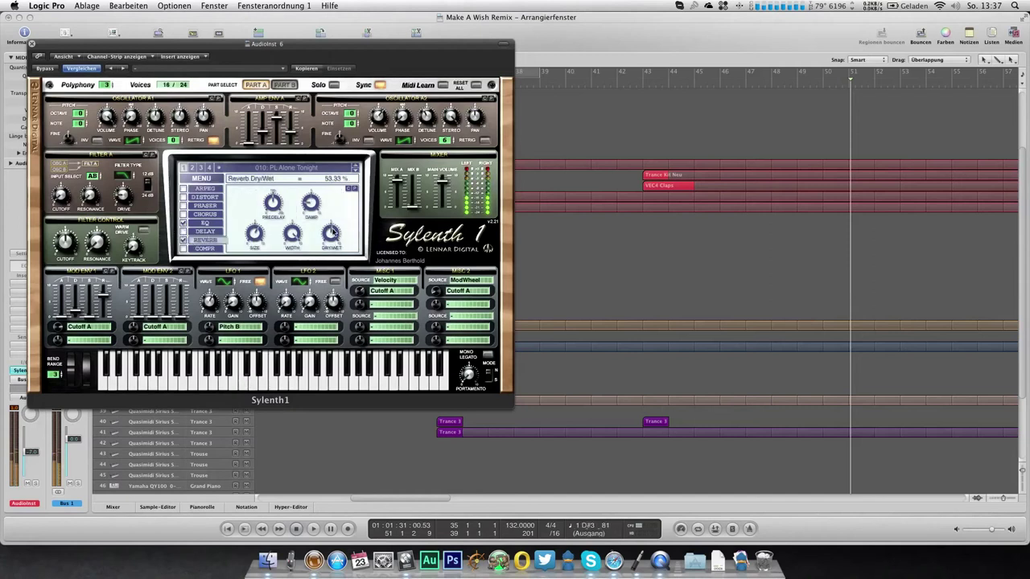
{"action": "left_click", "coordinate": [183, 241]}
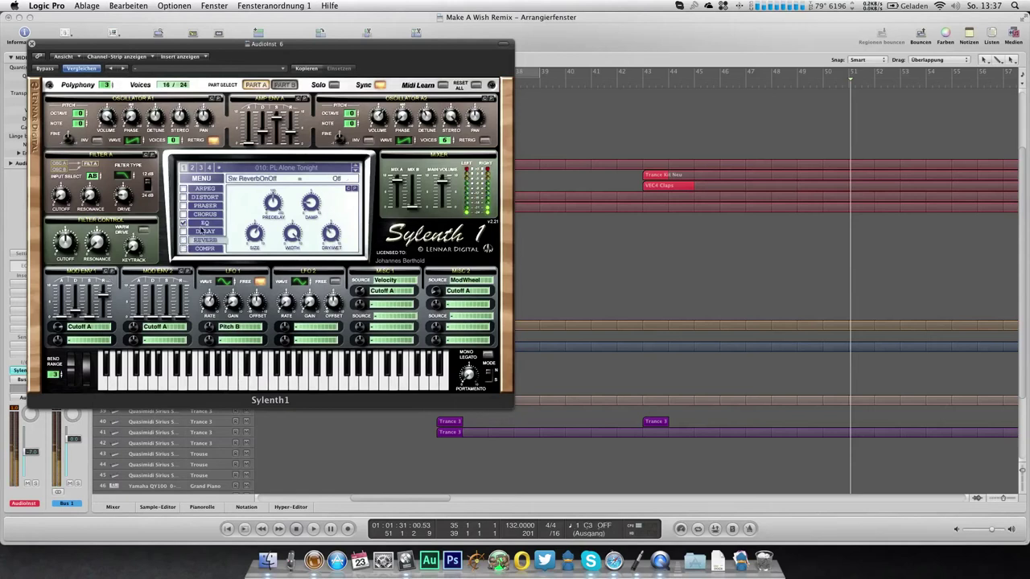
{"action": "left_click", "coordinate": [203, 224]}
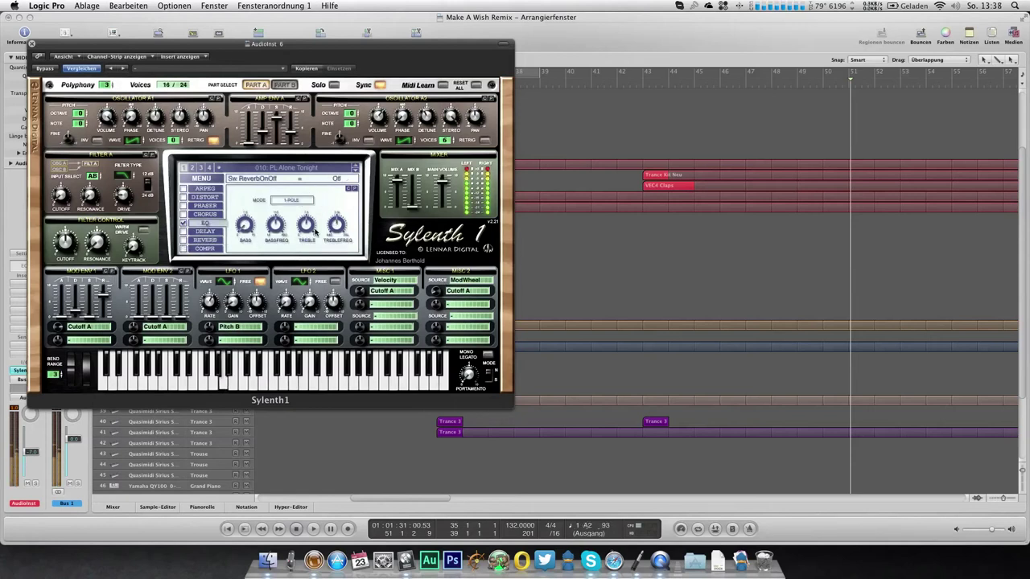
{"action": "mouse_move", "coordinate": [334, 241]}
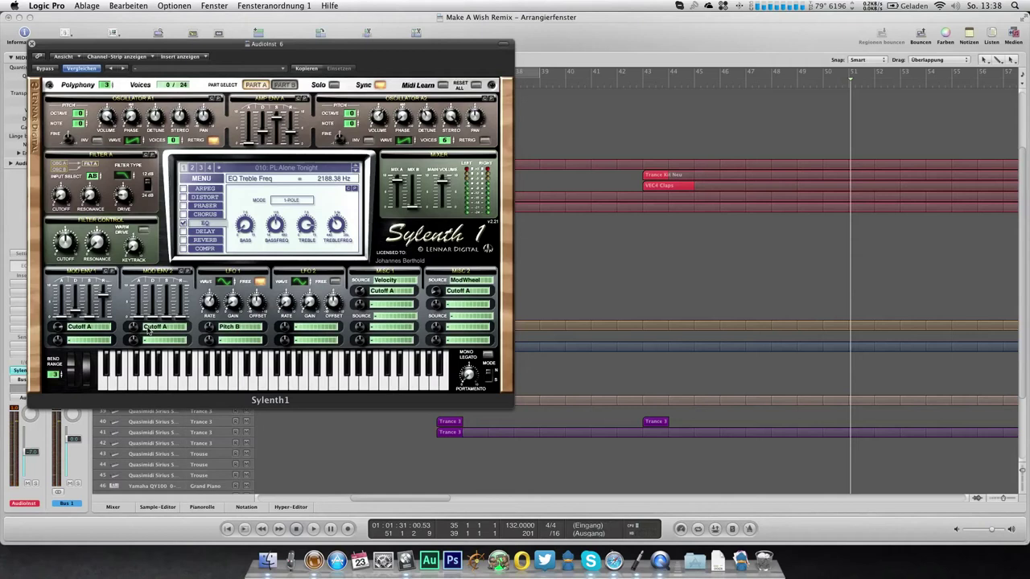
Assign Sylenth1's Mod Env 2 to Pitch AB and set its decay to 0.23.
{"action": "left_click", "coordinate": [148, 328]}
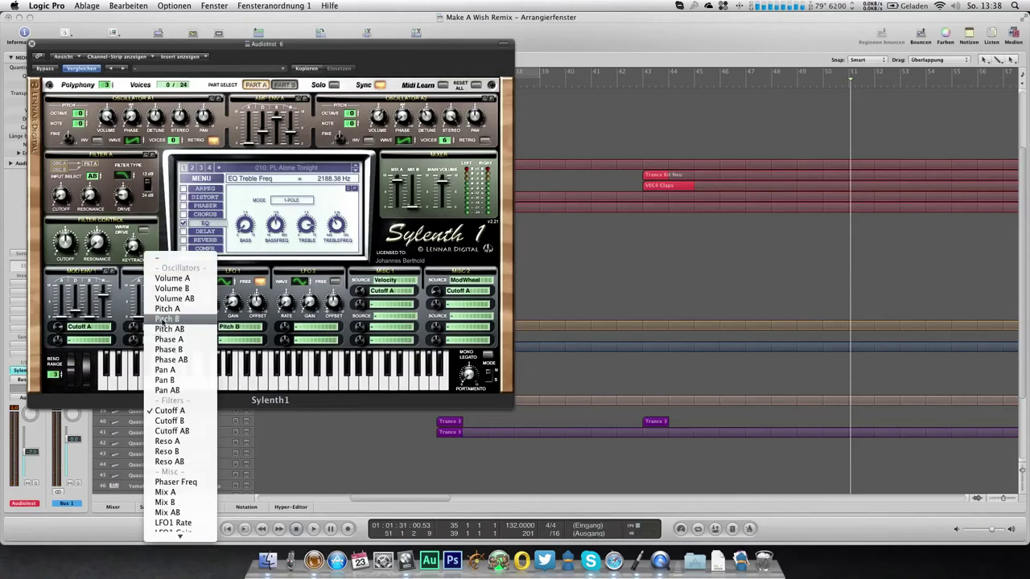
{"action": "left_click", "coordinate": [166, 309]}
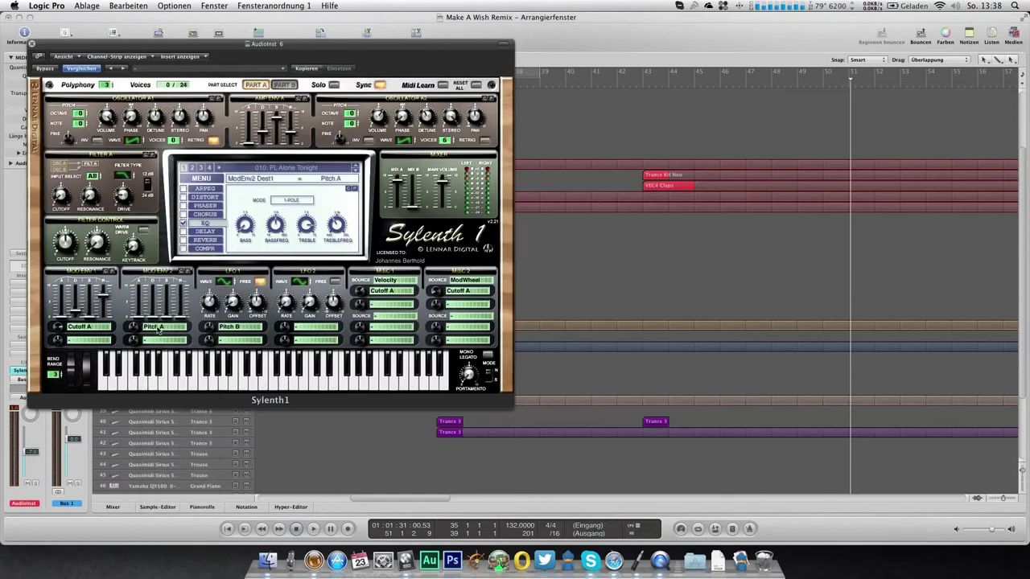
{"action": "left_click", "coordinate": [159, 330]}
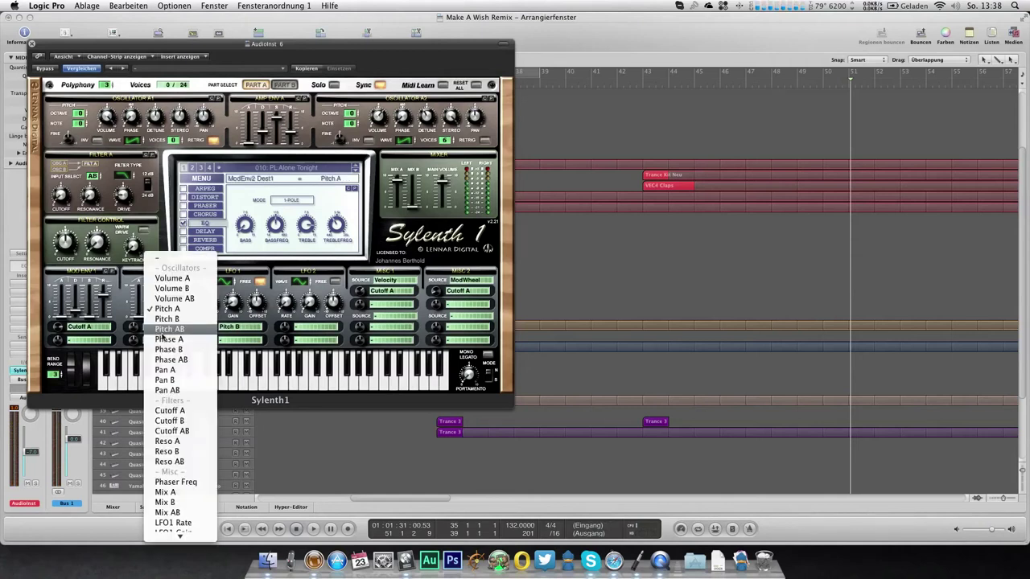
{"action": "left_click", "coordinate": [165, 329]}
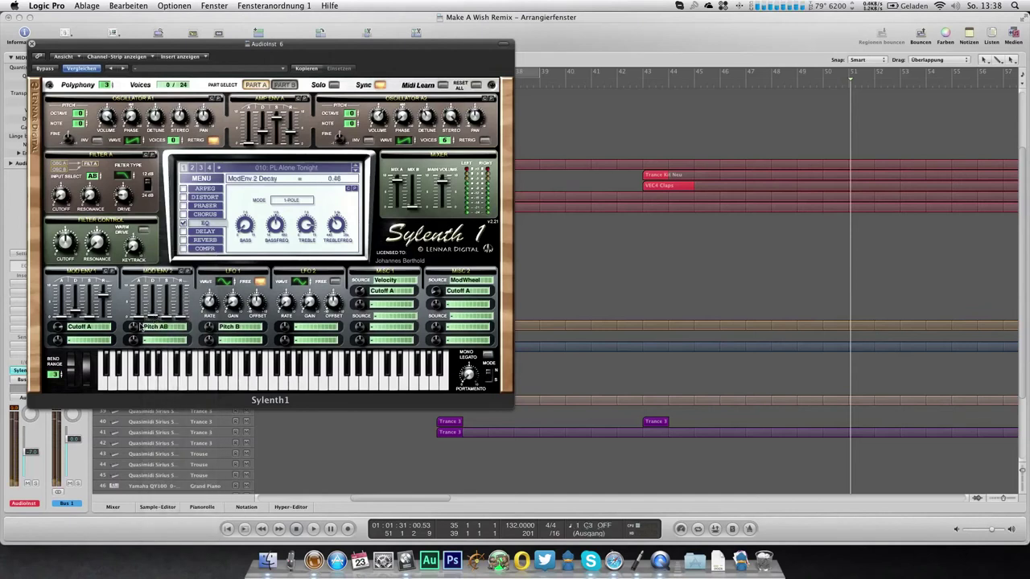
{"action": "left_click_drag", "start_coordinate": [151, 307], "coordinate": [150, 321]}
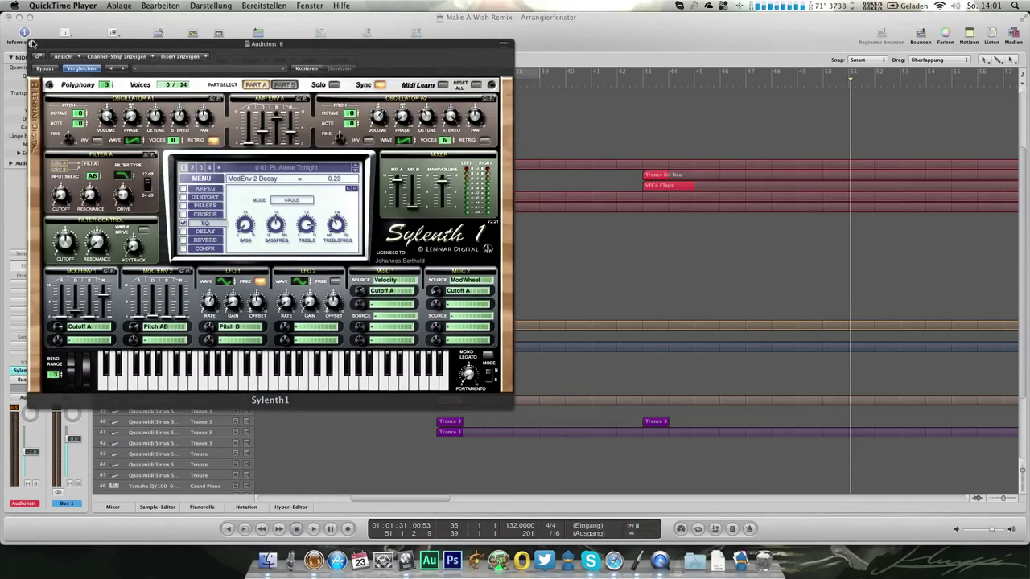
Play the arrangement from bar 35, lower the AudioInst 6 volume to -11.8 dB, and record a one-bar Sylenth1 phrase at bar 45.
{"action": "left_click", "coordinate": [32, 44]}
{"action": "left_click", "coordinate": [439, 84]}
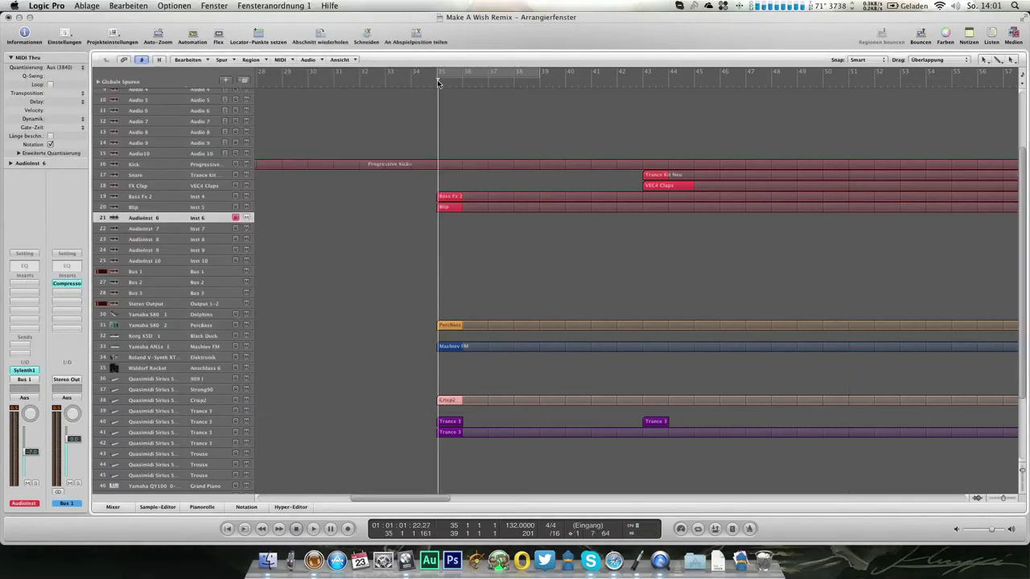
{"action": "key", "text": "space"}
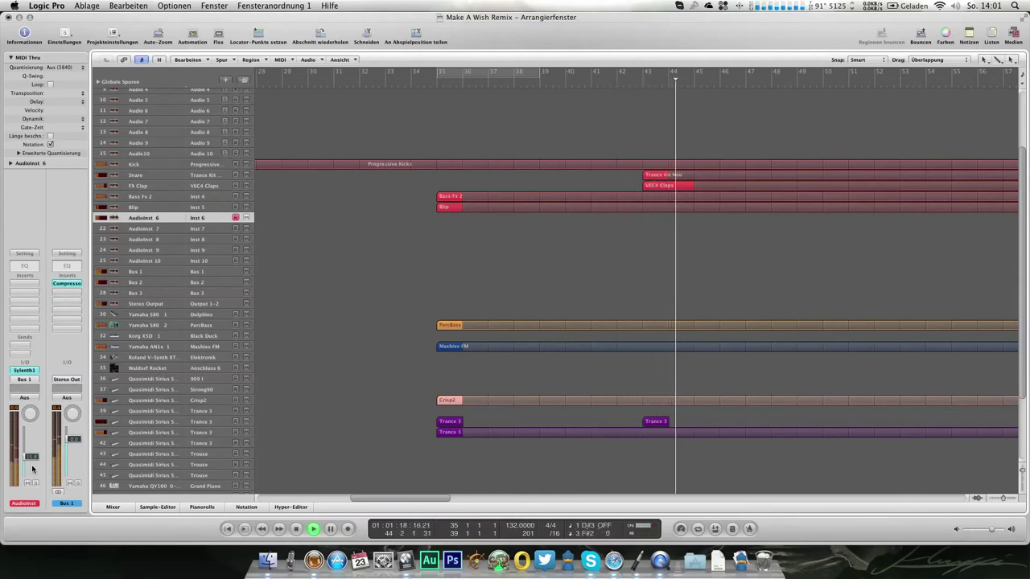
{"action": "key", "text": "r"}
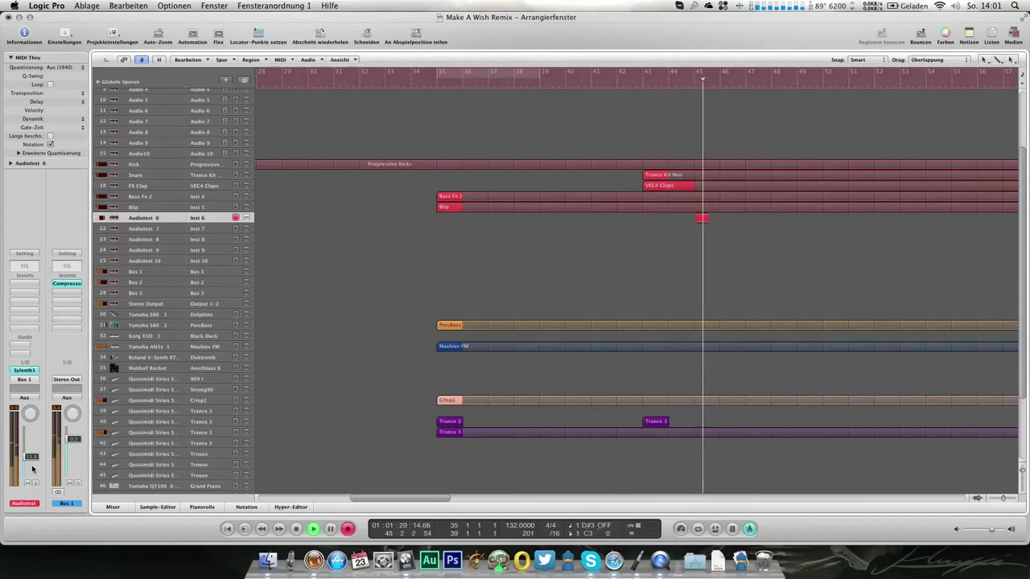
{"action": "key", "text": "space"}
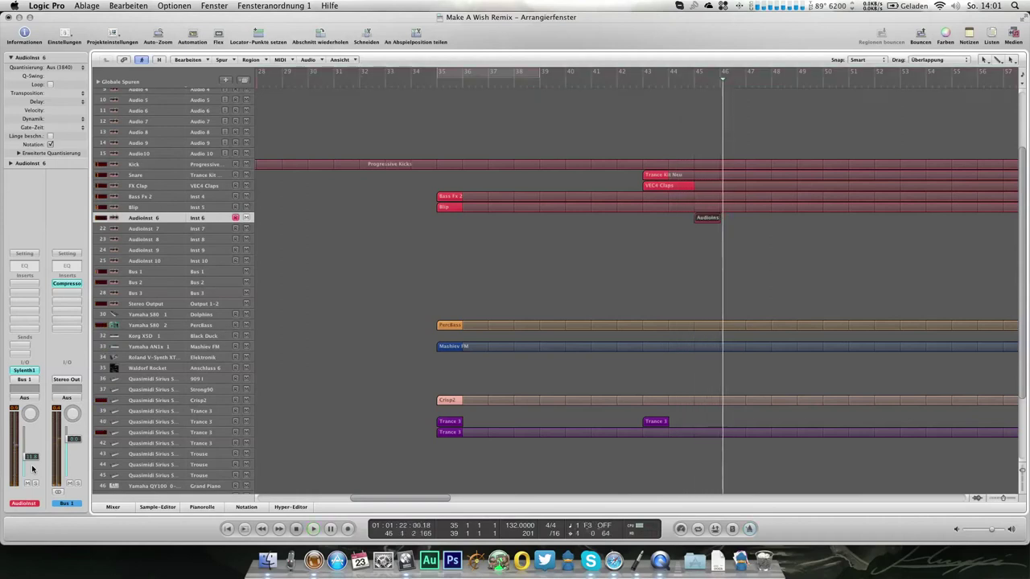
Quantize all notes of the recorded AudioInst 6 region to 1/16 notes in the piano roll.
{"action": "key", "text": "super+6"}
{"action": "scroll", "coordinate": [126, 267], "scroll_direction": "down", "scroll_amount": 3}
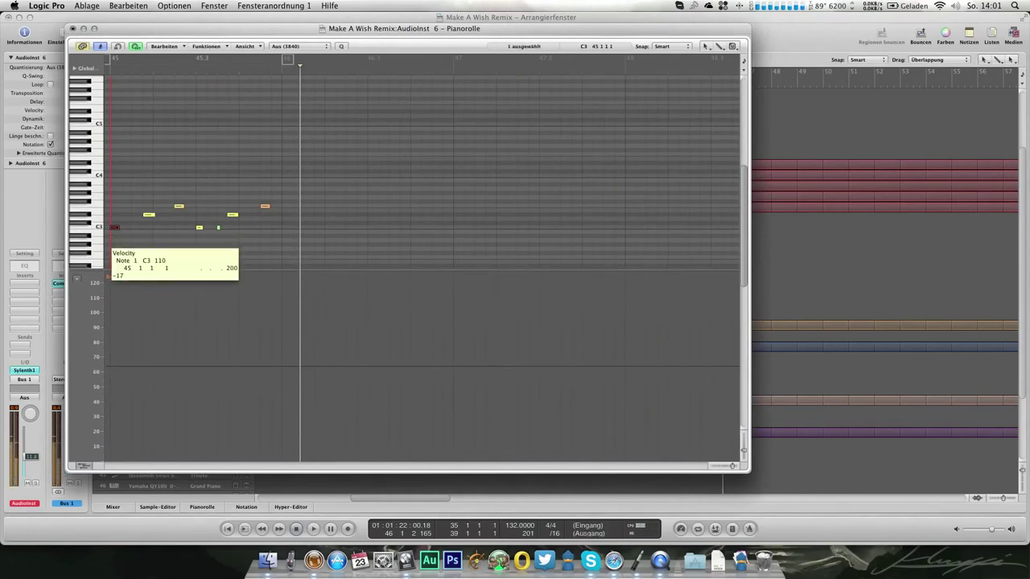
{"action": "key", "text": "super+a"}
{"action": "left_click", "coordinate": [318, 49]}
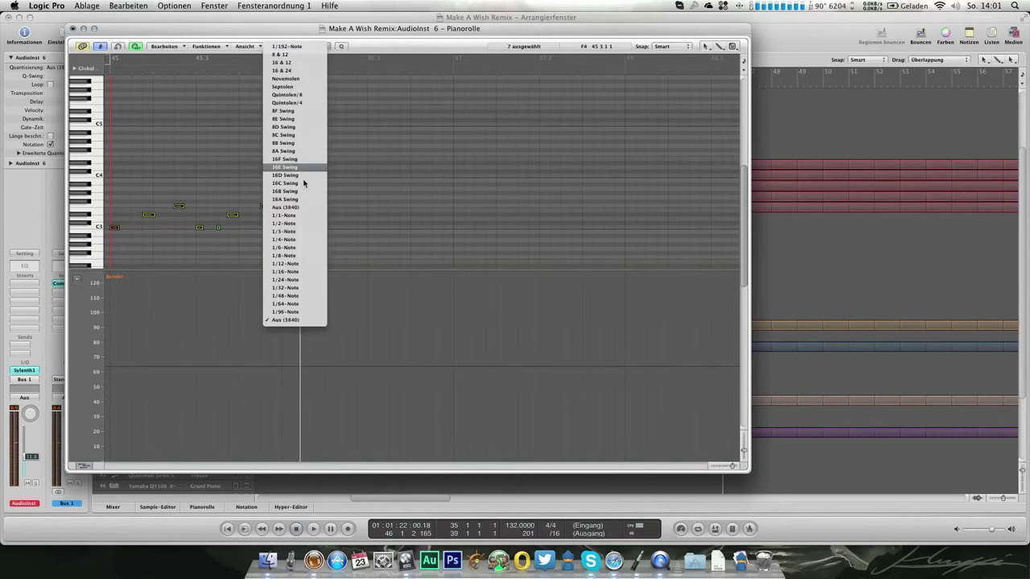
{"action": "left_click", "coordinate": [302, 268]}
Play back the quantized phrase, loop the AudioInst 6 region and move it to bar 35.
{"action": "left_click", "coordinate": [112, 69]}
{"action": "key", "text": "space"}
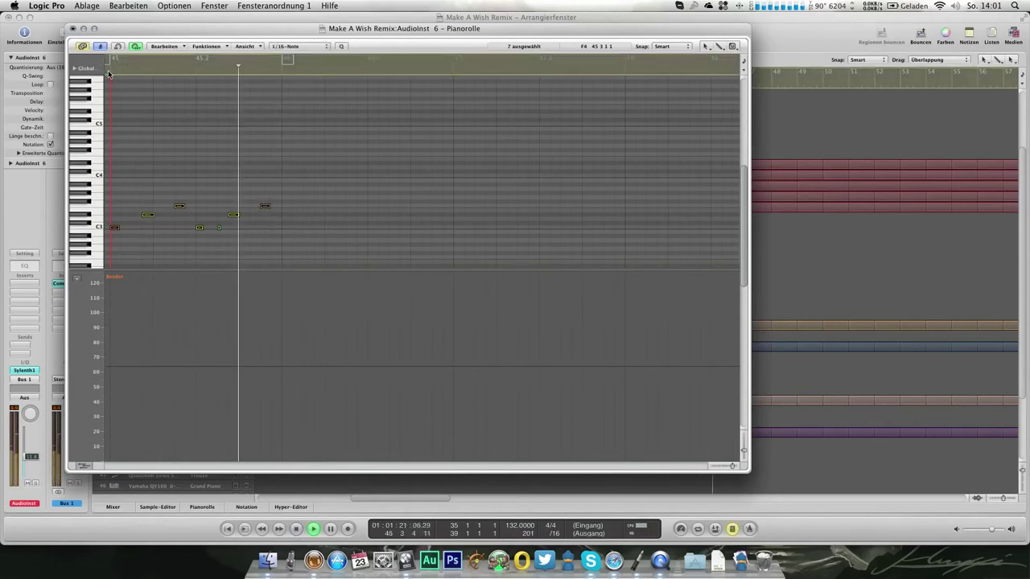
{"action": "key", "text": "l"}
{"action": "left_click", "coordinate": [71, 28]}
{"action": "left_click_drag", "start_coordinate": [708, 218], "coordinate": [445, 219]}
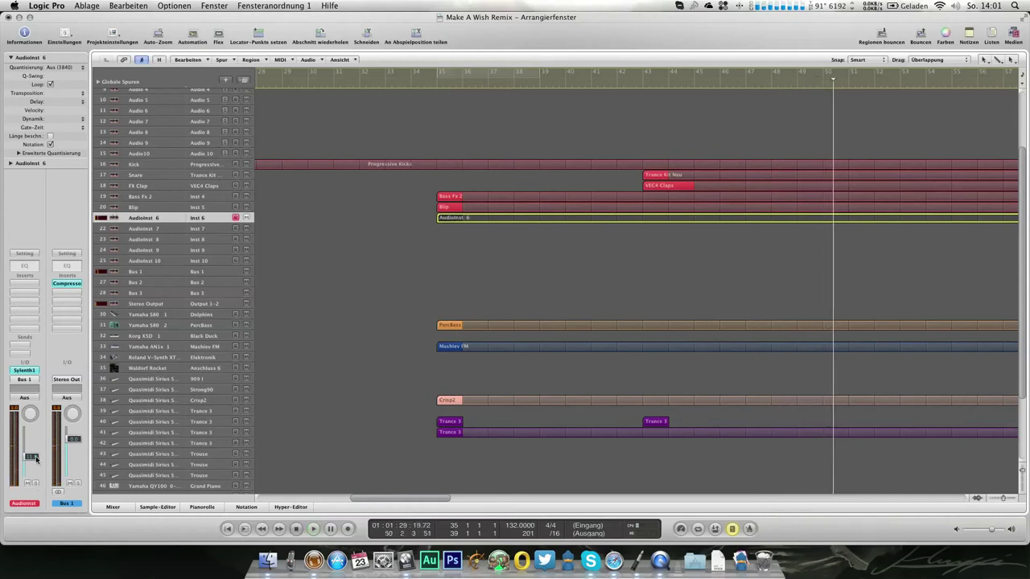
Add a Bus 3 send to the AudioInst 6 channel and raise its send level to about -11.8 dB in the mixer.
{"action": "left_click", "coordinate": [25, 347]}
{"action": "mouse_move", "coordinate": [27, 355]}
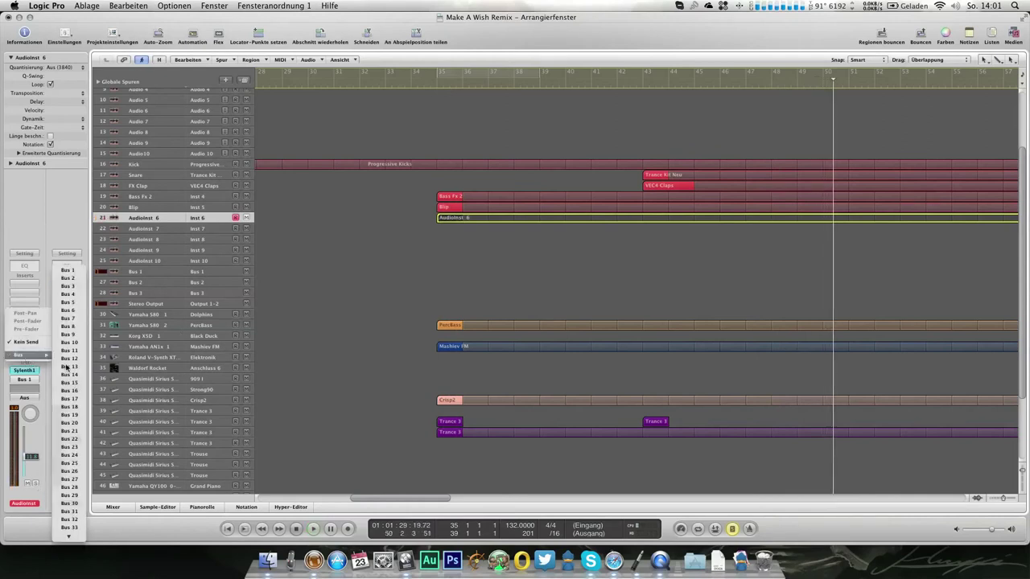
{"action": "left_click", "coordinate": [71, 286]}
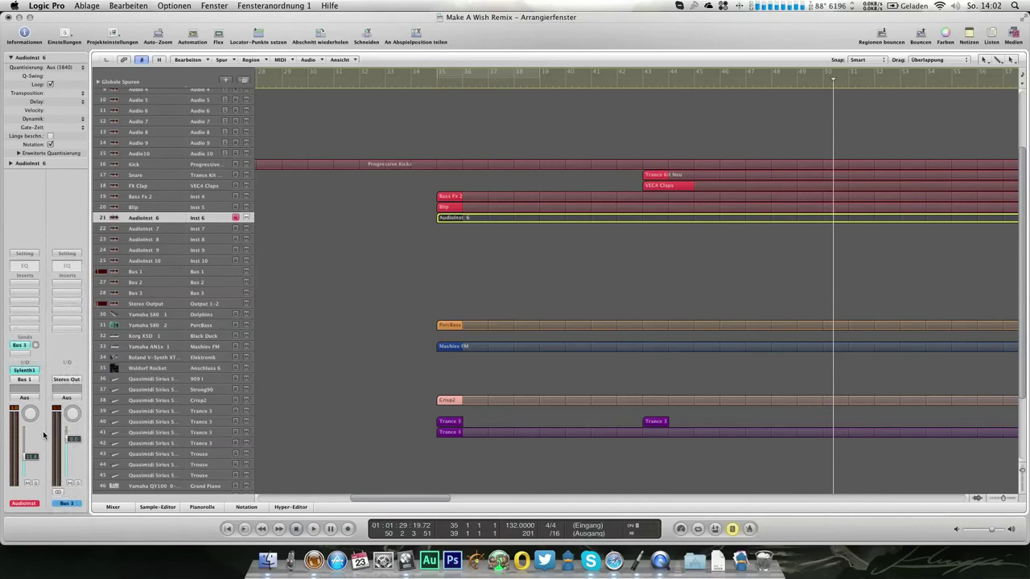
{"action": "left_click", "coordinate": [477, 72]}
{"action": "key", "text": "3"}
{"action": "scroll", "coordinate": [598, 294], "scroll_direction": "right", "scroll_amount": 5}
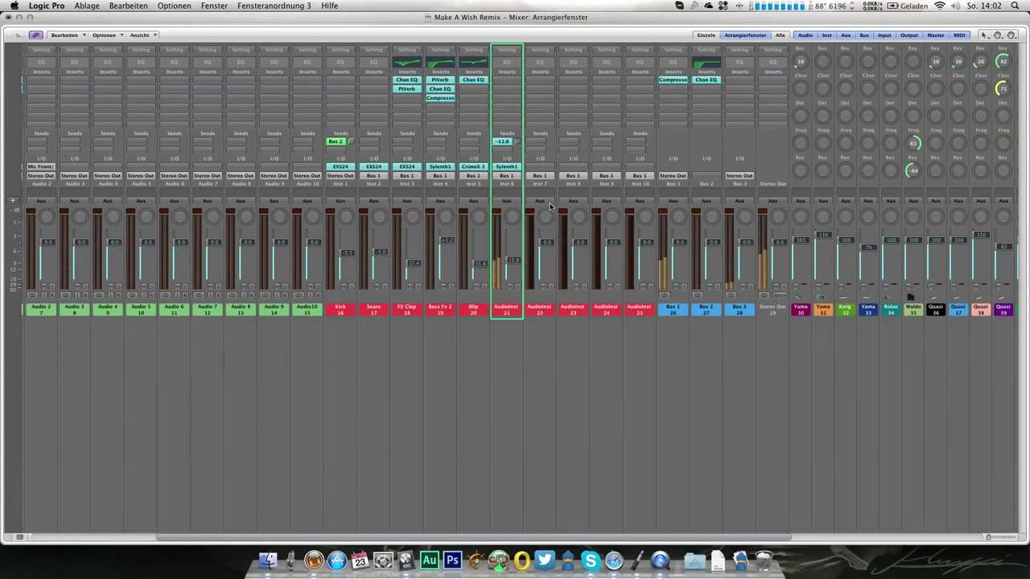
Insert the PlatinumVerb reverb on the Bus 3 channel and load its Church preset.
{"action": "left_click", "coordinate": [738, 79]}
{"action": "mouse_move", "coordinate": [757, 170]}
{"action": "left_click", "coordinate": [891, 195]}
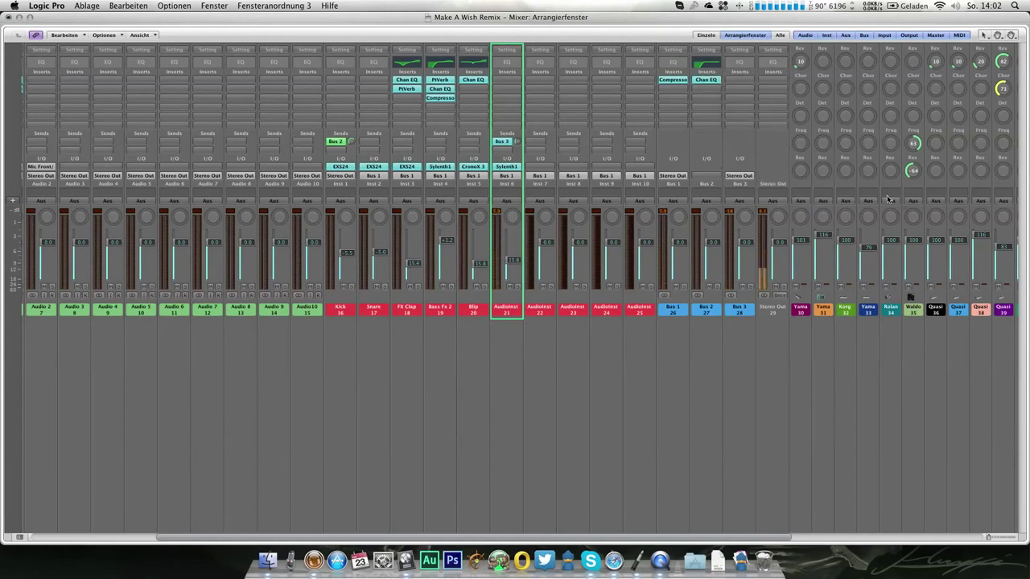
{"action": "left_click", "coordinate": [169, 69]}
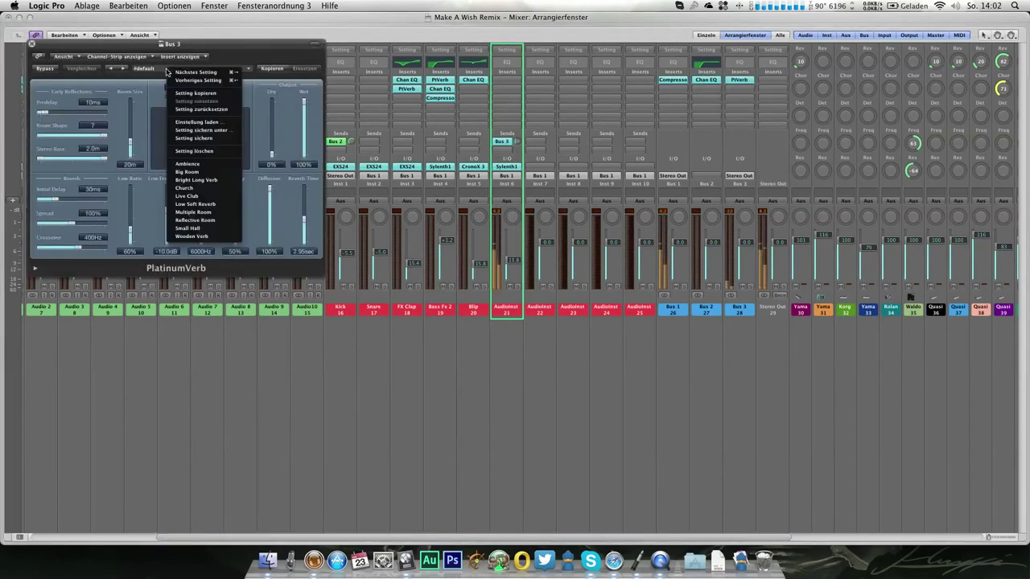
{"action": "left_click", "coordinate": [187, 187]}
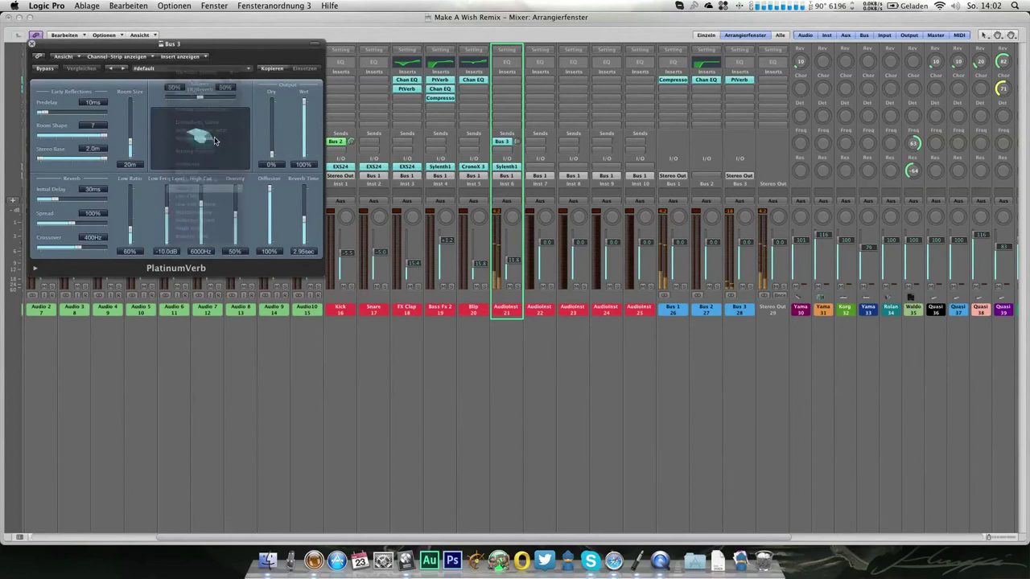
Set the wet output of Bus 3's PlatinumVerb to 78% and lower its High Cut frequency.
{"action": "left_click_drag", "start_coordinate": [302, 122], "coordinate": [305, 111]}
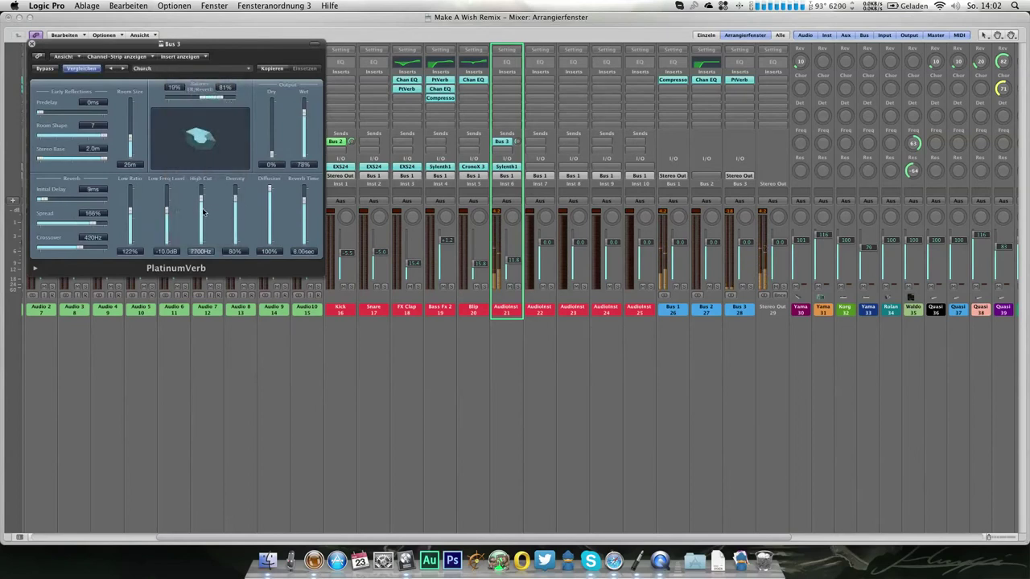
{"action": "left_click_drag", "start_coordinate": [202, 207], "coordinate": [202, 214]}
{"action": "left_click", "coordinate": [32, 44]}
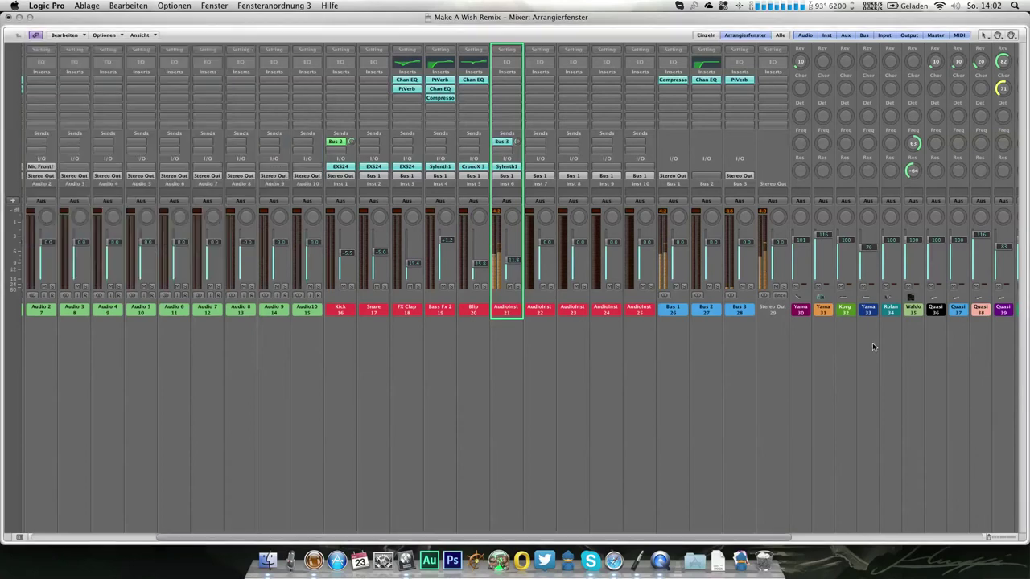
Add a Channel EQ to Bus 3 with a 385 Hz, 12 dB/Oct low cut and a 3550 Hz, 6 dB/Oct high cut.
{"action": "double_click", "coordinate": [740, 64]}
{"action": "left_click", "coordinate": [86, 90]}
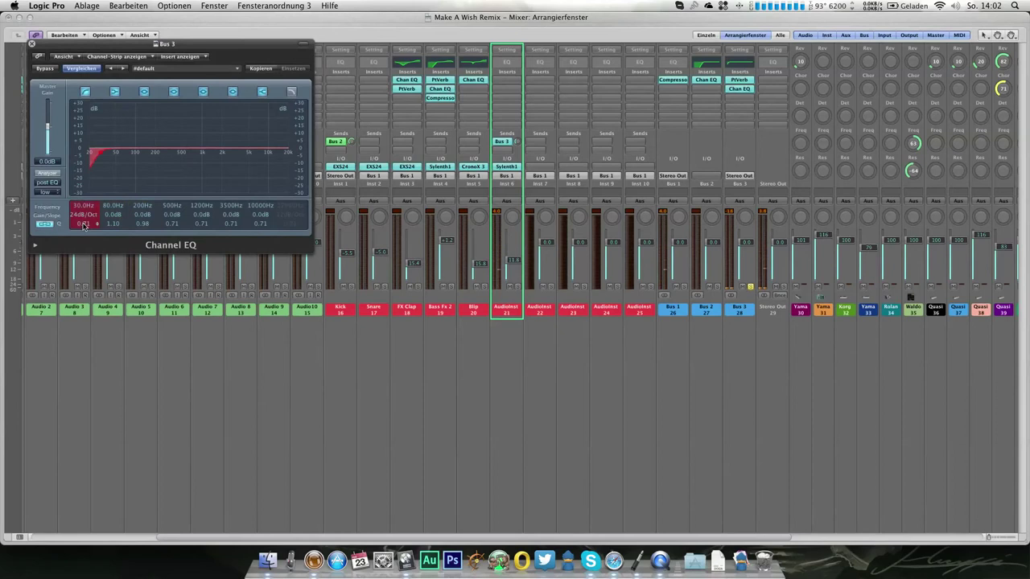
{"action": "scroll", "coordinate": [82, 220], "scroll_direction": "down", "scroll_amount": 3}
{"action": "left_click_drag", "start_coordinate": [83, 221], "coordinate": [68, 109]}
{"action": "left_click", "coordinate": [291, 217]}
{"action": "left_click_drag", "start_coordinate": [292, 241], "coordinate": [286, 274]}
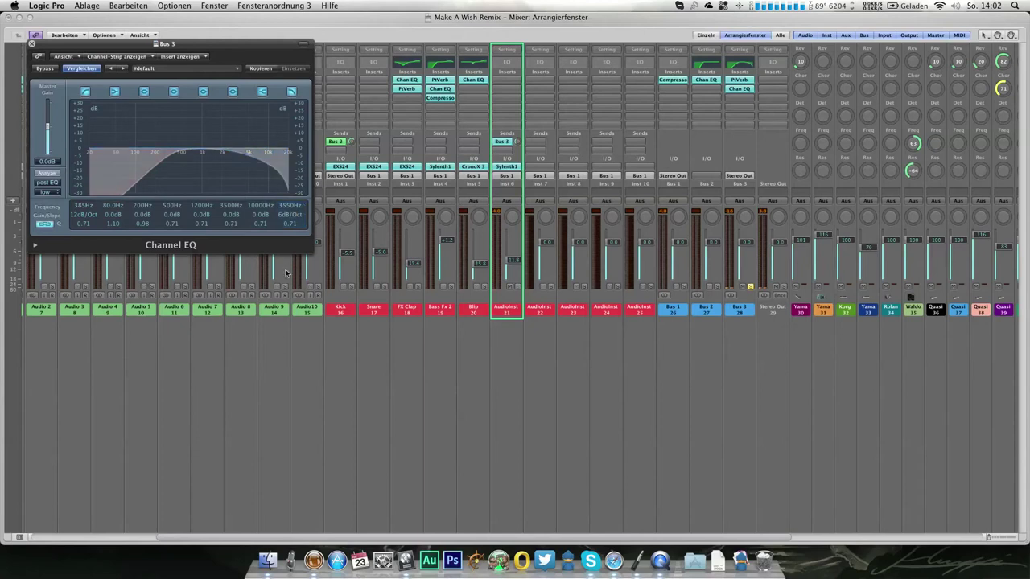
Close the Channel EQ, raise a level slider in the PtVerb insert on Bus 3, and close the reverb.
{"action": "left_click", "coordinate": [33, 43]}
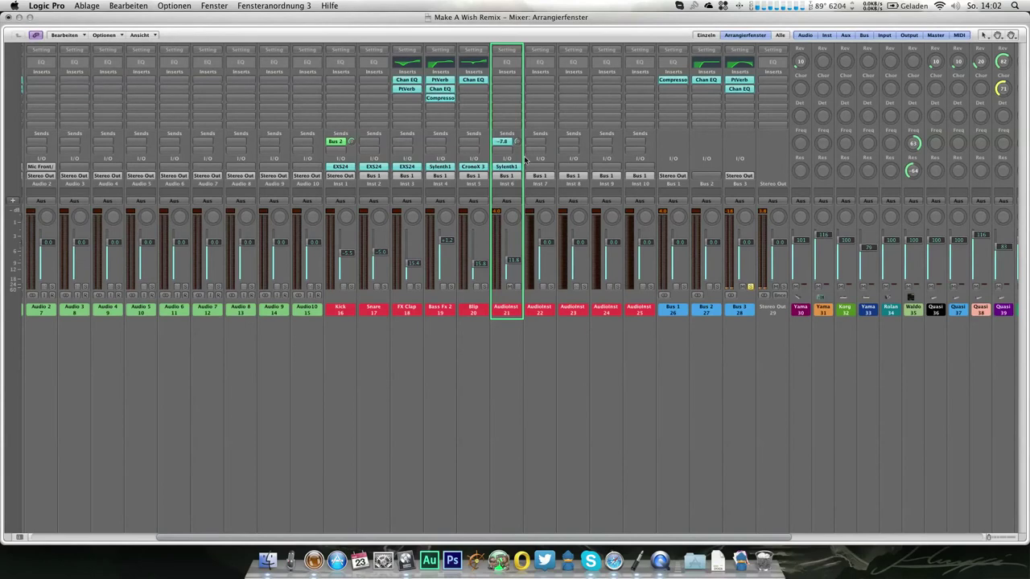
{"action": "left_click", "coordinate": [738, 98]}
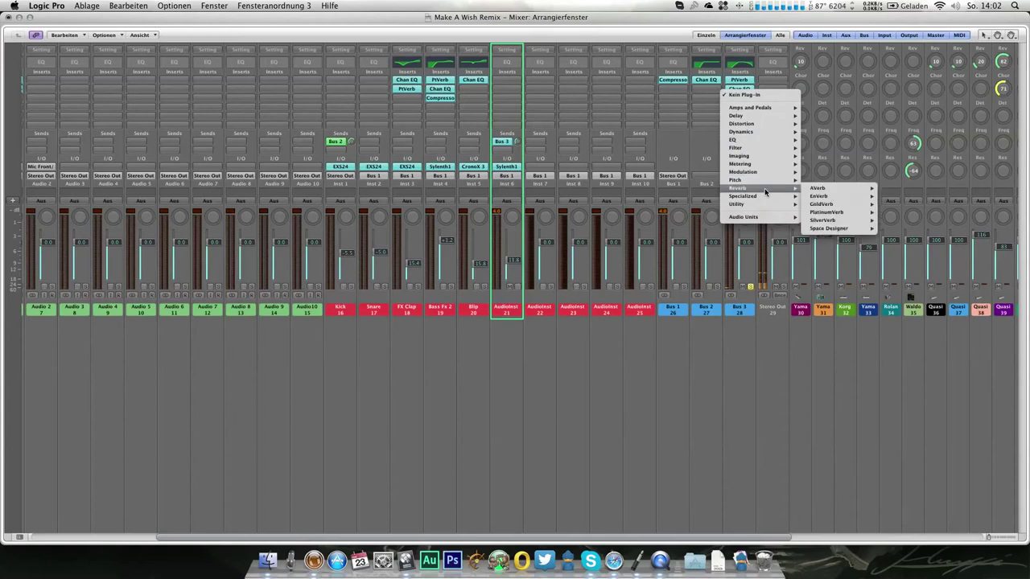
{"action": "left_click", "coordinate": [738, 75]}
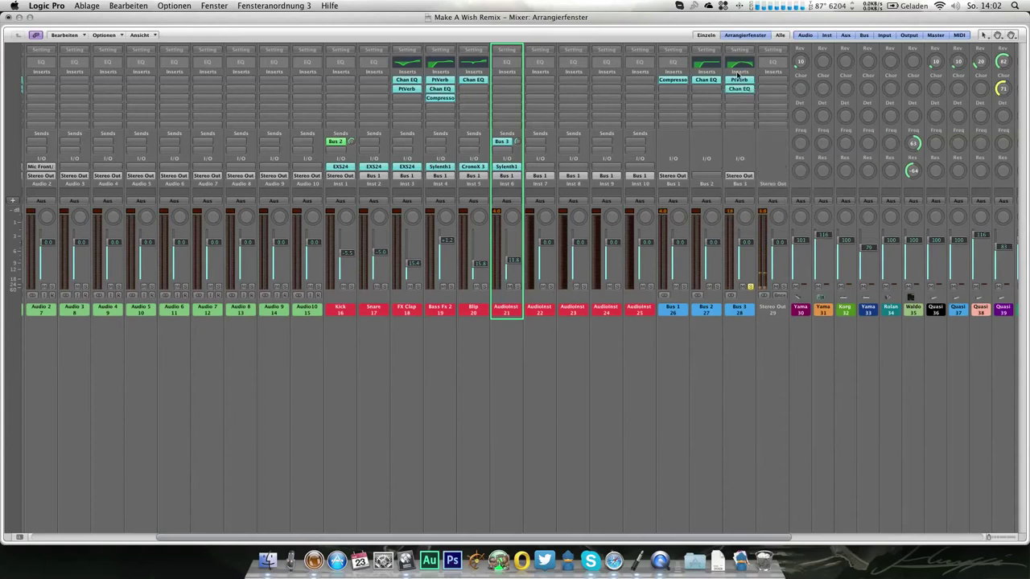
{"action": "left_click", "coordinate": [731, 82]}
{"action": "left_click_drag", "start_coordinate": [304, 201], "coordinate": [304, 183]}
{"action": "left_click", "coordinate": [31, 45]}
Insert a stereo Compressor in the free slot below the Channel EQ on Bus 3 and select the Bus 2 strip.
{"action": "left_click", "coordinate": [739, 106]}
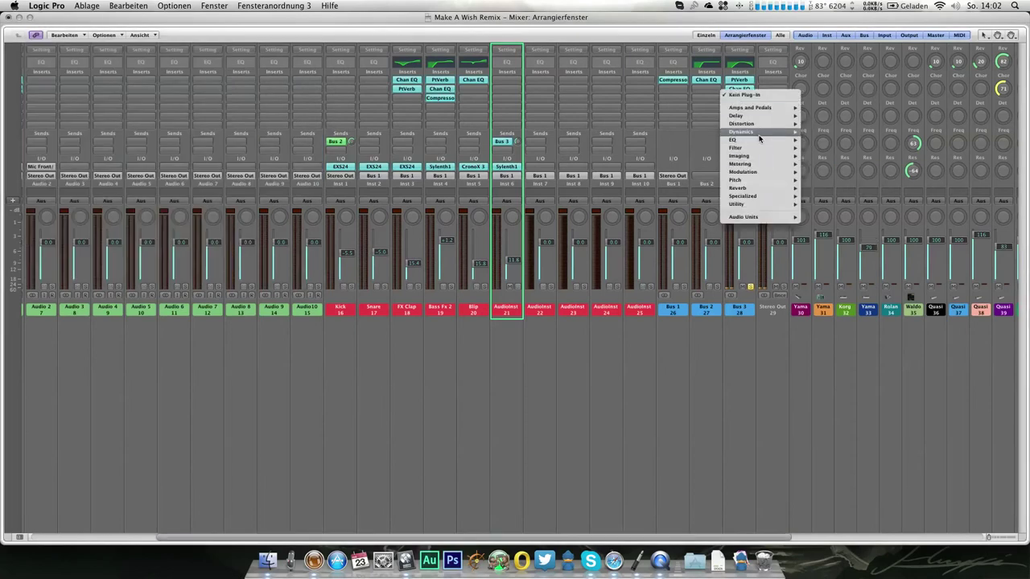
{"action": "mouse_move", "coordinate": [761, 132]}
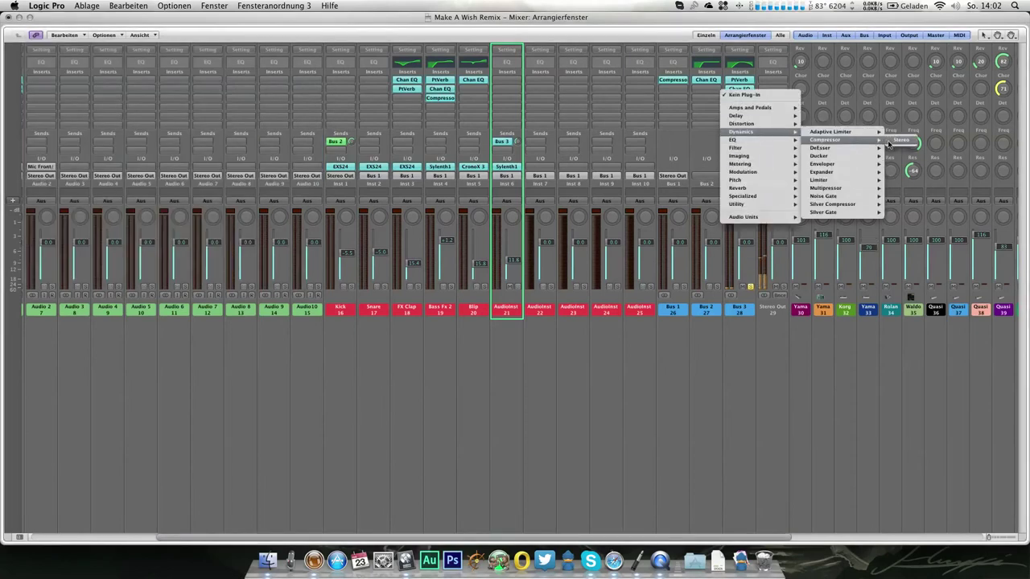
{"action": "left_click", "coordinate": [900, 141]}
{"action": "left_click", "coordinate": [710, 291]}
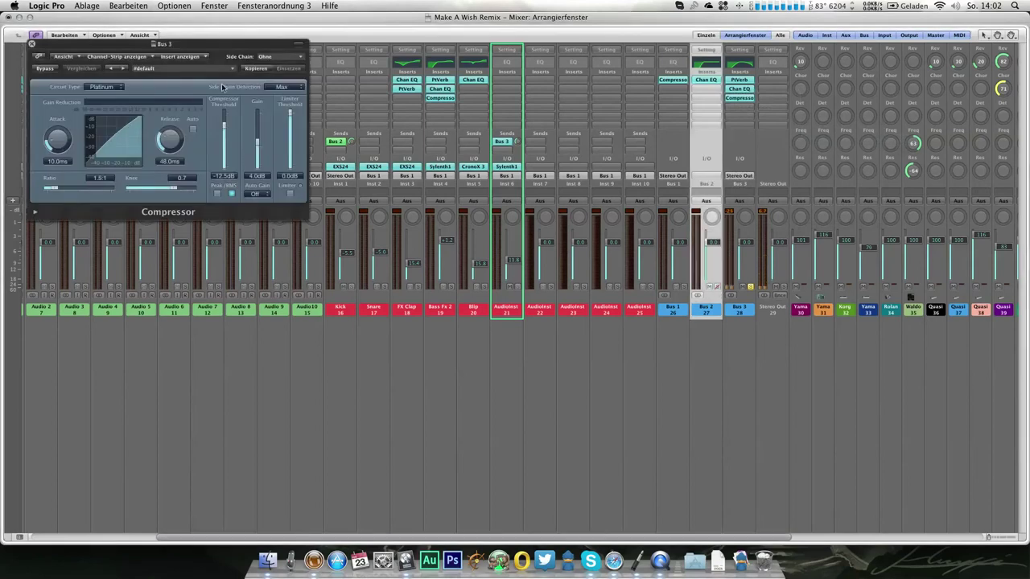
Load the Pumping preset in the Bus 3 compressor, with Bus 2 as side chain and the threshold at -20.5 dB.
{"action": "left_click", "coordinate": [169, 73]}
{"action": "left_click", "coordinate": [194, 165]}
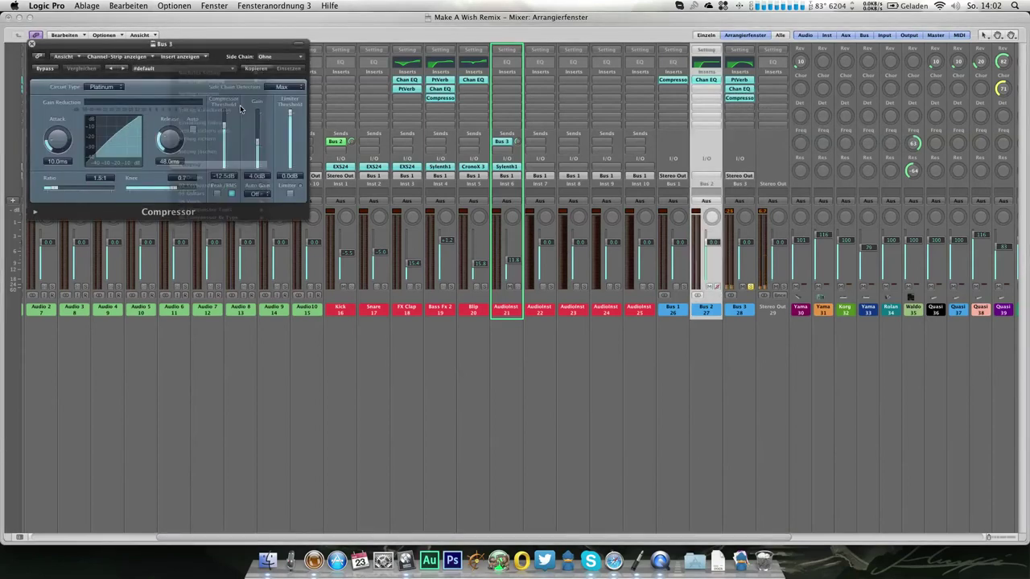
{"action": "left_click", "coordinate": [266, 57]}
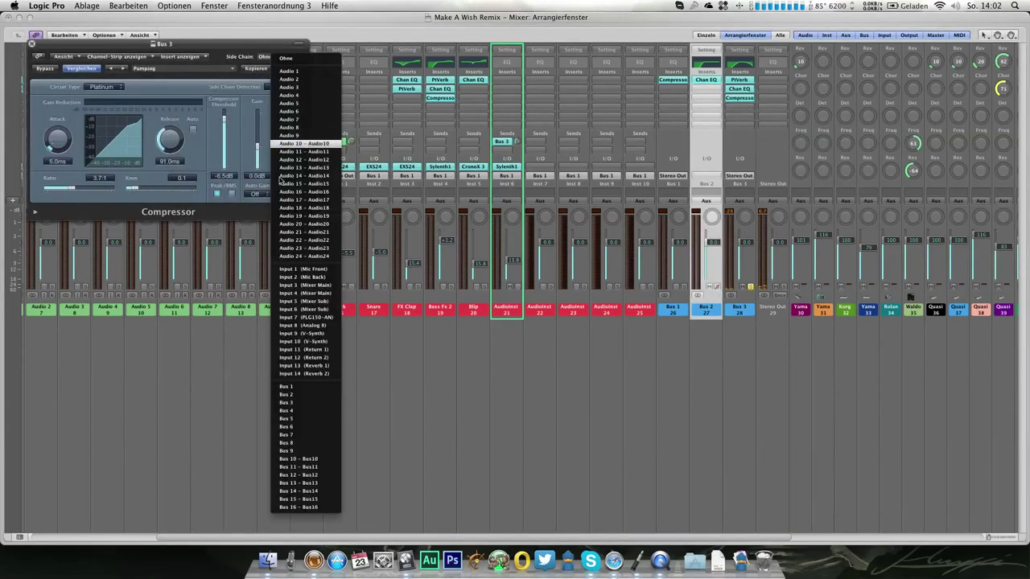
{"action": "left_click", "coordinate": [291, 395]}
{"action": "left_click_drag", "start_coordinate": [229, 114], "coordinate": [227, 138]}
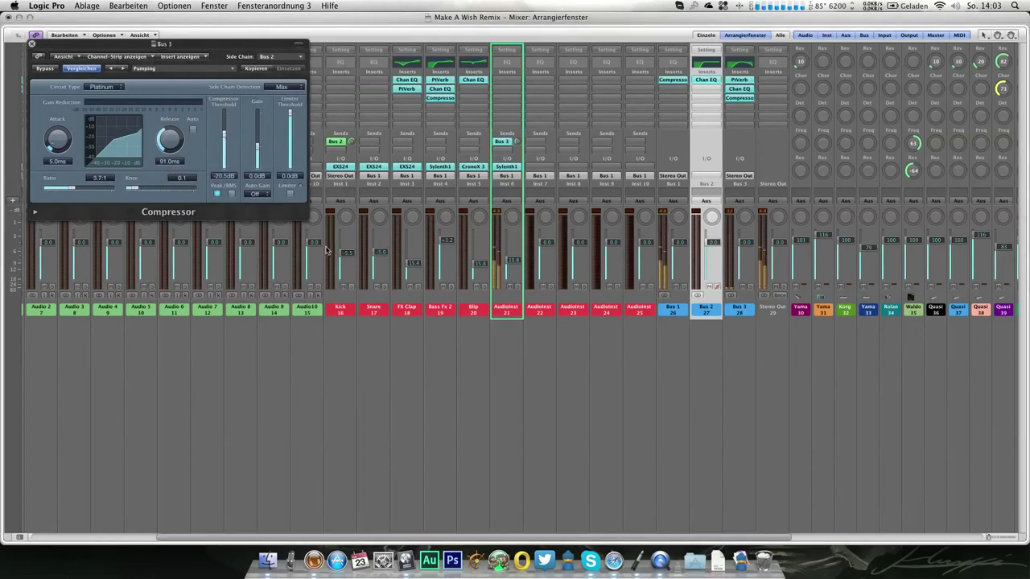
Return to the arrange window, solo the AudioInst 6 track for playback, and reopen the mixer.
{"action": "left_click", "coordinate": [8, 17]}
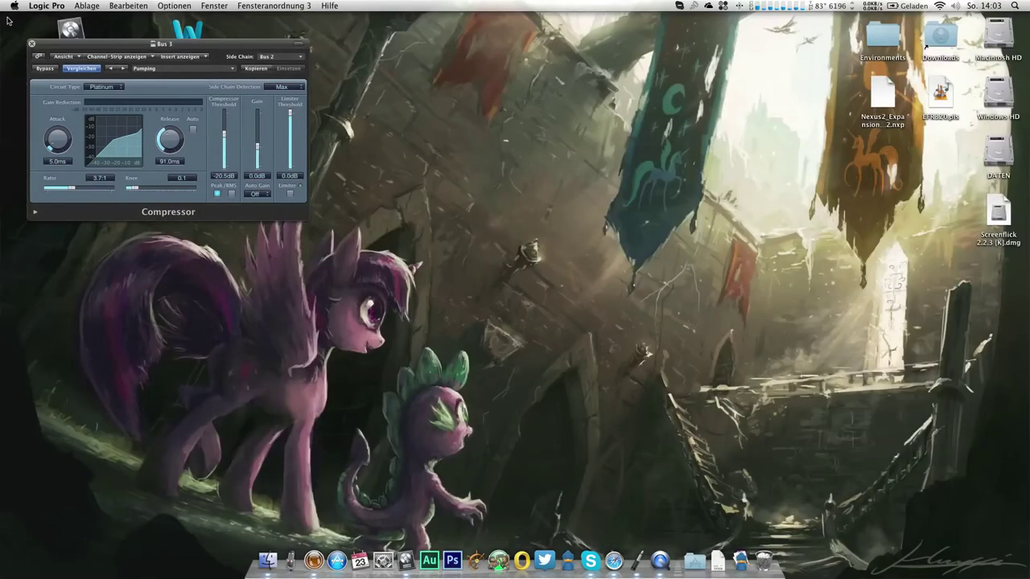
{"action": "key", "text": "2"}
{"action": "key", "text": "4"}
{"action": "key", "text": "1"}
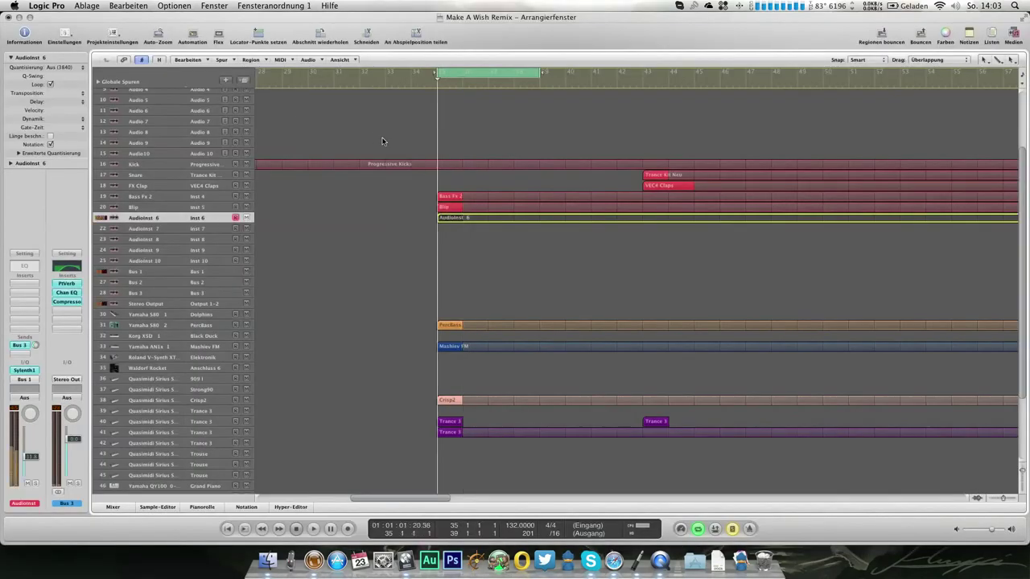
{"action": "key", "text": "3"}
{"action": "key", "text": "super+2"}
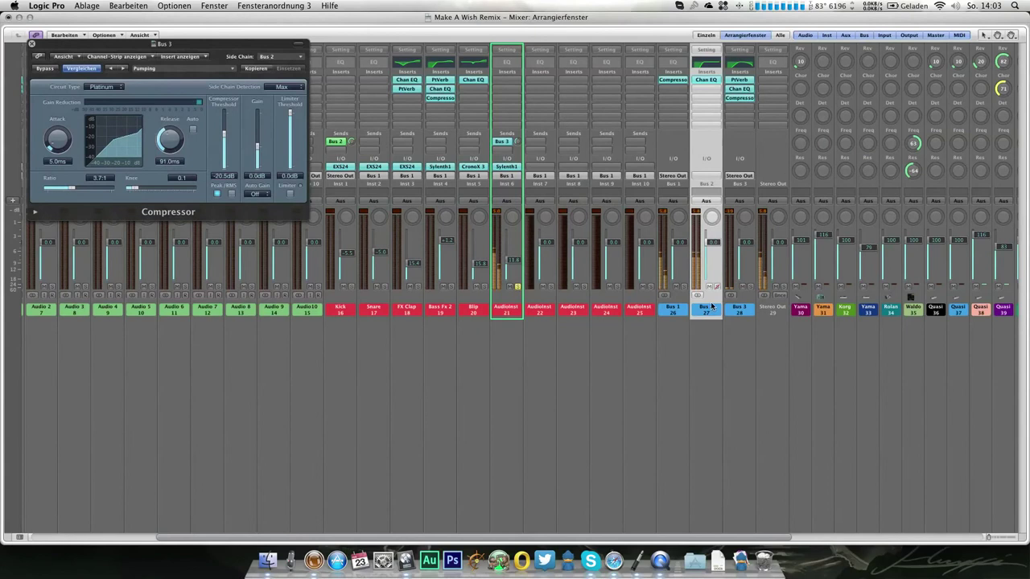
Set the Bus 3 compressor's threshold to -30.0 dB and release to 68.0 ms, unsolo channel 21, and close the compressor.
{"action": "left_click_drag", "start_coordinate": [224, 137], "coordinate": [172, 143]}
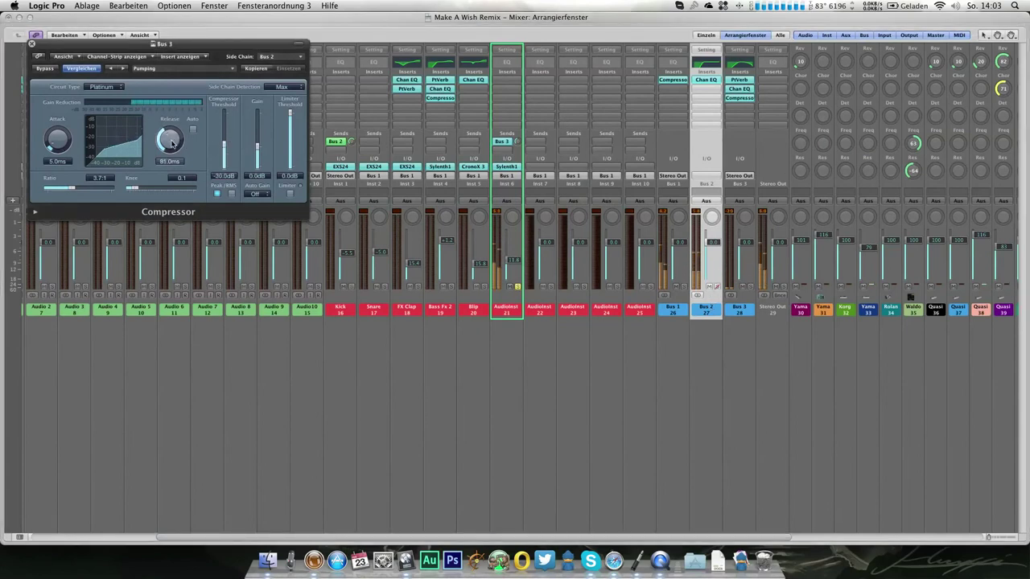
{"action": "left_click", "coordinate": [518, 286]}
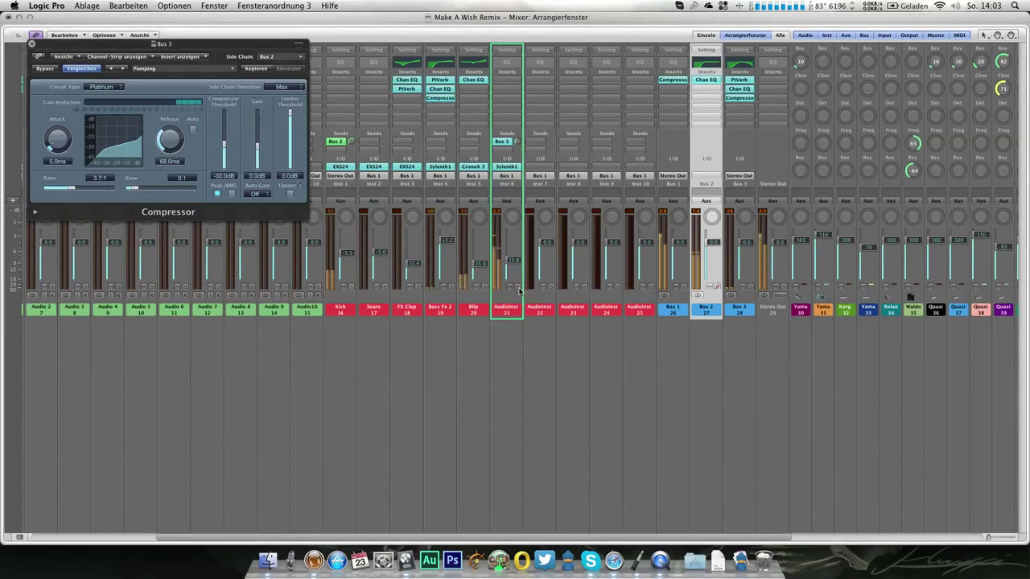
{"action": "left_click", "coordinate": [32, 43]}
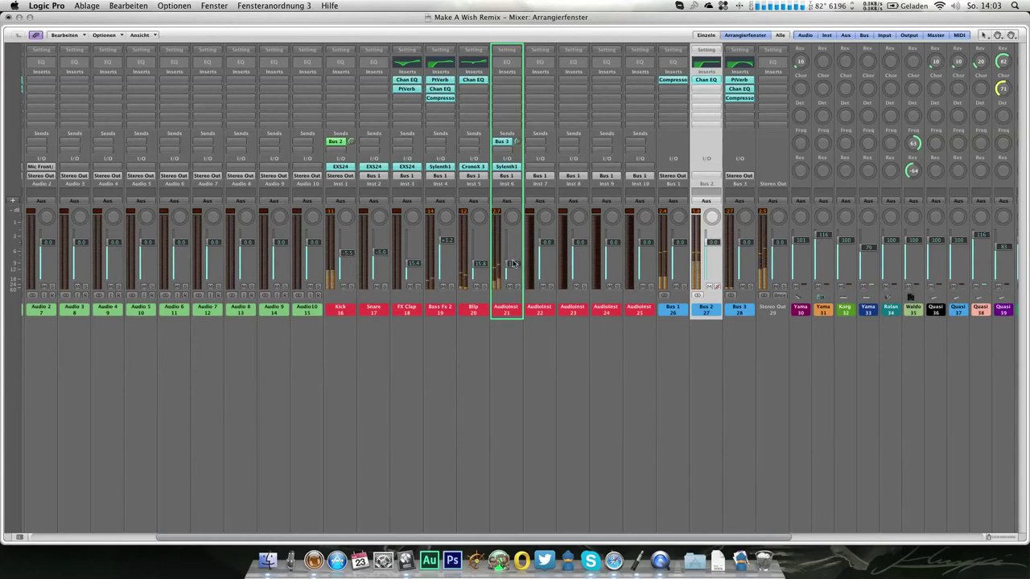
Back in the arrange window, assign the SFX 1 program to the Quasimidi Sirius synth on track 43.
{"action": "left_click", "coordinate": [16, 16]}
{"action": "key", "text": "1"}
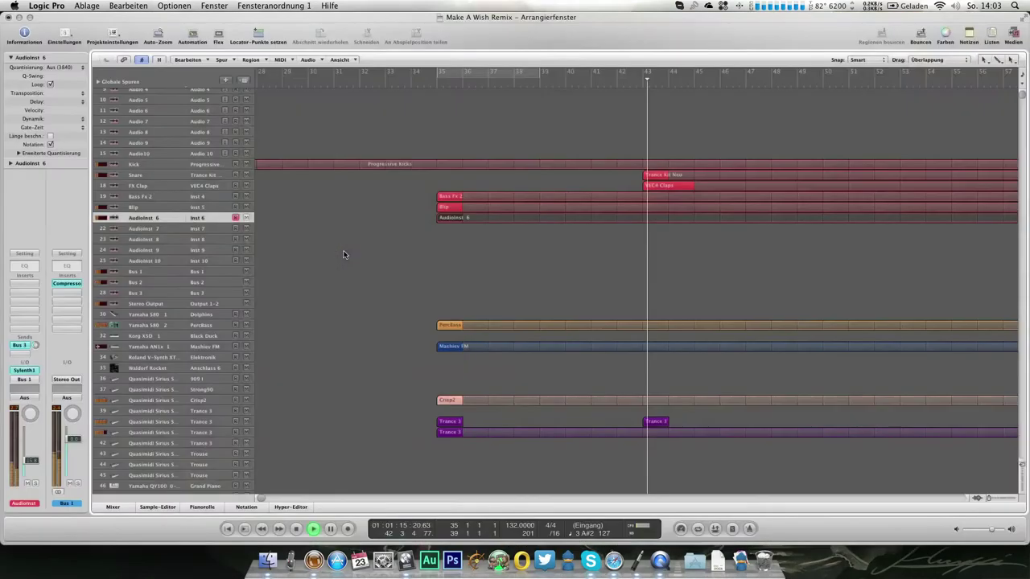
{"action": "scroll", "coordinate": [593, 266], "scroll_direction": "down", "scroll_amount": 2}
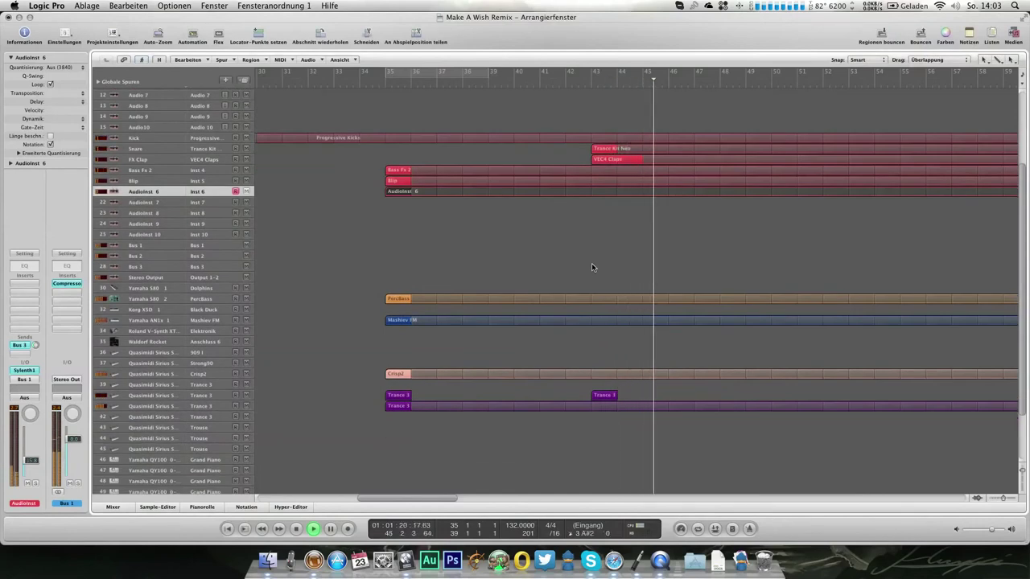
{"action": "left_click", "coordinate": [212, 427]}
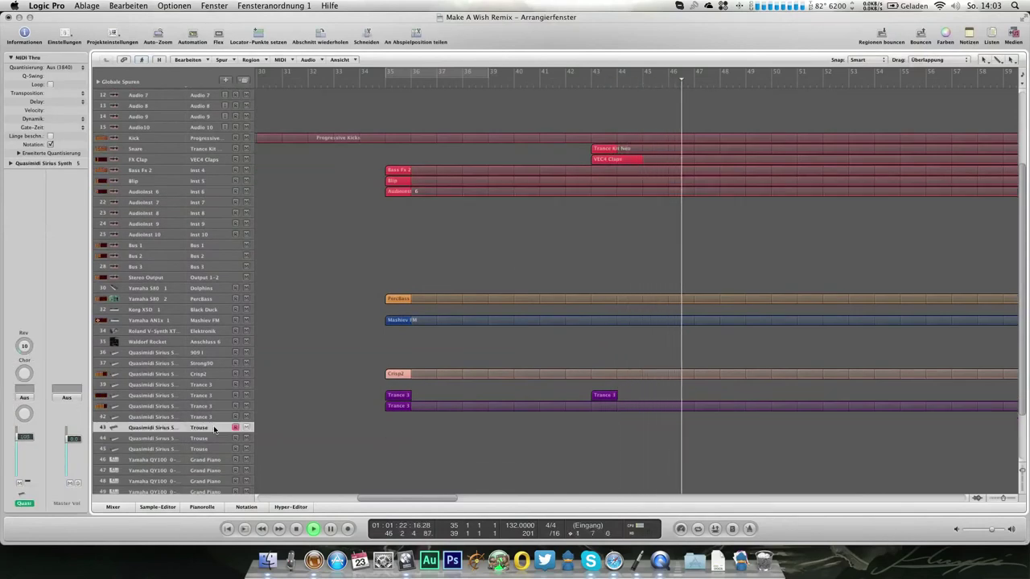
{"action": "double_click", "coordinate": [57, 165]}
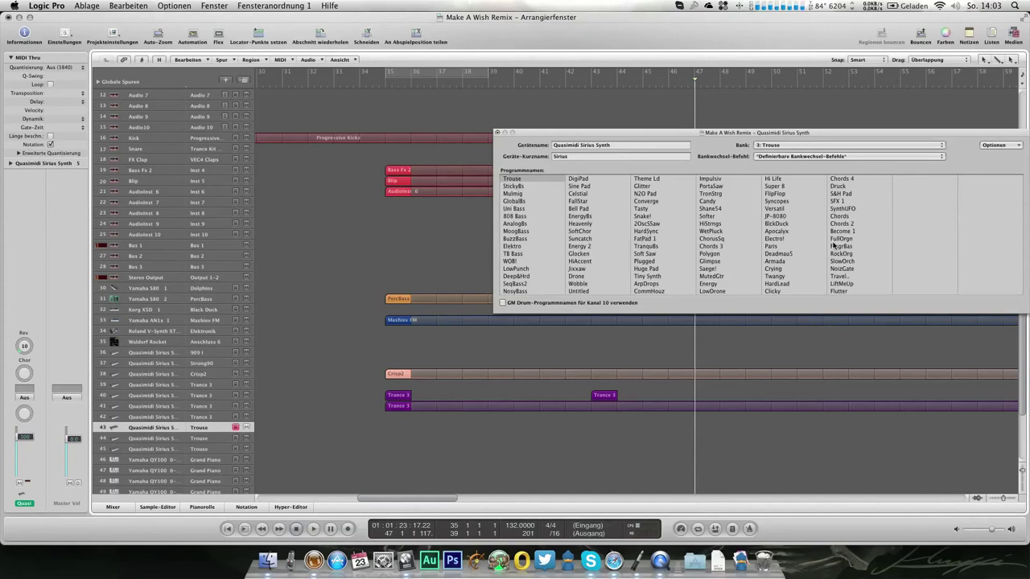
{"action": "left_click", "coordinate": [845, 201]}
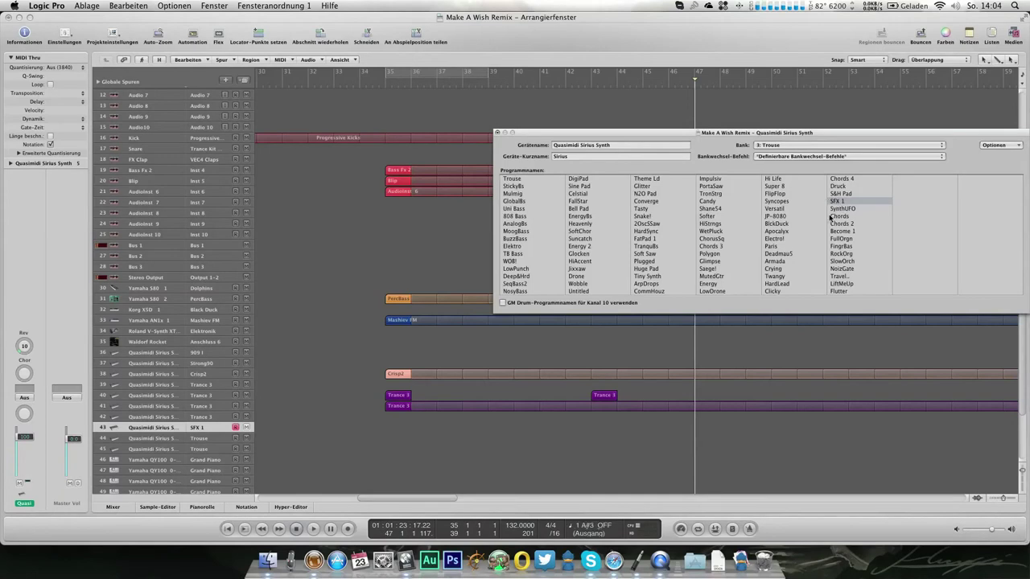
{"action": "left_click", "coordinate": [498, 133]}
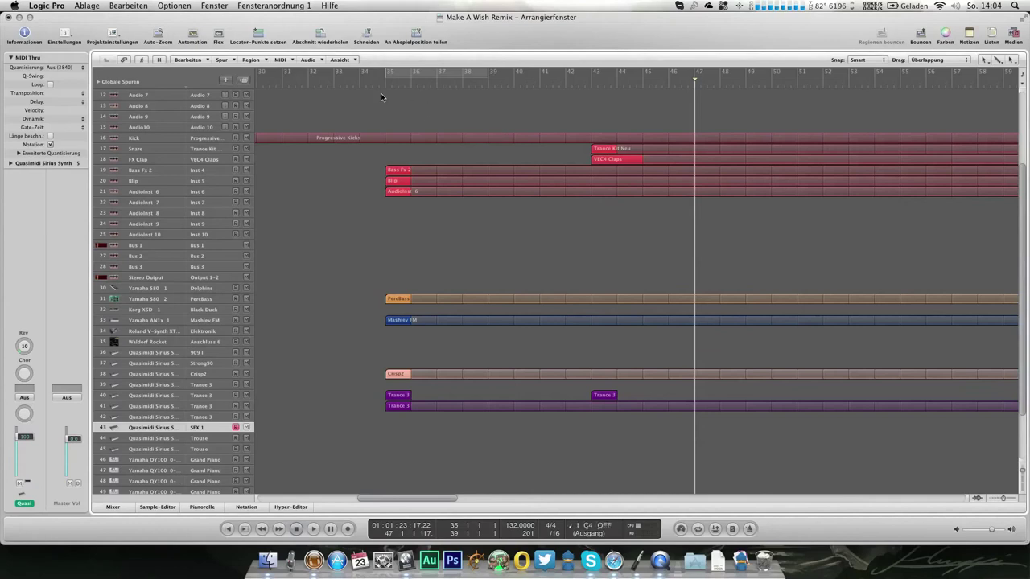
Create a MIDI region on track 43 from bar 35 to bar 39 and open it in the piano roll.
{"action": "left_click", "coordinate": [393, 425]}
{"action": "left_click_drag", "start_coordinate": [409, 430], "coordinate": [487, 431]}
{"action": "key", "text": "super+6"}
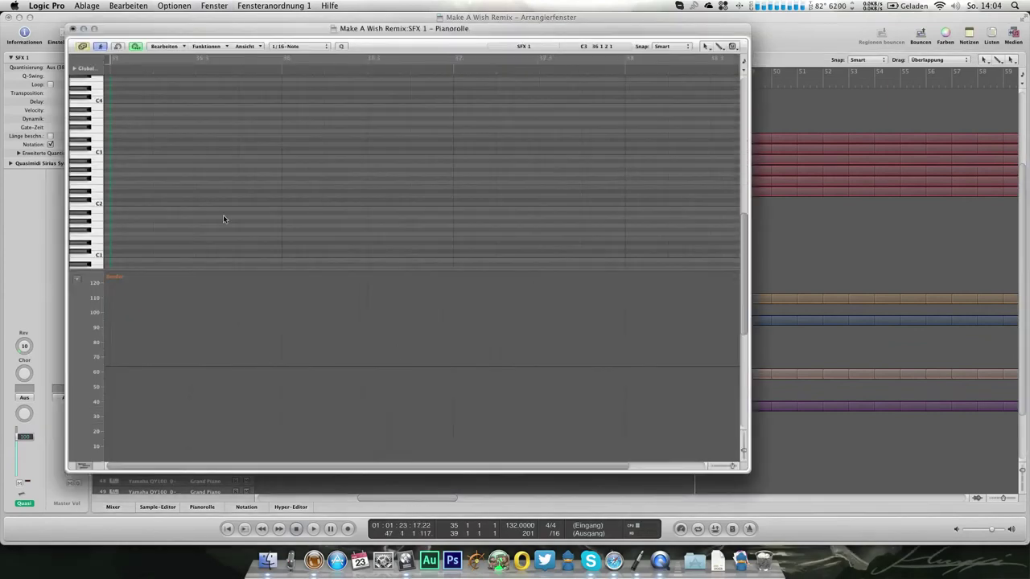
Draw a one-beat chord of D#4, C4, A#3 and G3 on beat 4 of bar 36 and play it back.
{"action": "left_click", "coordinate": [98, 206]}
{"action": "scroll", "coordinate": [103, 137], "scroll_direction": "up", "scroll_amount": 2}
{"action": "left_click", "coordinate": [413, 123]}
{"action": "left_click_drag", "start_coordinate": [416, 124], "coordinate": [453, 120]}
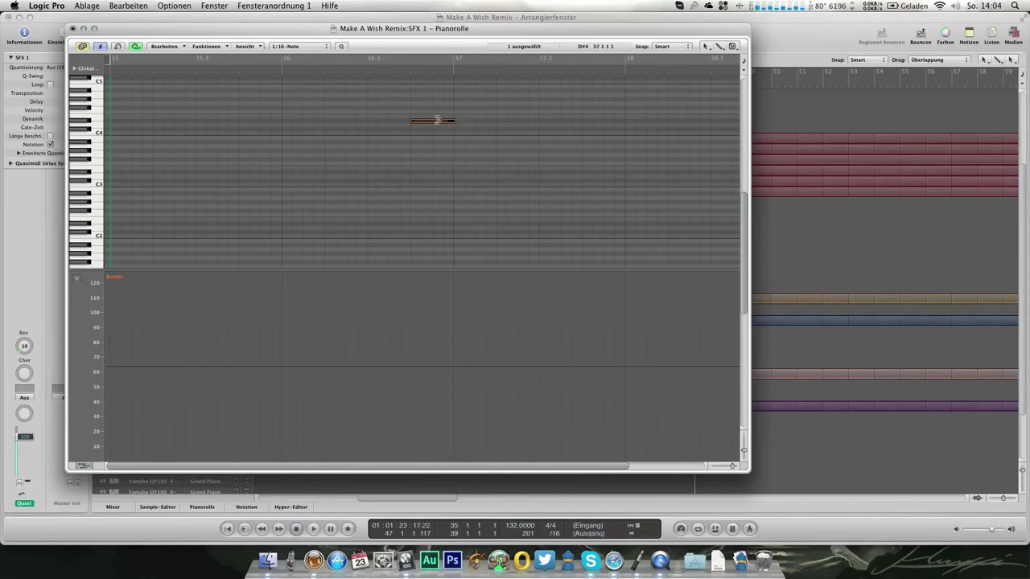
{"action": "left_click", "coordinate": [414, 134]}
{"action": "left_click", "coordinate": [413, 143]}
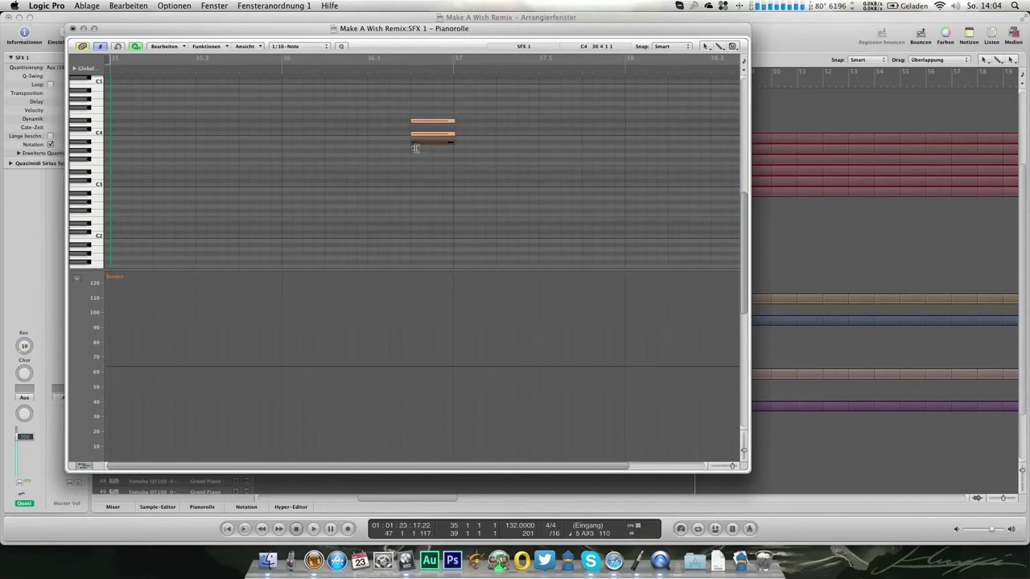
{"action": "left_click", "coordinate": [414, 155]}
{"action": "double_click", "coordinate": [265, 62]}
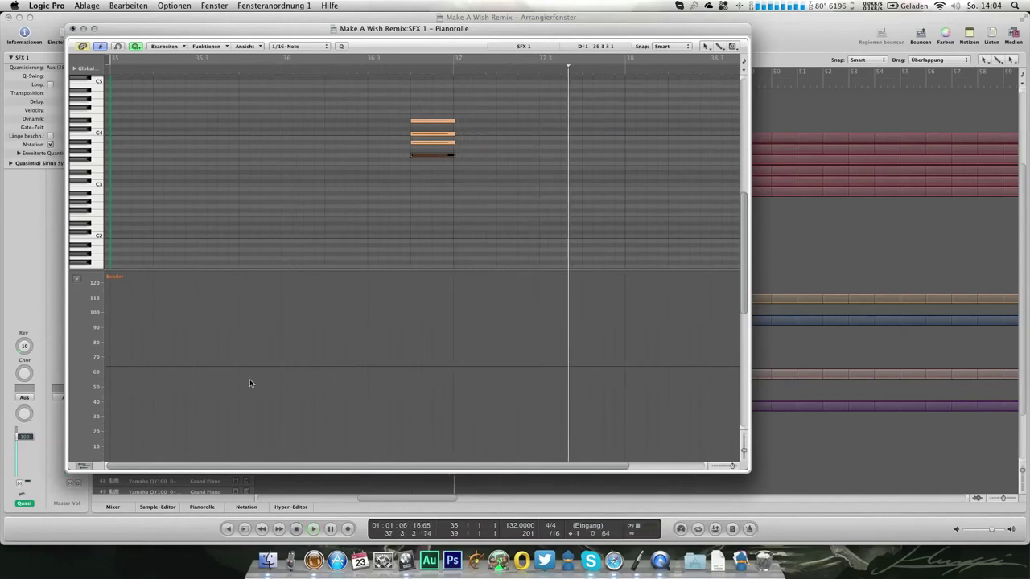
Draw a pitch bend dip of about -10 around the chord, returning to 0 on both sides, and play it back.
{"action": "left_click", "coordinate": [375, 366]}
{"action": "left_click", "coordinate": [390, 366]}
{"action": "left_click", "coordinate": [504, 366]}
{"action": "left_click_drag", "start_coordinate": [468, 370], "coordinate": [469, 380]}
{"action": "double_click", "coordinate": [326, 73]}
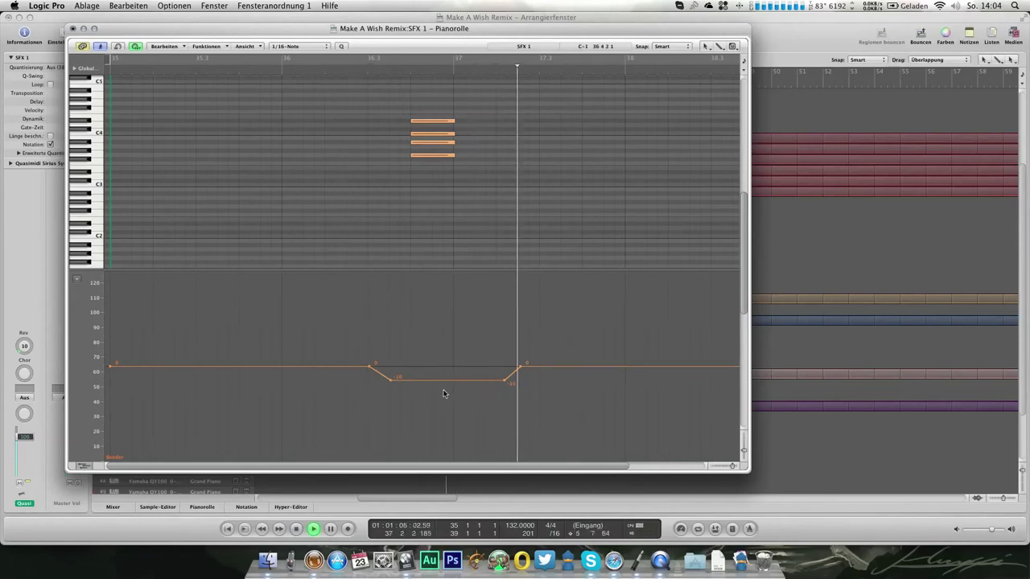
Fine-tune the low segment of the pitch bend dip during playback, trying -13 and -8 before setting it to -11.
{"action": "mouse_move", "coordinate": [446, 386]}
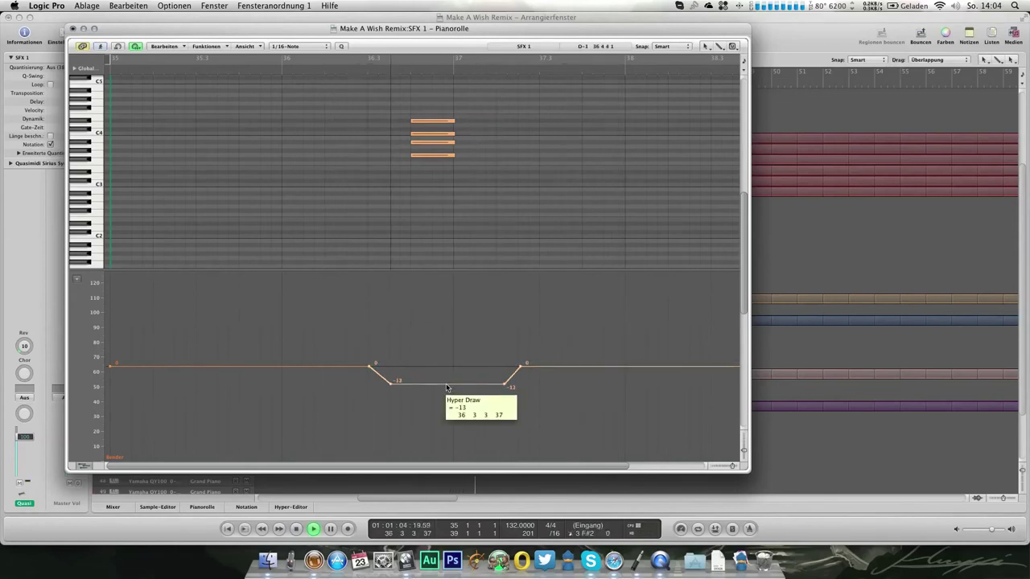
{"action": "left_click", "coordinate": [193, 72]}
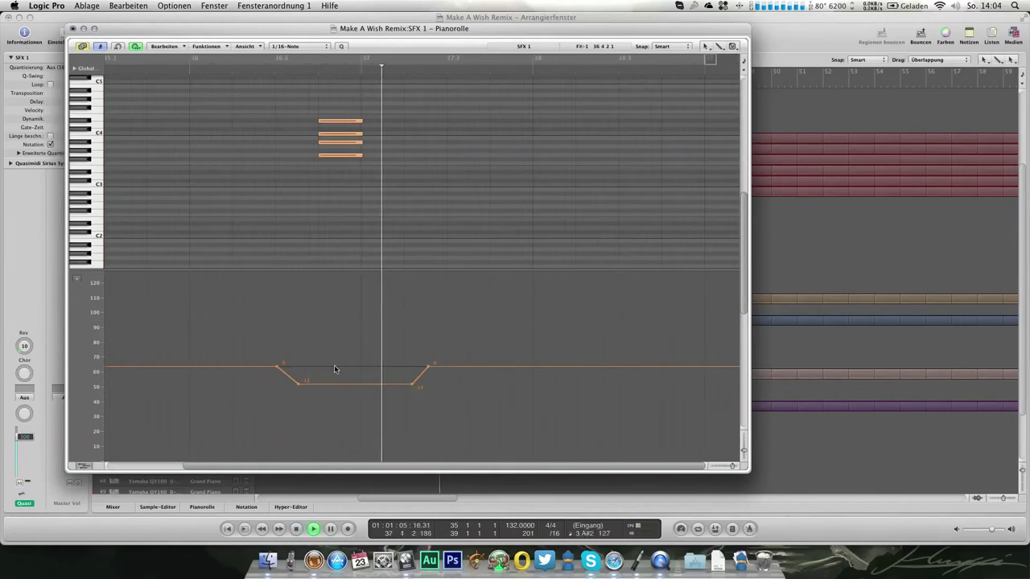
{"action": "left_click_drag", "start_coordinate": [346, 390], "coordinate": [346, 383]}
{"action": "double_click", "coordinate": [187, 69]}
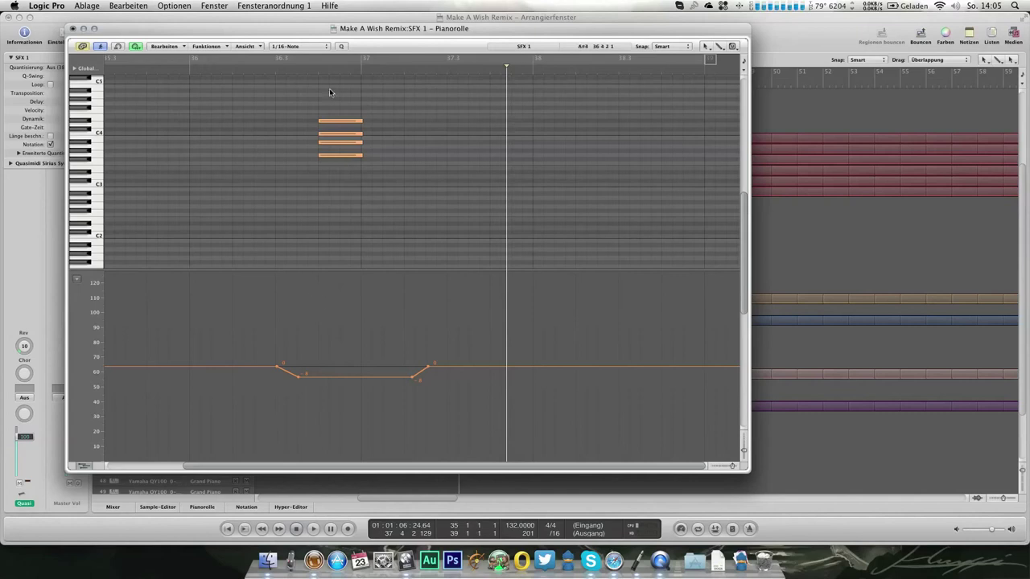
{"action": "double_click", "coordinate": [243, 73]}
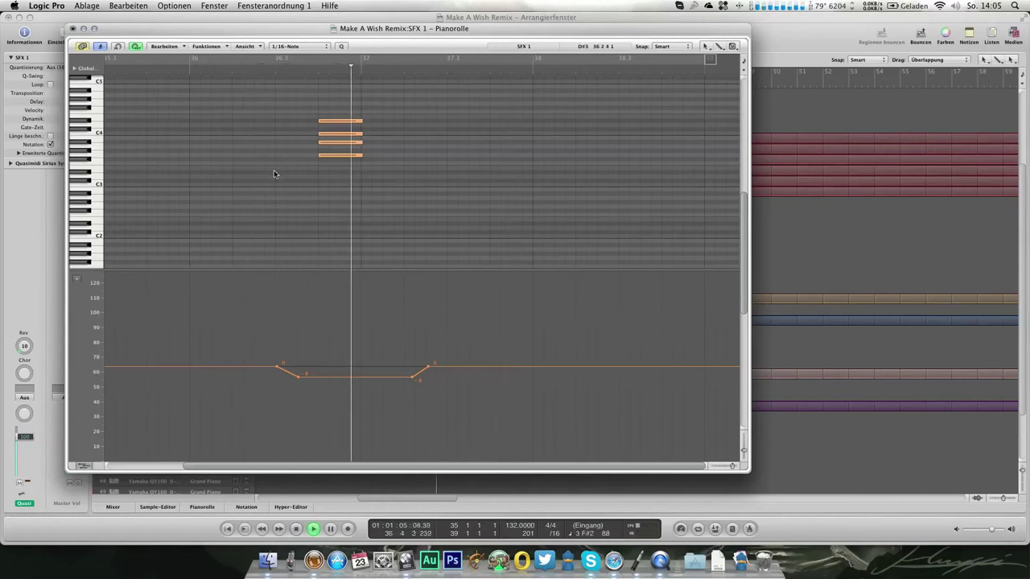
{"action": "left_click_drag", "start_coordinate": [329, 377], "coordinate": [329, 386]}
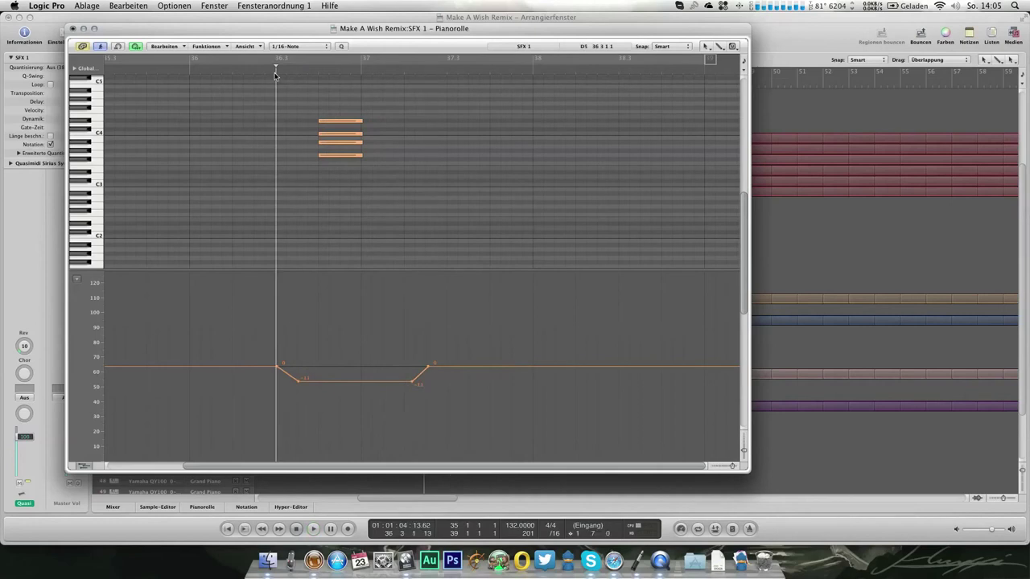
Switch the automation lane below the notes from Pitch Bend to Ausdruck (expression).
{"action": "left_click", "coordinate": [76, 278]}
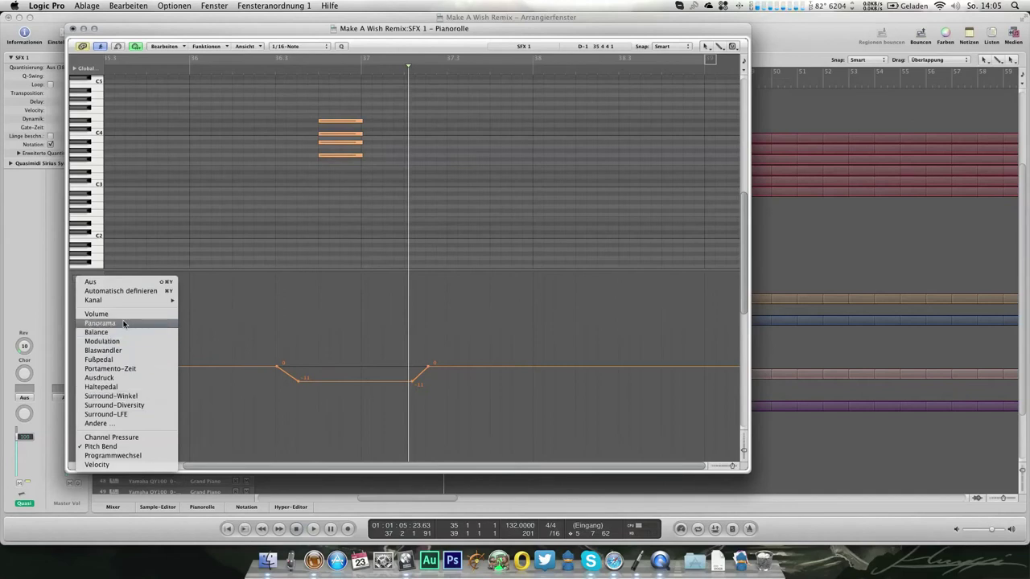
{"action": "left_click", "coordinate": [120, 379]}
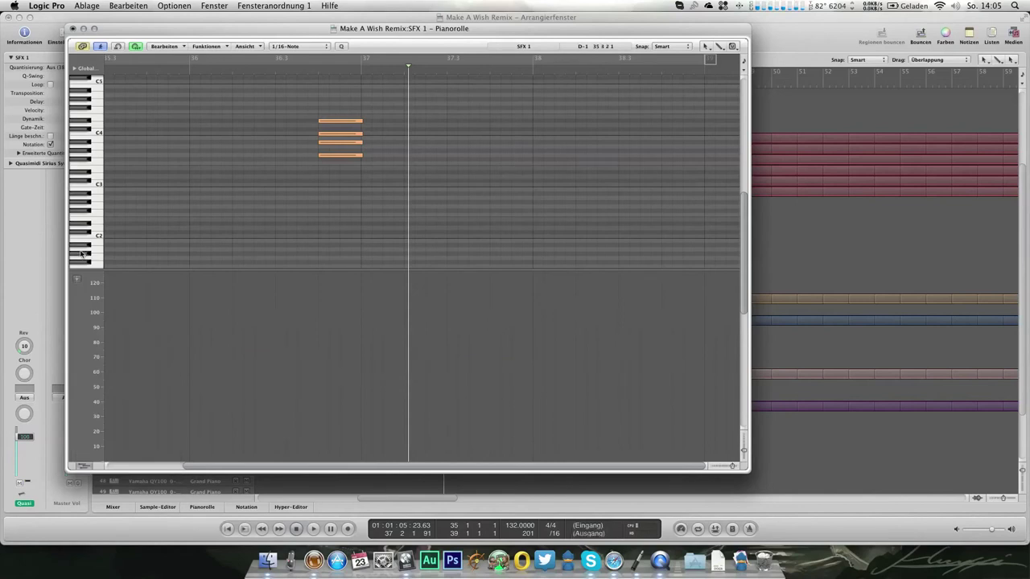
{"action": "left_click", "coordinate": [76, 276]}
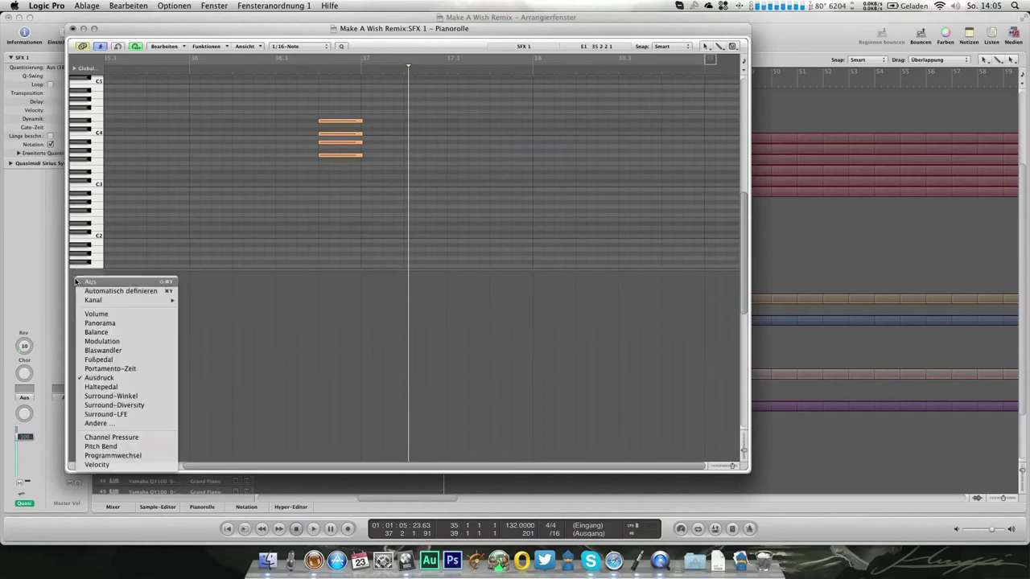
{"action": "left_click", "coordinate": [115, 380]}
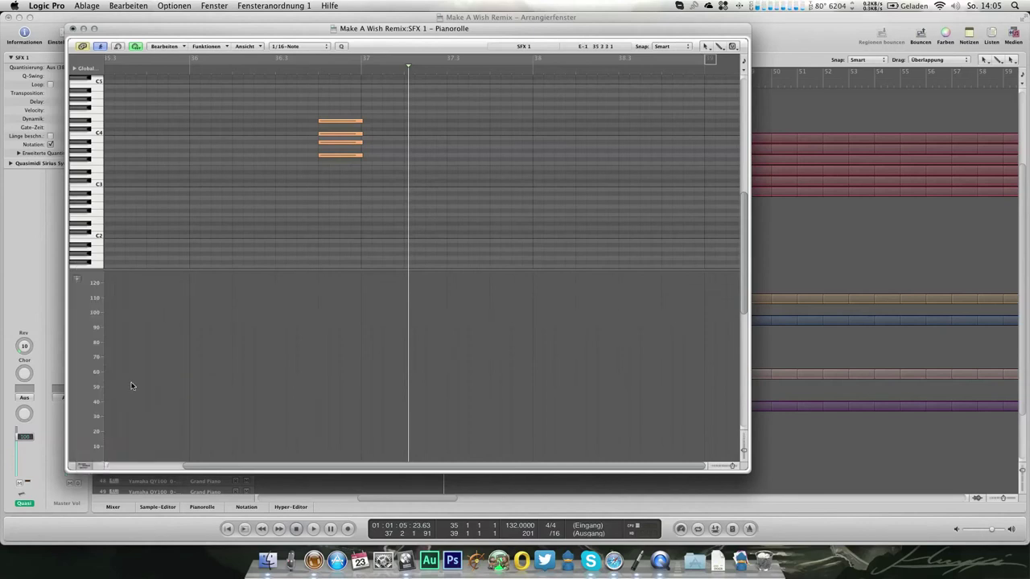
Draw an expression ramp rising from 0 at the chord's start to 126 at bar 37 and play it back.
{"action": "mouse_move", "coordinate": [320, 290]}
{"action": "left_mouse_down"}
{"action": "mouse_move", "coordinate": [369, 284]}
{"action": "mouse_move", "coordinate": [363, 275]}
{"action": "left_mouse_up"}
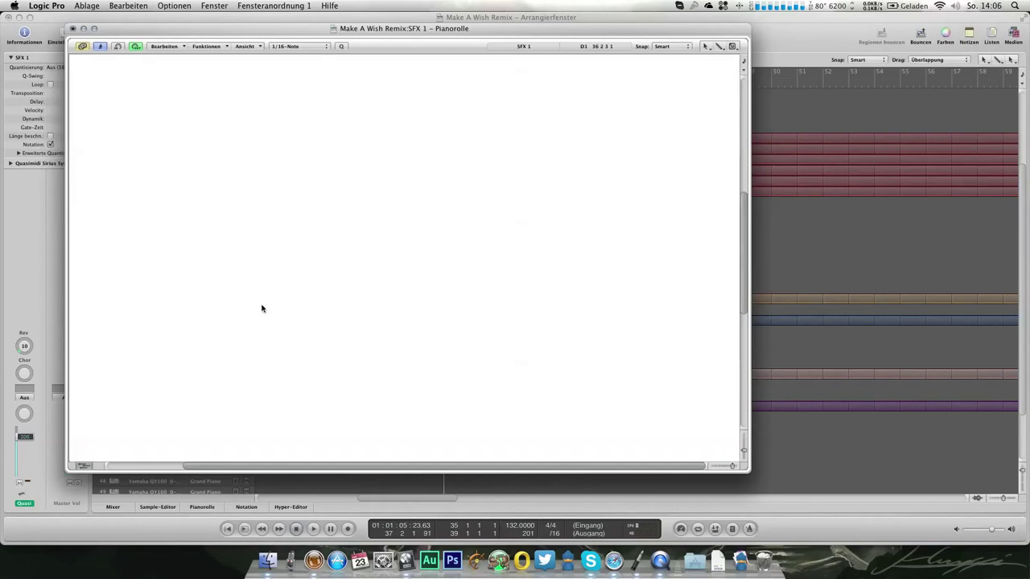
{"action": "left_click_drag", "start_coordinate": [260, 306], "coordinate": [242, 481]}
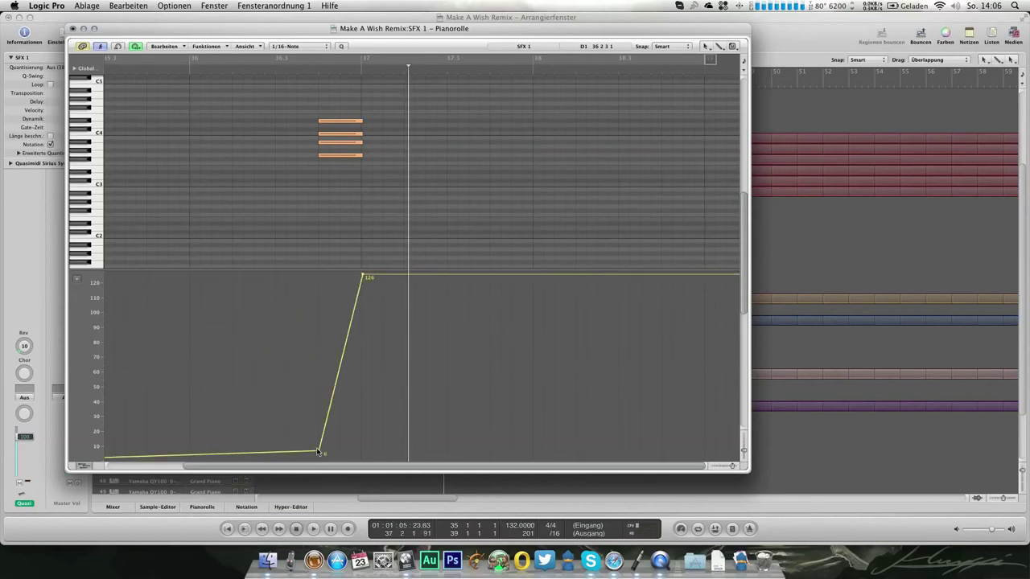
{"action": "left_click_drag", "start_coordinate": [320, 452], "coordinate": [322, 472]}
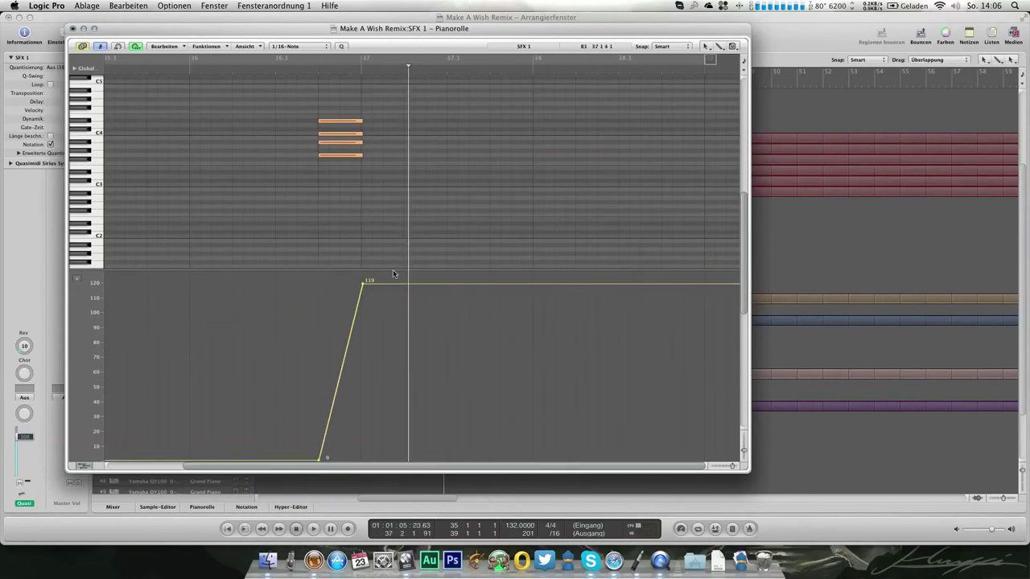
{"action": "left_click_drag", "start_coordinate": [363, 288], "coordinate": [363, 276]}
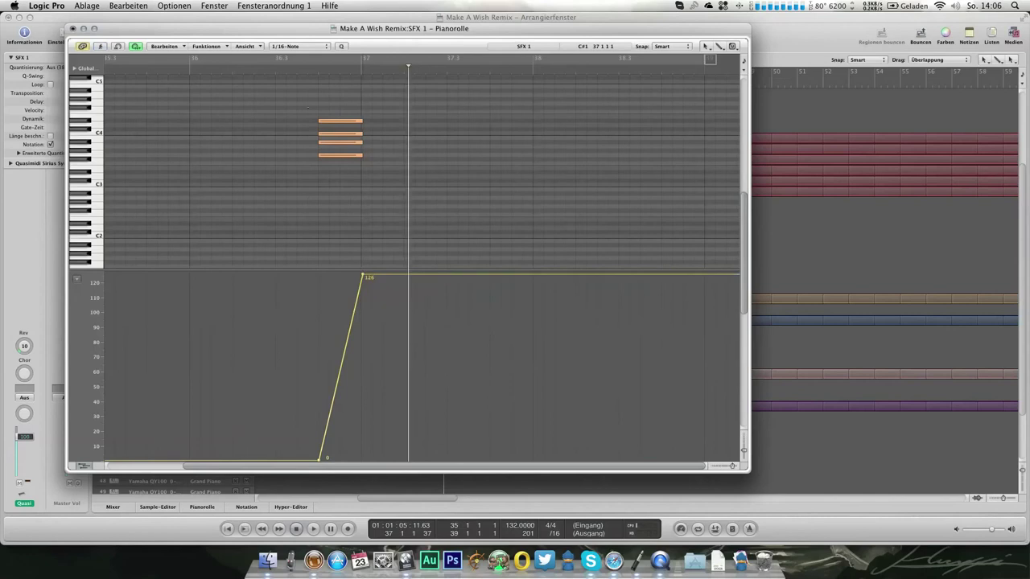
{"action": "left_click", "coordinate": [262, 61]}
{"action": "left_click", "coordinate": [264, 71]}
{"action": "key", "text": "space"}
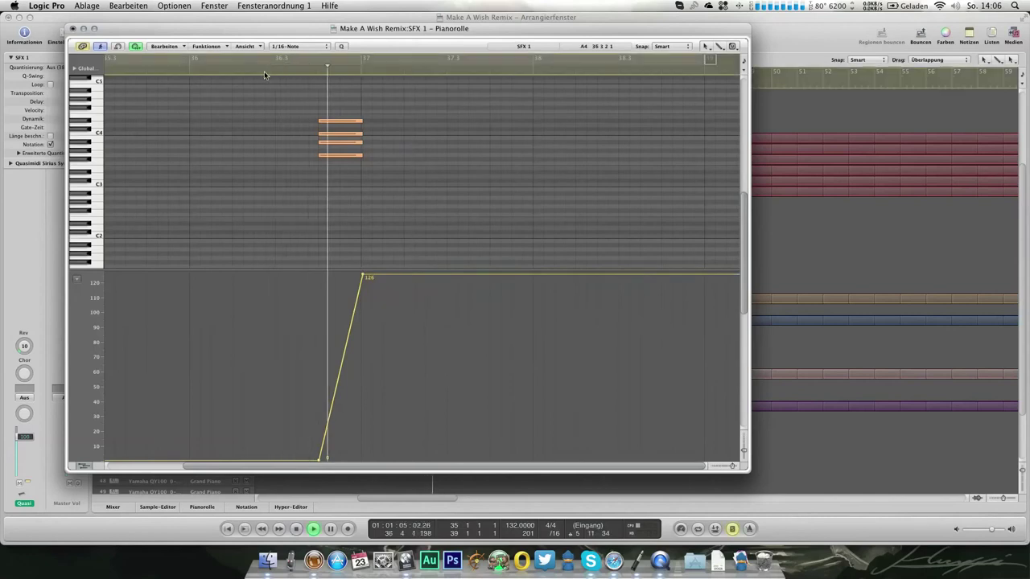
Move the expression ramp's upper point slightly before the chord's end and its lower point ahead of the chord's start, checking with playback.
{"action": "left_click", "coordinate": [193, 74]}
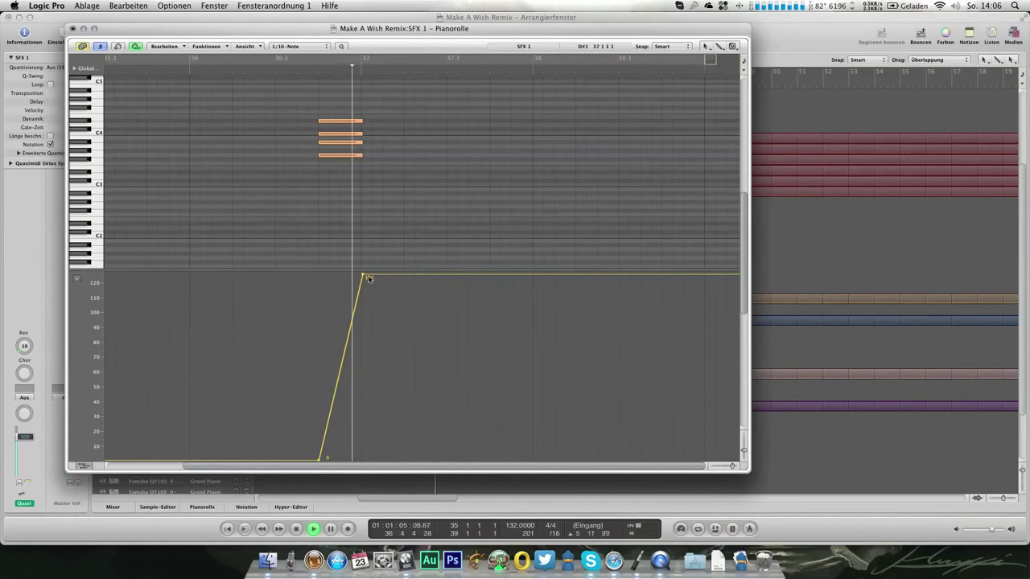
{"action": "left_click_drag", "start_coordinate": [364, 278], "coordinate": [351, 278]}
{"action": "key", "text": "space"}
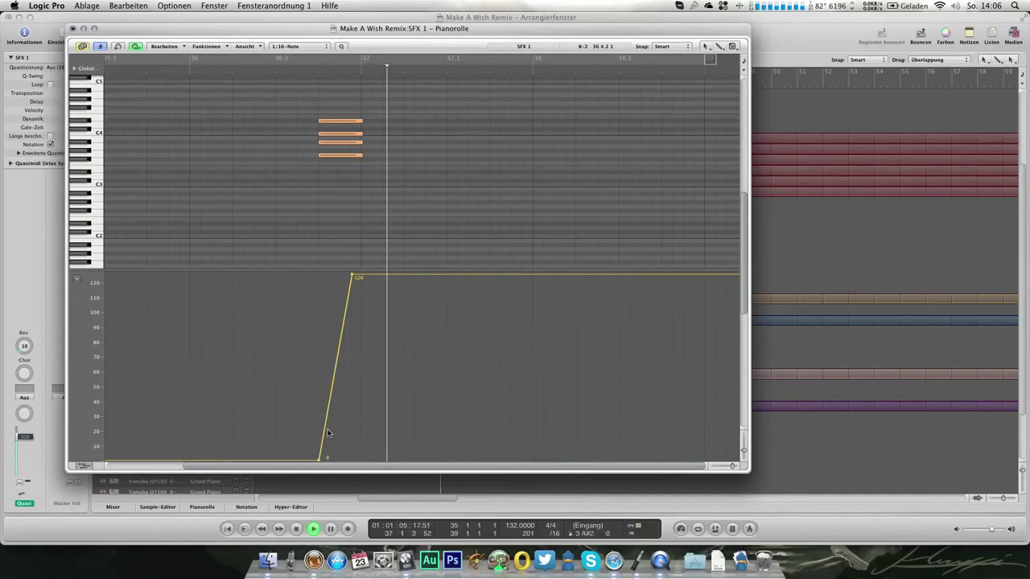
{"action": "key", "text": "space"}
{"action": "left_click_drag", "start_coordinate": [319, 461], "coordinate": [294, 462]}
{"action": "key", "text": "space"}
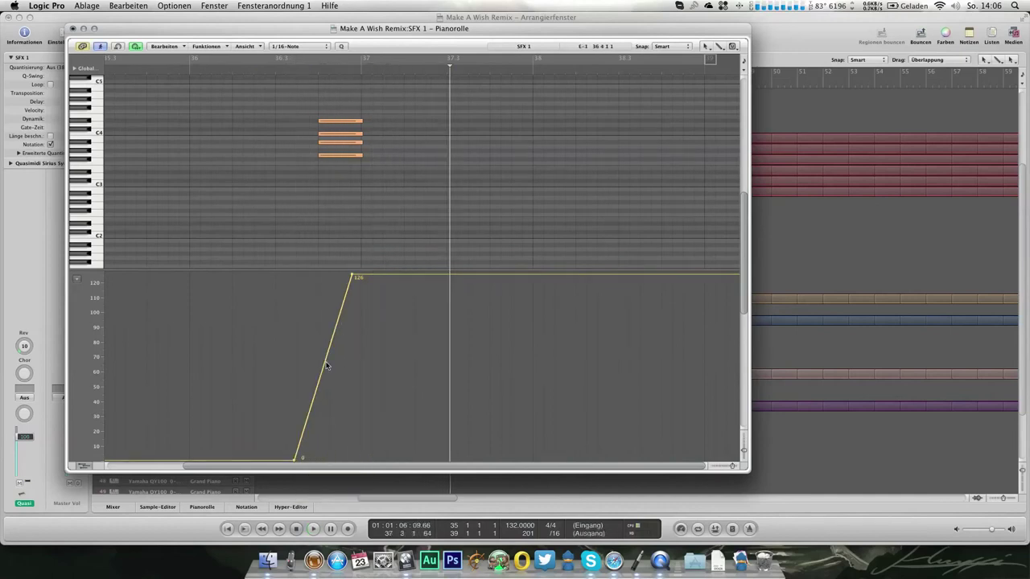
Shift the ramp's lower point slightly later, add a mid-ramp expression point at about 57 and play the result back.
{"action": "left_click", "coordinate": [175, 68]}
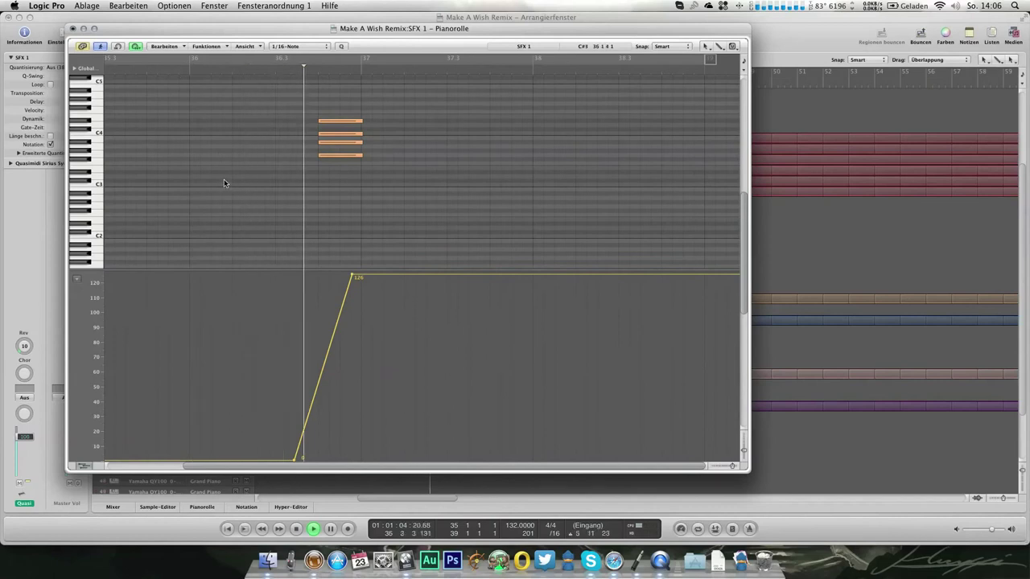
{"action": "key", "text": "space"}
{"action": "left_click_drag", "start_coordinate": [294, 462], "coordinate": [303, 462]}
{"action": "left_click", "coordinate": [334, 355]}
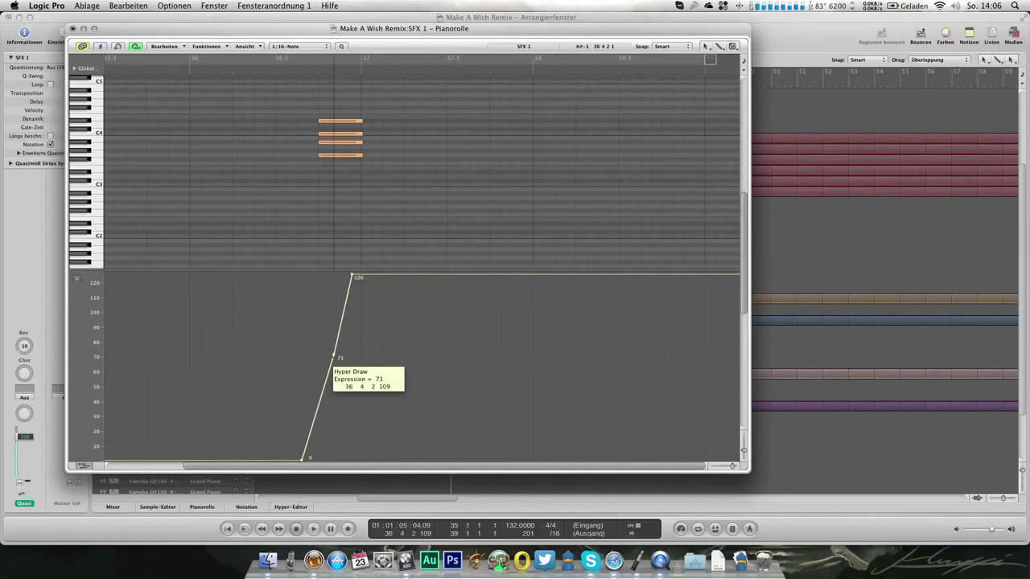
{"action": "left_click_drag", "start_coordinate": [334, 356], "coordinate": [334, 377]}
{"action": "double_click", "coordinate": [269, 70]}
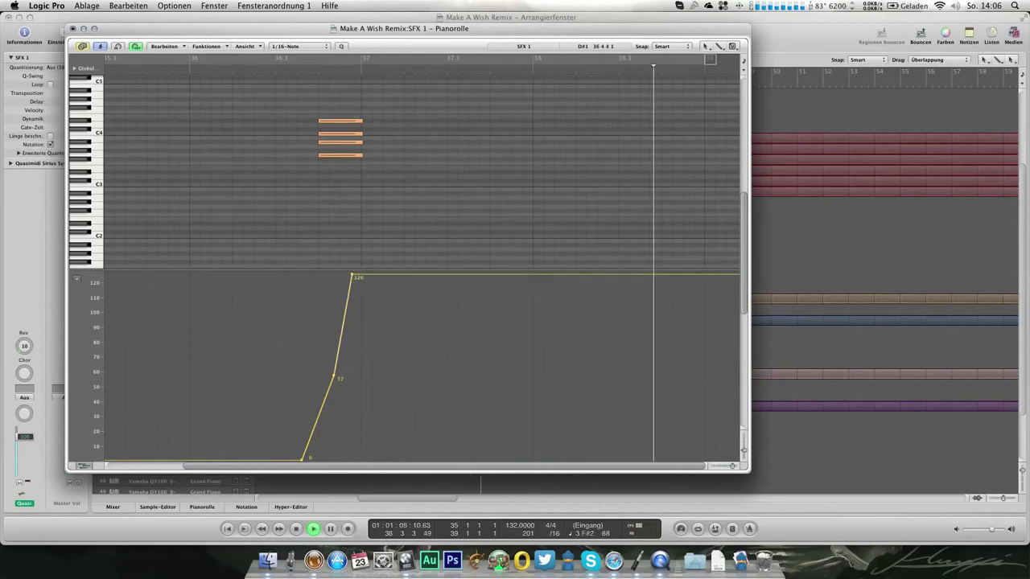
Assign the Sirius program SFX 1 to track 44 and copy the SFX 1 region from track 43 onto it.
{"action": "left_click", "coordinate": [73, 29]}
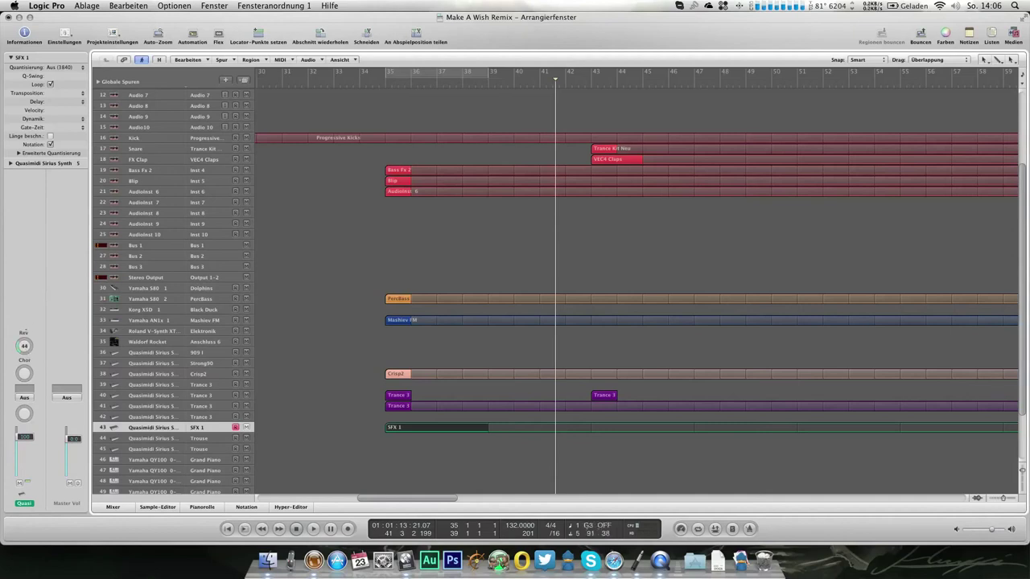
{"action": "left_click", "coordinate": [209, 439]}
{"action": "double_click", "coordinate": [39, 164]}
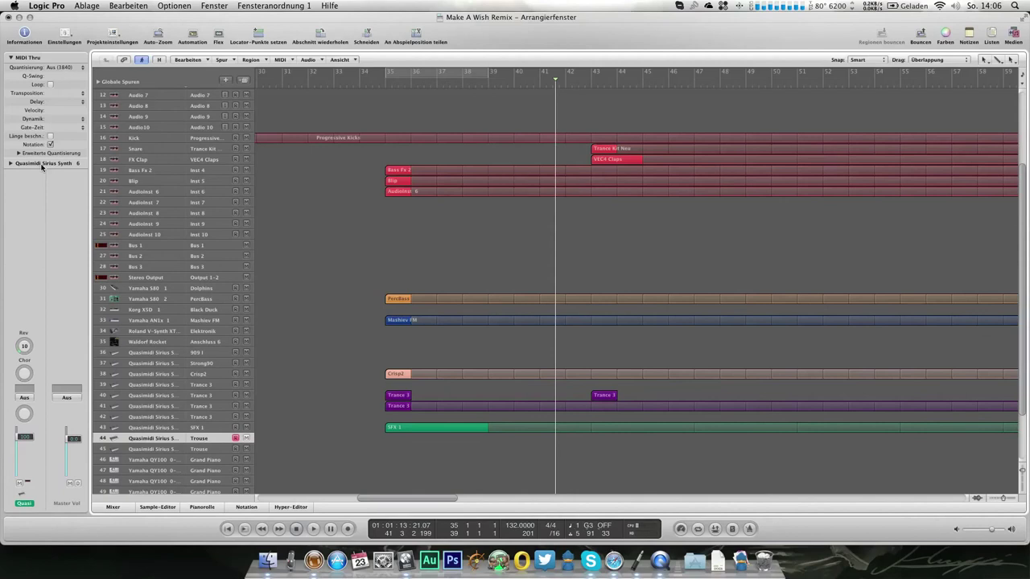
{"action": "left_click", "coordinate": [838, 201]}
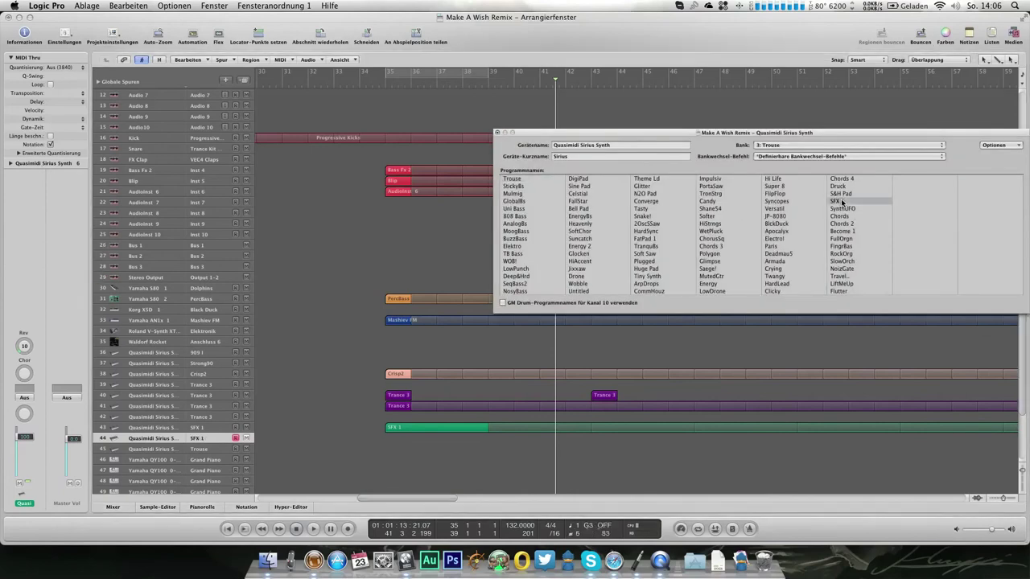
{"action": "left_click", "coordinate": [497, 133]}
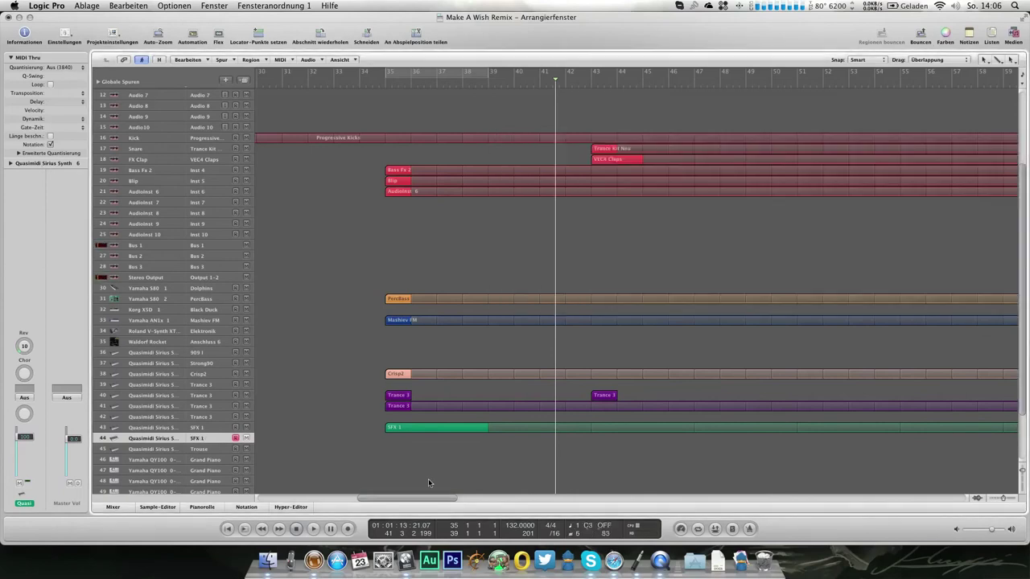
{"action": "left_click_drag", "start_coordinate": [399, 428], "coordinate": [399, 439]}
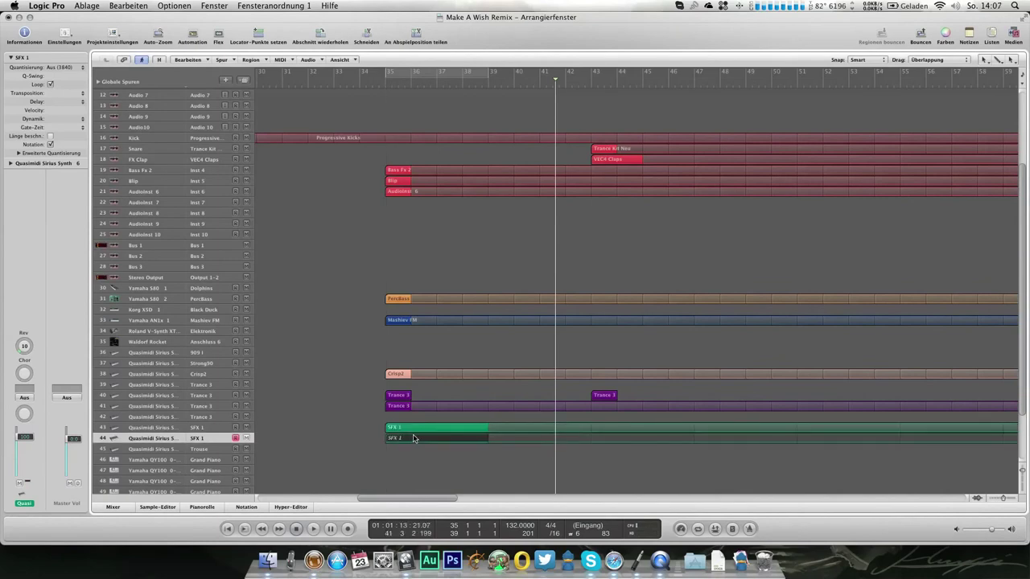
Pan SFX channels 43 and 44 to -55 and 56, set channel 44's reverb to 31, and return the playhead to just before bar 35.
{"action": "key", "text": "3"}
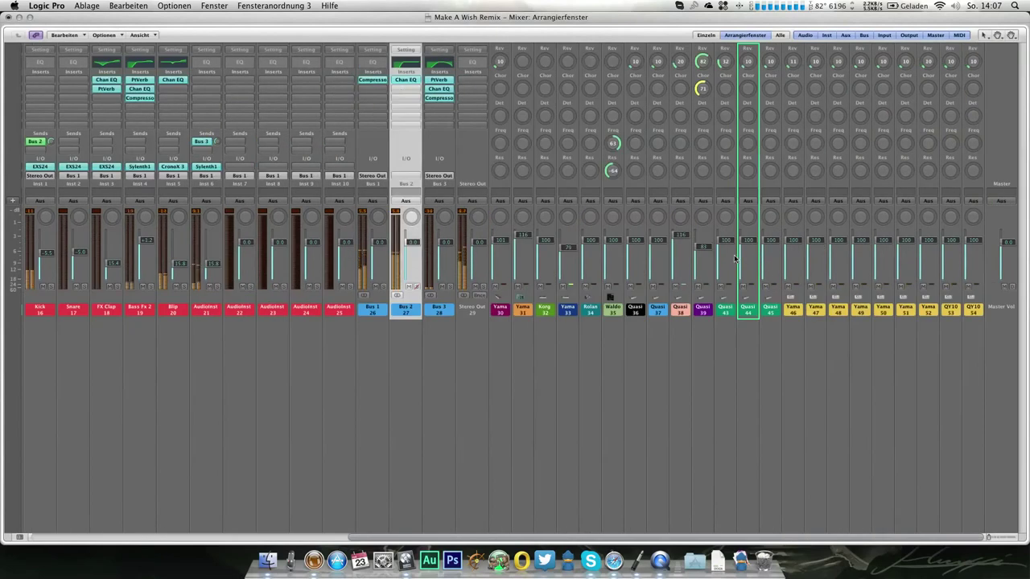
{"action": "left_click_drag", "start_coordinate": [725, 217], "coordinate": [747, 213]}
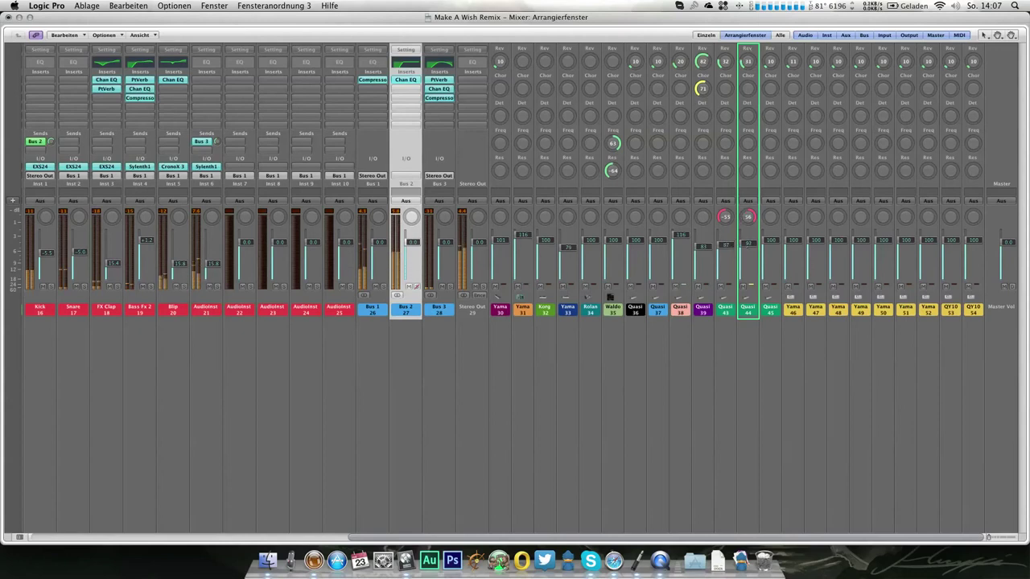
{"action": "key", "text": "1"}
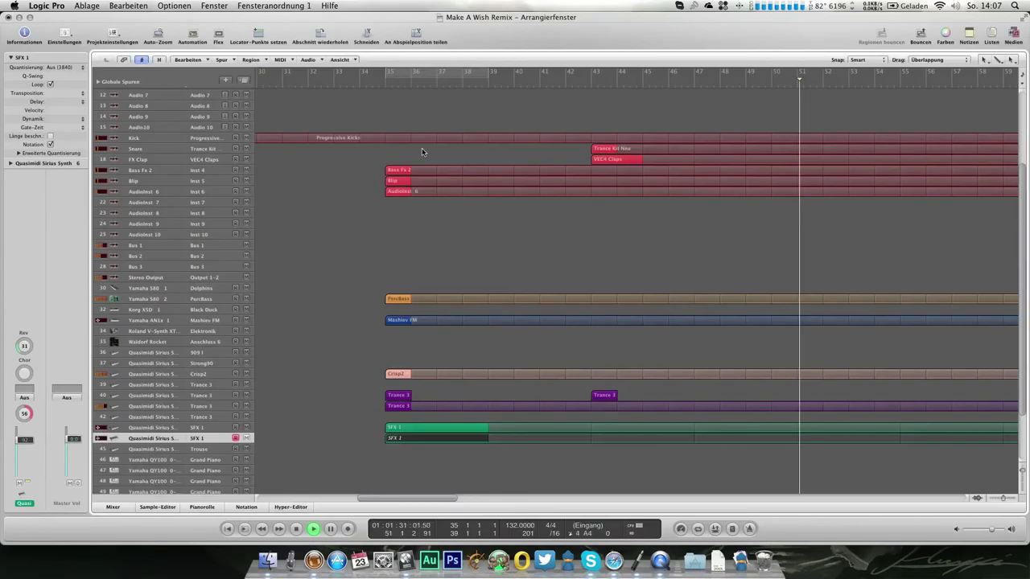
{"action": "key", "text": "space"}
{"action": "left_click", "coordinate": [377, 84]}
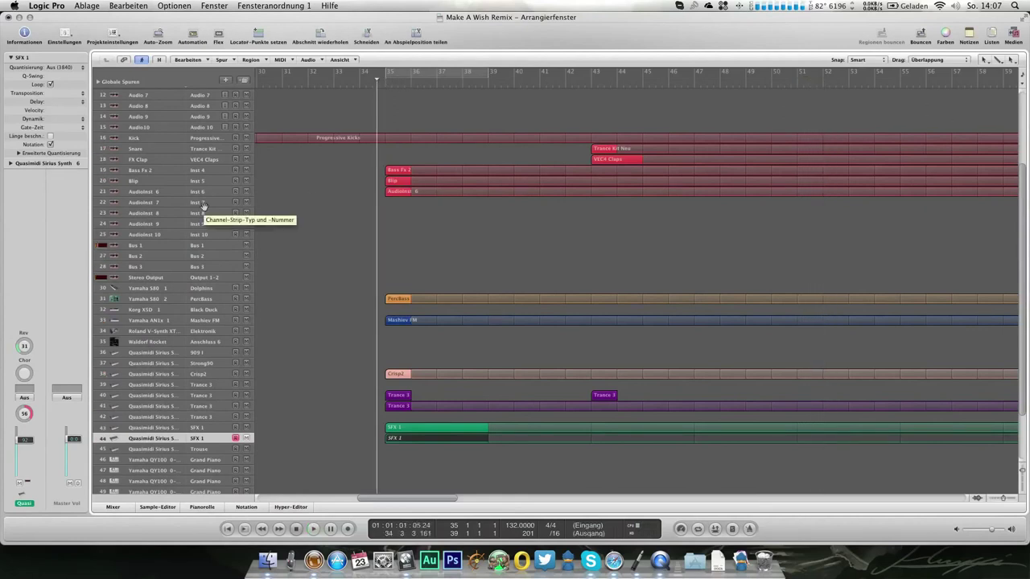
Load the LennarDigital Sylenth1 instrument on the AudioInst 7 track.
{"action": "left_click", "coordinate": [209, 211]}
{"action": "left_click", "coordinate": [209, 202]}
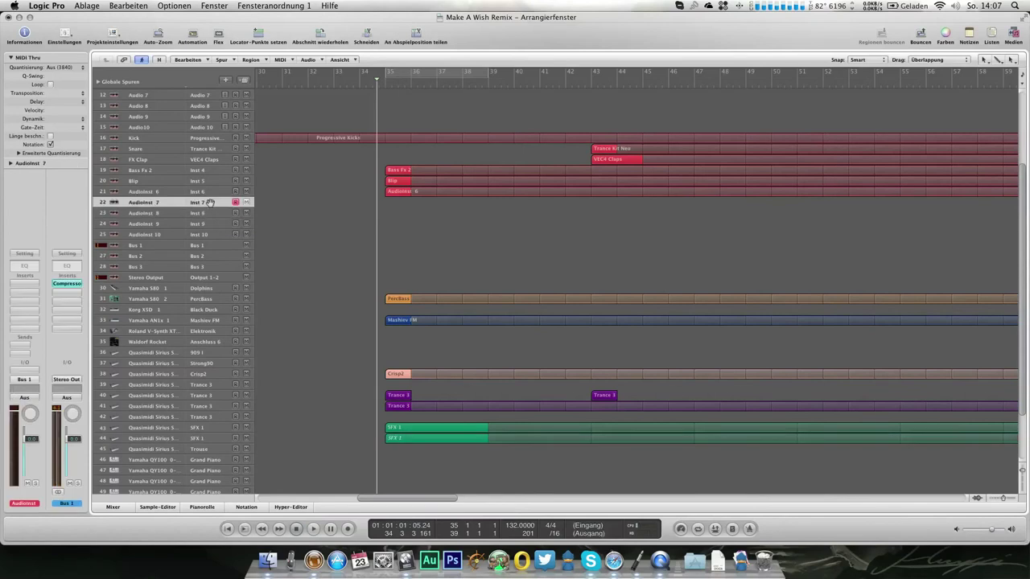
{"action": "left_click", "coordinate": [30, 370]}
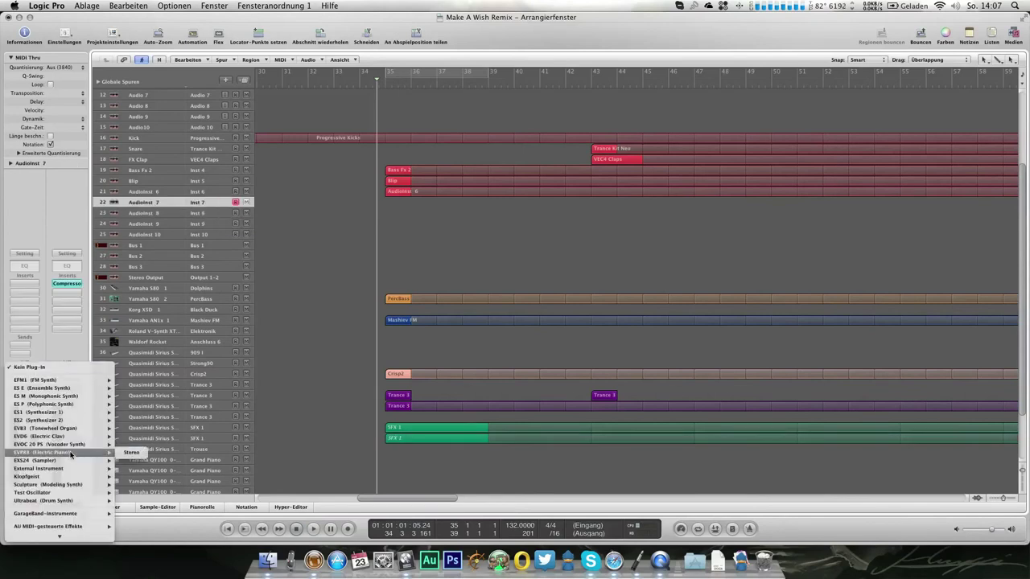
{"action": "mouse_move", "coordinate": [73, 465]}
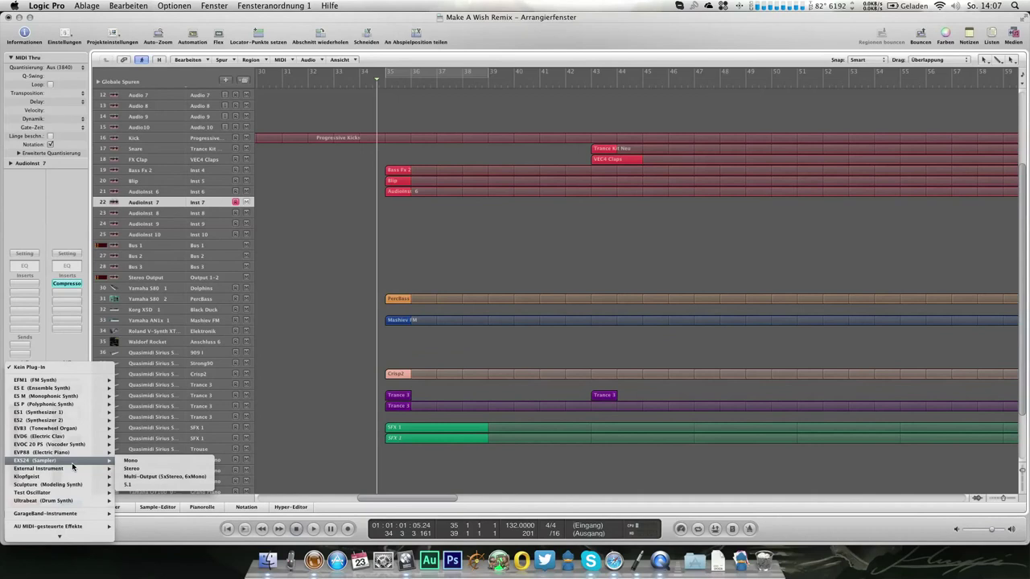
{"action": "mouse_move", "coordinate": [73, 535]}
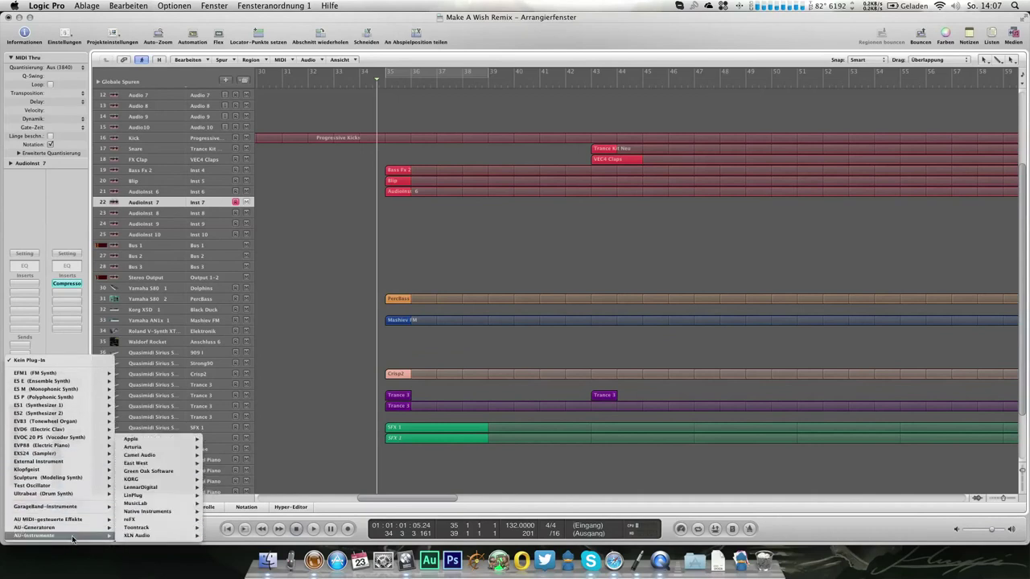
{"action": "mouse_move", "coordinate": [159, 493]}
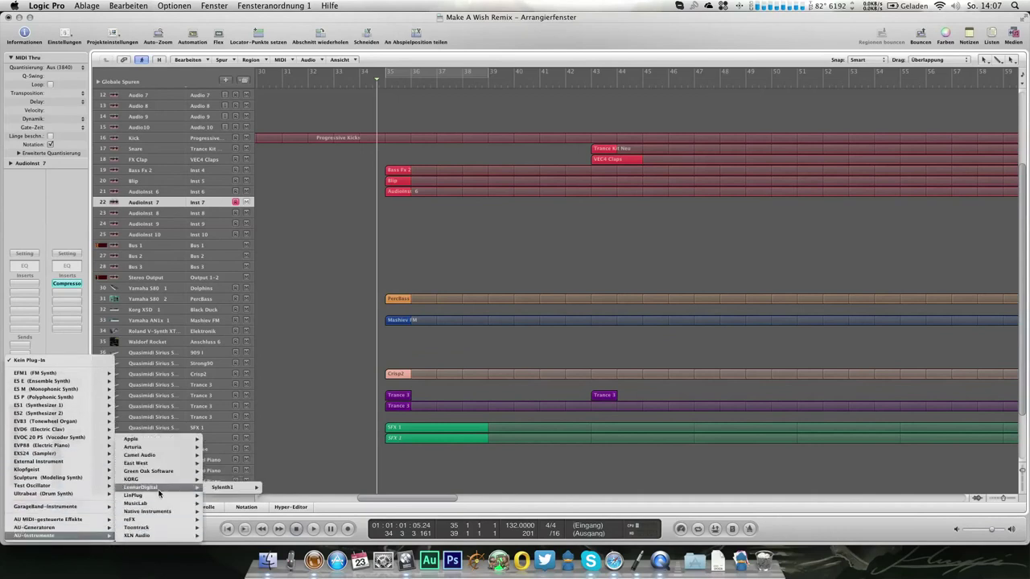
{"action": "left_click", "coordinate": [229, 489]}
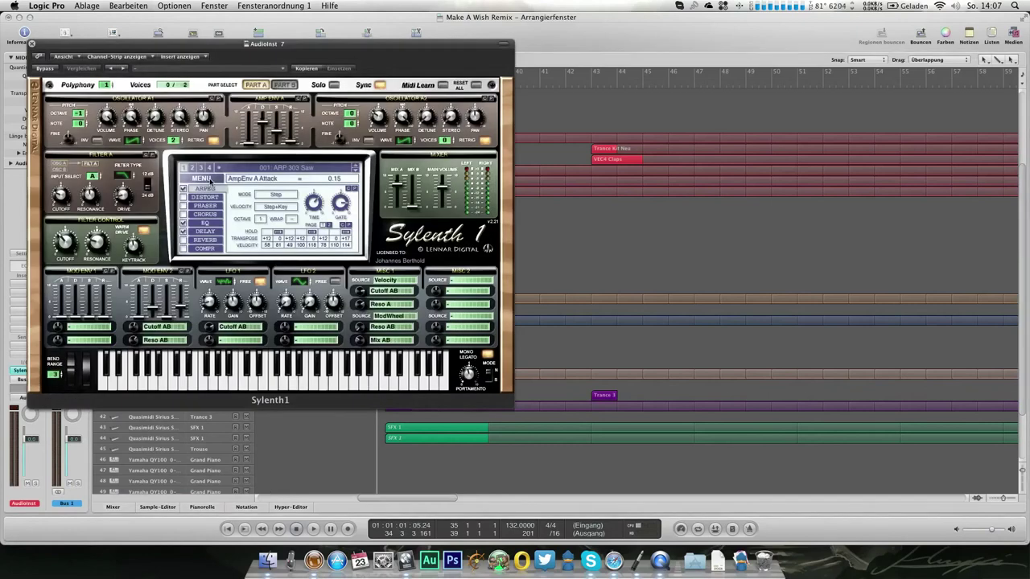
Initialise the Sylenth1 preset and set oscillators A1 and A2 to 8 voices with retrigger off and A1 detune at 3.90.
{"action": "left_click", "coordinate": [202, 178]}
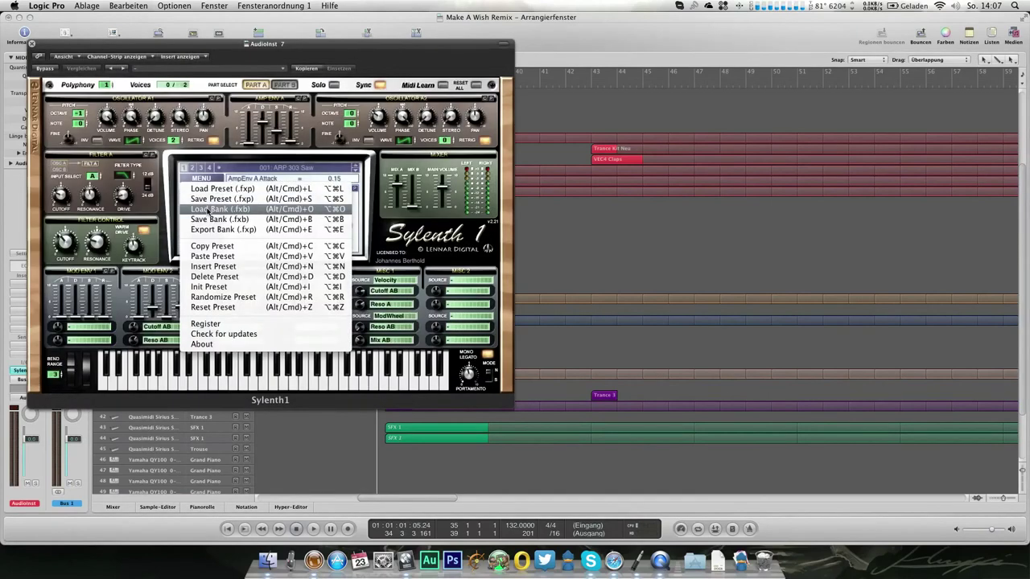
{"action": "left_click", "coordinate": [216, 288]}
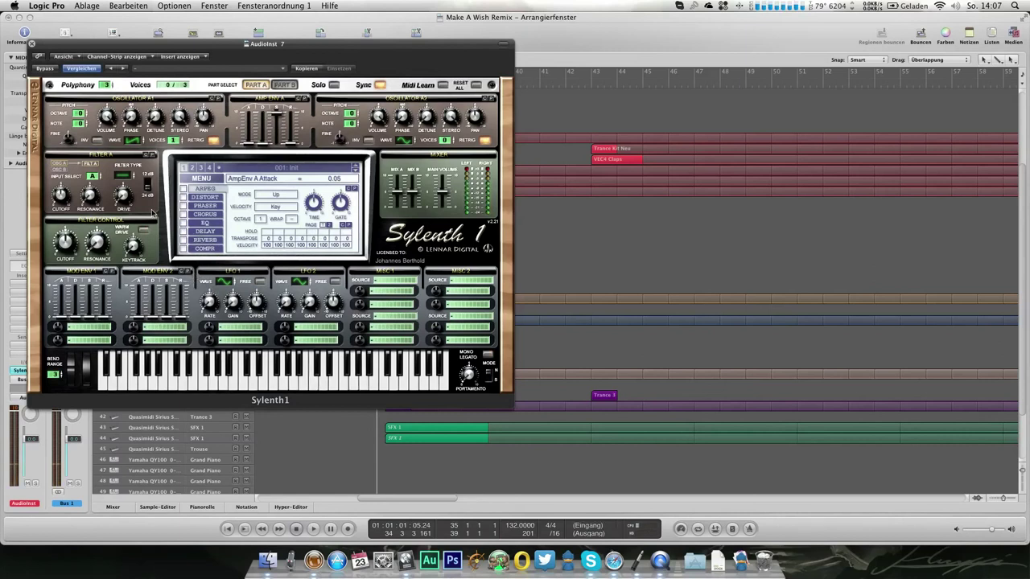
{"action": "left_click_drag", "start_coordinate": [172, 141], "coordinate": [176, 79]}
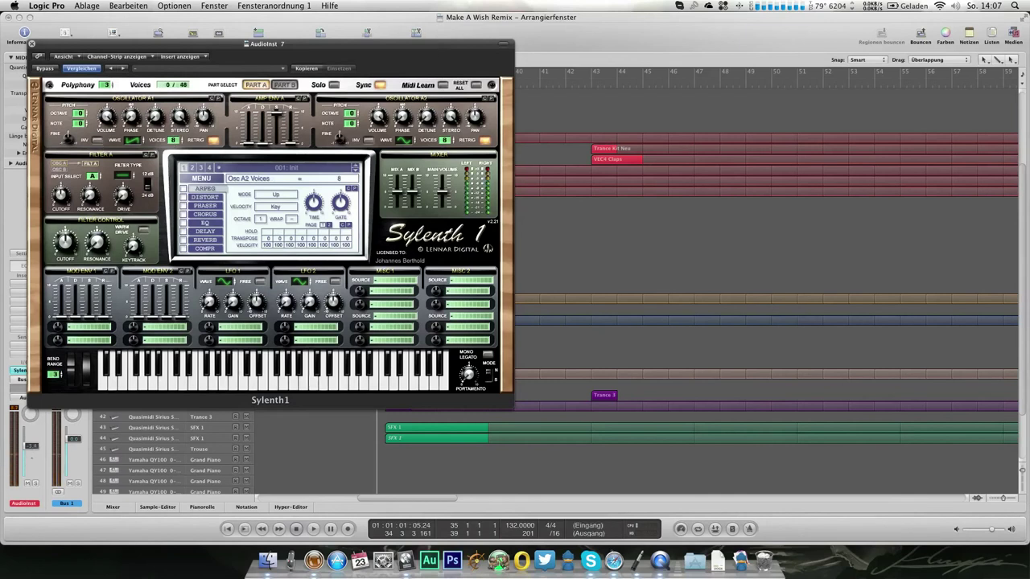
{"action": "left_click", "coordinate": [214, 142]}
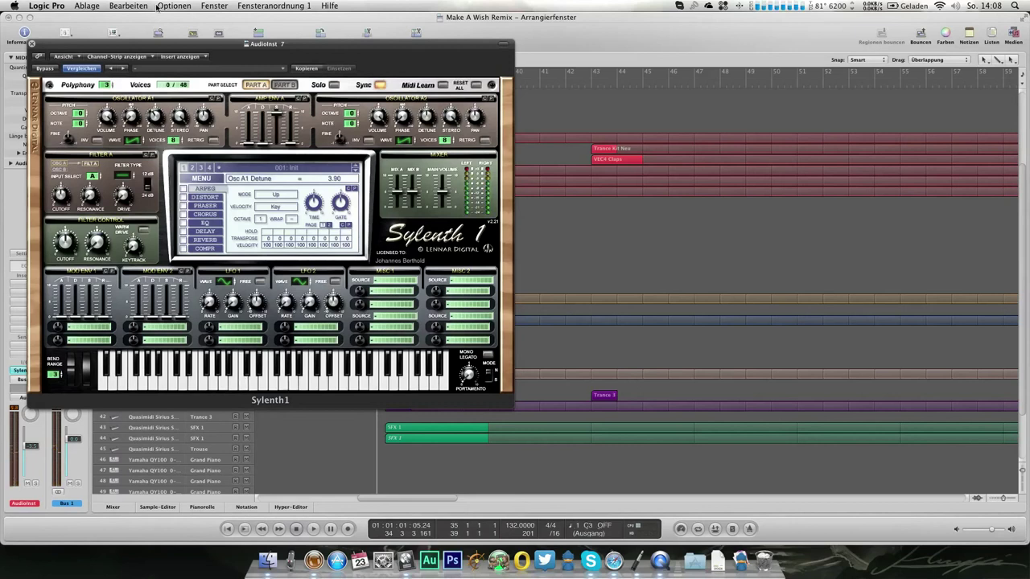
Set Sylenth1's polyphony to 8 and the amp envelope A release to 0.44, and close the plug-in window.
{"action": "left_click_drag", "start_coordinate": [110, 79], "coordinate": [107, 51]}
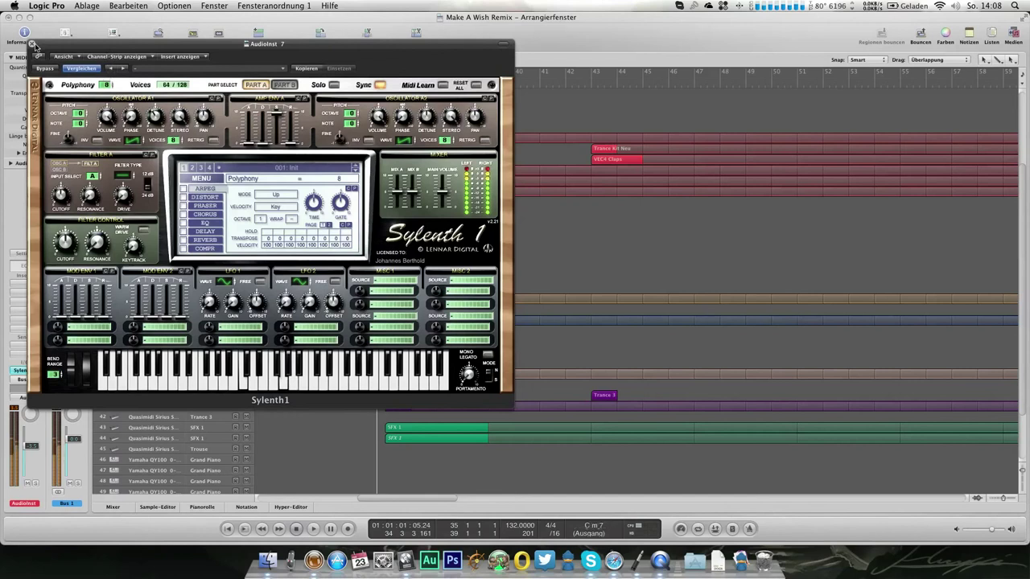
{"action": "left_click", "coordinate": [245, 149]}
{"action": "left_click_drag", "start_coordinate": [246, 140], "coordinate": [248, 146]}
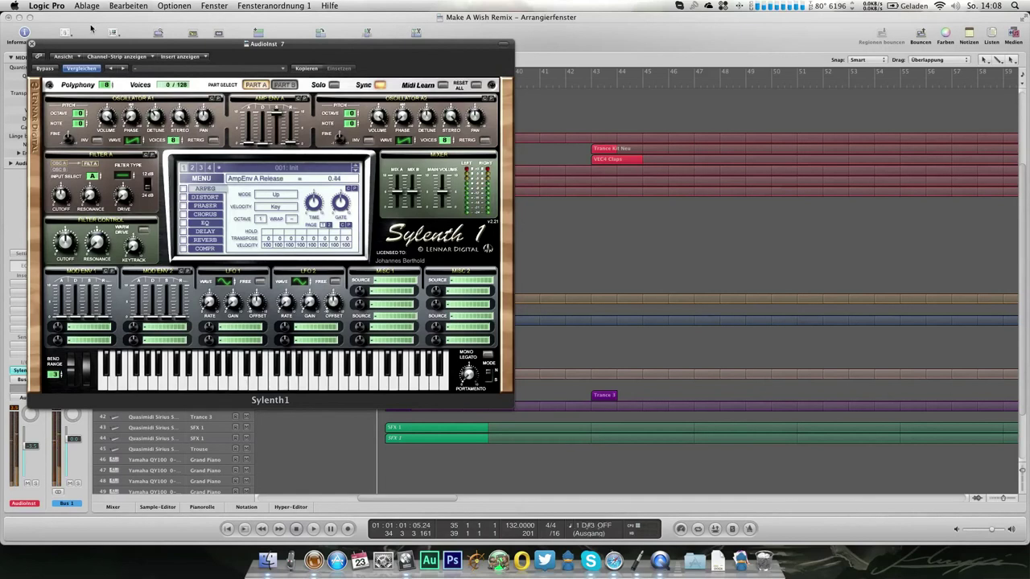
{"action": "left_click", "coordinate": [30, 45]}
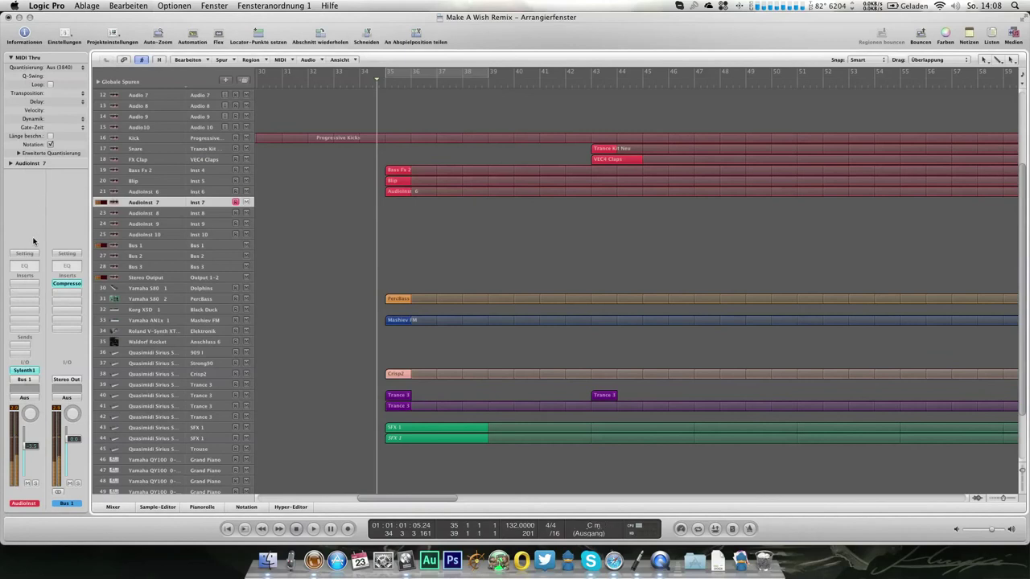
Add a Channel EQ to AudioInst 7 and boost the 6000 Hz band by 9 dB with a Q of 0.12.
{"action": "double_click", "coordinate": [26, 268]}
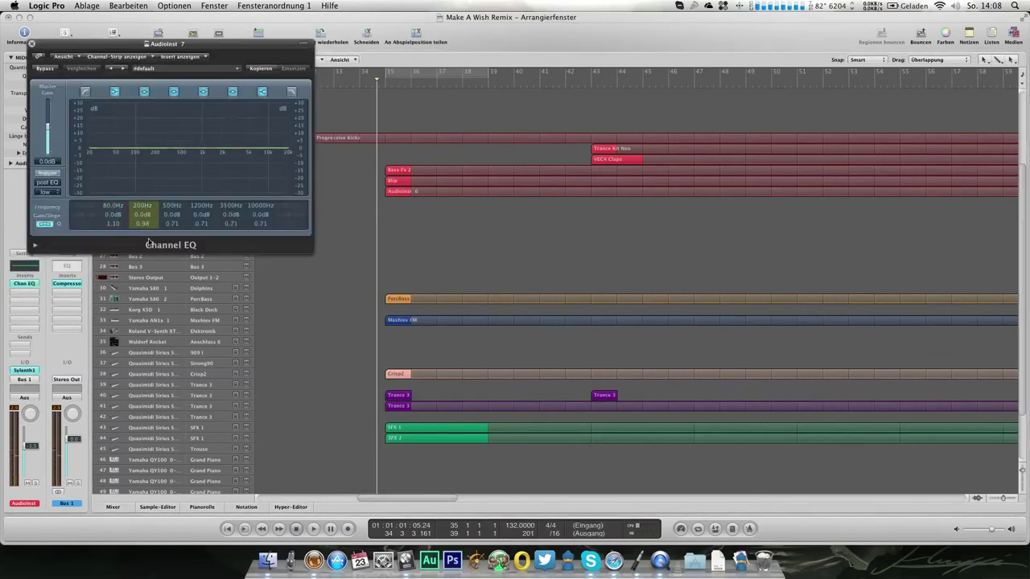
{"action": "mouse_move", "coordinate": [229, 213]}
{"action": "left_mouse_down"}
{"action": "mouse_move", "coordinate": [228, 198]}
{"action": "mouse_move", "coordinate": [231, 245]}
{"action": "mouse_move", "coordinate": [229, 208]}
{"action": "left_mouse_up"}
{"action": "left_click_drag", "start_coordinate": [228, 199], "coordinate": [226, 188]}
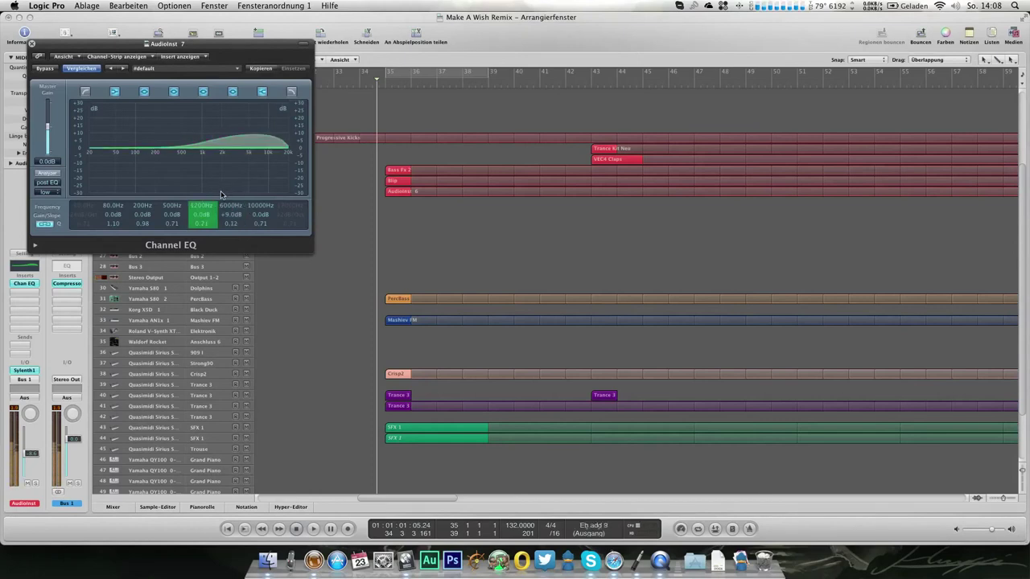
Move the high EQ boost to 7400 Hz and boost the 200 Hz band by 9 dB at 174 Hz with Q 0.37.
{"action": "left_click_drag", "start_coordinate": [230, 218], "coordinate": [230, 199]}
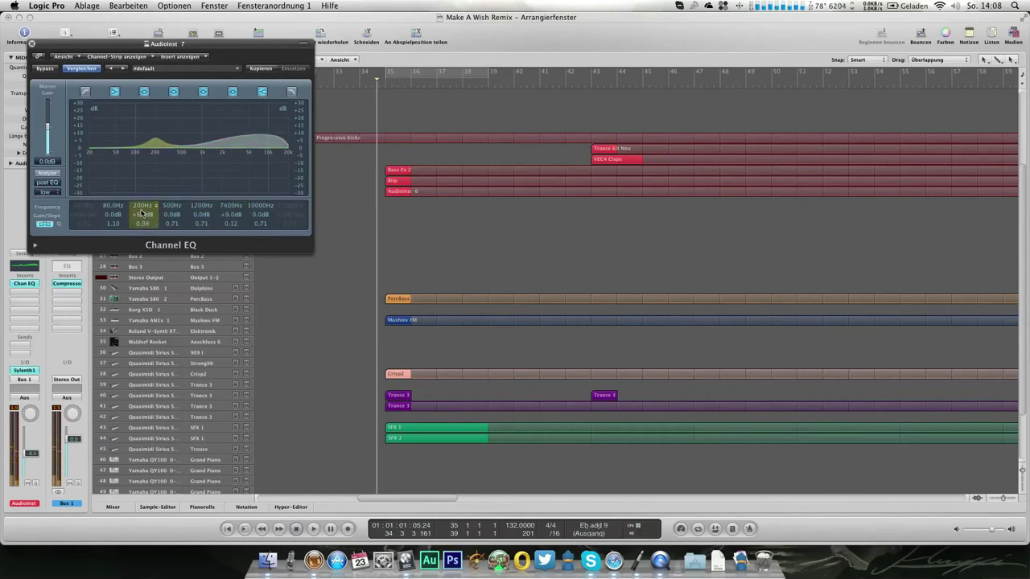
{"action": "mouse_move", "coordinate": [144, 214]}
{"action": "left_mouse_down"}
{"action": "mouse_move", "coordinate": [145, 238]}
{"action": "mouse_move", "coordinate": [141, 214]}
{"action": "left_mouse_up"}
{"action": "scroll", "coordinate": [141, 213], "scroll_direction": "down", "scroll_amount": 5}
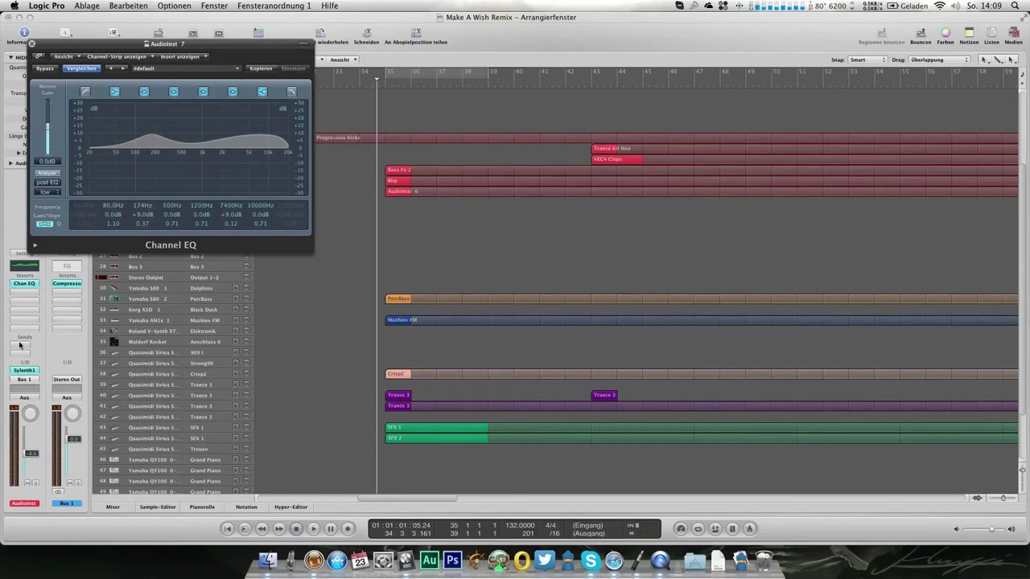
In the mixer, add sends from AudioInst 7 to Bus 4 and Bus 5, making the Bus 5 send pre-fader.
{"action": "key", "text": "3"}
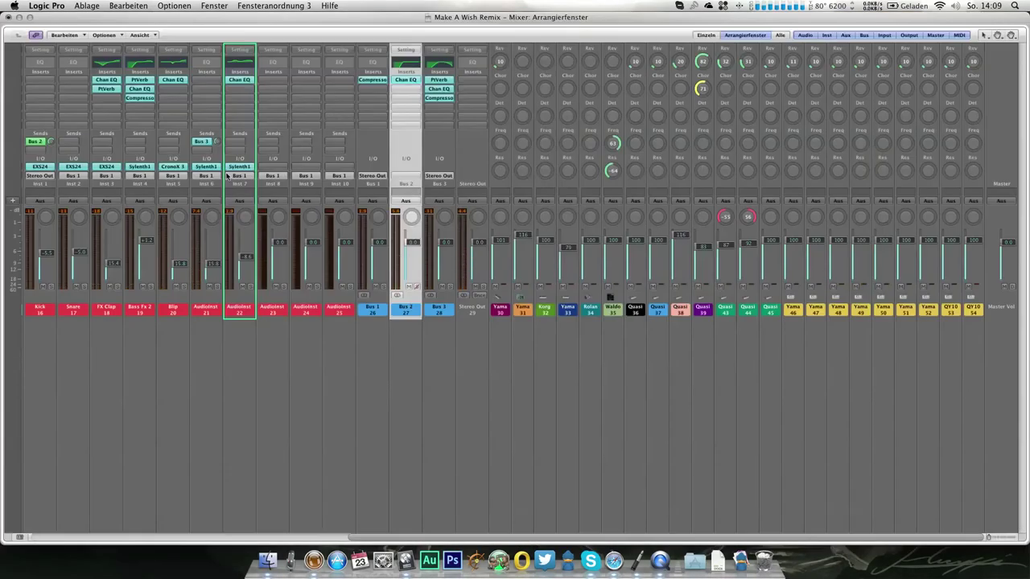
{"action": "left_click", "coordinate": [246, 139]}
{"action": "mouse_move", "coordinate": [242, 152]}
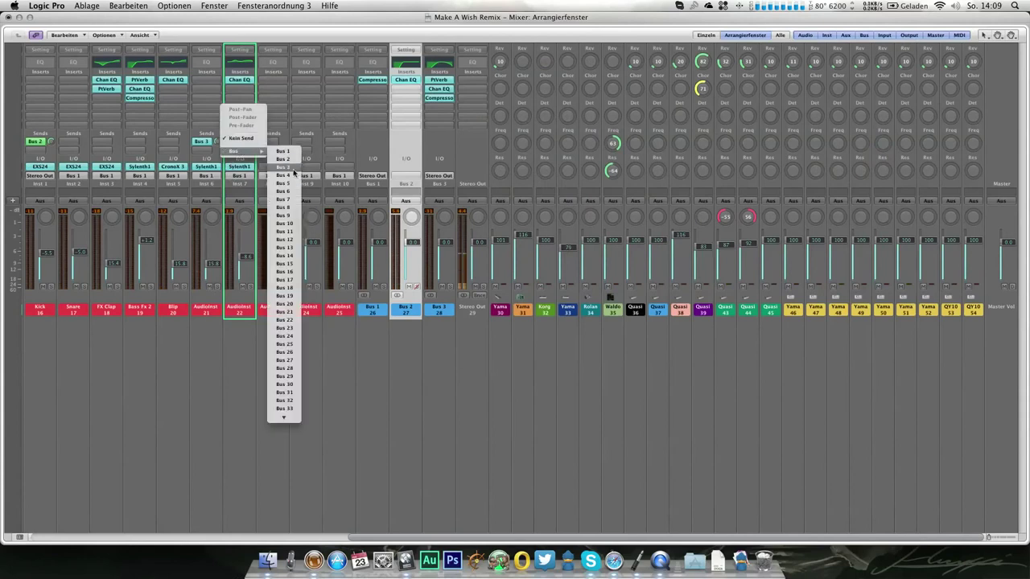
{"action": "left_click", "coordinate": [290, 176]}
{"action": "left_click", "coordinate": [240, 142]}
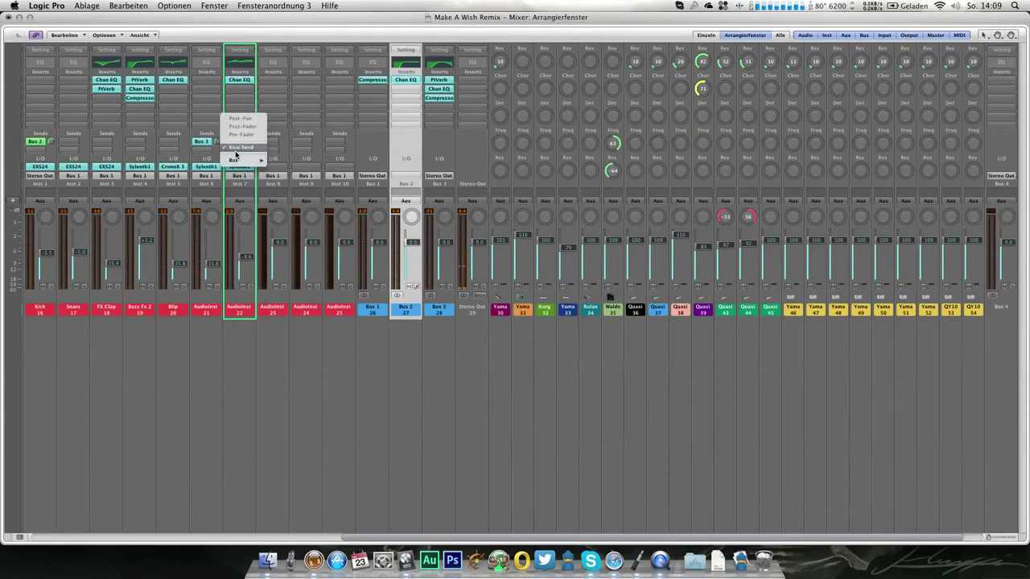
{"action": "mouse_move", "coordinate": [241, 160]}
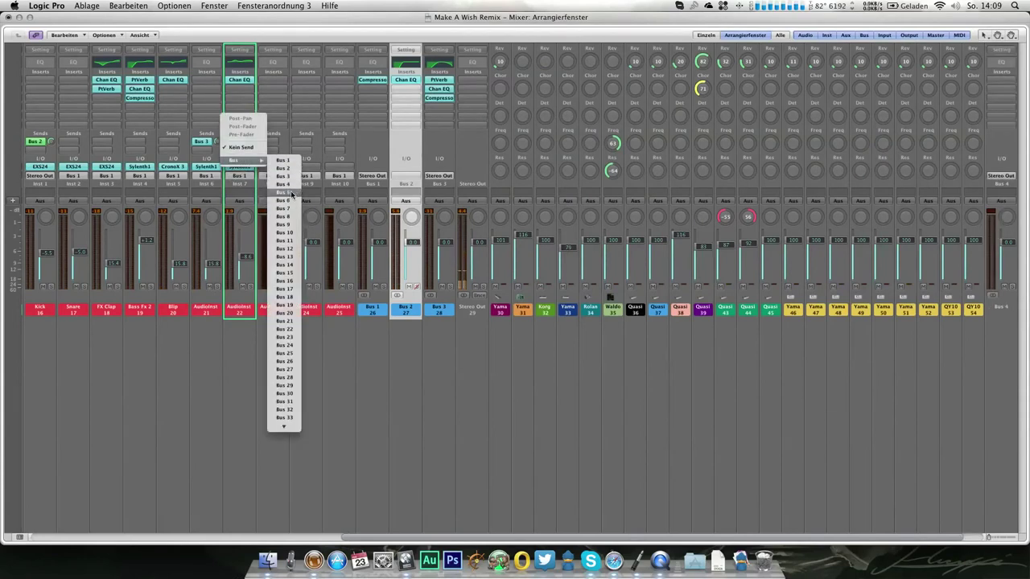
{"action": "left_click", "coordinate": [289, 193]}
{"action": "left_click", "coordinate": [240, 151]}
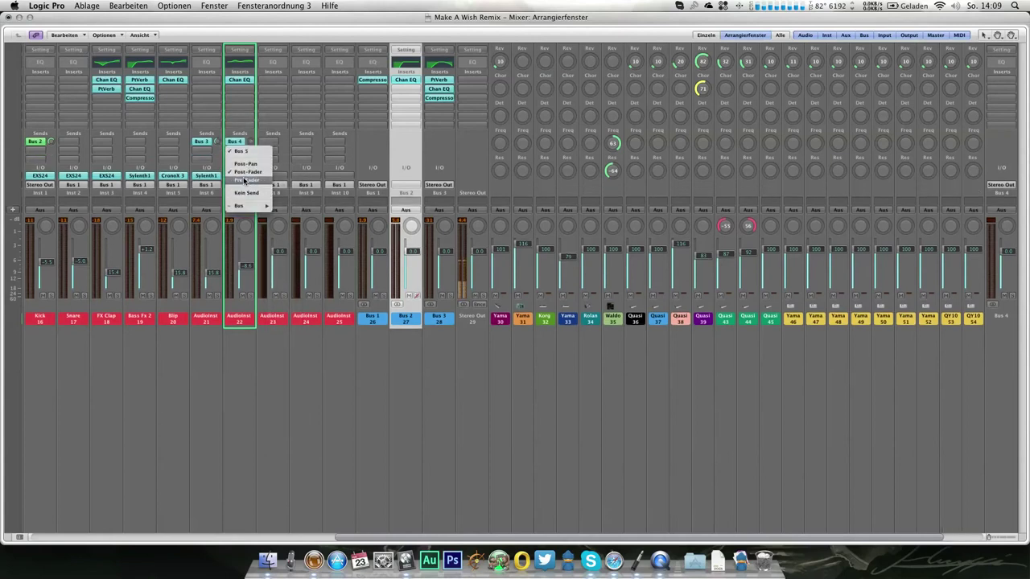
{"action": "left_click", "coordinate": [245, 179]}
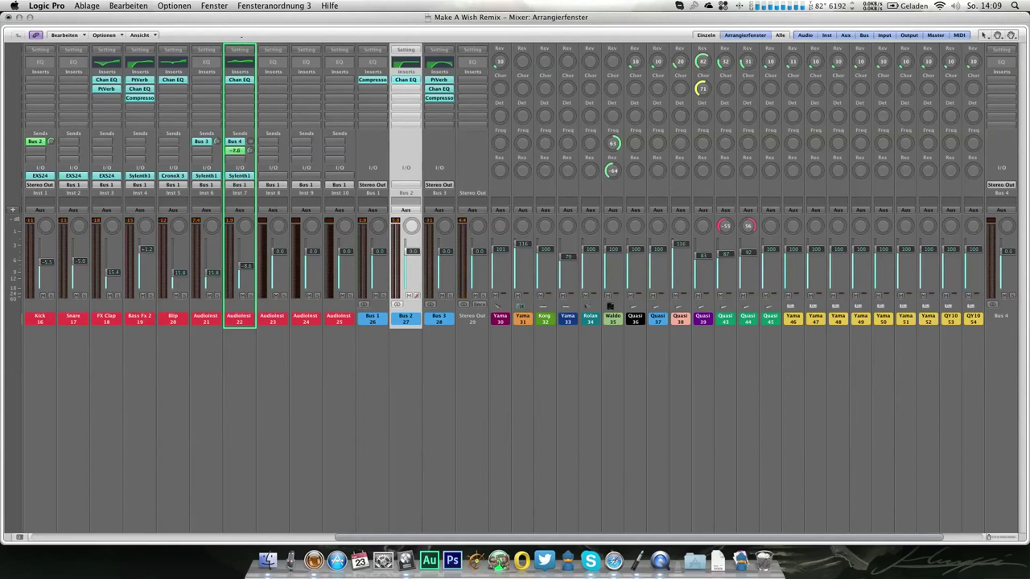
Set the output of the Bus 5 channel to no output.
{"action": "scroll", "coordinate": [380, 310], "scroll_direction": "right", "scroll_amount": 3}
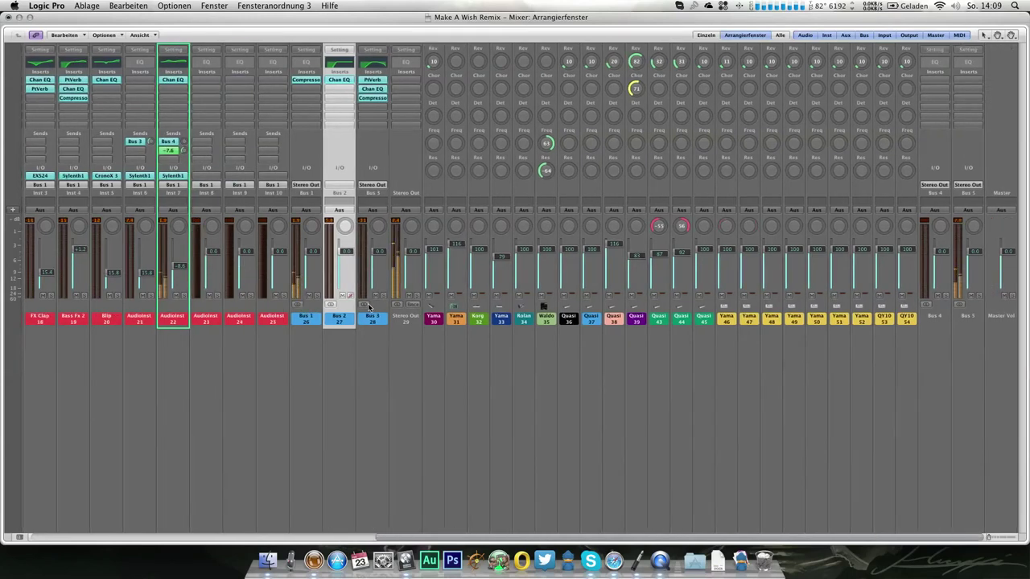
{"action": "left_click", "coordinate": [970, 187]}
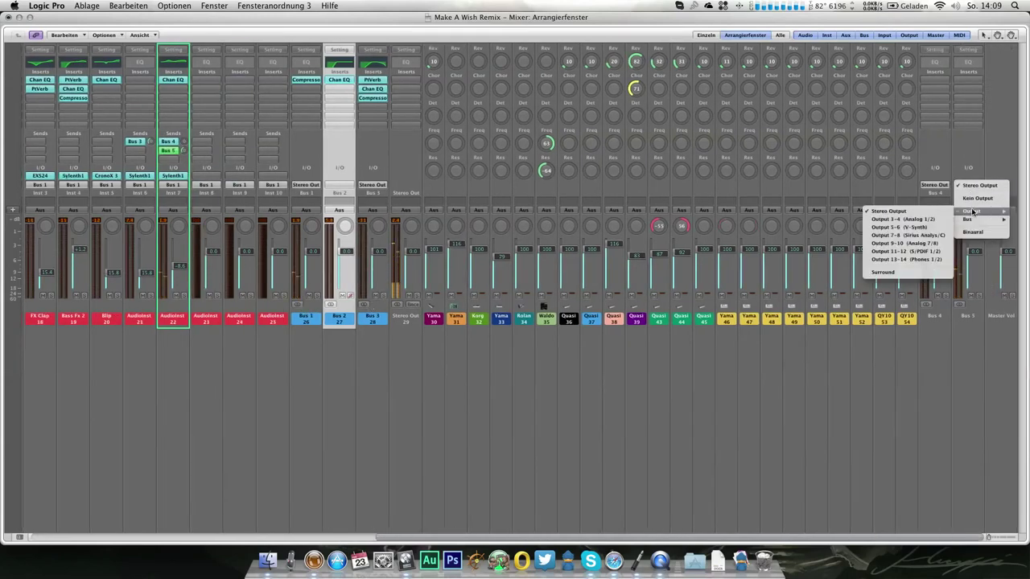
{"action": "left_click", "coordinate": [954, 203]}
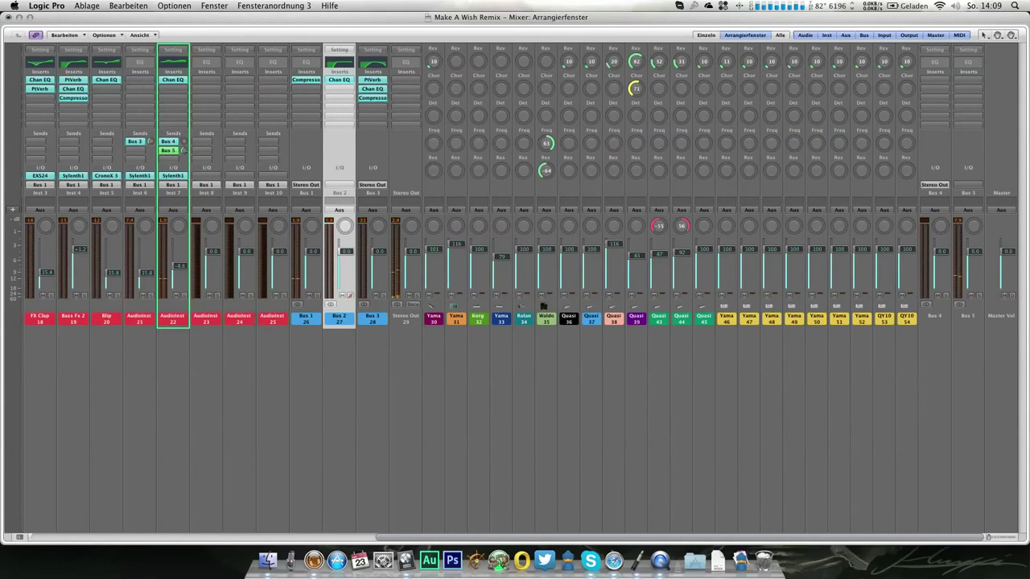
Adjust AudioInst 7's send levels to Bus 5 and Bus 4, bringing the Bus 4 send to about -5.6 dB.
{"action": "scroll", "coordinate": [184, 151], "scroll_direction": "up", "scroll_amount": 3}
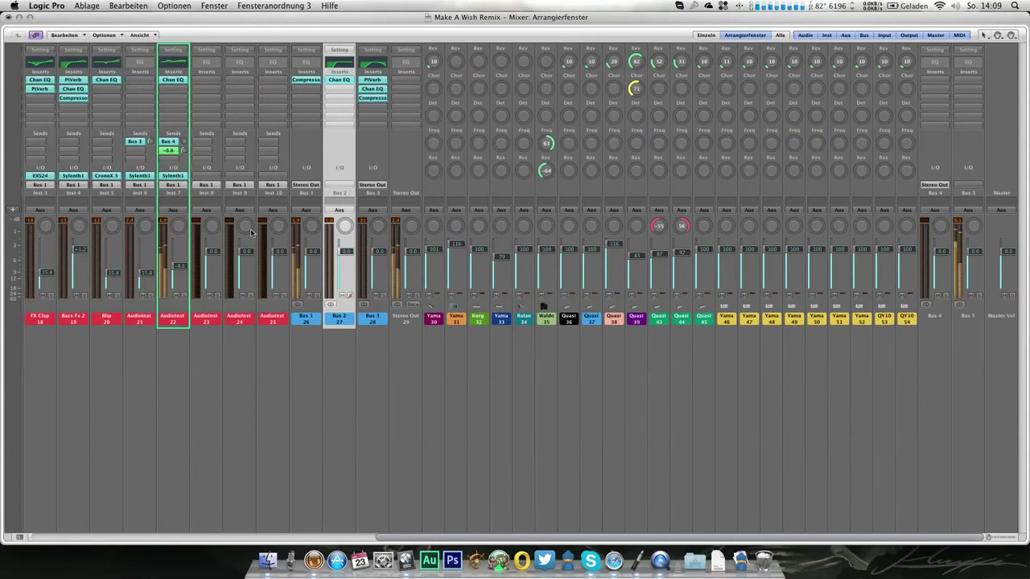
{"action": "scroll", "coordinate": [185, 143], "scroll_direction": "down", "scroll_amount": 3}
{"action": "scroll", "coordinate": [183, 143], "scroll_direction": "up", "scroll_amount": 2}
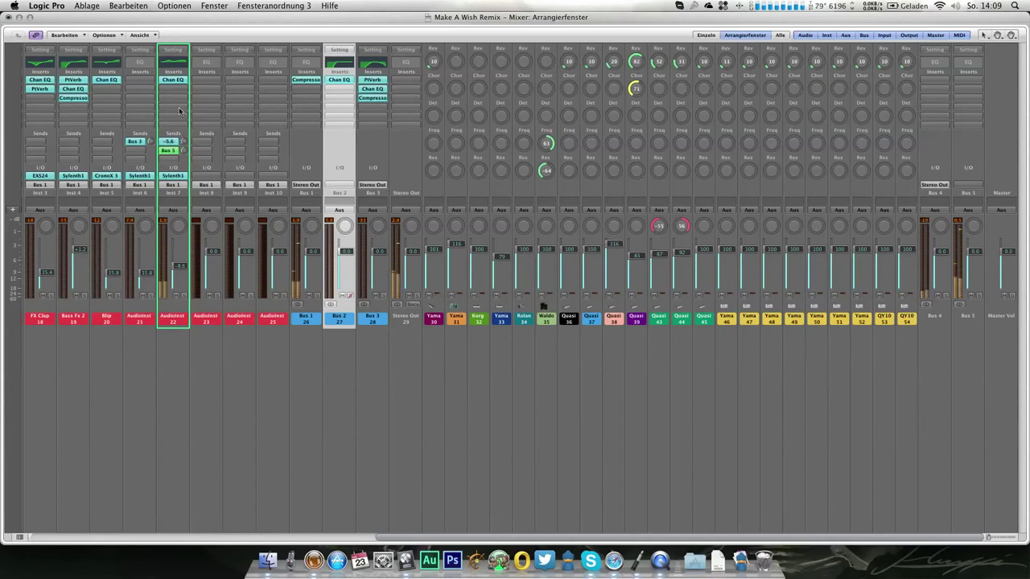
Insert a stereo PlatinumVerb on Bus 4 and load its Church preset.
{"action": "left_click", "coordinate": [932, 79]}
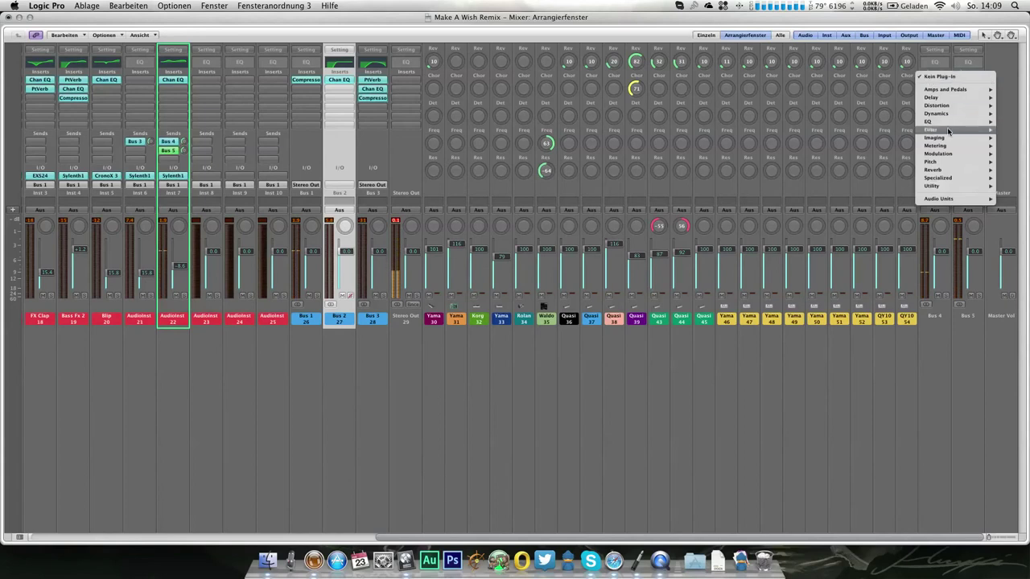
{"action": "mouse_move", "coordinate": [948, 165]}
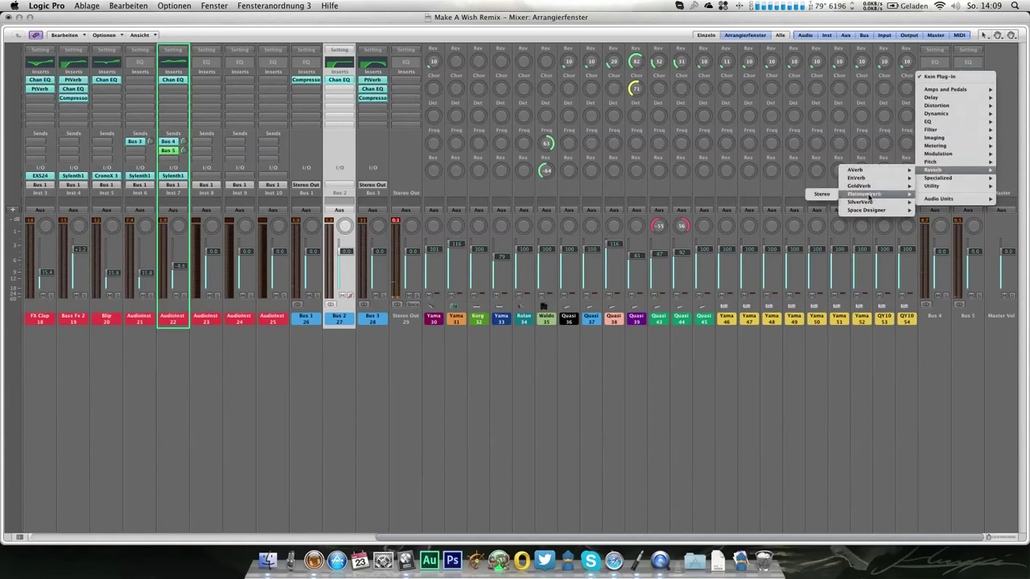
{"action": "left_click", "coordinate": [808, 195]}
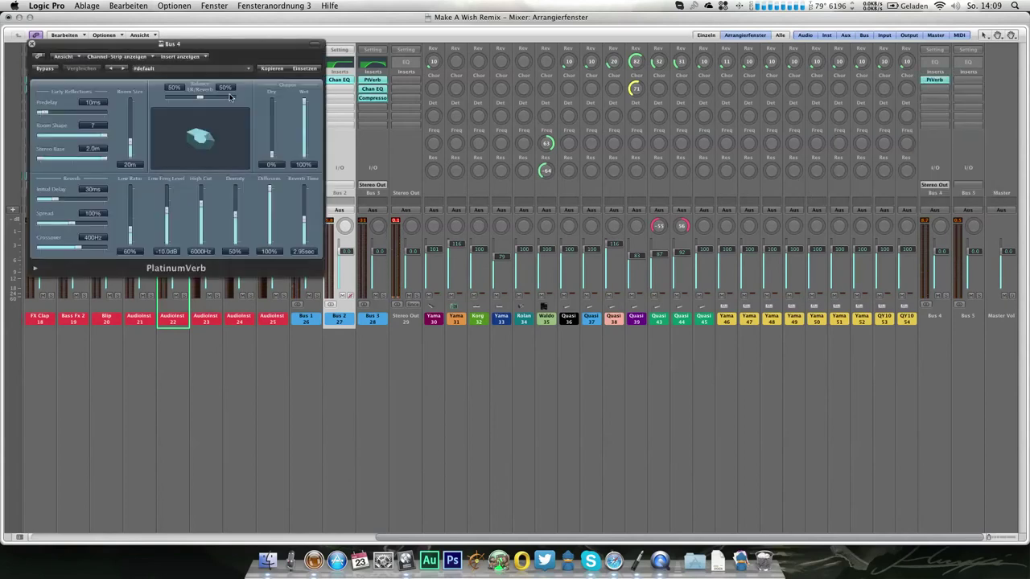
{"action": "left_click", "coordinate": [170, 71]}
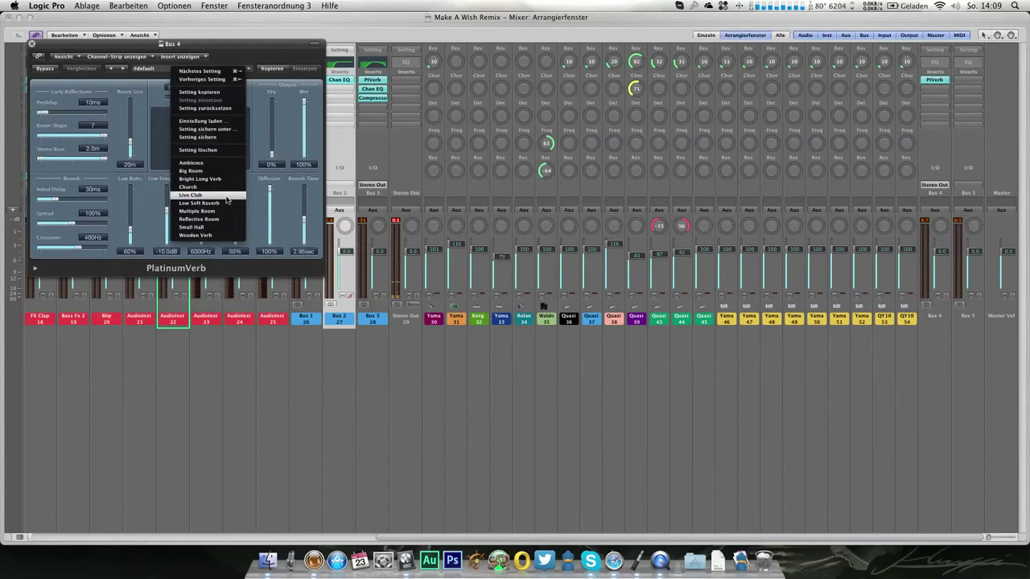
{"action": "left_click", "coordinate": [227, 120]}
Set the reverb balance to 21% ER and 79% reverb with 100% wet, and raise AudioInst 7's send to Bus 4.
{"action": "left_click_drag", "start_coordinate": [201, 97], "coordinate": [222, 98]}
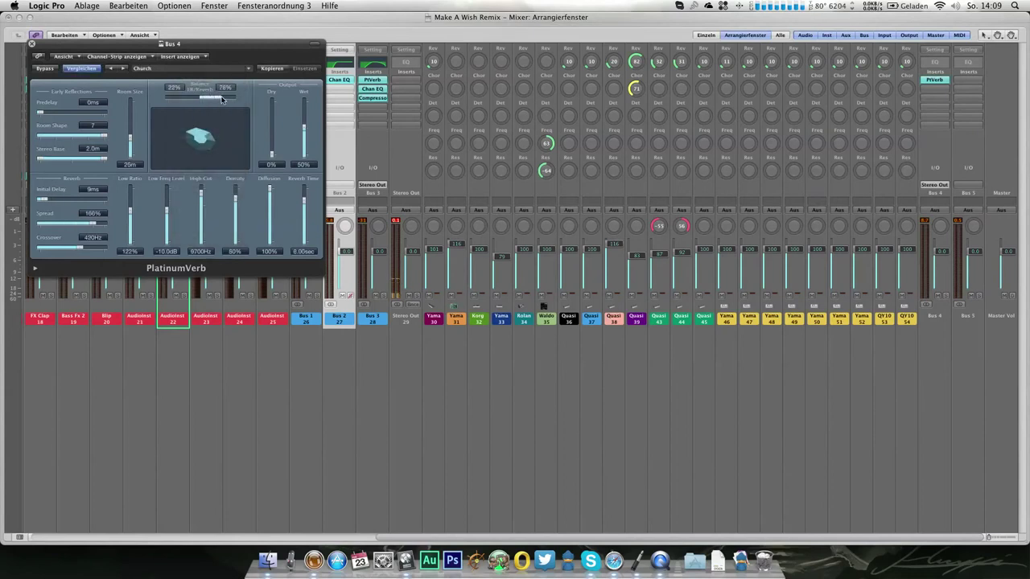
{"action": "left_click_drag", "start_coordinate": [305, 127], "coordinate": [298, 106]}
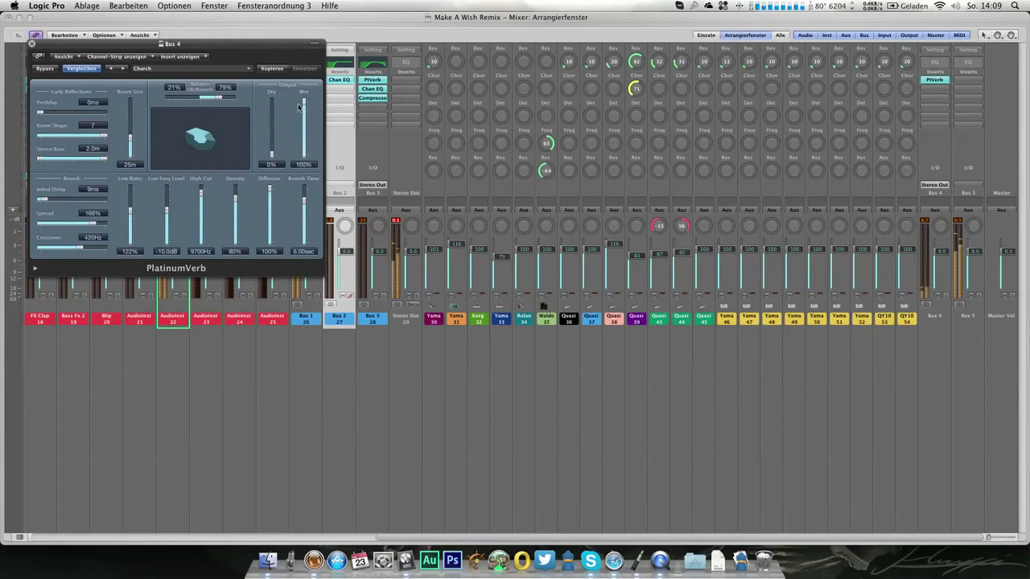
{"action": "left_click", "coordinate": [32, 44]}
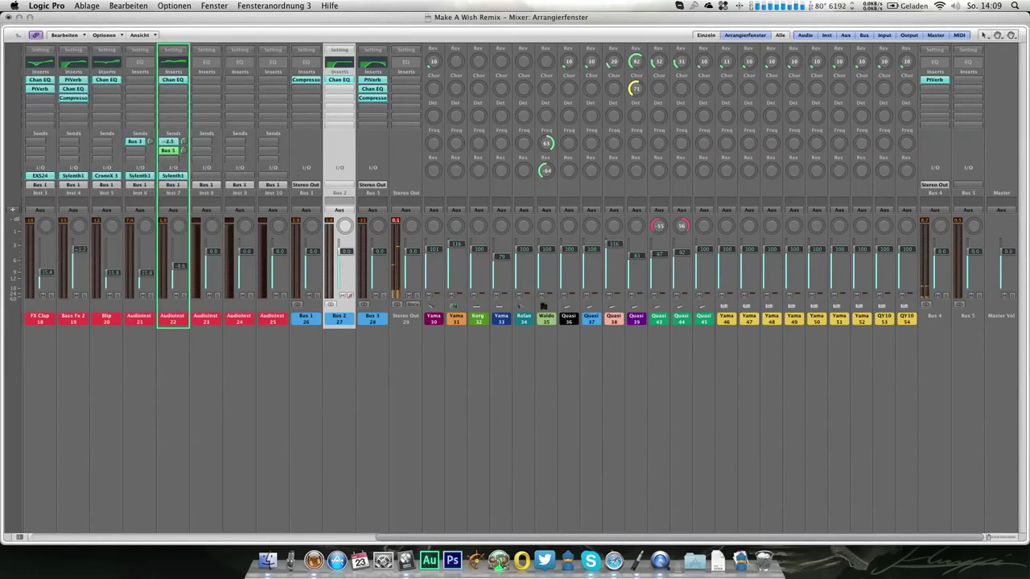
{"action": "left_click_drag", "start_coordinate": [184, 140], "coordinate": [184, 138]}
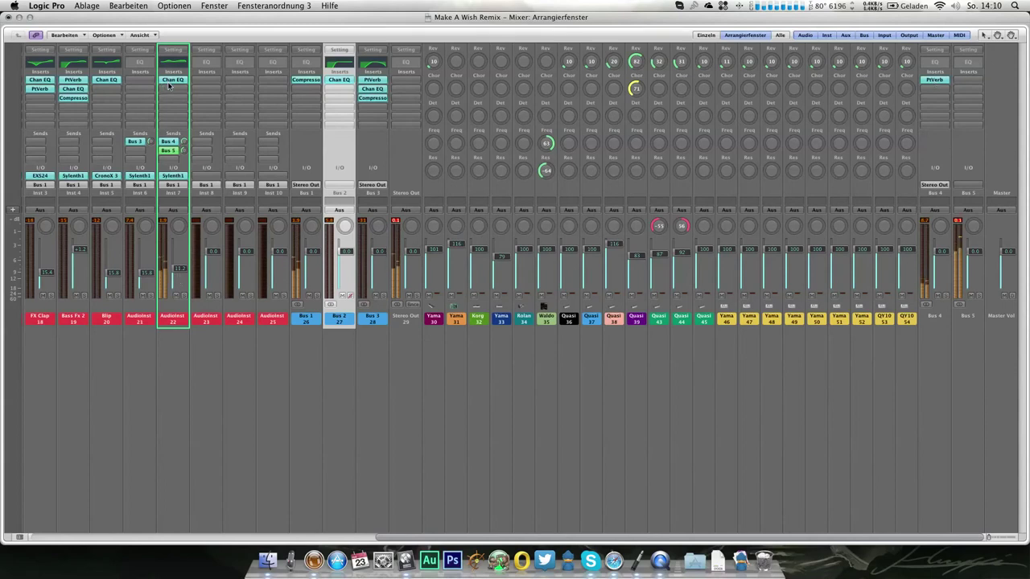
Insert a stereo Noise Gate after the reverb on Bus 4 and set its threshold to -35 dB.
{"action": "left_click", "coordinate": [940, 92]}
{"action": "mouse_move", "coordinate": [944, 124]}
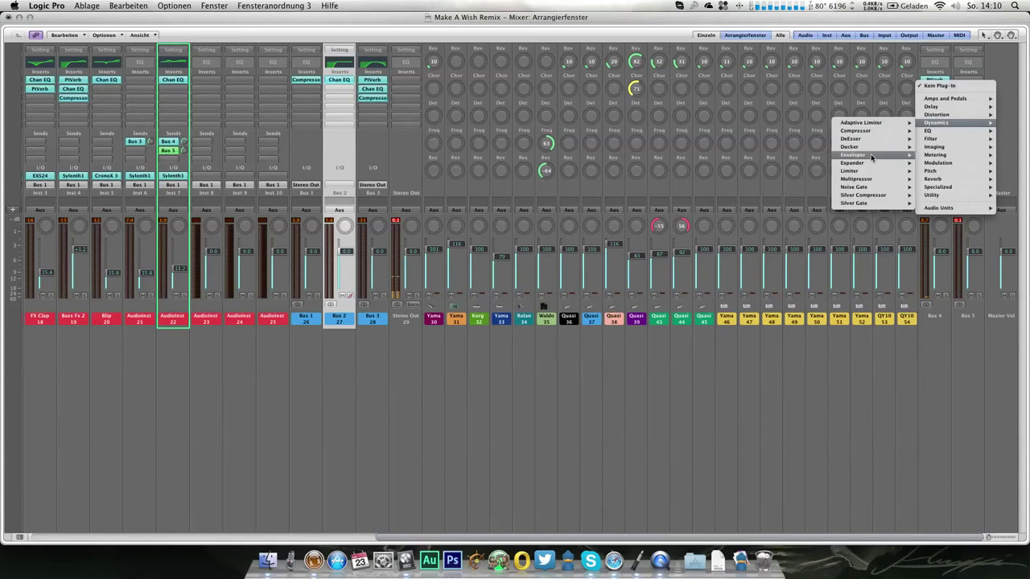
{"action": "mouse_move", "coordinate": [855, 187]}
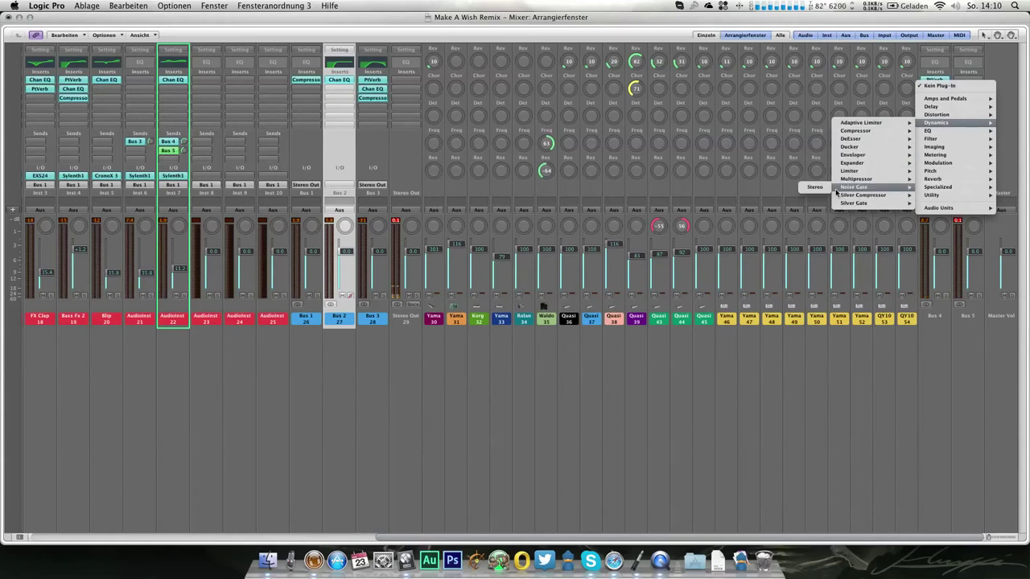
{"action": "left_click", "coordinate": [818, 189]}
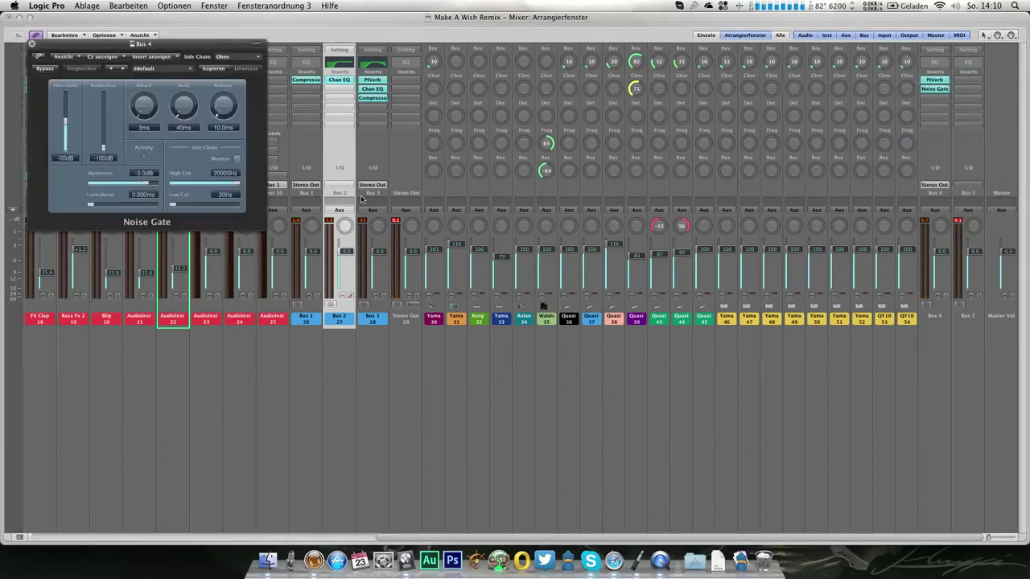
{"action": "left_click_drag", "start_coordinate": [67, 122], "coordinate": [67, 113]}
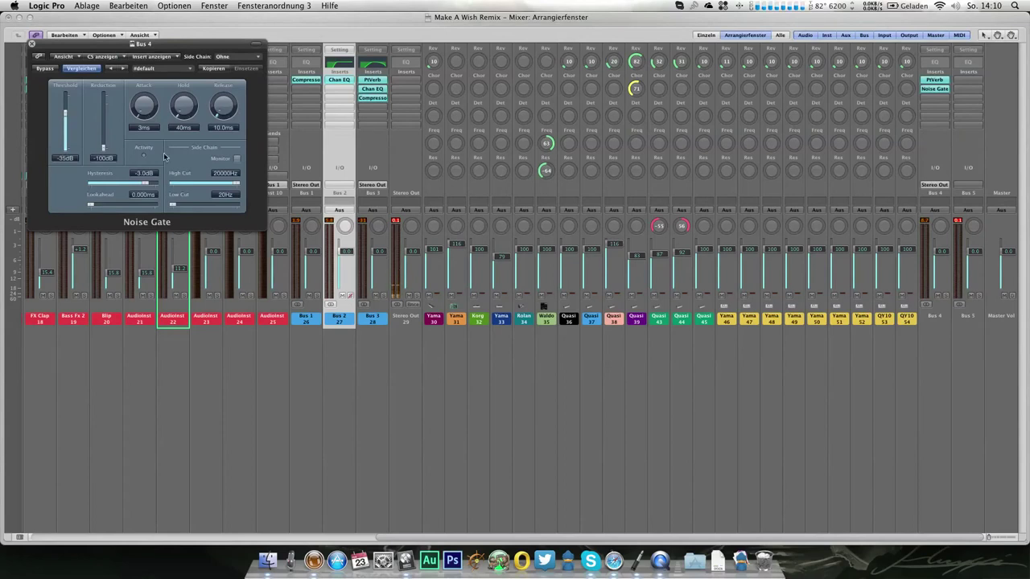
Set the Noise Gate's side chain to Bus 5 and close its plug-in window.
{"action": "left_click", "coordinate": [232, 57]}
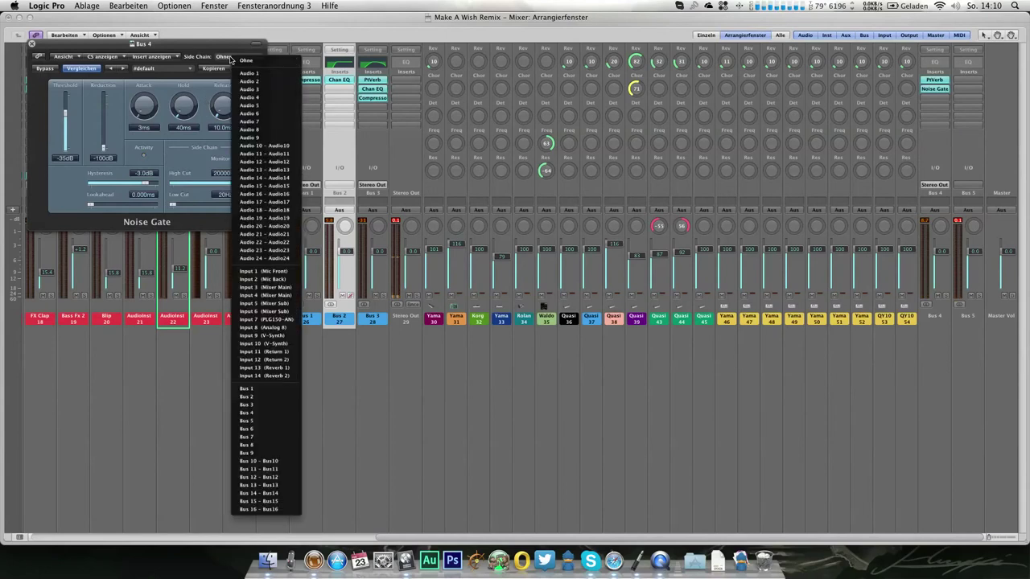
{"action": "left_click", "coordinate": [260, 422]}
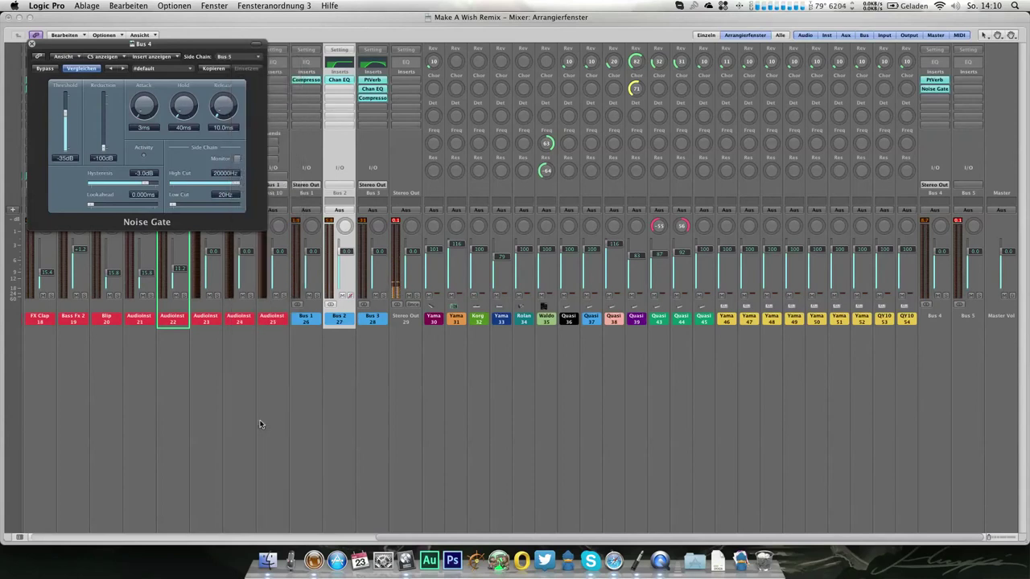
{"action": "left_click_drag", "start_coordinate": [169, 50], "coordinate": [527, 215]}
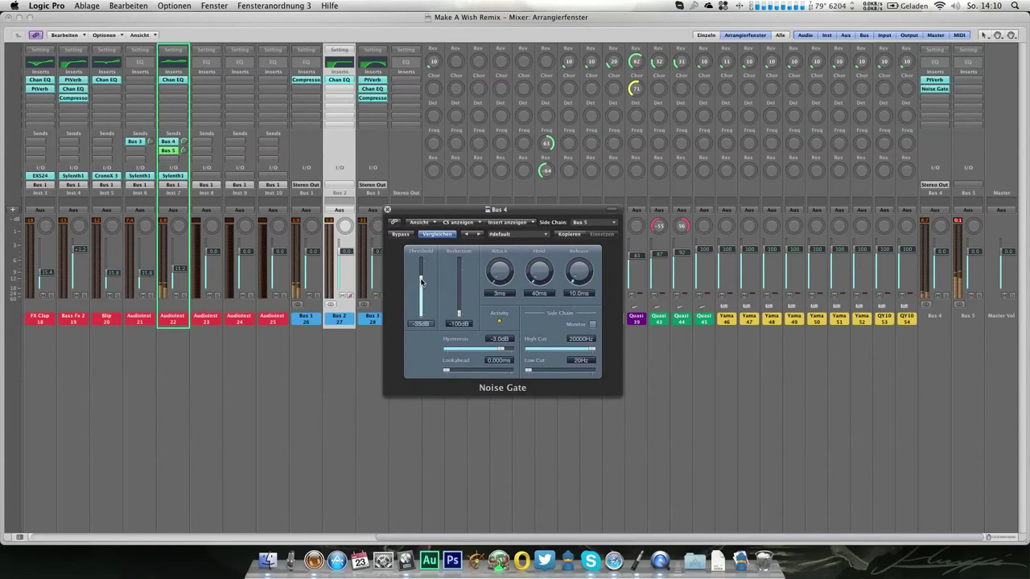
{"action": "left_click", "coordinate": [388, 211]}
Route the output of the Bus 4 channel to Bus 1.
{"action": "left_click", "coordinate": [922, 185]}
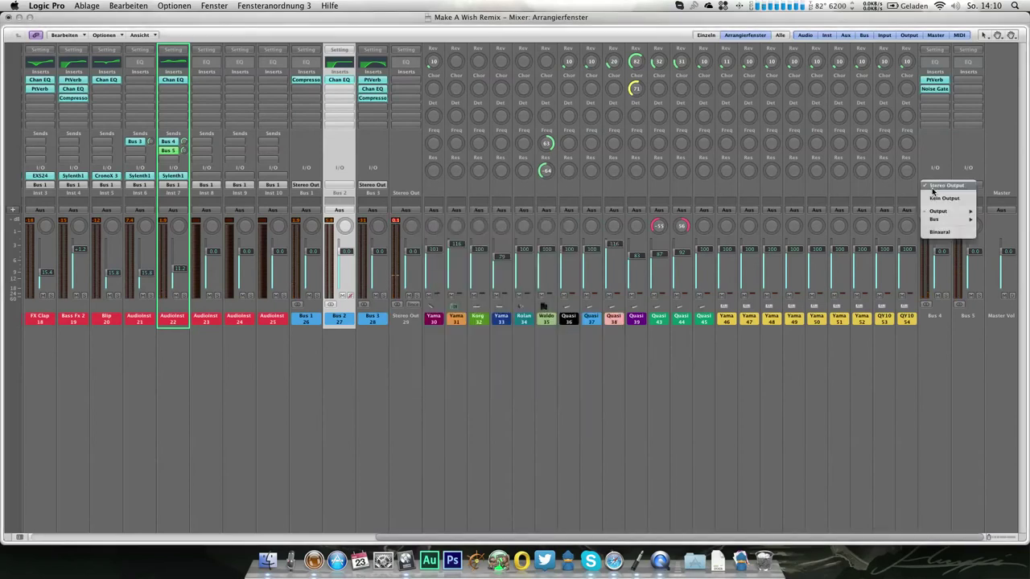
{"action": "mouse_move", "coordinate": [935, 219]}
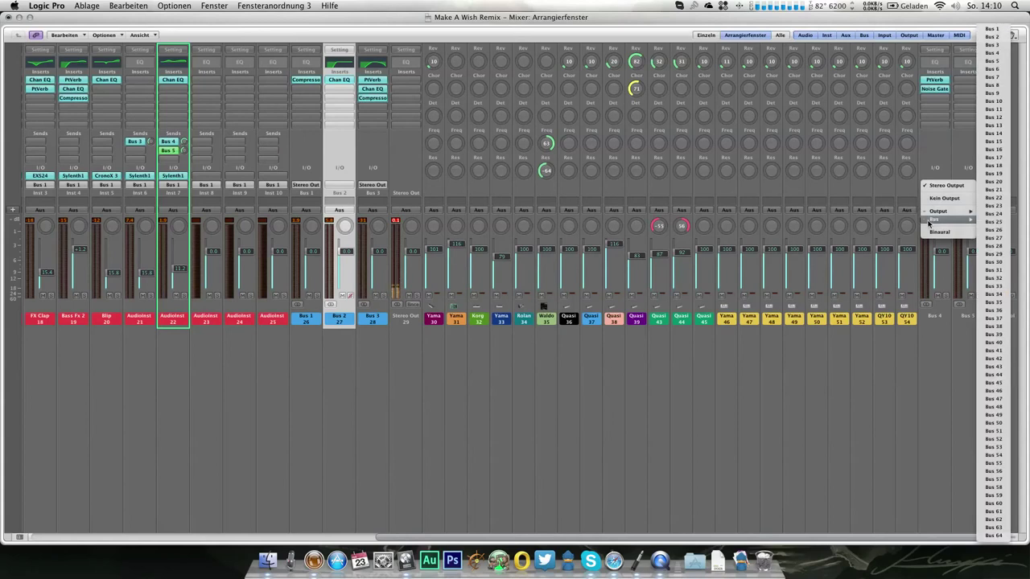
{"action": "left_click", "coordinate": [992, 29]}
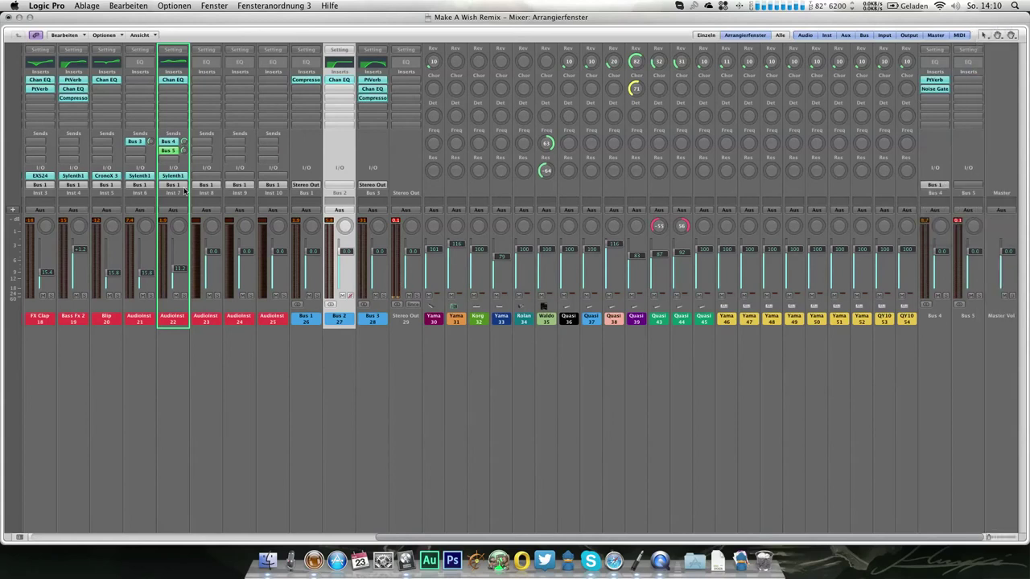
Insert a Compressor after the Channel EQ on AudioInst 7 and load its Pumping setting.
{"action": "left_click", "coordinate": [185, 89]}
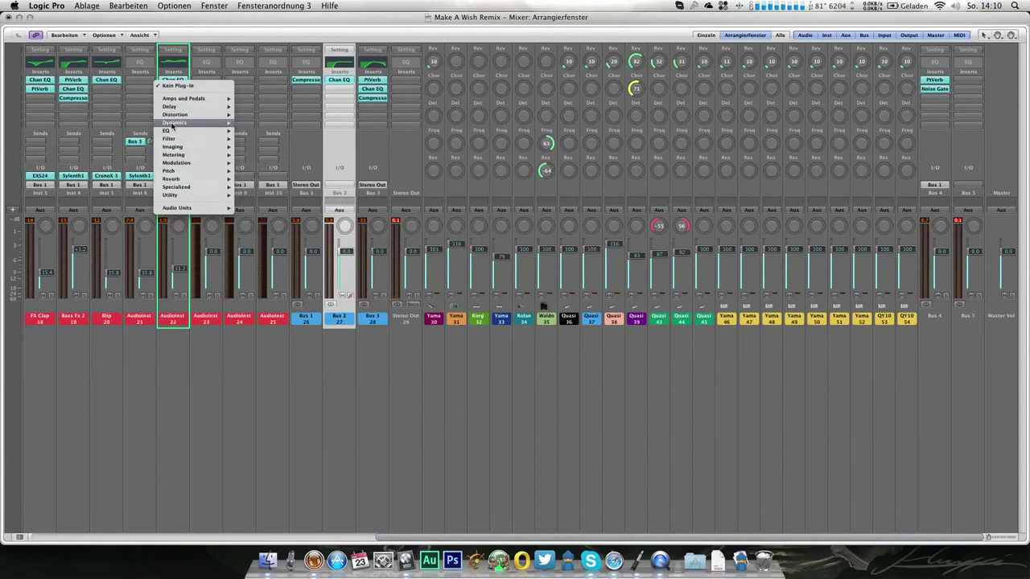
{"action": "mouse_move", "coordinate": [165, 124]}
{"action": "mouse_move", "coordinate": [288, 130]}
{"action": "left_click", "coordinate": [328, 132]}
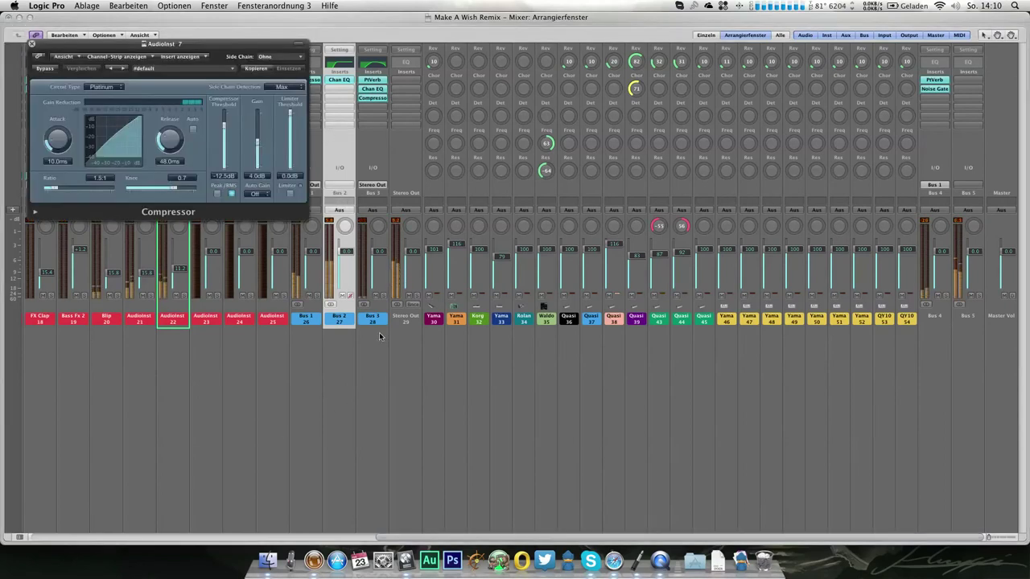
{"action": "left_click", "coordinate": [175, 71]}
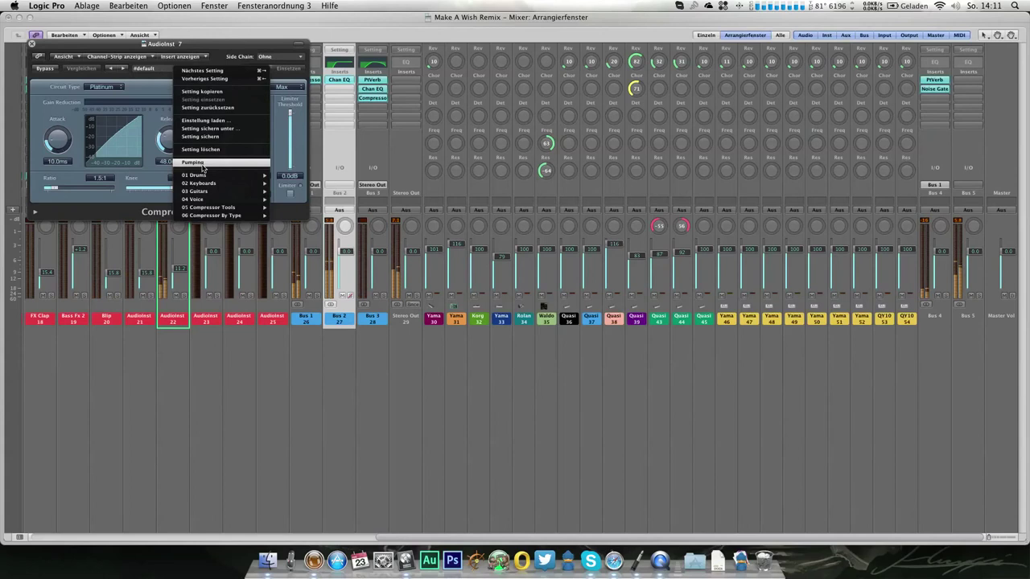
Set the Compressor's side chain to Bus 2 and its threshold to -23 dB, and close its window.
{"action": "left_click", "coordinate": [274, 59]}
{"action": "left_click", "coordinate": [273, 59]}
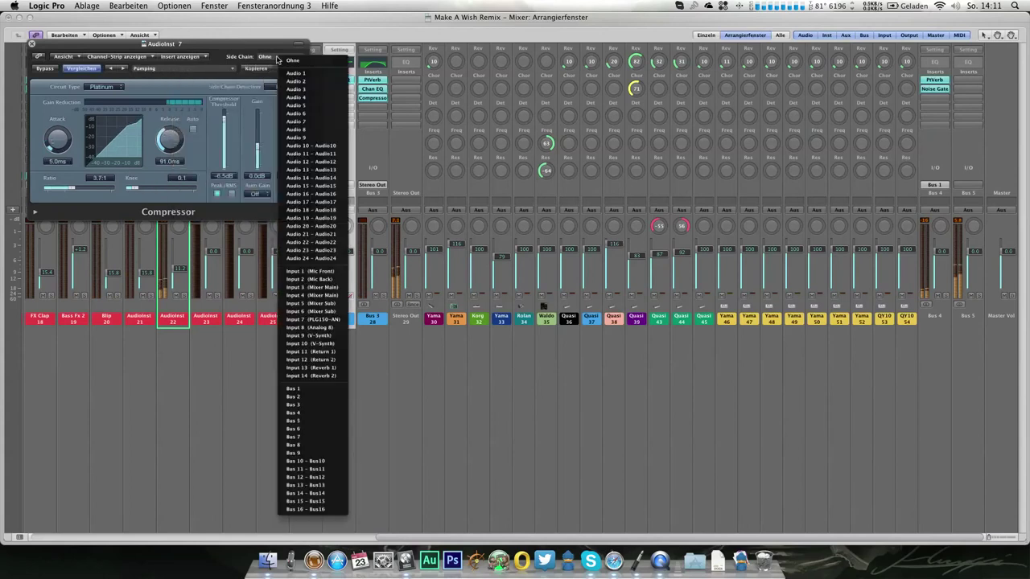
{"action": "left_click", "coordinate": [303, 399]}
{"action": "left_click_drag", "start_coordinate": [224, 112], "coordinate": [223, 134]}
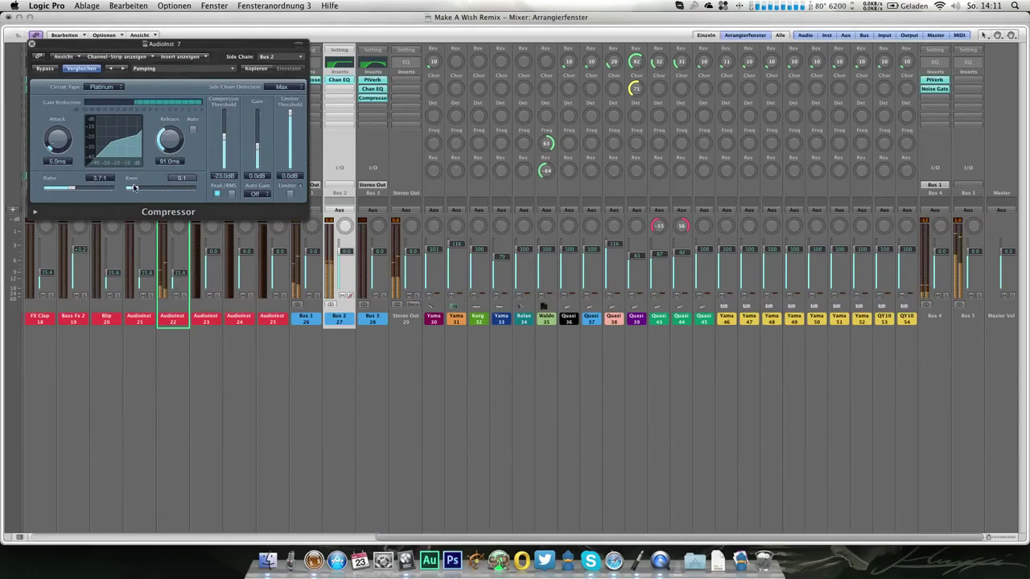
{"action": "left_click", "coordinate": [31, 44]}
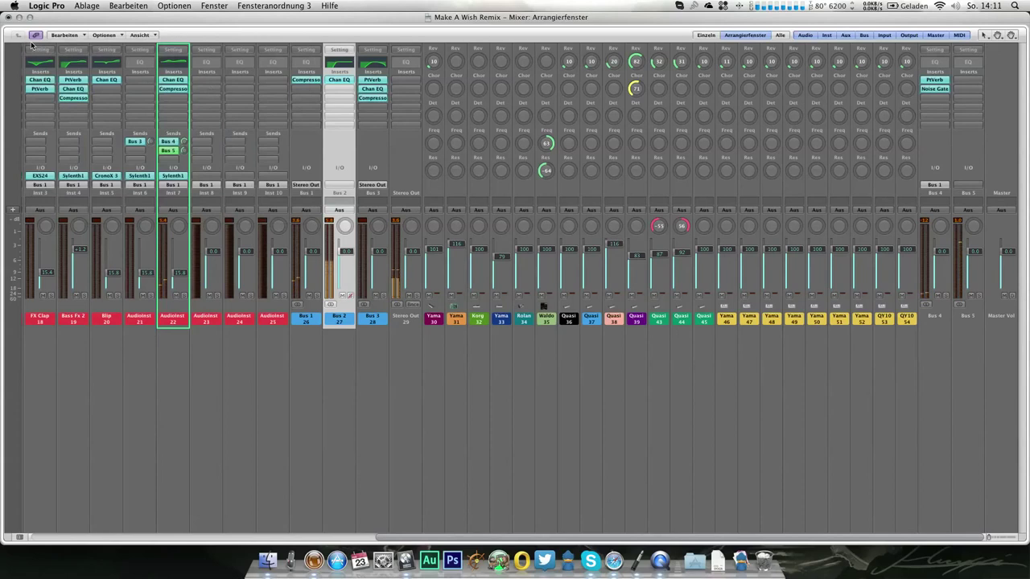
Open Sylenth1 on AudioInst 7 and set Filter A's cutoff to about 2187 Hz.
{"action": "left_click", "coordinate": [176, 176]}
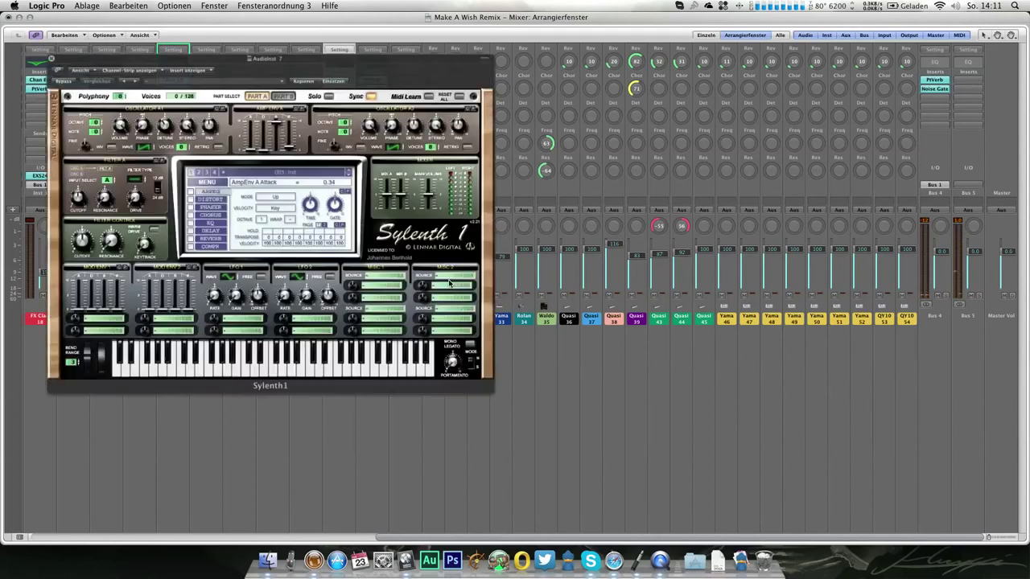
{"action": "left_click", "coordinate": [123, 173]}
{"action": "mouse_move", "coordinate": [92, 194]}
{"action": "left_click_drag", "start_coordinate": [66, 198], "coordinate": [58, 179]}
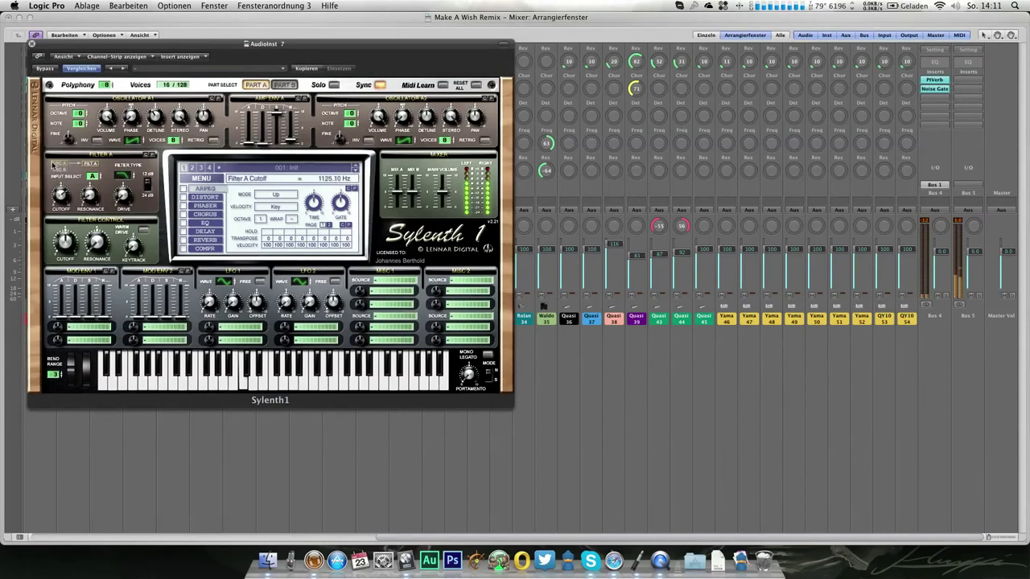
Assign ModWheel to Cutoff A in Misc 1 with an amount of -7.24 and close the Sylenth1 window.
{"action": "left_click", "coordinate": [390, 280]}
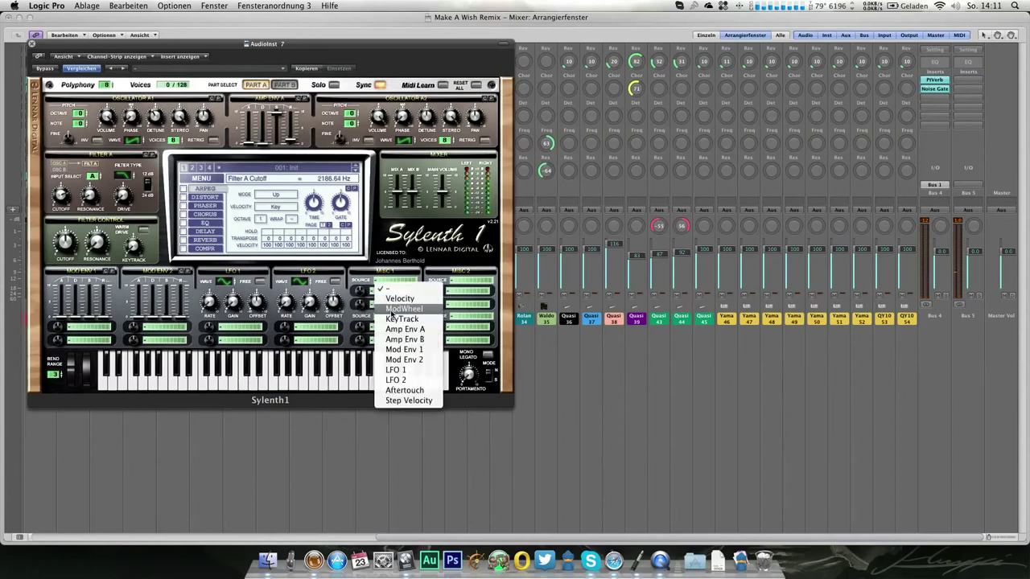
{"action": "left_click", "coordinate": [392, 311]}
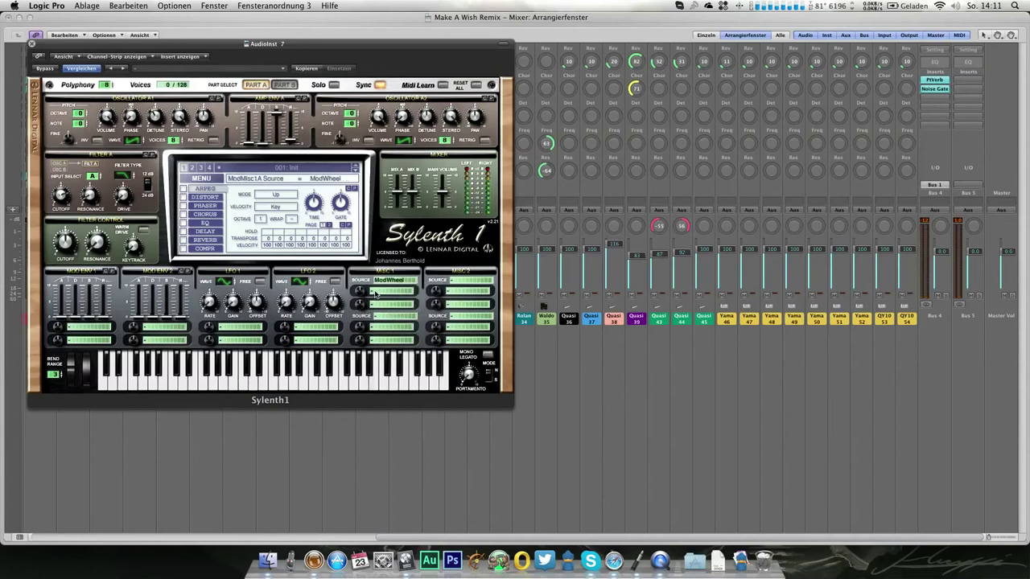
{"action": "left_click", "coordinate": [375, 293]}
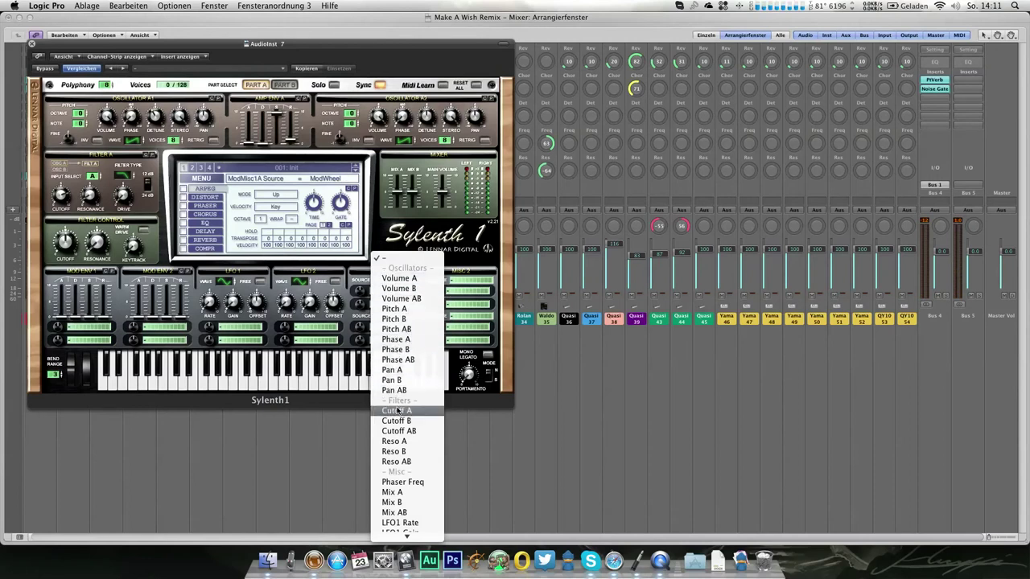
{"action": "left_click", "coordinate": [396, 411]}
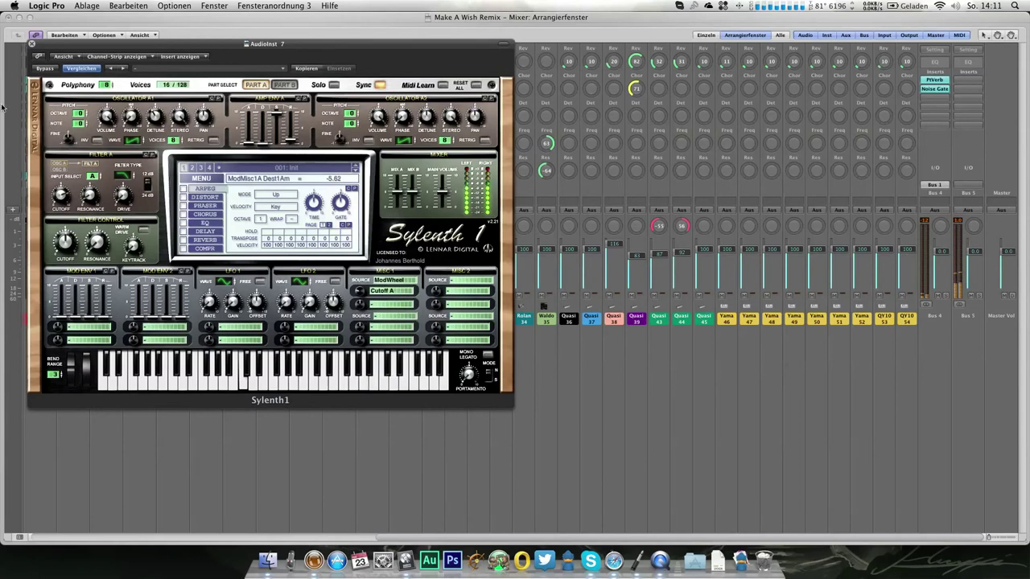
{"action": "left_click_drag", "start_coordinate": [364, 314], "coordinate": [362, 303]}
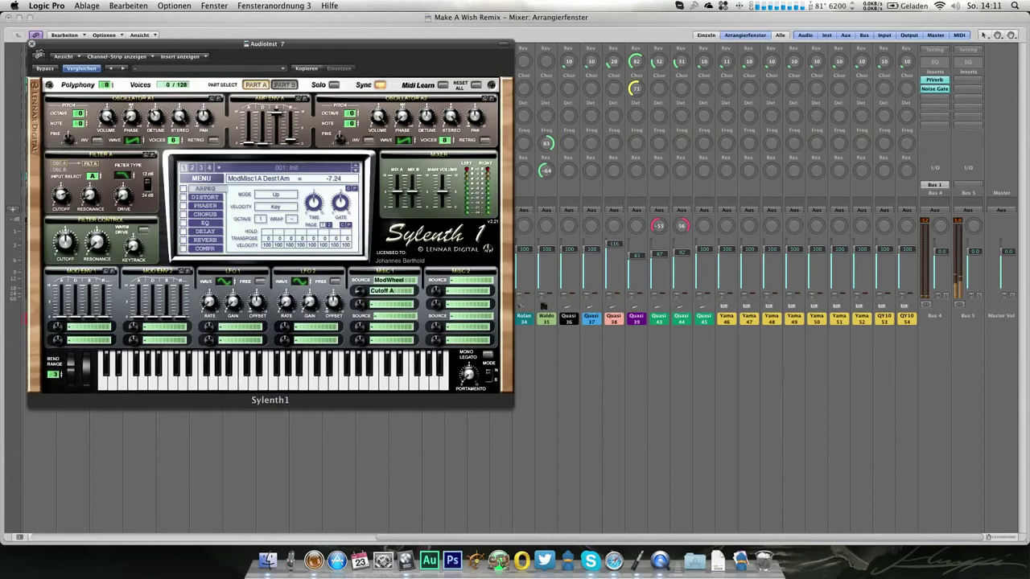
{"action": "left_click", "coordinate": [31, 43]}
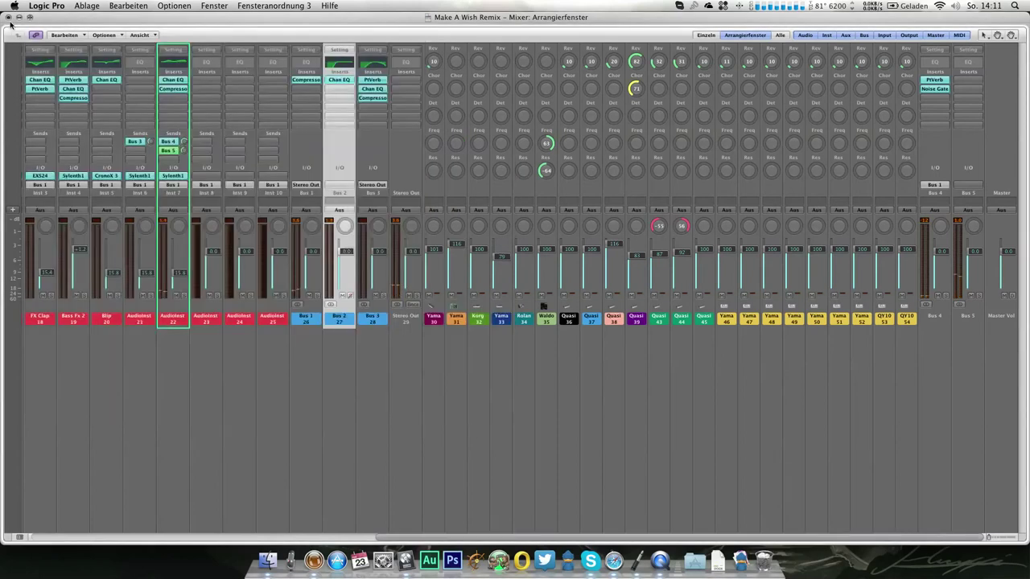
{"action": "left_click", "coordinate": [8, 18]}
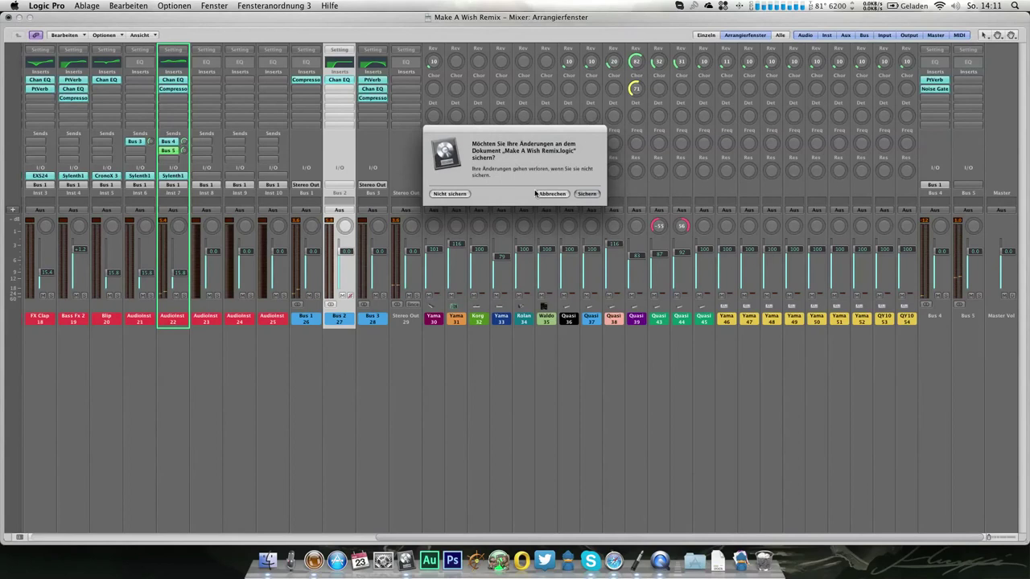
{"action": "left_click", "coordinate": [540, 193]}
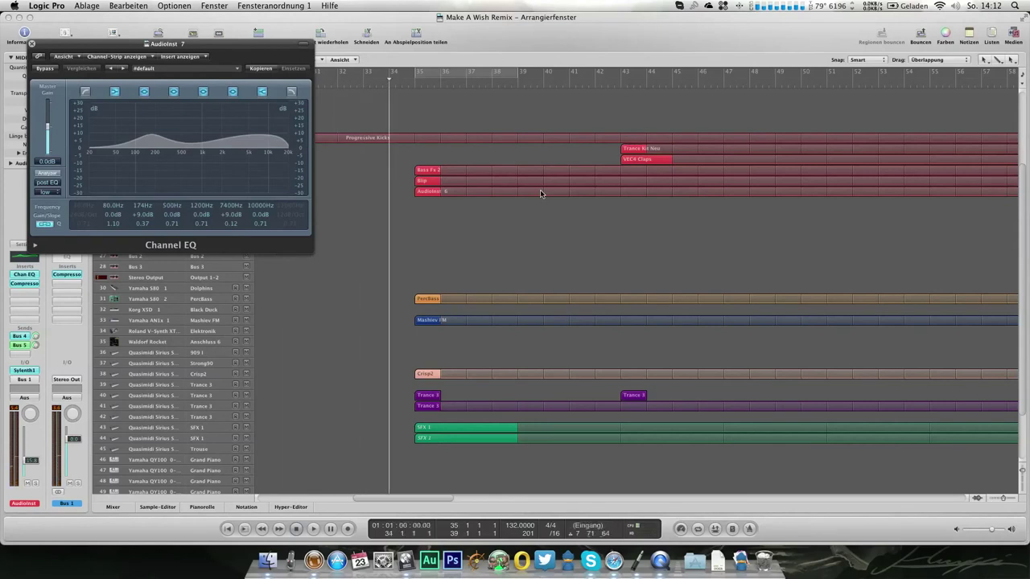
During playback, move the Blip region's start to bar 39 and the AudioInst 6 region's start to bar 43.
{"action": "key", "text": "space"}
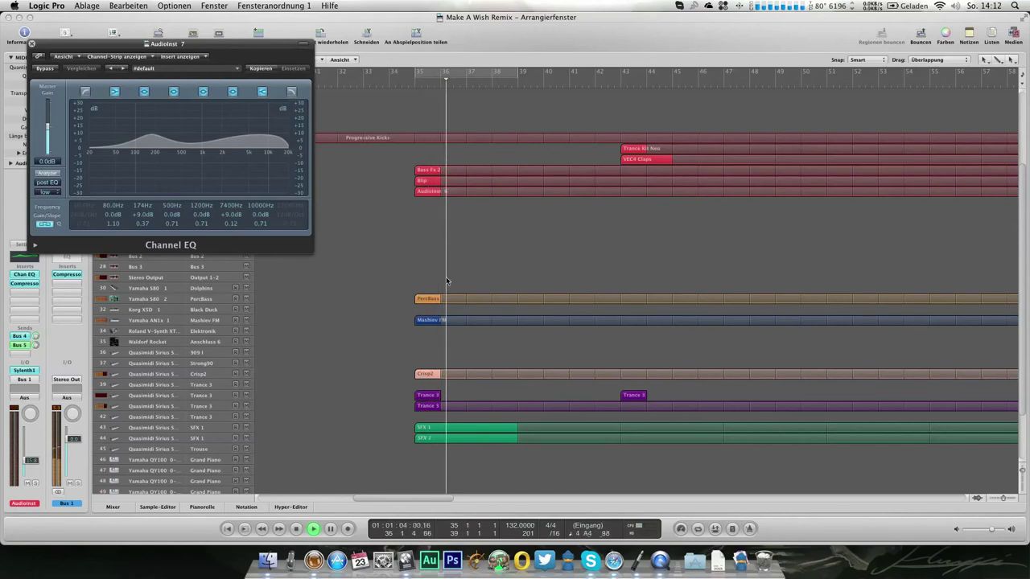
{"action": "left_click_drag", "start_coordinate": [422, 183], "coordinate": [524, 184]}
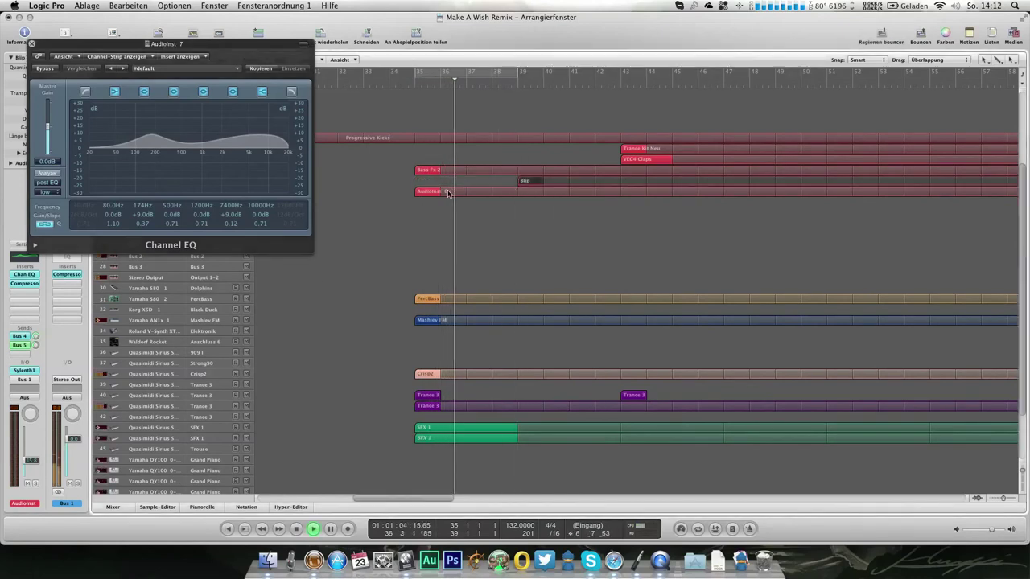
{"action": "left_click_drag", "start_coordinate": [526, 298], "coordinate": [635, 300]}
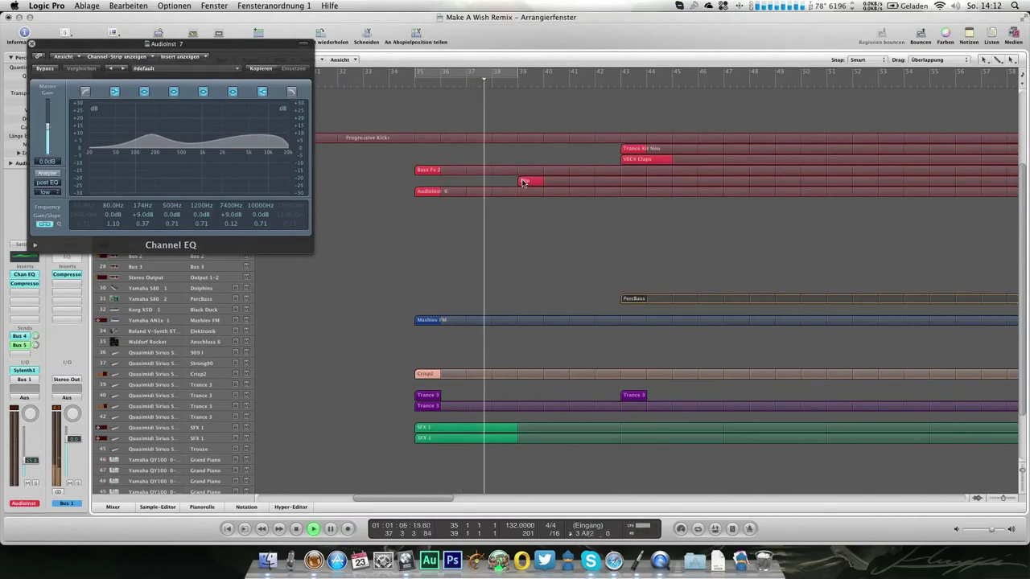
{"action": "left_click_drag", "start_coordinate": [635, 297], "coordinate": [428, 300]}
{"action": "left_click_drag", "start_coordinate": [460, 200], "coordinate": [634, 196]}
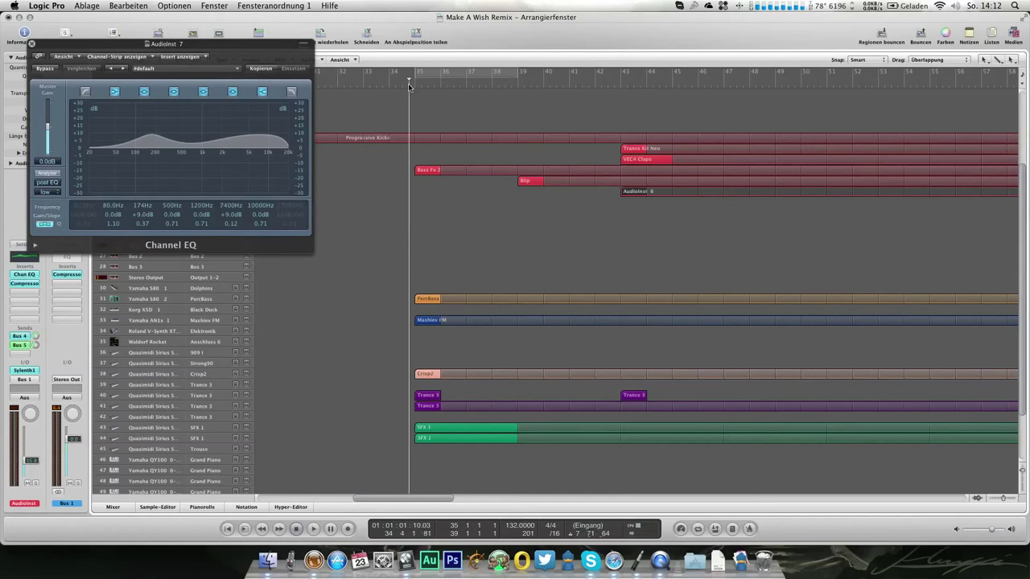
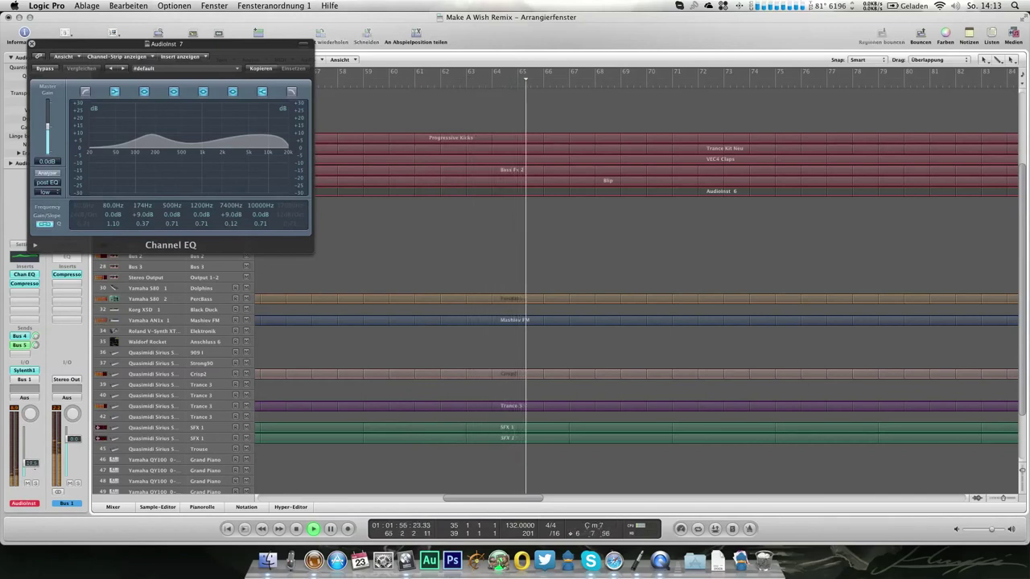
Close the Channel EQ window and play the arrangement from bar 43.
{"action": "left_click", "coordinate": [32, 44]}
{"action": "scroll", "coordinate": [527, 227], "scroll_direction": "left", "scroll_amount": 10}
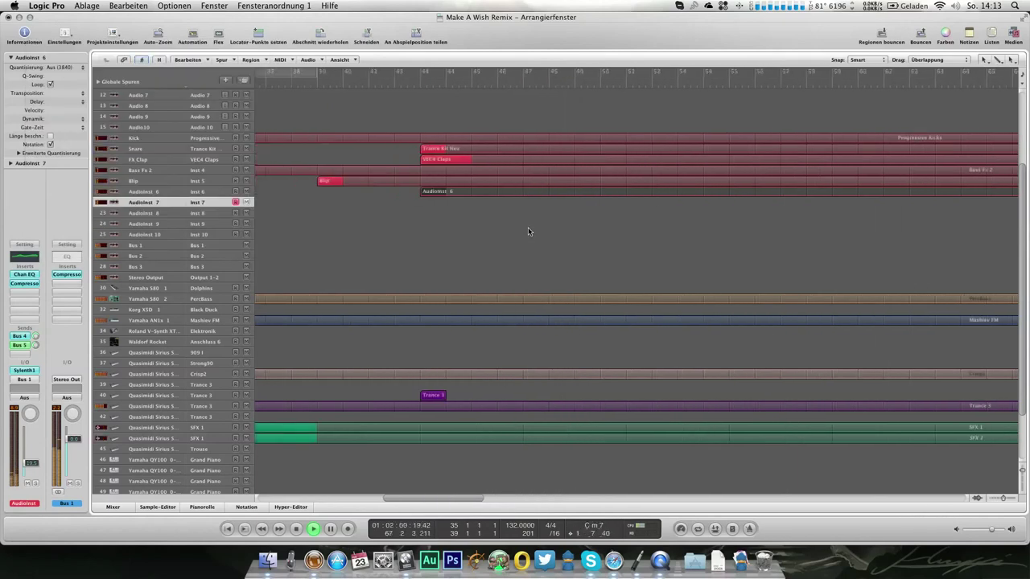
{"action": "key", "text": "space"}
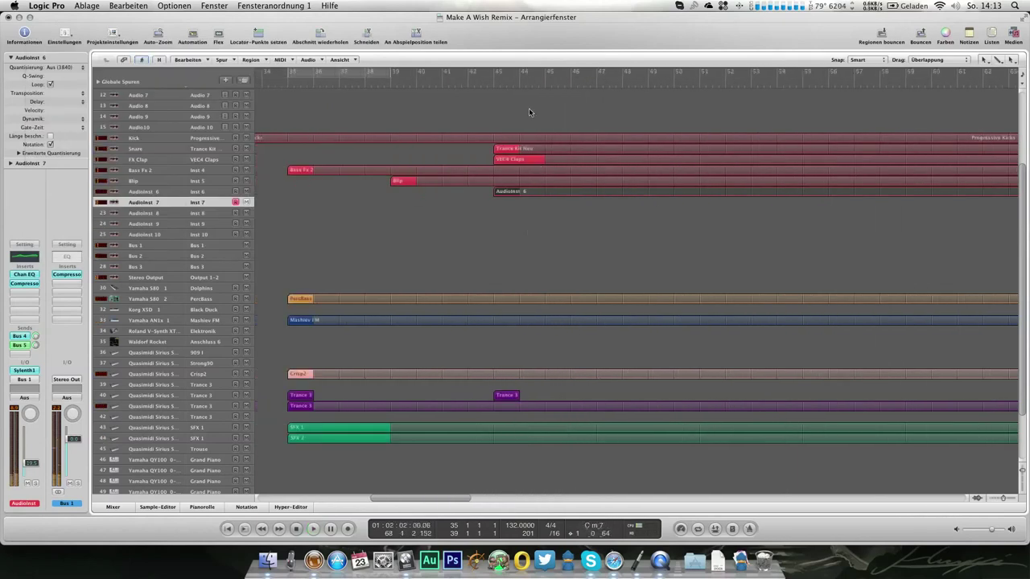
{"action": "left_click", "coordinate": [492, 83]}
{"action": "key", "text": "space"}
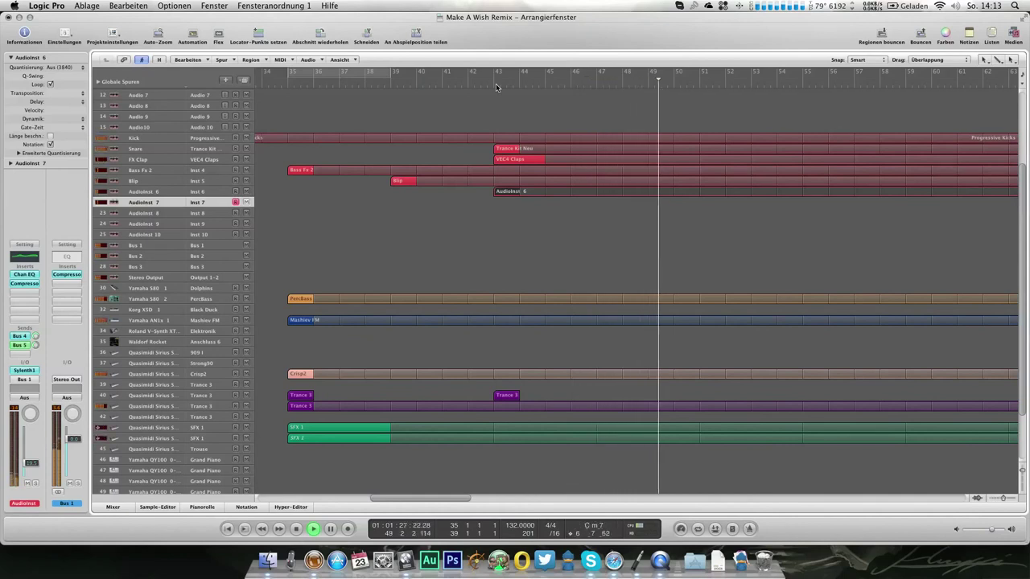
Return the playhead to just before bar 43 and record a four-bar chord region on AudioInst 7.
{"action": "key", "text": "space"}
{"action": "key", "text": "comma"}
{"action": "key", "text": "comma"}
{"action": "key", "text": "comma"}
{"action": "key", "text": "comma"}
{"action": "key", "text": "comma"}
{"action": "key", "text": "comma"}
{"action": "key", "text": "comma"}
{"action": "key", "text": "comma"}
{"action": "key", "text": "period"}
{"action": "key", "text": "comma"}
{"action": "key", "text": "r"}
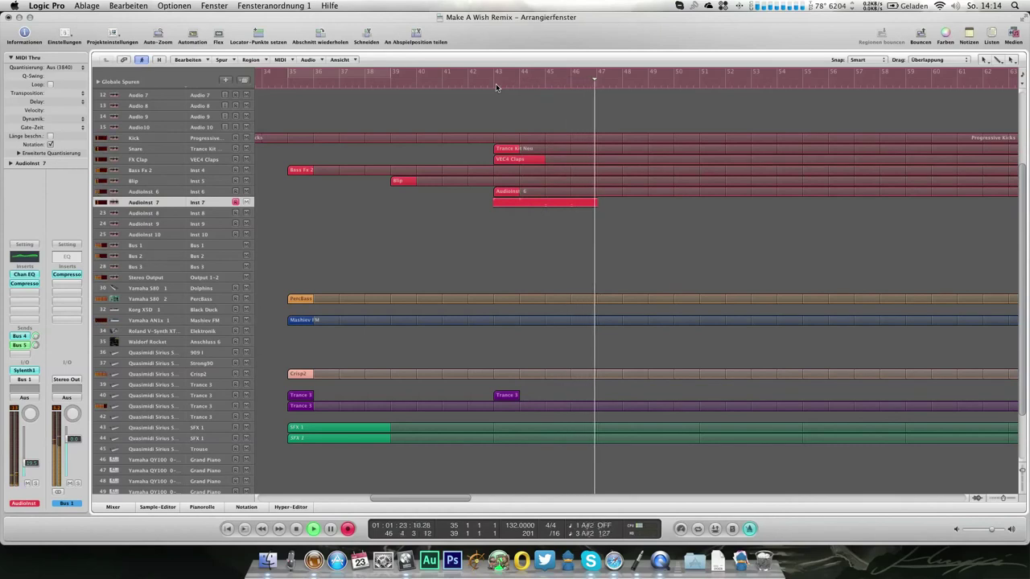
{"action": "key", "text": "space"}
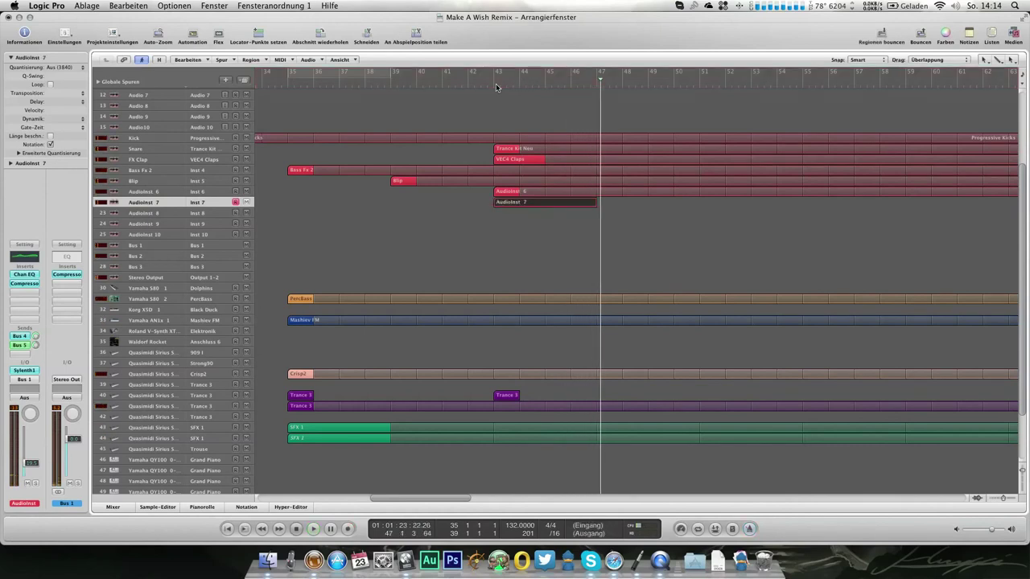
Quantize the lengths of all recorded AudioInst 7 notes in the Piano Roll with the Notenlänge quantisieren transform.
{"action": "key", "text": "p"}
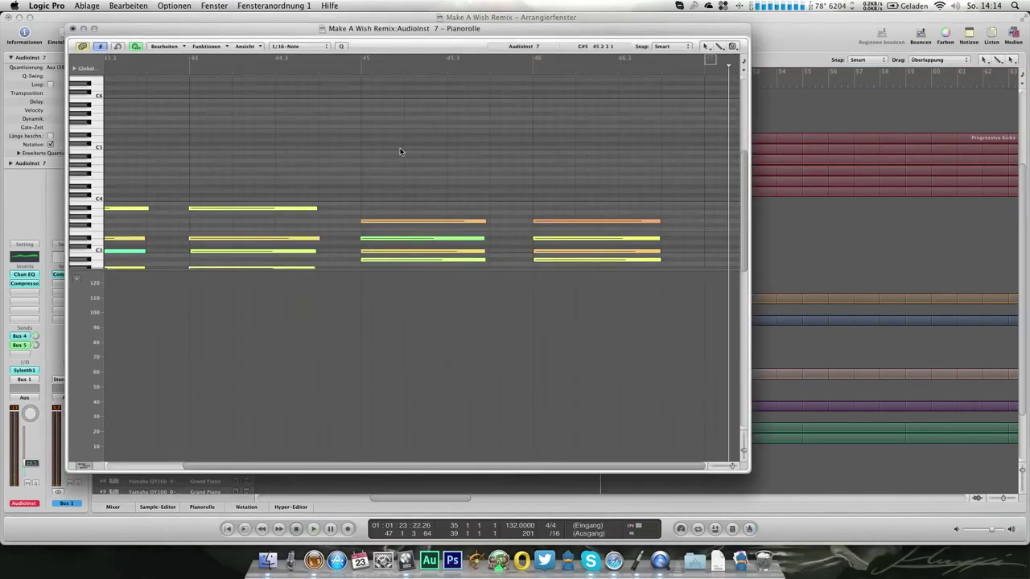
{"action": "scroll", "coordinate": [400, 151], "scroll_direction": "down", "scroll_amount": 2}
{"action": "key", "text": "super+a"}
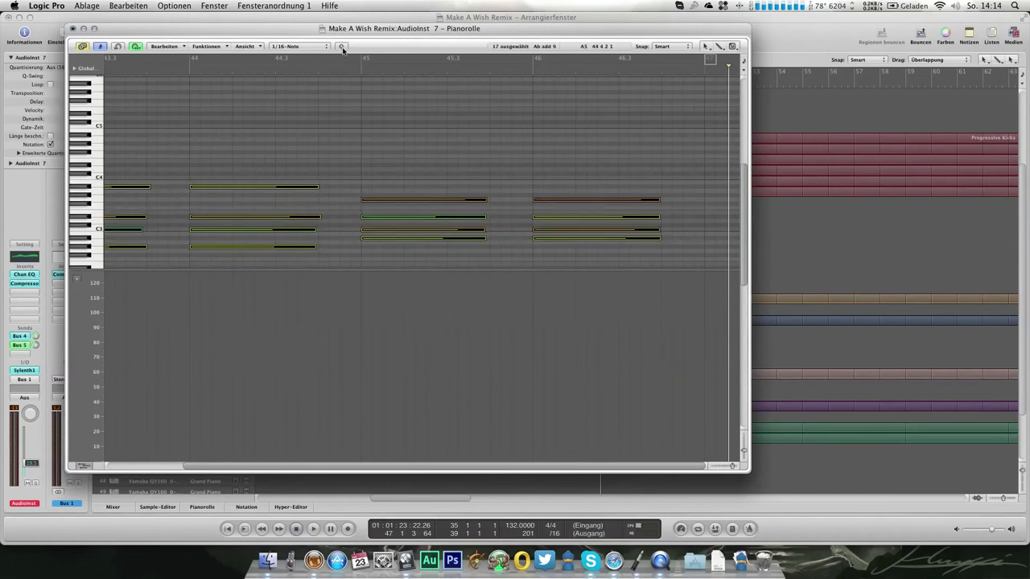
{"action": "left_click", "coordinate": [216, 46]}
{"action": "mouse_move", "coordinate": [256, 157]}
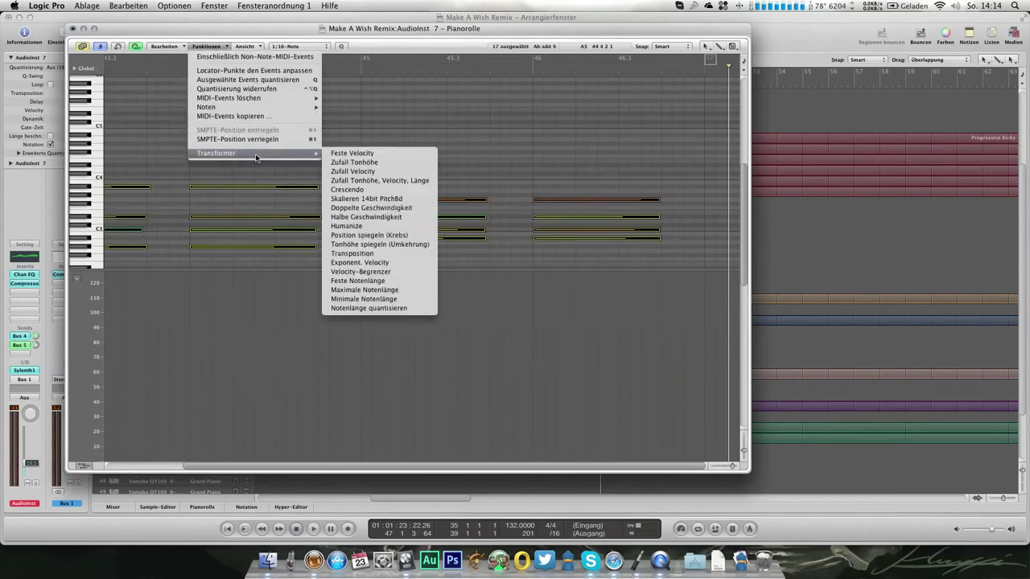
{"action": "left_click", "coordinate": [373, 309]}
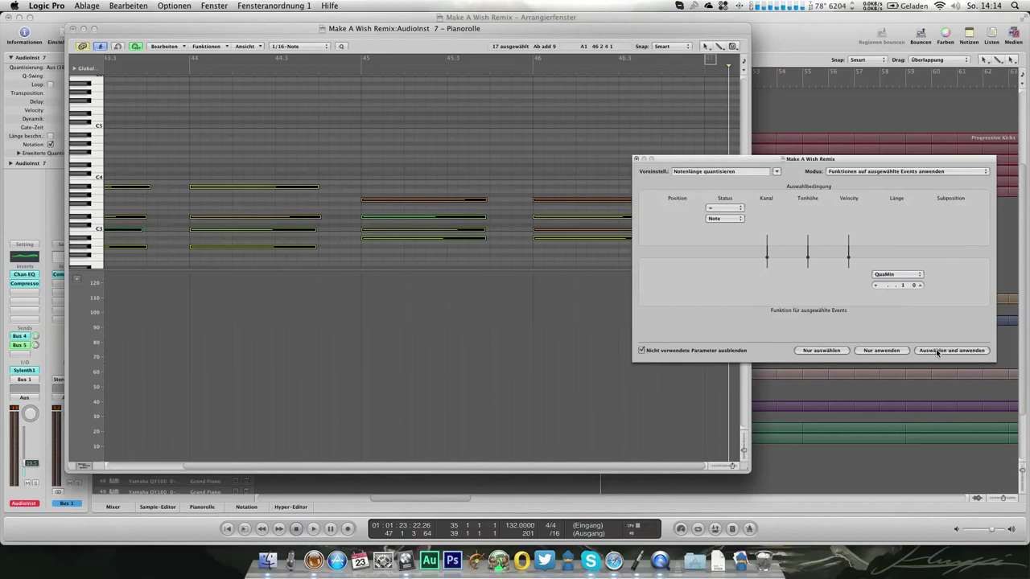
{"action": "left_click", "coordinate": [637, 162]}
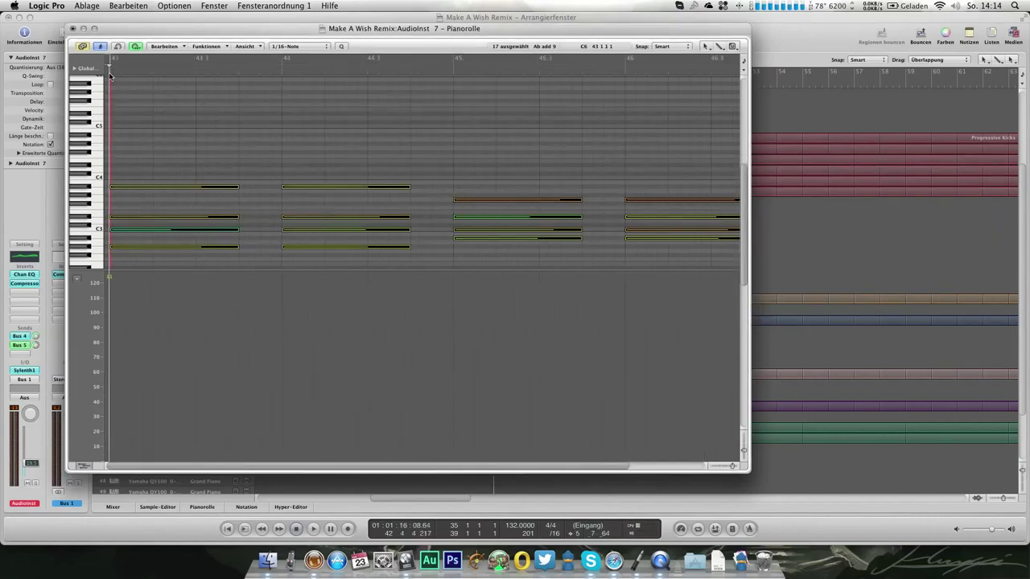
Play the quantized chords, close the Piano Roll and turn on looping for the AudioInst 7 region.
{"action": "key", "text": "space"}
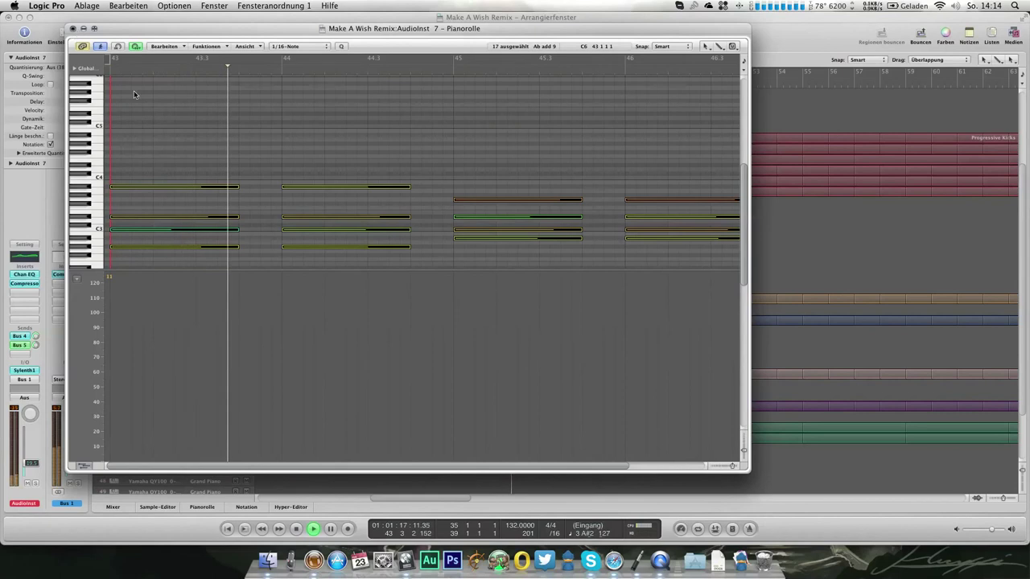
{"action": "key", "text": "super+w"}
{"action": "key", "text": "l"}
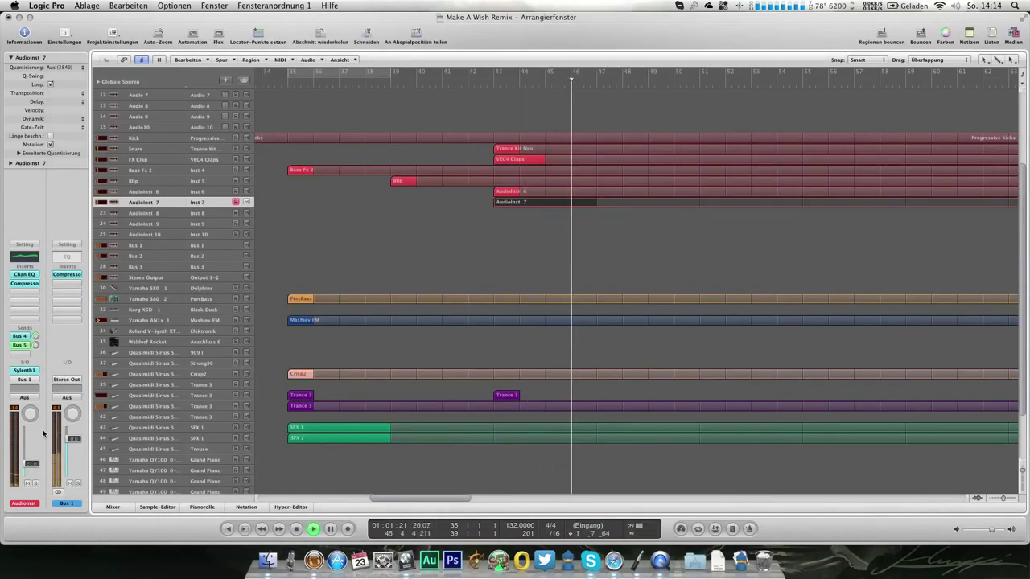
Set AudioInst 7's Channel EQ gain to +5 dB at 174 Hz and +14.5 dB at 7400 Hz.
{"action": "left_click", "coordinate": [30, 275]}
{"action": "left_click_drag", "start_coordinate": [141, 214], "coordinate": [140, 222]}
{"action": "left_click_drag", "start_coordinate": [240, 220], "coordinate": [237, 214]}
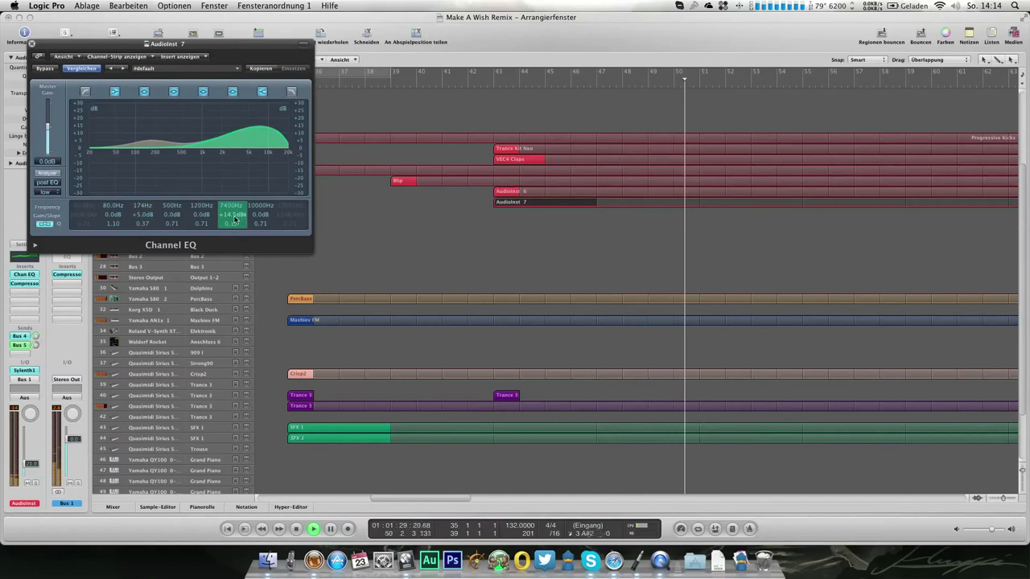
{"action": "left_click", "coordinate": [31, 44]}
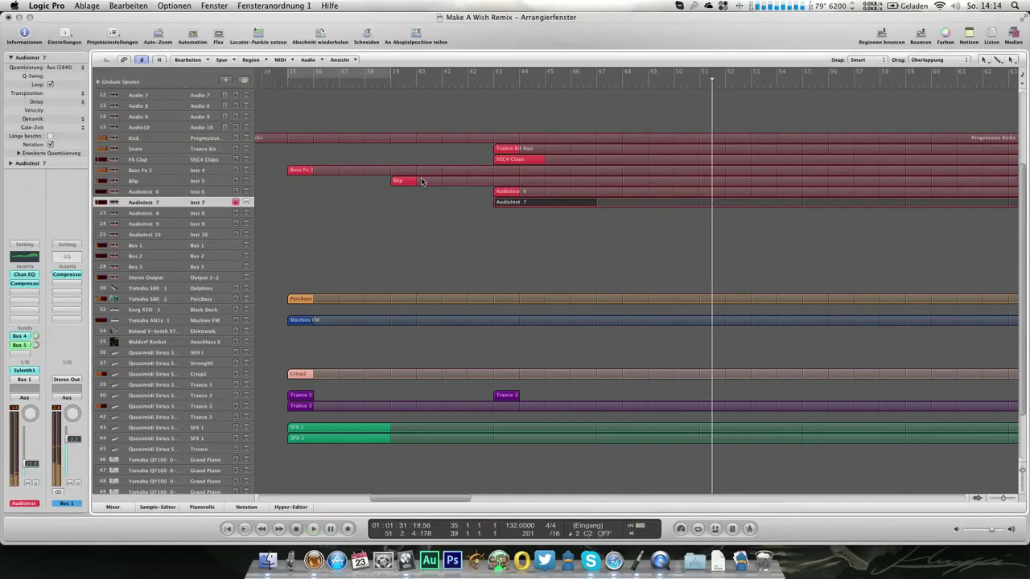
Open AudioInst 7's notes in the Event List and delete the duplicate C3 note with velocity 98 at bar 43.
{"action": "key", "text": "super+6"}
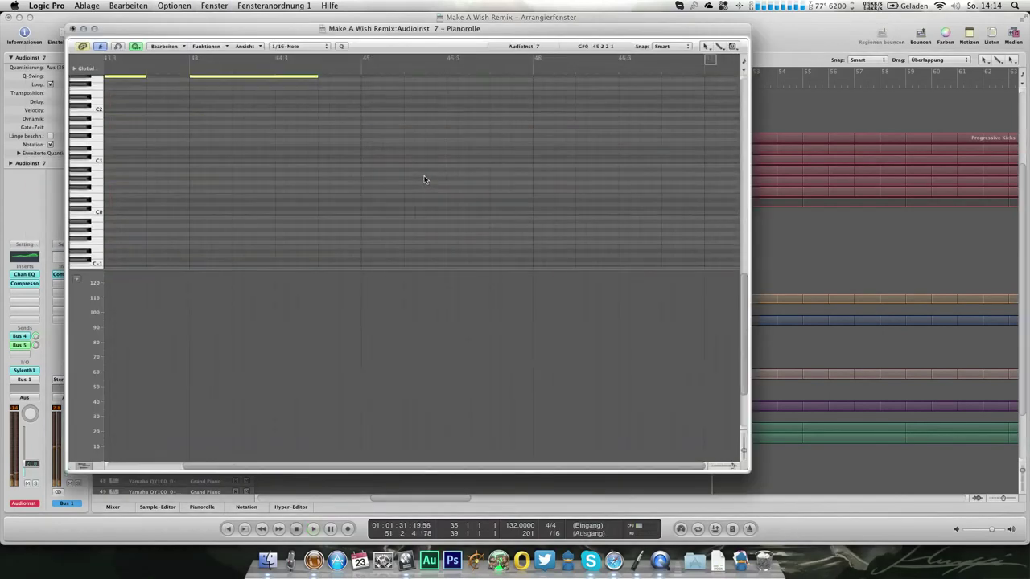
{"action": "left_click", "coordinate": [318, 67]}
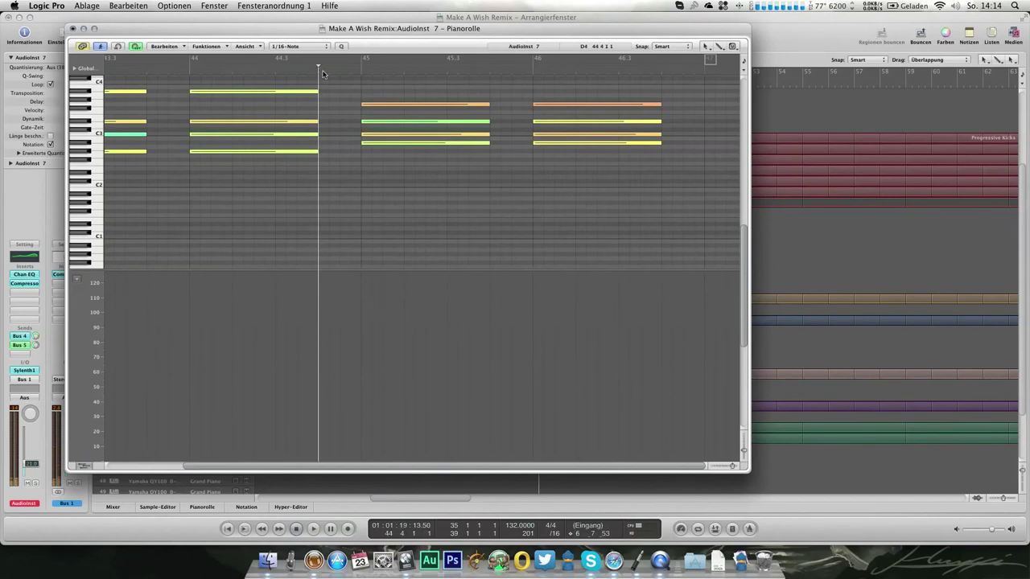
{"action": "key", "text": "super+0"}
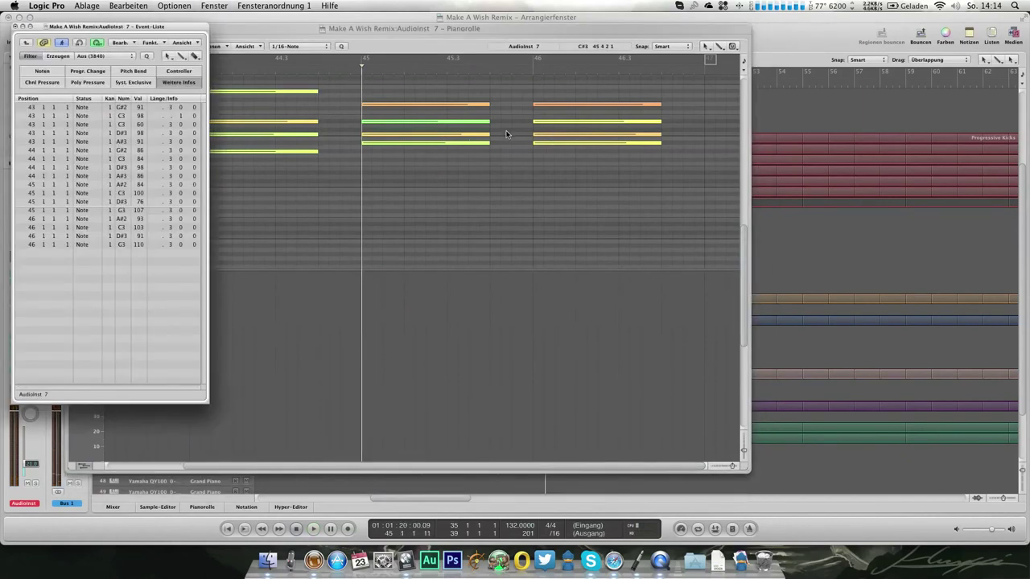
{"action": "left_click_drag", "start_coordinate": [83, 255], "coordinate": [91, 115]}
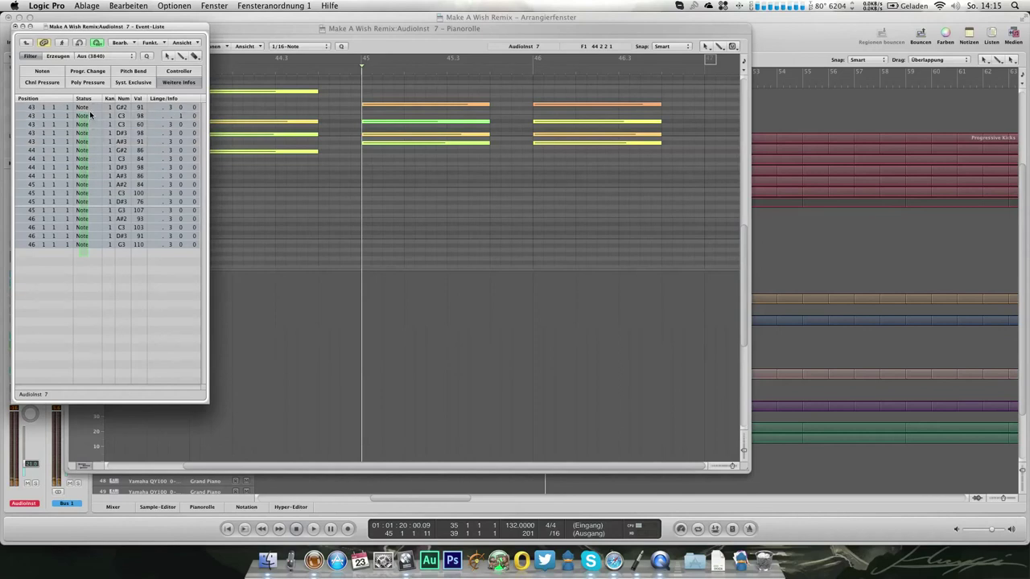
{"action": "left_click", "coordinate": [95, 286]}
{"action": "left_click", "coordinate": [88, 117]}
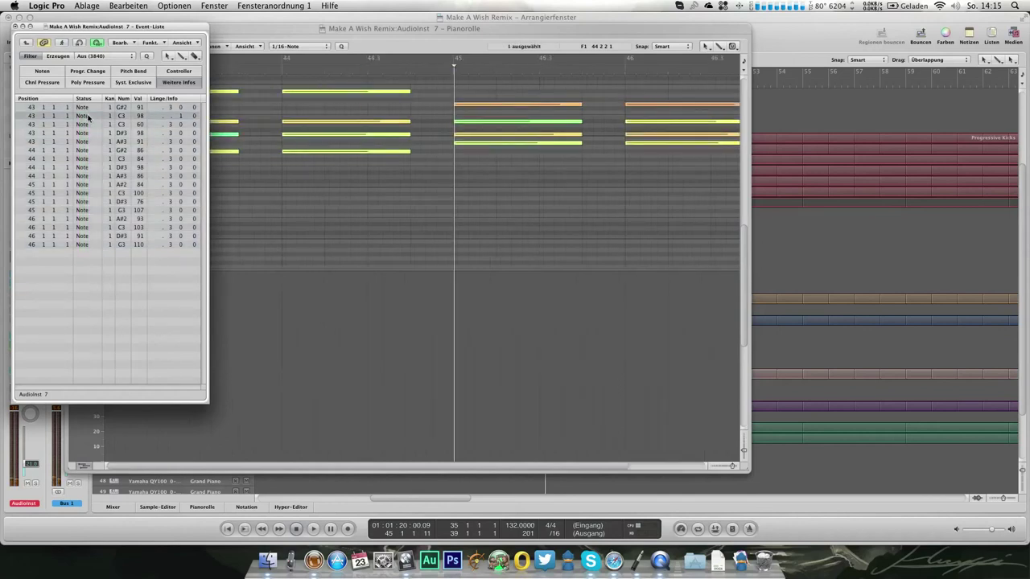
{"action": "key", "text": "BackSpace"}
Play the cleaned-up chords, close the Event List and Piano Roll, and check the channel levels in the mixer.
{"action": "key", "text": "space"}
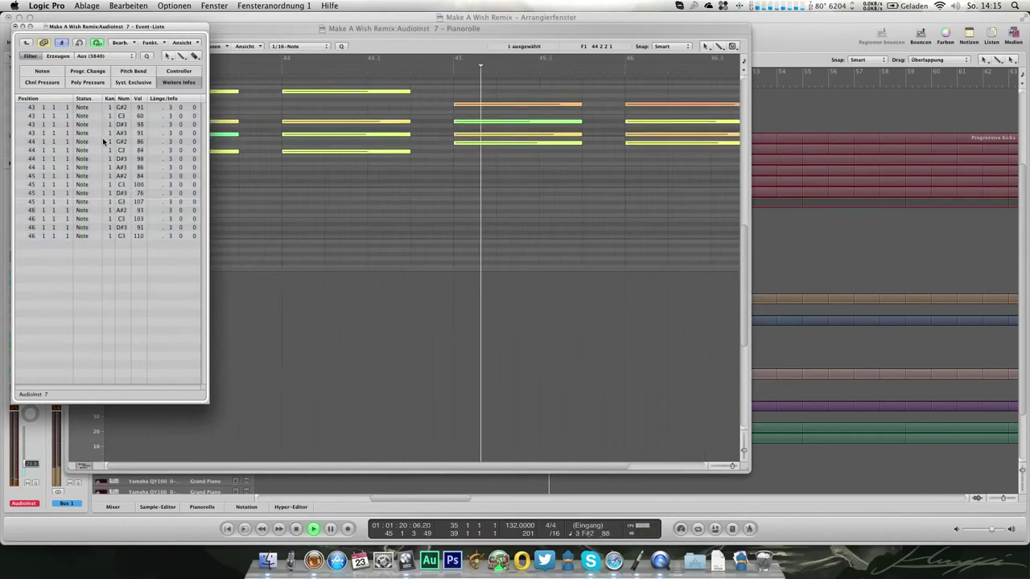
{"action": "left_click", "coordinate": [16, 26]}
{"action": "left_click", "coordinate": [25, 32]}
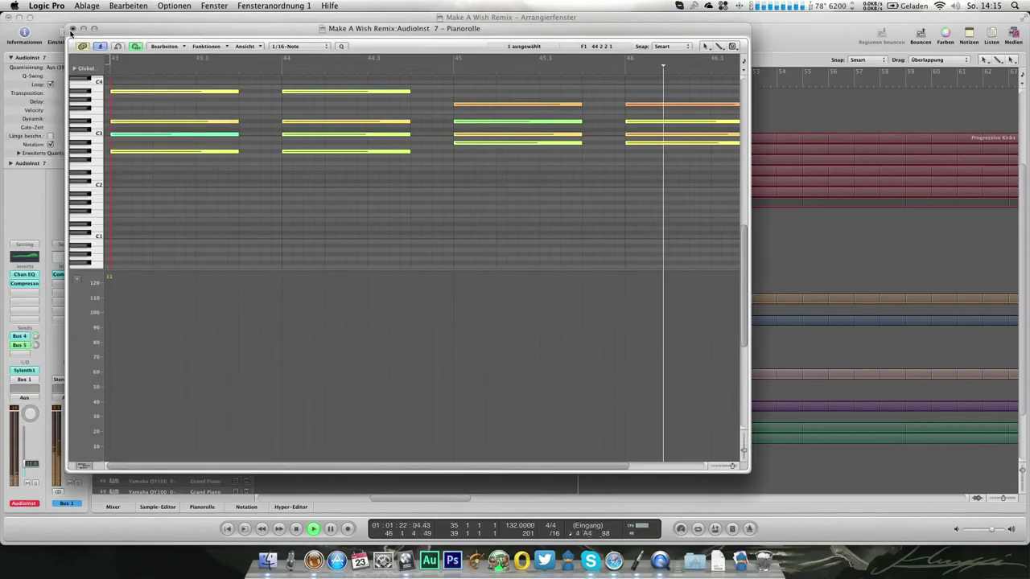
{"action": "key", "text": "super+w"}
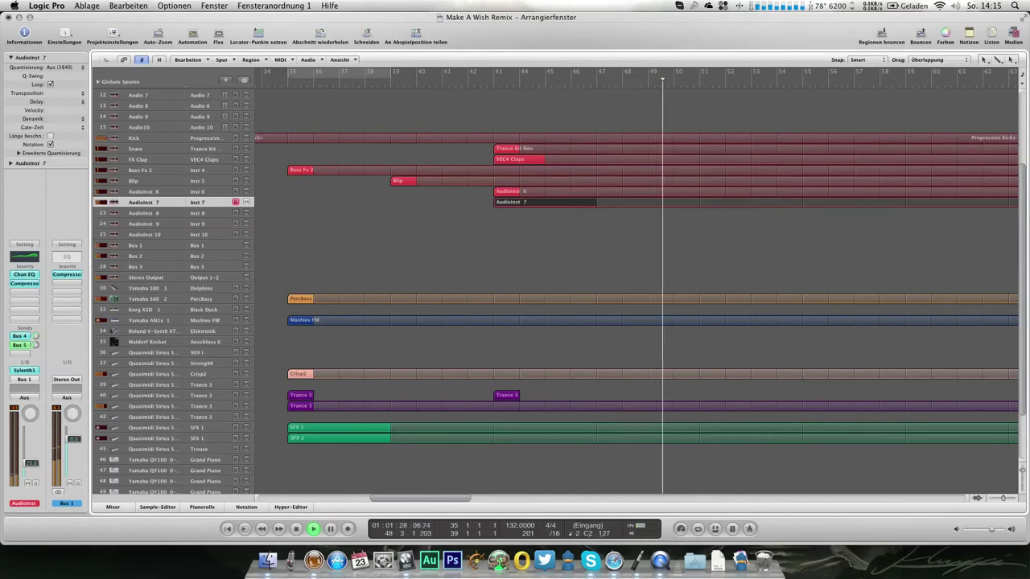
{"action": "key", "text": "3"}
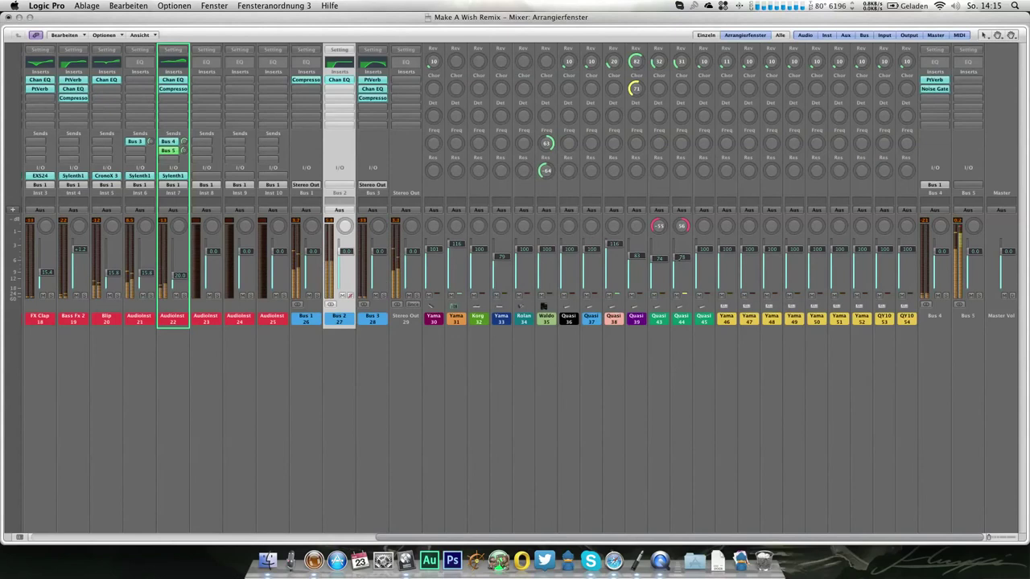
{"action": "key", "text": "1"}
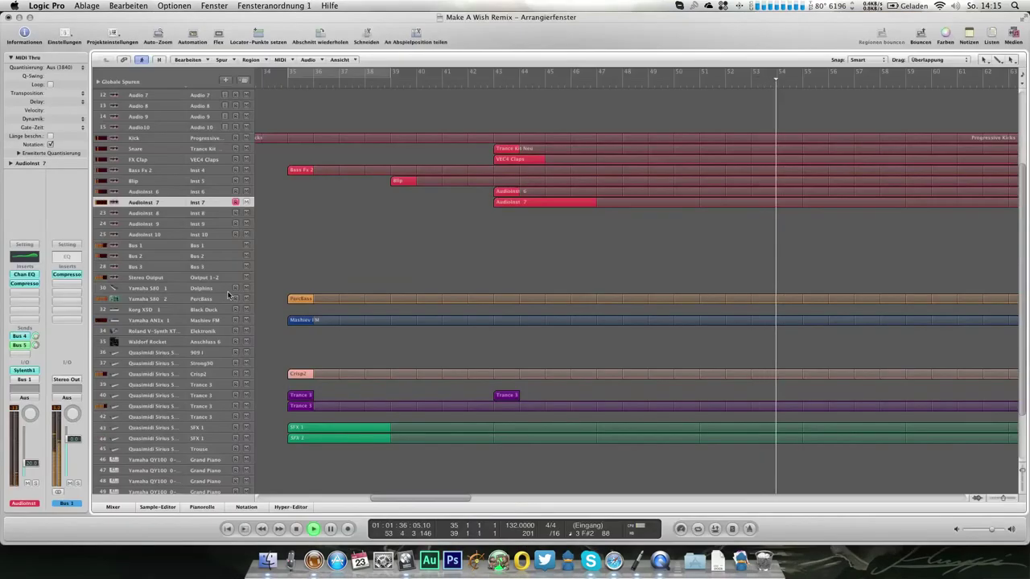
Select the Yamaha S80 1 track, return the playhead to just before bar 35 and choose the Minimalist program.
{"action": "left_click", "coordinate": [418, 289]}
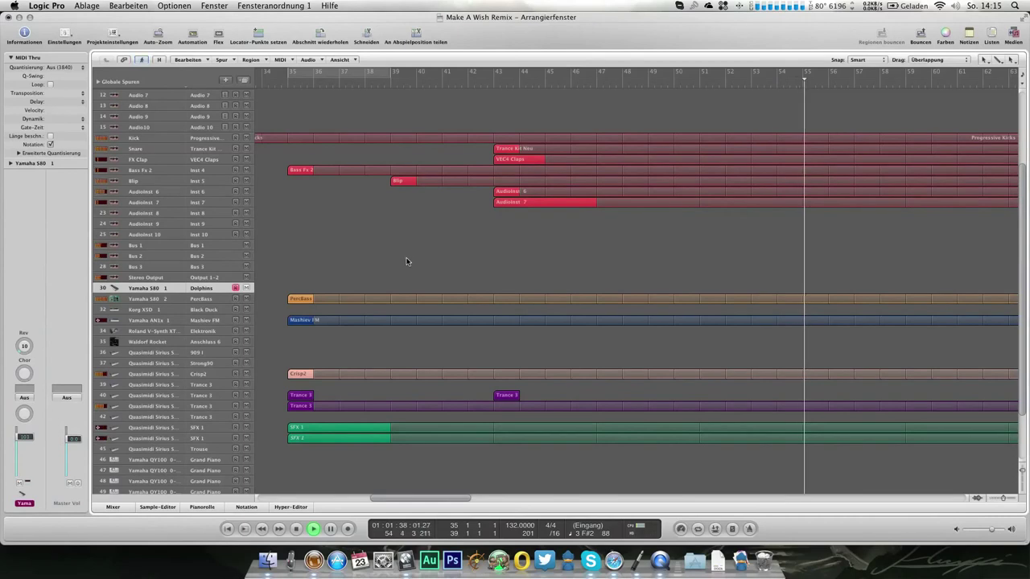
{"action": "scroll", "coordinate": [412, 245], "scroll_direction": "left", "scroll_amount": 3}
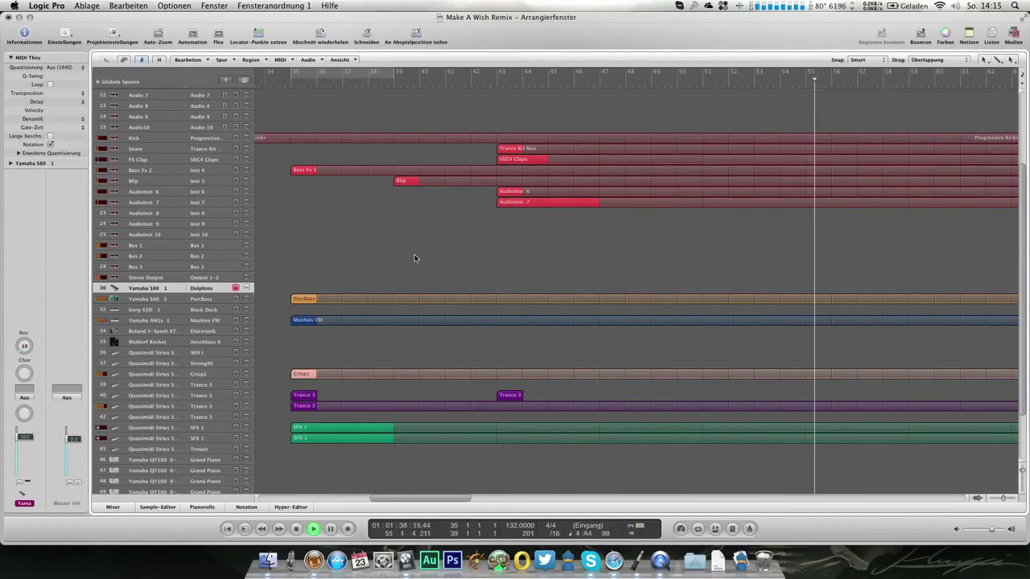
{"action": "double_click", "coordinate": [301, 82]}
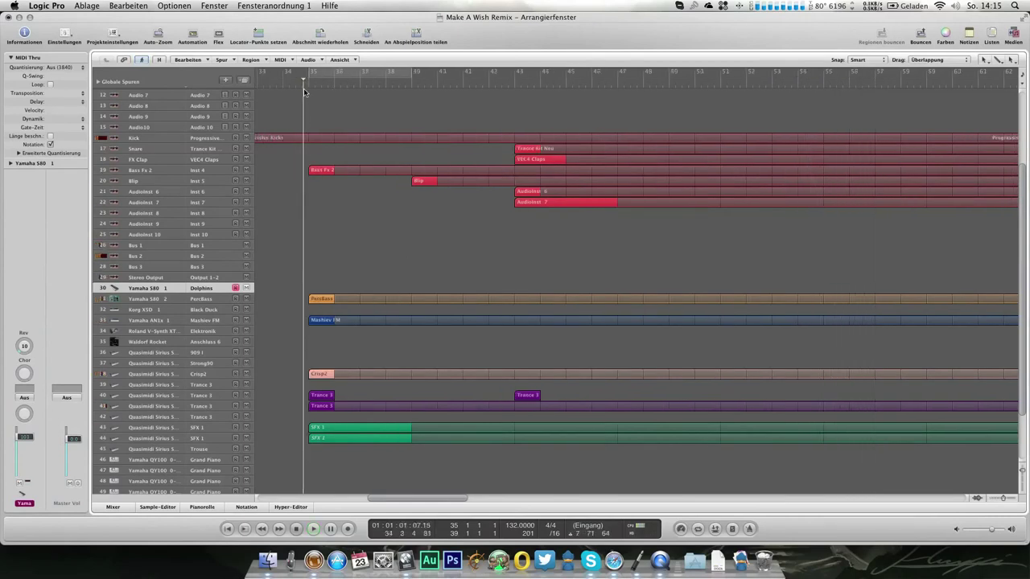
{"action": "double_click", "coordinate": [45, 165]}
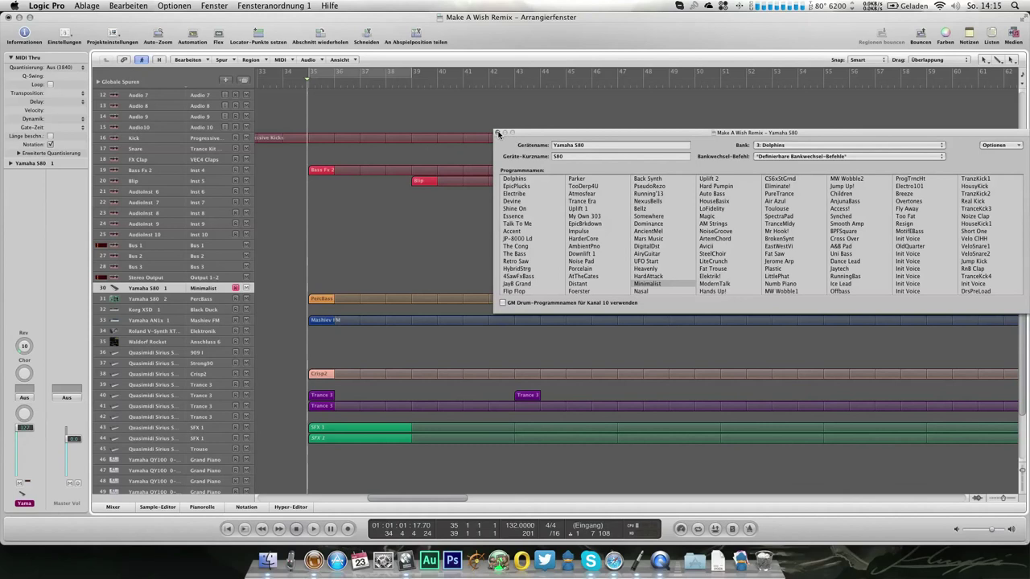
{"action": "left_click", "coordinate": [498, 133]}
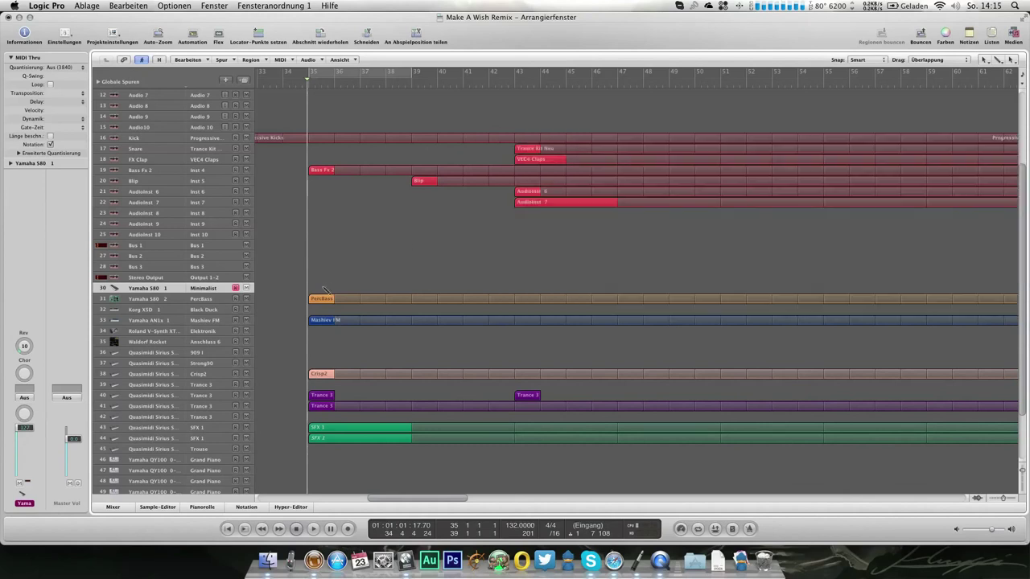
Create a looped Minimalist region from bar 35 to bar 39 with a C3 note at 35 4 3 1, and play it.
{"action": "left_click_drag", "start_coordinate": [354, 297], "coordinate": [410, 307]}
{"action": "key", "text": "super+6"}
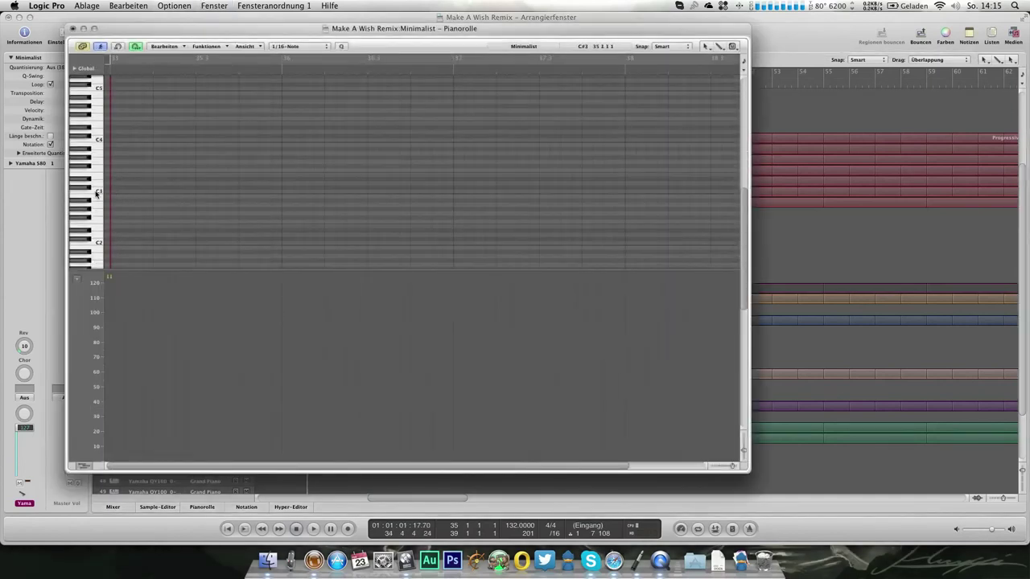
{"action": "left_click_drag", "start_coordinate": [262, 193], "coordinate": [238, 195]}
{"action": "key", "text": "space"}
{"action": "key", "text": "super+w"}
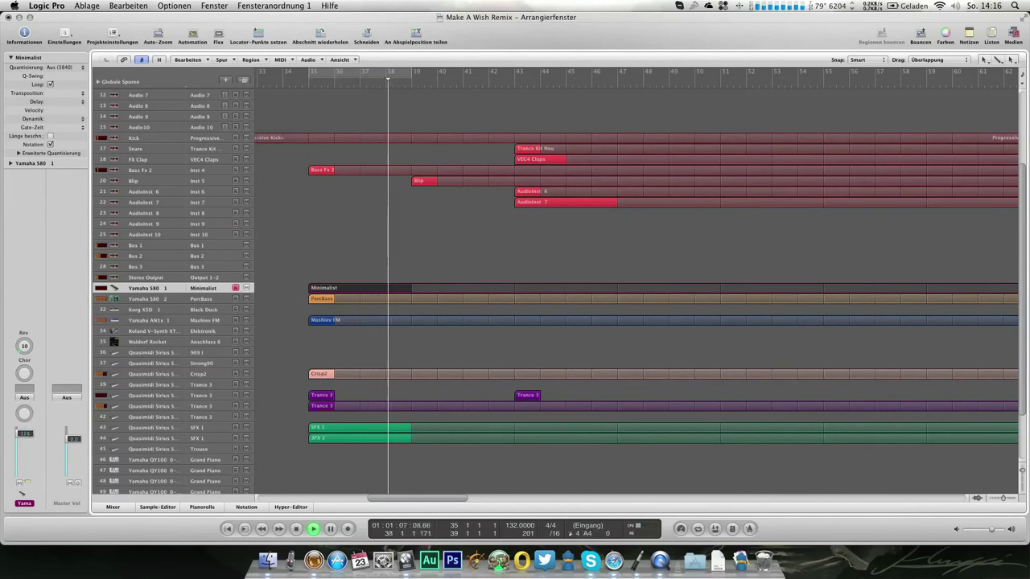
Shorten the Minimalist region to two bars, lengthen its C3 note past bar 36 and set the note's velocity to 127.
{"action": "scroll", "coordinate": [236, 430], "scroll_direction": "down", "scroll_amount": 2}
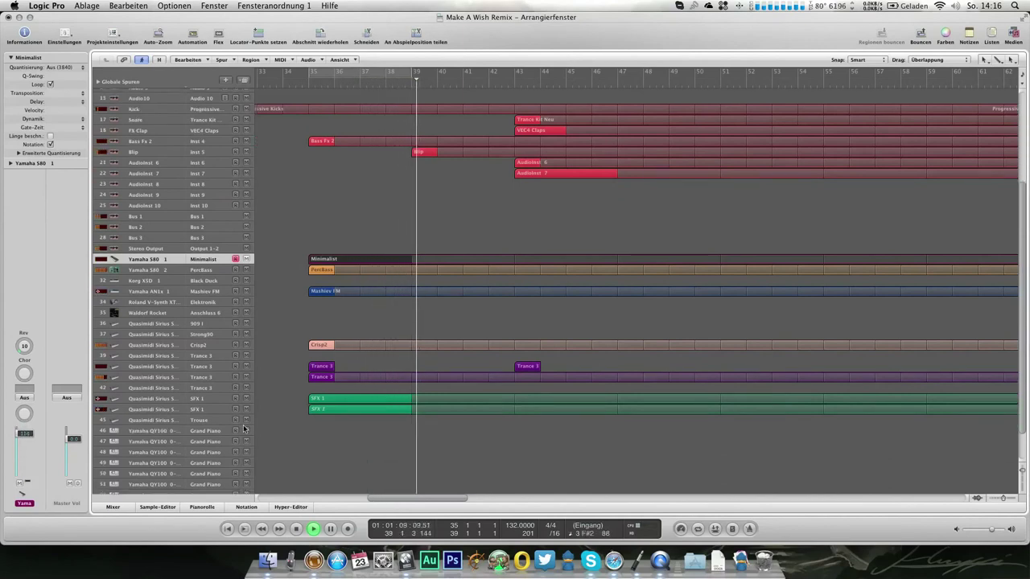
{"action": "left_click_drag", "start_coordinate": [392, 263], "coordinate": [361, 272]}
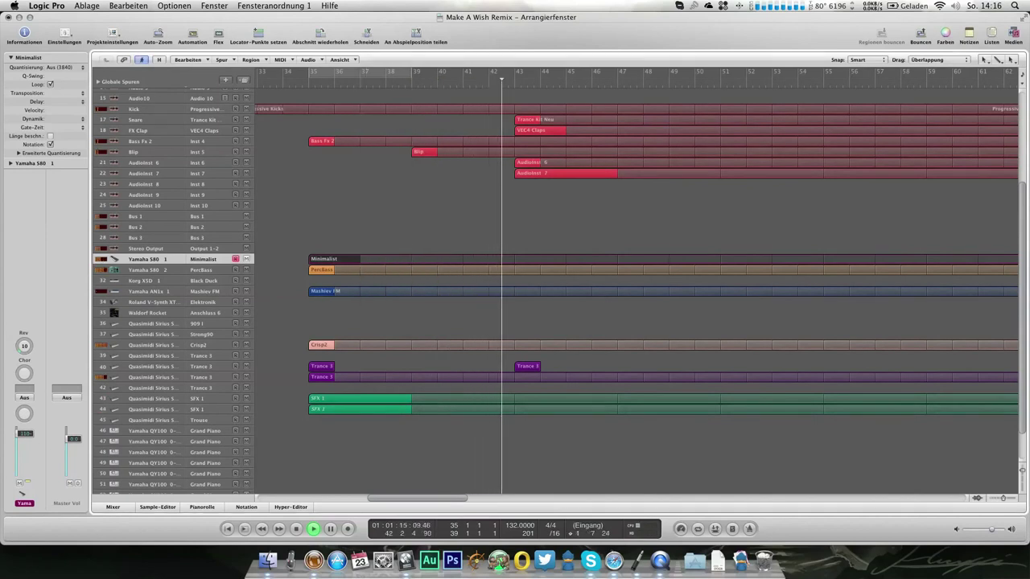
{"action": "key", "text": "super+6"}
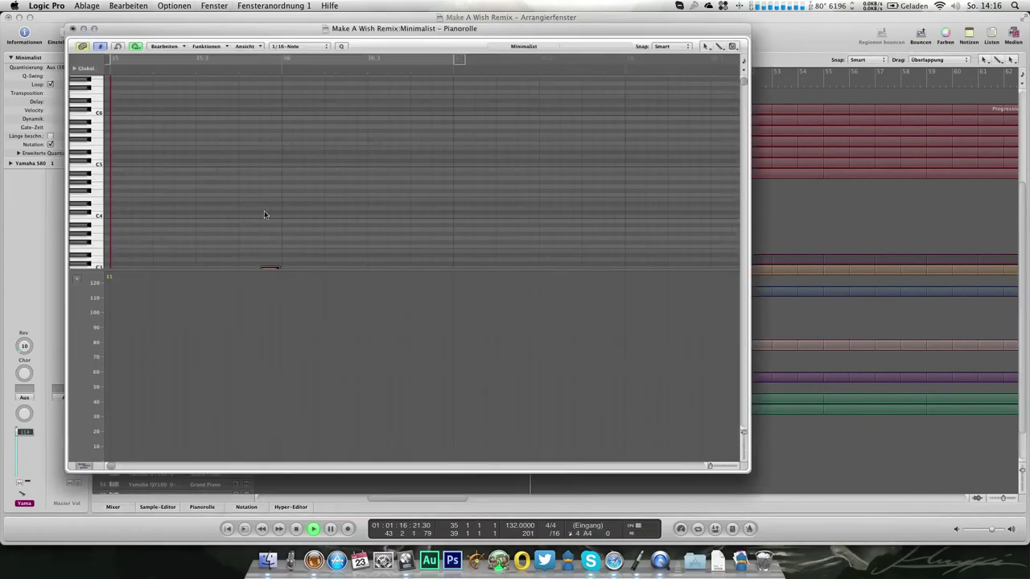
{"action": "scroll", "coordinate": [273, 216], "scroll_direction": "down", "scroll_amount": 3}
{"action": "left_click_drag", "start_coordinate": [274, 189], "coordinate": [281, 191]}
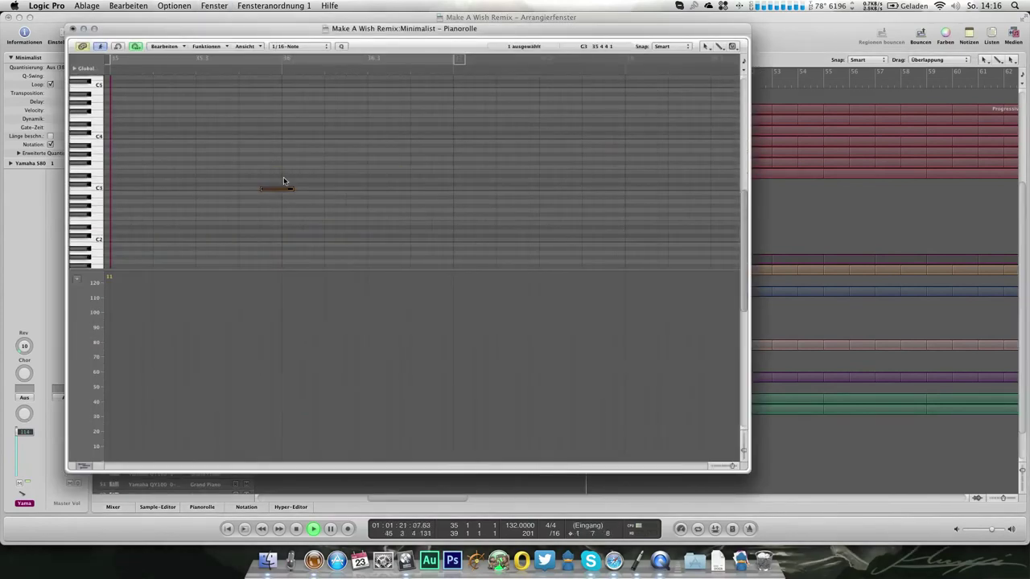
{"action": "left_click", "coordinate": [282, 191]}
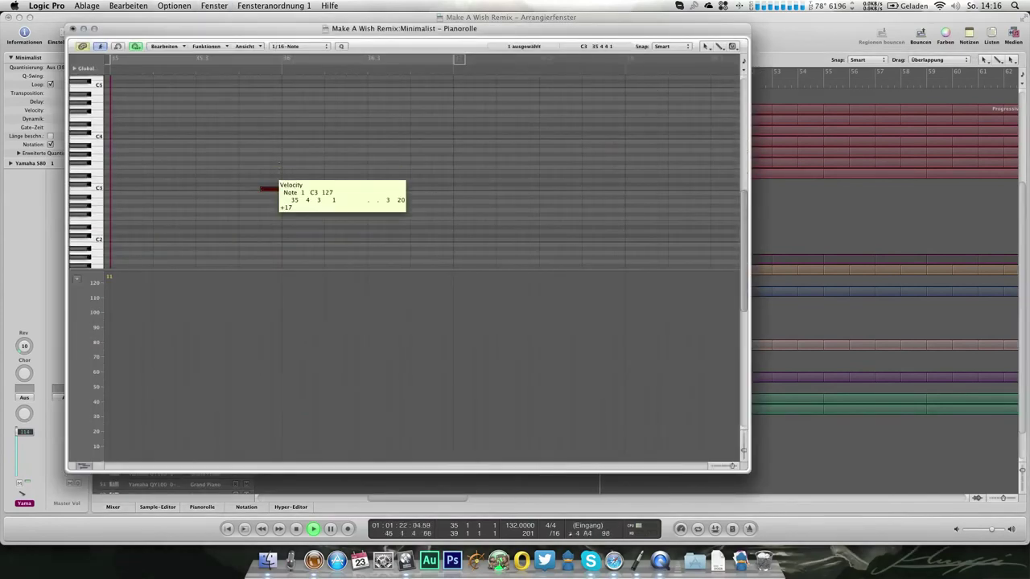
{"action": "left_click", "coordinate": [73, 28]}
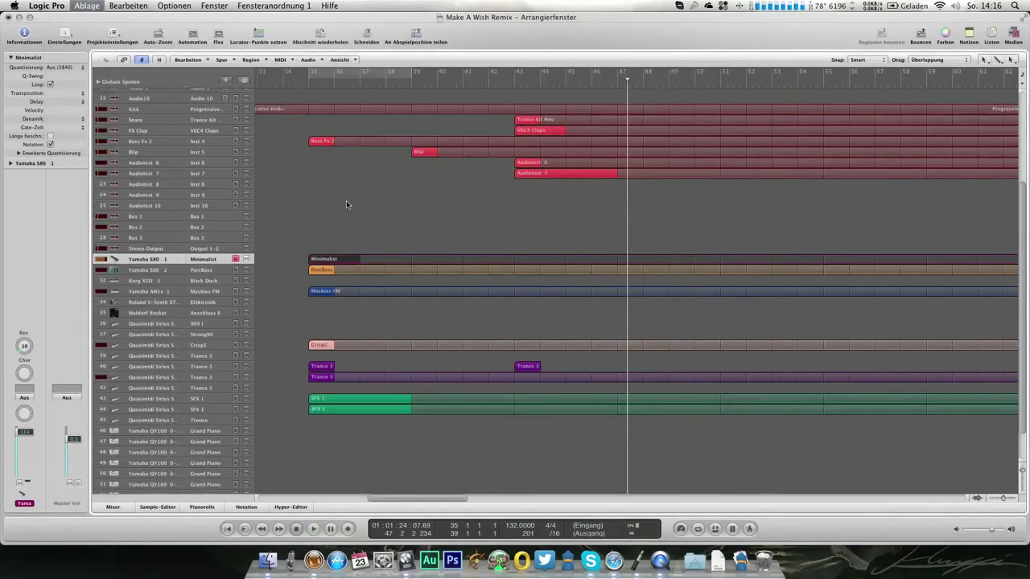
Solo the Minimalist region, record a controller 20 movement at bar 33 and inspect it in the Event List.
{"action": "key", "text": "ctrl+s"}
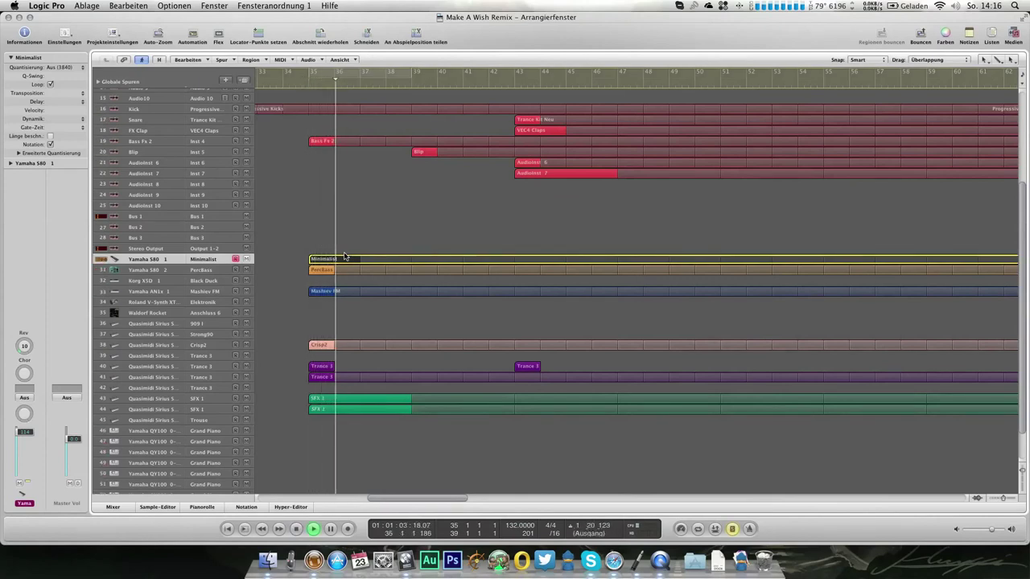
{"action": "left_click", "coordinate": [257, 84]}
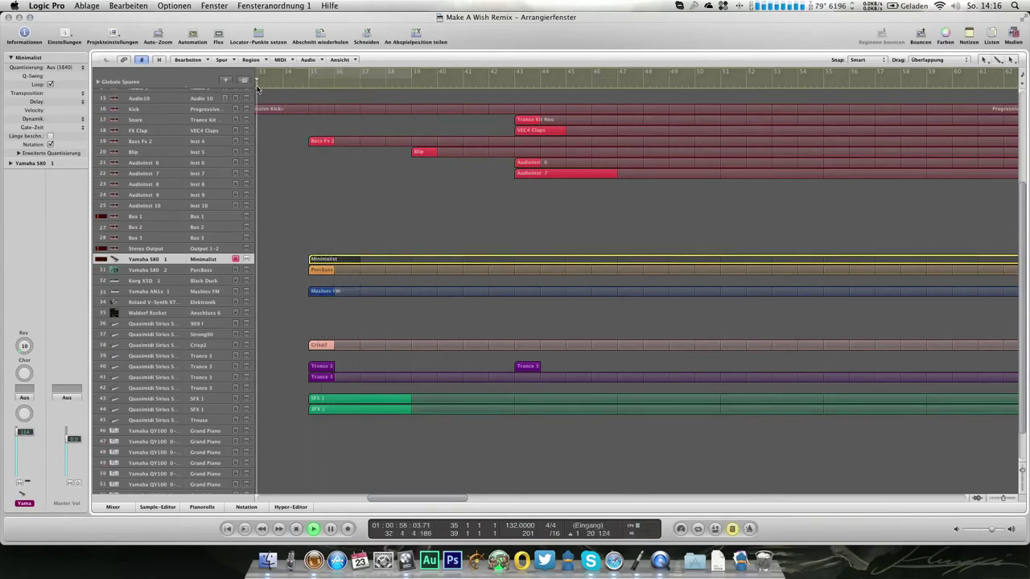
{"action": "key", "text": "r"}
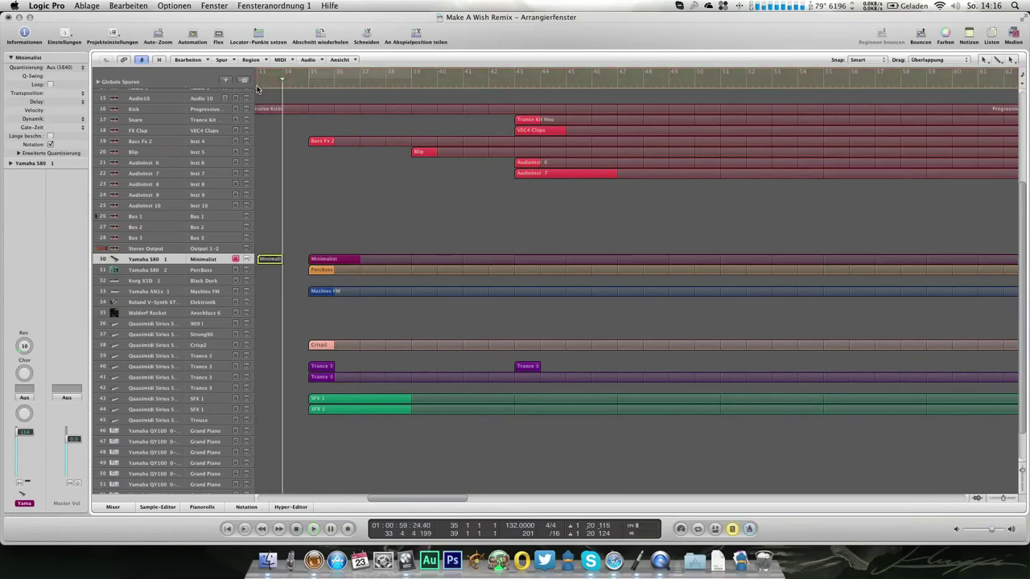
{"action": "key", "text": "super+0"}
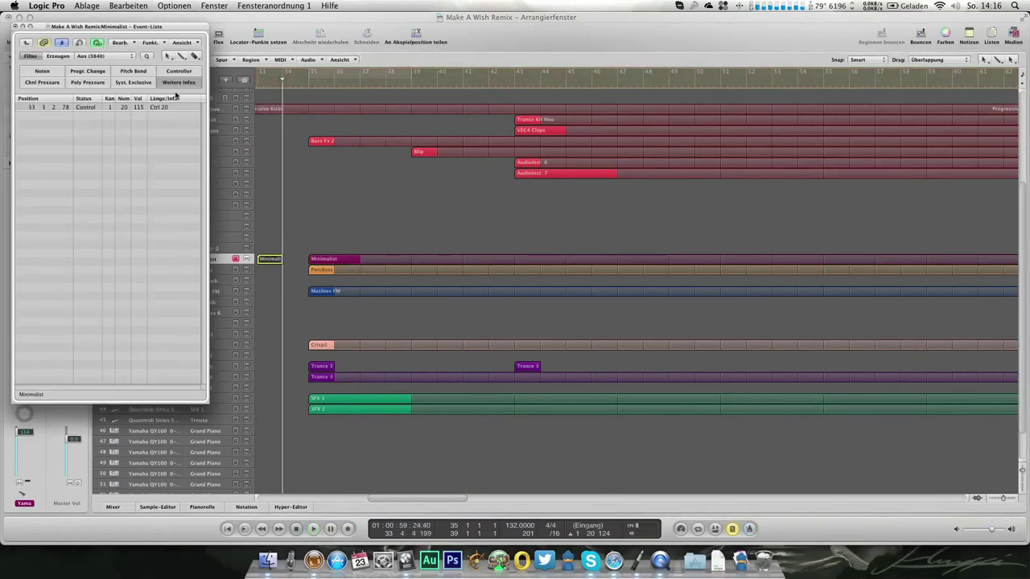
{"action": "left_click", "coordinate": [14, 27]}
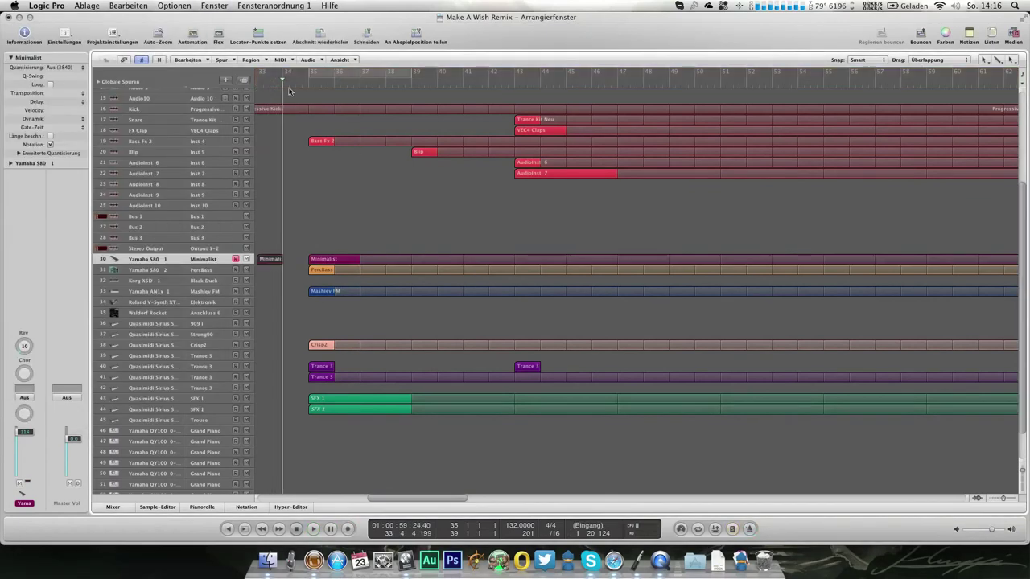
Play the arrangement and set the Yamaha S80 1 track's reverb to 28.
{"action": "key", "text": "space"}
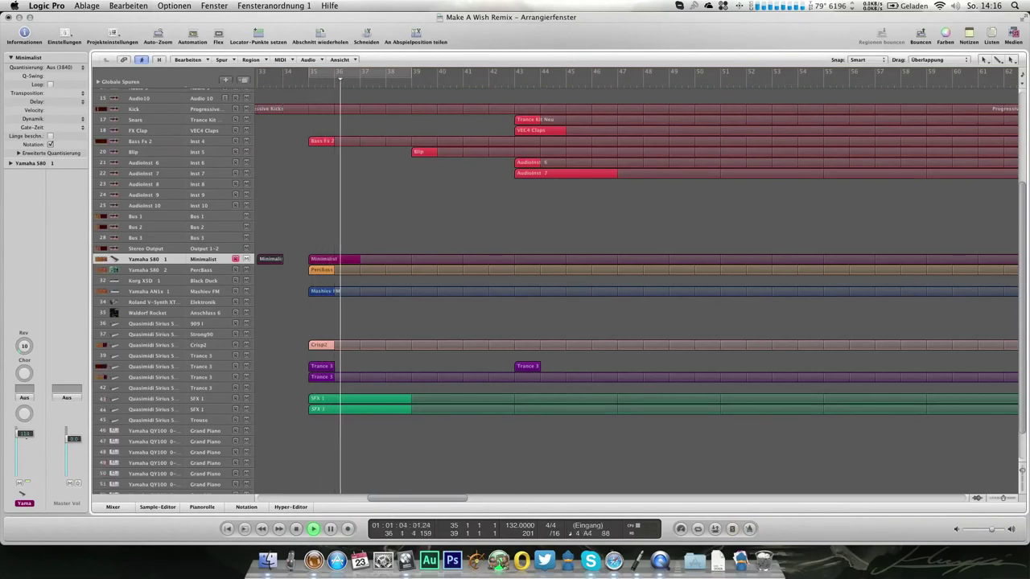
{"action": "scroll", "coordinate": [24, 346], "scroll_direction": "up", "scroll_amount": 5}
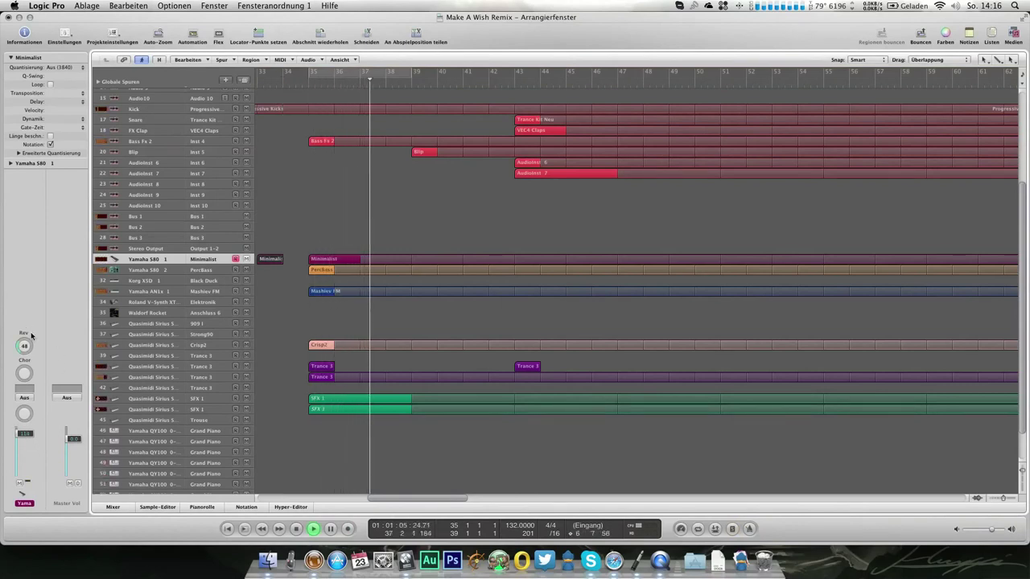
{"action": "scroll", "coordinate": [25, 348], "scroll_direction": "down", "scroll_amount": 4}
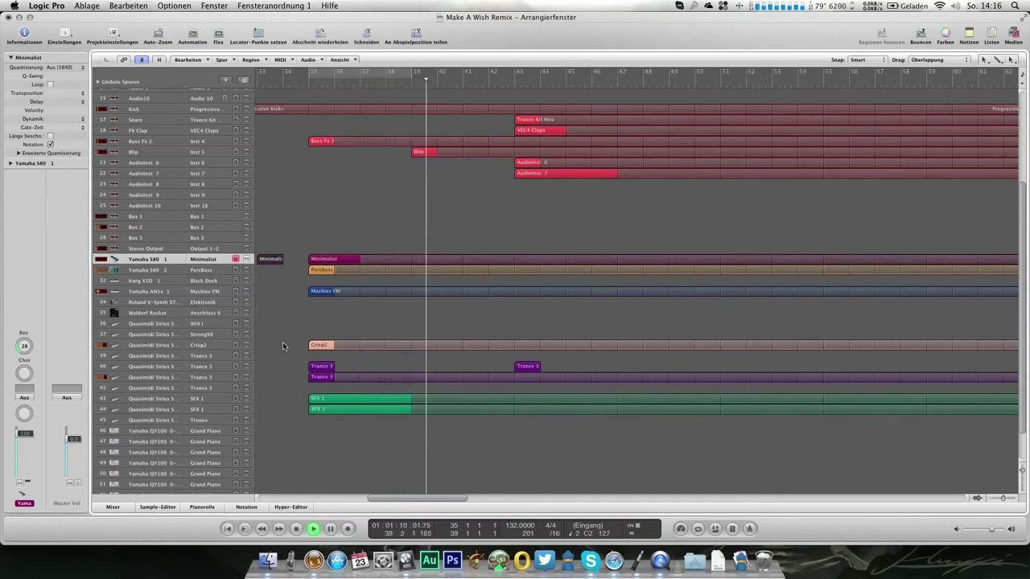
Lower the AudioInst 7 track's volume slightly during playback and select the Kick track.
{"action": "left_click", "coordinate": [217, 434]}
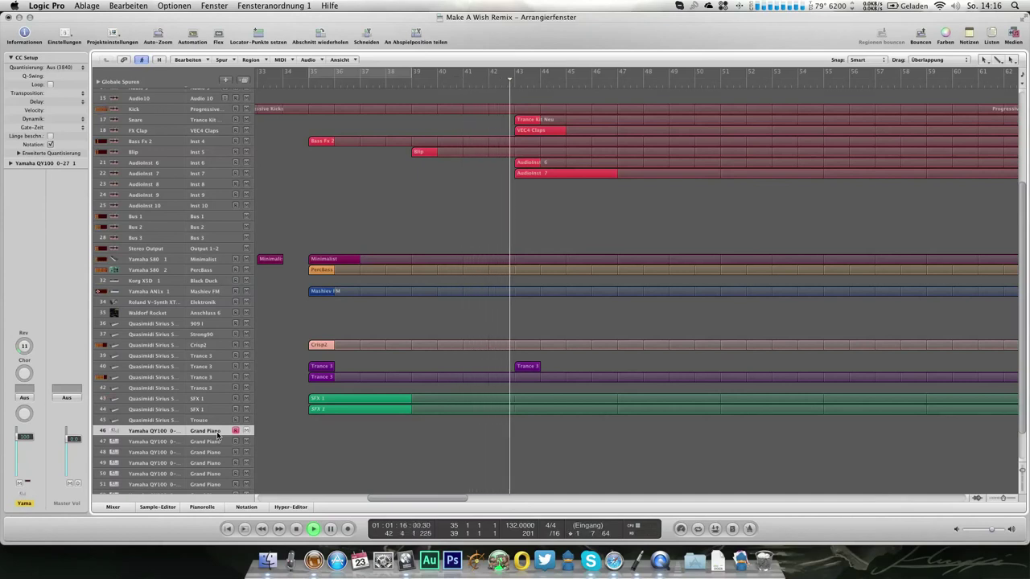
{"action": "left_click", "coordinate": [198, 173]}
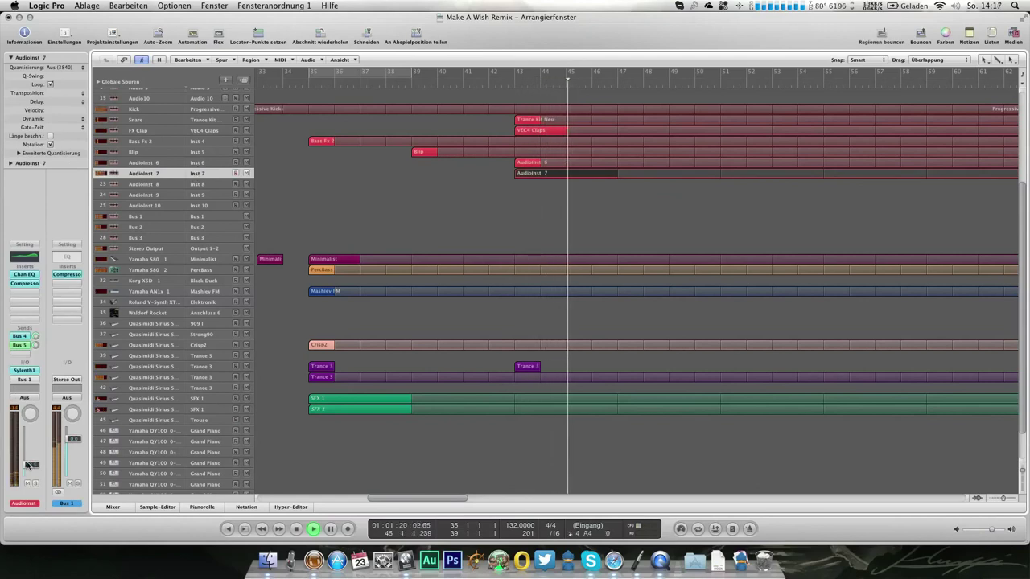
{"action": "scroll", "coordinate": [295, 174], "scroll_direction": "up", "scroll_amount": 3}
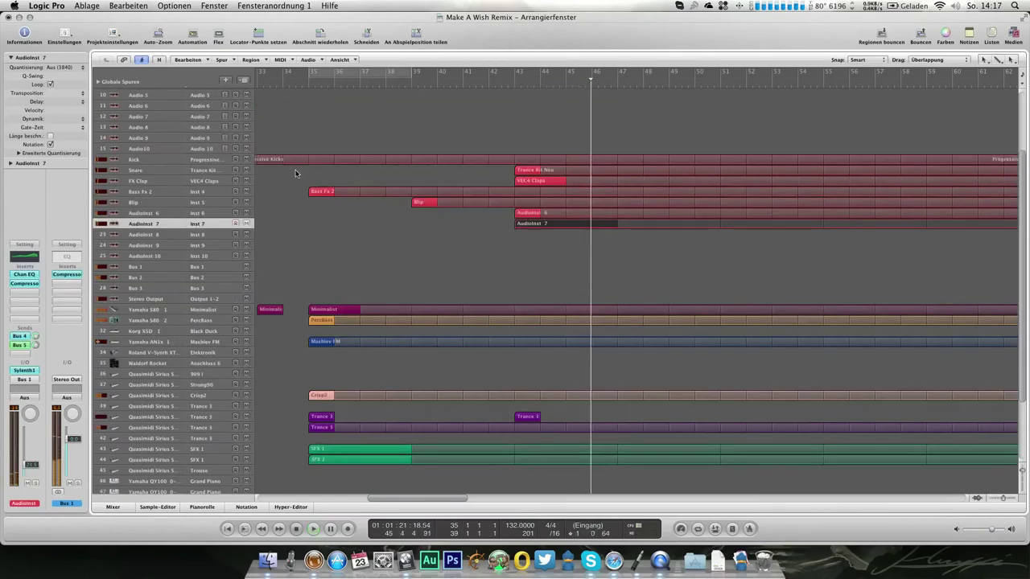
{"action": "left_click", "coordinate": [205, 162]}
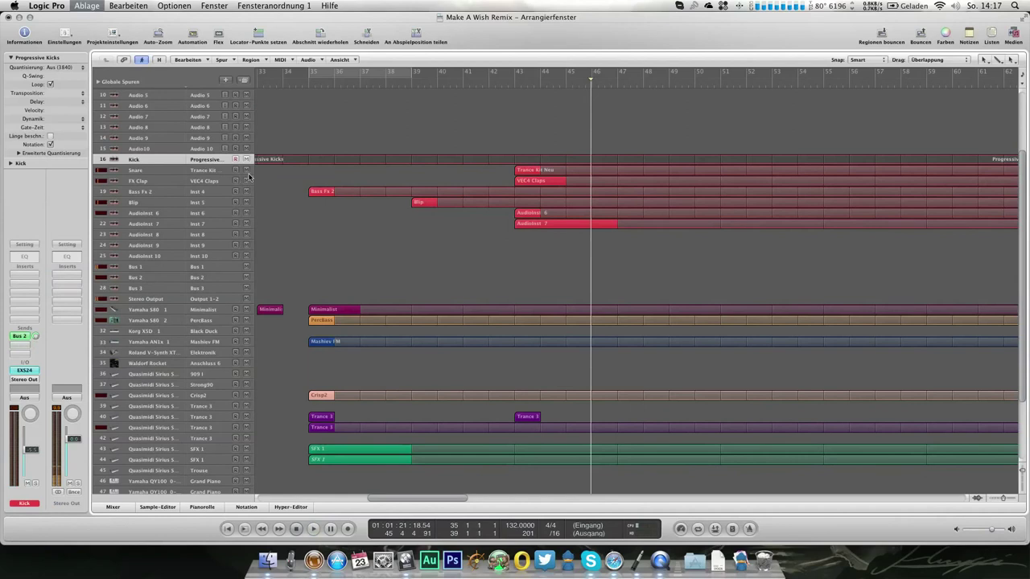
Show the track automation, add a volume node at -5.5 dB on the Kick track just before bar 43, and hide the automation.
{"action": "key", "text": "a"}
{"action": "key", "text": "a"}
{"action": "key", "text": "a"}
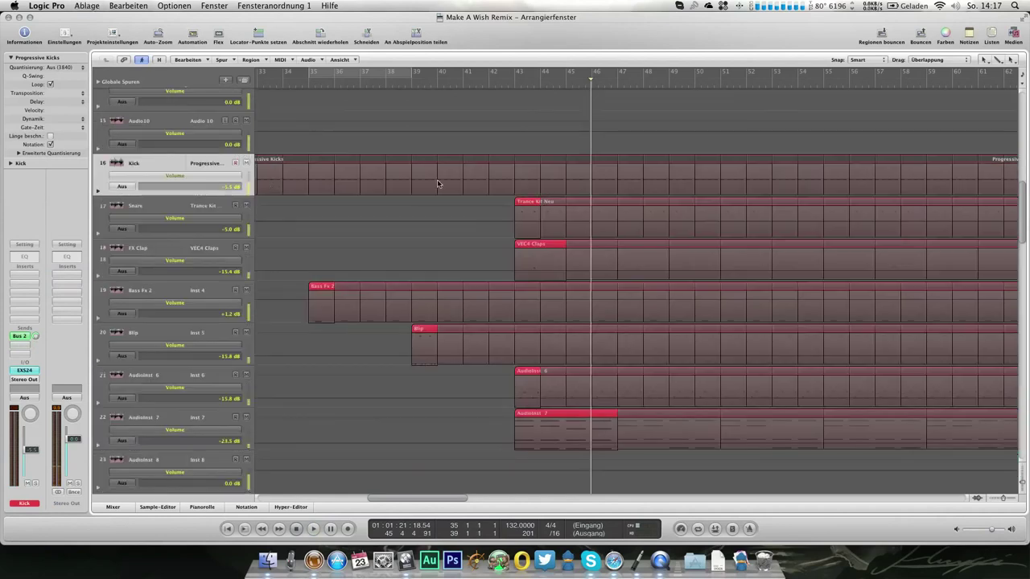
{"action": "left_click", "coordinate": [488, 184]}
{"action": "left_click_drag", "start_coordinate": [493, 178], "coordinate": [506, 178]}
{"action": "key", "text": "super+Right"}
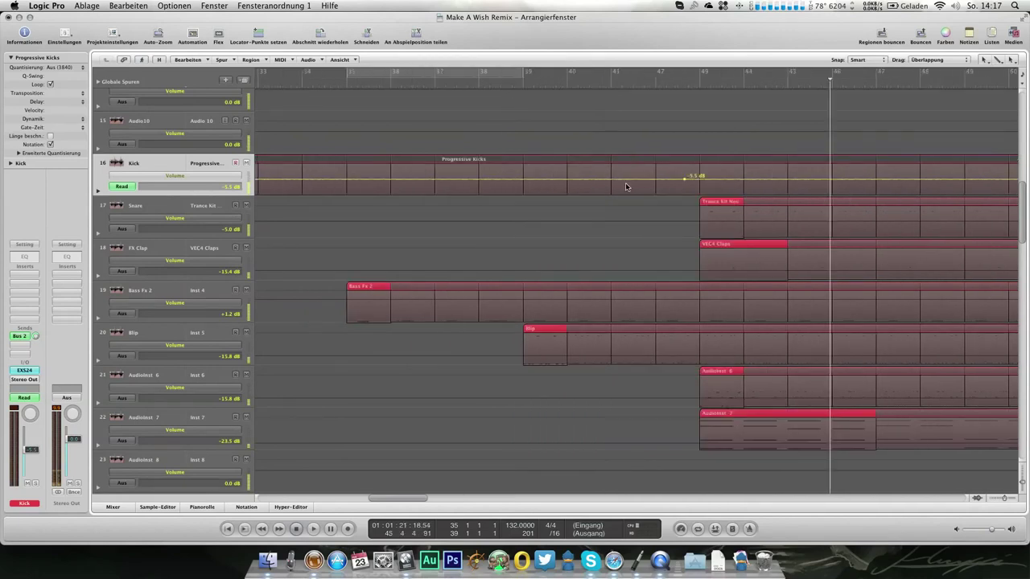
{"action": "left_click", "coordinate": [686, 178]}
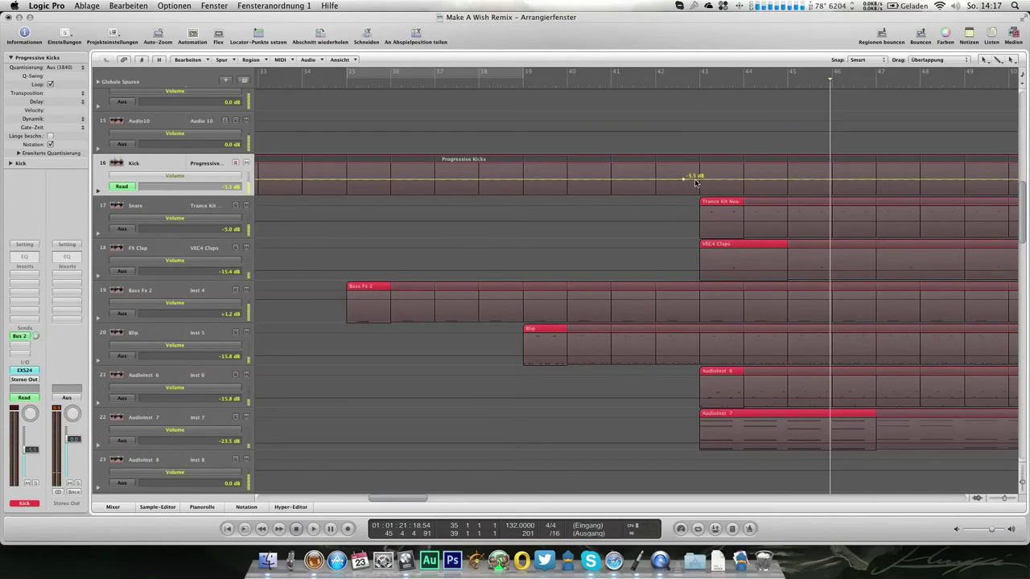
{"action": "left_click", "coordinate": [688, 194]}
{"action": "left_click_drag", "start_coordinate": [688, 190], "coordinate": [688, 194]}
{"action": "left_click", "coordinate": [694, 194]}
{"action": "key", "text": "a"}
Play from just before bar 39 and display Sylenth1's Filter A Cutoff automation on the AudioInst 7 track.
{"action": "left_click", "coordinate": [514, 83]}
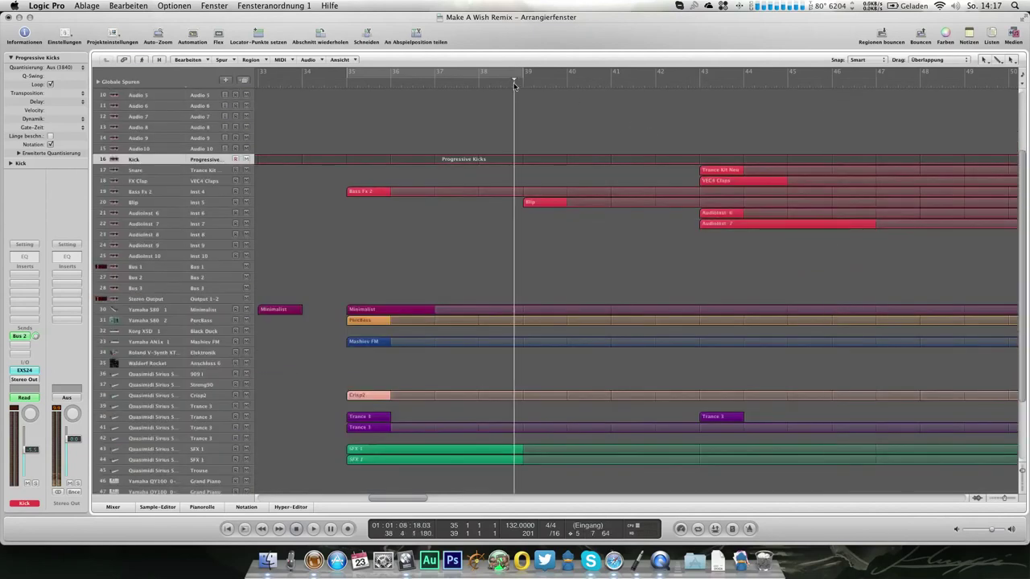
{"action": "key", "text": "space"}
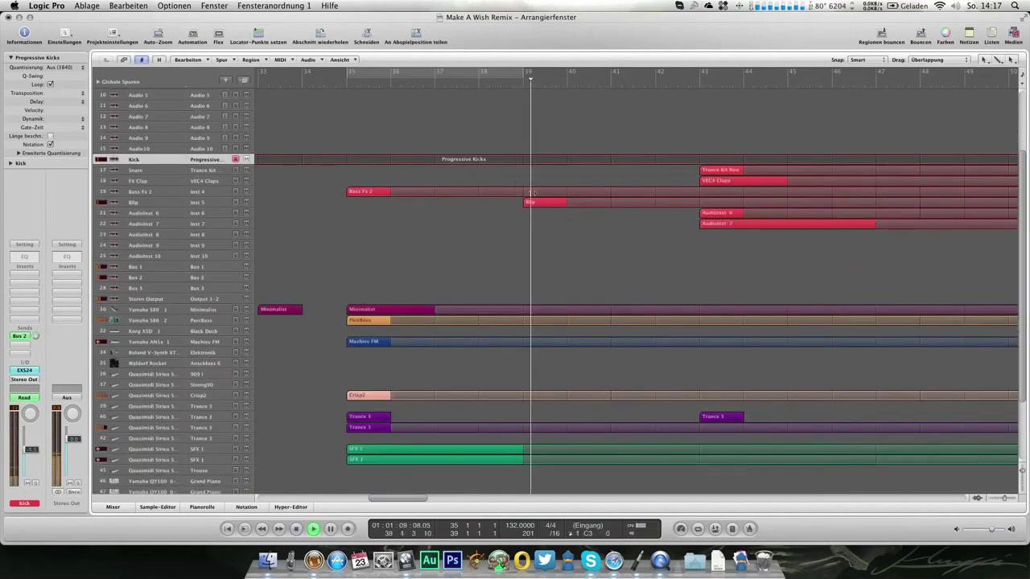
{"action": "key", "text": "super+Left"}
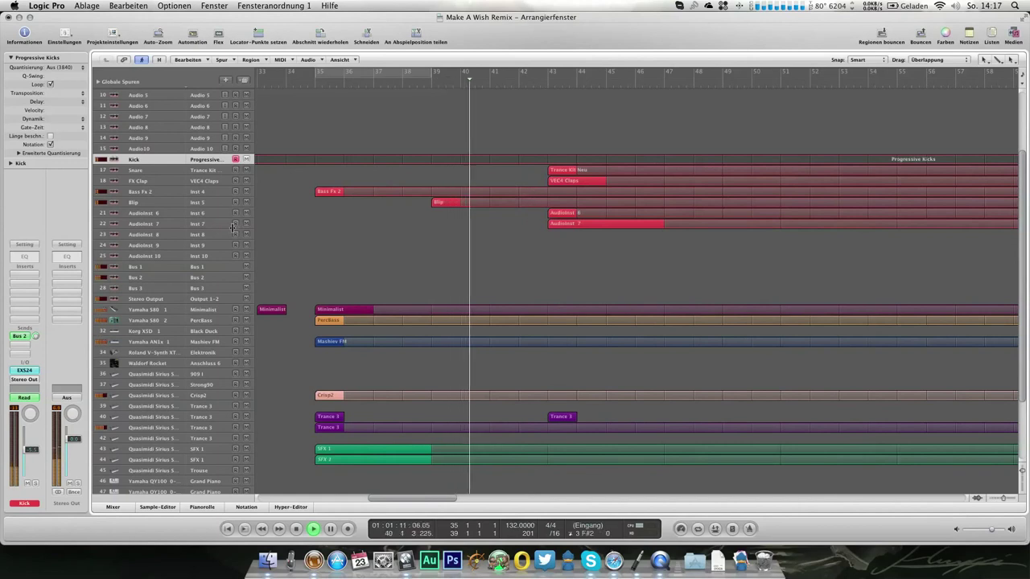
{"action": "left_click", "coordinate": [230, 225]}
{"action": "key", "text": "a"}
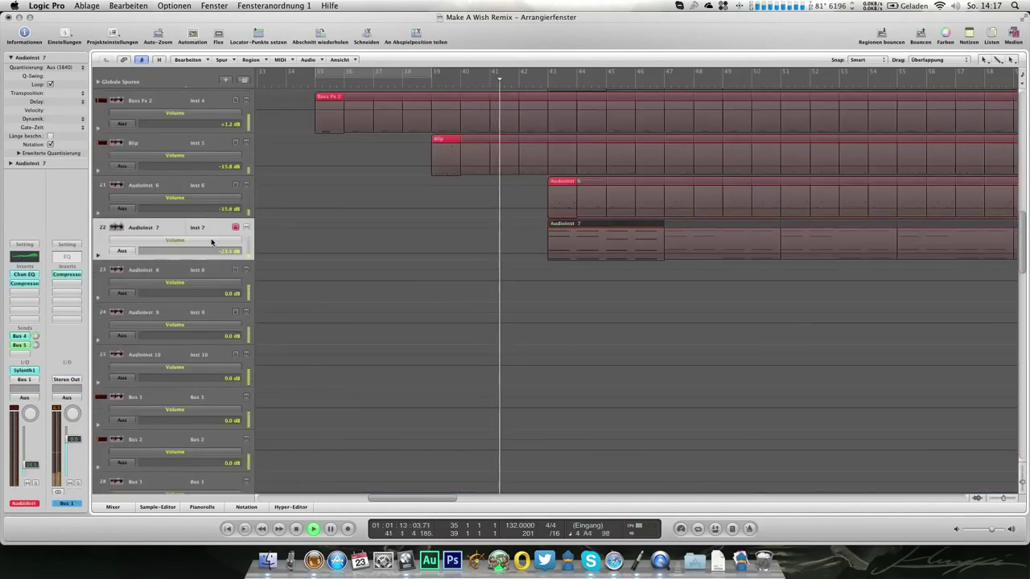
{"action": "left_click", "coordinate": [212, 240]}
{"action": "mouse_move", "coordinate": [232, 203]}
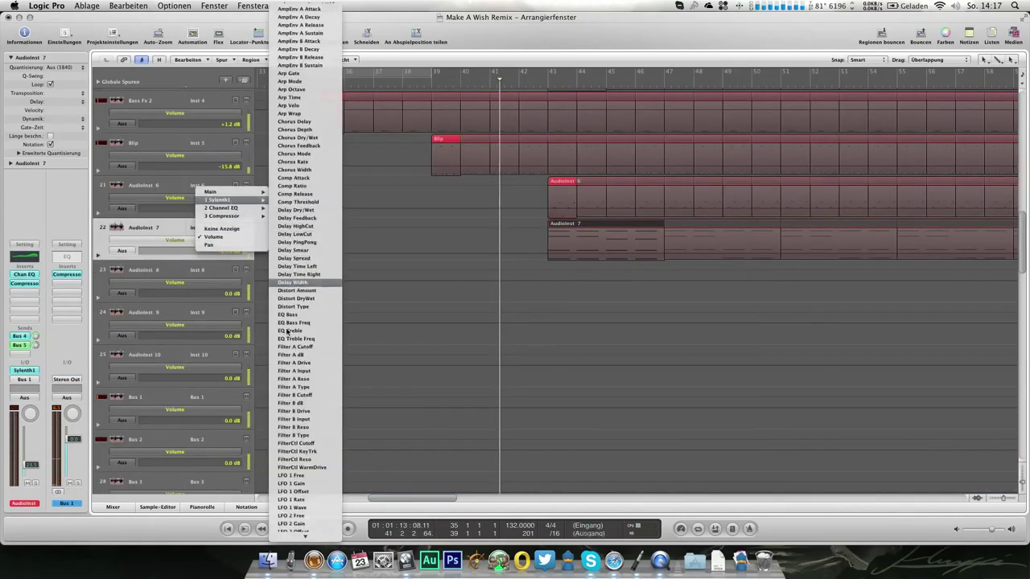
{"action": "left_click", "coordinate": [301, 347]}
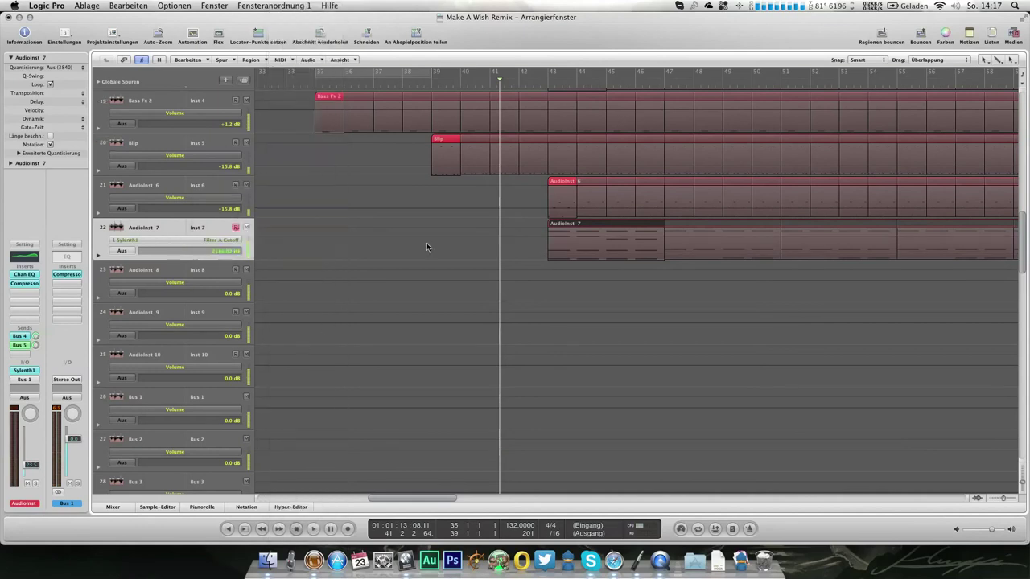
Automate AudioInst 7's Filter A Cutoff to rise from about 4.8 Hz at bar 43 to about 1836 Hz at bar 59.
{"action": "left_click_drag", "start_coordinate": [250, 247], "coordinate": [248, 254]}
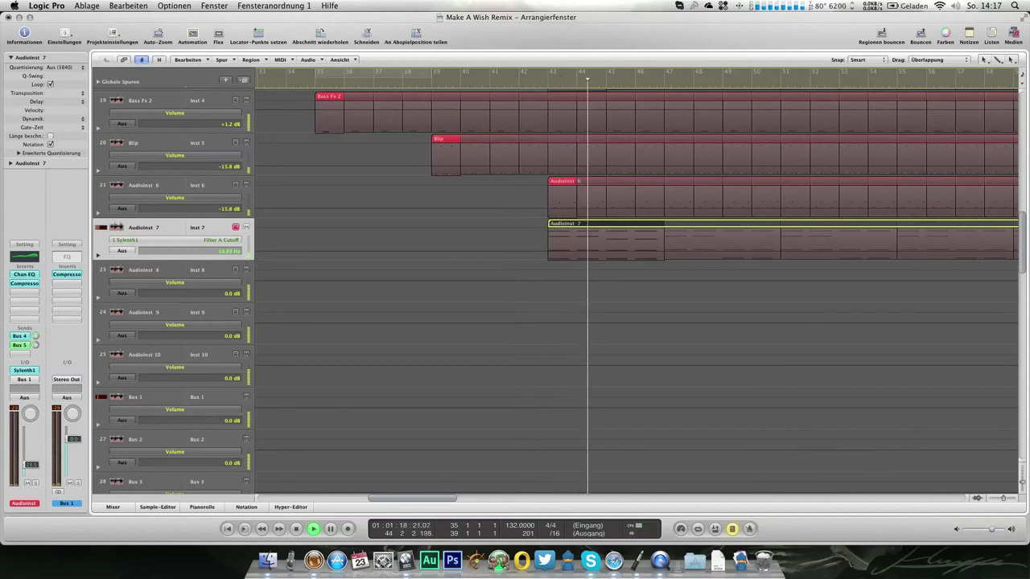
{"action": "left_click_drag", "start_coordinate": [248, 253], "coordinate": [250, 262]}
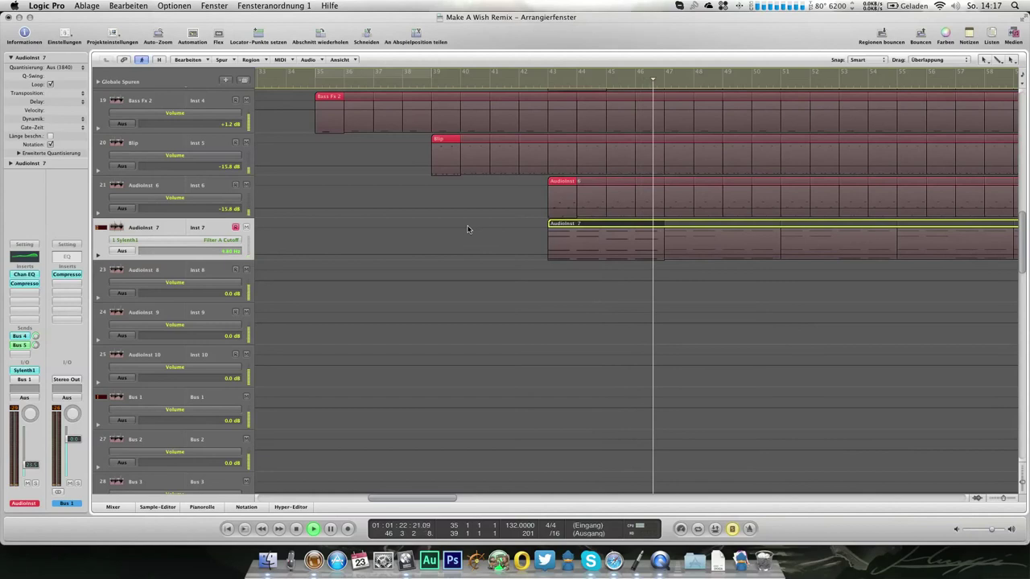
{"action": "left_click", "coordinate": [546, 256]}
{"action": "scroll", "coordinate": [757, 265], "scroll_direction": "right", "scroll_amount": 2}
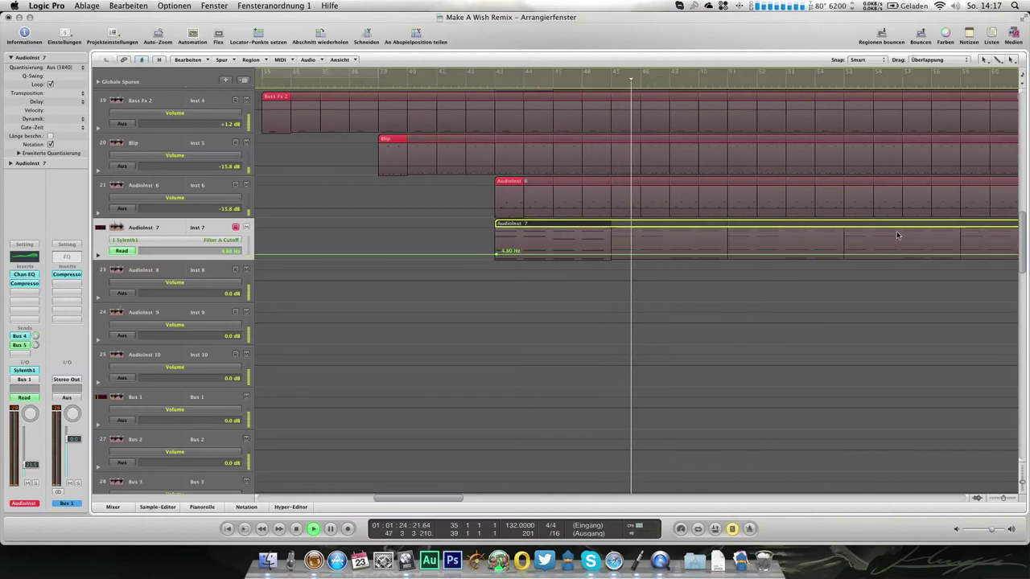
{"action": "left_click", "coordinate": [963, 235]}
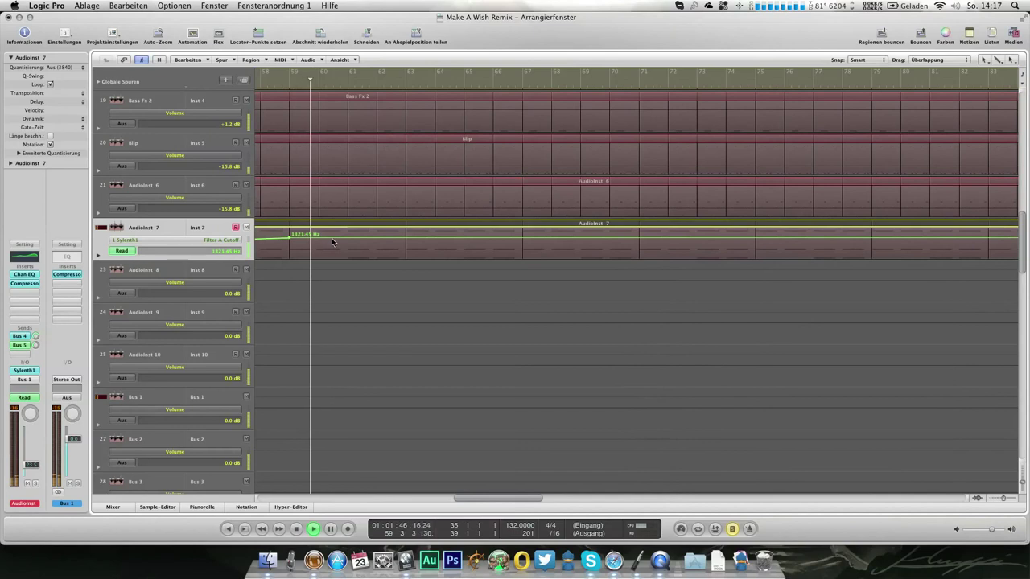
{"action": "left_click_drag", "start_coordinate": [332, 239], "coordinate": [333, 241]}
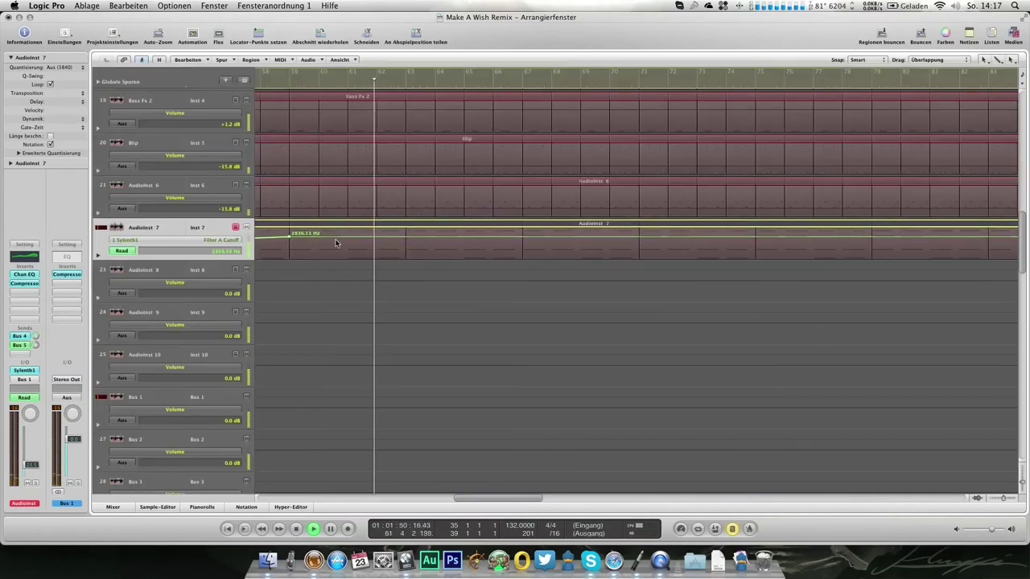
Set the 9000 Hz band of AudioInst 7's Channel EQ to +14.5 dB and close the plug-in.
{"action": "left_click", "coordinate": [24, 278]}
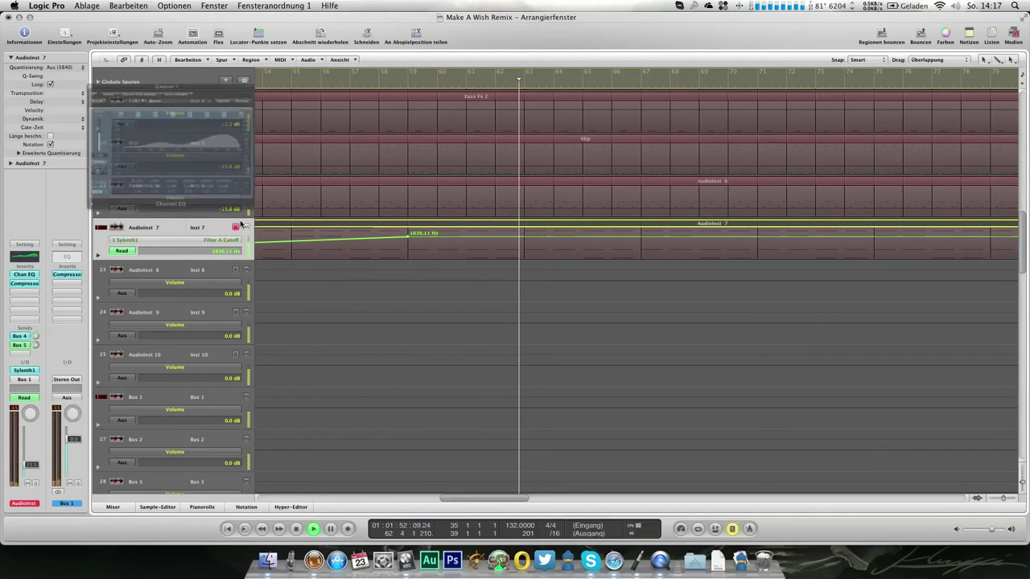
{"action": "mouse_move", "coordinate": [230, 214]}
{"action": "left_mouse_down"}
{"action": "mouse_move", "coordinate": [225, 201]}
{"action": "mouse_move", "coordinate": [233, 232]}
{"action": "left_mouse_up"}
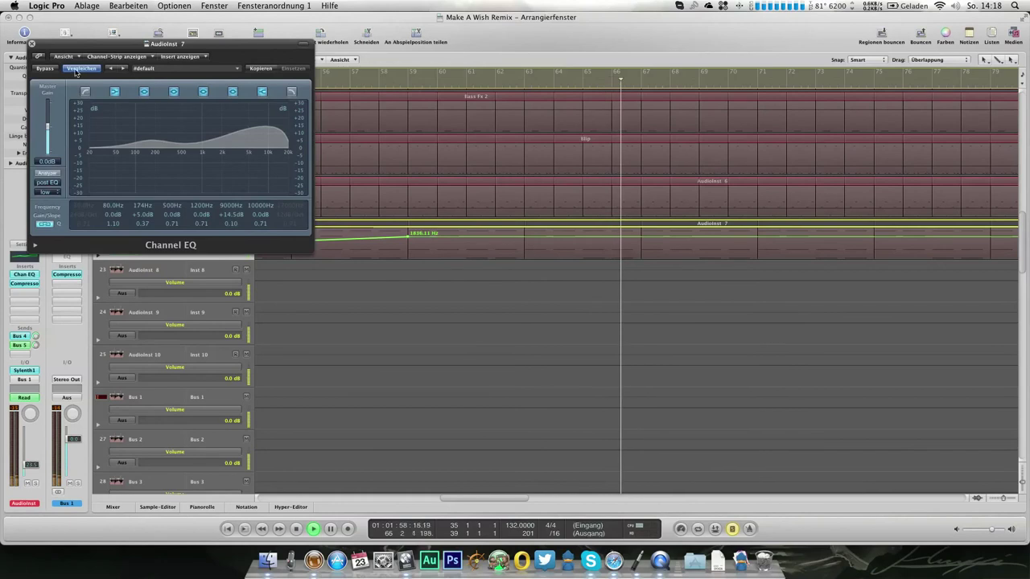
{"action": "left_click", "coordinate": [32, 44]}
{"action": "scroll", "coordinate": [337, 252], "scroll_direction": "left", "scroll_amount": 2}
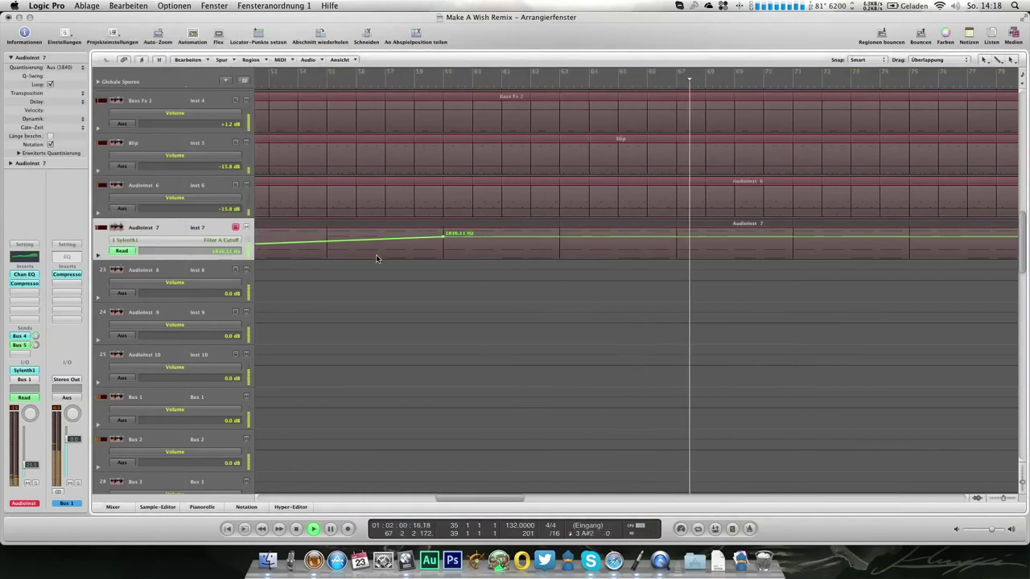
Hide the automation and copy the two Trance 3 regions on track 40 to bars 51 and 59.
{"action": "key", "text": "ctrl+Up"}
{"action": "scroll", "coordinate": [375, 254], "scroll_direction": "left", "scroll_amount": 10}
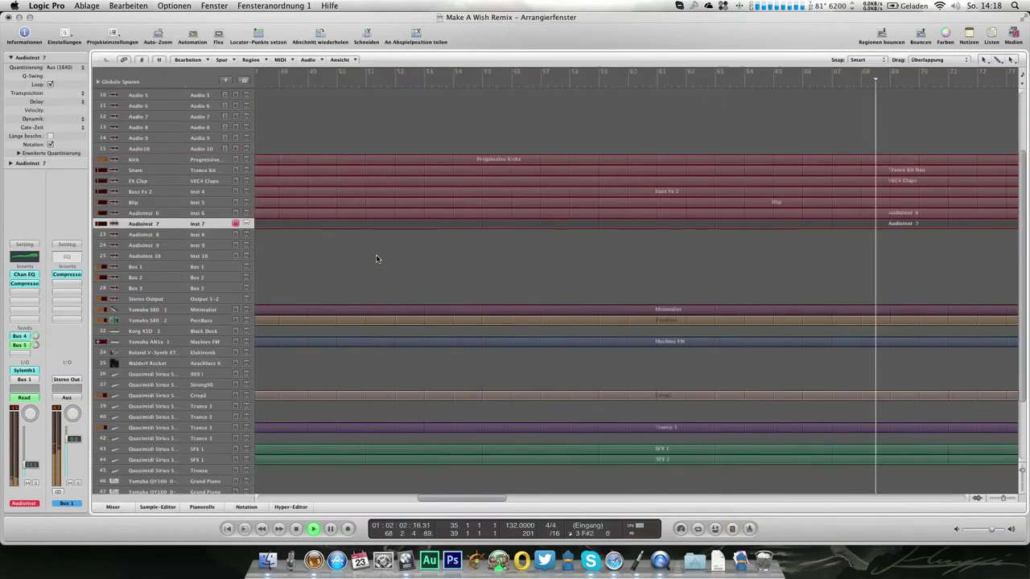
{"action": "scroll", "coordinate": [376, 258], "scroll_direction": "left", "scroll_amount": 5}
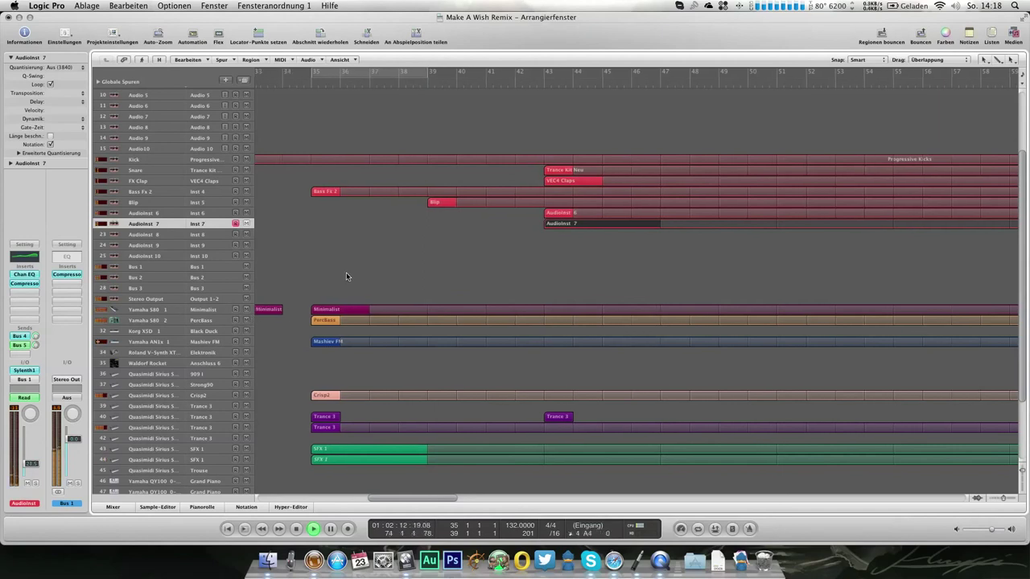
{"action": "scroll", "coordinate": [345, 275], "scroll_direction": "down", "scroll_amount": 5}
{"action": "scroll", "coordinate": [351, 276], "scroll_direction": "right", "scroll_amount": 3}
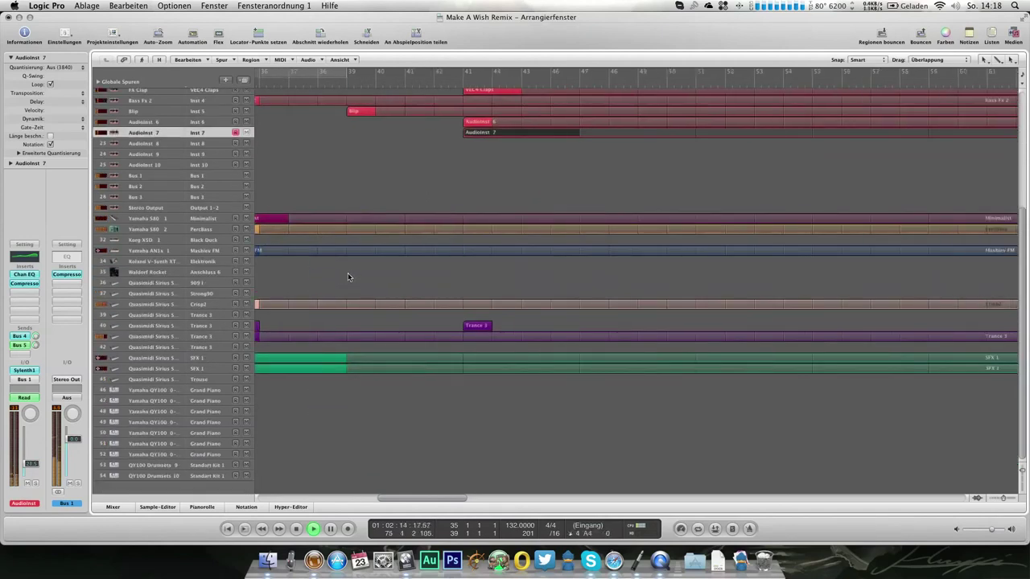
{"action": "scroll", "coordinate": [348, 278], "scroll_direction": "left", "scroll_amount": 3}
{"action": "left_click_drag", "start_coordinate": [295, 321], "coordinate": [589, 329]}
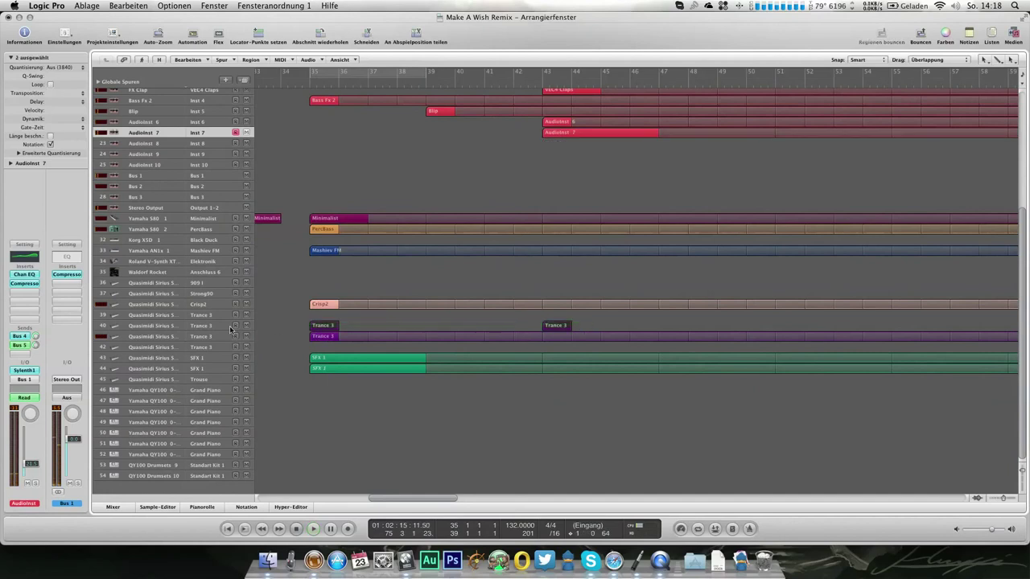
{"action": "left_click_drag", "start_coordinate": [322, 326], "coordinate": [788, 325]}
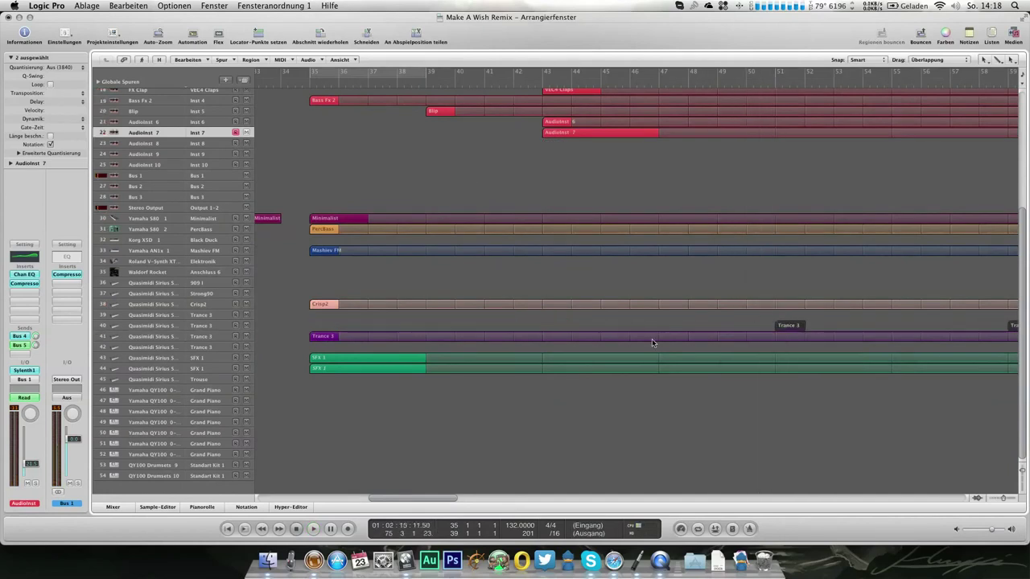
{"action": "key", "text": "super+z"}
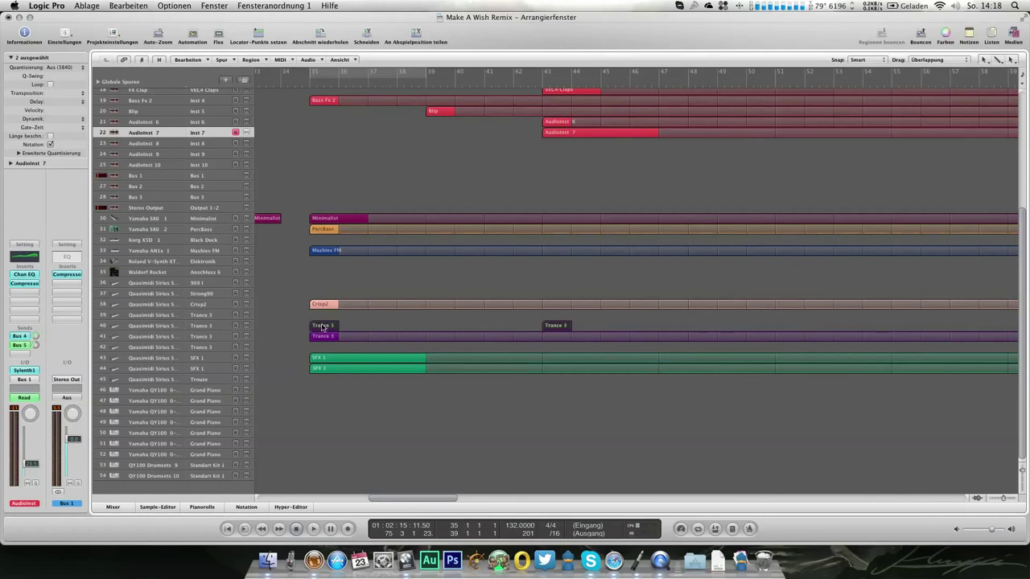
{"action": "left_click_drag", "start_coordinate": [579, 330], "coordinate": [785, 326]}
Start playback, assign the Offbeat3 program to Quasimidi Sirius track 36 and set the track's volume to 127.
{"action": "key", "text": "space"}
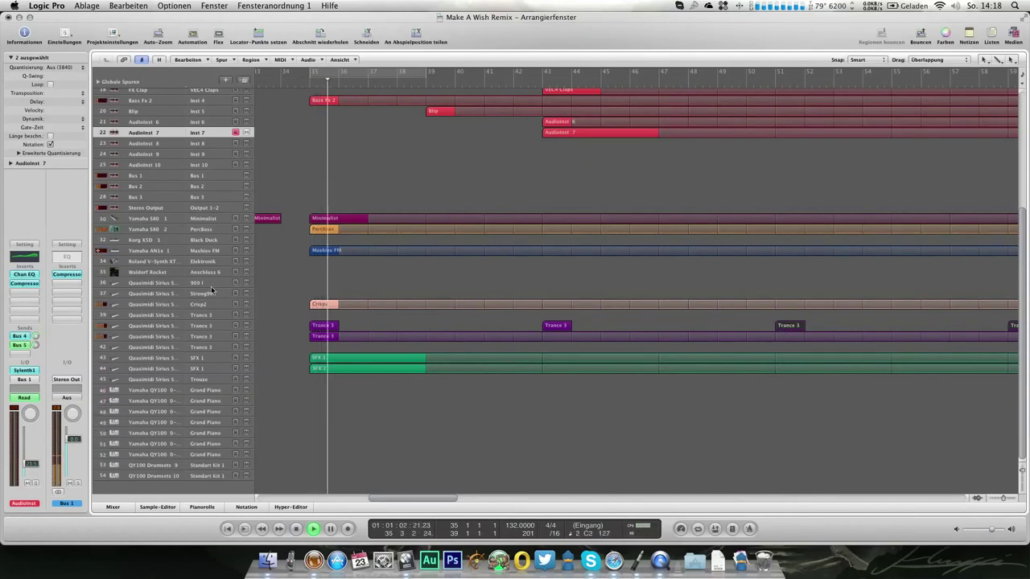
{"action": "left_click", "coordinate": [153, 283]}
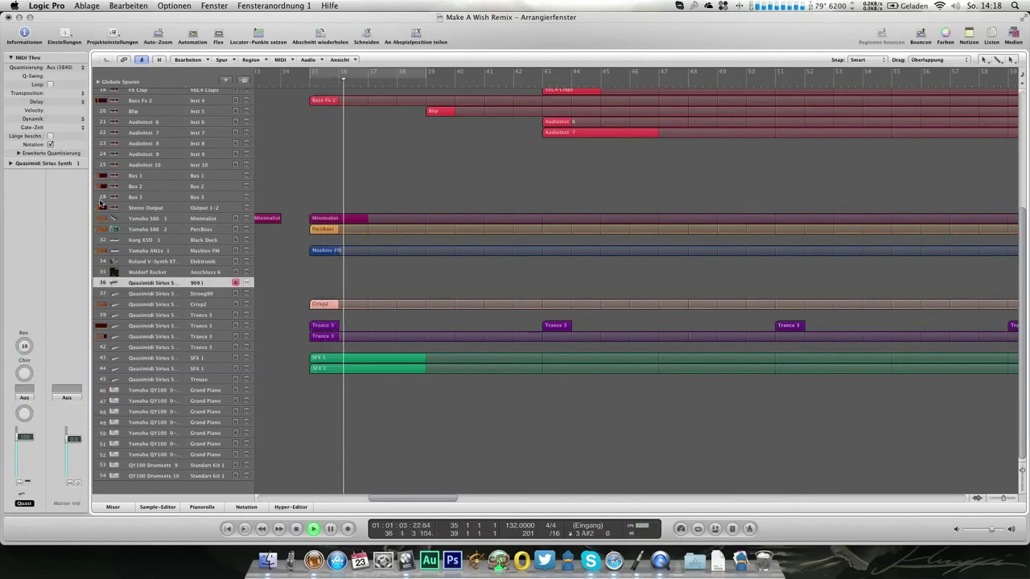
{"action": "double_click", "coordinate": [58, 165]}
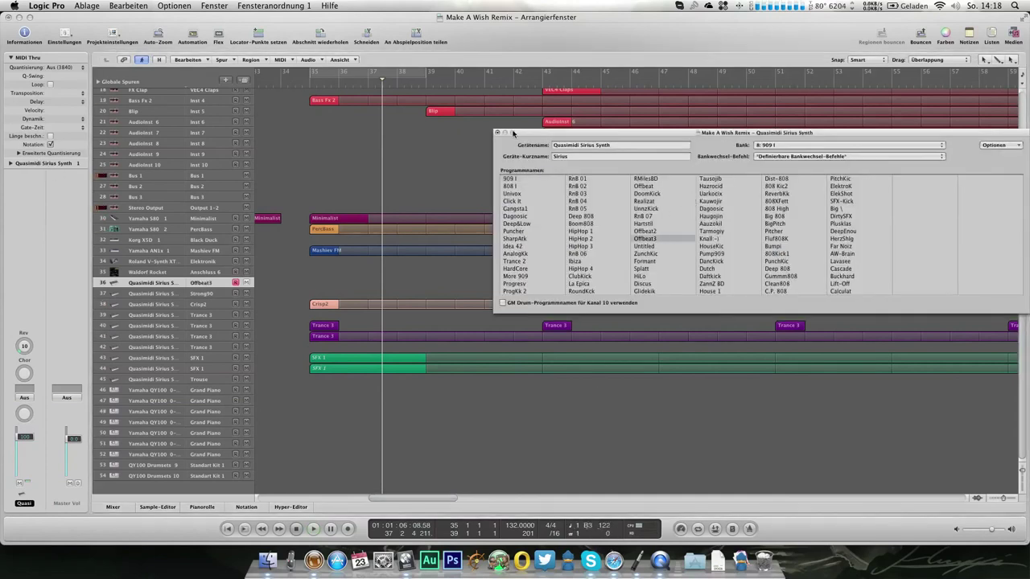
{"action": "left_click", "coordinate": [497, 133]}
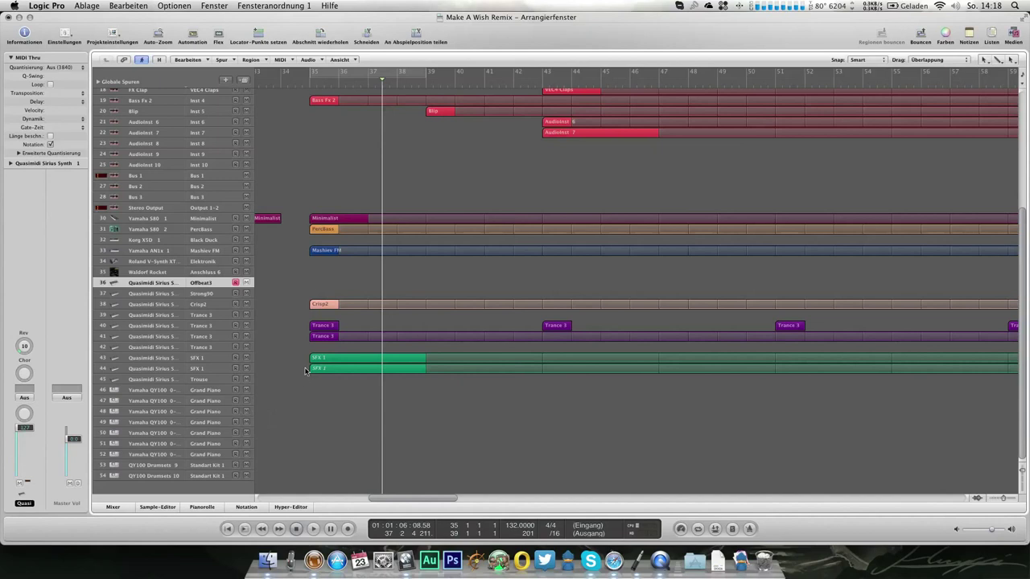
Create a two-bar Offbeat3 region at bar 35 on track 36 and open it in the Piano Roll.
{"action": "left_click", "coordinate": [319, 285]}
{"action": "left_click_drag", "start_coordinate": [338, 284], "coordinate": [360, 288]}
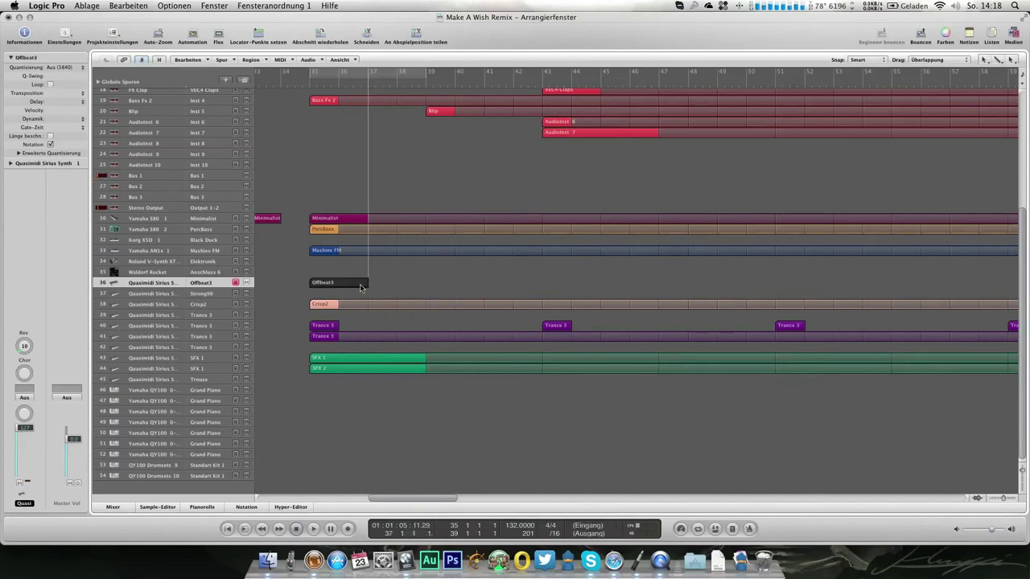
{"action": "key", "text": "super+6"}
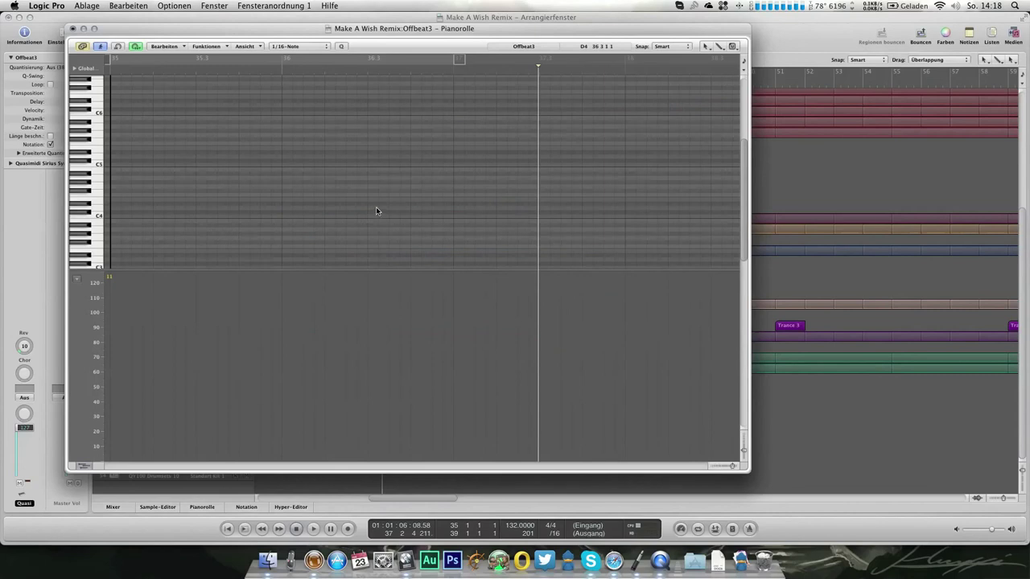
Add one short note just above C3 shortly after beat 36.3 in the Offbeat3 region, audition it and close the editor.
{"action": "scroll", "coordinate": [376, 207], "scroll_direction": "down", "scroll_amount": 2}
{"action": "left_click", "coordinate": [387, 212]}
{"action": "left_click_drag", "start_coordinate": [396, 215], "coordinate": [400, 208]}
{"action": "double_click", "coordinate": [309, 73]}
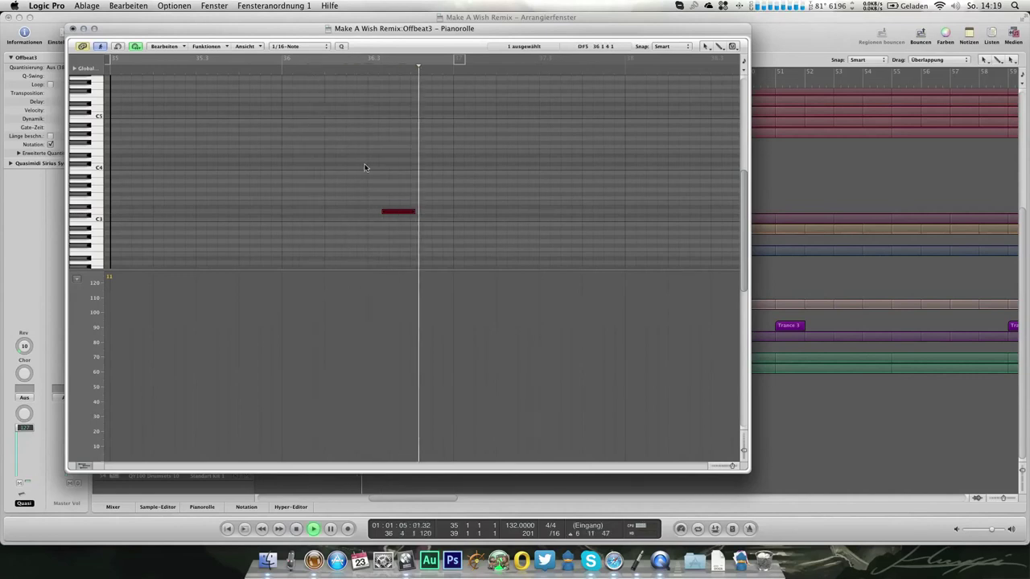
{"action": "left_click_drag", "start_coordinate": [398, 214], "coordinate": [400, 211]}
{"action": "left_click", "coordinate": [73, 29]}
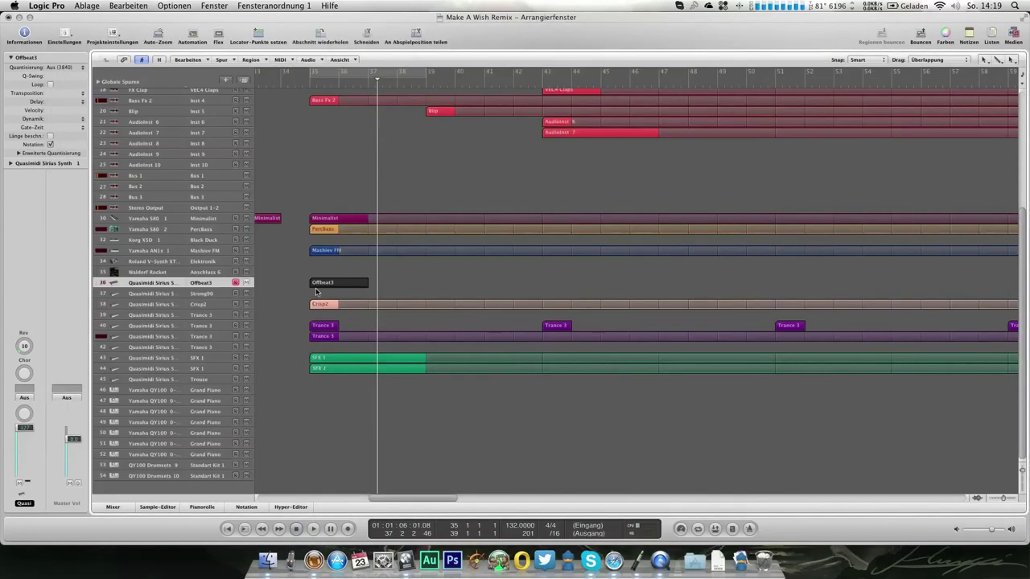
Move the Offbeat3 region to bar 43, loop it and play the arrangement from just before that bar.
{"action": "left_click_drag", "start_coordinate": [363, 284], "coordinate": [561, 286]}
{"action": "key", "text": "l"}
{"action": "left_click", "coordinate": [529, 83]}
{"action": "key", "text": "space"}
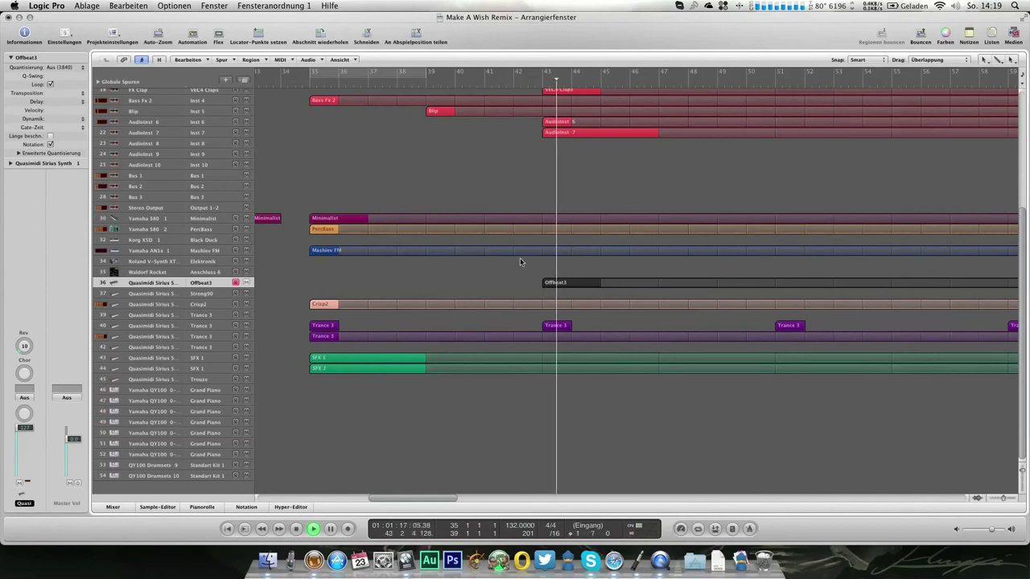
{"action": "scroll", "coordinate": [520, 262], "scroll_direction": "up", "scroll_amount": 2}
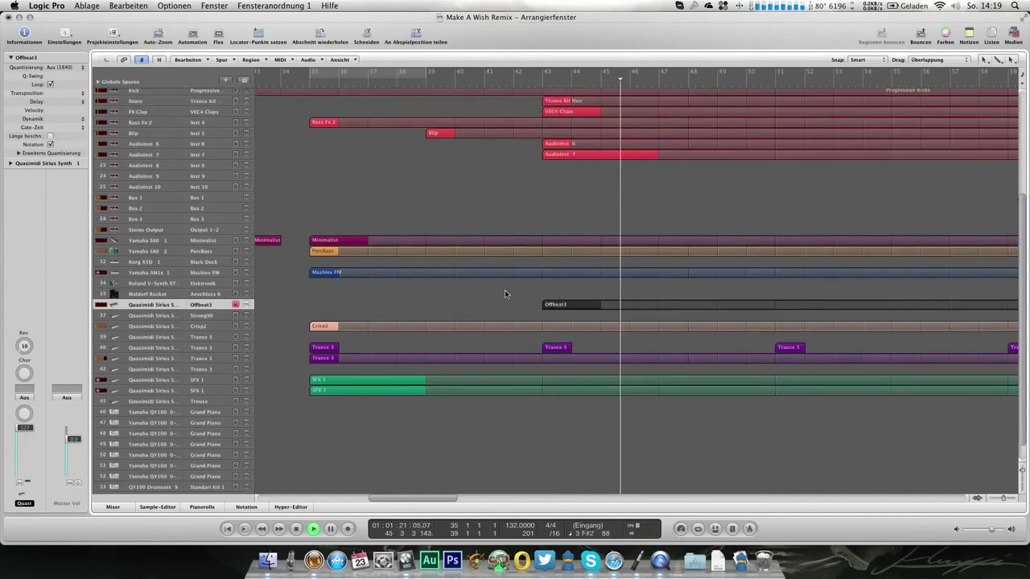
{"action": "scroll", "coordinate": [505, 294], "scroll_direction": "right", "scroll_amount": 2}
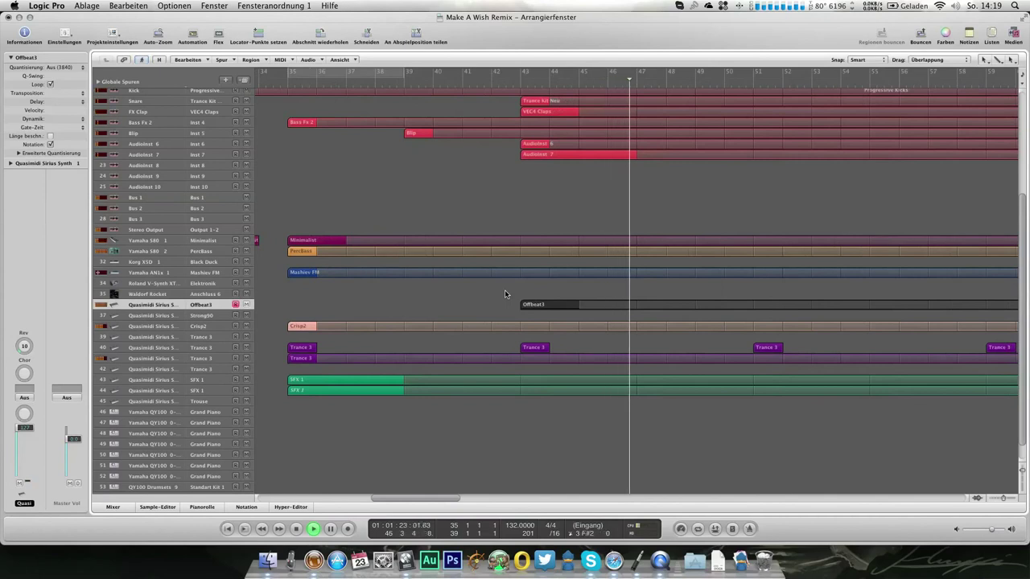
{"action": "scroll", "coordinate": [505, 293], "scroll_direction": "right", "scroll_amount": 3}
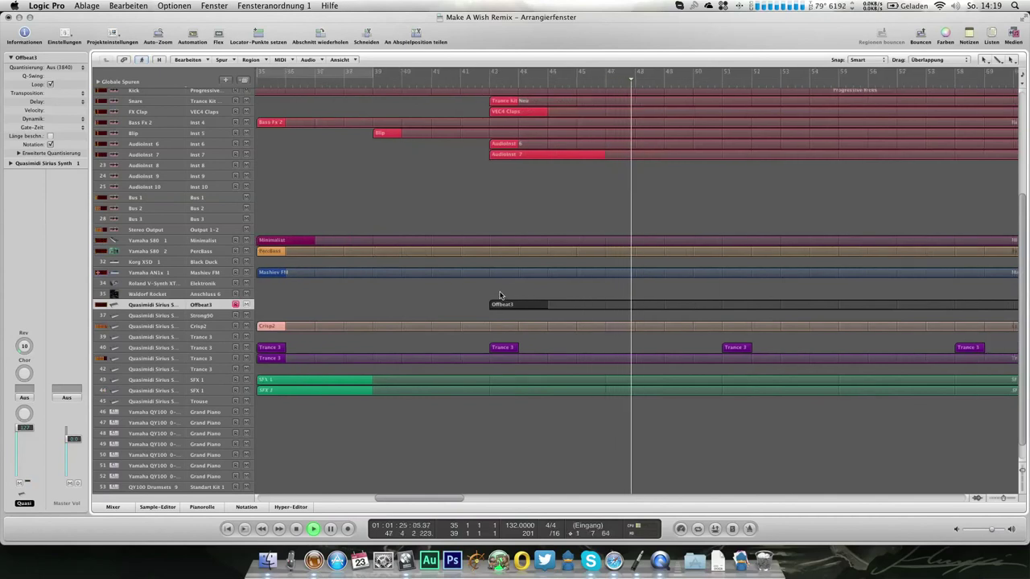
Assign the Dance Kit program to the QY100 Drumsets 9 track 53 and close the program list.
{"action": "scroll", "coordinate": [500, 295], "scroll_direction": "down", "scroll_amount": 2}
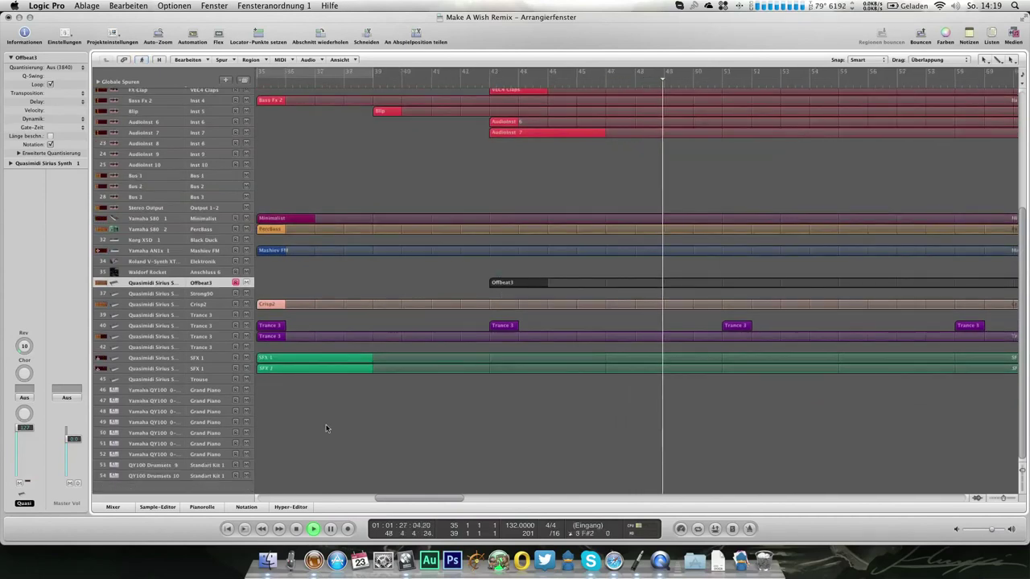
{"action": "left_click", "coordinate": [145, 465]}
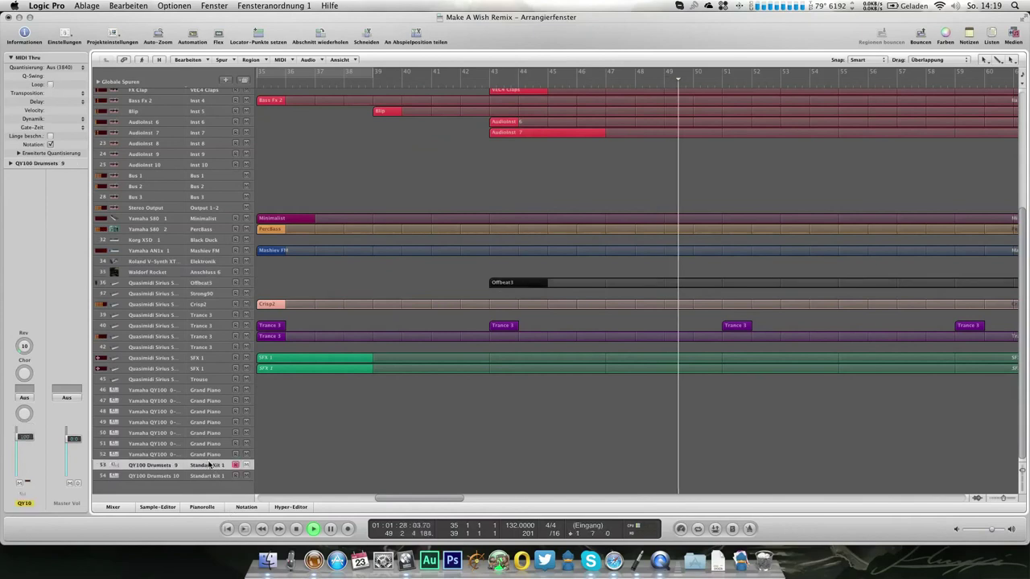
{"action": "double_click", "coordinate": [54, 164]}
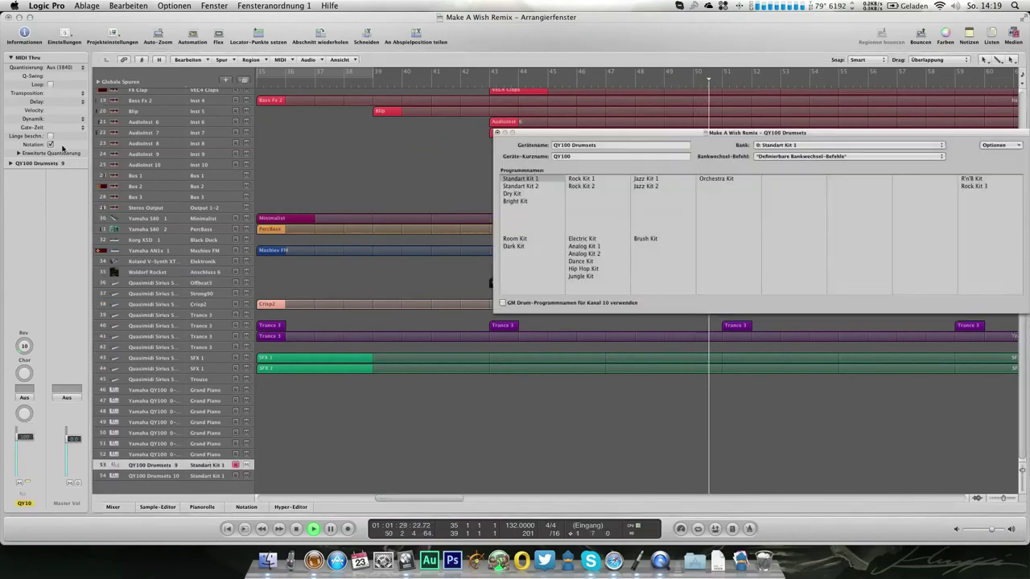
{"action": "left_click", "coordinate": [572, 262]}
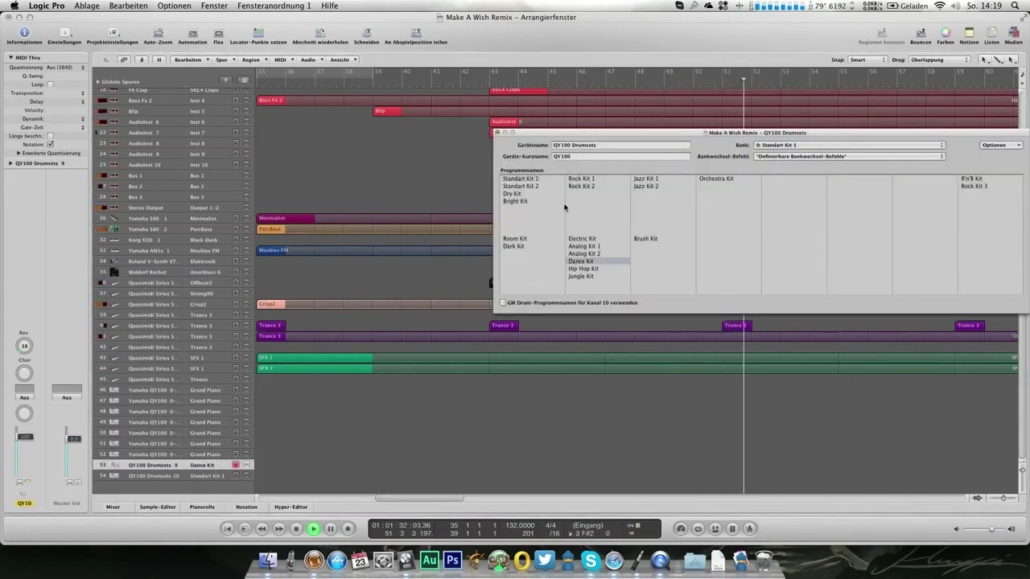
{"action": "left_click", "coordinate": [496, 133]}
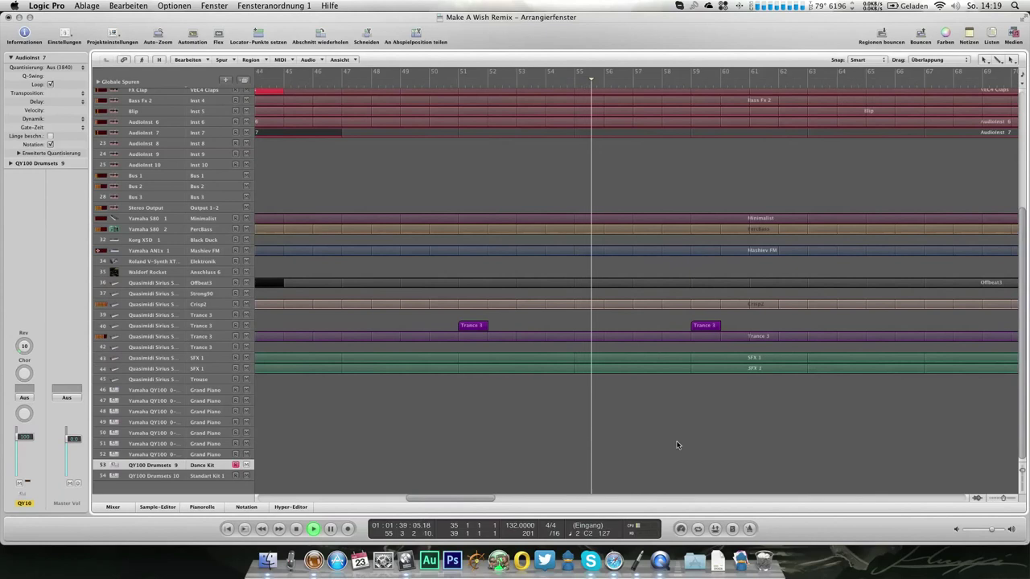
Add a second QY100 Drumsets 9 track as track 54, create a one-bar Dance Kit region at bar 42 and open it in the Piano Roll.
{"action": "key", "text": "super+d"}
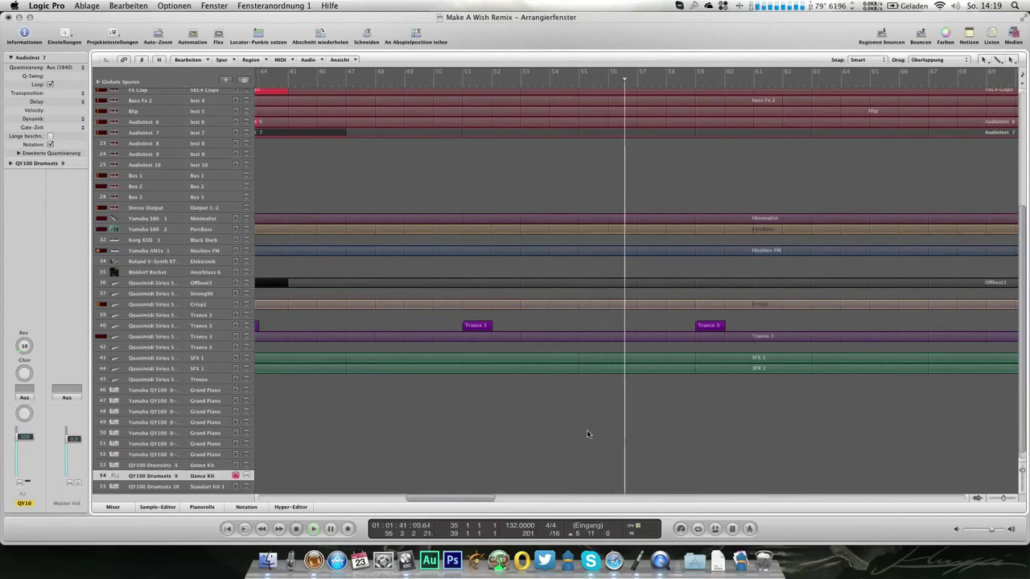
{"action": "scroll", "coordinate": [587, 430], "scroll_direction": "left", "scroll_amount": 5}
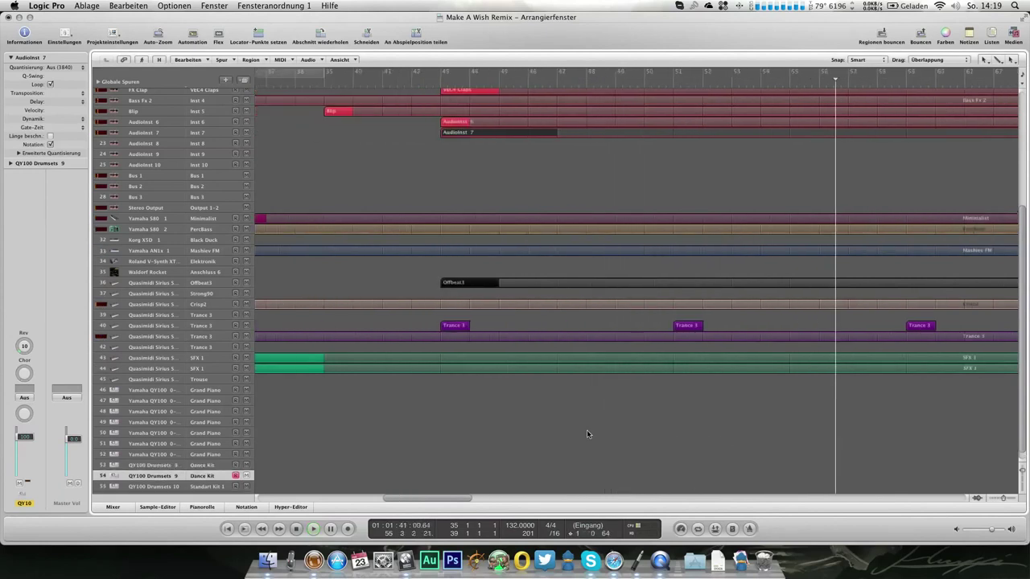
{"action": "double_click", "coordinate": [447, 476]}
{"action": "double_click", "coordinate": [446, 476]}
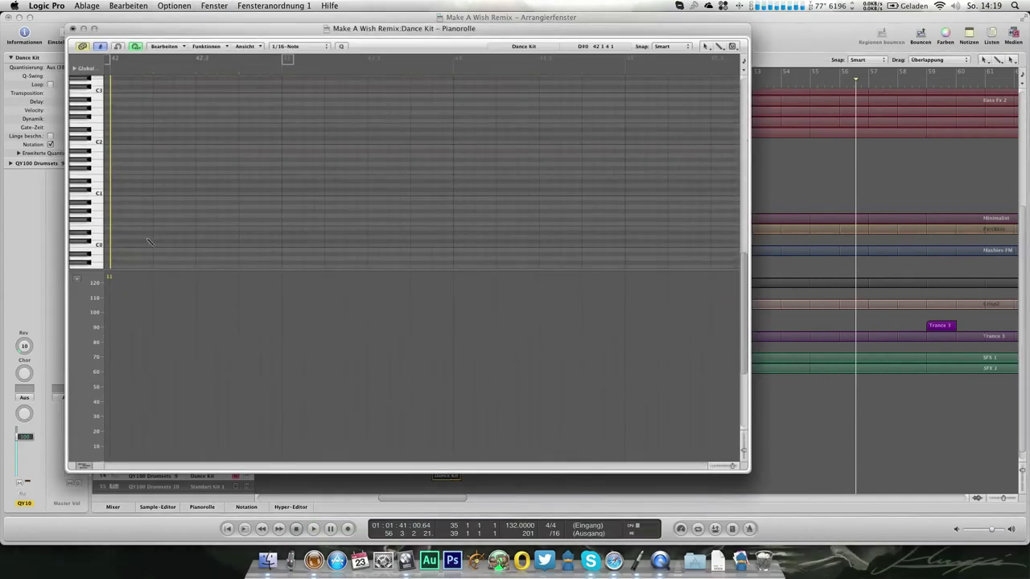
Draw one E0 note from beat 42.2 to the end of bar 42, close the editor and set the track's volume to 96.
{"action": "left_click_drag", "start_coordinate": [170, 231], "coordinate": [258, 239]}
{"action": "left_click", "coordinate": [109, 71]}
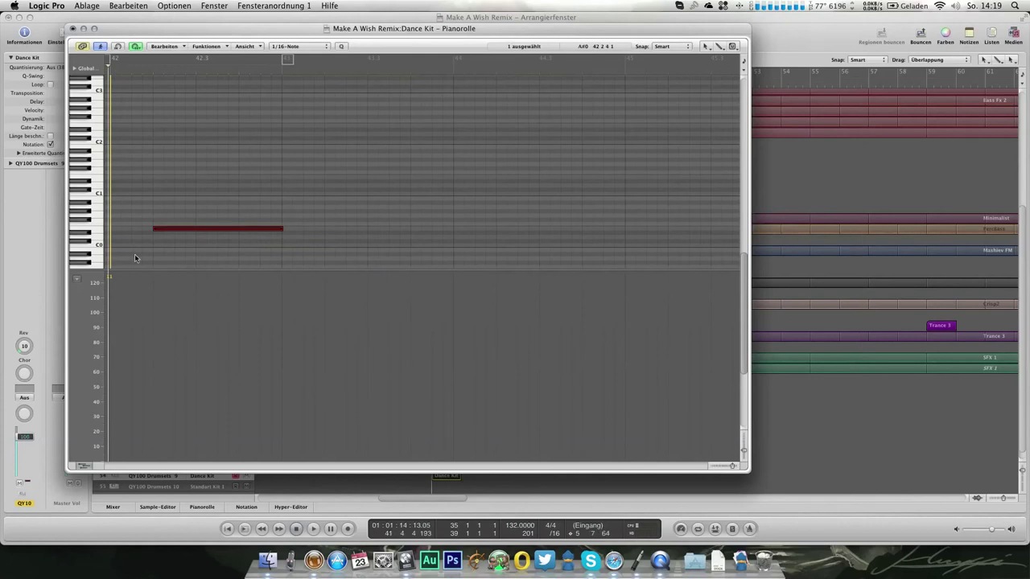
{"action": "key", "text": "super+w"}
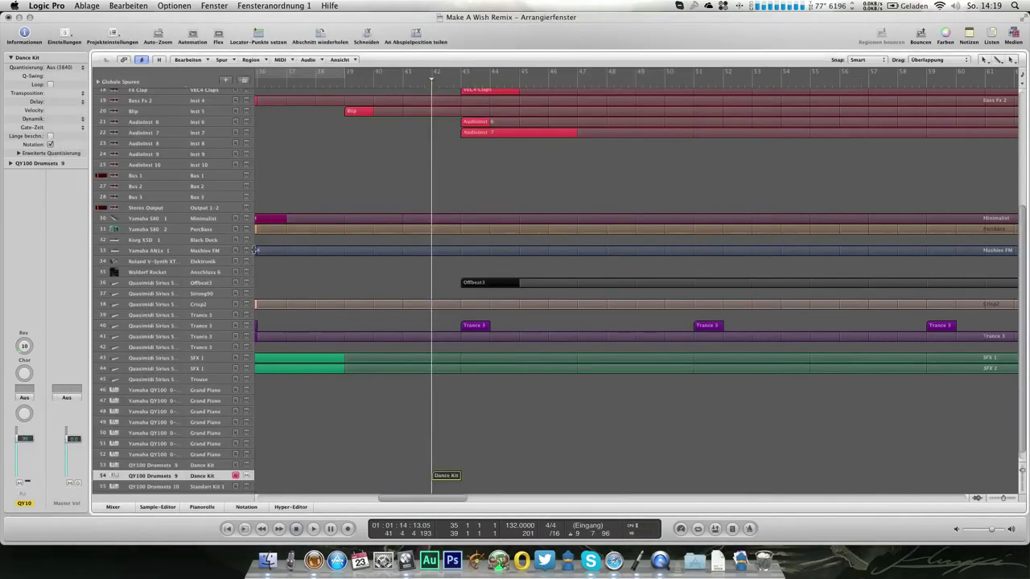
Reopen the bar 42 Dance Kit region, trim its note to start halfway through beat 2, audition it and close the editor.
{"action": "key", "text": "ctrl+Up"}
{"action": "left_click", "coordinate": [191, 243]}
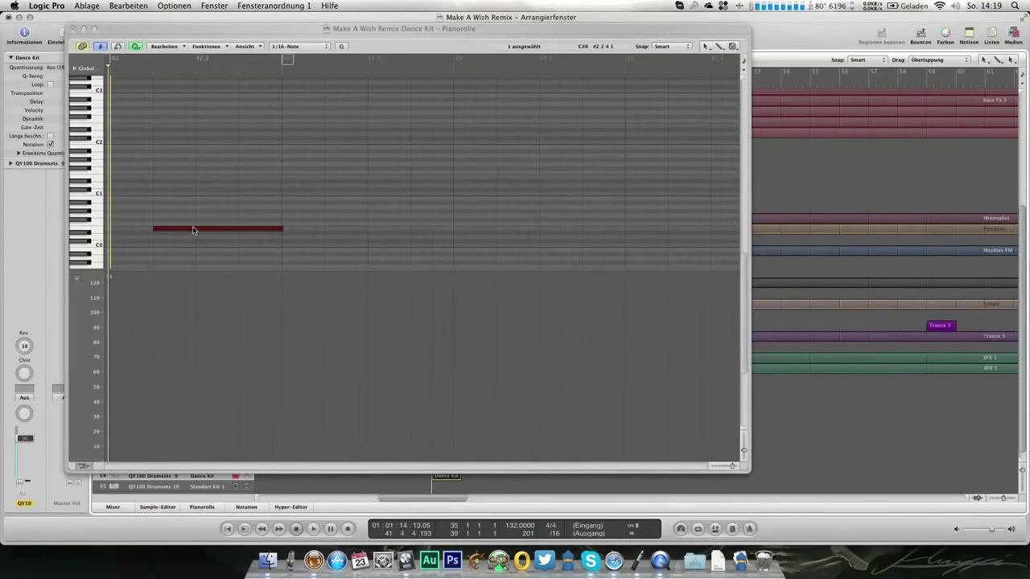
{"action": "left_click_drag", "start_coordinate": [194, 228], "coordinate": [194, 250]}
{"action": "key", "text": "space"}
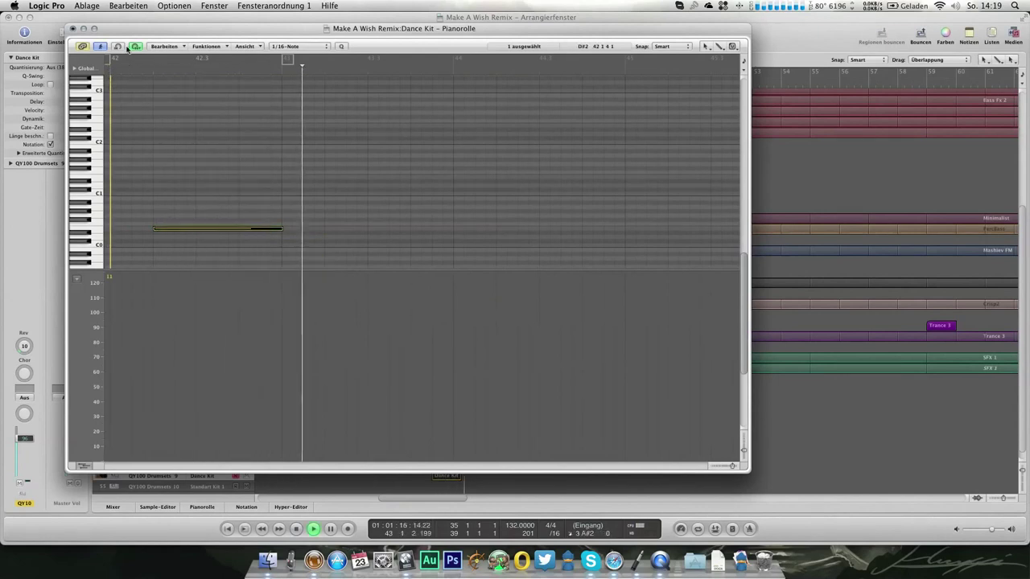
{"action": "key", "text": "space"}
{"action": "mouse_move", "coordinate": [154, 229]}
{"action": "left_mouse_down"}
{"action": "mouse_move", "coordinate": [186, 231]}
{"action": "mouse_move", "coordinate": [175, 231]}
{"action": "left_mouse_up"}
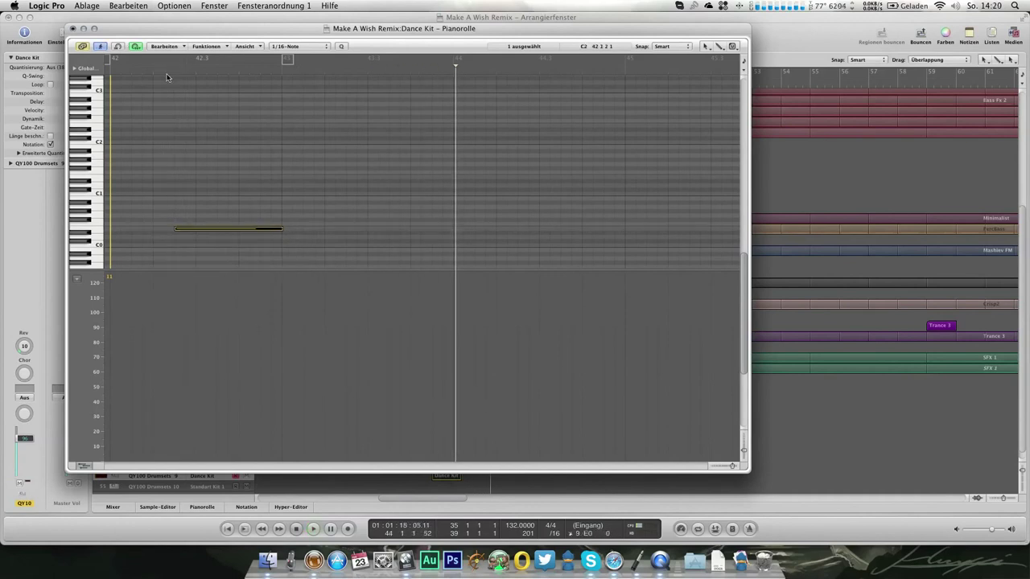
{"action": "double_click", "coordinate": [161, 72]}
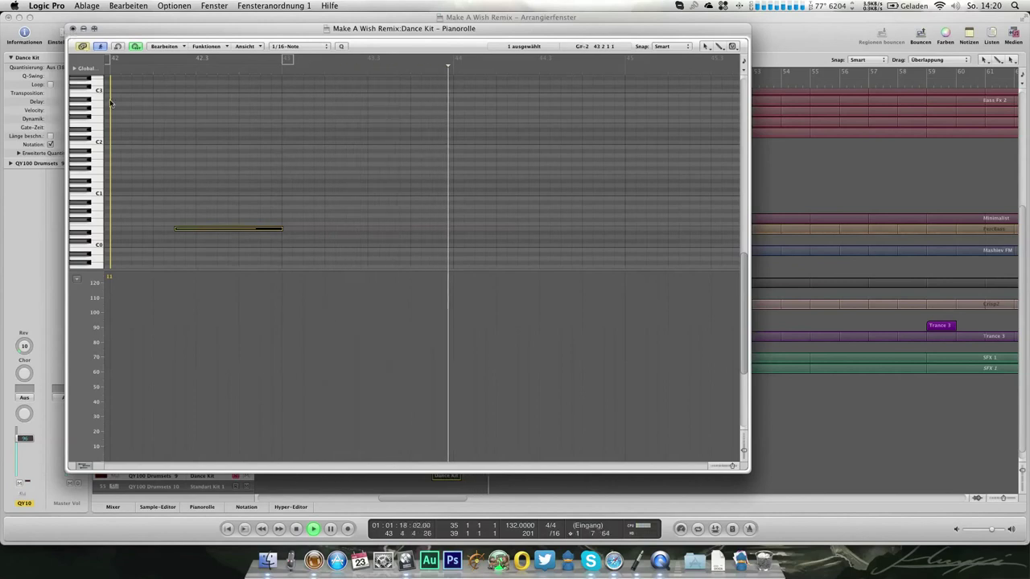
{"action": "left_click", "coordinate": [73, 29]}
Copy the bar 42 Dance Kit region to bar 50, then create a one-bar Dance Kit region at bar 51 on track 53 and open it.
{"action": "left_click_drag", "start_coordinate": [447, 476], "coordinate": [679, 475]}
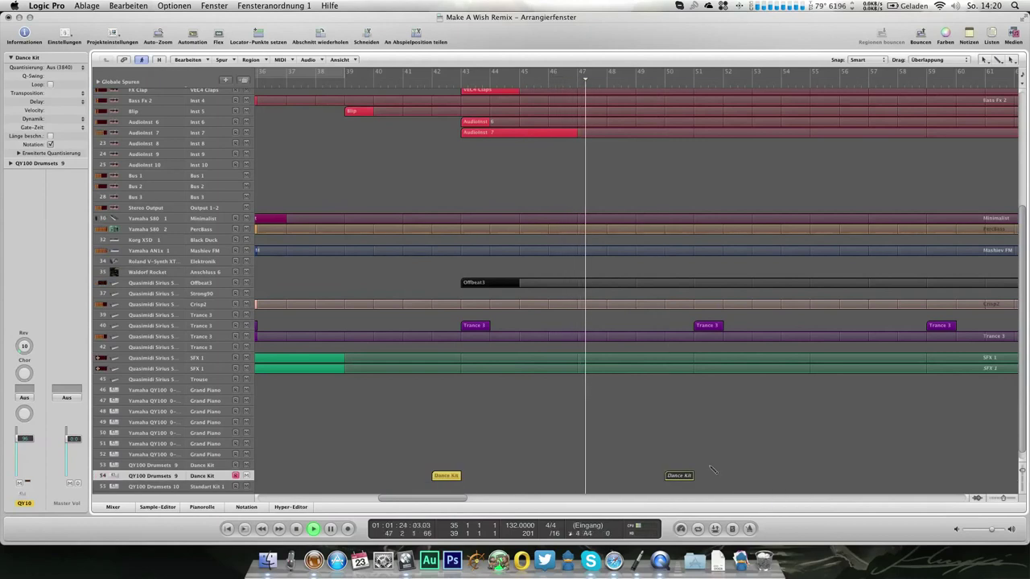
{"action": "key", "text": "super+4"}
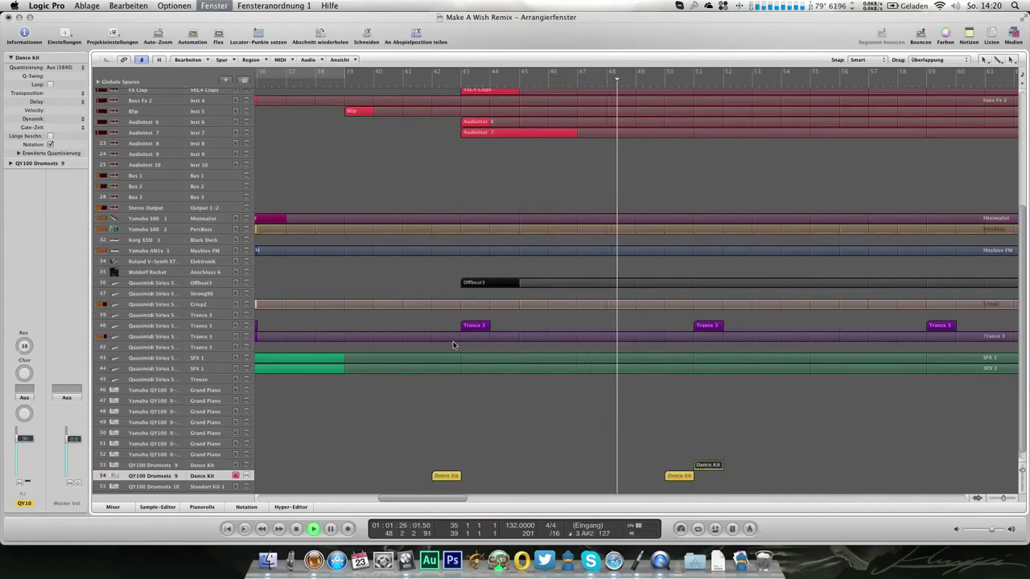
Enter four short A#1 notes on the offbeats of the bar 51 Dance Kit region.
{"action": "scroll", "coordinate": [157, 206], "scroll_direction": "down", "scroll_amount": 6}
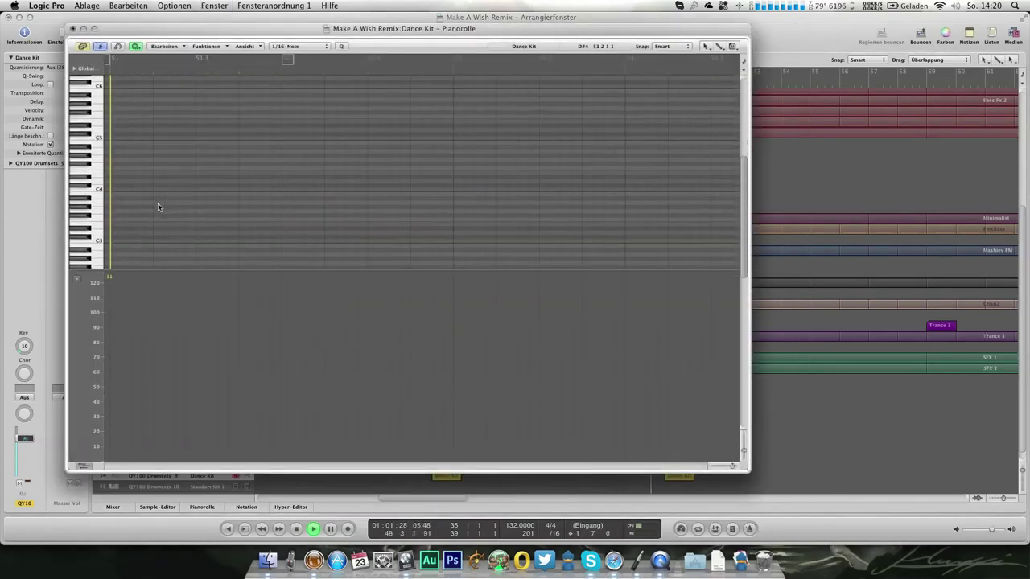
{"action": "left_click", "coordinate": [141, 191]}
{"action": "left_click_drag", "start_coordinate": [209, 190], "coordinate": [142, 235]}
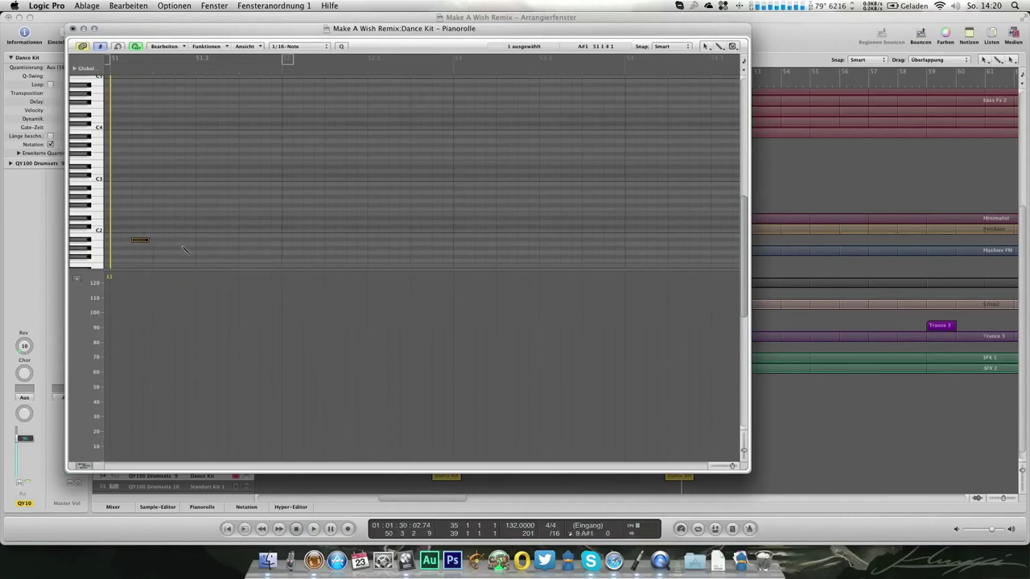
{"action": "left_click", "coordinate": [182, 241]}
{"action": "left_click", "coordinate": [110, 68]}
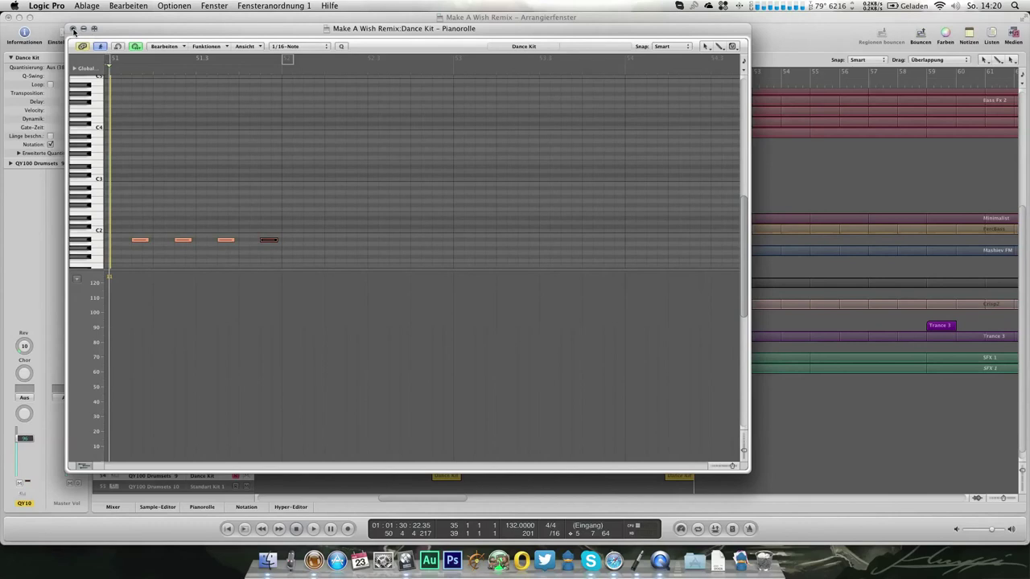
Enter four short F#1 notes on the beats of the bar 51 Dance Kit region, audition the pattern and close the editor.
{"action": "scroll", "coordinate": [209, 185], "scroll_direction": "down", "scroll_amount": 3}
{"action": "left_click_drag", "start_coordinate": [133, 182], "coordinate": [304, 247]}
{"action": "left_click", "coordinate": [116, 229]}
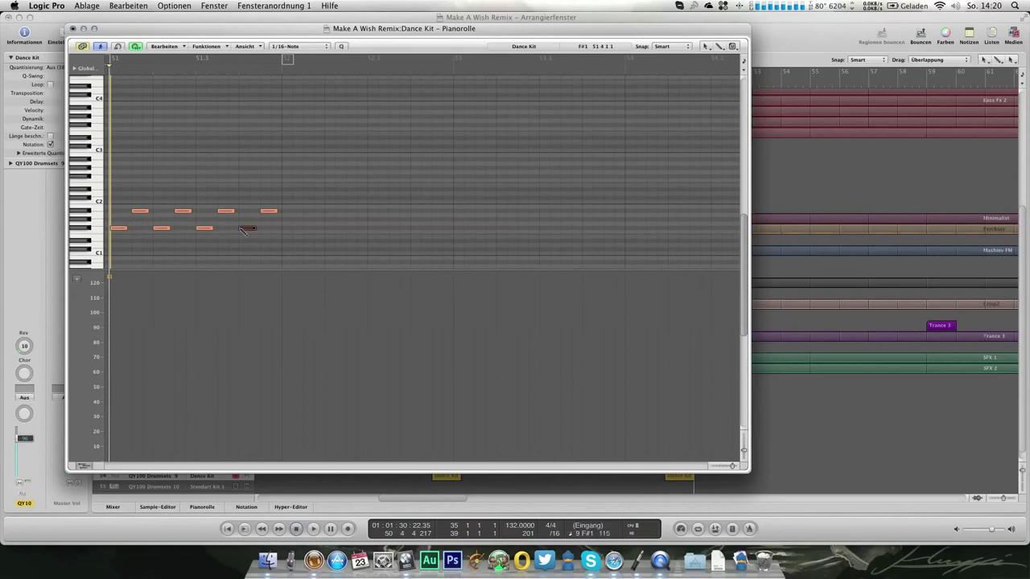
{"action": "key", "text": "space"}
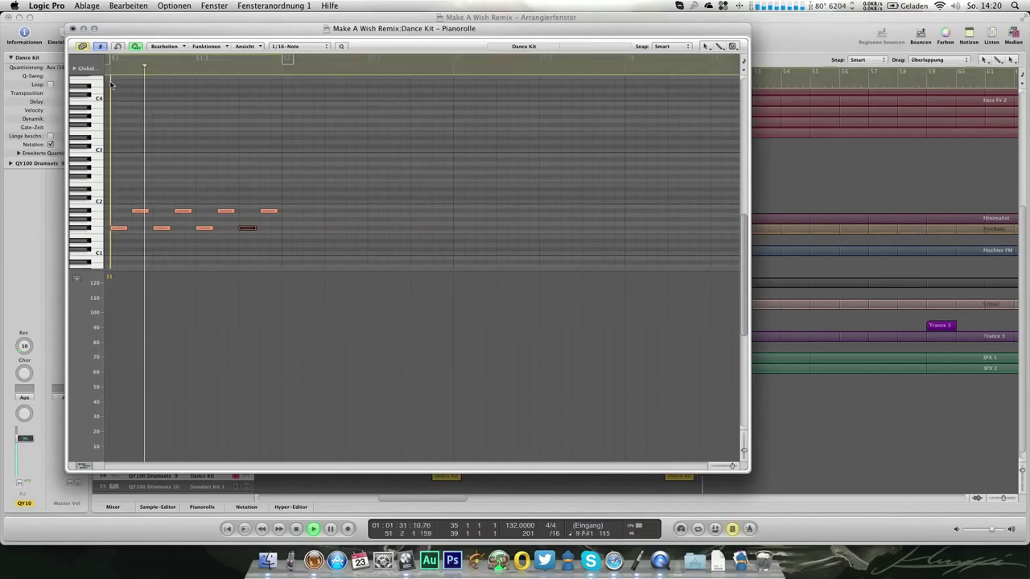
{"action": "left_click", "coordinate": [72, 28]}
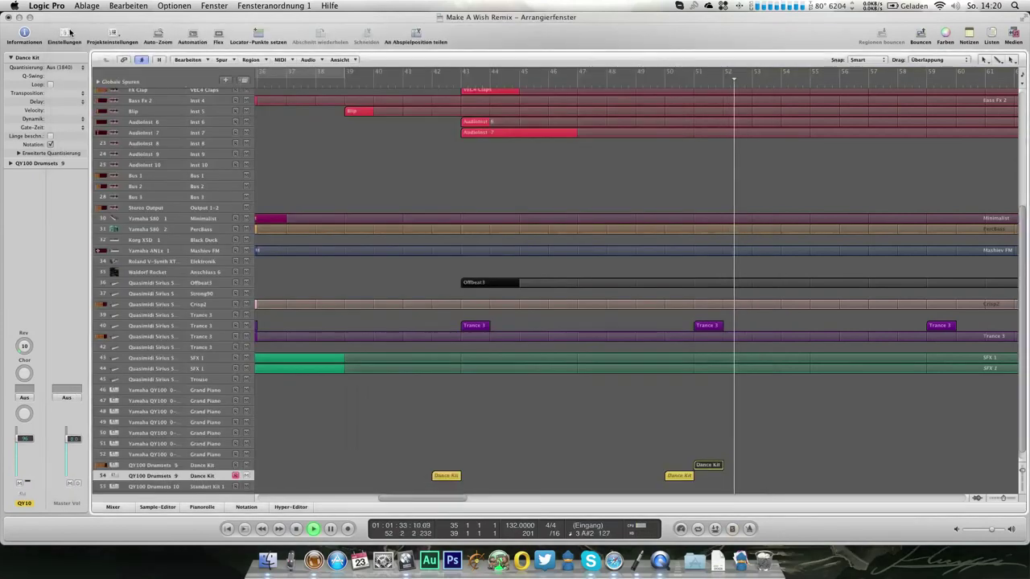
Loop the bar 51 Dance Kit region on track 53 and listen to it with the arrangement.
{"action": "left_click", "coordinate": [198, 467]}
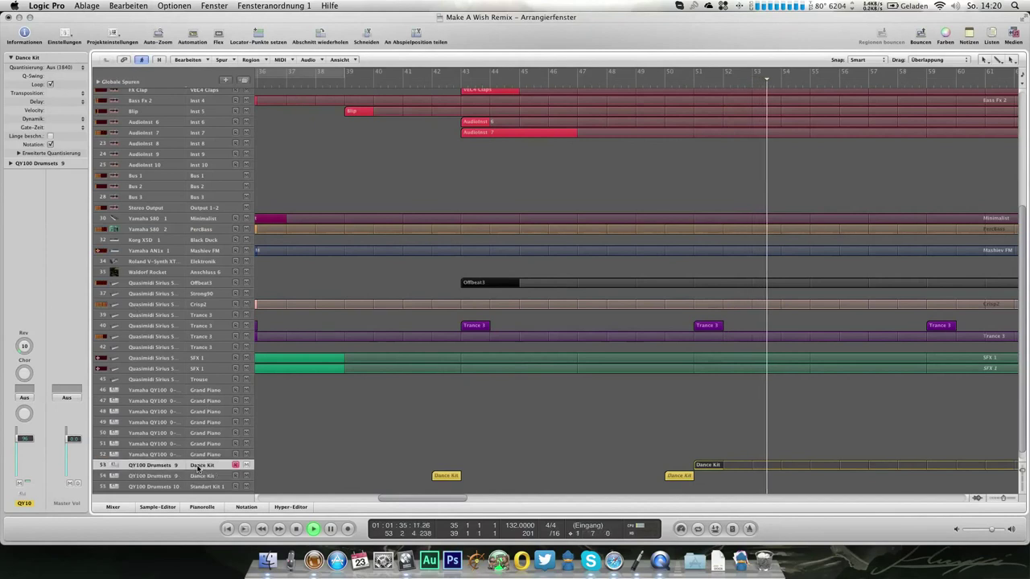
{"action": "scroll", "coordinate": [511, 438], "scroll_direction": "right", "scroll_amount": 3}
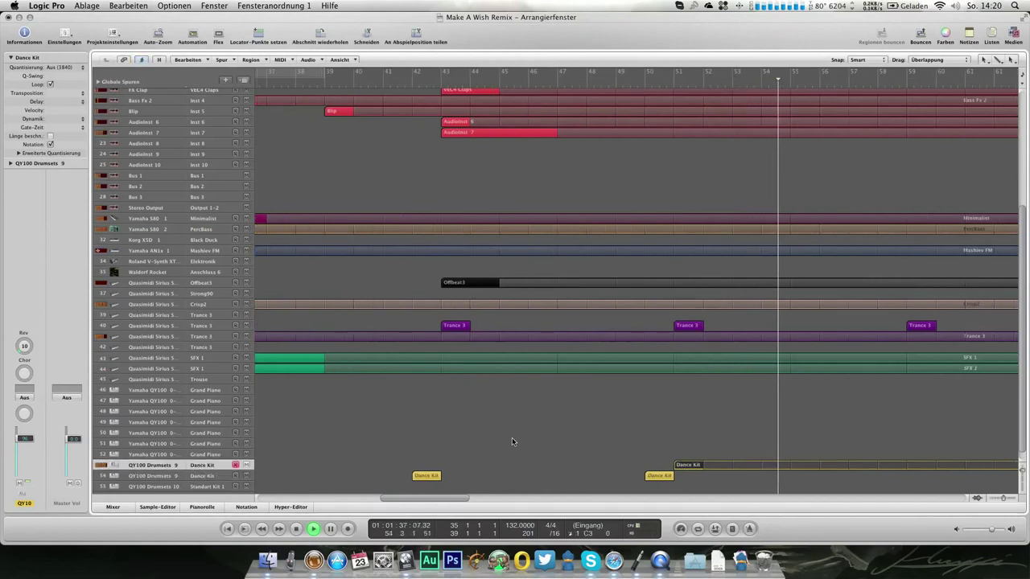
{"action": "scroll", "coordinate": [513, 435], "scroll_direction": "right", "scroll_amount": 5}
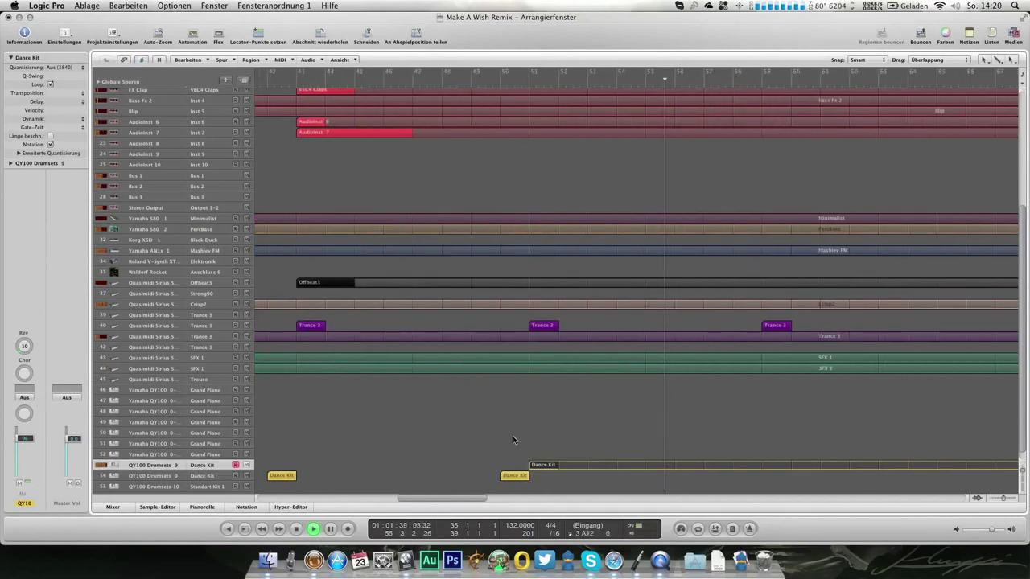
{"action": "scroll", "coordinate": [513, 435], "scroll_direction": "up", "scroll_amount": 3}
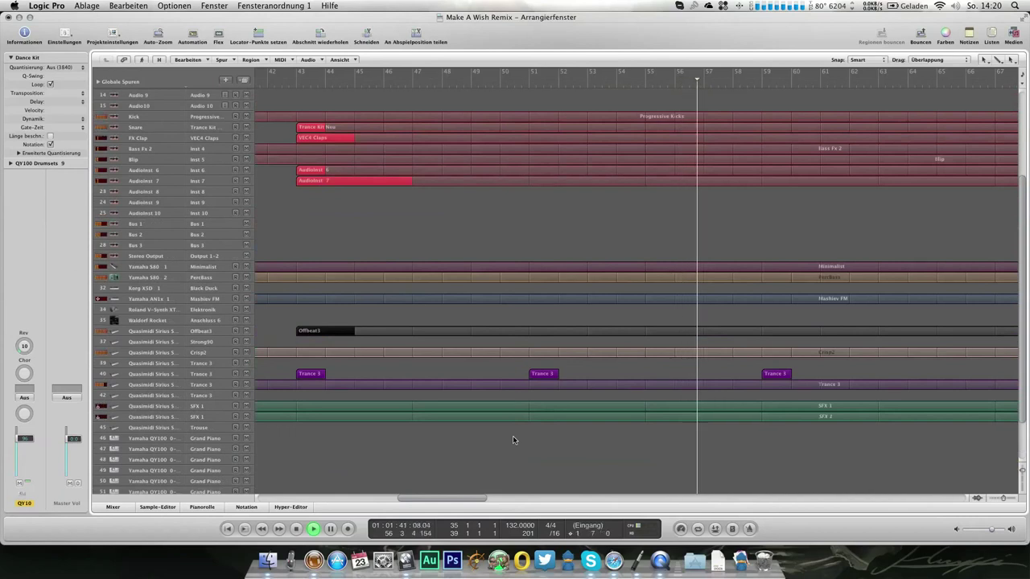
{"action": "scroll", "coordinate": [513, 435], "scroll_direction": "right", "scroll_amount": 2}
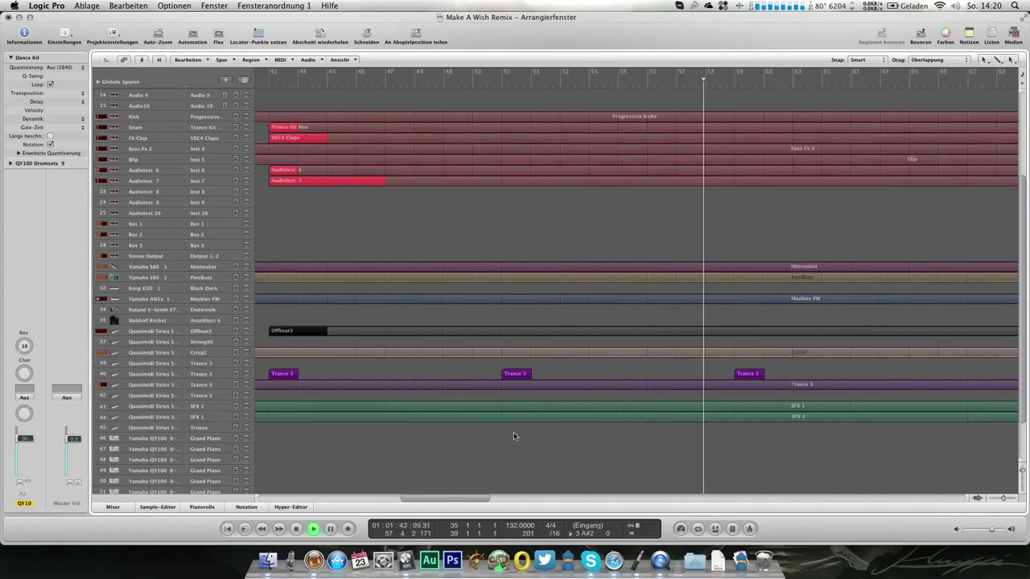
Automate the Kick track's volume to fade to silence from bar 57 to 58 and return to full level at bar 59, then play it.
{"action": "scroll", "coordinate": [494, 301], "scroll_direction": "up", "scroll_amount": 4}
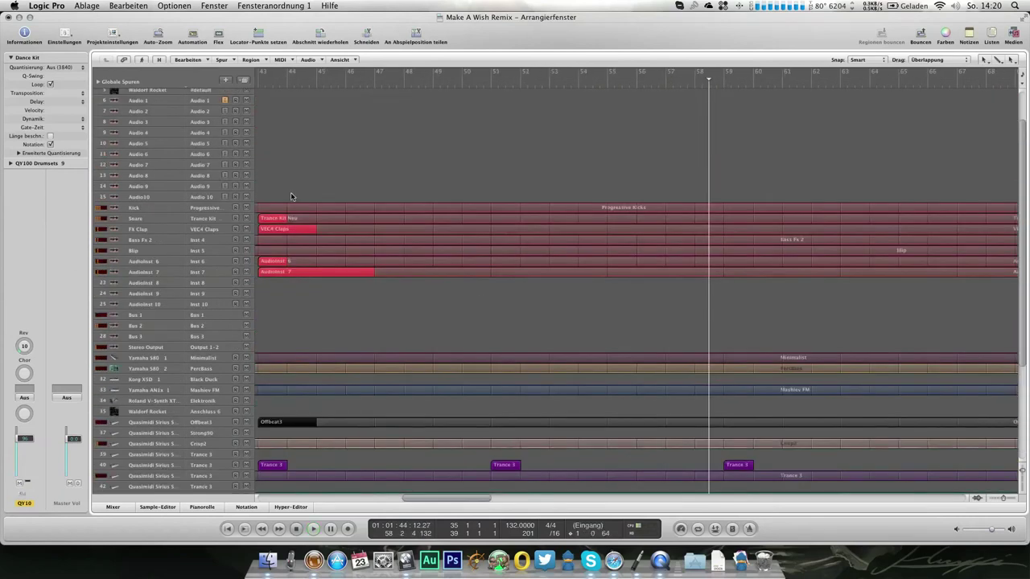
{"action": "left_click", "coordinate": [207, 210]}
{"action": "key", "text": "ctrl+Down"}
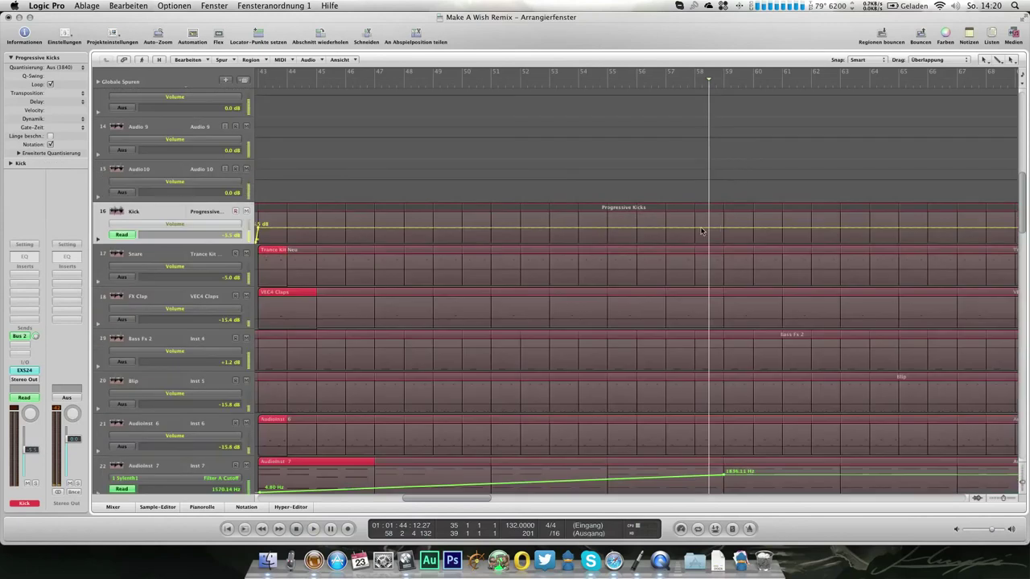
{"action": "left_click", "coordinate": [667, 229]}
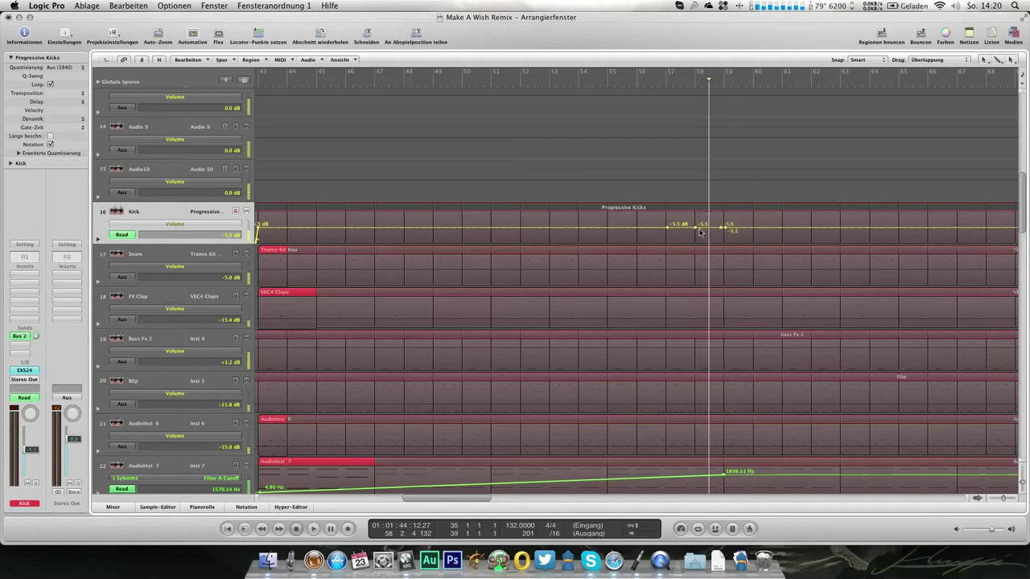
{"action": "left_click_drag", "start_coordinate": [706, 234], "coordinate": [705, 262]}
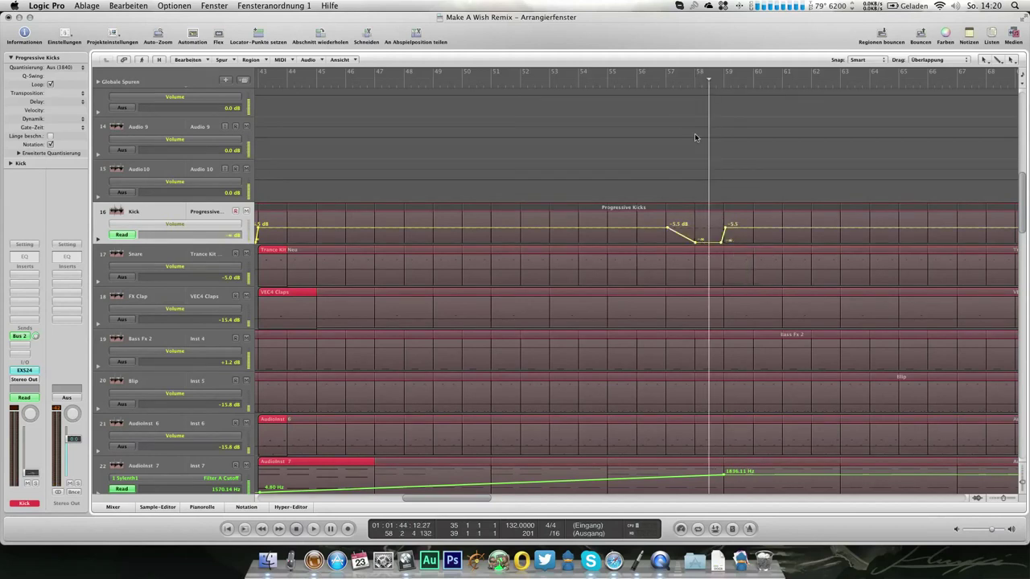
{"action": "double_click", "coordinate": [662, 84]}
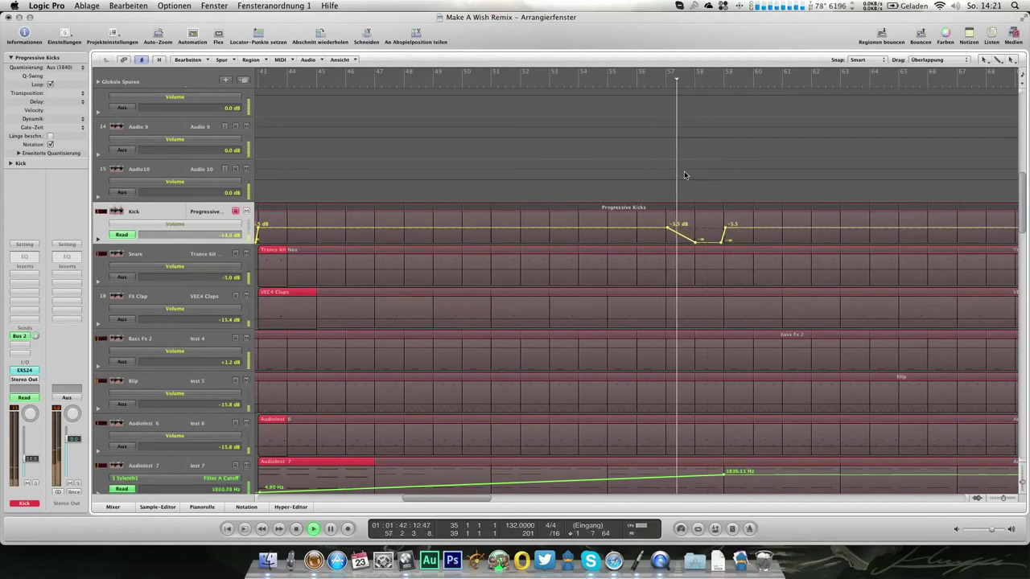
Collapse the automation lanes and copy the bar 50 Dance Kit region to bar 58 on track 54.
{"action": "key", "text": "ctrl+Up"}
{"action": "key", "text": "ctrl+Up"}
{"action": "key", "text": "ctrl+Up"}
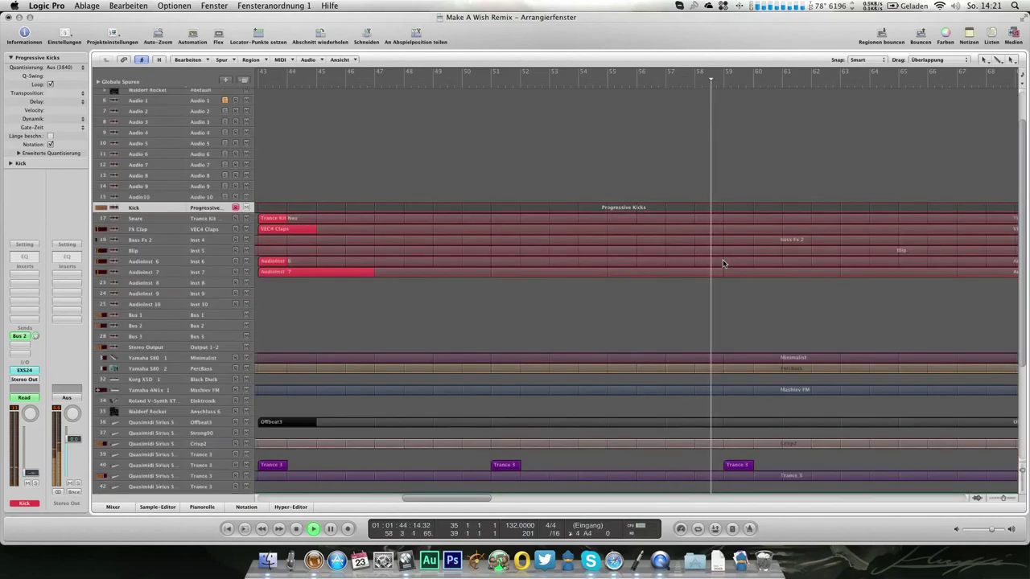
{"action": "scroll", "coordinate": [723, 263], "scroll_direction": "down", "scroll_amount": 3}
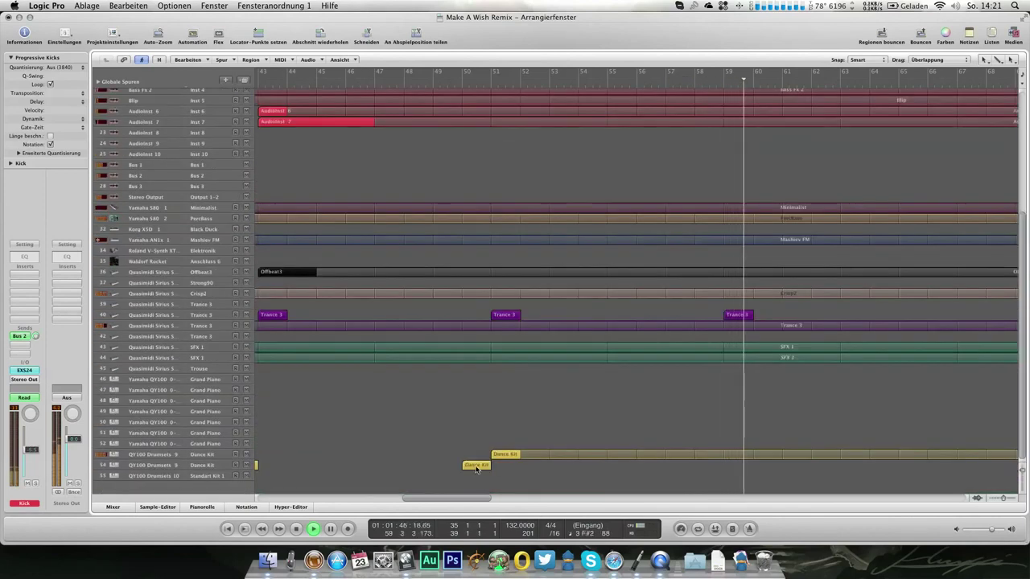
{"action": "left_click_drag", "start_coordinate": [634, 468], "coordinate": [701, 465]}
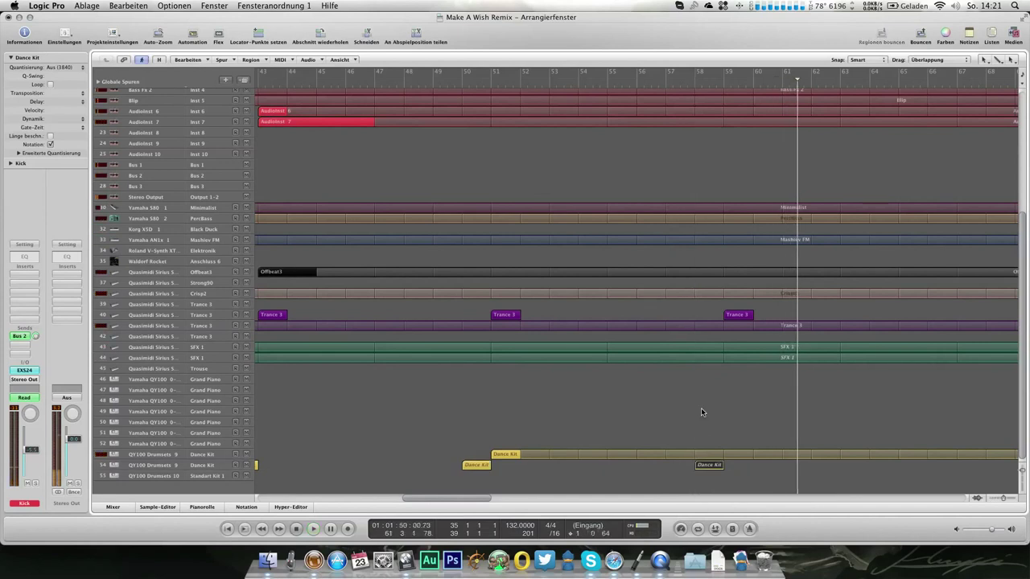
Review the Korg X5D, Yamaha QY100 and Yamaha S80 tracks in the arrangement.
{"action": "scroll", "coordinate": [701, 410], "scroll_direction": "up", "scroll_amount": 2}
{"action": "scroll", "coordinate": [701, 411], "scroll_direction": "up", "scroll_amount": 2}
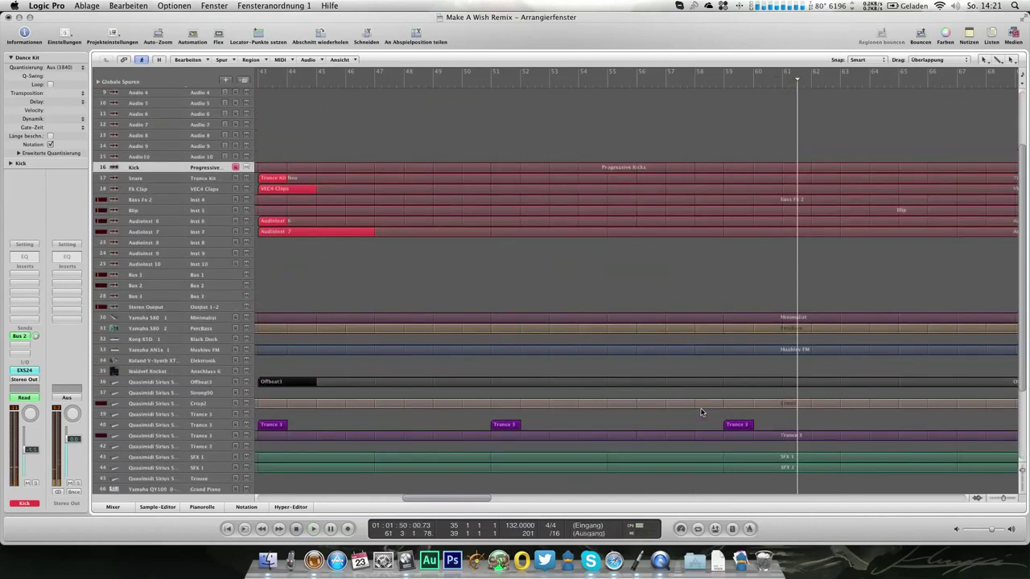
{"action": "scroll", "coordinate": [274, 344], "scroll_direction": "left", "scroll_amount": 5}
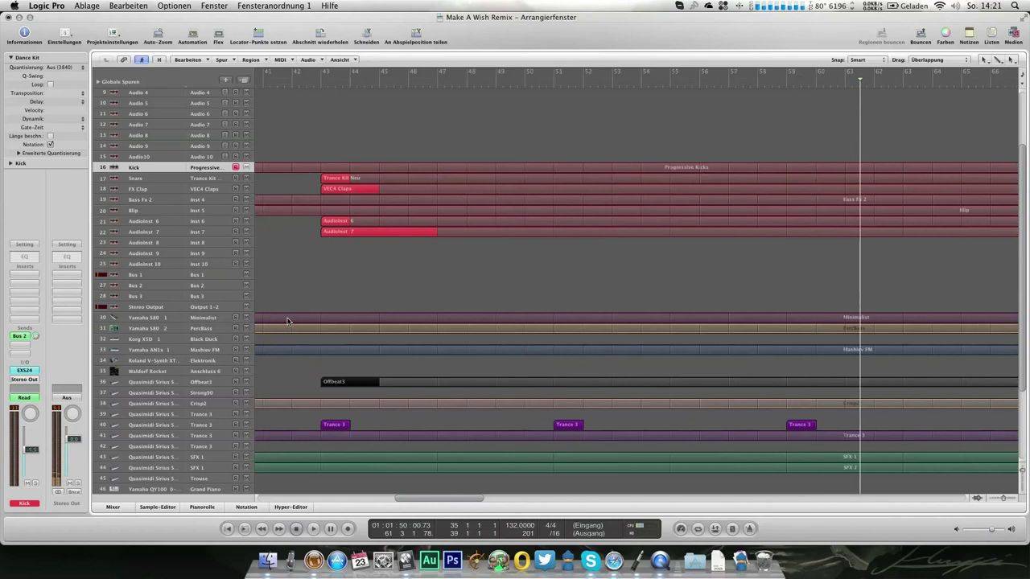
{"action": "left_click", "coordinate": [211, 342]}
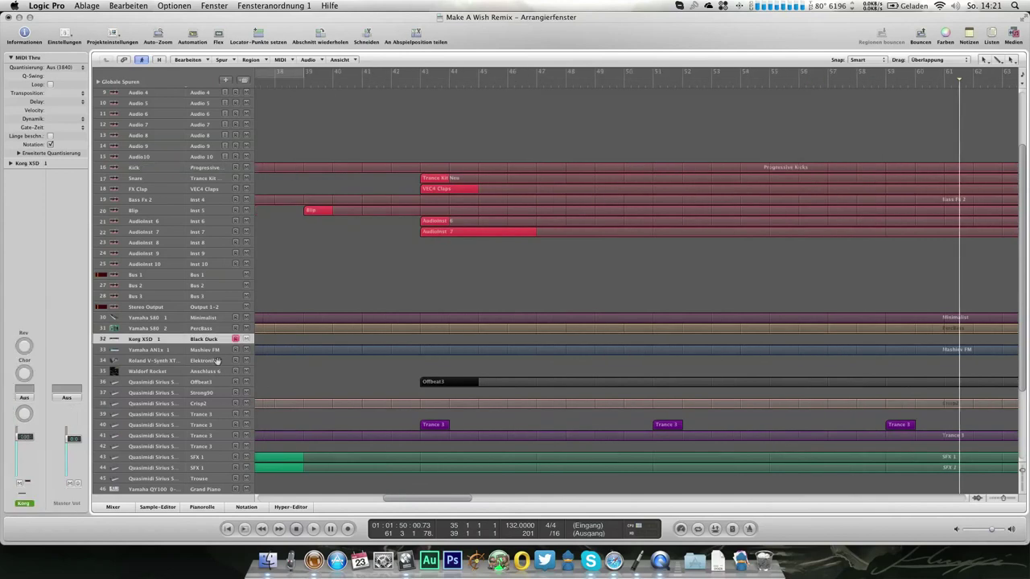
{"action": "scroll", "coordinate": [231, 396], "scroll_direction": "down", "scroll_amount": 5}
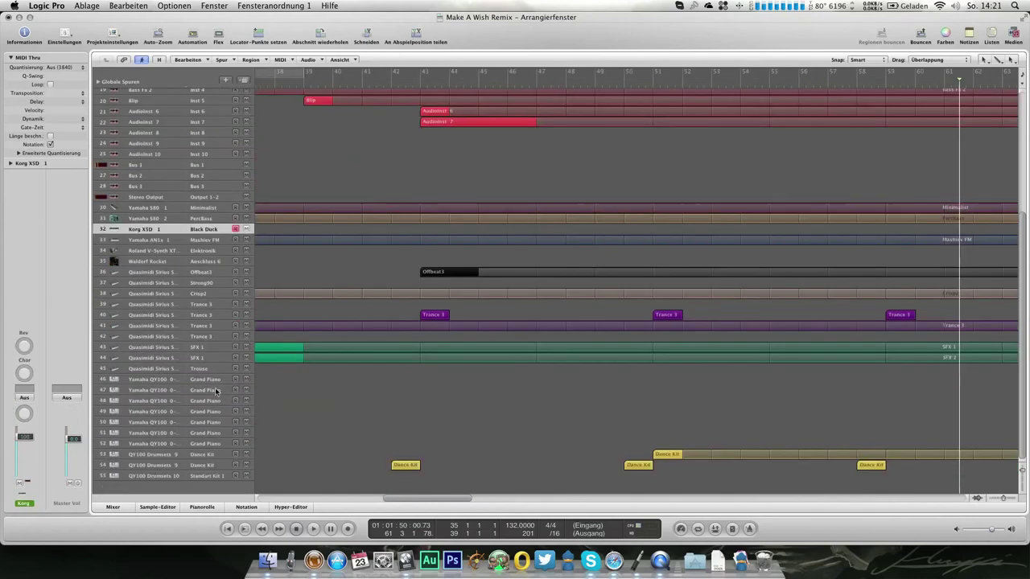
{"action": "left_click", "coordinate": [213, 384]}
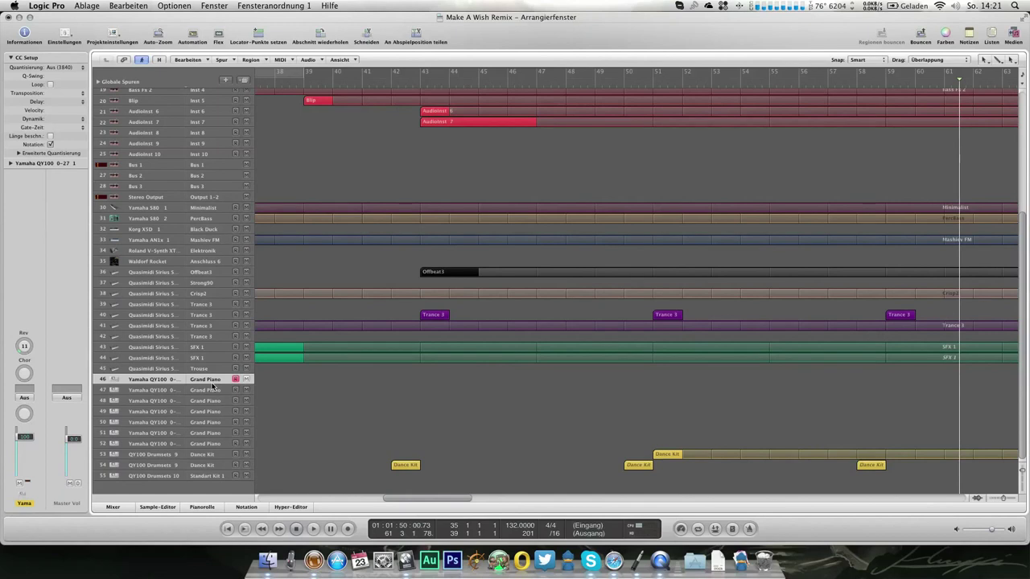
{"action": "left_click", "coordinate": [163, 197]}
{"action": "left_click", "coordinate": [200, 209]}
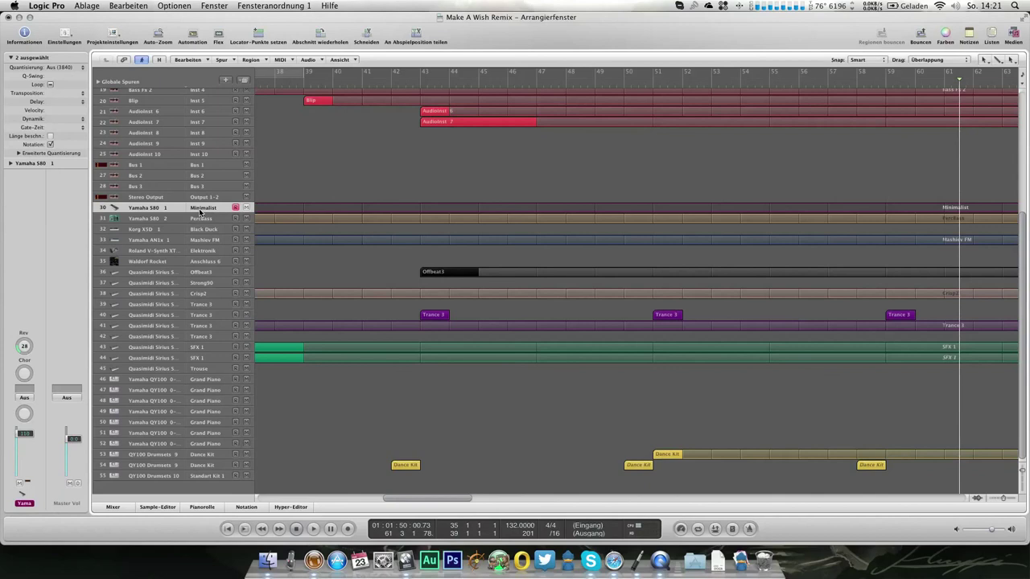
Reassign track 46 to channel 1 (Bank 65) of the Yamaha QY100 65-101 instrument.
{"action": "left_click", "coordinate": [206, 379]}
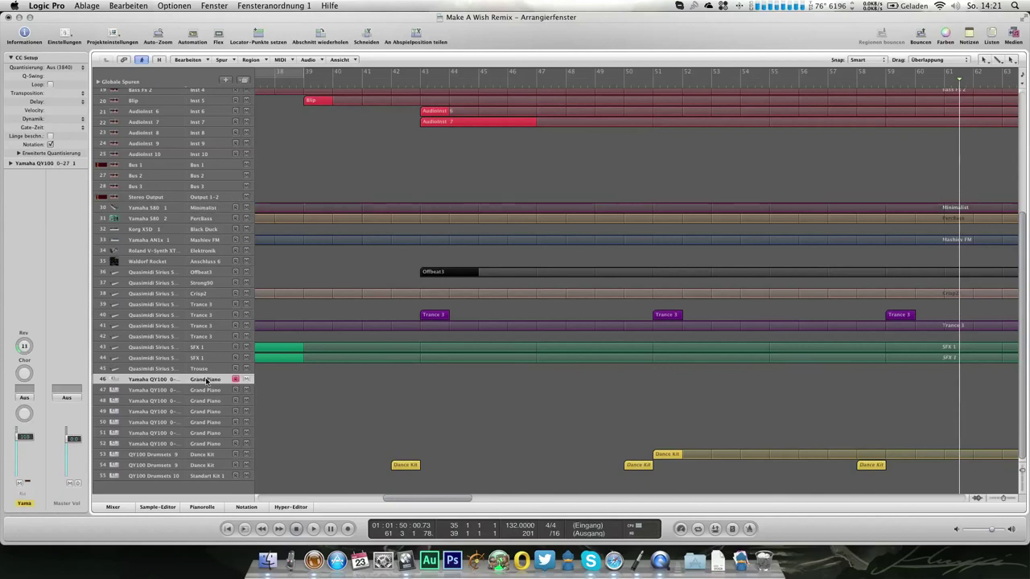
{"action": "right_click", "coordinate": [206, 381]}
{"action": "mouse_move", "coordinate": [269, 397]}
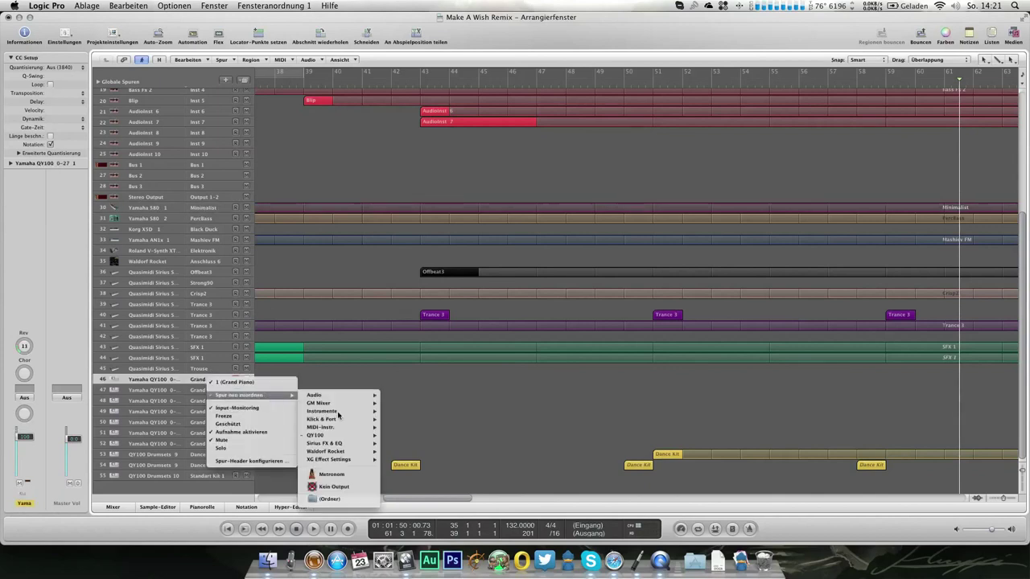
{"action": "mouse_move", "coordinate": [349, 435]}
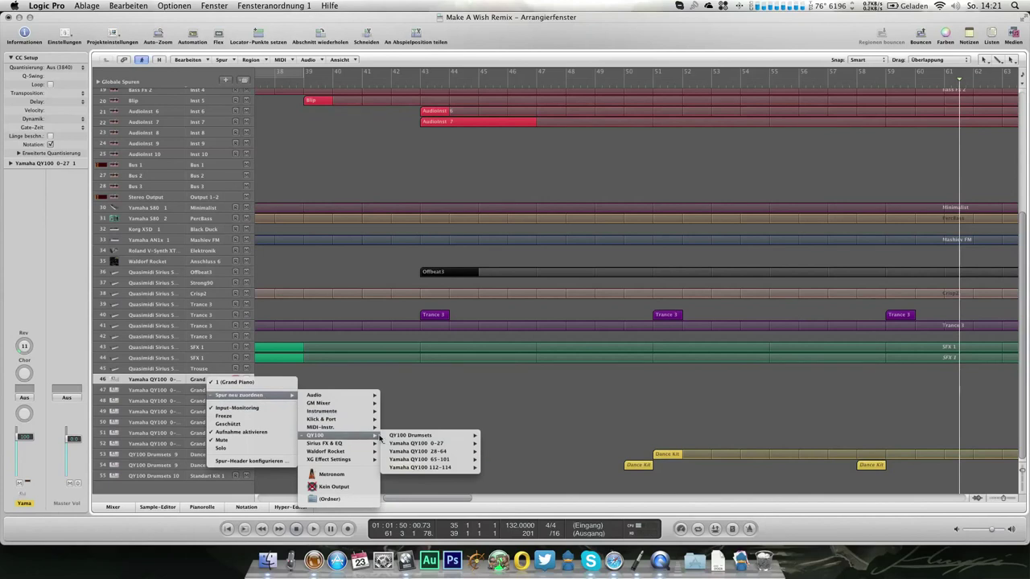
{"action": "mouse_move", "coordinate": [402, 444]}
{"action": "mouse_move", "coordinate": [417, 459]}
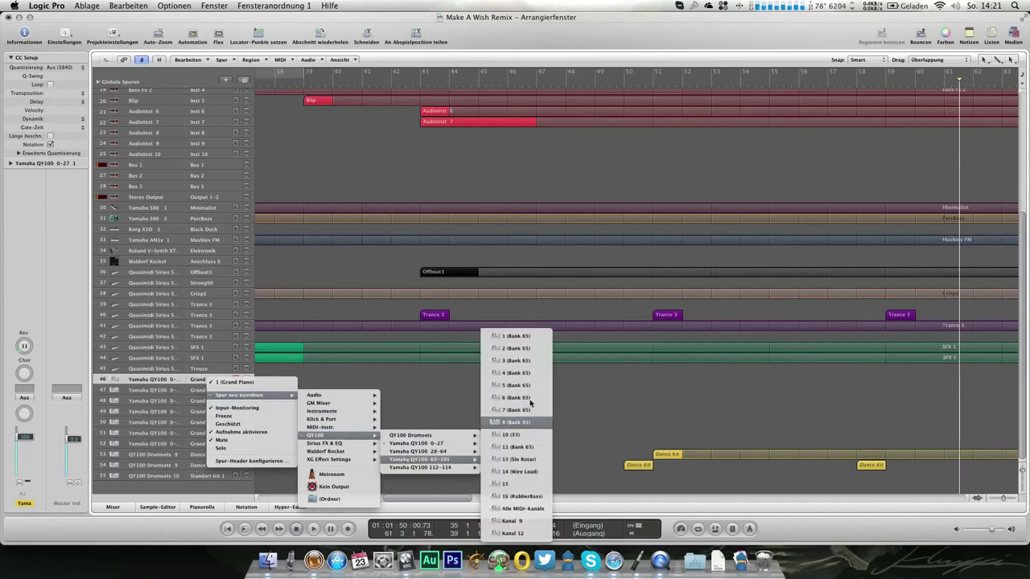
{"action": "left_click", "coordinate": [522, 338]}
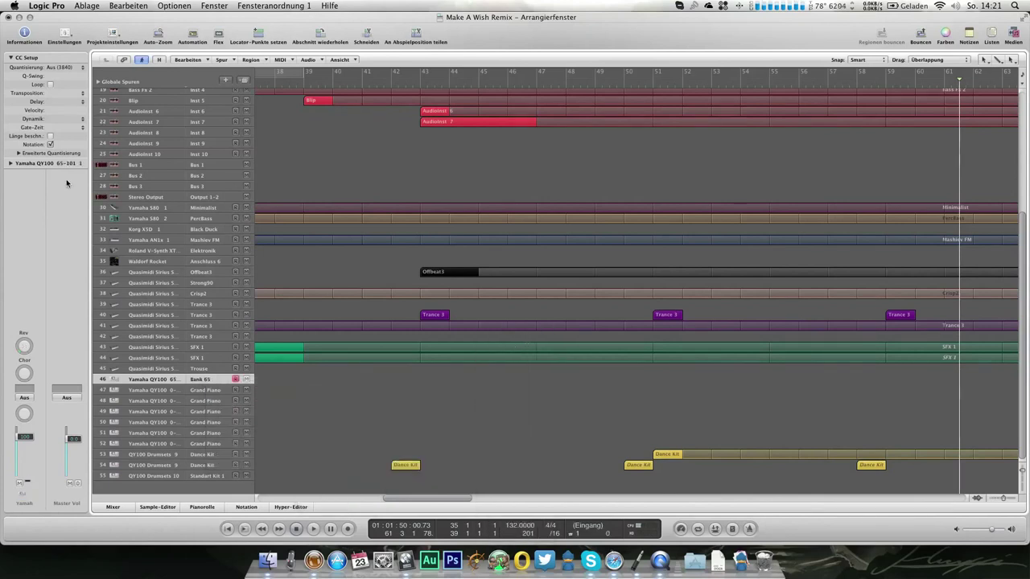
Open track 46's program list, switch to Bank 72 and choose the Euro Hit program.
{"action": "double_click", "coordinate": [42, 166]}
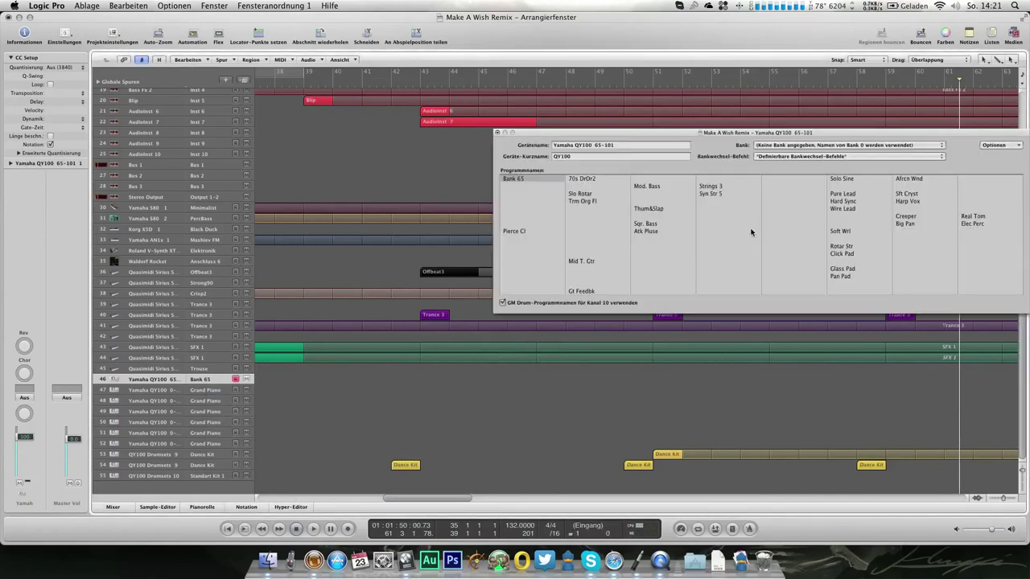
{"action": "left_click", "coordinate": [833, 147]}
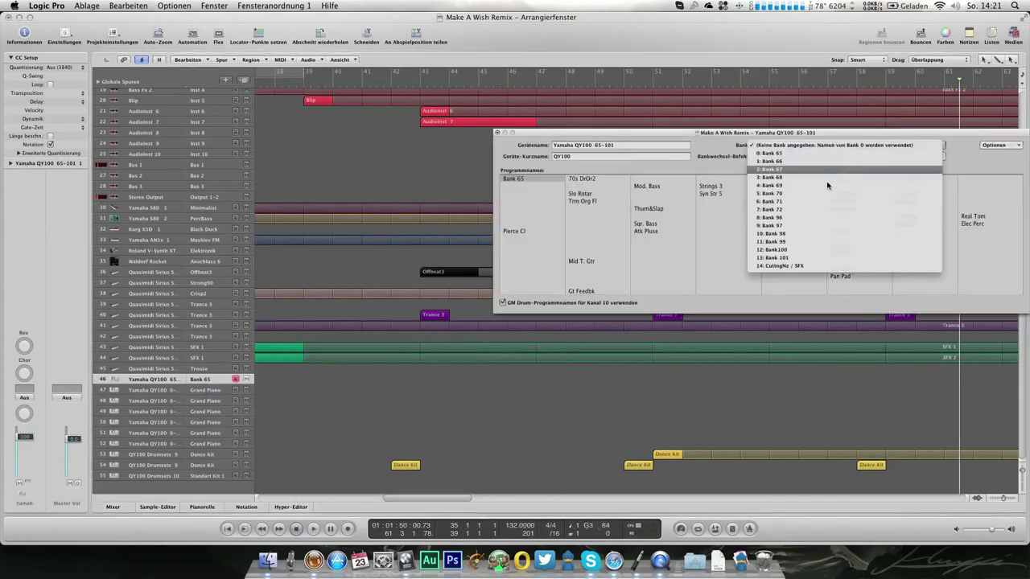
{"action": "left_click", "coordinate": [828, 209]}
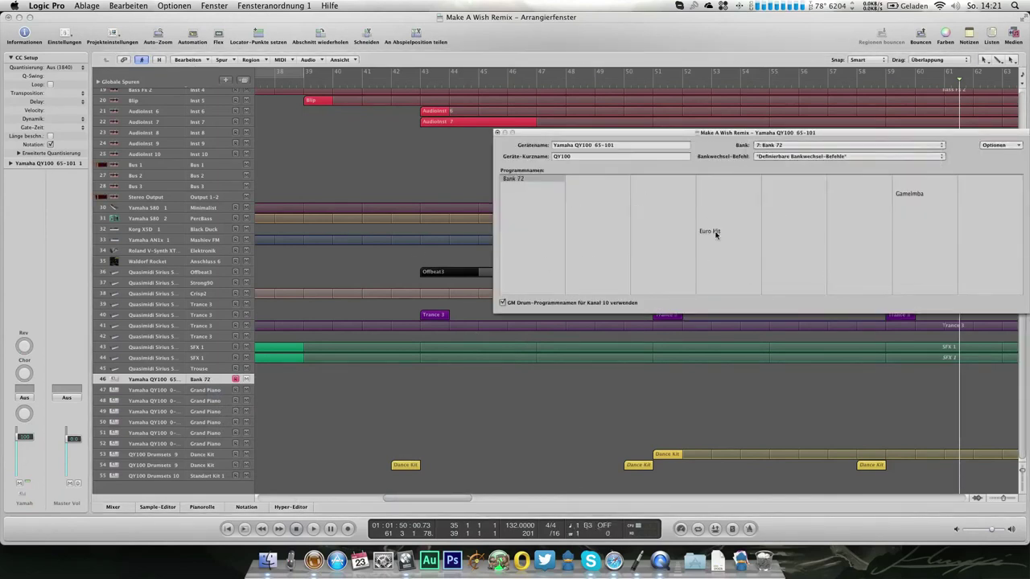
{"action": "left_click", "coordinate": [716, 232]}
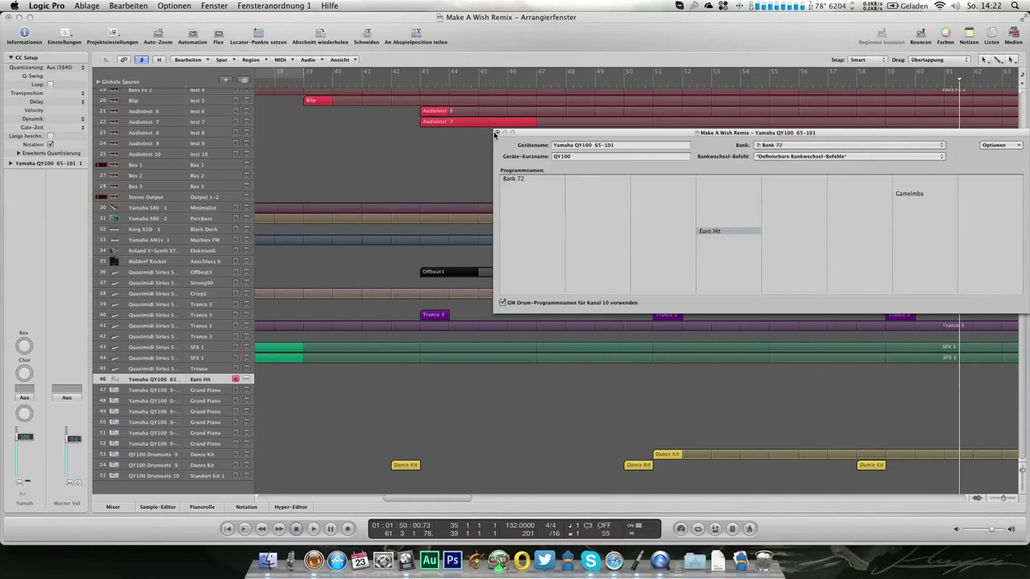
Try the 6th Hit program from Bank 70 on track 46 and play the arrangement from just before bar 43.
{"action": "left_click", "coordinate": [782, 148]}
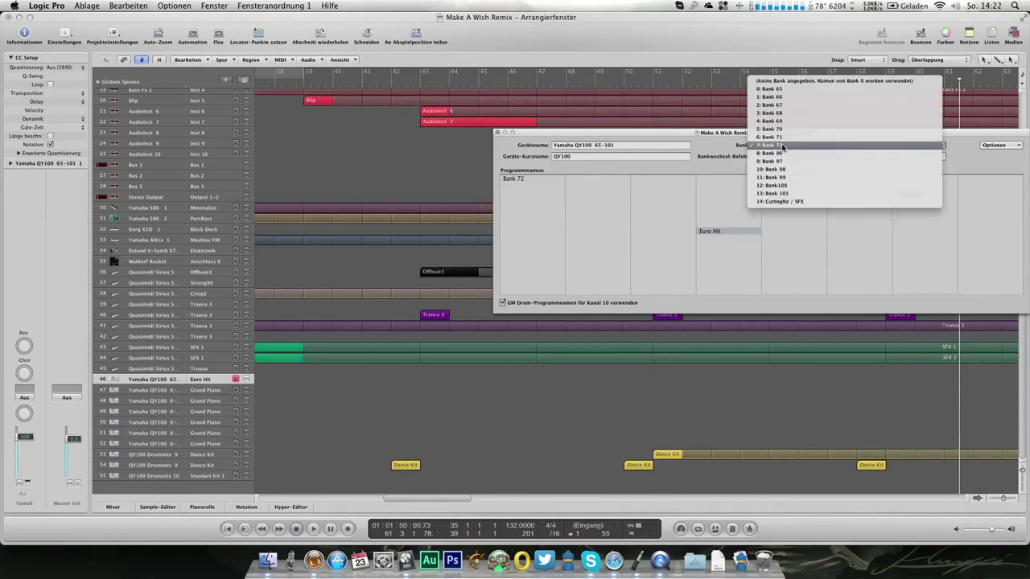
{"action": "left_click", "coordinate": [782, 137]}
{"action": "left_click", "coordinate": [782, 146]}
{"action": "left_click", "coordinate": [780, 141]}
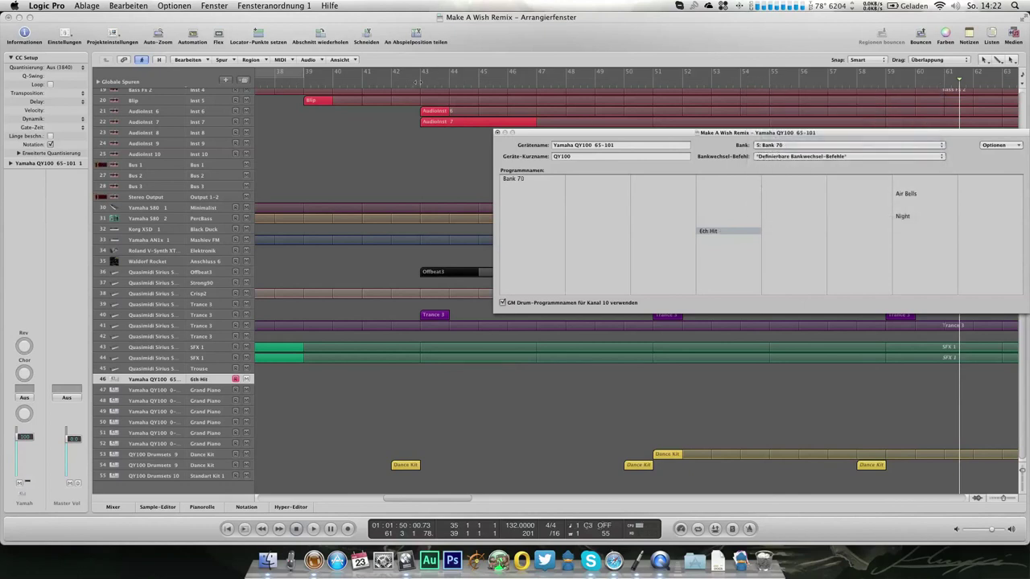
{"action": "left_click", "coordinate": [418, 83]}
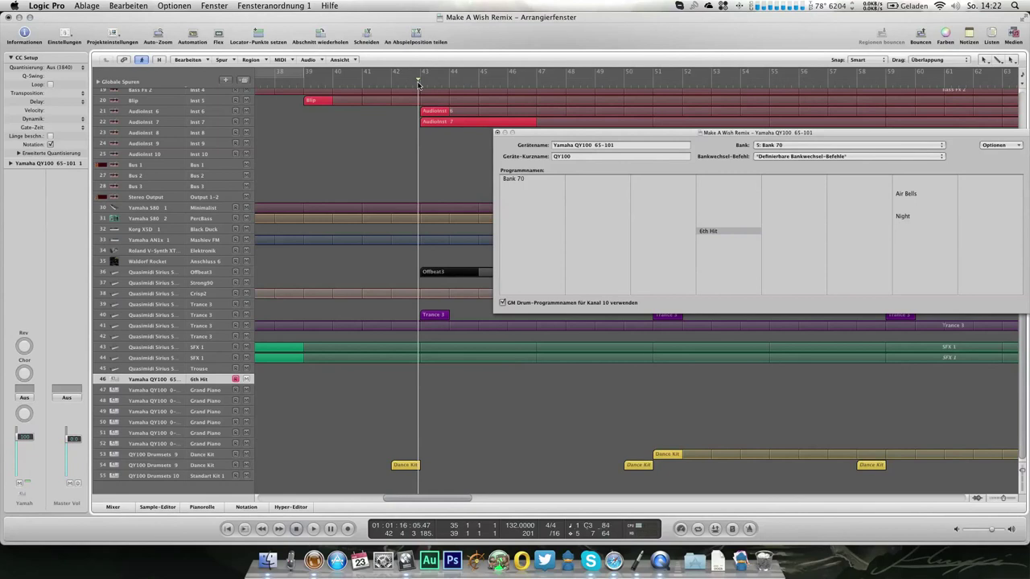
{"action": "key", "text": "space"}
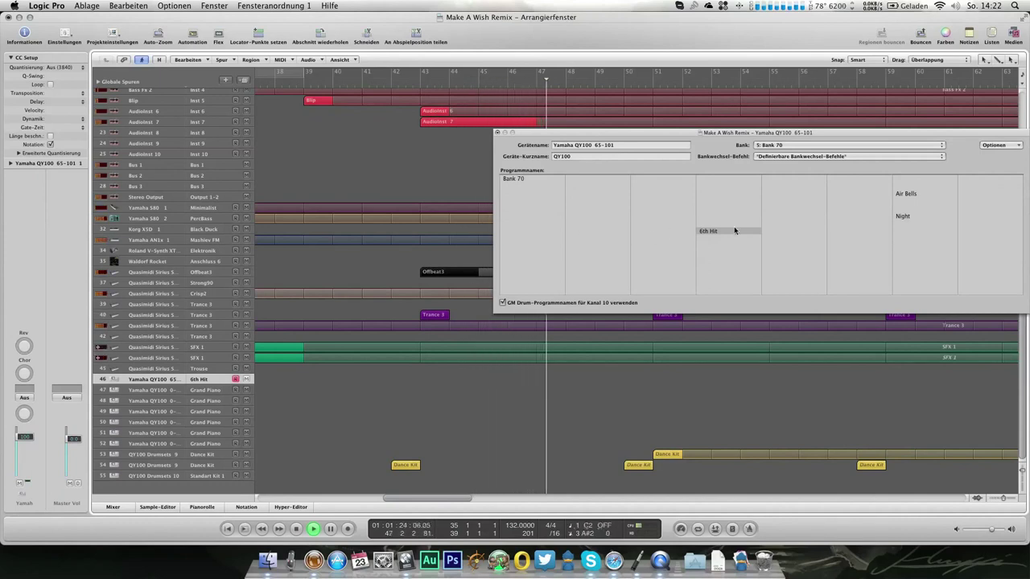
Compare Banks 71, 72 and 96 during playback, settle on Bank 72's Euro Hit and close the program list.
{"action": "left_click", "coordinate": [787, 147]}
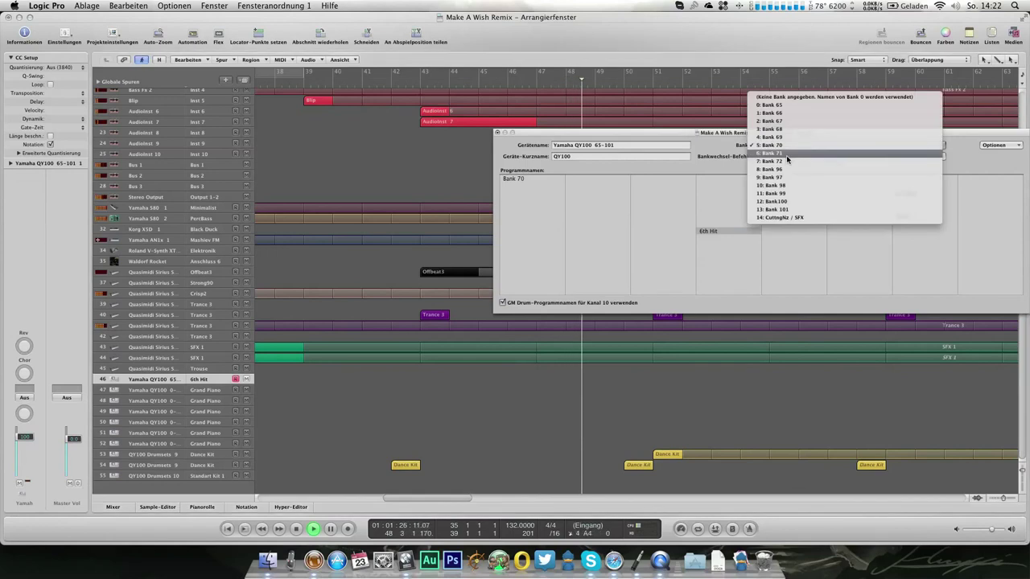
{"action": "left_click", "coordinate": [786, 155]}
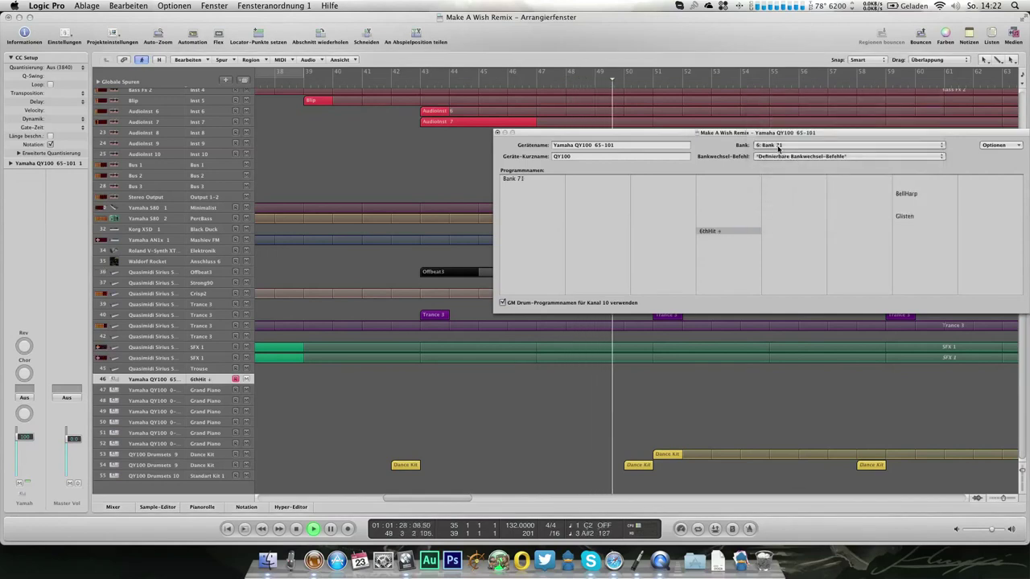
{"action": "left_click", "coordinate": [779, 148]}
{"action": "left_click", "coordinate": [778, 158]}
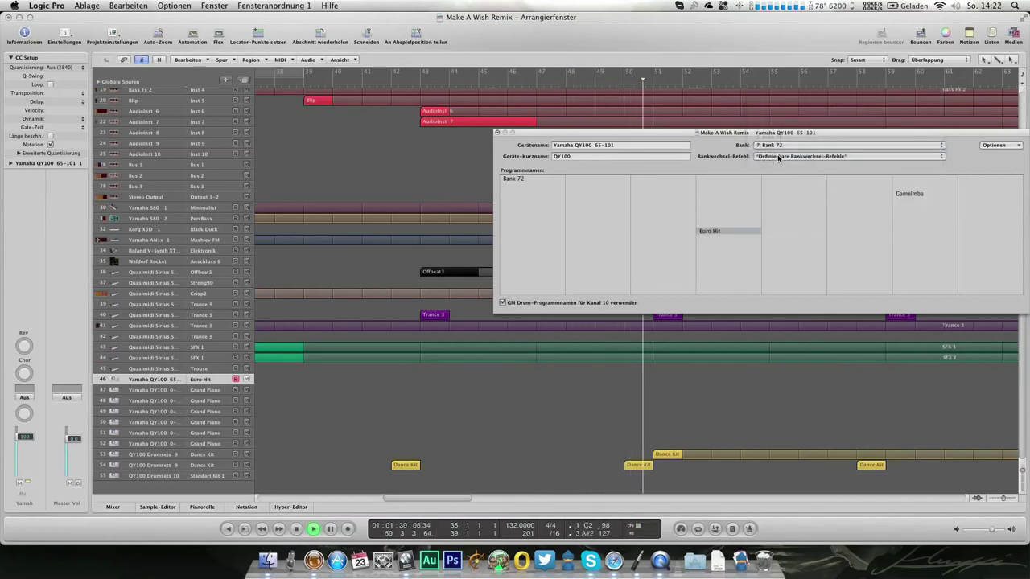
{"action": "left_click", "coordinate": [775, 149]}
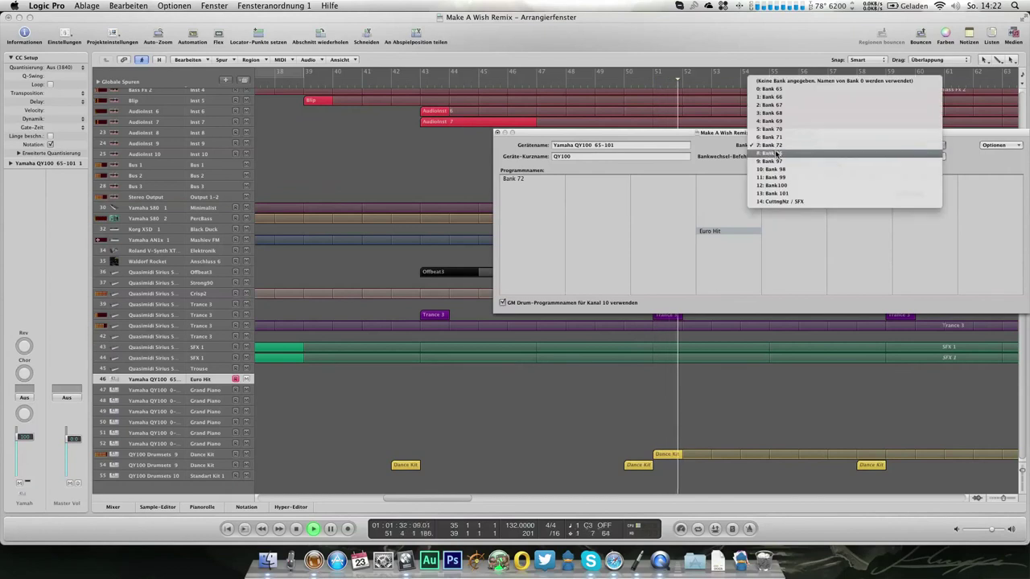
{"action": "left_click", "coordinate": [777, 154]}
{"action": "left_click", "coordinate": [777, 145]}
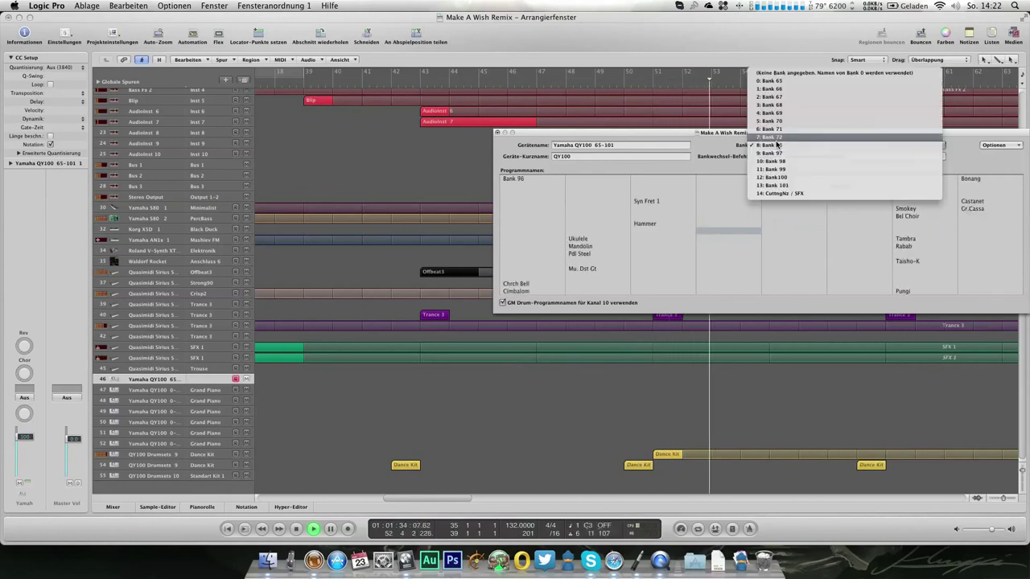
{"action": "left_click", "coordinate": [778, 142]}
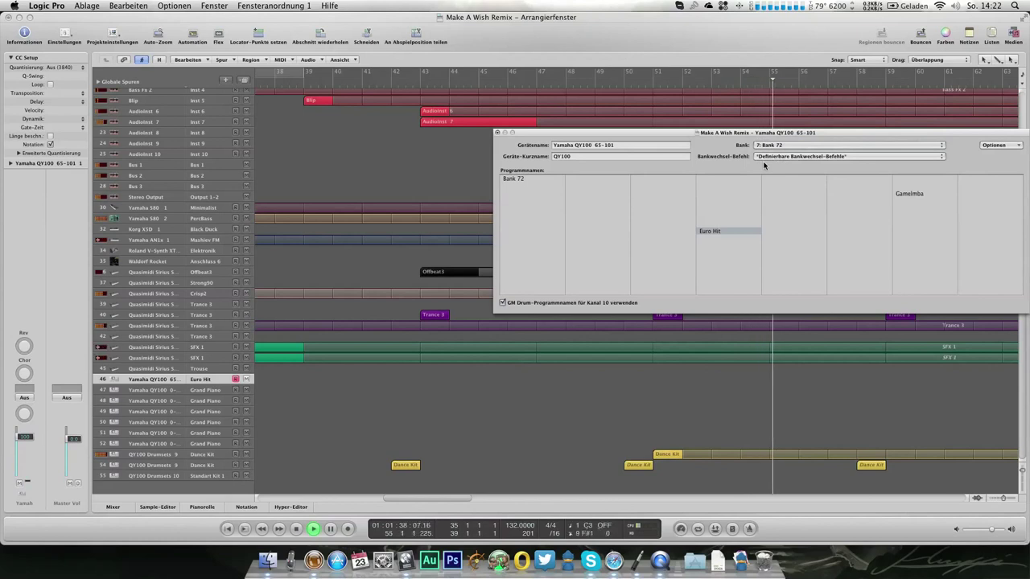
{"action": "left_click", "coordinate": [497, 133]}
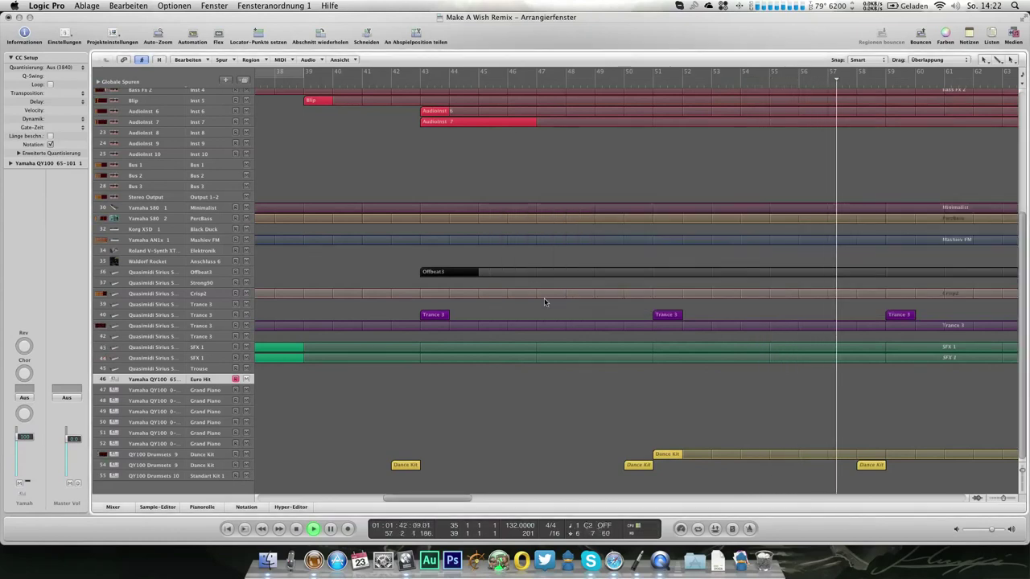
Create a Euro Hit region on track 46 from bar 43 to bar 47 and open it in the piano roll.
{"action": "double_click", "coordinate": [428, 378]}
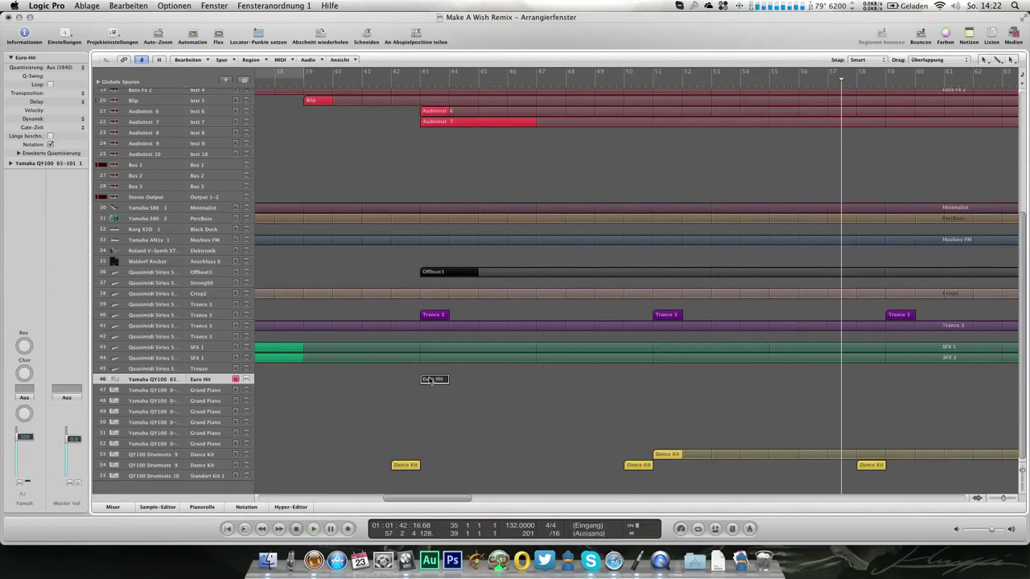
{"action": "left_click_drag", "start_coordinate": [448, 379], "coordinate": [534, 392]}
{"action": "double_click", "coordinate": [519, 379]}
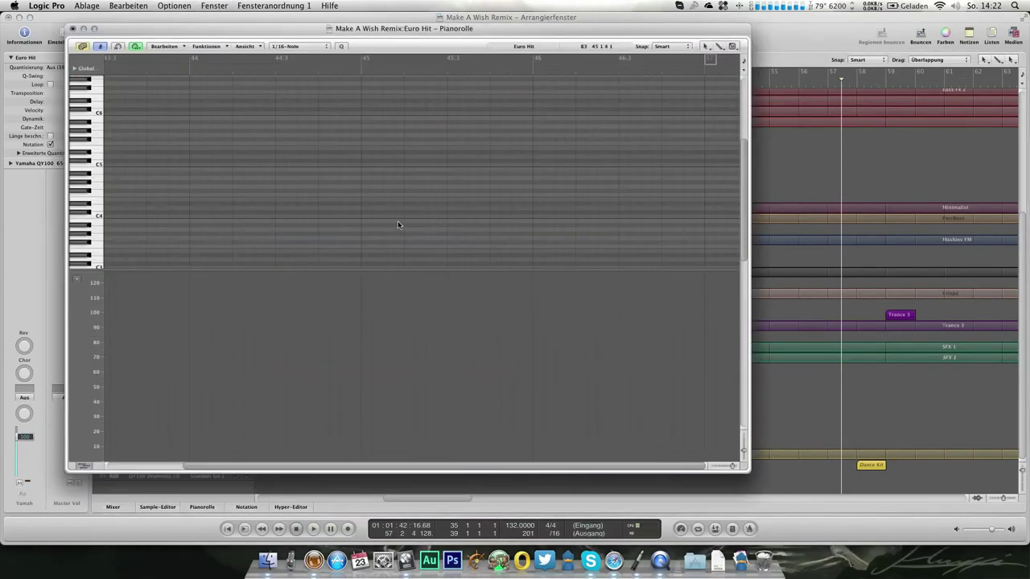
Play the Euro Hit region from bar 45 and set the playhead just before 45 3.
{"action": "scroll", "coordinate": [640, 170], "scroll_direction": "down", "scroll_amount": 2}
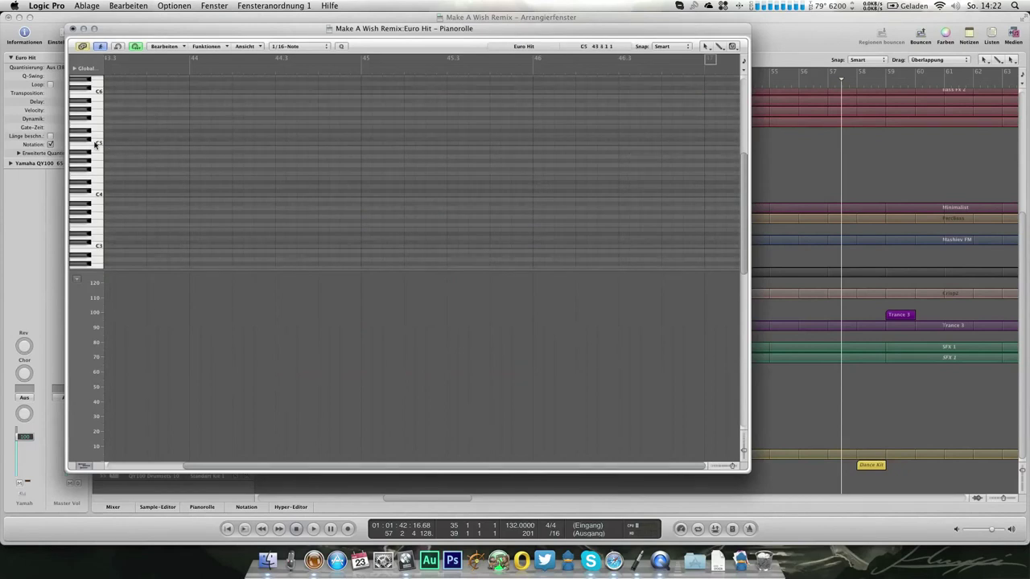
{"action": "left_click", "coordinate": [523, 73]}
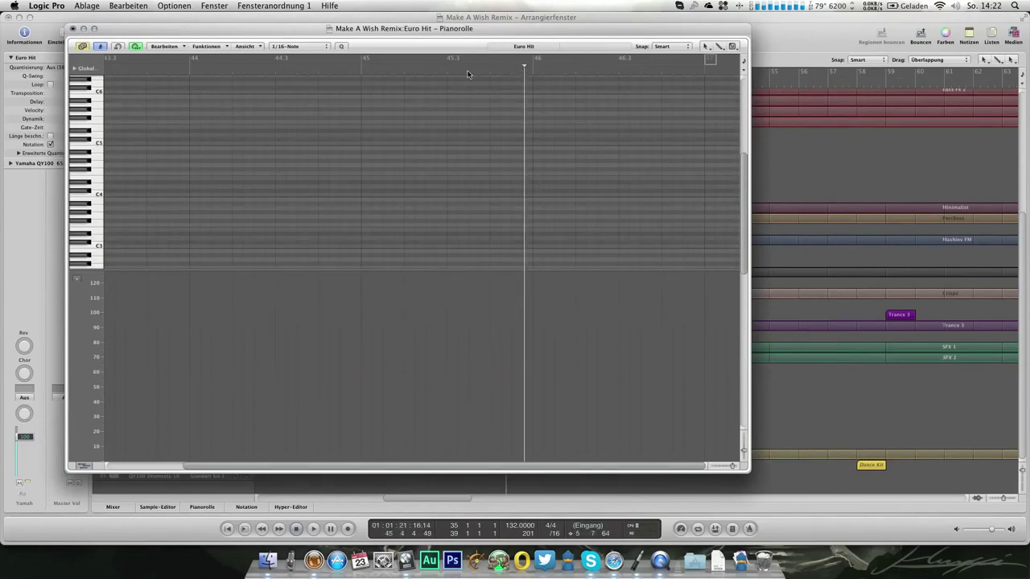
{"action": "double_click", "coordinate": [360, 75]}
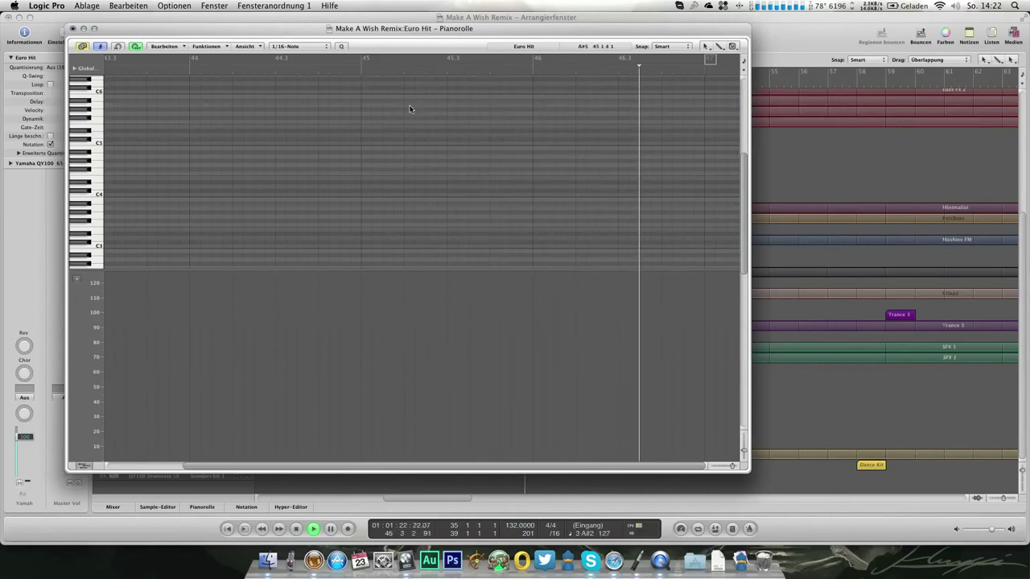
{"action": "left_click", "coordinate": [442, 72]}
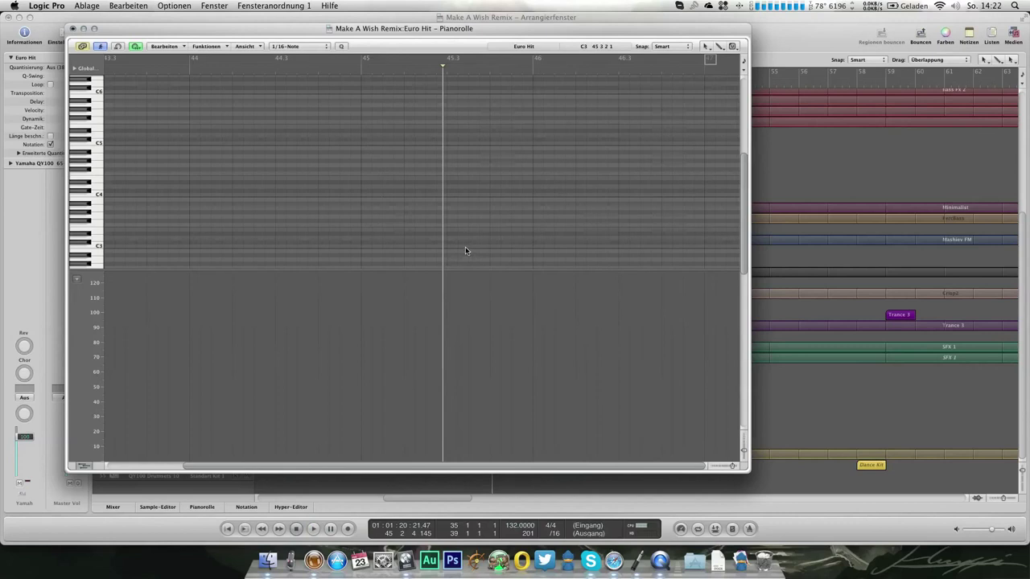
Add Euro Hit notes on C3 and C2 at 45 3 3, play them back and close the piano roll.
{"action": "left_click_drag", "start_coordinate": [452, 252], "coordinate": [499, 251]}
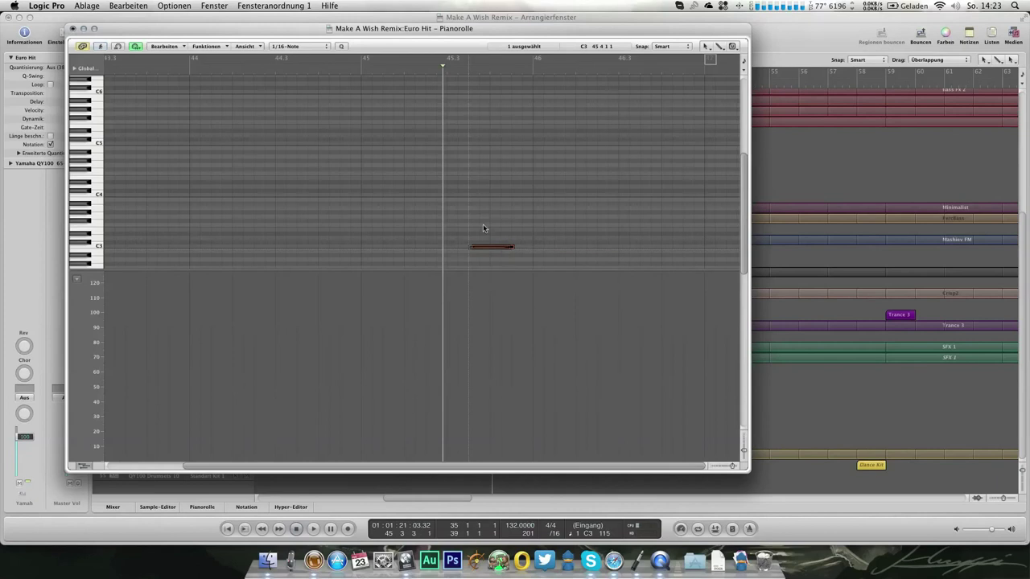
{"action": "scroll", "coordinate": [482, 221], "scroll_direction": "down", "scroll_amount": 10}
{"action": "scroll", "coordinate": [481, 209], "scroll_direction": "up", "scroll_amount": 4}
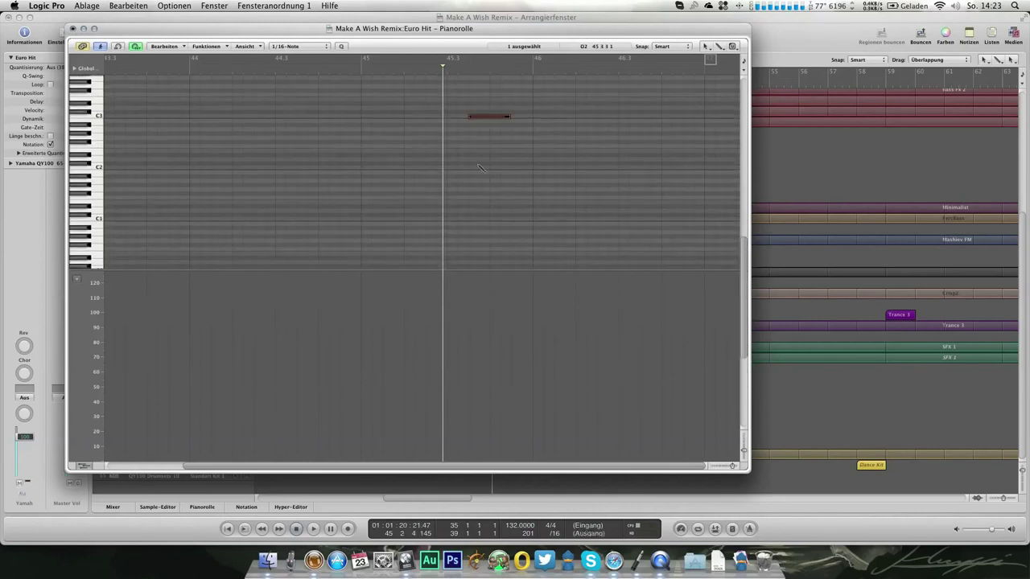
{"action": "key", "text": "space"}
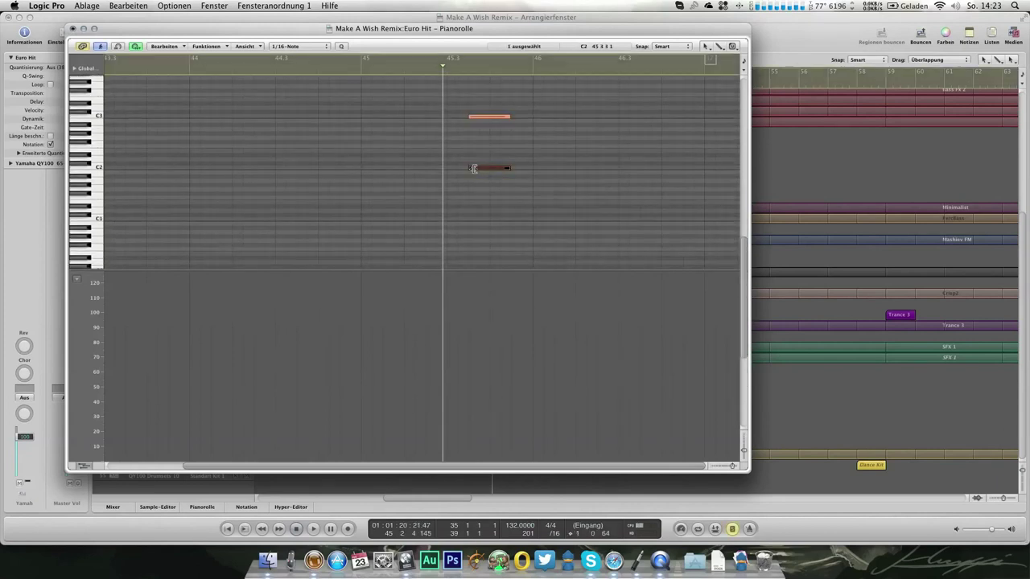
{"action": "key", "text": "space"}
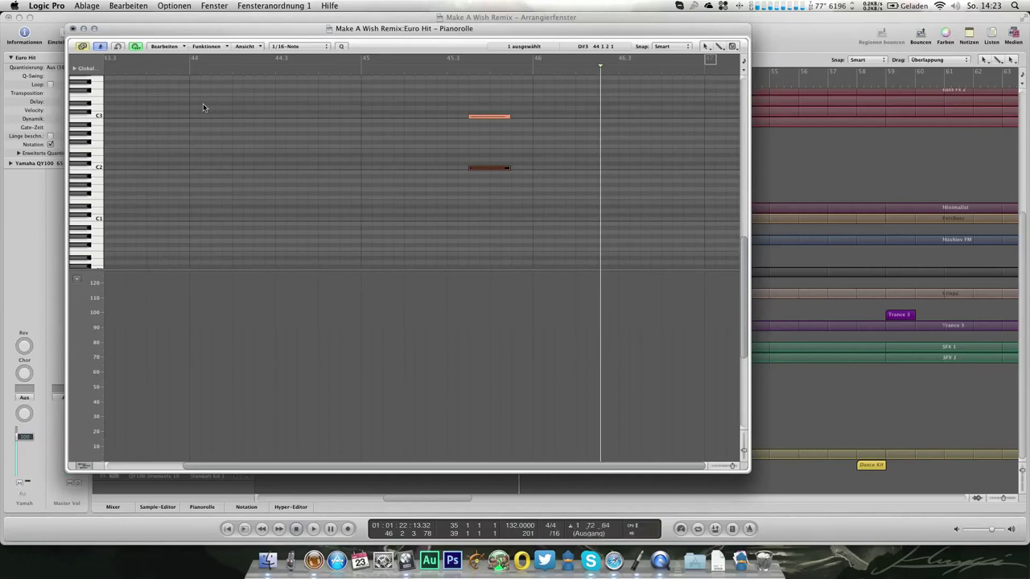
{"action": "left_click", "coordinate": [72, 28]}
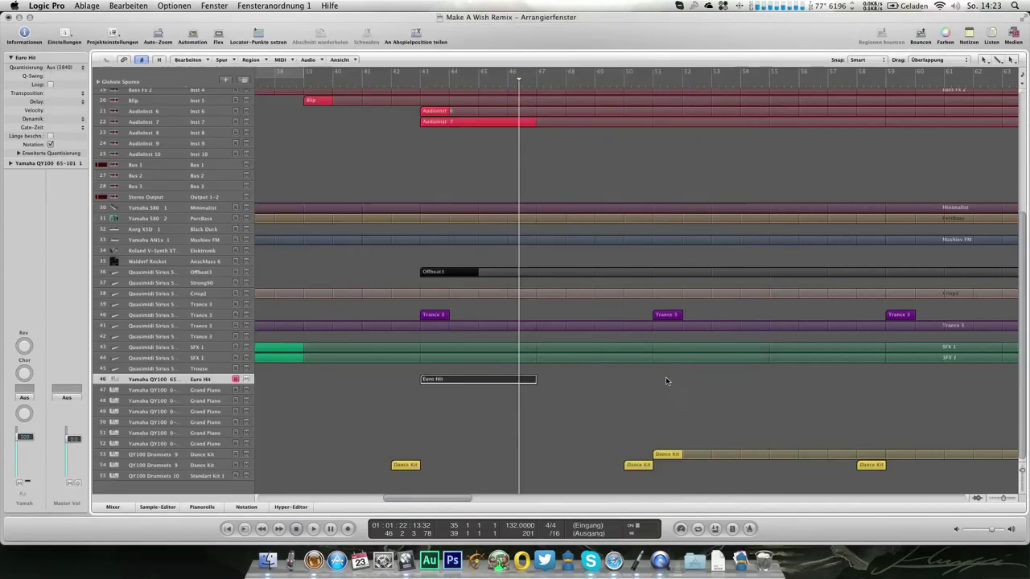
In track 46's CC Setup region, set Release Time to 0 and Resonance to 97, then close the event list.
{"action": "scroll", "coordinate": [630, 387], "scroll_direction": "left", "scroll_amount": 15}
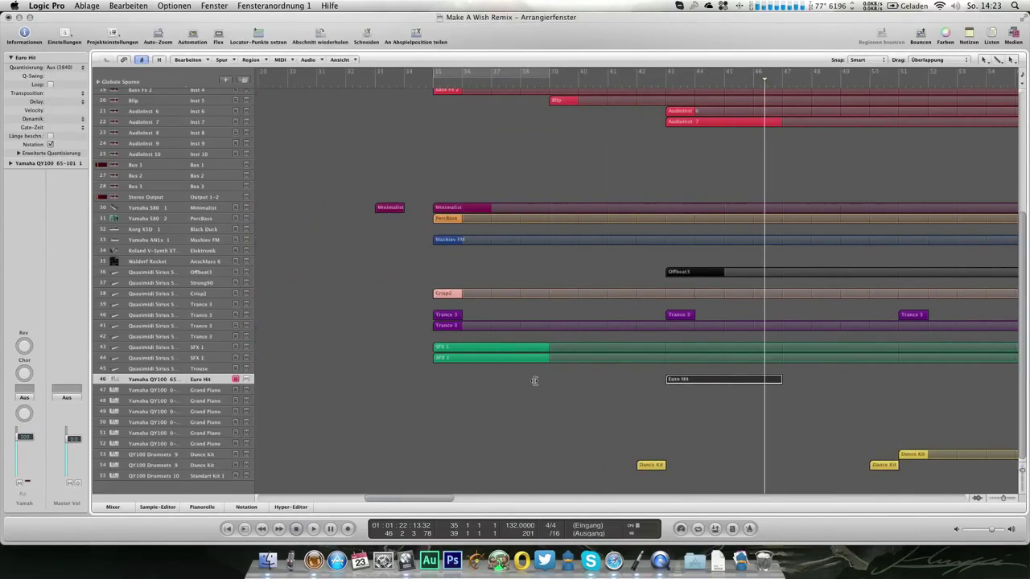
{"action": "left_click", "coordinate": [280, 380]}
{"action": "double_click", "coordinate": [280, 380]}
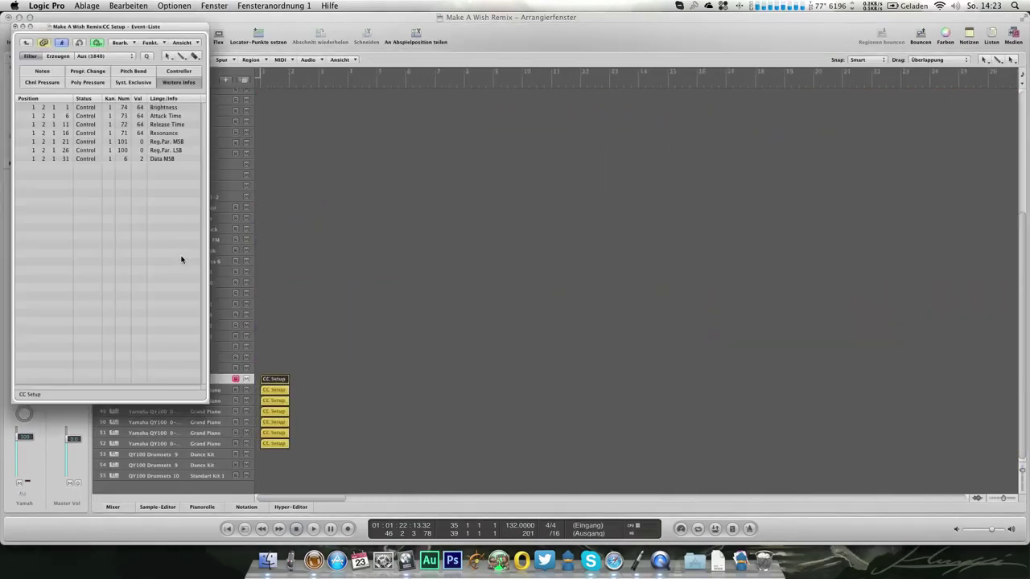
{"action": "left_click_drag", "start_coordinate": [140, 124], "coordinate": [140, 136]}
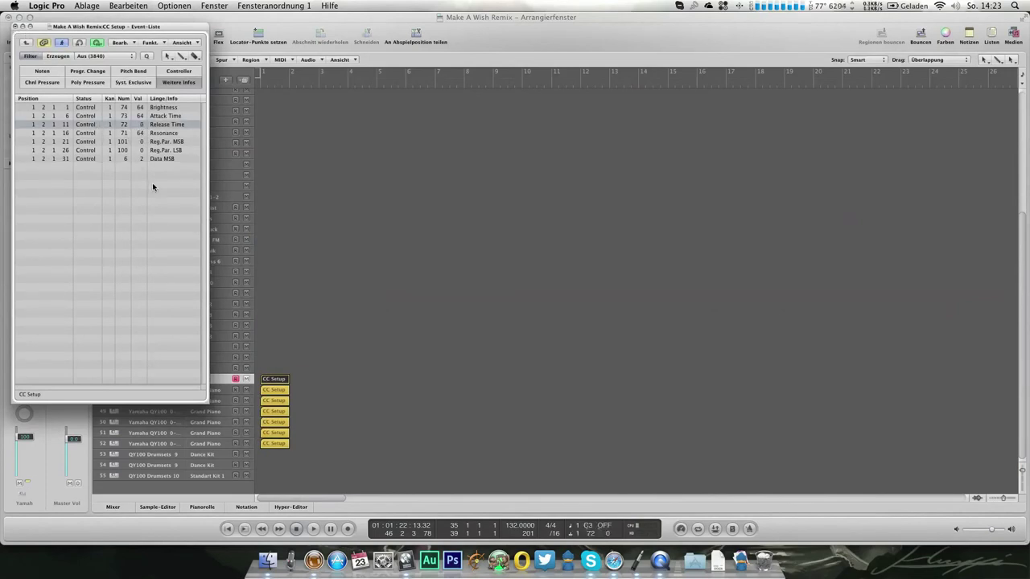
{"action": "left_click_drag", "start_coordinate": [141, 133], "coordinate": [141, 125]}
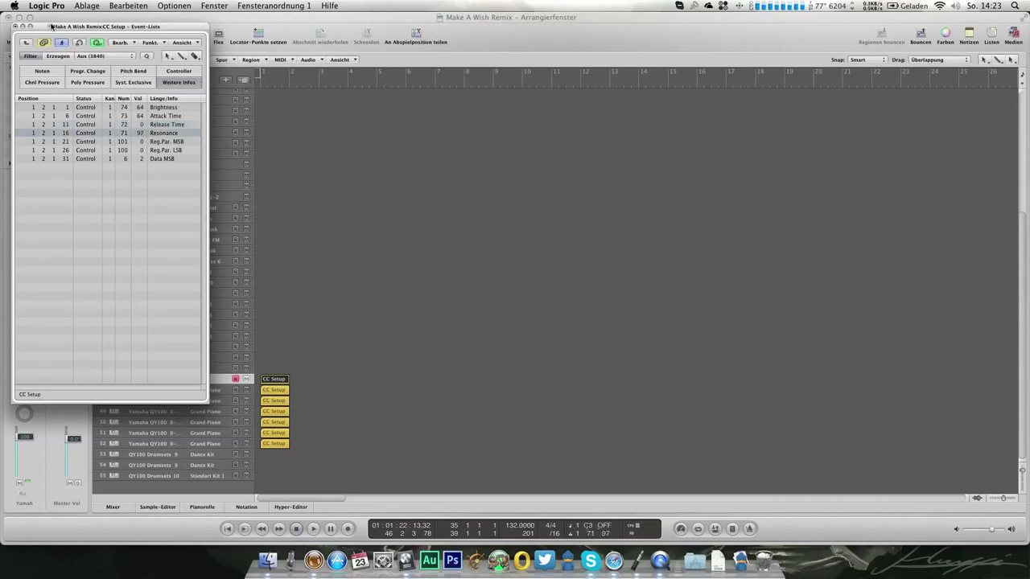
{"action": "left_click", "coordinate": [16, 26]}
Set the Euro Hit track's reverb to 6 and chorus to 17, and play from bar 43.
{"action": "key", "text": "3"}
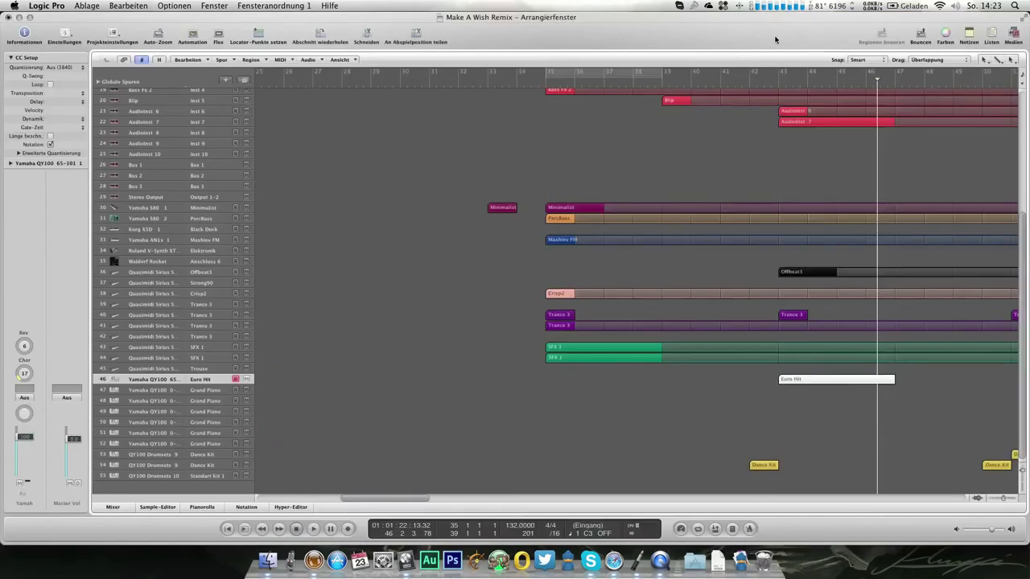
{"action": "left_click", "coordinate": [780, 88]}
{"action": "key", "text": "space"}
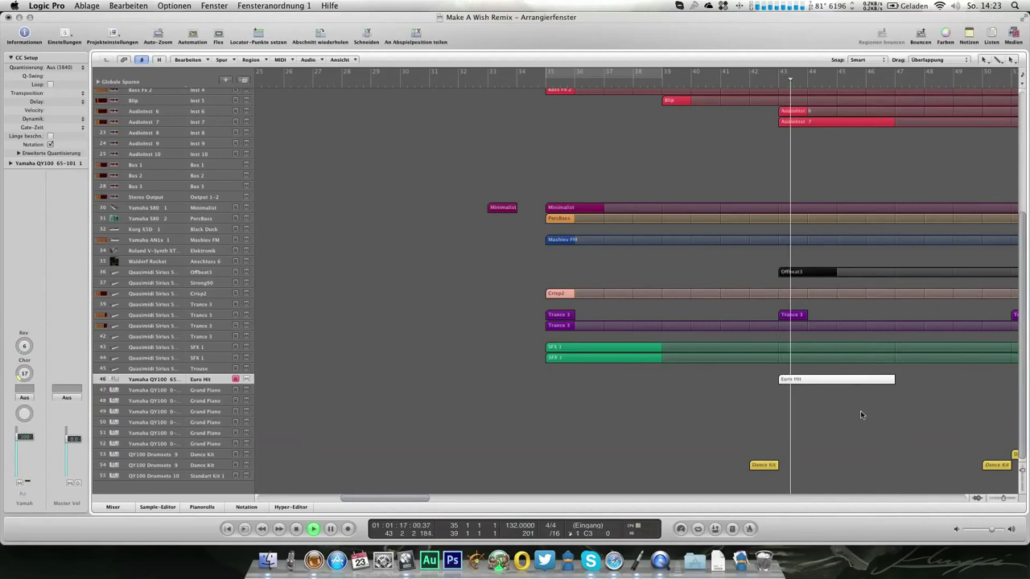
Loop the Euro Hit region and lower track 46's volume while the arrangement plays.
{"action": "key", "text": "l"}
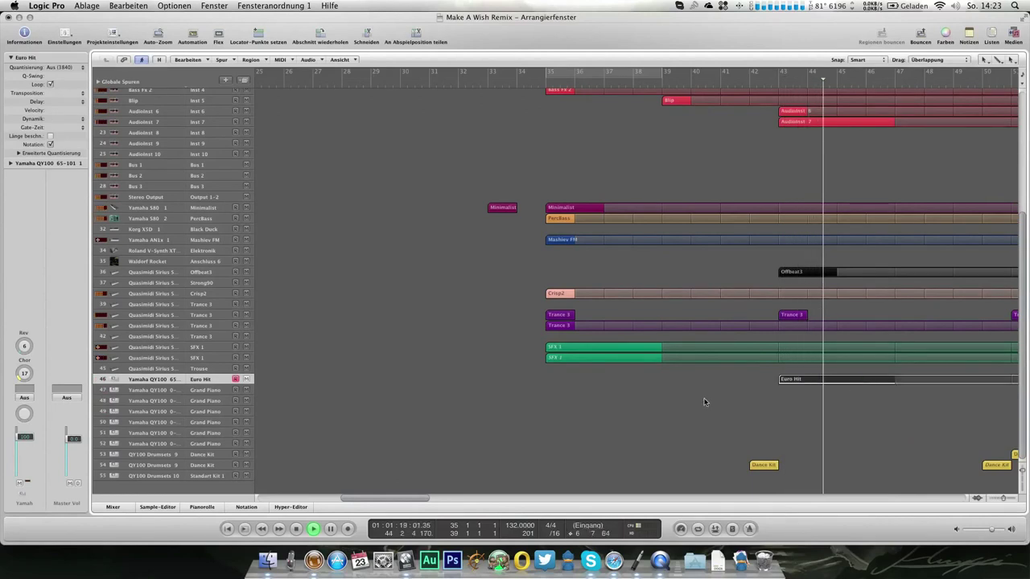
{"action": "left_click_drag", "start_coordinate": [24, 437], "coordinate": [24, 449]}
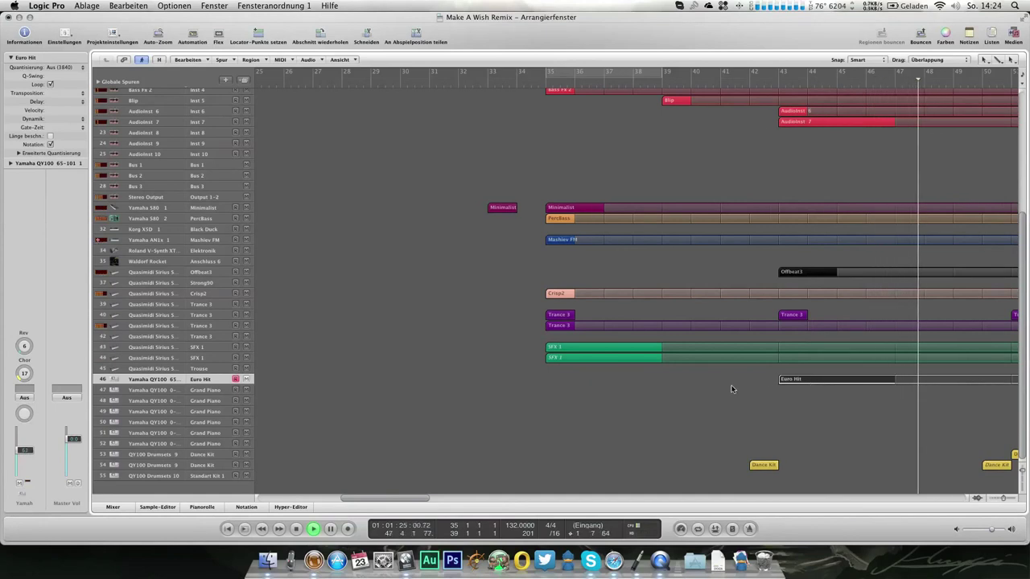
{"action": "scroll", "coordinate": [735, 385], "scroll_direction": "right", "scroll_amount": 1}
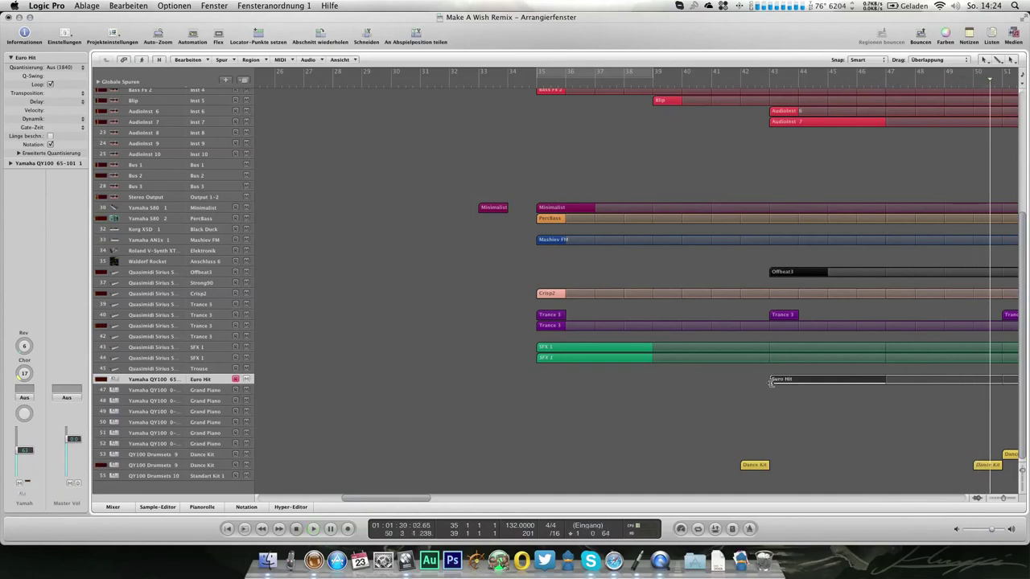
Shorten both Euro Hit notes to about half a beat and play them from just before 44 3.
{"action": "double_click", "coordinate": [860, 381]}
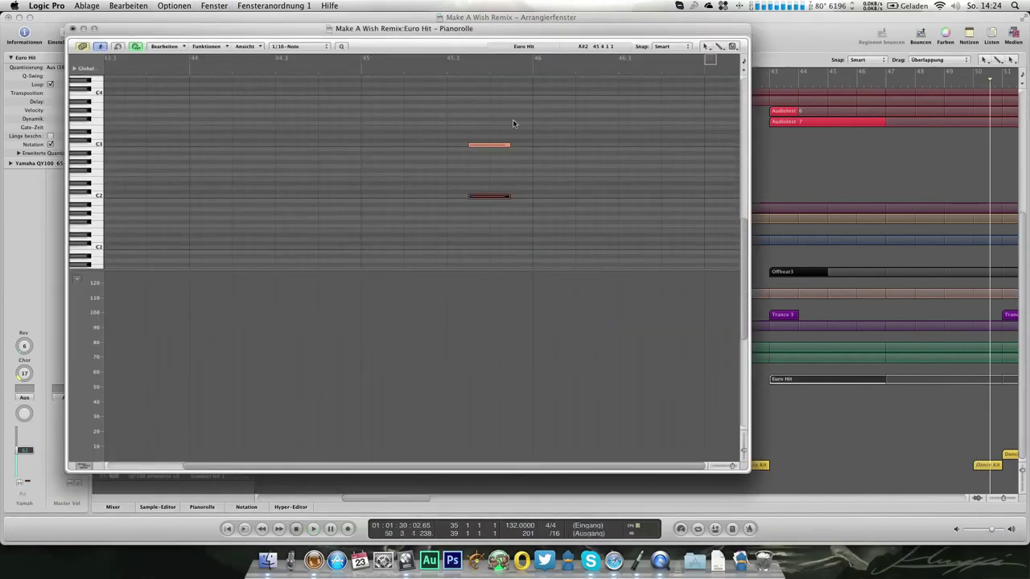
{"action": "left_click_drag", "start_coordinate": [502, 209], "coordinate": [472, 147]}
{"action": "left_click", "coordinate": [268, 71]}
{"action": "key", "text": "space"}
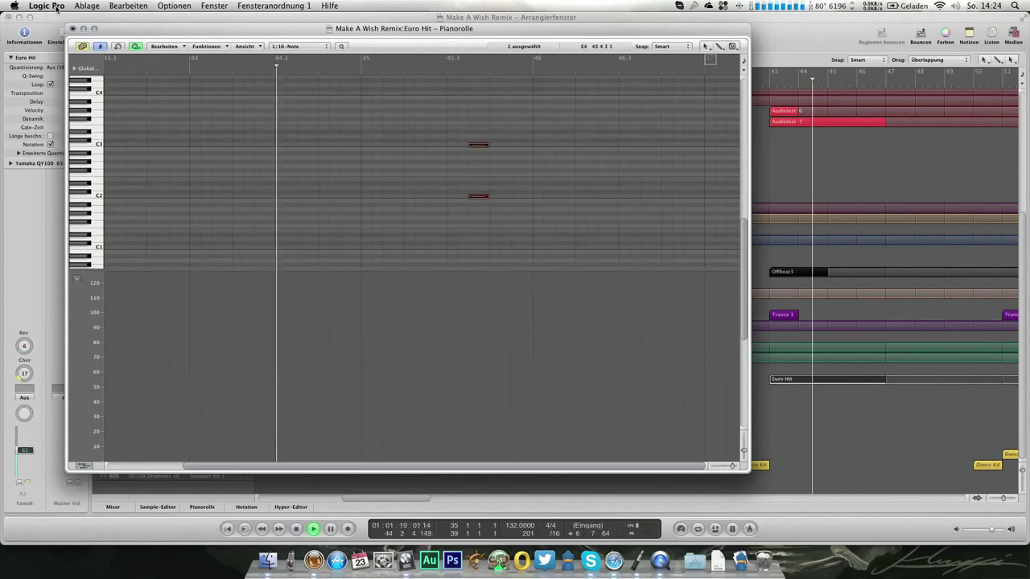
{"action": "left_click", "coordinate": [72, 28]}
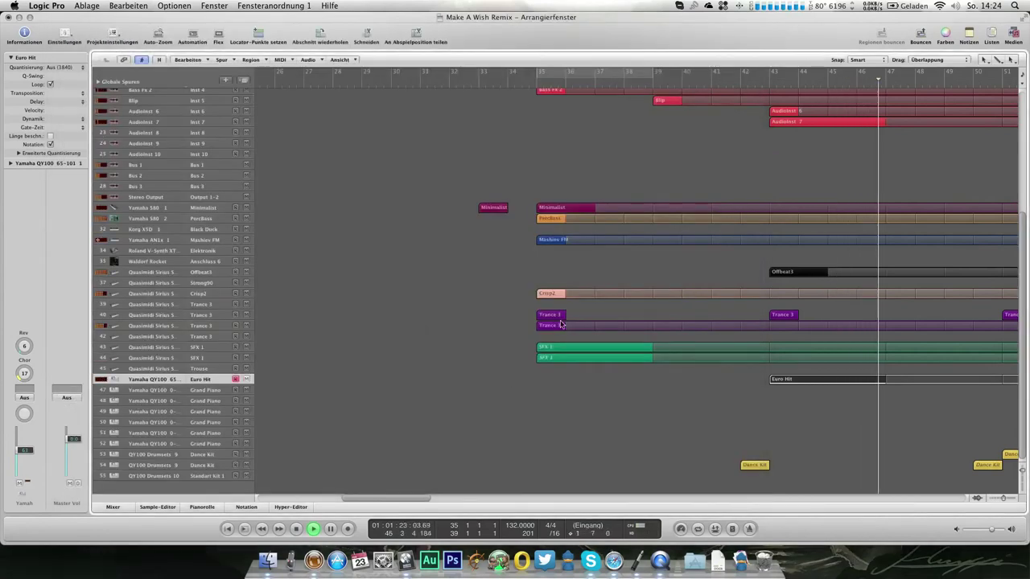
Lower the Euro Hit track's volume a little further while listening up to bar 52.
{"action": "scroll", "coordinate": [559, 322], "scroll_direction": "right", "scroll_amount": 4}
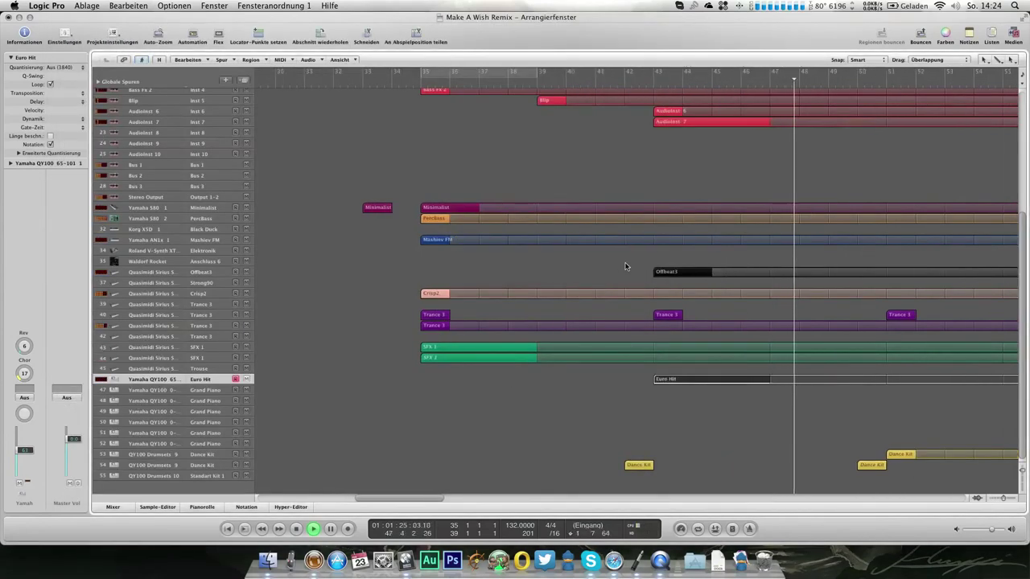
{"action": "scroll", "coordinate": [625, 267], "scroll_direction": "right", "scroll_amount": 3}
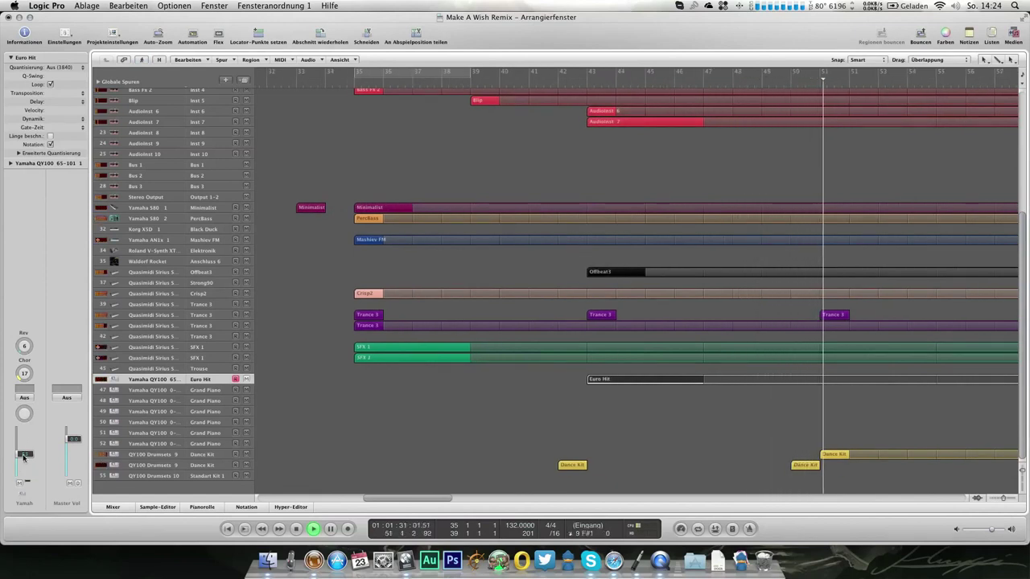
{"action": "scroll", "coordinate": [517, 403], "scroll_direction": "right", "scroll_amount": 3}
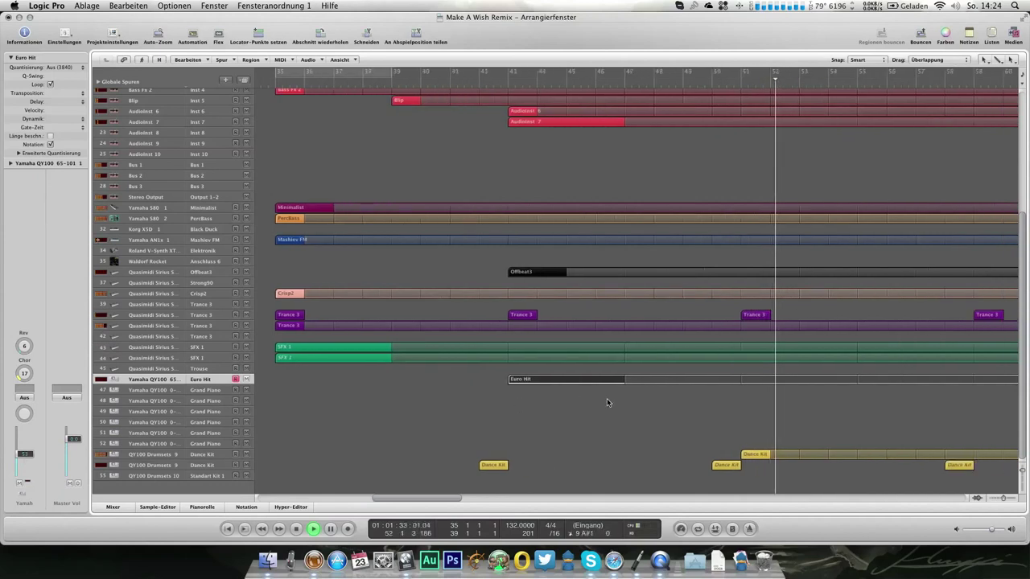
Select the Kick track and examine its volume automation around bars 42 to 59 during playback.
{"action": "scroll", "coordinate": [607, 399], "scroll_direction": "up", "scroll_amount": 5}
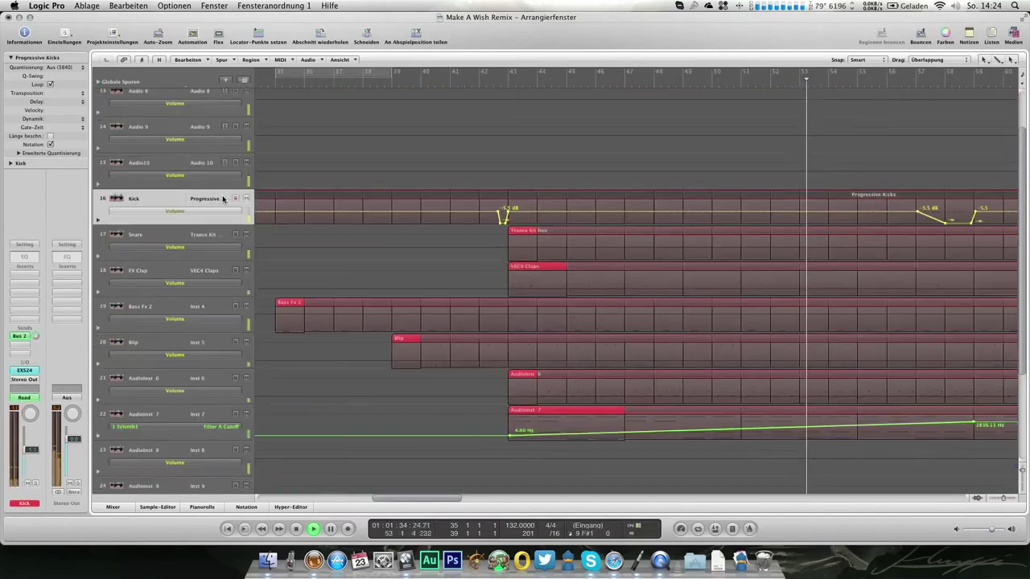
{"action": "left_click", "coordinate": [224, 199]}
{"action": "key", "text": "a"}
{"action": "key", "text": "ctrl+Down"}
{"action": "key", "text": "ctrl+Up"}
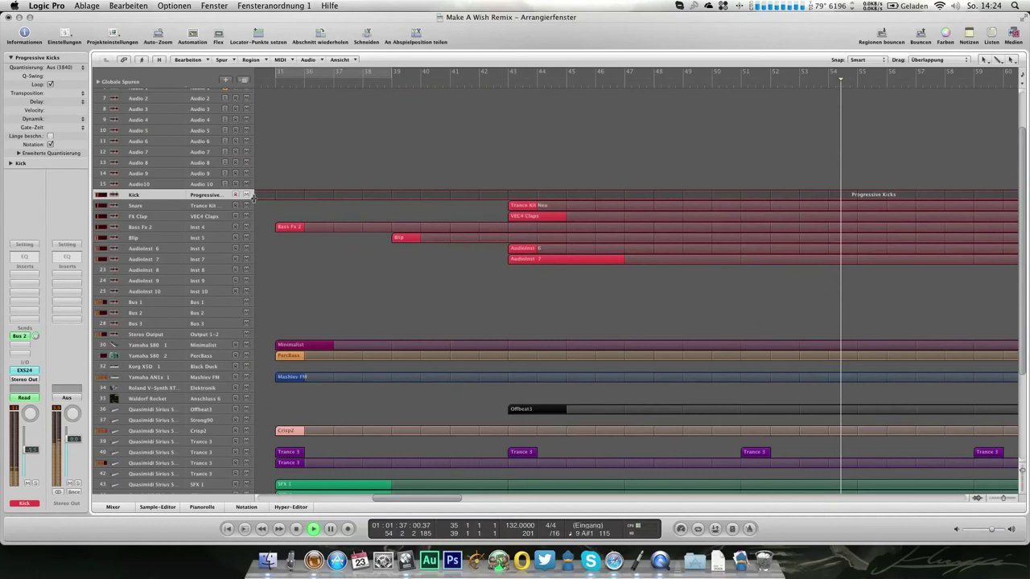
{"action": "key", "text": "ctrl+Down"}
{"action": "scroll", "coordinate": [469, 248], "scroll_direction": "down", "scroll_amount": 1}
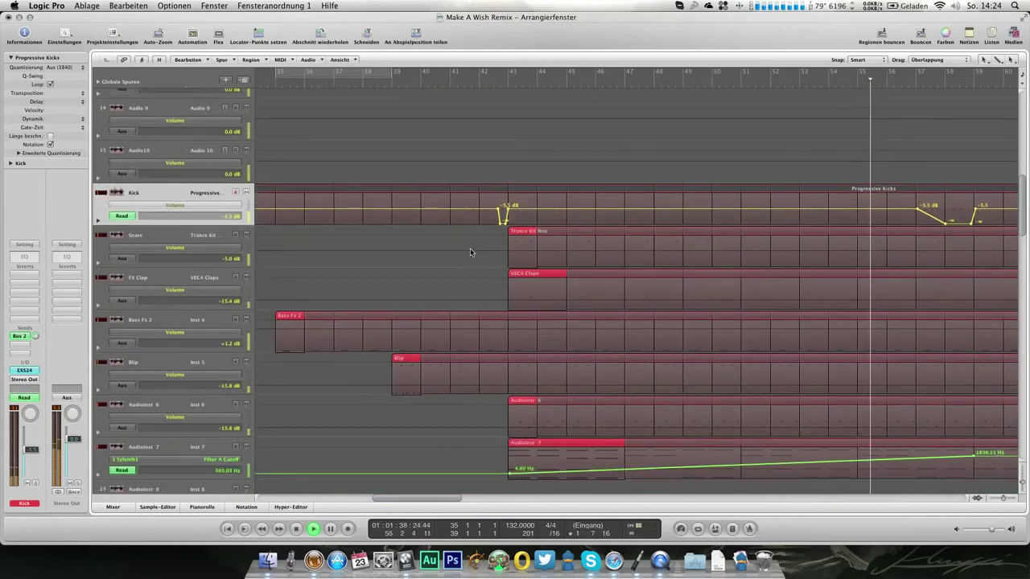
{"action": "scroll", "coordinate": [470, 248], "scroll_direction": "right", "scroll_amount": 3}
{"action": "key", "text": "ctrl+Up"}
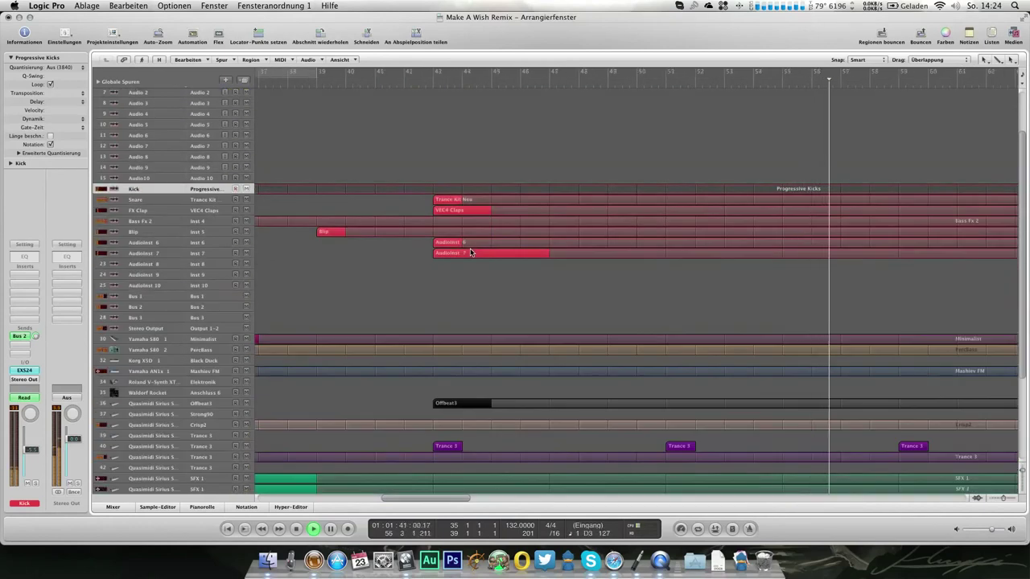
Listen to the kick fade and the transition into bar 59 across all tracks, and stop playback in bar 60.
{"action": "scroll", "coordinate": [471, 253], "scroll_direction": "left", "scroll_amount": 1}
{"action": "scroll", "coordinate": [471, 253], "scroll_direction": "down", "scroll_amount": 4}
{"action": "scroll", "coordinate": [471, 252], "scroll_direction": "right", "scroll_amount": 6}
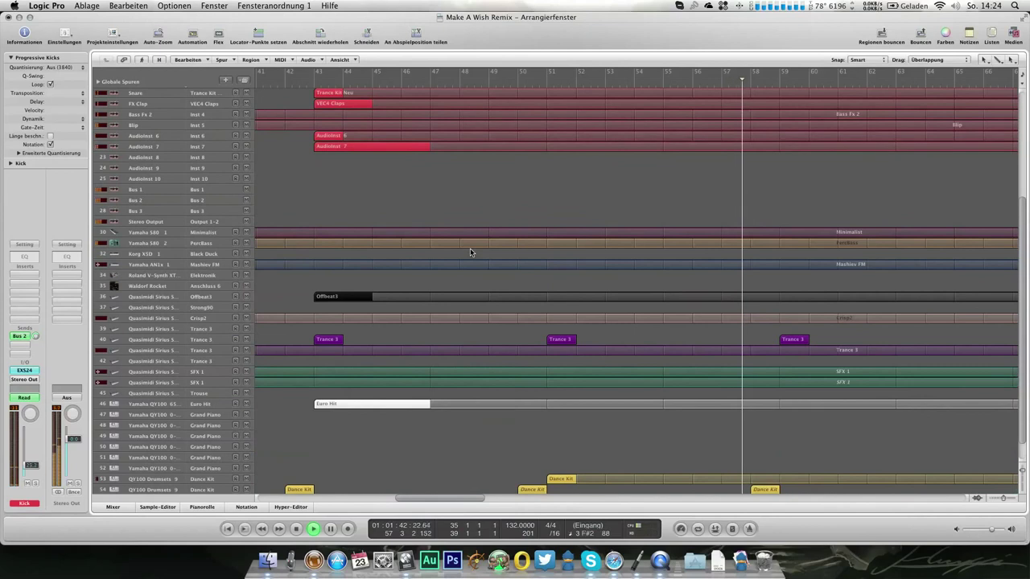
{"action": "scroll", "coordinate": [471, 253], "scroll_direction": "down", "scroll_amount": 1}
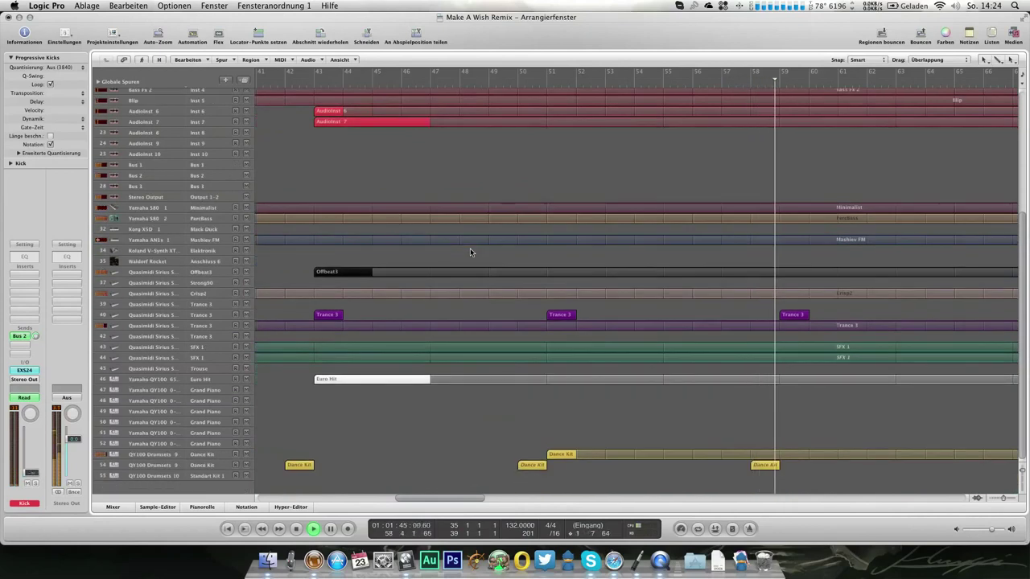
{"action": "key", "text": "super+Down"}
{"action": "key", "text": "super+Down"}
{"action": "key", "text": "super+Down"}
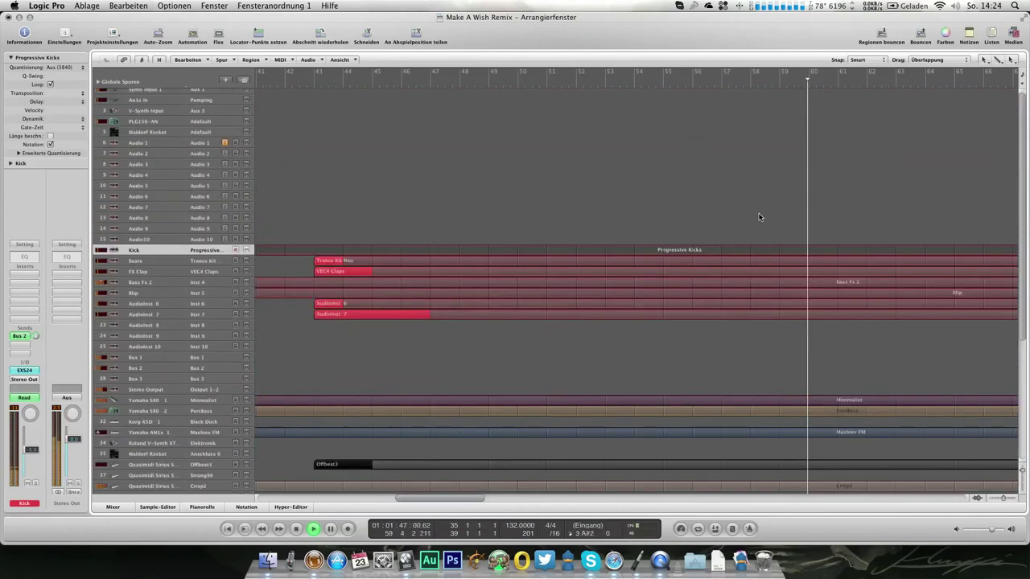
{"action": "key", "text": "space"}
{"action": "left_click_drag", "start_coordinate": [779, 286], "coordinate": [779, 286]}
{"action": "key", "text": "super+Up"}
{"action": "key", "text": "super+Up"}
{"action": "key", "text": "super+Up"}
{"action": "key", "text": "space"}
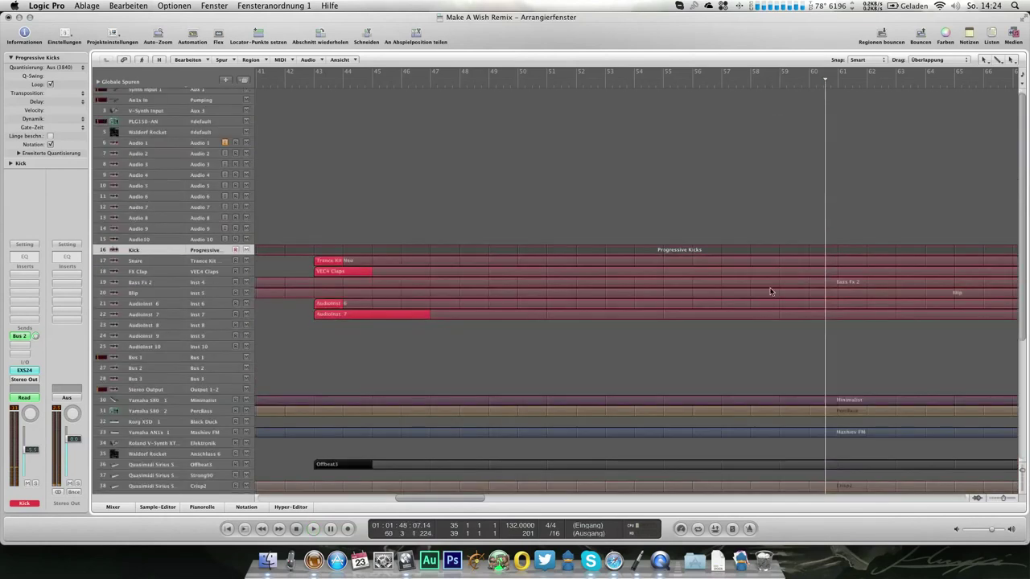
Resume playback from bar 60, select the Korg X5D track and review the arrangement's tracks up to bar 70.
{"action": "scroll", "coordinate": [730, 335], "scroll_direction": "down", "scroll_amount": 3}
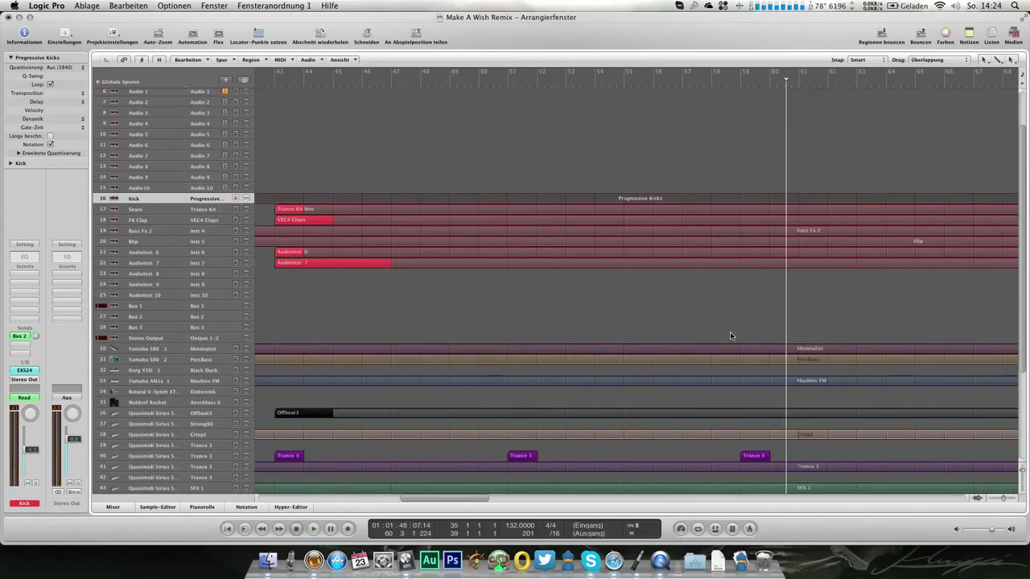
{"action": "scroll", "coordinate": [730, 336], "scroll_direction": "down", "scroll_amount": 5}
{"action": "key", "text": "space"}
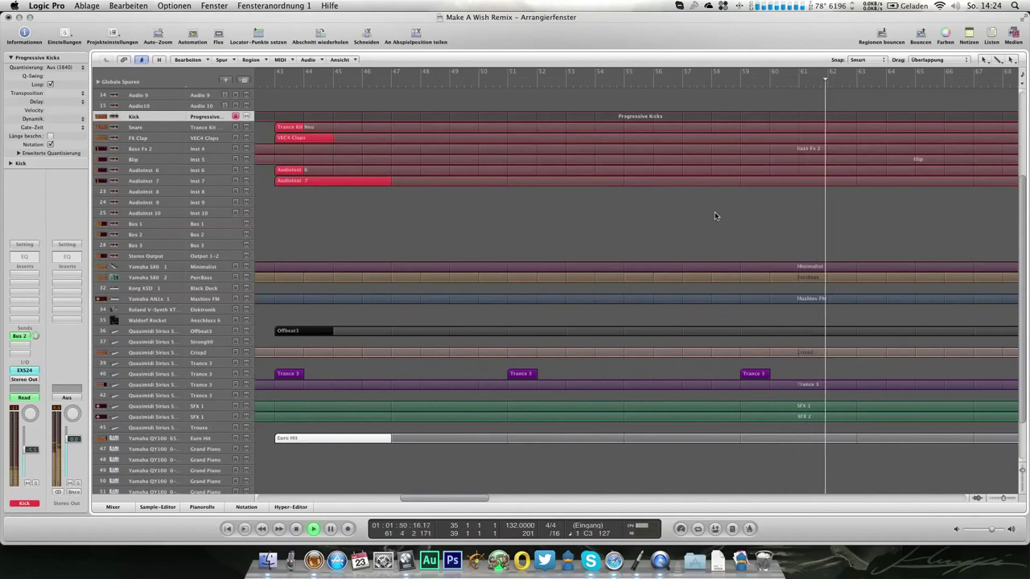
{"action": "left_click", "coordinate": [211, 289]}
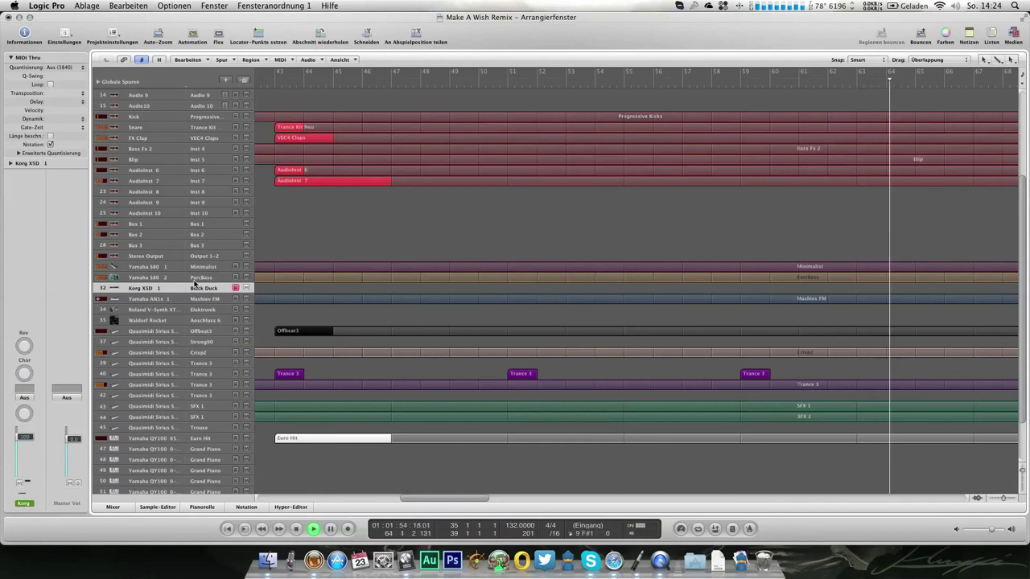
{"action": "scroll", "coordinate": [553, 375], "scroll_direction": "right", "scroll_amount": 8}
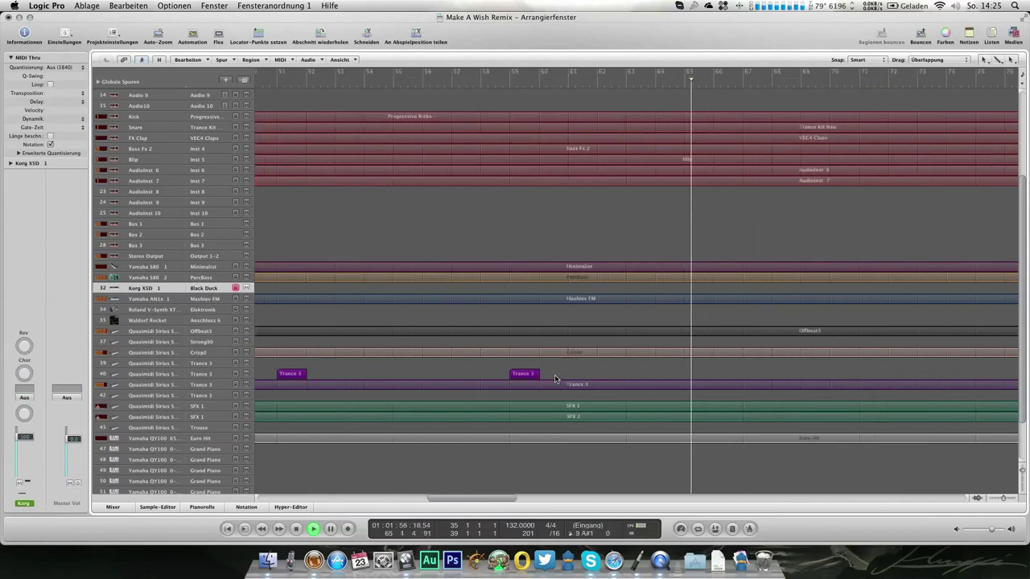
{"action": "scroll", "coordinate": [554, 376], "scroll_direction": "down", "scroll_amount": 3}
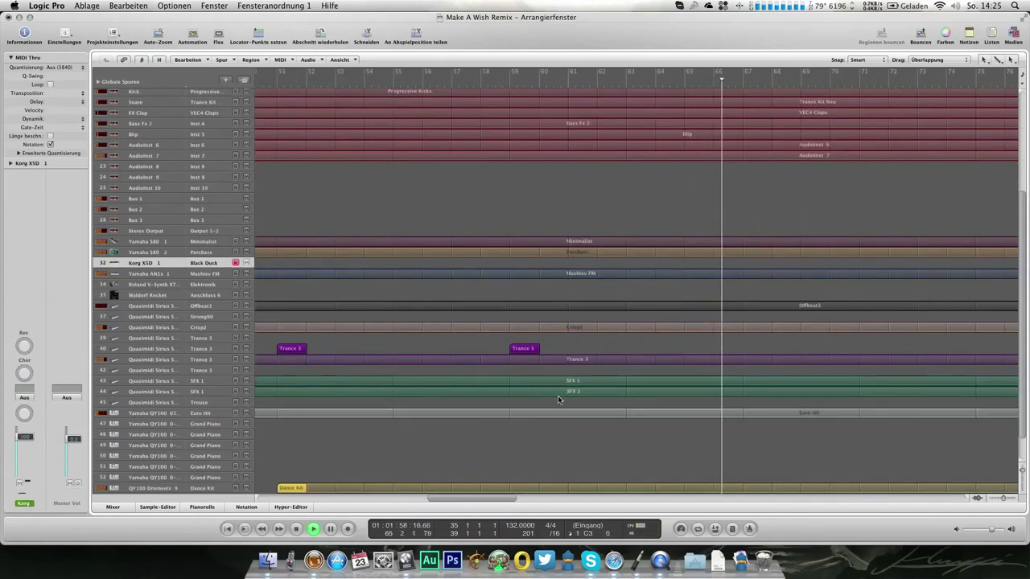
{"action": "scroll", "coordinate": [558, 400], "scroll_direction": "down", "scroll_amount": 3}
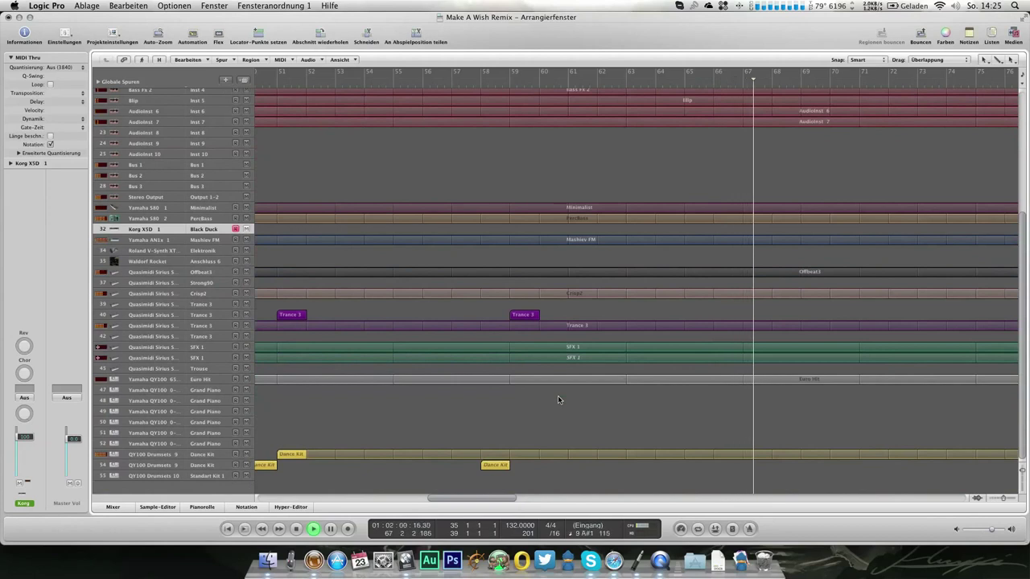
{"action": "scroll", "coordinate": [558, 399], "scroll_direction": "up", "scroll_amount": 12}
{"action": "scroll", "coordinate": [557, 399], "scroll_direction": "down", "scroll_amount": 9}
{"action": "scroll", "coordinate": [557, 400], "scroll_direction": "down", "scroll_amount": 2}
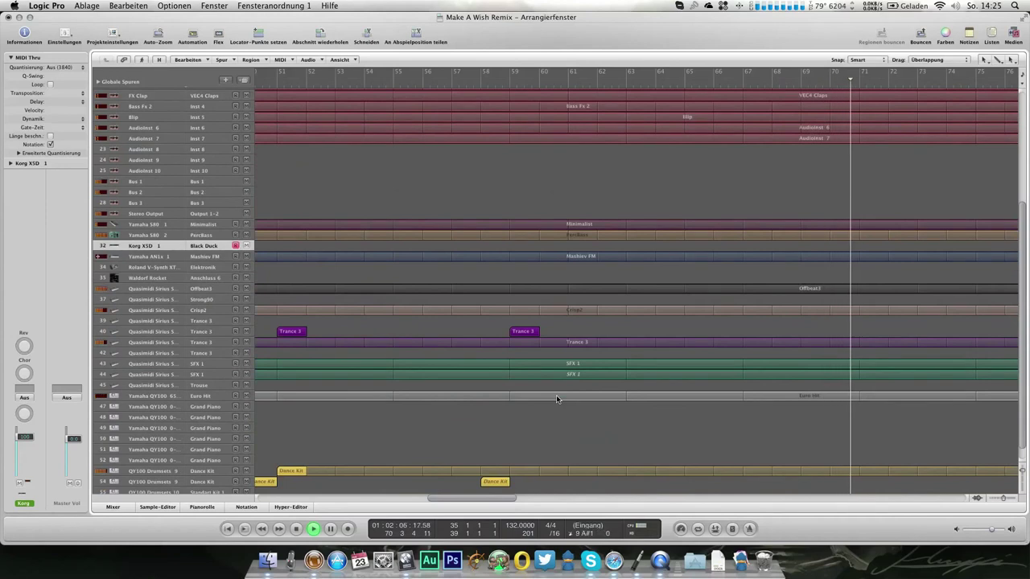
Stop playback, return to the section around bar 35 and listen to it briefly across the instrument tracks.
{"action": "scroll", "coordinate": [541, 368], "scroll_direction": "left", "scroll_amount": 10}
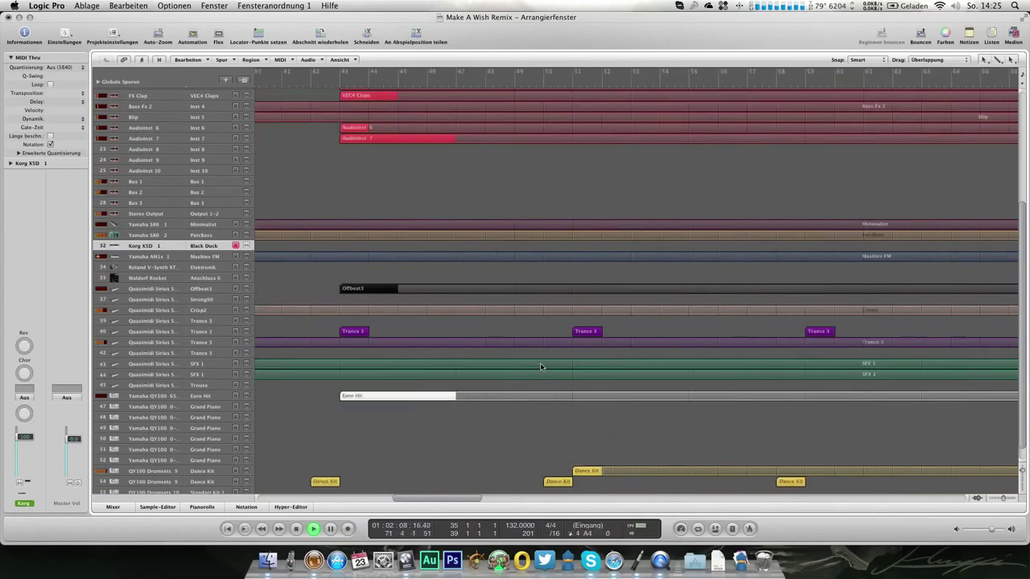
{"action": "scroll", "coordinate": [541, 368], "scroll_direction": "left", "scroll_amount": 6}
{"action": "scroll", "coordinate": [541, 368], "scroll_direction": "up", "scroll_amount": 5}
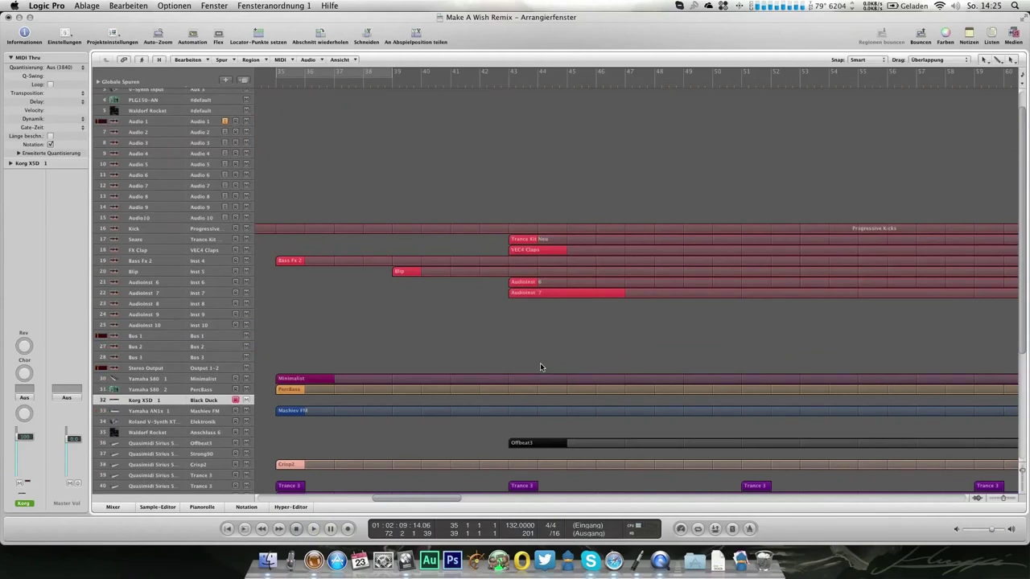
{"action": "scroll", "coordinate": [541, 368], "scroll_direction": "left", "scroll_amount": 1}
{"action": "scroll", "coordinate": [523, 322], "scroll_direction": "left", "scroll_amount": 1}
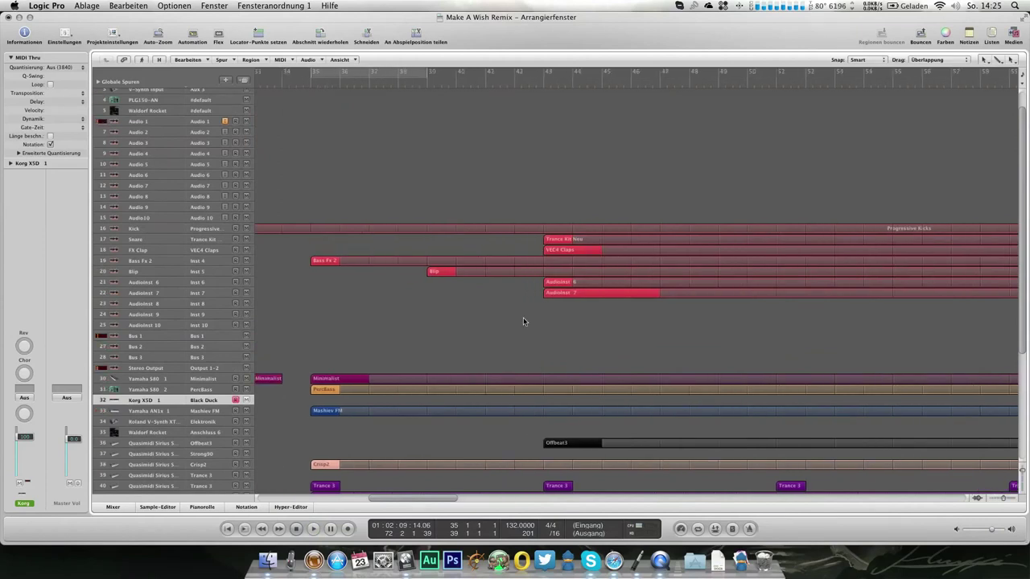
{"action": "key", "text": "space"}
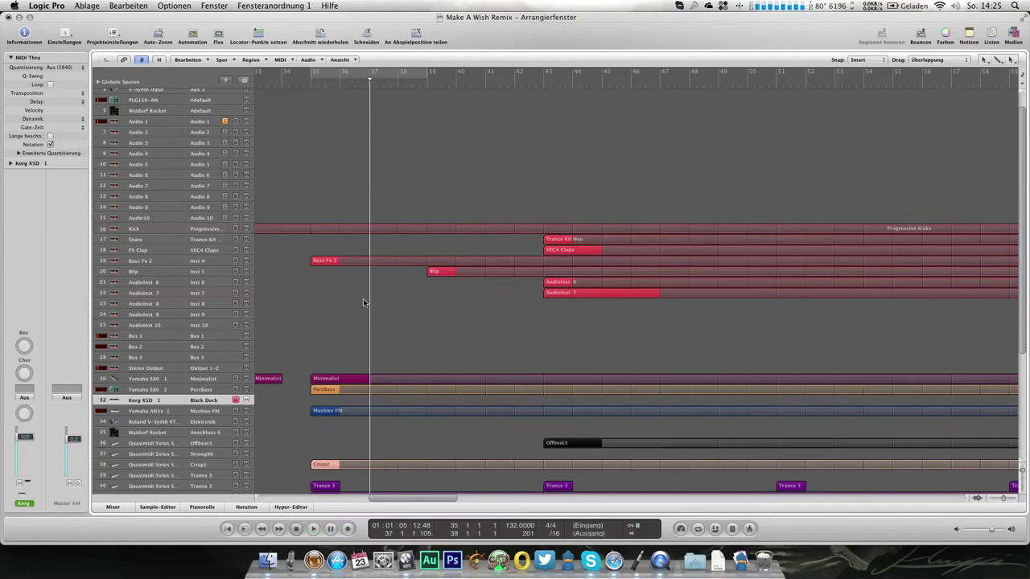
Rename the AudioInst 6 track as Pluck Synth and the AudioInst 7 track as Pad.
{"action": "left_click", "coordinate": [210, 284]}
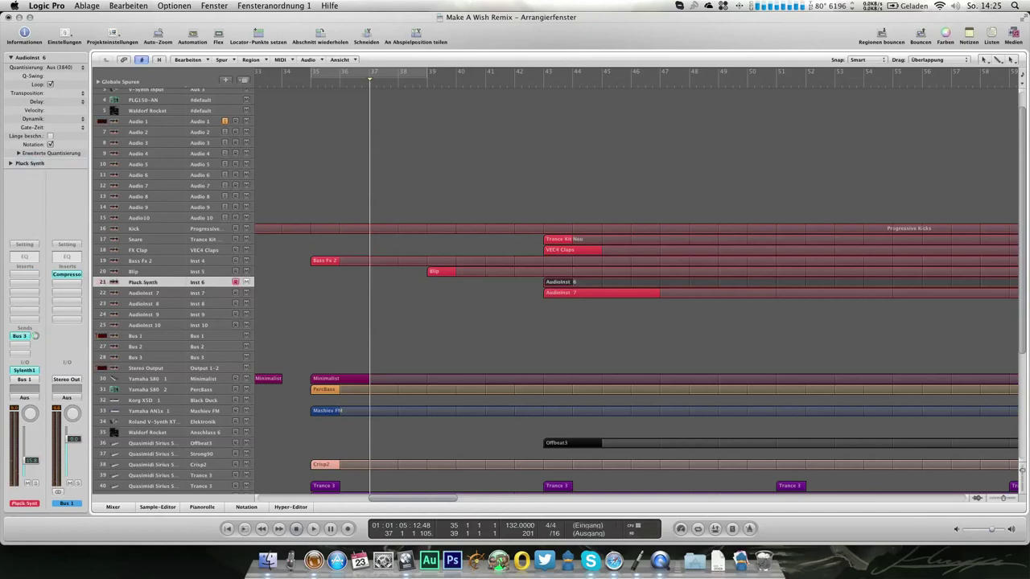
{"action": "left_click", "coordinate": [139, 294]}
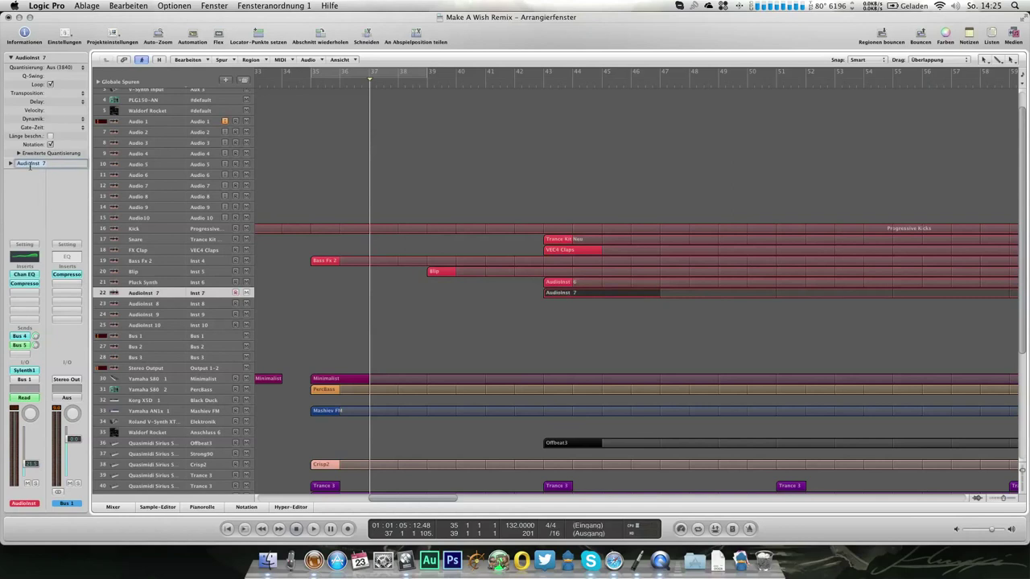
Load the LennarDigital Sylenth1 instrument on the AudioInst 8 track.
{"action": "left_click", "coordinate": [151, 306]}
{"action": "left_click", "coordinate": [35, 366]}
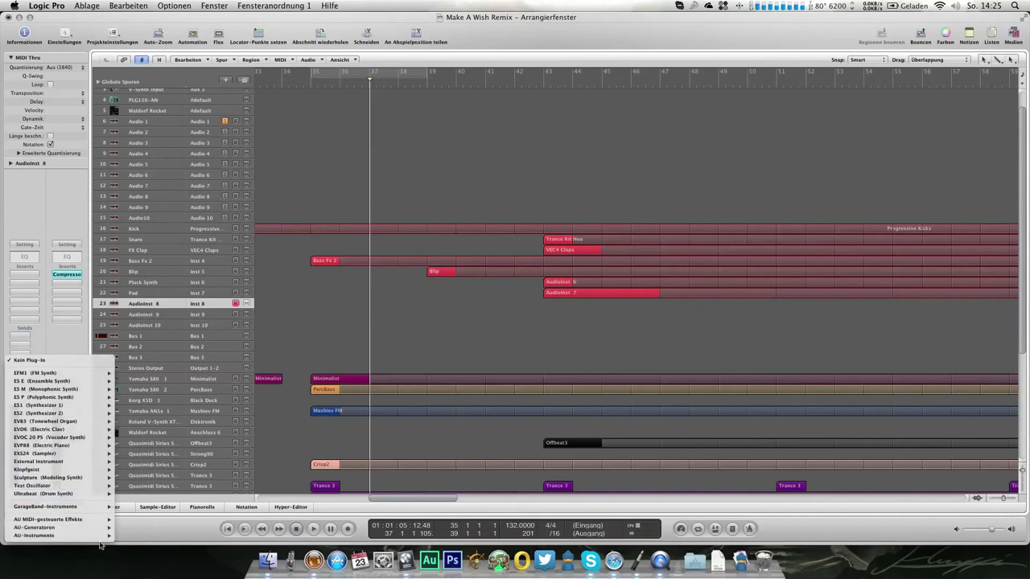
{"action": "mouse_move", "coordinate": [80, 535]}
{"action": "mouse_move", "coordinate": [161, 487]}
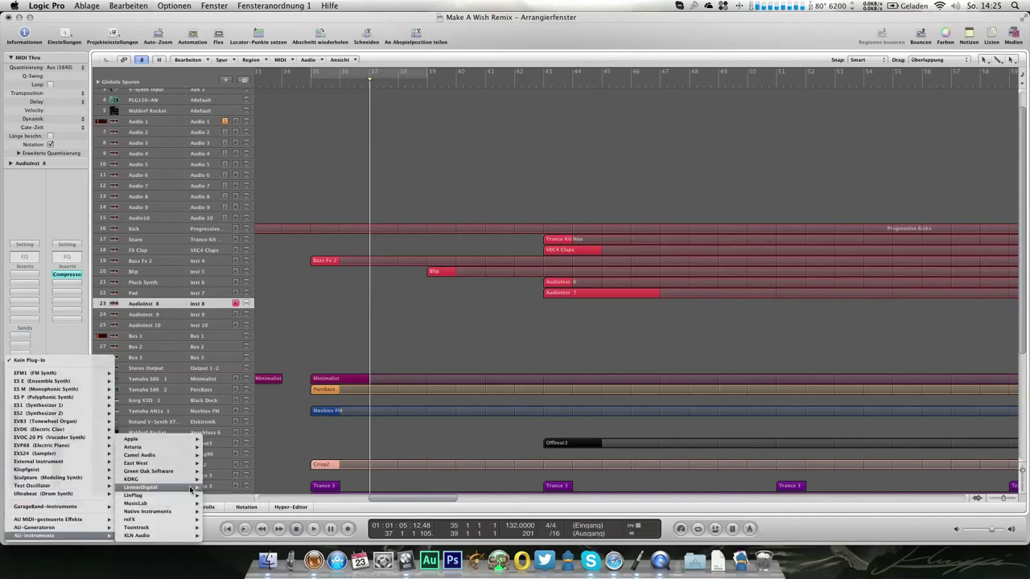
{"action": "mouse_move", "coordinate": [227, 488]}
{"action": "left_click", "coordinate": [278, 487]}
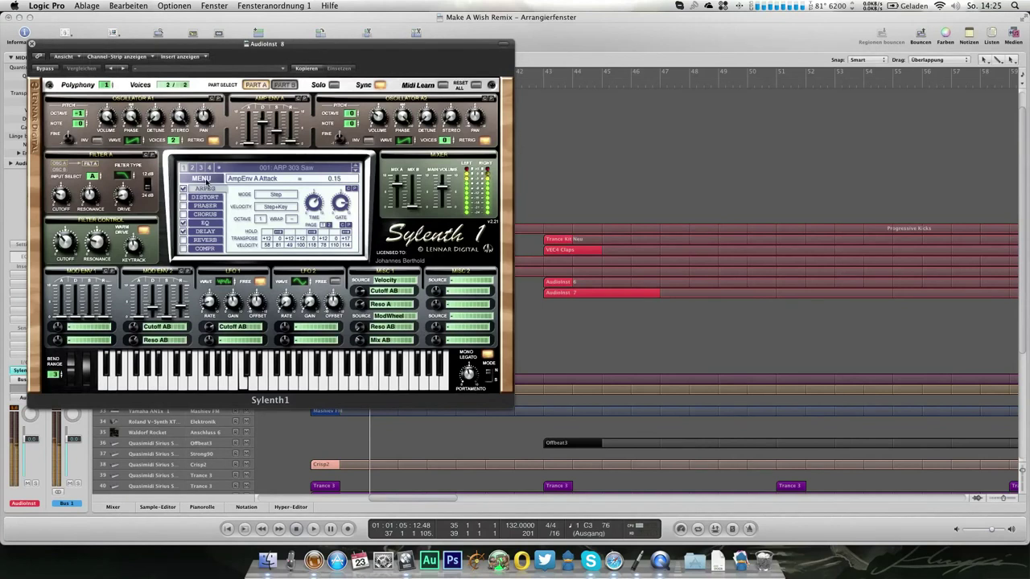
Initialize Sylenth1's preset on the AudioInst 8 track and close the synth window.
{"action": "left_click", "coordinate": [203, 179]}
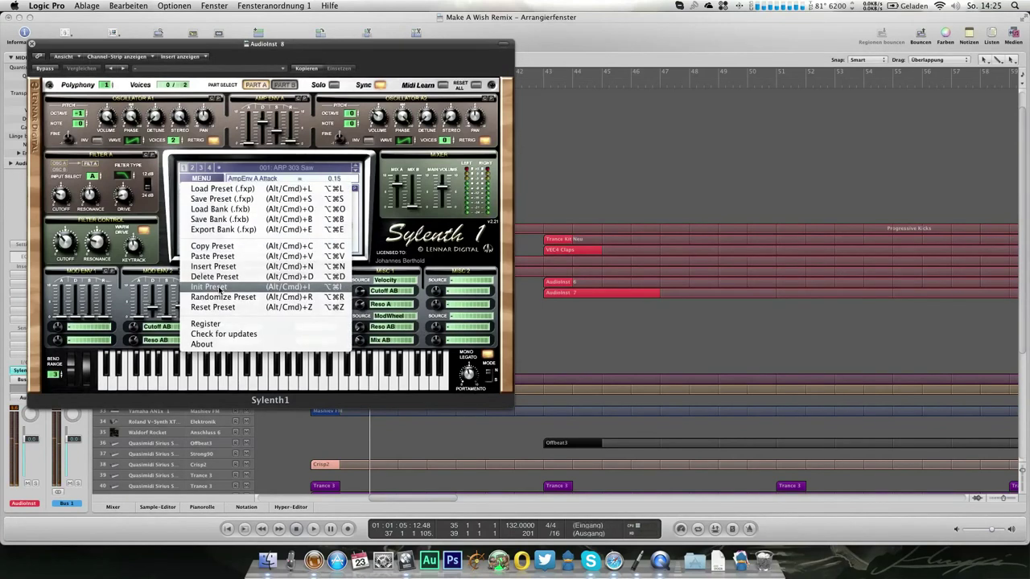
{"action": "left_click", "coordinate": [211, 288]}
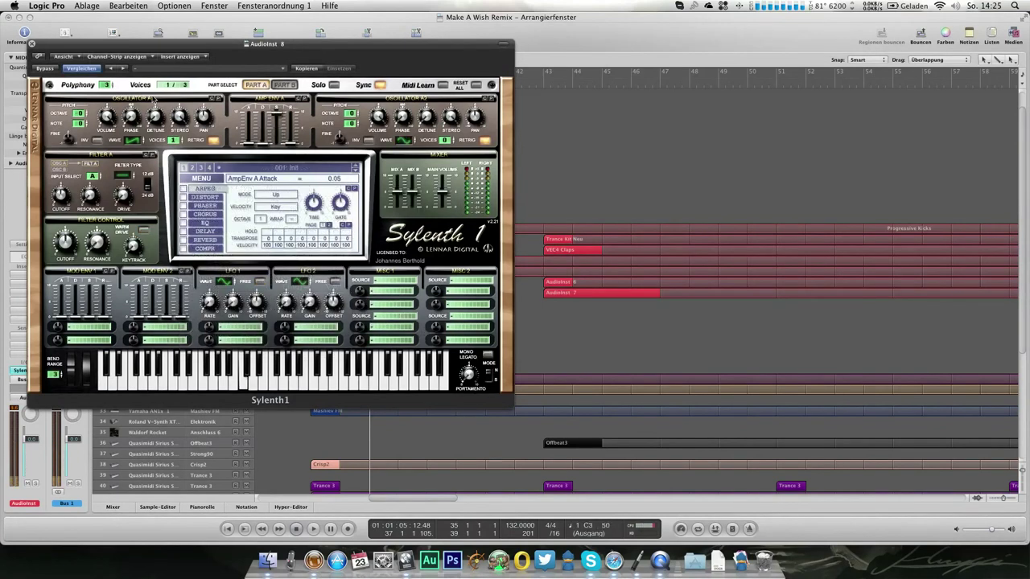
{"action": "left_click", "coordinate": [32, 44]}
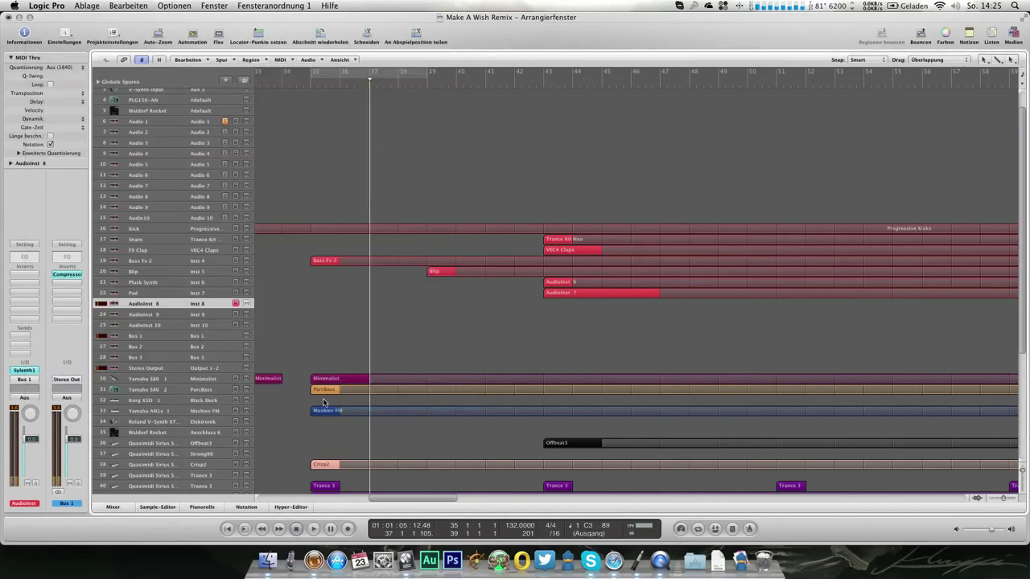
Copy the Mashiev FM region onto the AudioInst 8 track at bar 35 and check its notes in the piano roll.
{"action": "left_click_drag", "start_coordinate": [326, 413], "coordinate": [321, 308]}
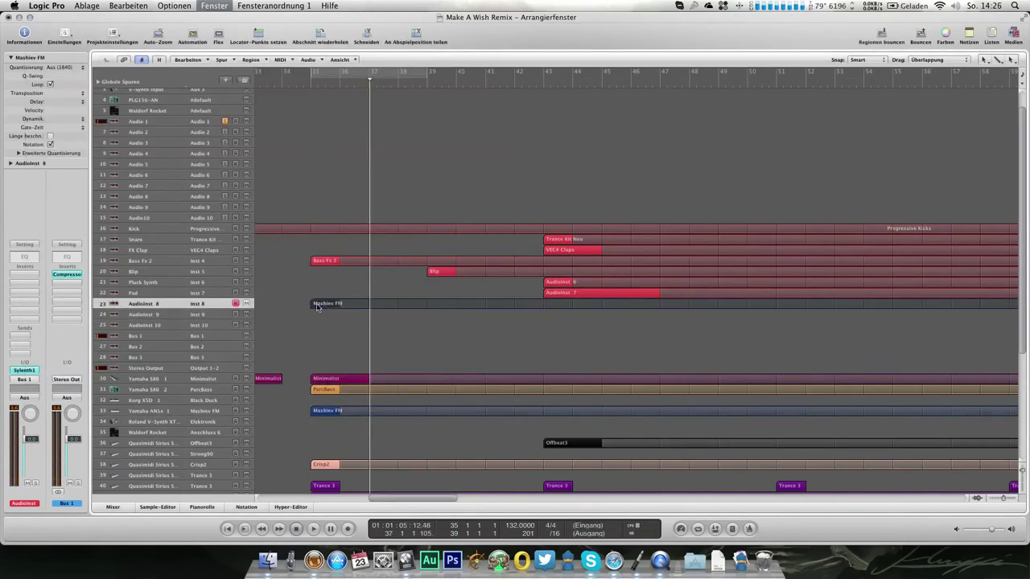
{"action": "double_click", "coordinate": [324, 304]}
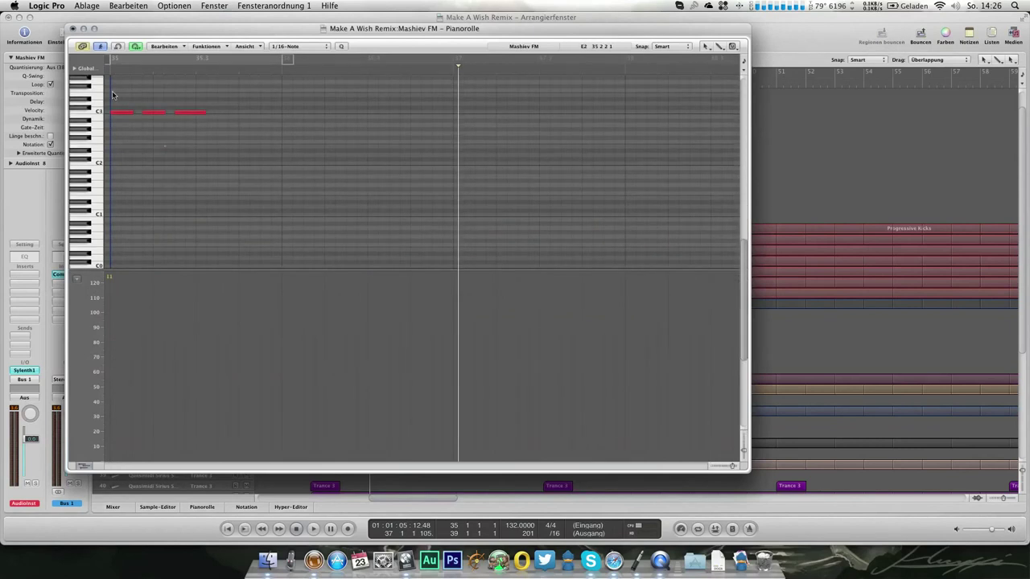
{"action": "left_click", "coordinate": [74, 29]}
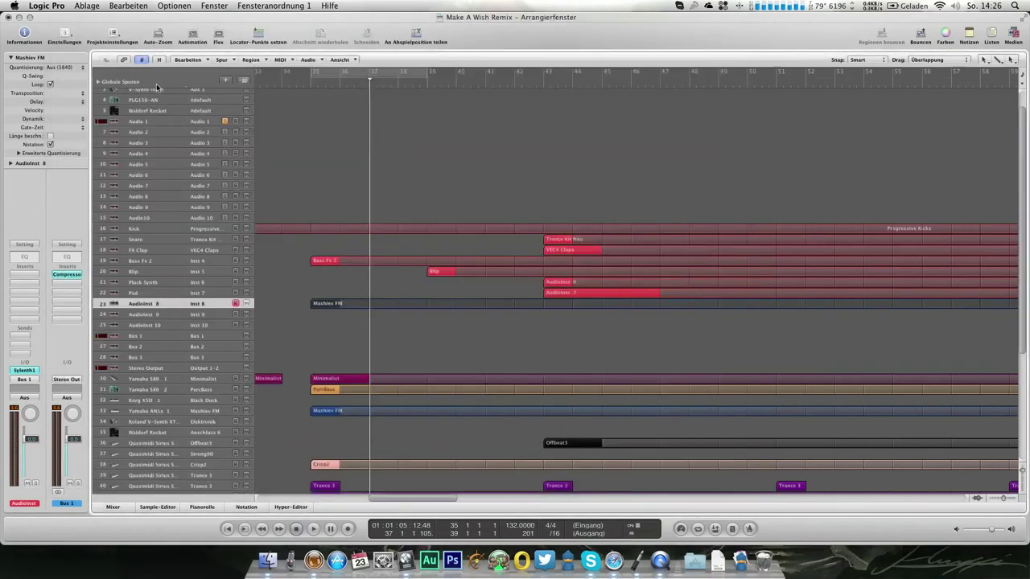
Loop bars 35 to 39 during playback and set Sylenth1's oscillators A1 and A2 to 8 voices each, at octaves -1 and -2.
{"action": "left_click_drag", "start_coordinate": [319, 75], "coordinate": [429, 74]}
{"action": "key", "text": "space"}
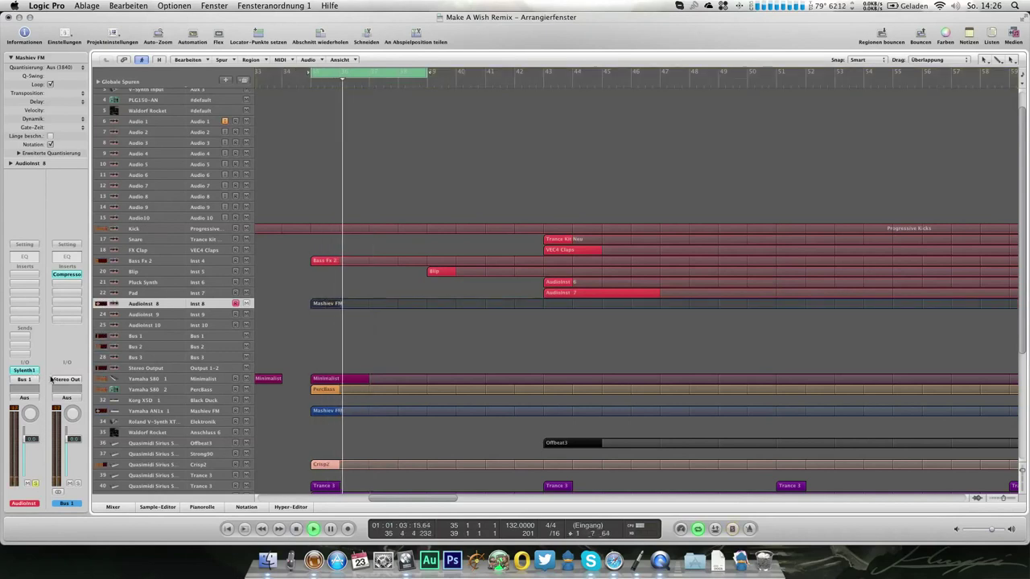
{"action": "left_click", "coordinate": [25, 370]}
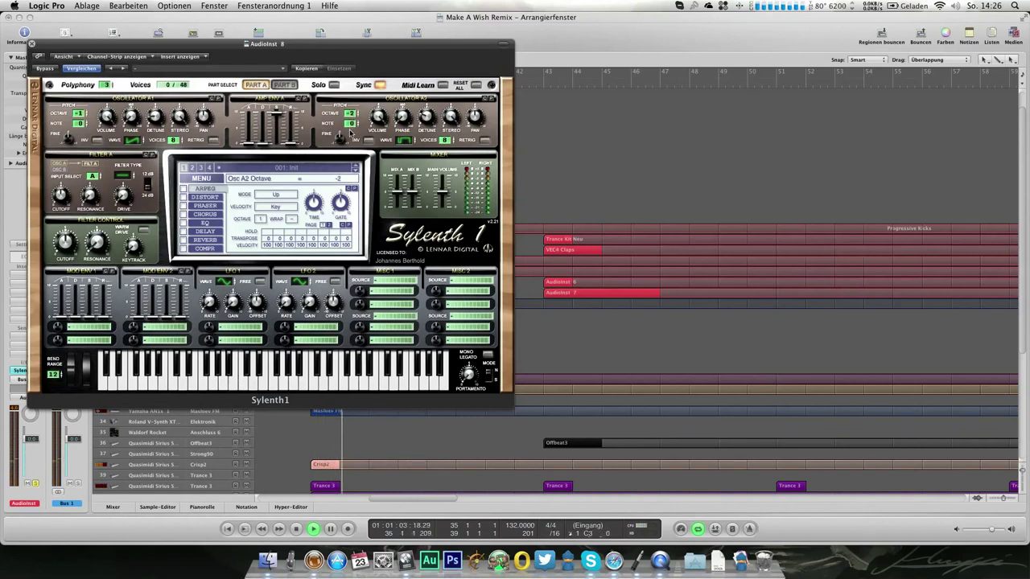
{"action": "left_click", "coordinate": [32, 44]}
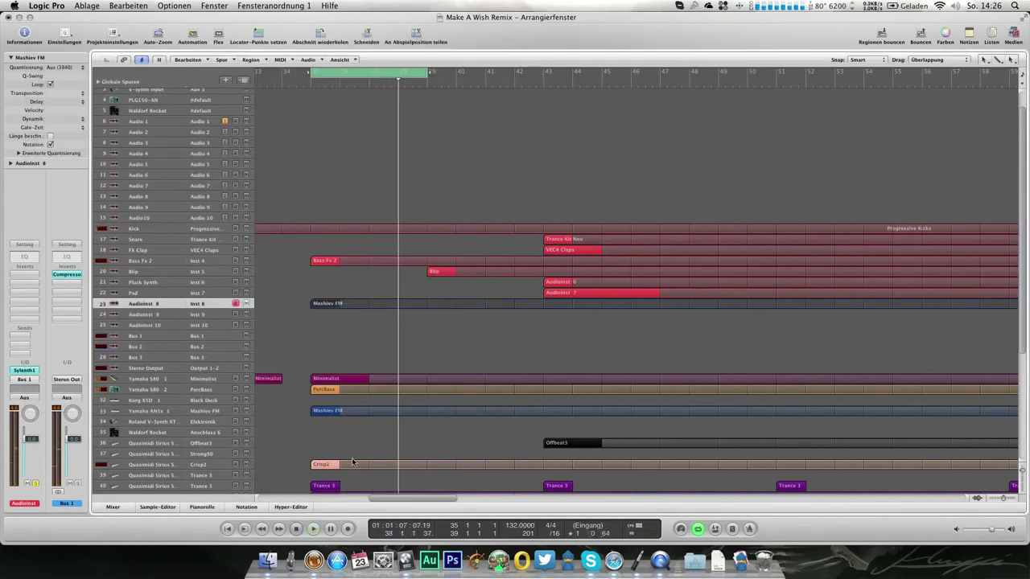
Solo both Mashiev FM regions together and lower the AudioInst 8 track's volume to balance them.
{"action": "left_click", "coordinate": [320, 412]}
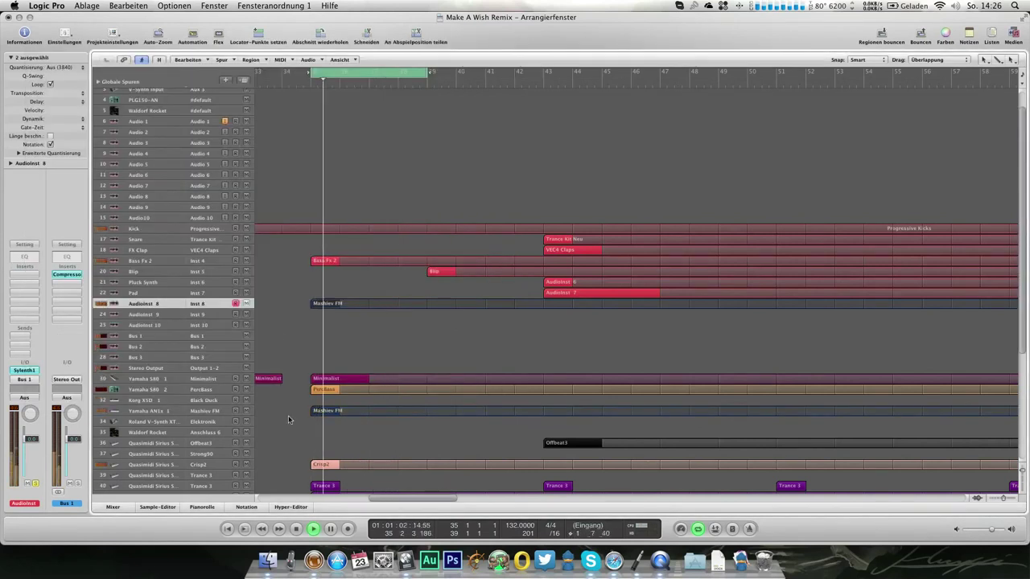
{"action": "key", "text": "ctrl+s"}
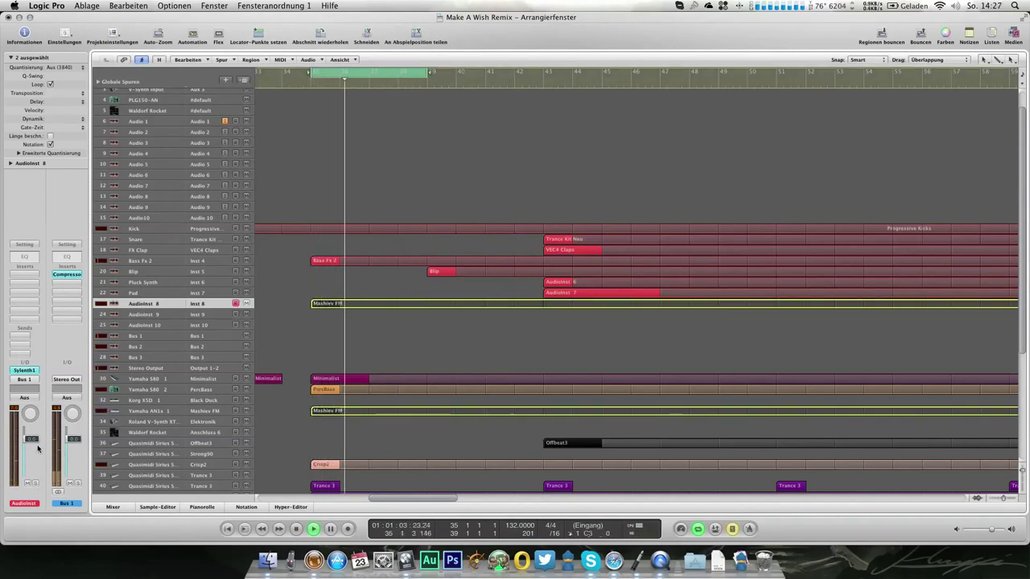
{"action": "left_click_drag", "start_coordinate": [31, 439], "coordinate": [31, 450]}
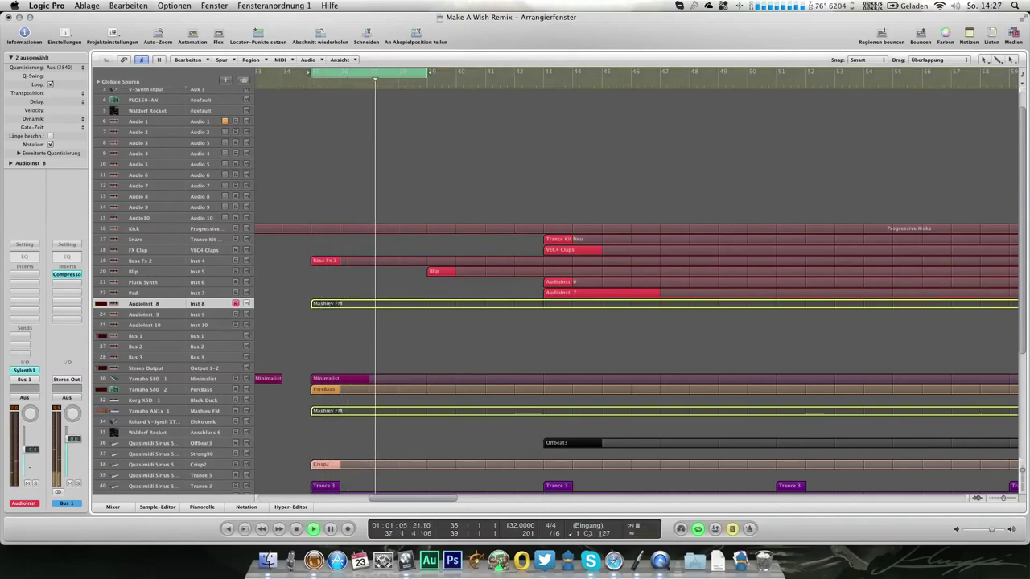
Add a Channel EQ to AudioInst 8 with a 198 Hz, 24 dB/Oct low cut, comparing the full mix with the soloed Mashiev FM regions.
{"action": "double_click", "coordinate": [24, 256]}
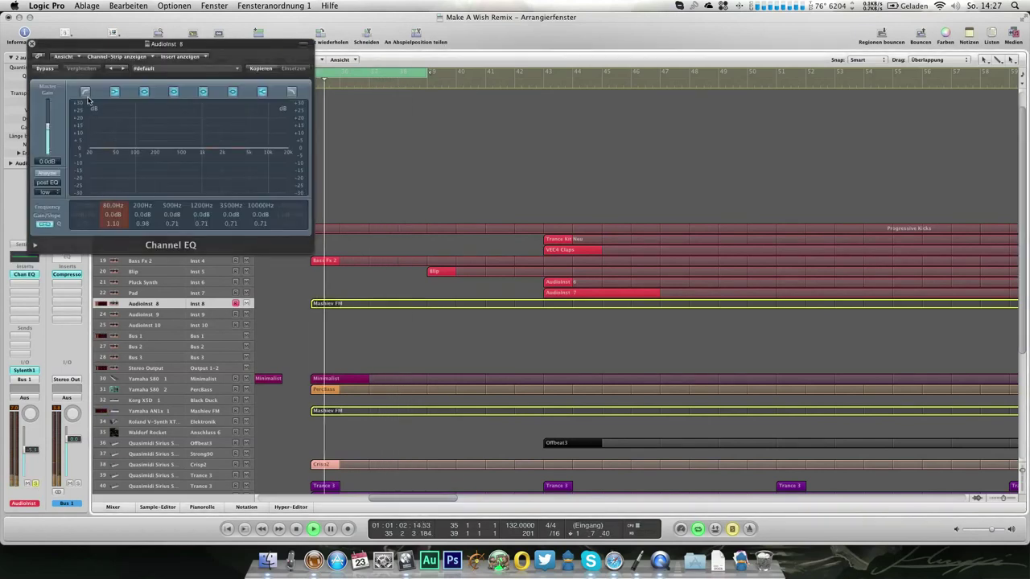
{"action": "left_click_drag", "start_coordinate": [81, 215], "coordinate": [81, 219]}
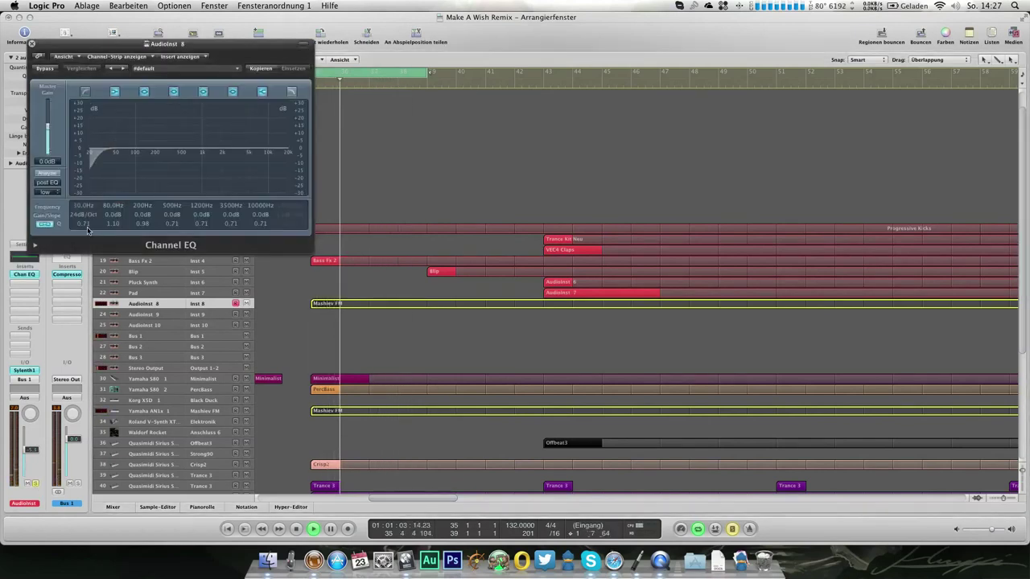
{"action": "left_click", "coordinate": [85, 92]}
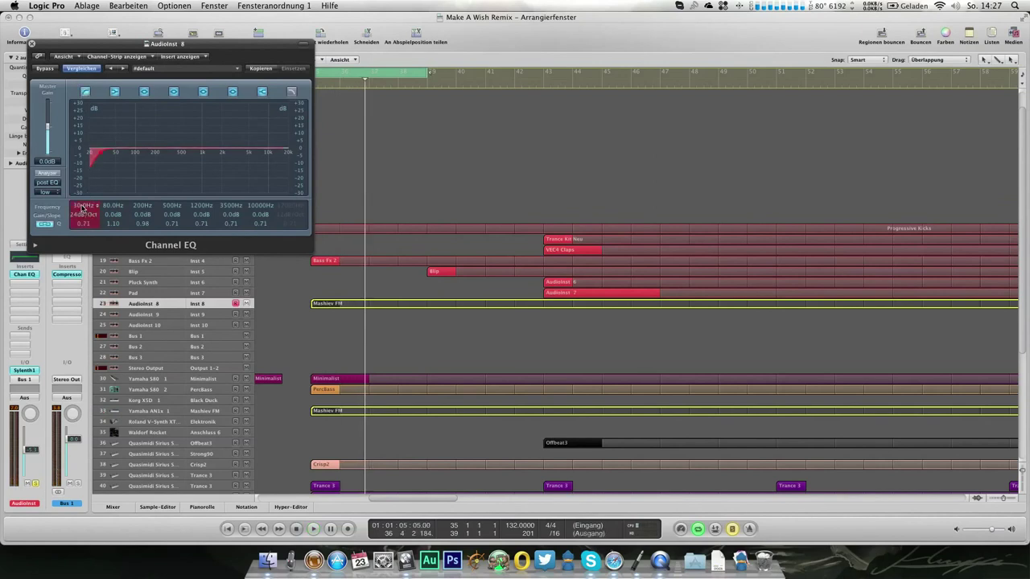
{"action": "left_click_drag", "start_coordinate": [76, 139], "coordinate": [76, 136]}
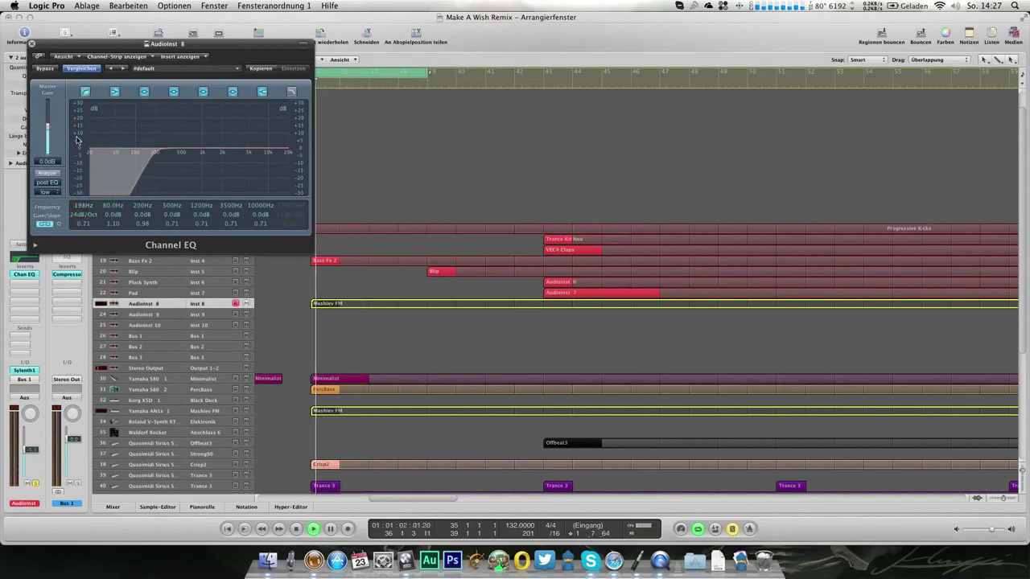
{"action": "left_click", "coordinate": [102, 418]}
{"action": "key", "text": "space"}
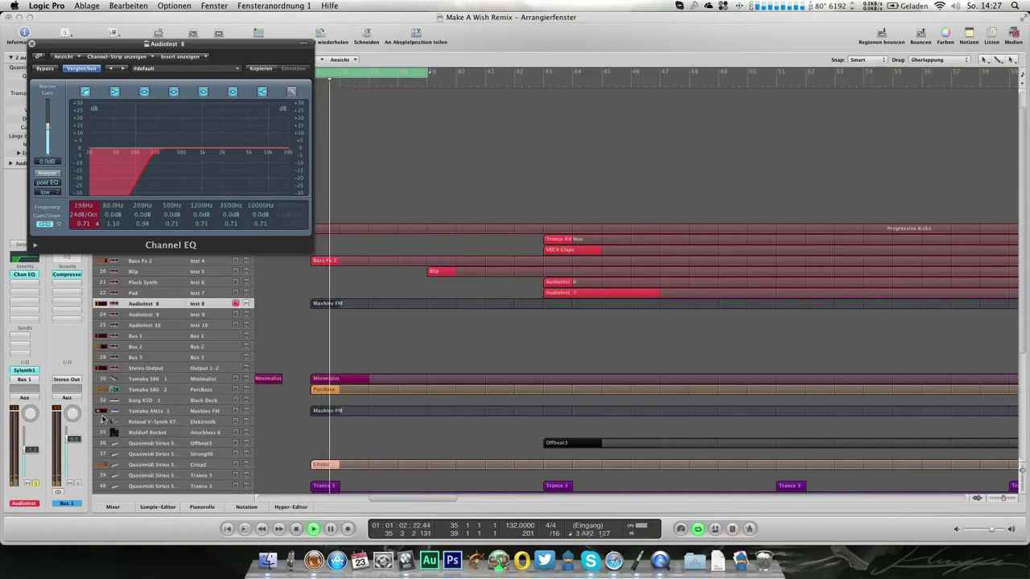
{"action": "left_click", "coordinate": [102, 415]}
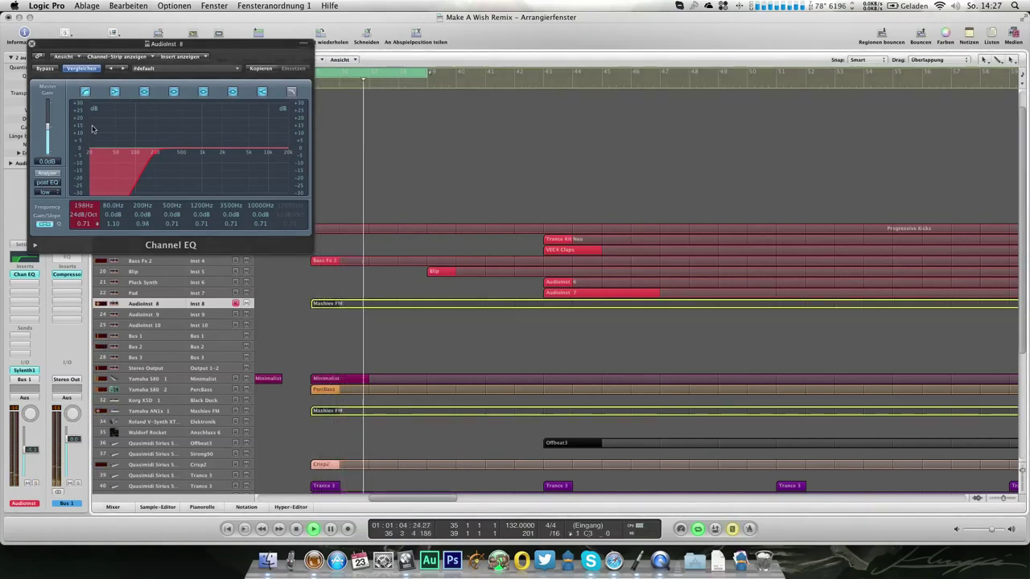
Move the EQ's 3500 Hz band to 14600 Hz, boost it by 4.5 dB with a wider curve, and close the EQ.
{"action": "left_click_drag", "start_coordinate": [233, 215], "coordinate": [277, 149]}
{"action": "mouse_move", "coordinate": [231, 225]}
{"action": "left_mouse_down"}
{"action": "mouse_move", "coordinate": [233, 234]}
{"action": "mouse_move", "coordinate": [230, 219]}
{"action": "left_mouse_up"}
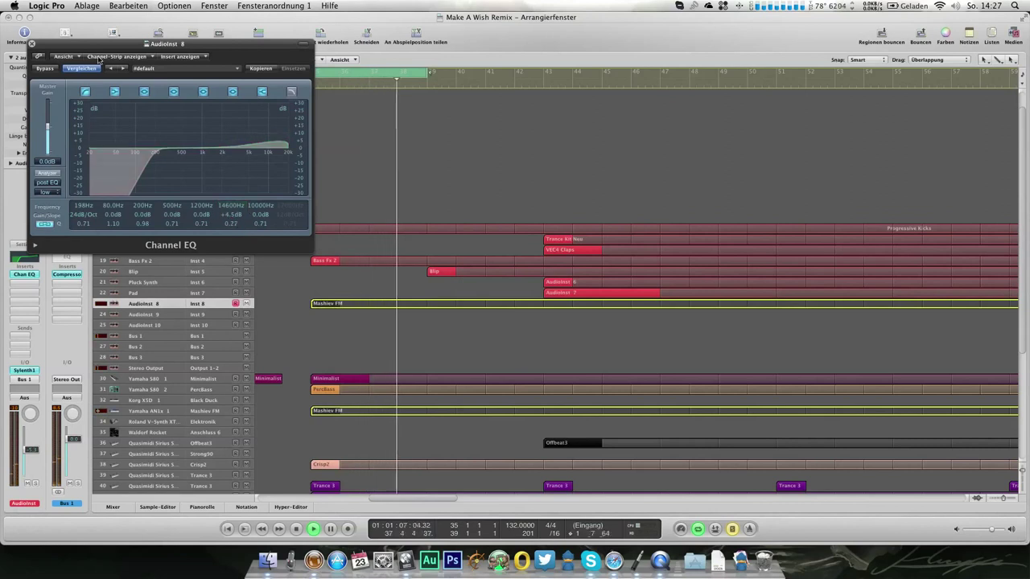
{"action": "left_click", "coordinate": [33, 43]}
Turn off solo and the bar 35 to 39 loop, and play the full mix while lowering AudioInst 8's volume slightly.
{"action": "left_click", "coordinate": [335, 87]}
{"action": "left_click", "coordinate": [285, 83]}
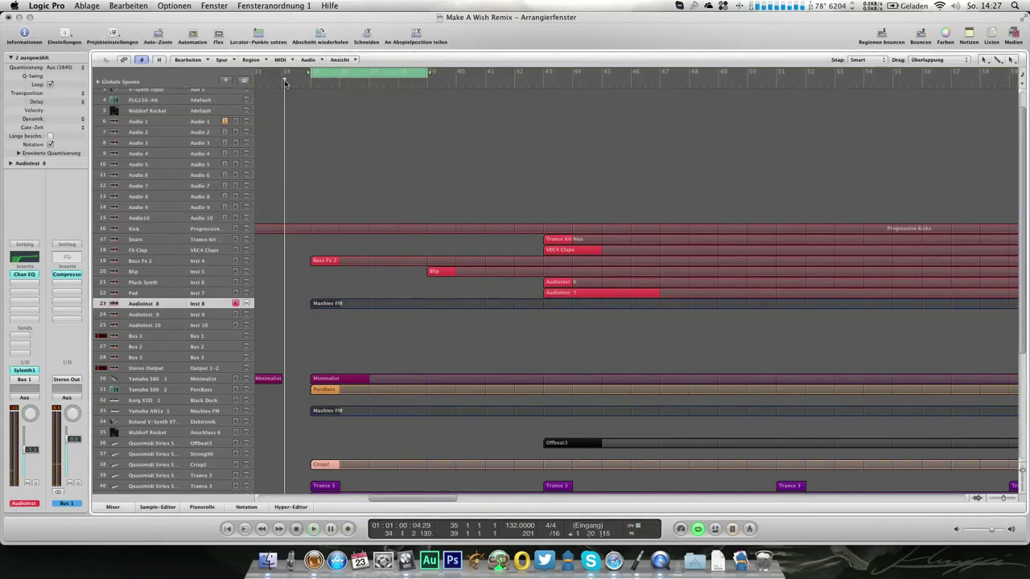
{"action": "left_click", "coordinate": [316, 74]}
{"action": "key", "text": "space"}
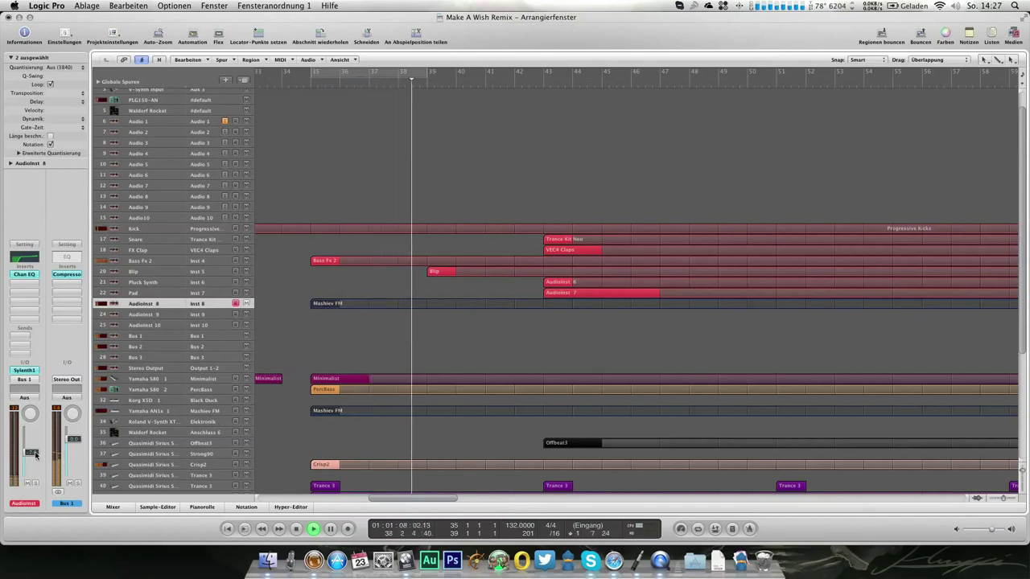
Shift the Bass Fx 2 region's C3 note an eighth note later in bar 35, listen to it and select the Bass Fx 2 track.
{"action": "left_click_drag", "start_coordinate": [278, 254], "coordinate": [338, 272]}
{"action": "key", "text": "super+6"}
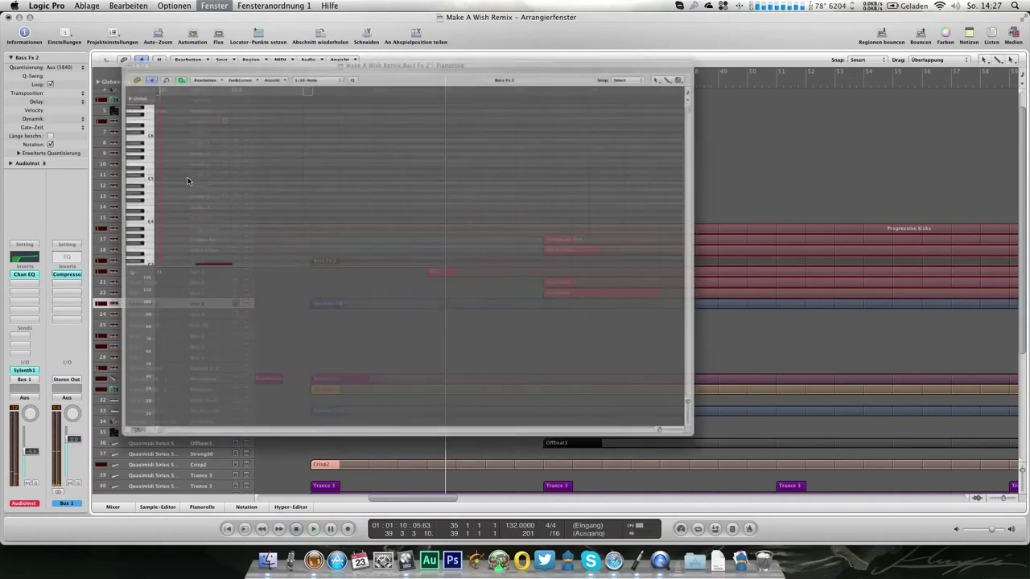
{"action": "left_click_drag", "start_coordinate": [170, 238], "coordinate": [123, 236]}
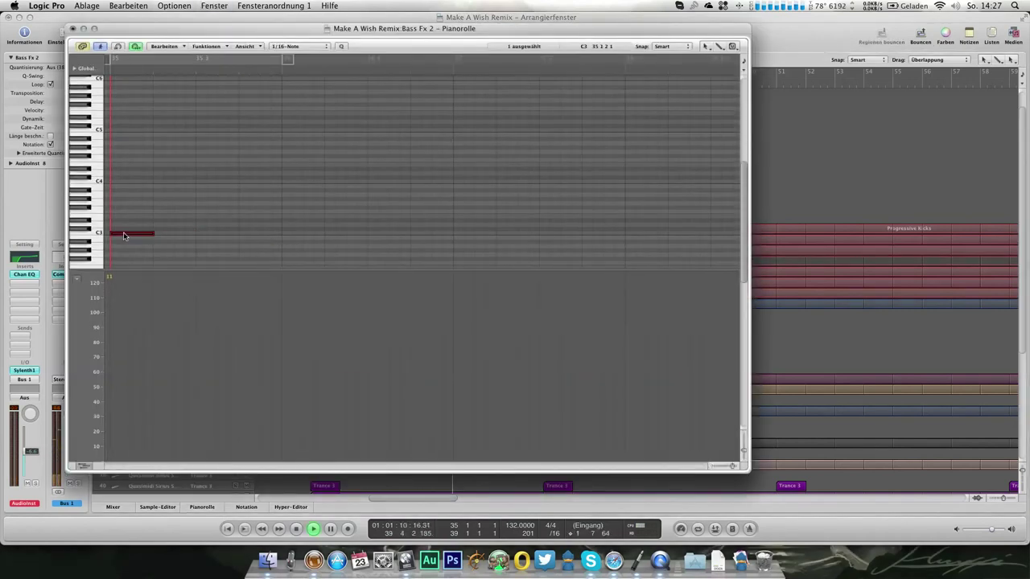
{"action": "left_click", "coordinate": [74, 29]}
{"action": "key", "text": "super+6"}
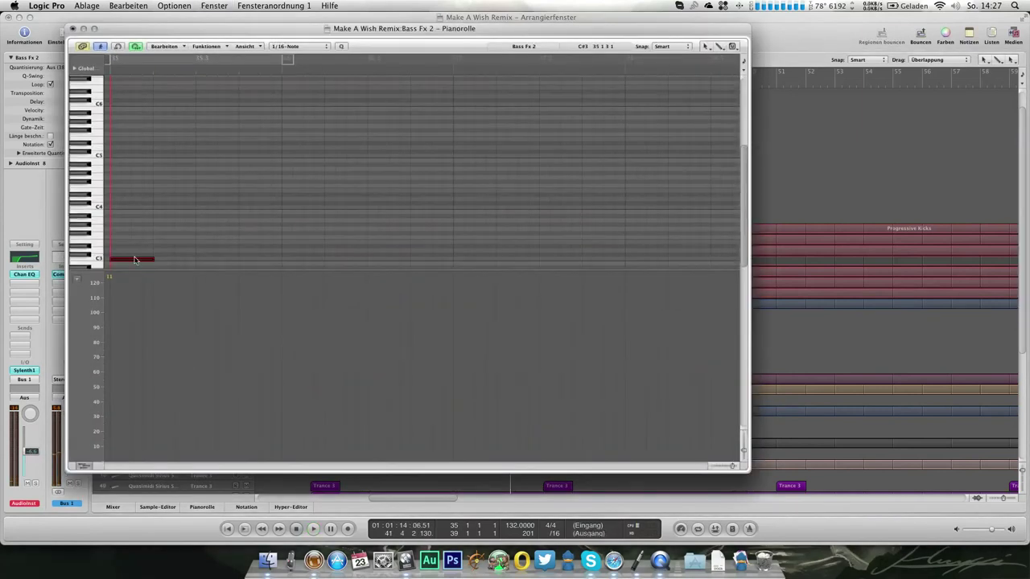
{"action": "left_click_drag", "start_coordinate": [150, 261], "coordinate": [155, 262]}
{"action": "left_click", "coordinate": [155, 261]}
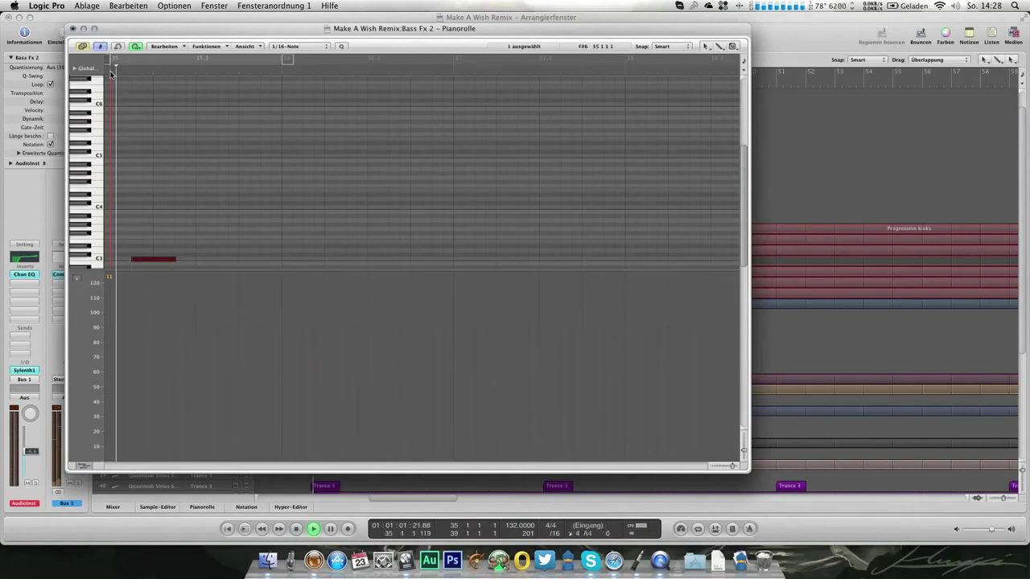
{"action": "left_click", "coordinate": [73, 29]}
{"action": "left_click", "coordinate": [174, 262]}
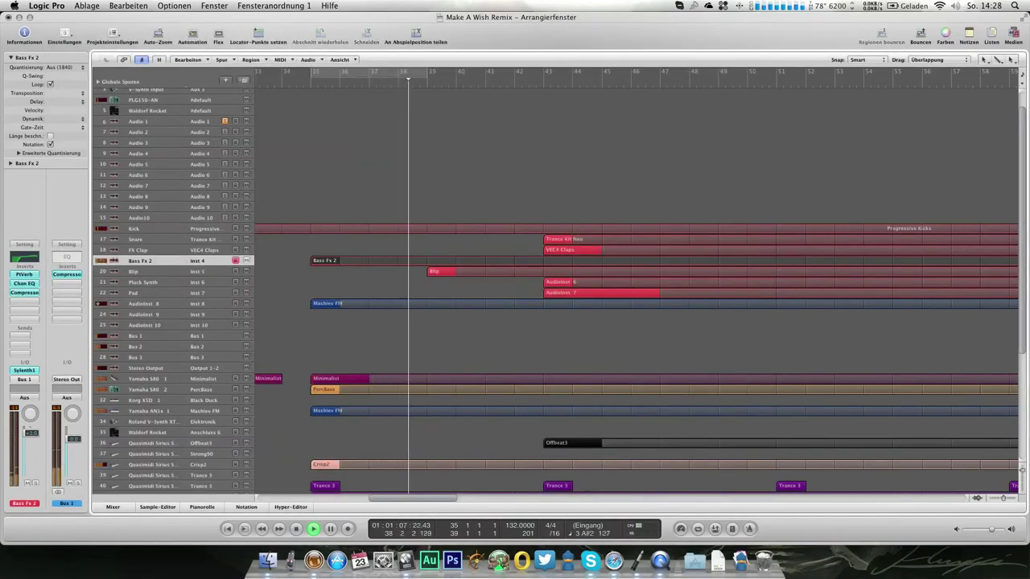
Select the AudioInst 8 track and try its Sylenth1 oscillator A1 at octave 0 during playback.
{"action": "left_click", "coordinate": [143, 303]}
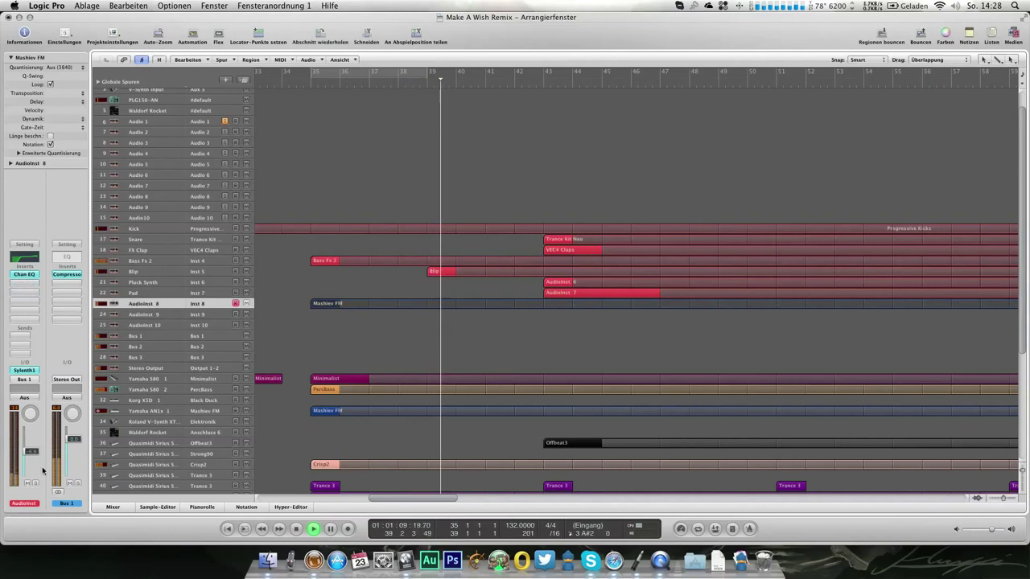
{"action": "left_click", "coordinate": [24, 370]}
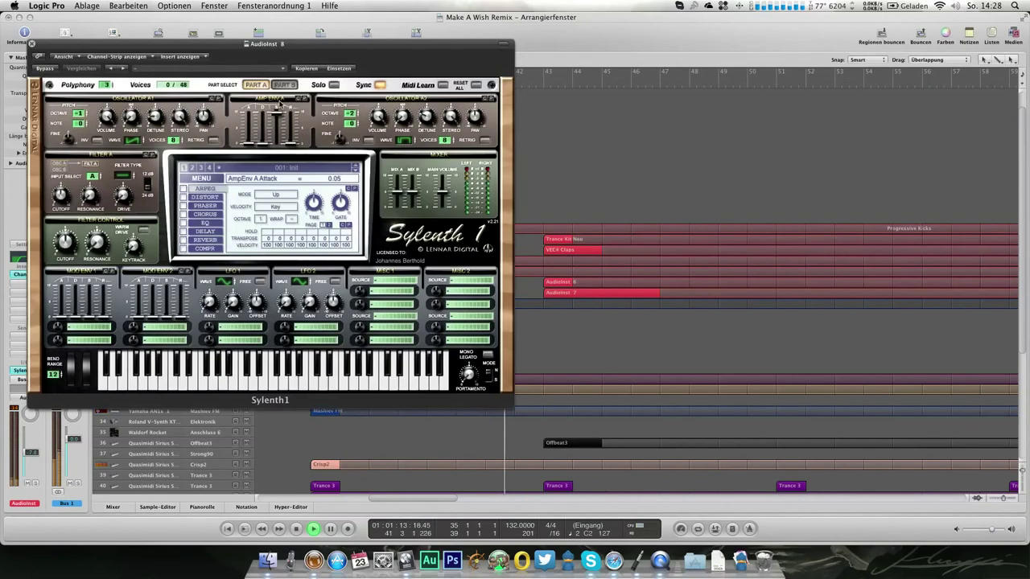
{"action": "left_click", "coordinate": [80, 113]}
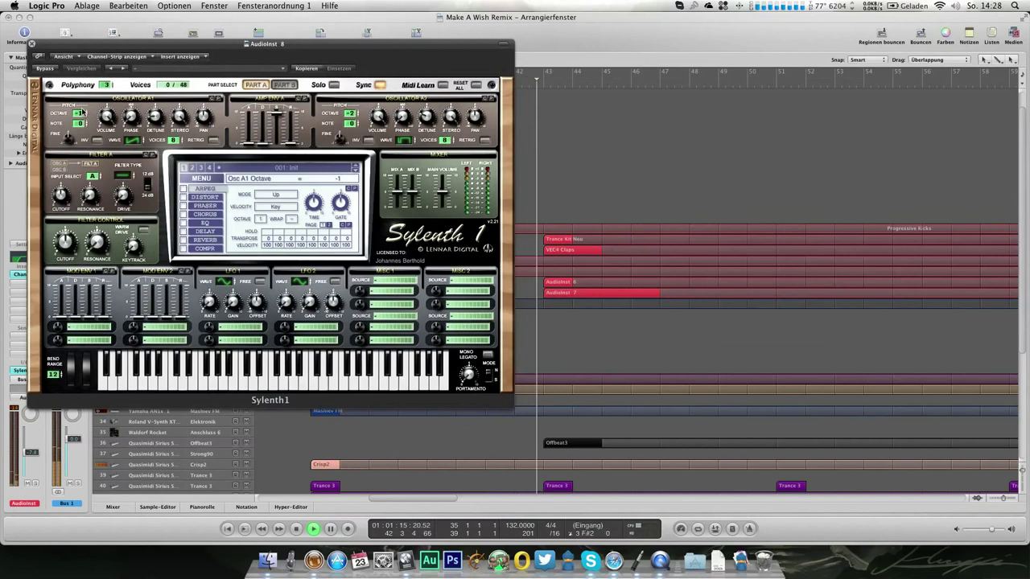
{"action": "left_click", "coordinate": [81, 111]}
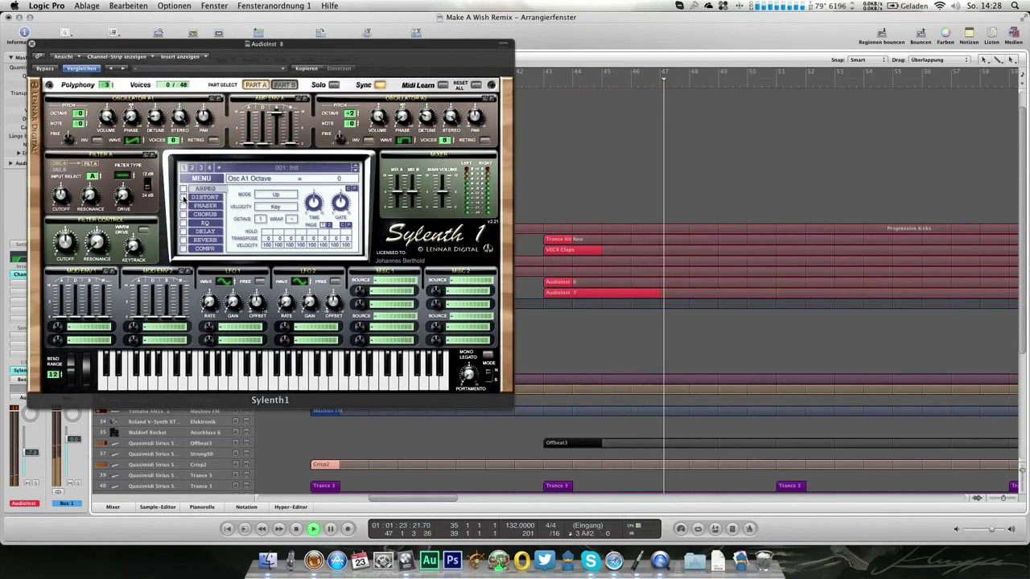
{"action": "left_click", "coordinate": [31, 42]}
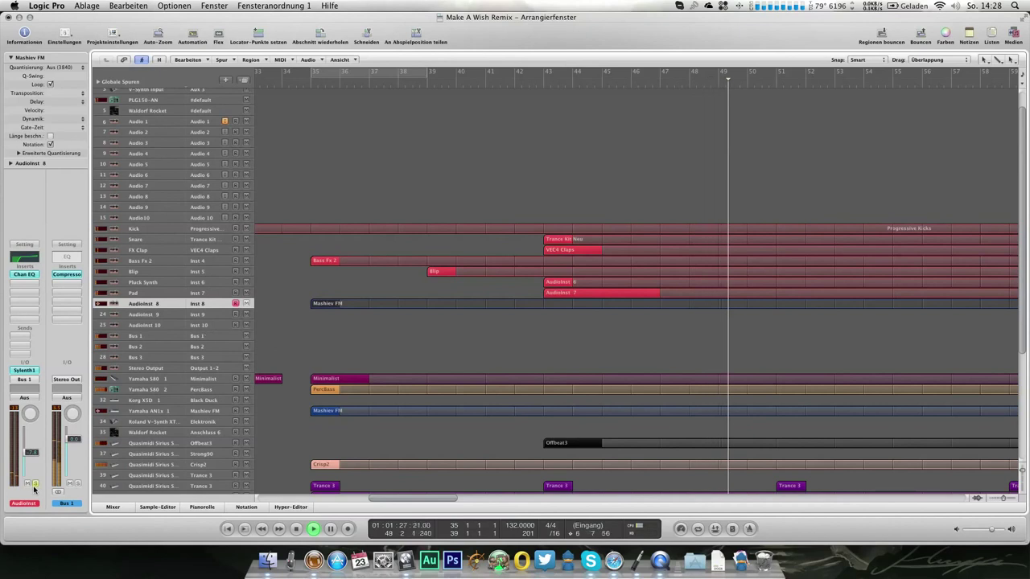
Set AudioInst 8's Sylenth1 oscillator A1 to octave -1 with the HPulse wave, compare it soloed and in the mix, and close the synth.
{"action": "left_click", "coordinate": [24, 370]}
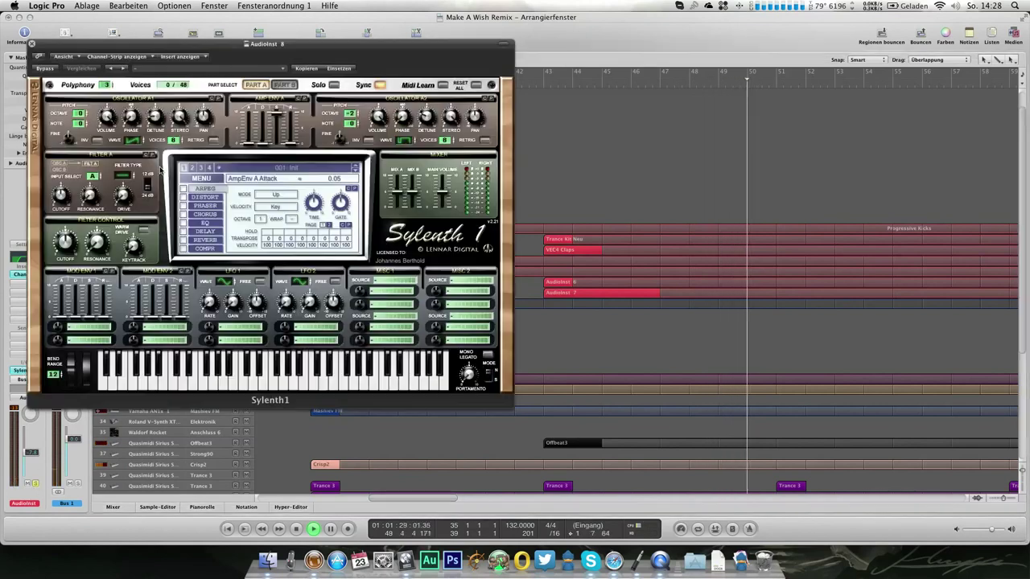
{"action": "left_click_drag", "start_coordinate": [81, 120], "coordinate": [80, 125]}
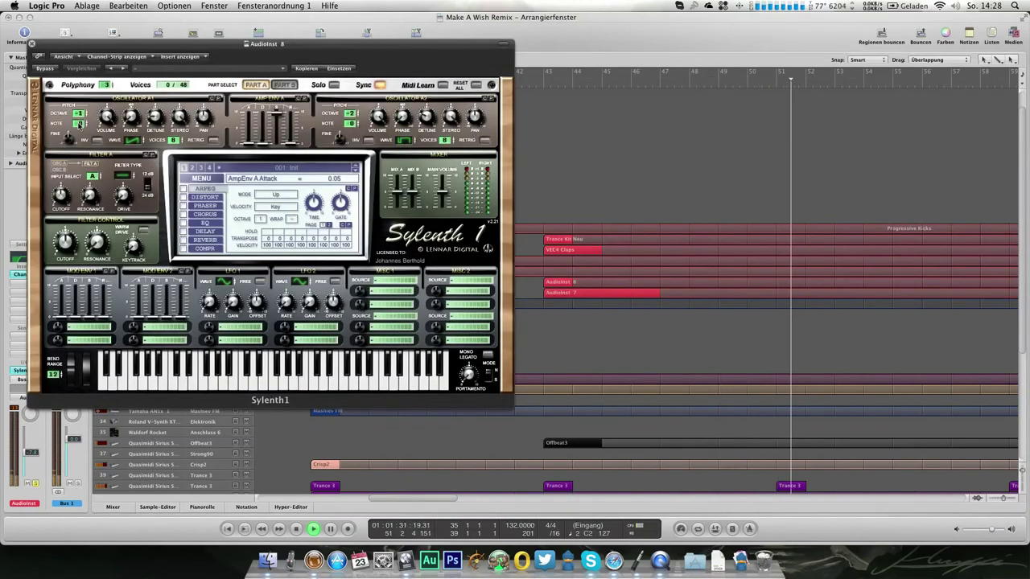
{"action": "left_click", "coordinate": [133, 140]}
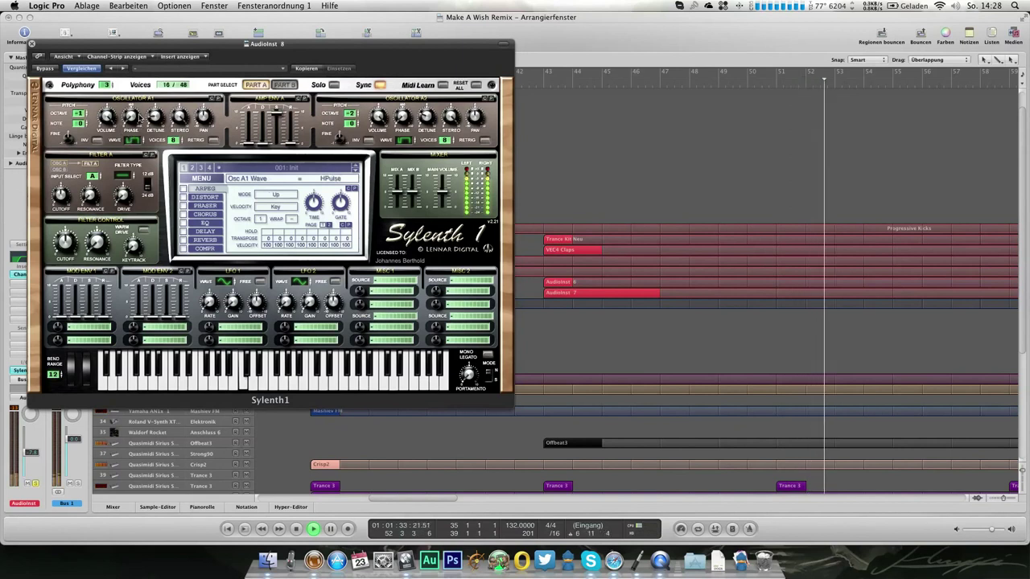
{"action": "left_click", "coordinate": [132, 140]}
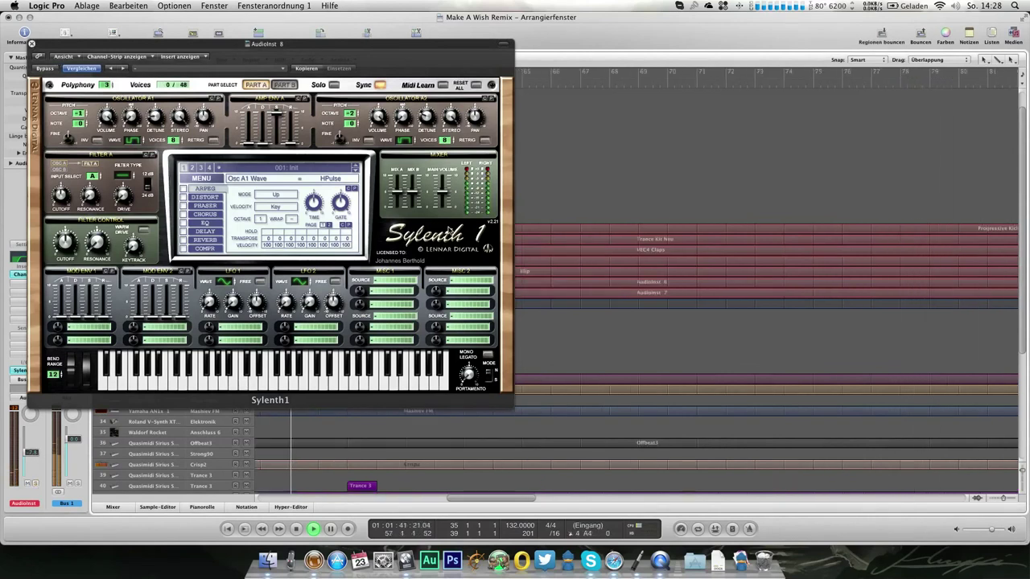
{"action": "key", "text": "super+w"}
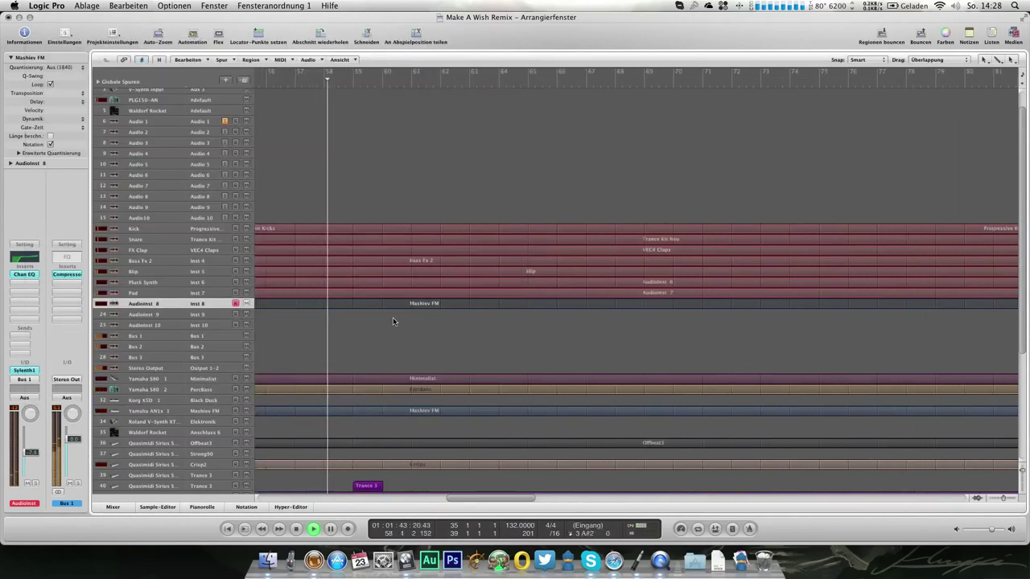
Select the AudioInst 10 track, listen to the arrangement up to about bar 67, stop playback and save the project.
{"action": "scroll", "coordinate": [391, 325], "scroll_direction": "down", "scroll_amount": 8}
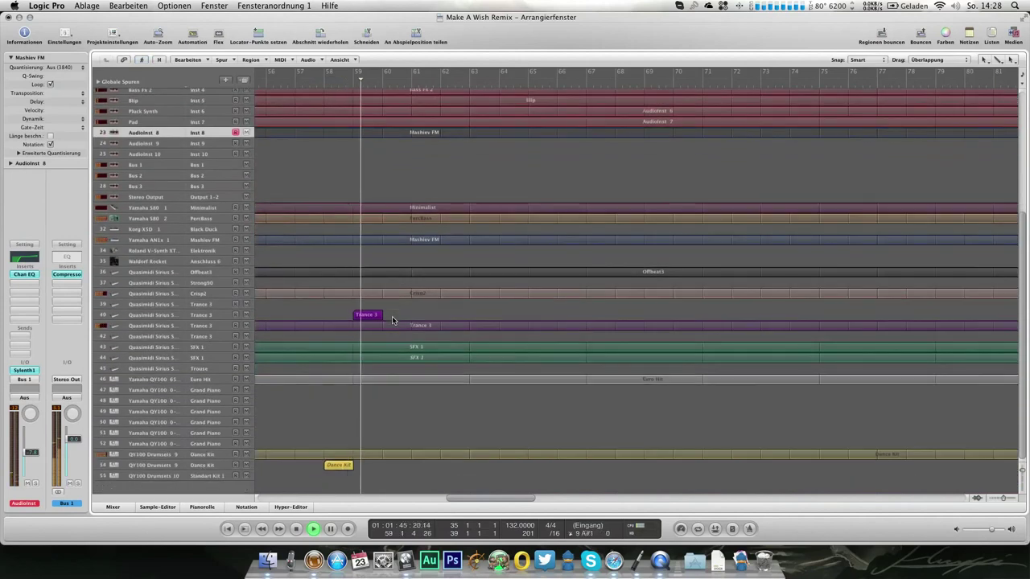
{"action": "scroll", "coordinate": [392, 316], "scroll_direction": "up", "scroll_amount": 2}
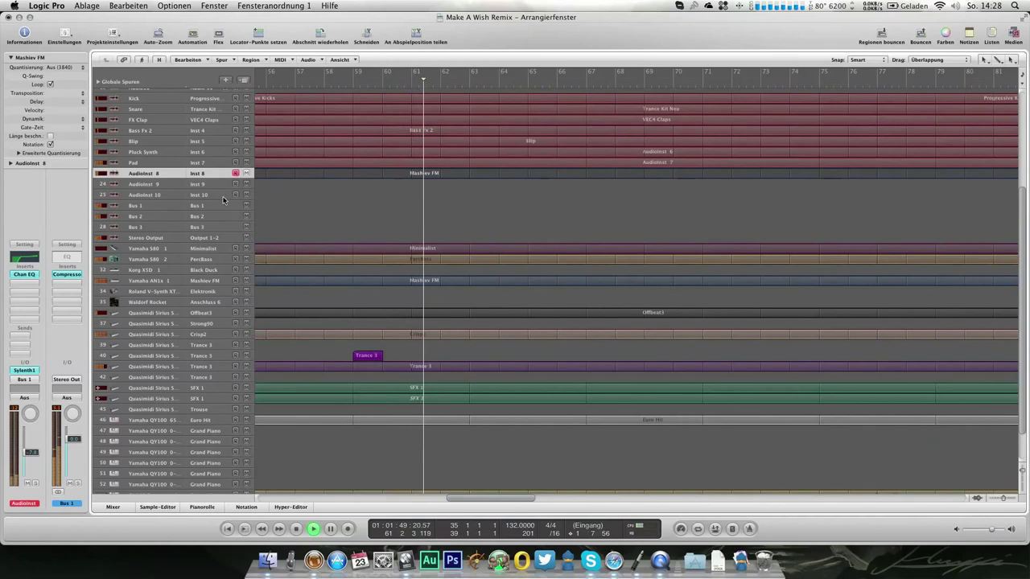
{"action": "left_click", "coordinate": [329, 196]}
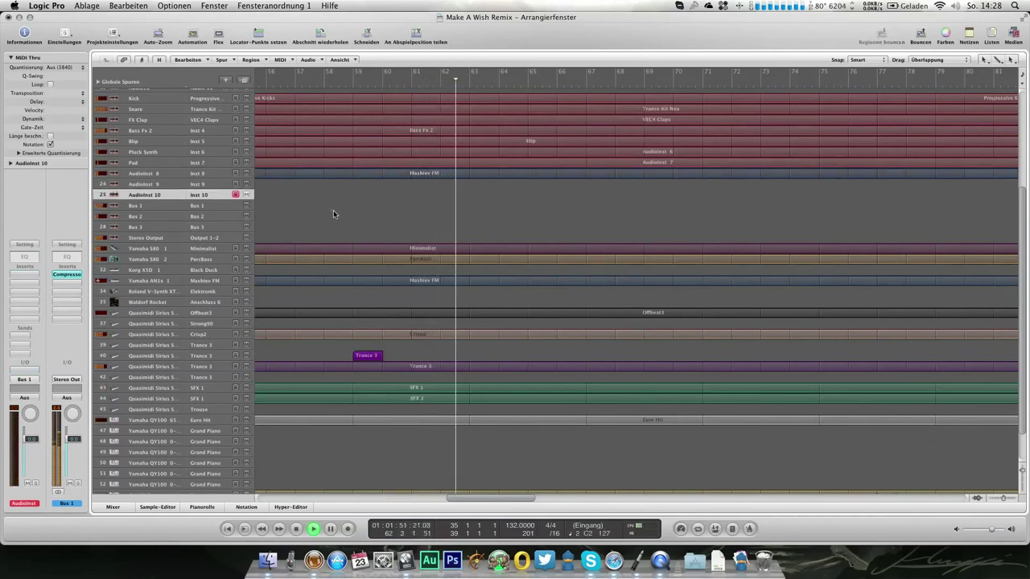
{"action": "scroll", "coordinate": [334, 211], "scroll_direction": "up", "scroll_amount": 2}
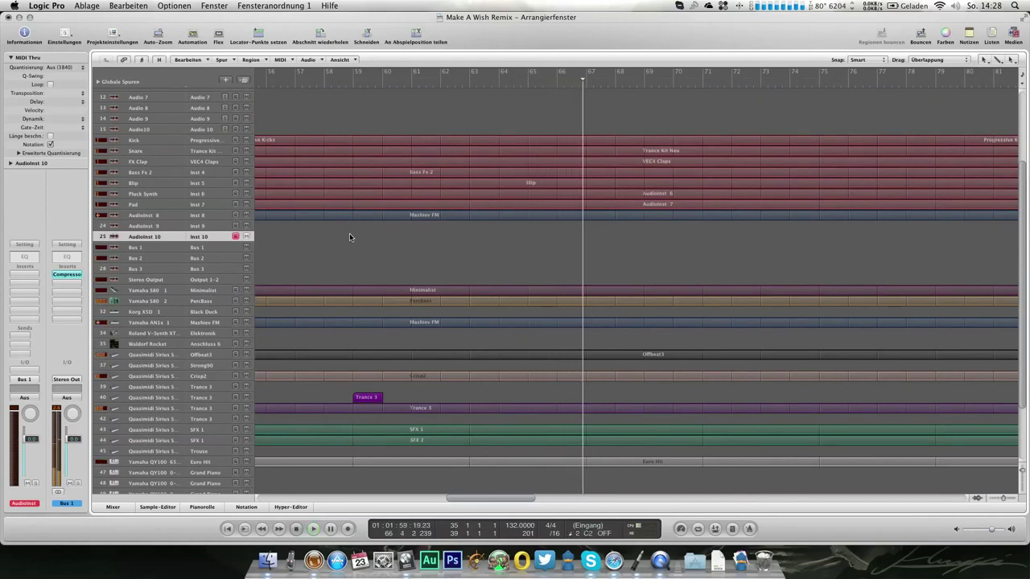
{"action": "key", "text": "super+s"}
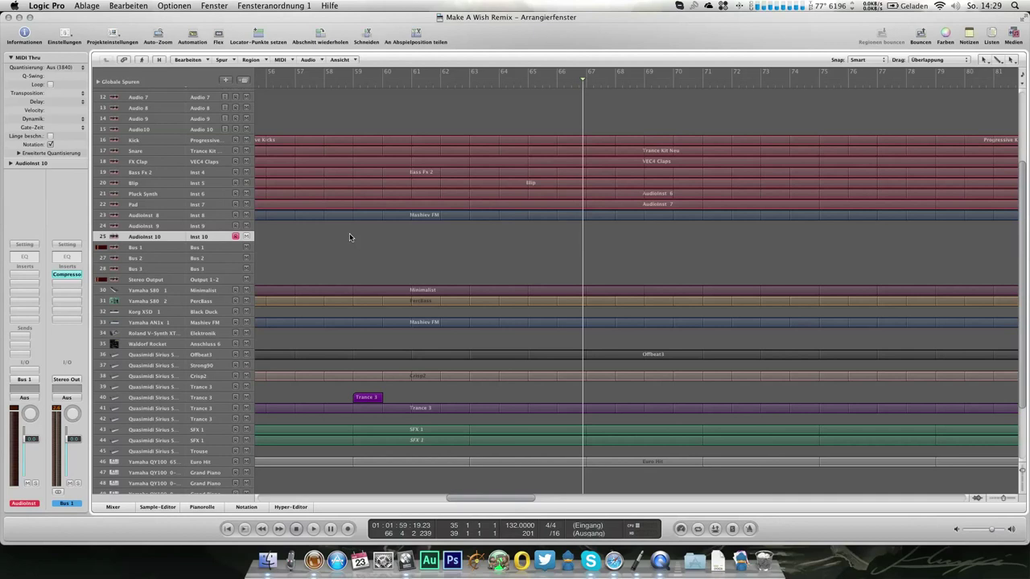
Review the tracks between bars 38 and 75, and play the arrangement from just before bar 59.
{"action": "scroll", "coordinate": [374, 262], "scroll_direction": "left", "scroll_amount": 10}
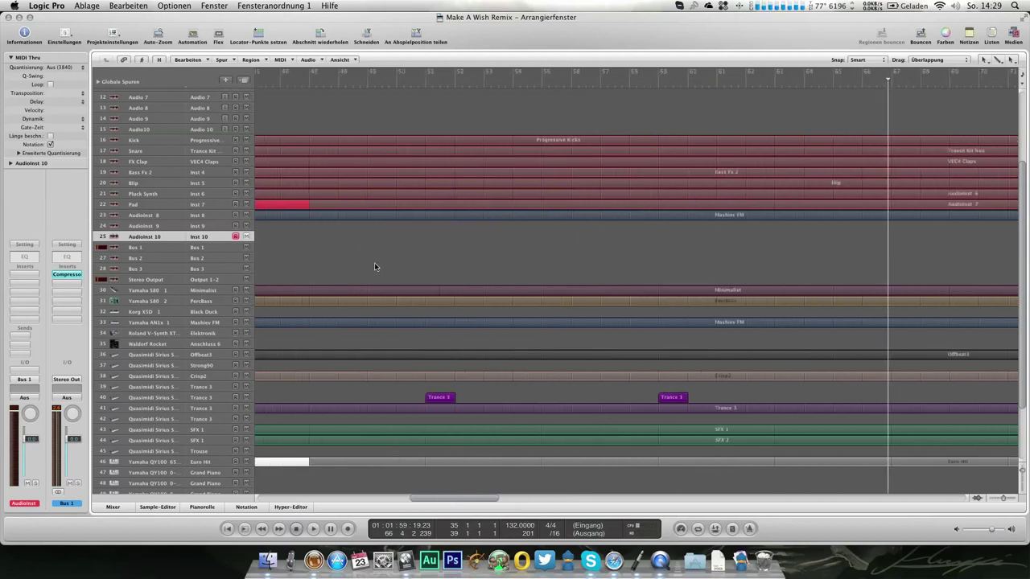
{"action": "scroll", "coordinate": [374, 264], "scroll_direction": "left", "scroll_amount": 7}
{"action": "scroll", "coordinate": [374, 263], "scroll_direction": "down", "scroll_amount": 1}
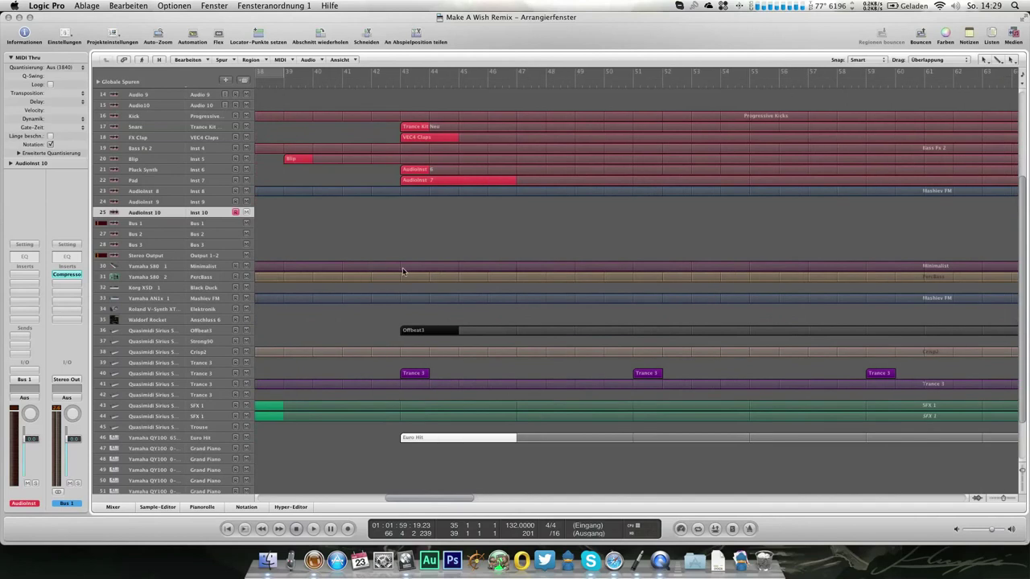
{"action": "scroll", "coordinate": [410, 269], "scroll_direction": "right", "scroll_amount": 12}
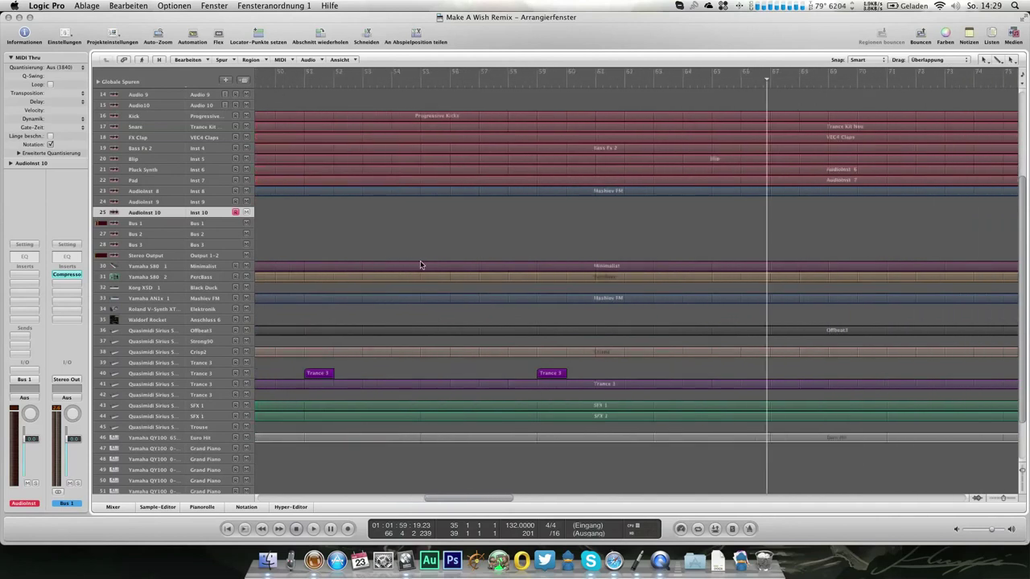
{"action": "scroll", "coordinate": [441, 267], "scroll_direction": "up", "scroll_amount": 1}
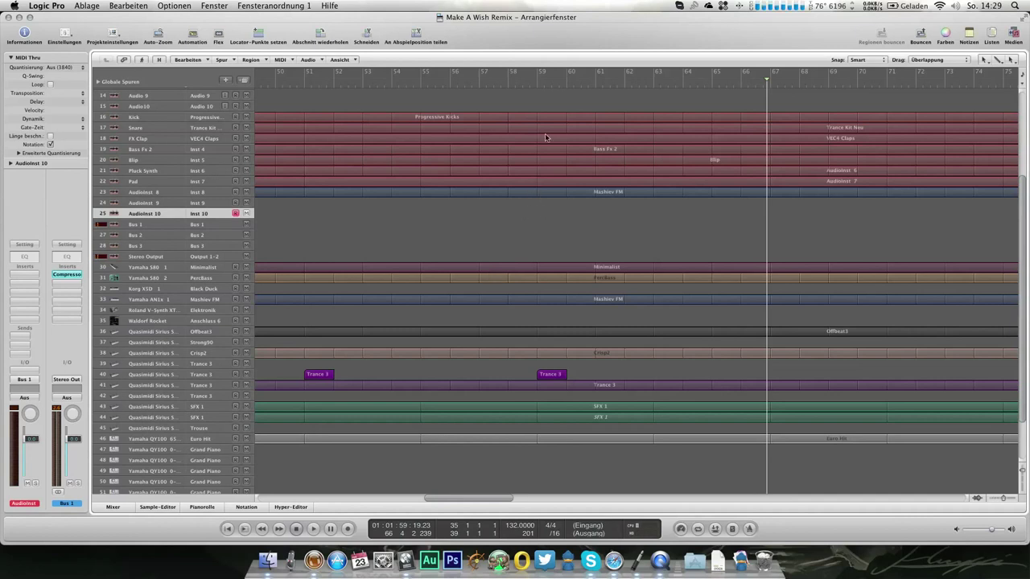
{"action": "left_click", "coordinate": [537, 86]}
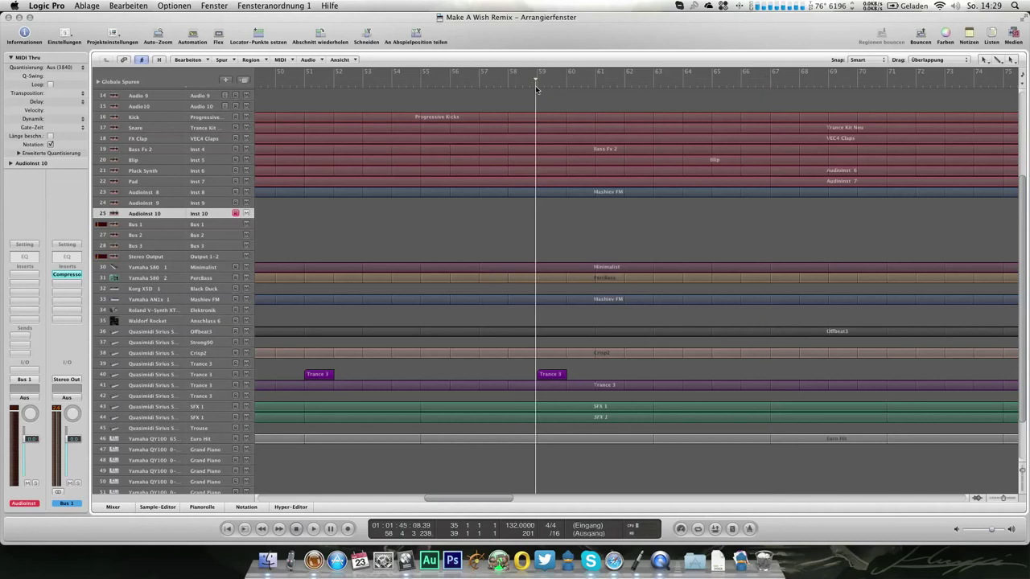
{"action": "scroll", "coordinate": [585, 193], "scroll_direction": "down", "scroll_amount": 3}
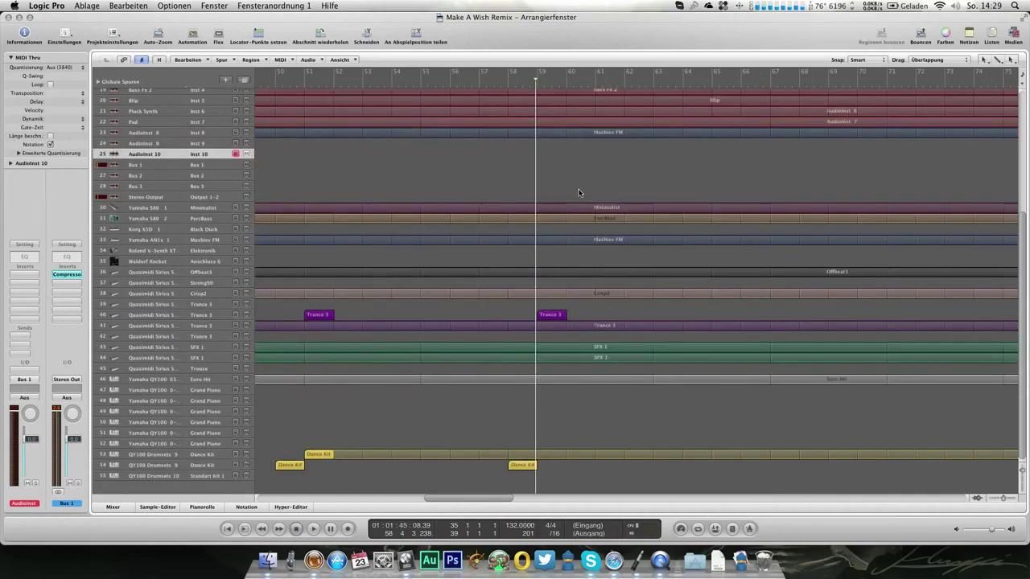
{"action": "key", "text": "space"}
{"action": "scroll", "coordinate": [534, 226], "scroll_direction": "up", "scroll_amount": 3}
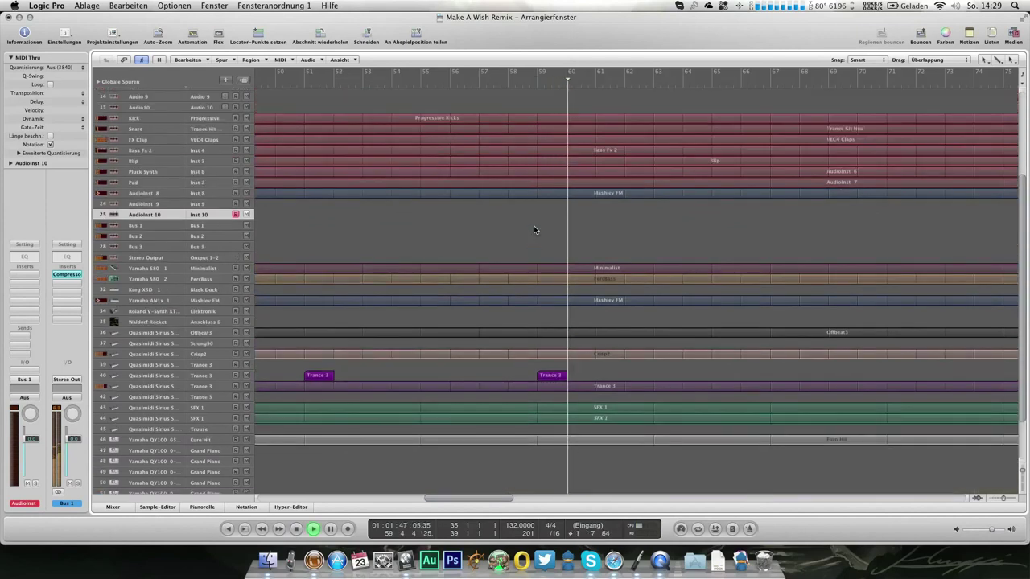